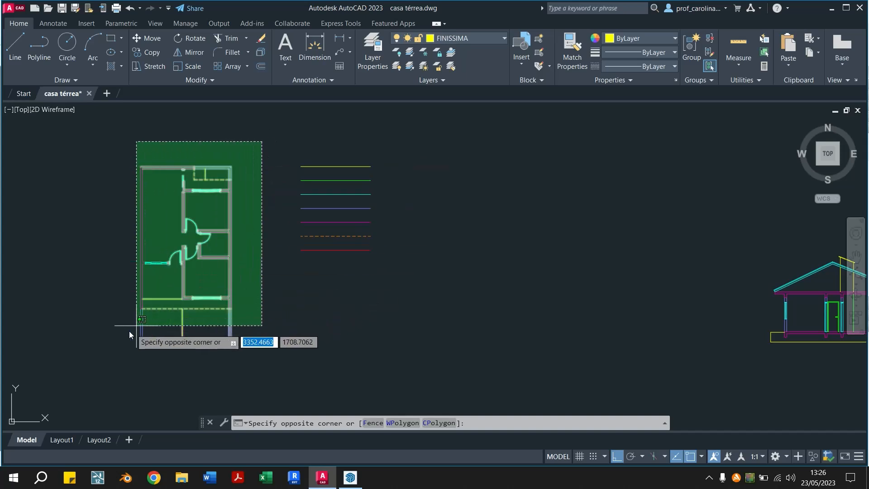
Copy the whole floor plan horizontally to the empty area right of the house section drawing
click(104, 352)
text(co)
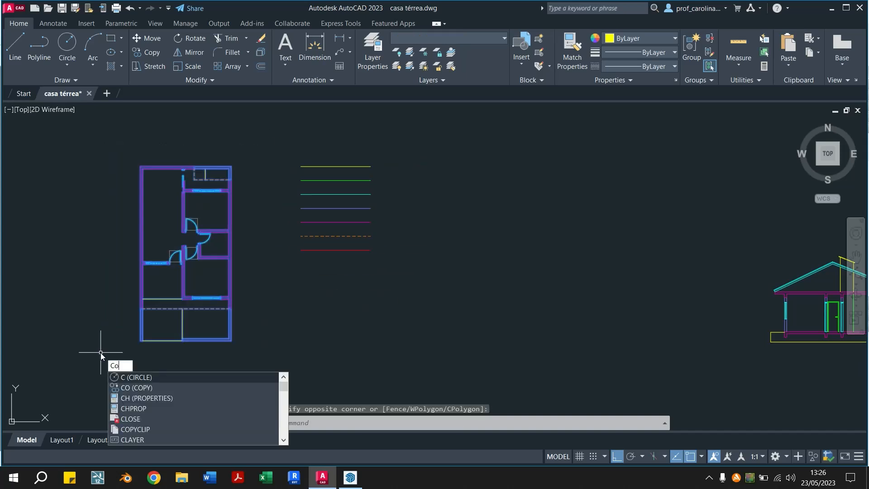
key(Return)
click(114, 364)
scroll(149, 357, down, 4)
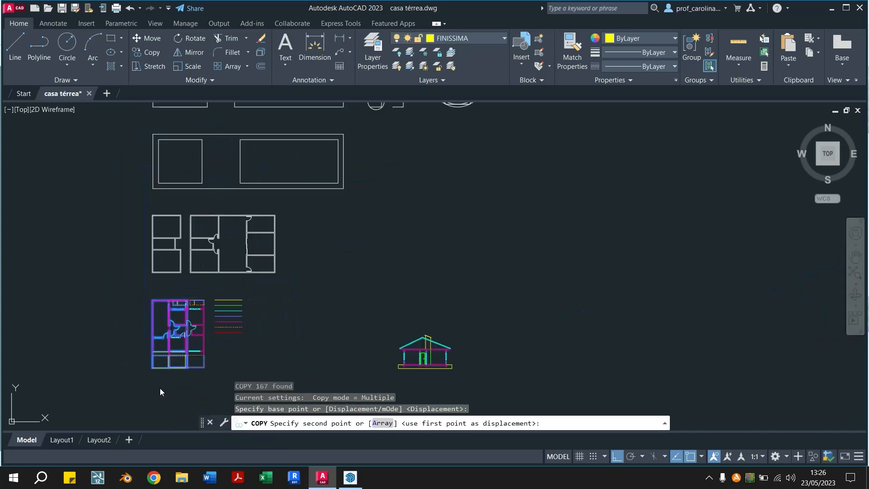
scroll(253, 385, up, 4)
middle_drag(520, 372, 5, 378)
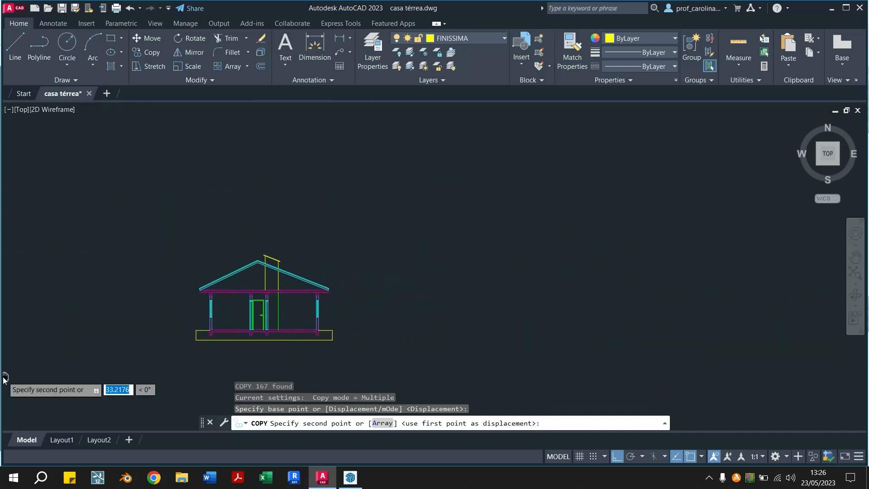
scroll(507, 366, down, 4)
scroll(525, 362, up, 2)
middle_drag(537, 367, 349, 364)
click(362, 340)
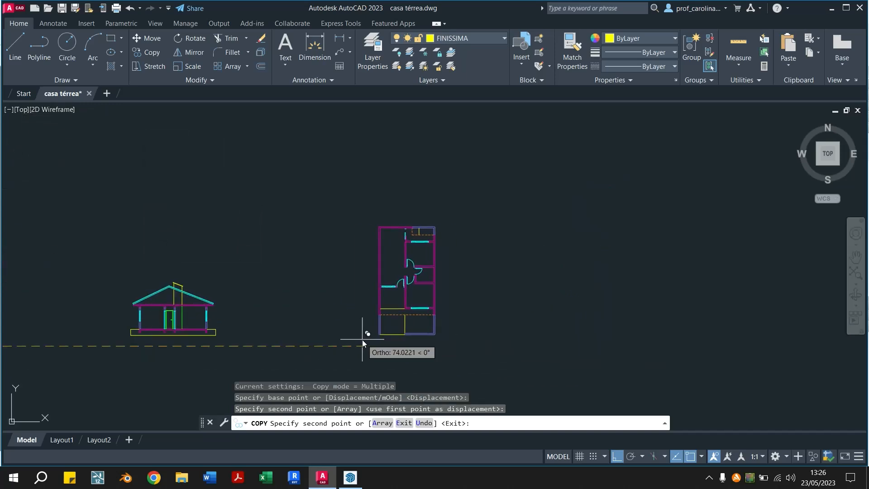
key(Escape)
key(Escape)
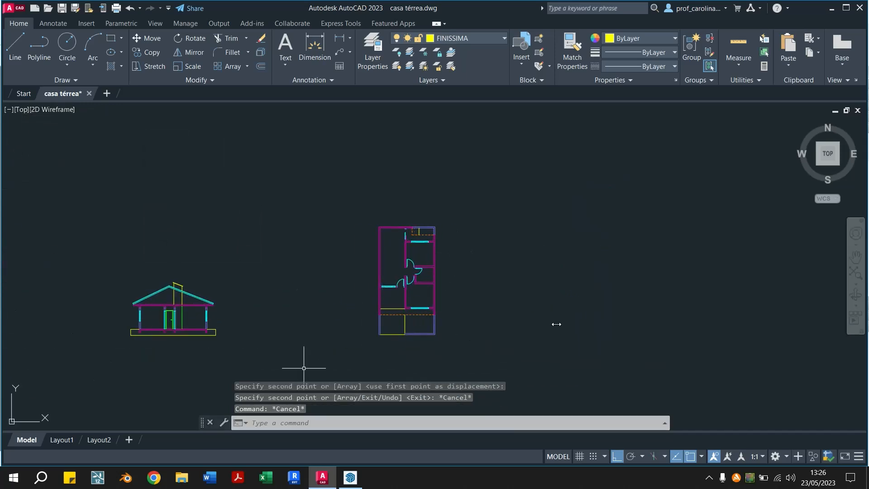
Draw a horizontal section line across the copied plan through the hallway, extending past both outer side walls
scroll(426, 272, up, 2)
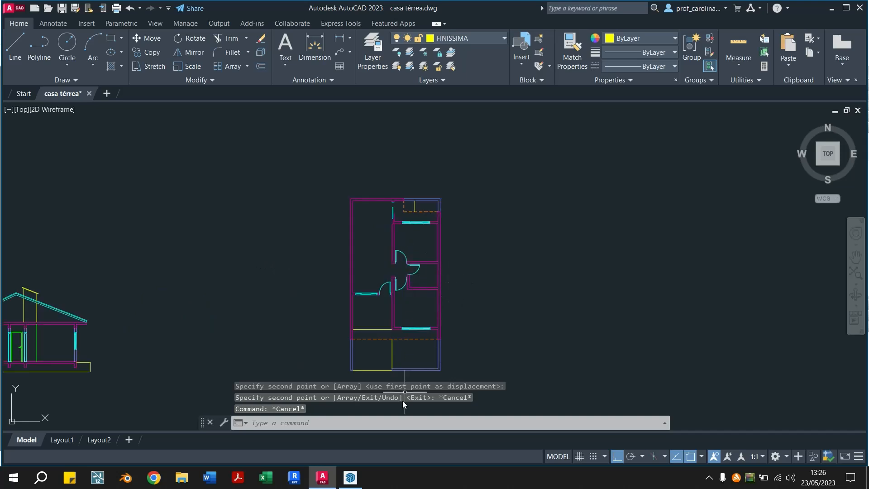
scroll(453, 308, up, 2)
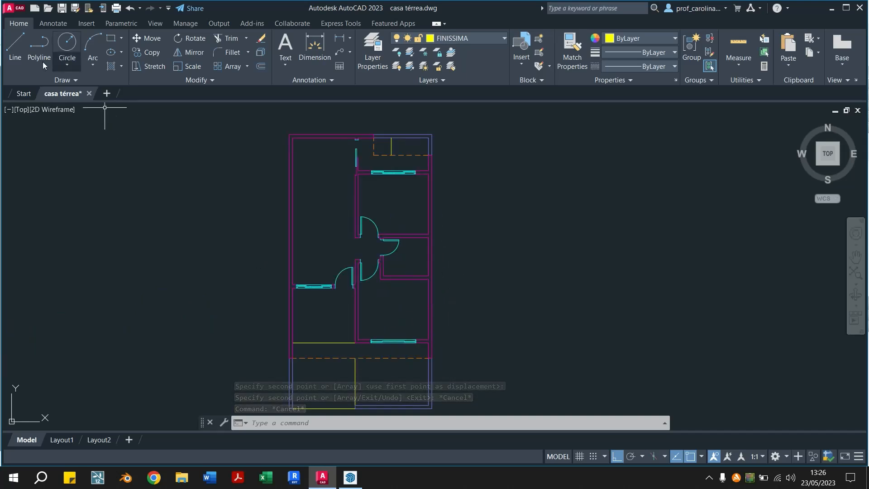
text(l)
key(Return)
click(256, 248)
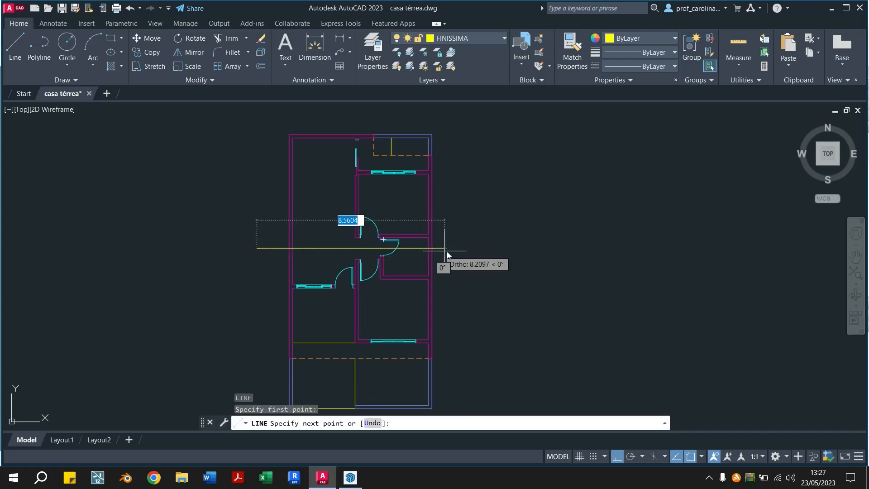
click(449, 249)
key(Escape)
key(Escape)
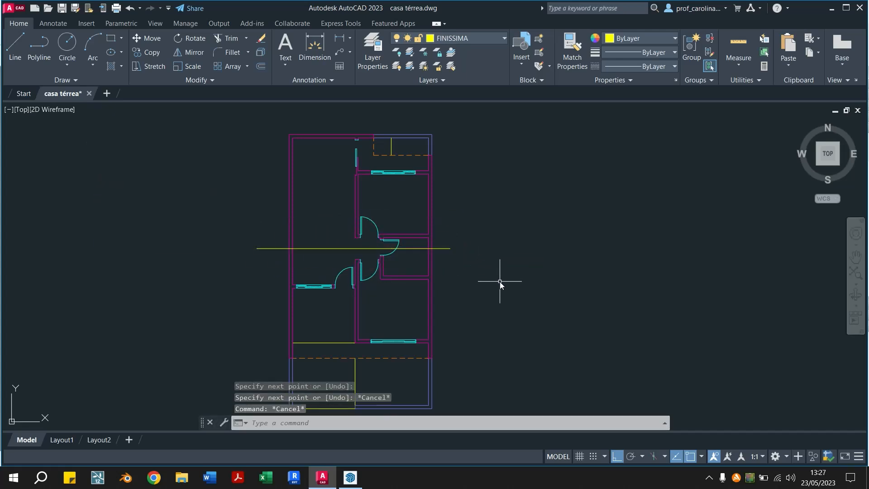
scroll(430, 248, up, 5)
click(482, 244)
scroll(496, 242, down, 5)
scroll(496, 242, up, 4)
key(Escape)
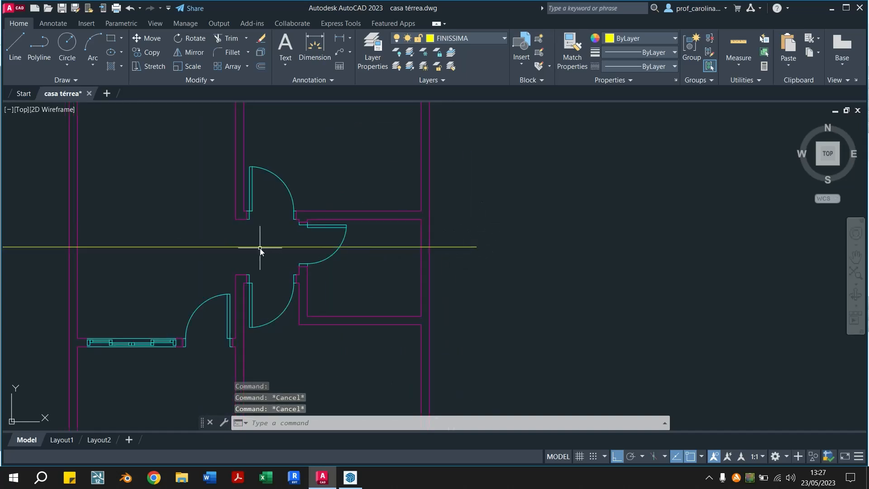
mouse_move(252, 330)
middle_down()
mouse_move(280, 252)
mouse_move(306, 305)
middle_up()
scroll(306, 304, down, 2)
scroll(306, 301, up, 2)
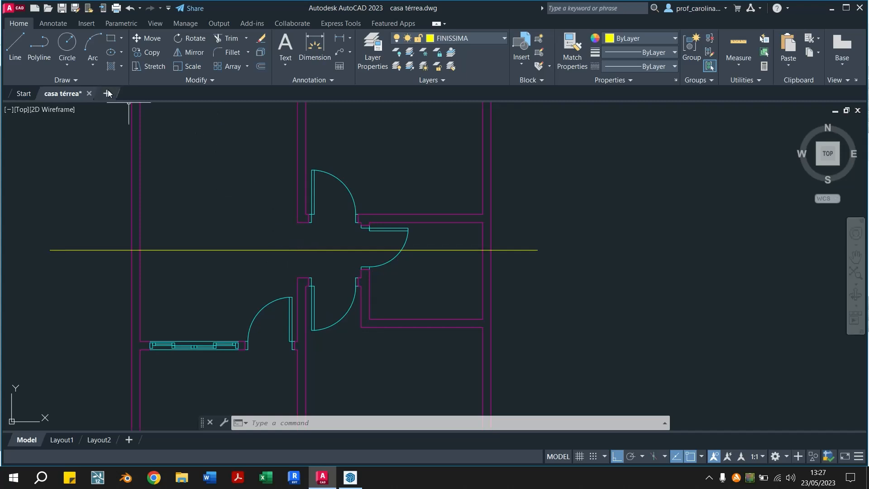
Draw a small circle centred on the section line, just outside the hallway opening, to mark the viewer's position
click(67, 45)
click(293, 250)
click(287, 243)
key(Escape)
key(Escape)
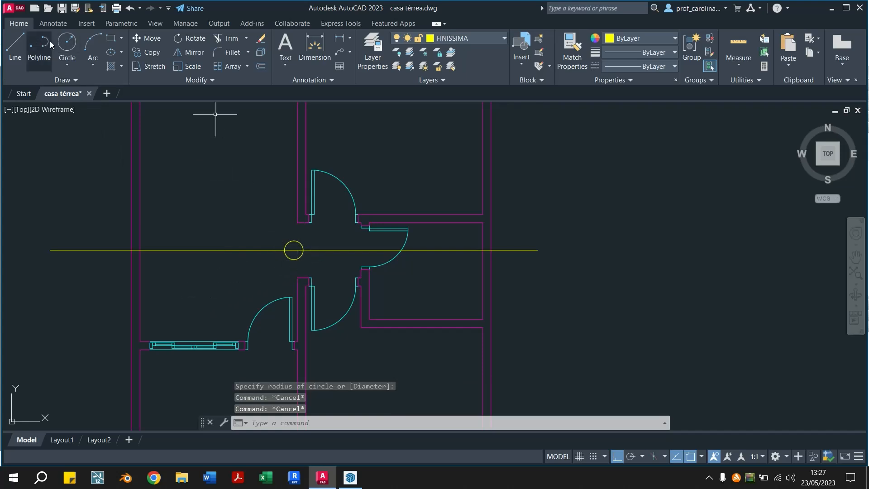
Draw a sight line from the circle's left side to the inner wall corner beside the window below
click(14, 45)
click(281, 253)
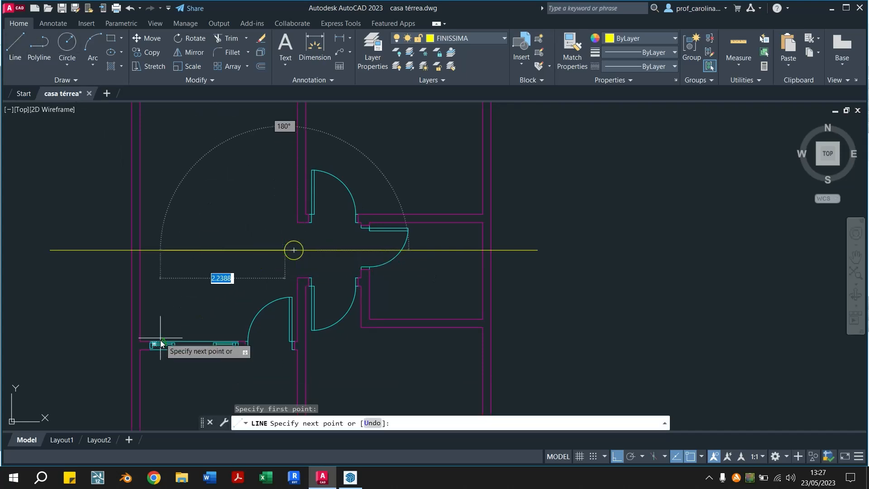
click(141, 340)
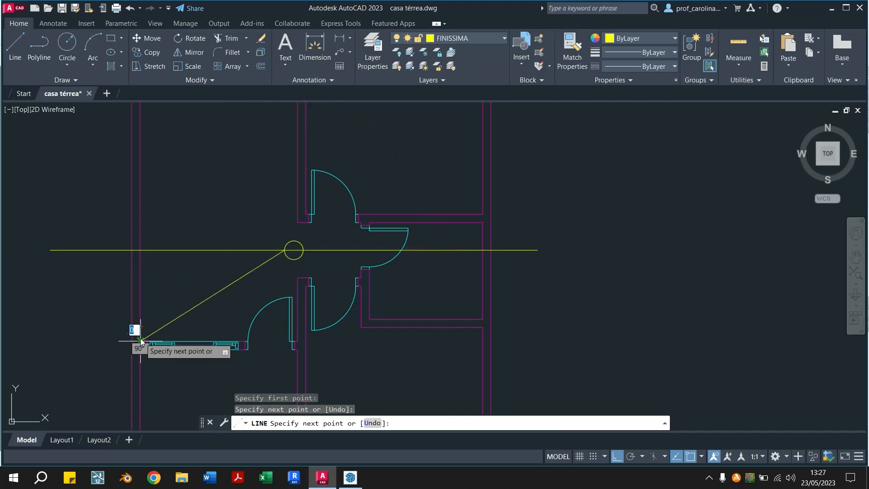
key(Escape)
key(Escape)
Draw a second sight line from the circle's right side to the lower right inner corner of the small room
click(17, 41)
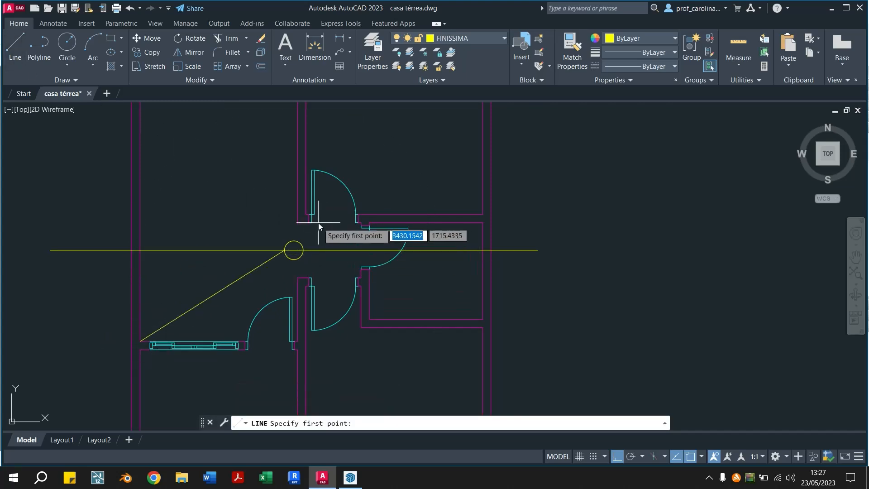
click(293, 250)
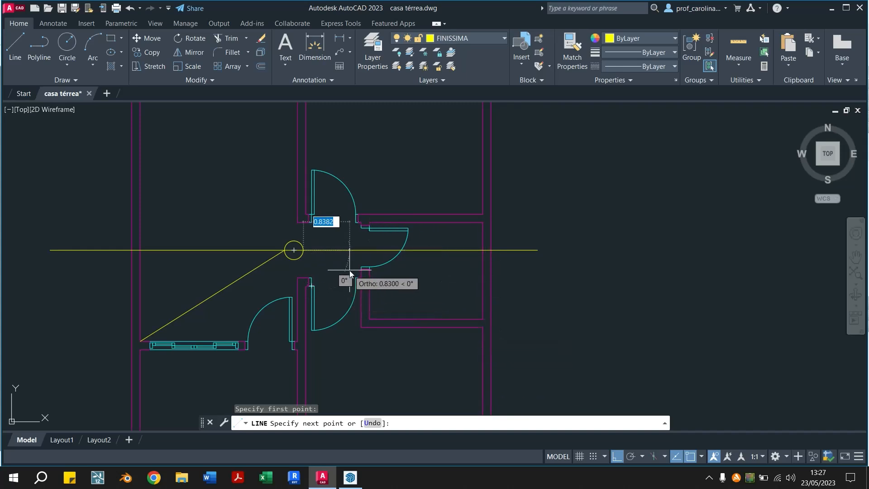
click(486, 320)
key(Escape)
key(Escape)
Erase the two sight lines and the small circle, keeping the section line
click(204, 297)
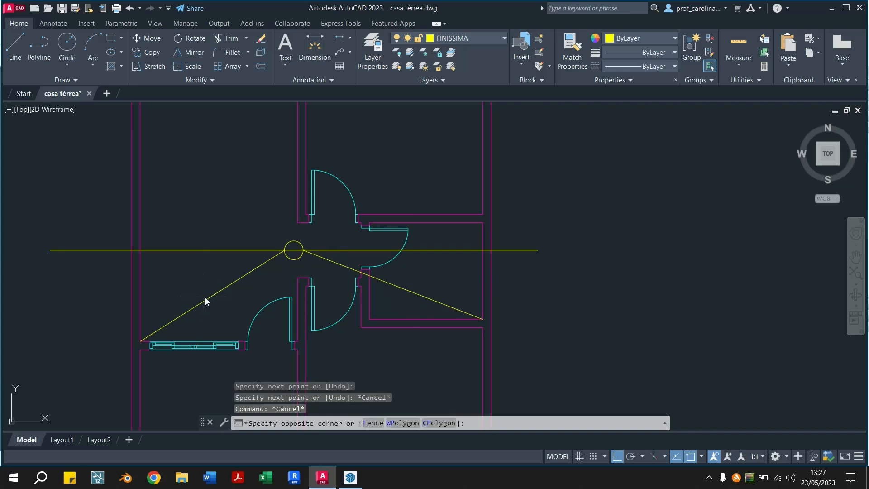
click(204, 300)
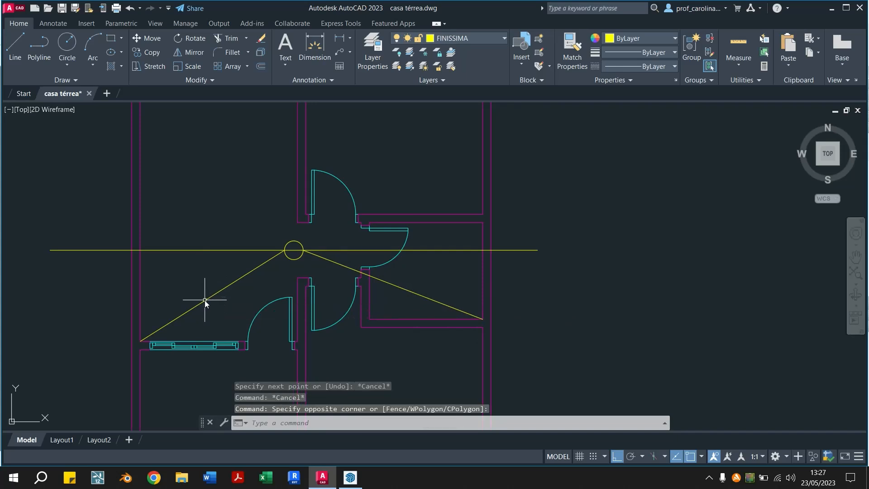
click(416, 291)
key(Delete)
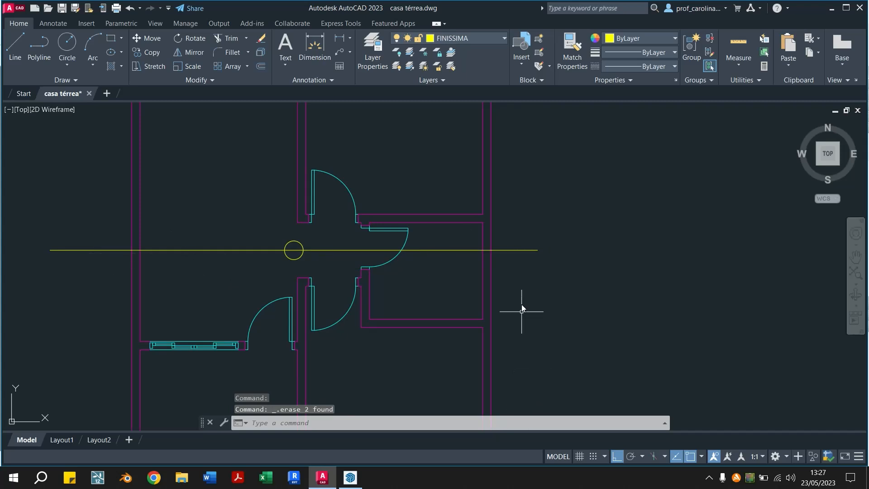
scroll(478, 349, down, 2)
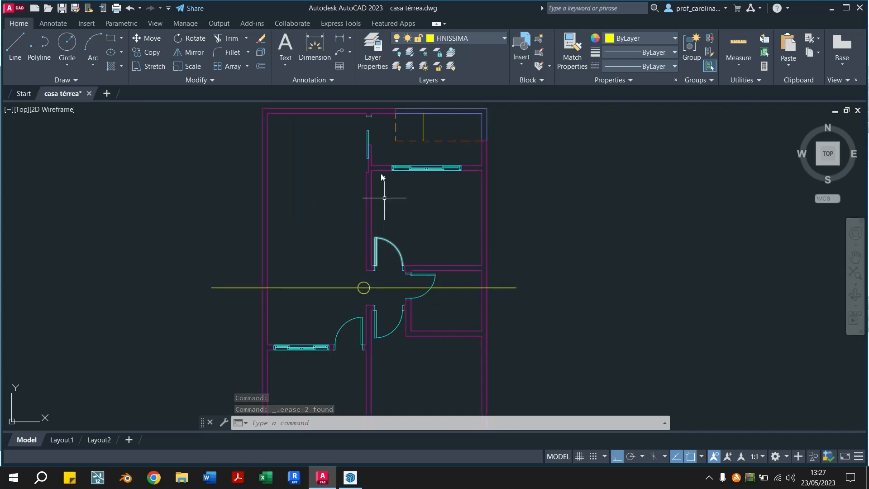
click(360, 288)
key(Delete)
With Ortho mode off, draw a short diagonal line down and to the left from the section line's right end
scroll(520, 306, up, 4)
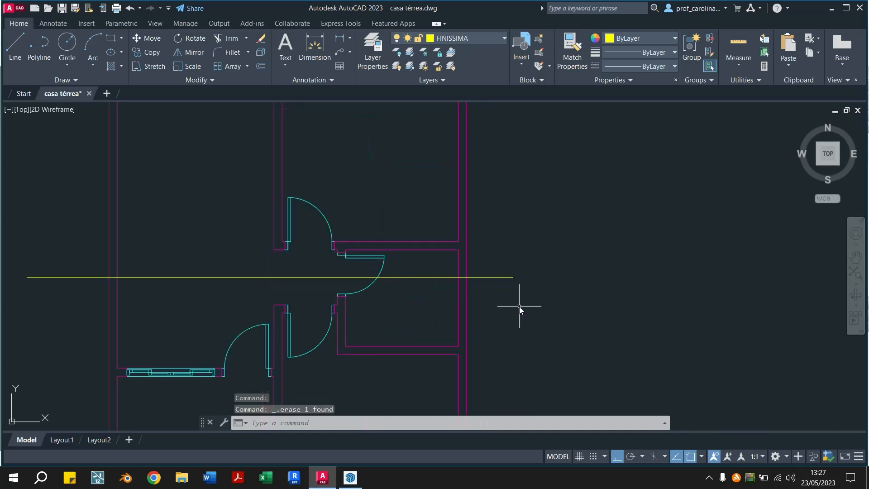
text(l)
key(Return)
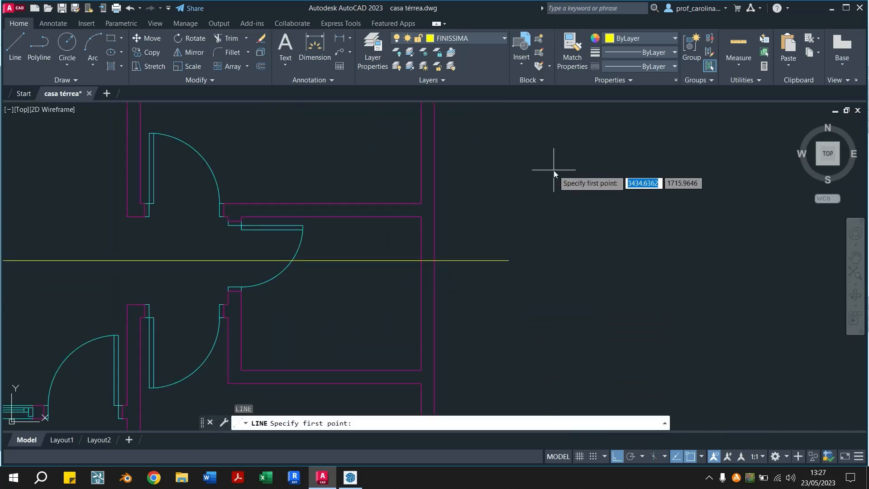
scroll(505, 264, up, 2)
click(511, 257)
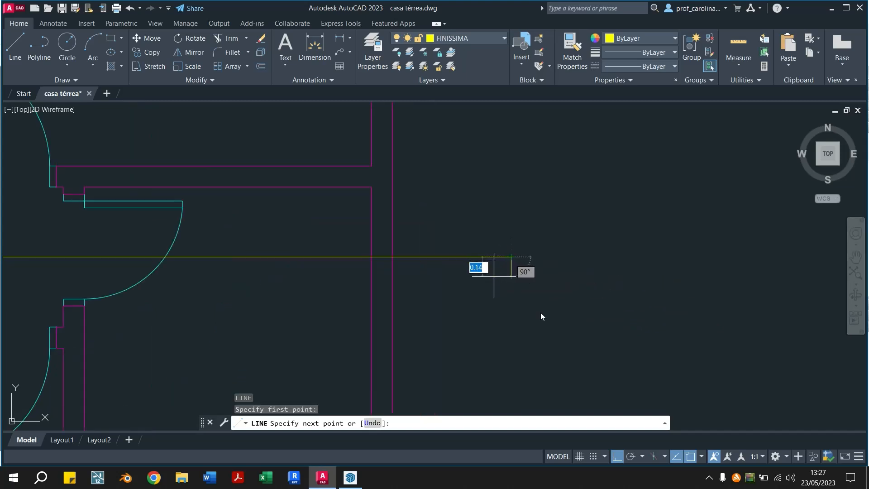
click(616, 457)
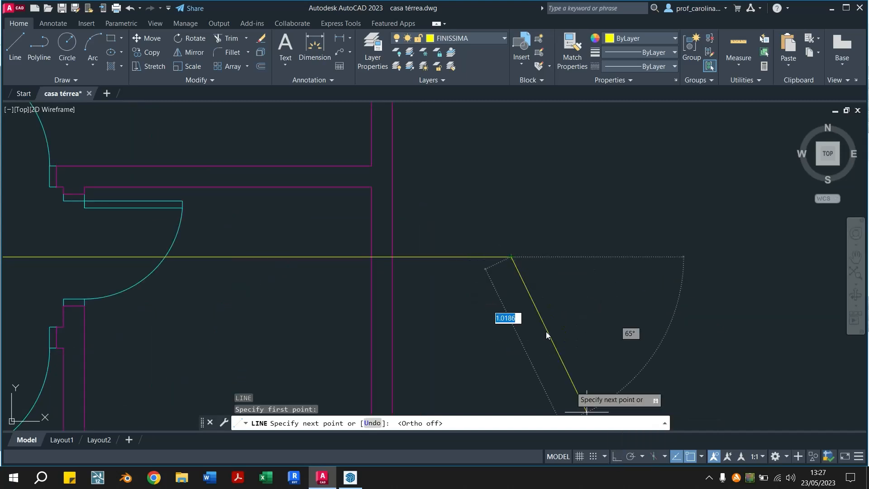
click(489, 281)
key(Escape)
key(Escape)
Mirror the short diagonal about a vertical axis through its lower end, keeping the original, to form a V-shaped arrowhead
click(490, 280)
text(mi)
key(Return)
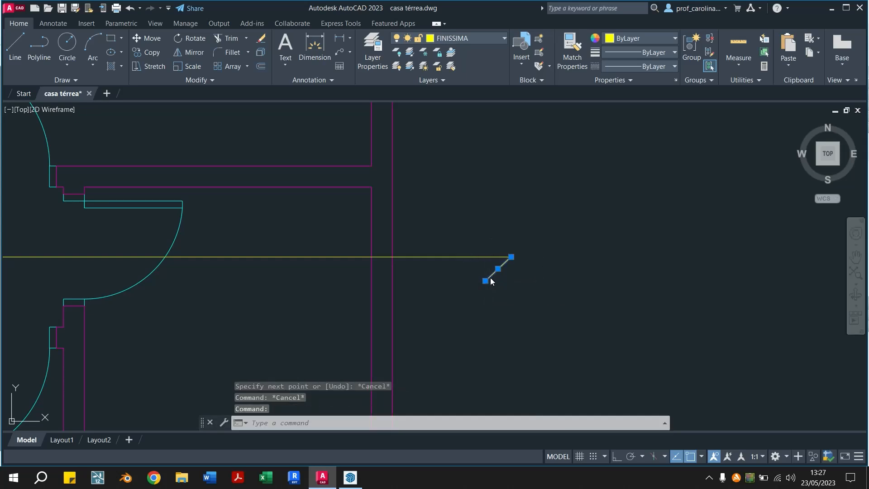
click(485, 280)
click(482, 260)
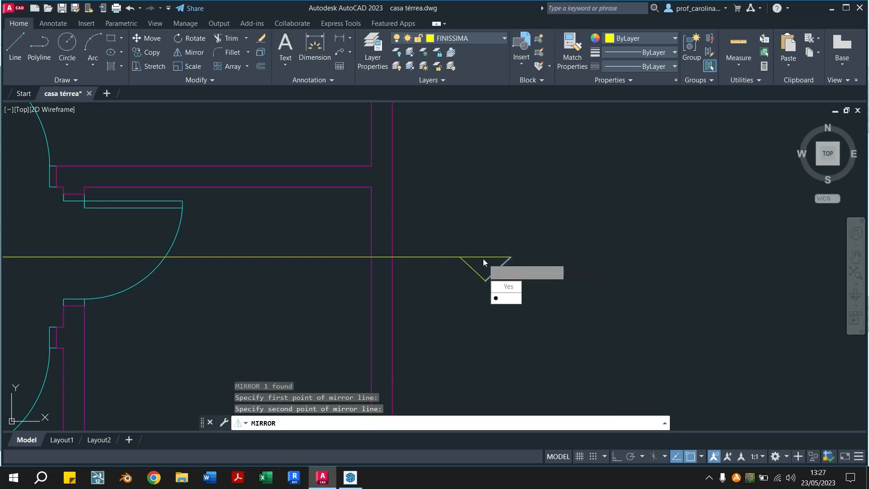
text(n)
key(Return)
Copy the V-shaped arrowhead from its upper left corner to the left end of the section line
click(514, 267)
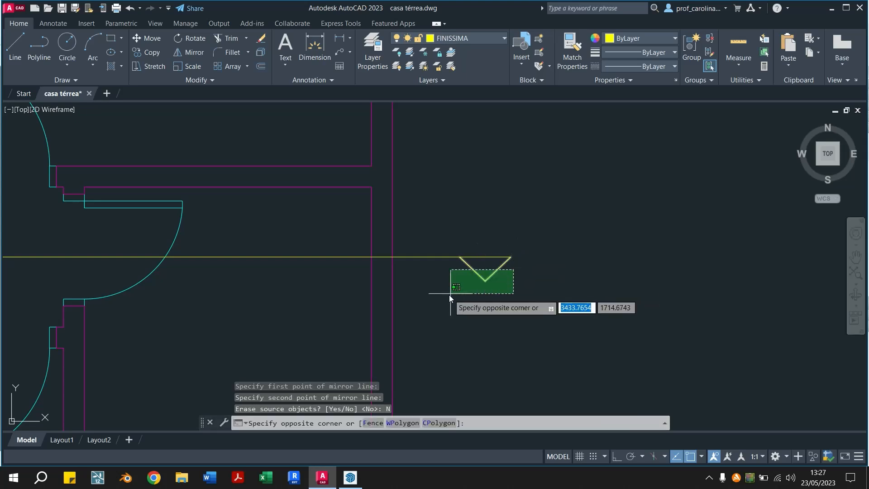
click(446, 297)
text(co)
key(Return)
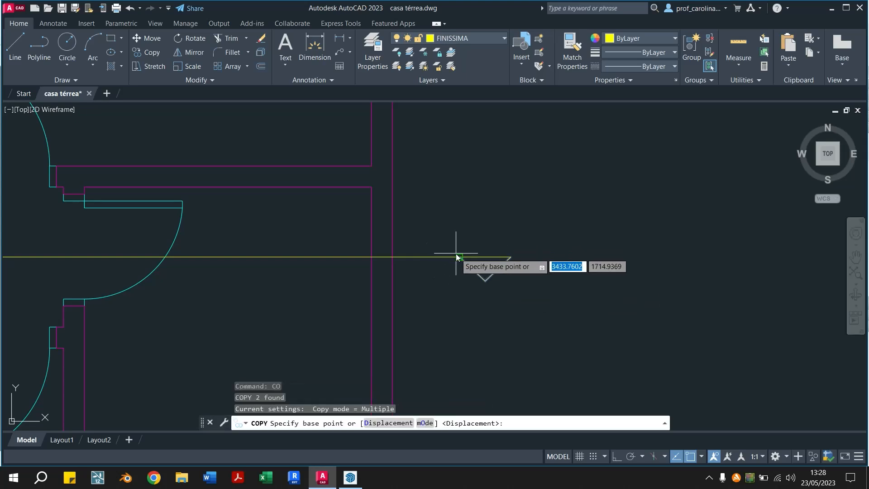
click(460, 257)
scroll(447, 259, down, 4)
middle_drag(221, 259, 444, 260)
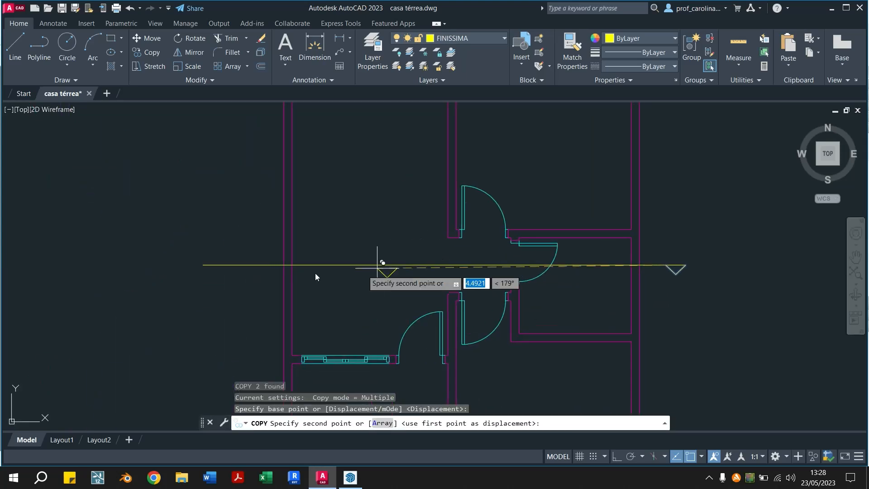
click(204, 265)
key(Escape)
key(Escape)
Move the section line with both arrowheads slightly to the right, and turn Ortho mode back on
click(177, 252)
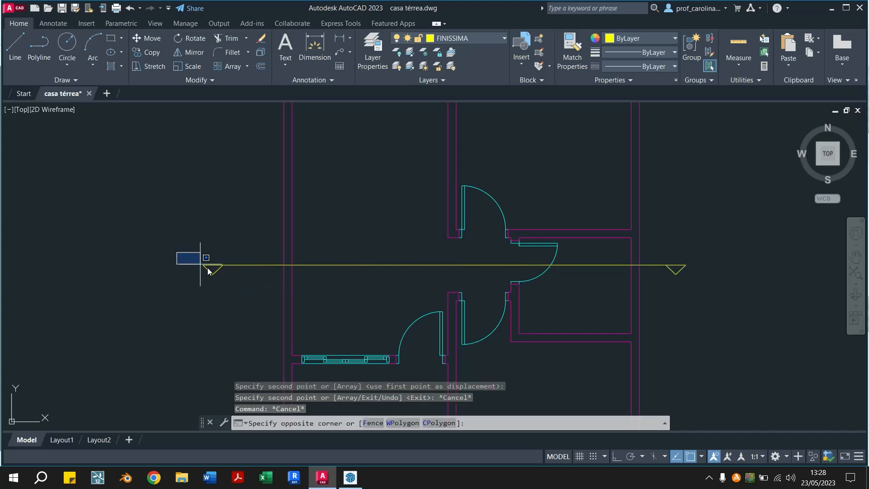
click(240, 285)
click(659, 280)
text(M)
key(Return)
click(671, 306)
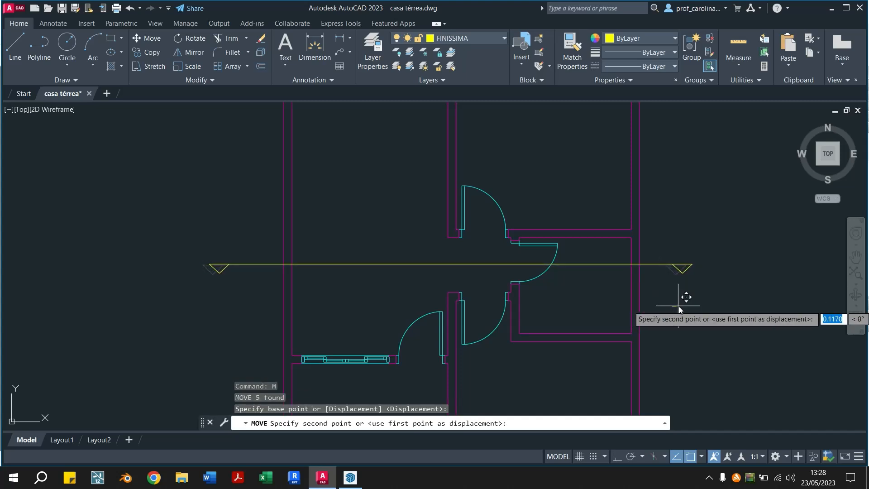
click(679, 306)
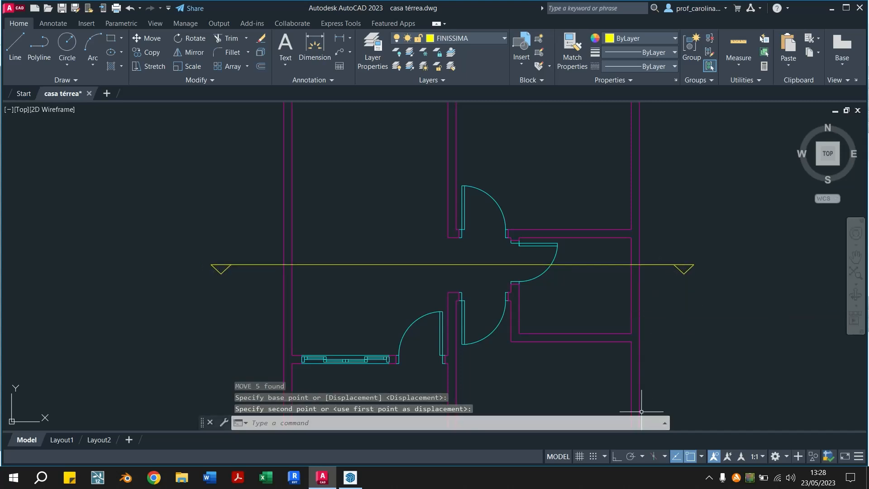
click(616, 456)
middle_drag(774, 310, 605, 316)
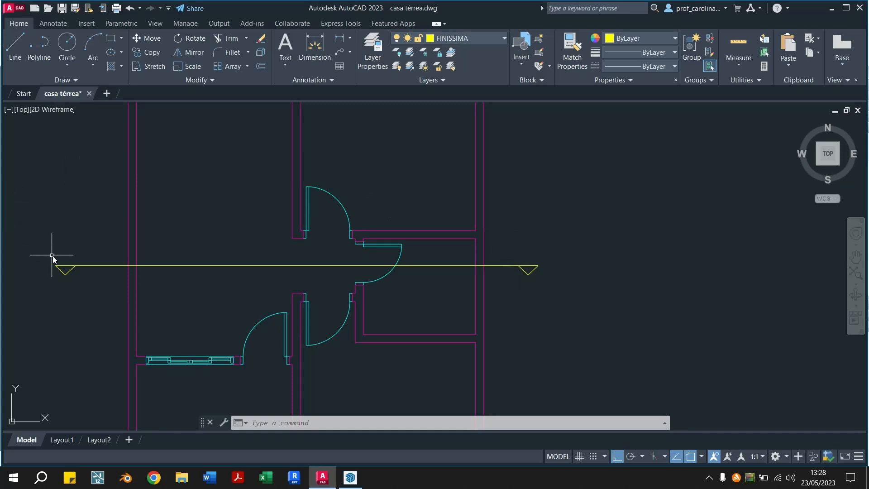
scroll(252, 291, down, 6)
scroll(371, 261, up, 2)
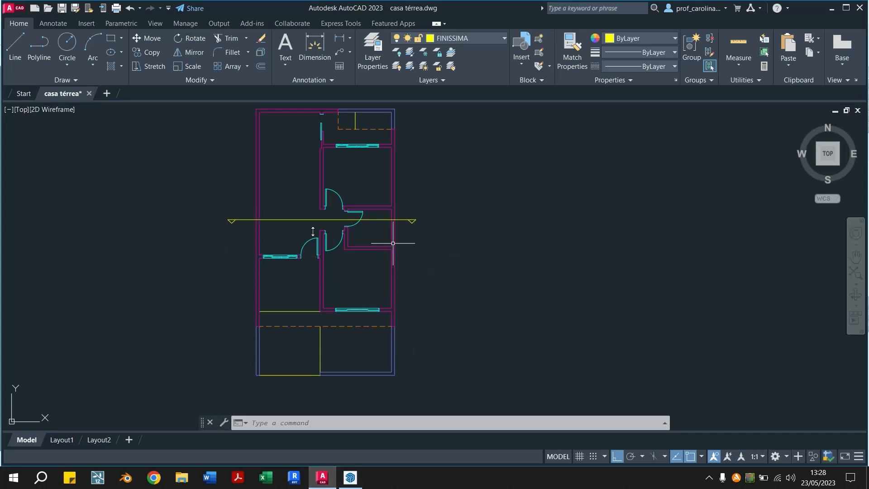
mouse_move(442, 349)
middle_down()
mouse_move(452, 317)
mouse_move(471, 330)
mouse_move(514, 334)
middle_up()
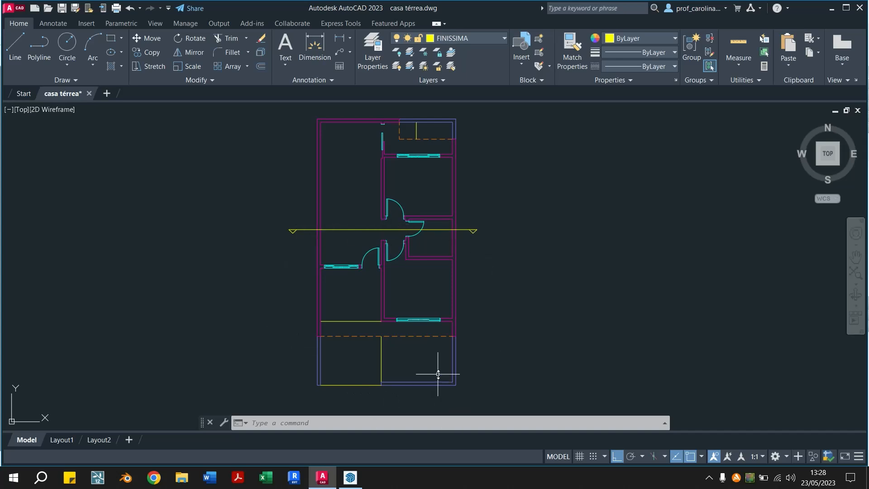
Examine where the section line crosses the walls and doors of the floor plan
middle_drag(402, 262, 401, 293)
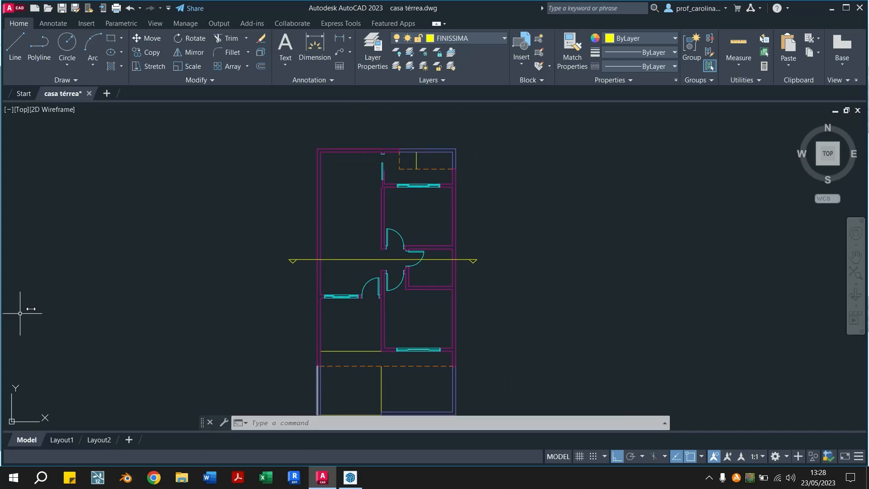
middle_drag(547, 370, 542, 343)
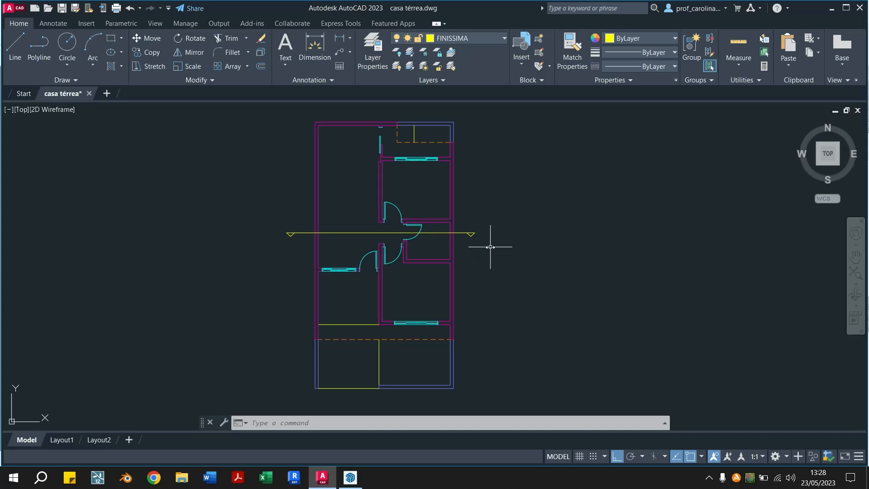
scroll(375, 223, up, 2)
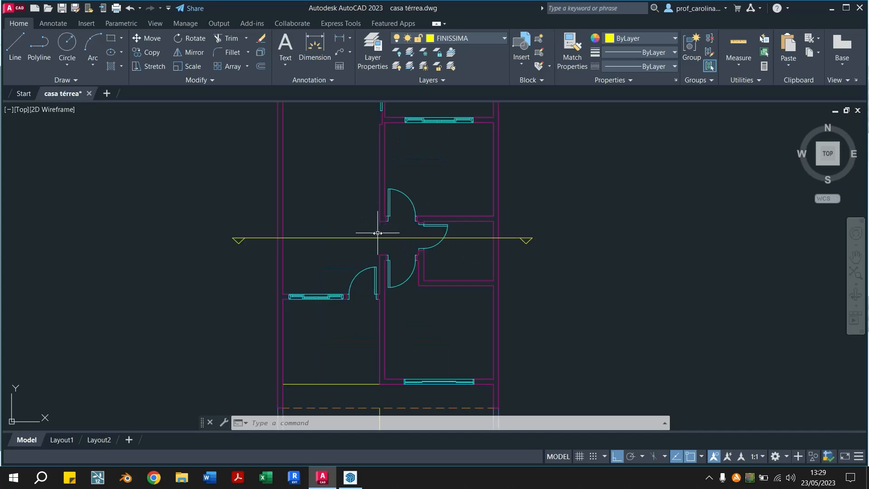
scroll(391, 233, up, 2)
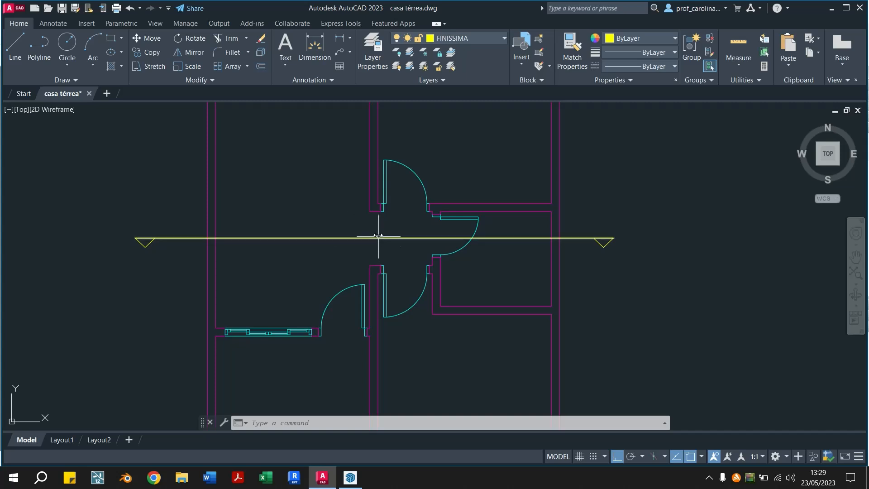
middle_drag(382, 244, 381, 293)
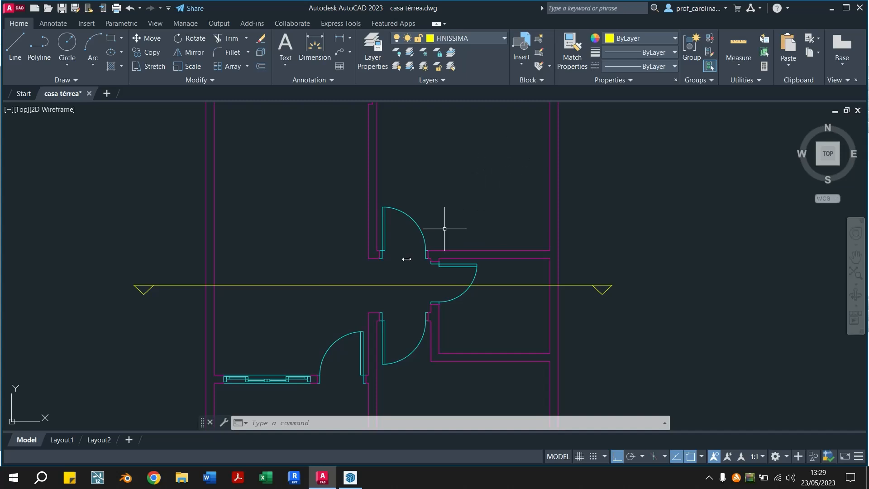
scroll(357, 246, down, 7)
scroll(369, 249, up, 3)
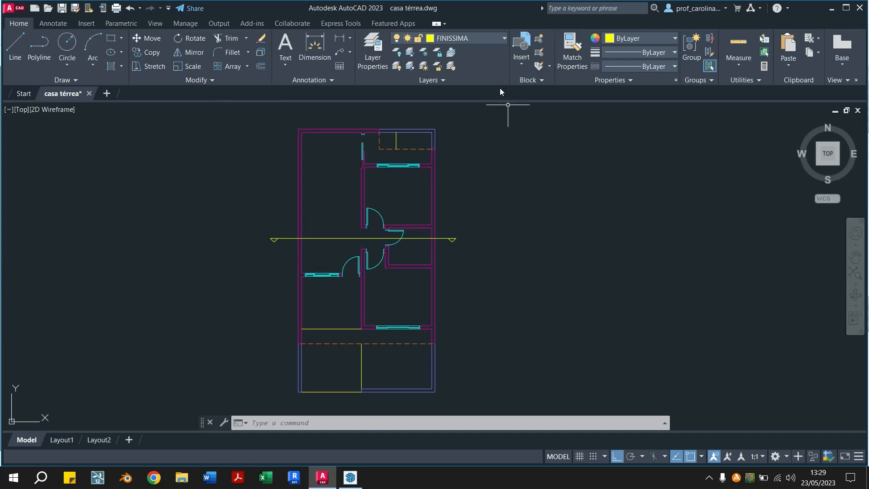
Rotate the whole floor plan together with its section line 180° about a point near the middle of the section line
click(479, 121)
click(604, 233)
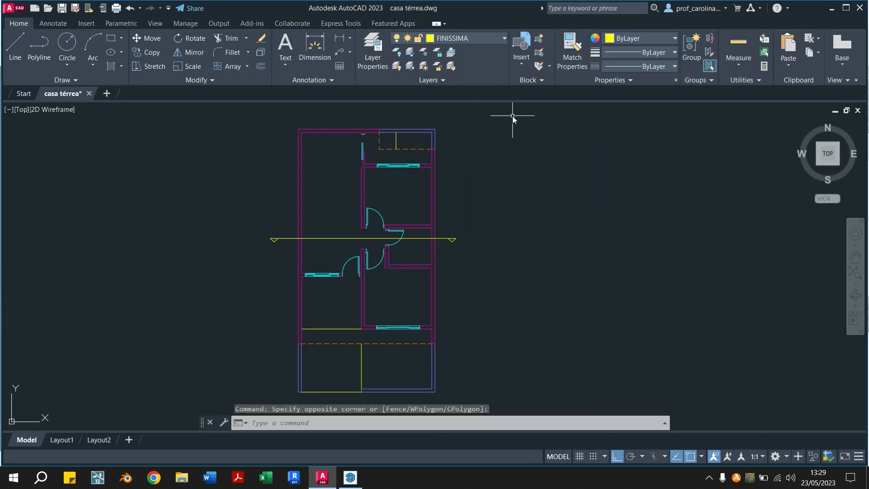
click(512, 116)
click(227, 399)
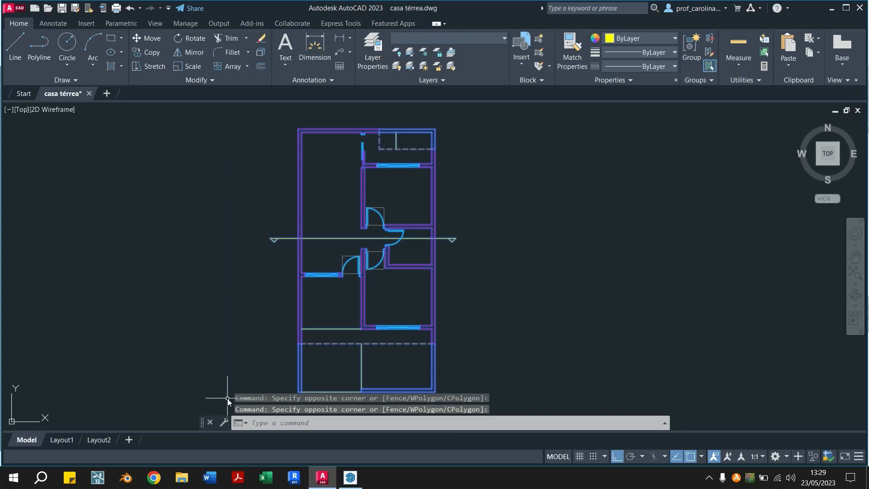
text(ro)
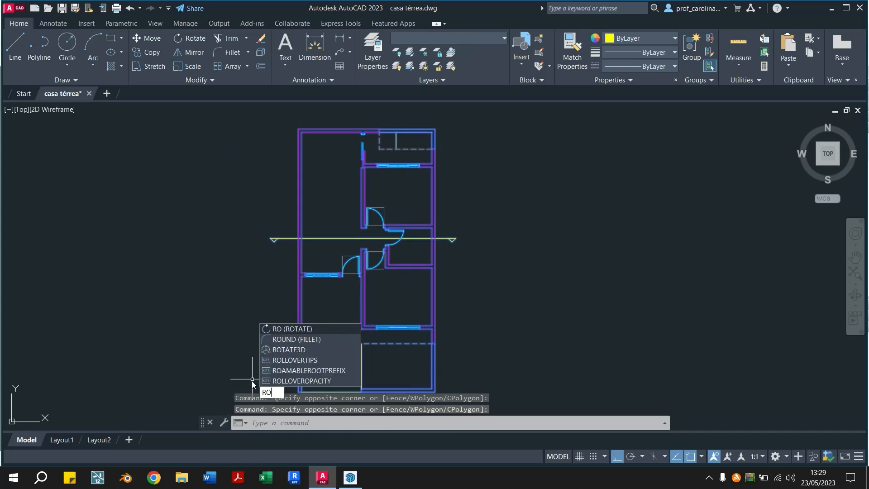
key(Return)
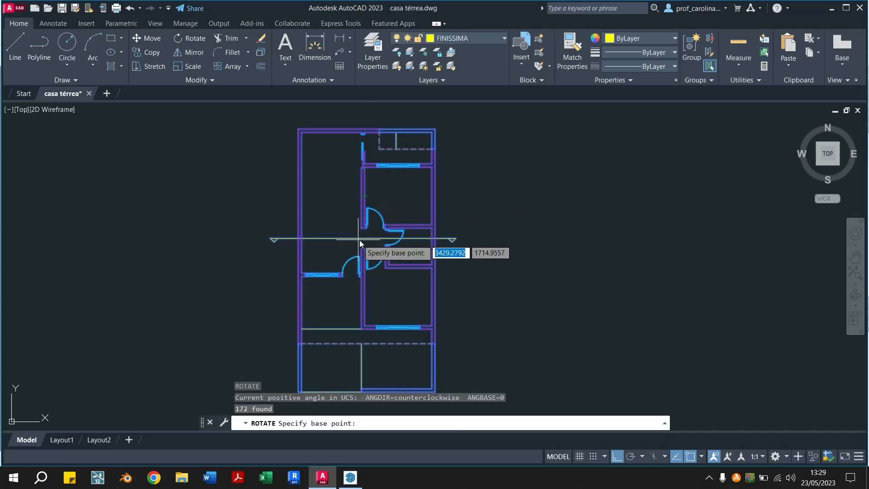
click(363, 241)
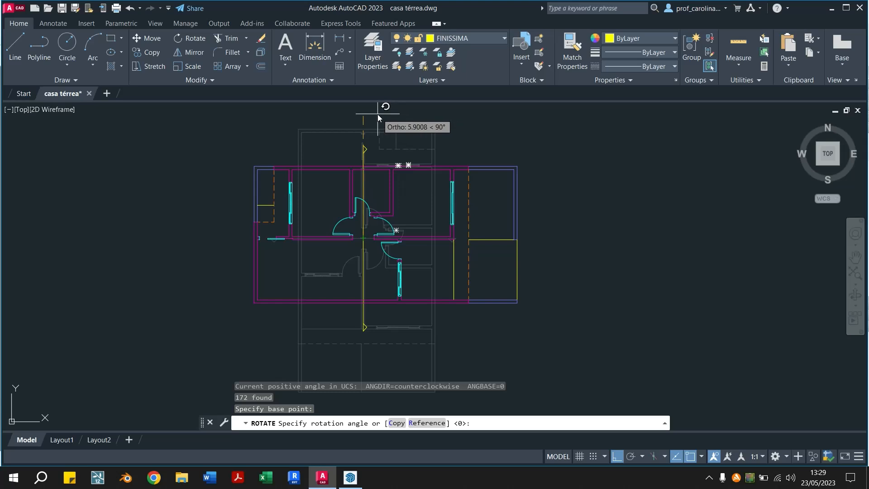
click(175, 240)
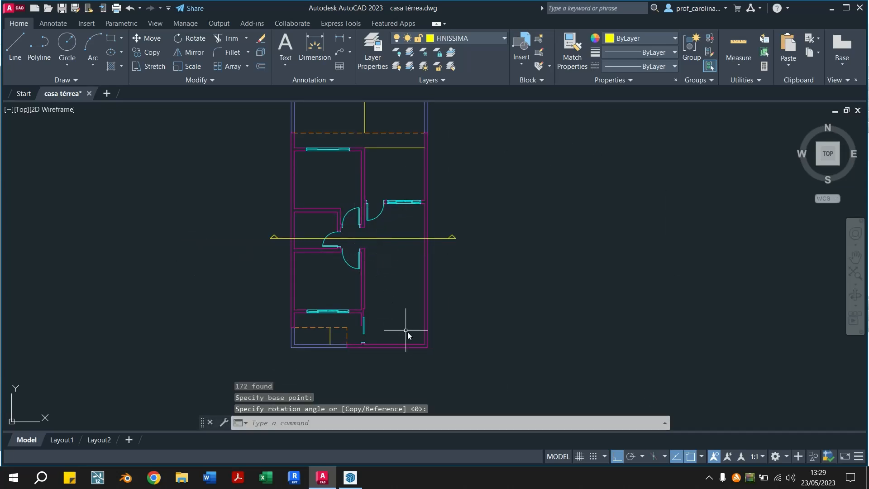
scroll(370, 253, up, 2)
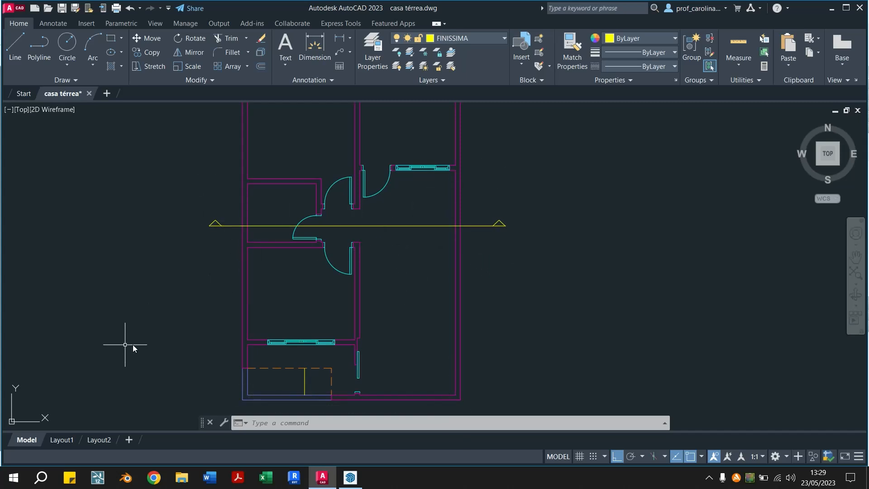
middle_drag(272, 312, 252, 290)
middle_drag(255, 291, 260, 303)
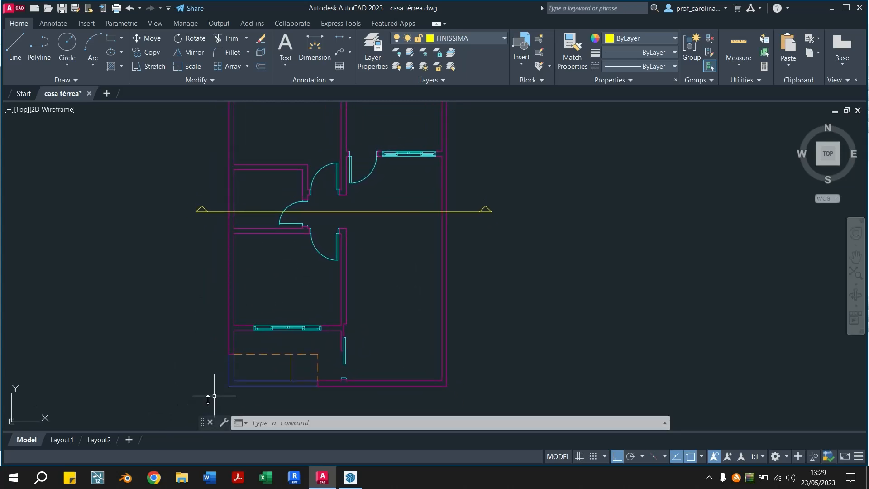
click(202, 406)
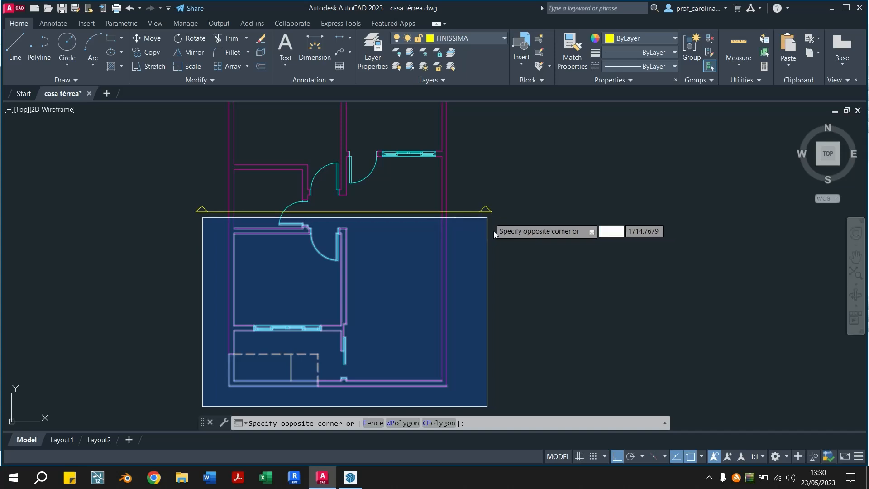
click(480, 239)
key(Escape)
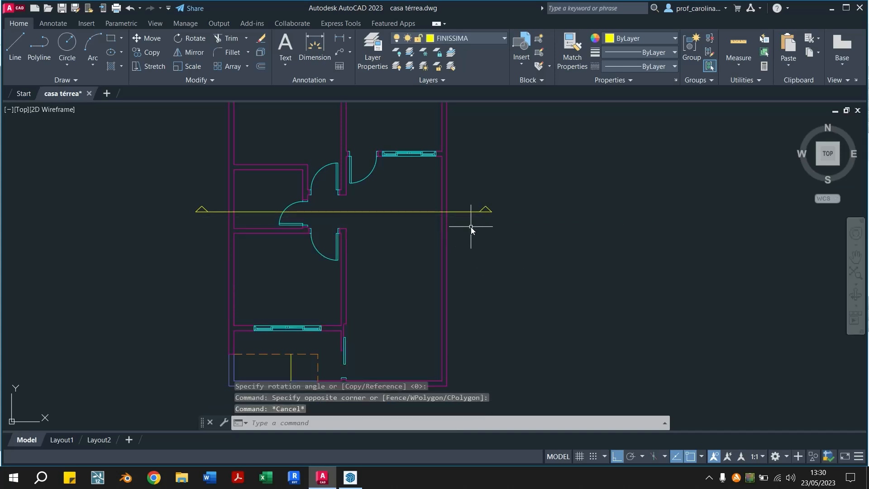
Try erasing everything that touches the area below the section line with a crossing selection, and undo the erasure
click(486, 218)
click(131, 392)
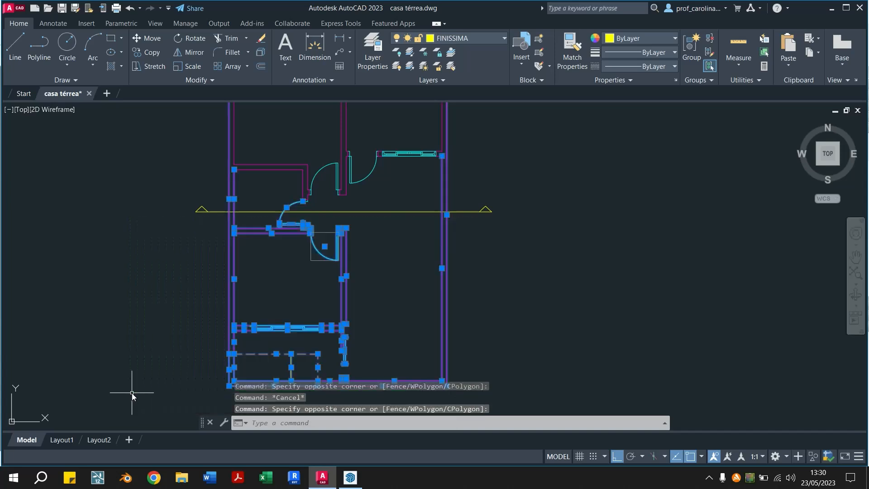
key(Delete)
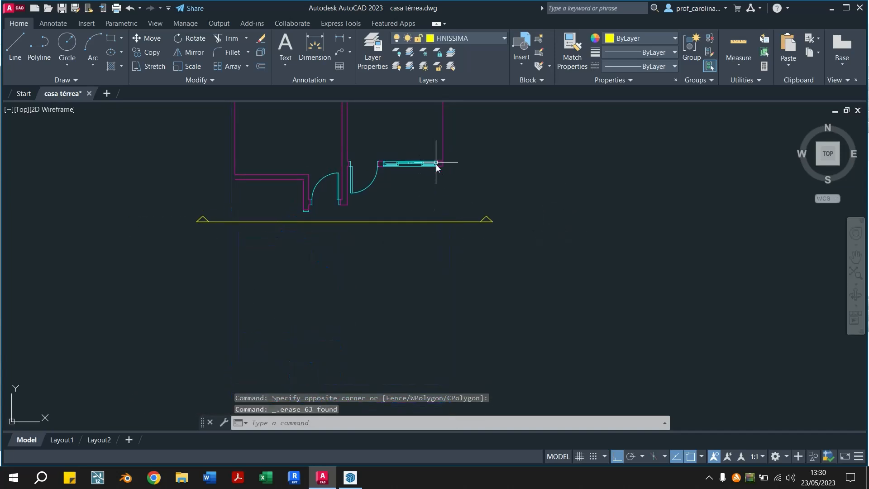
middle_drag(436, 155, 464, 292)
key(ctrl+z)
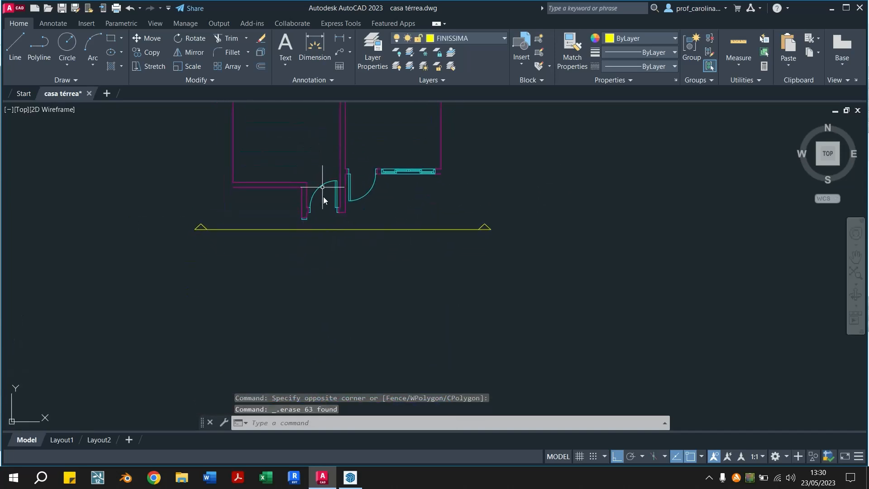
key(ctrl+z)
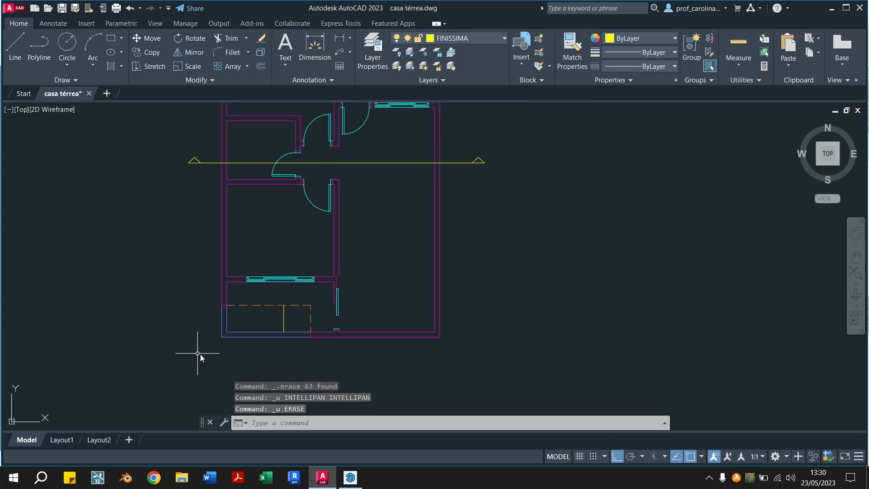
Erase the walls, doors and windows enclosed by a selection window drawn just below the section line
click(200, 354)
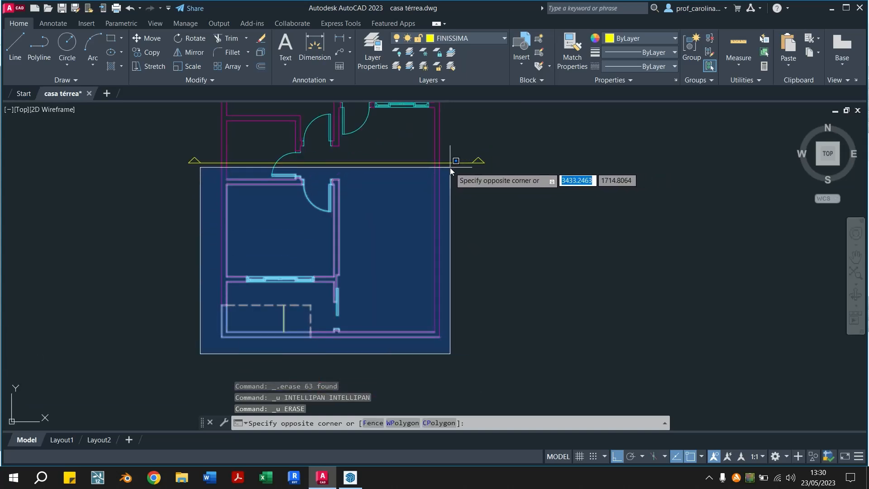
click(449, 167)
middle_drag(472, 273, 476, 305)
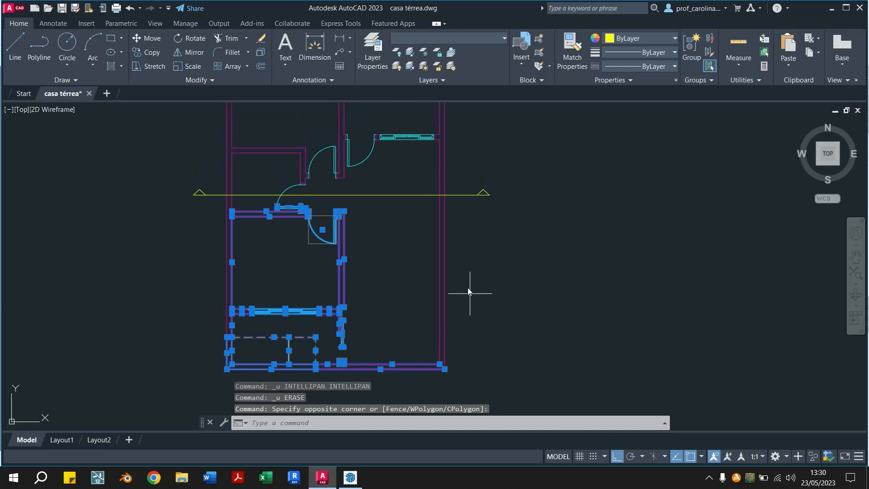
key(Delete)
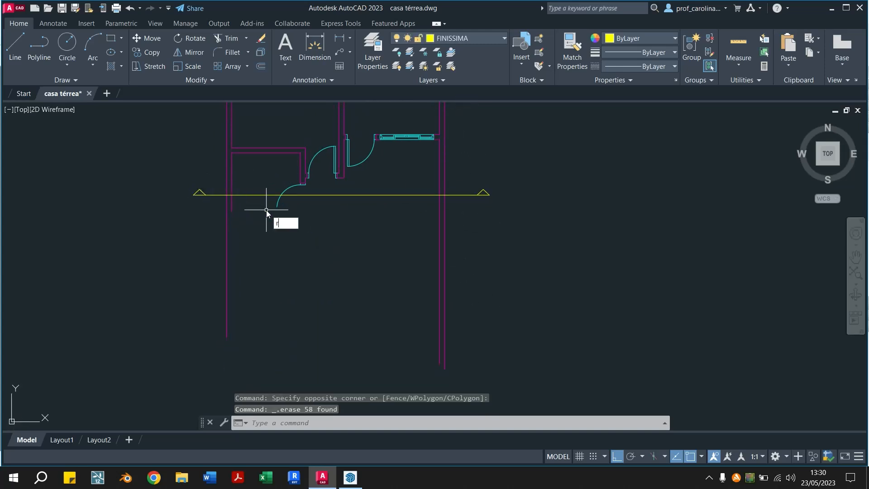
Trim the walls and door arc that extend below the section line, including the leftover outer wall line
key(Escape)
text(t o)
text(r)
key(Return)
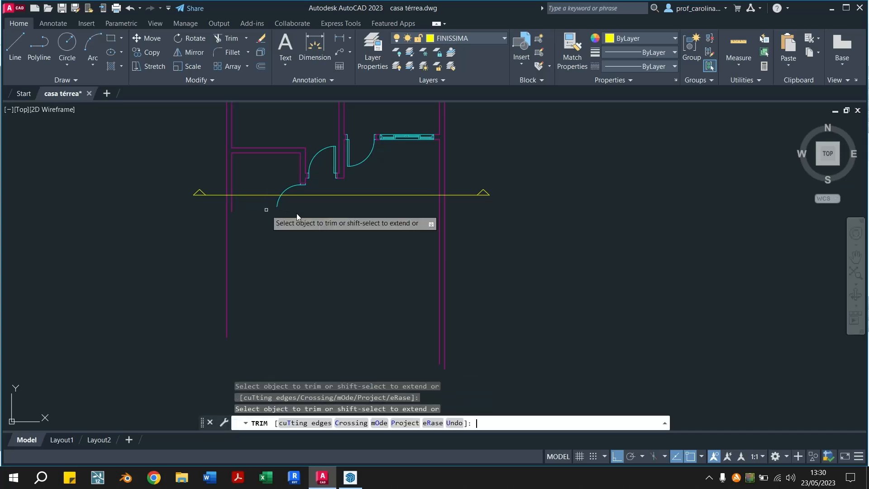
click(452, 208)
click(227, 203)
key(Return)
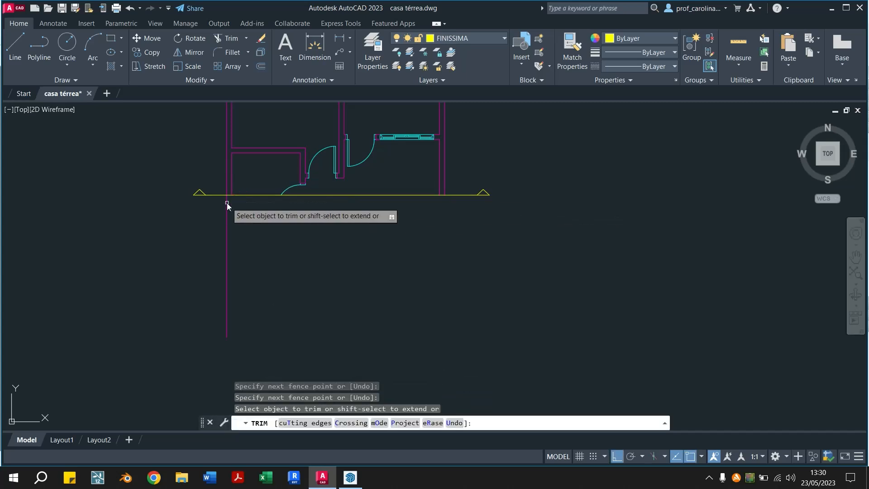
click(218, 207)
key(Escape)
key(Escape)
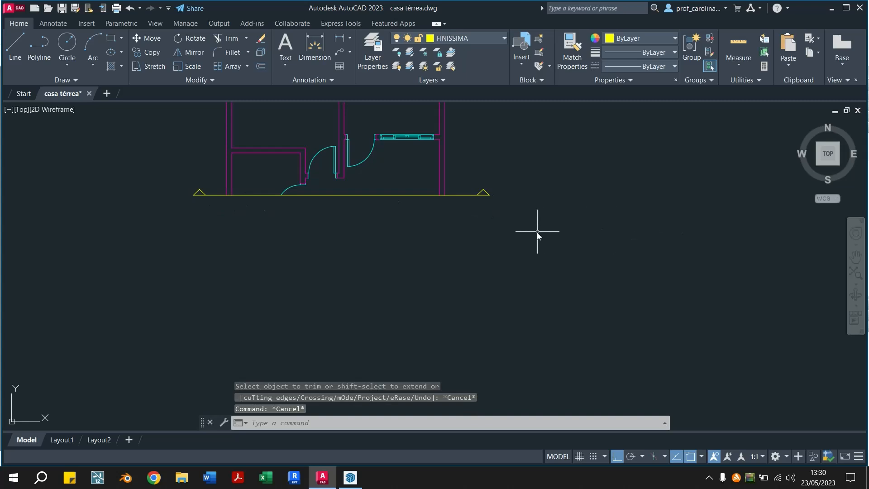
Examine the remaining half of the plan above the section line, including its walls, doors and windows
scroll(537, 235, down, 2)
scroll(401, 257, down, 1)
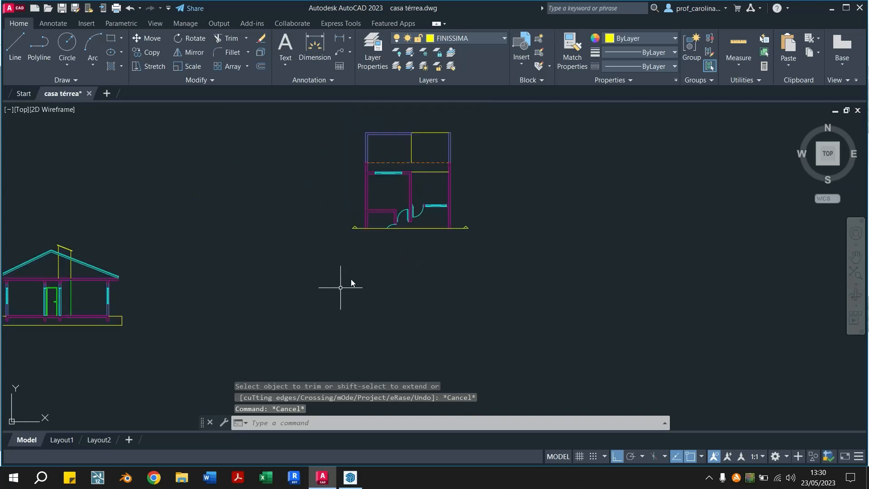
scroll(432, 260, up, 2)
middle_drag(444, 267, 438, 304)
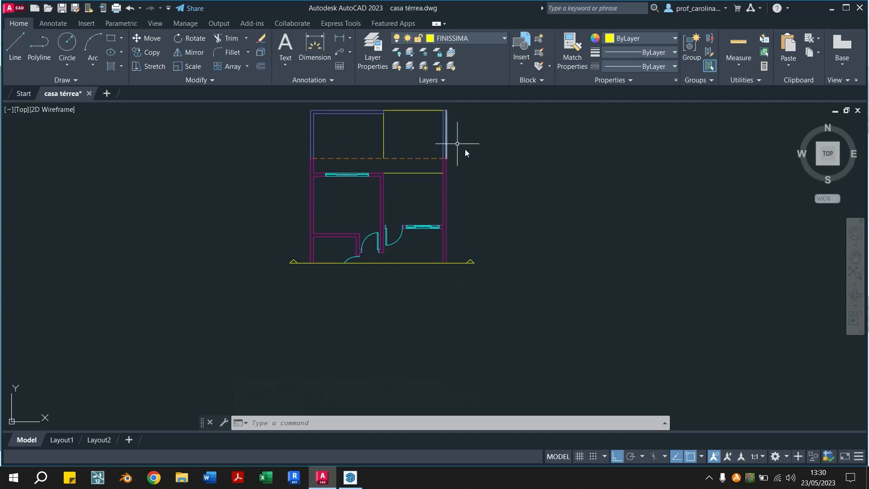
middle_drag(471, 163, 471, 176)
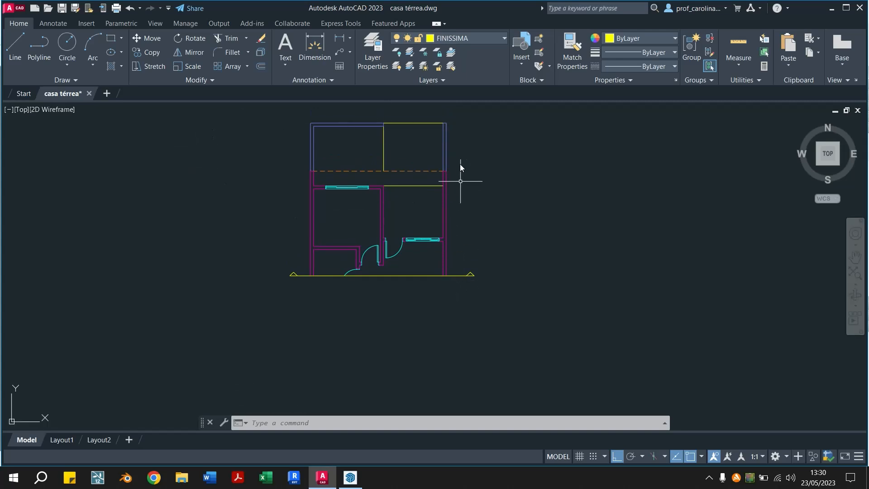
scroll(432, 277, up, 2)
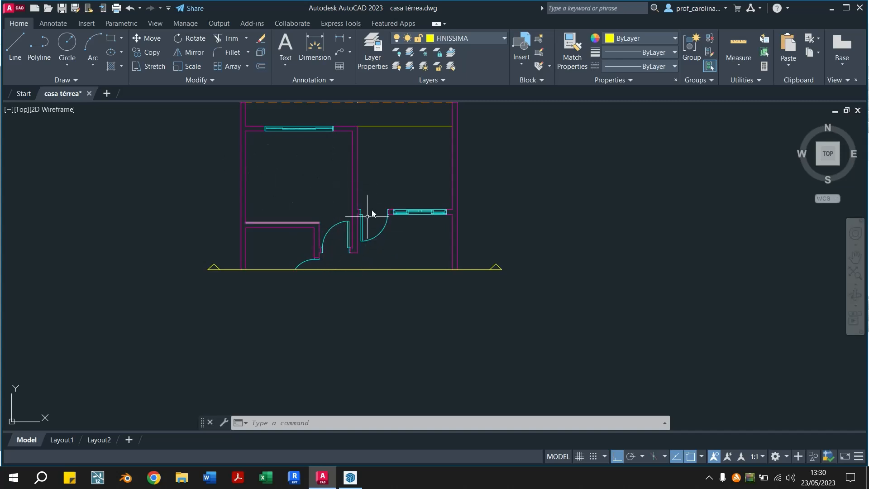
scroll(288, 312, up, 2)
middle_drag(382, 202, 365, 313)
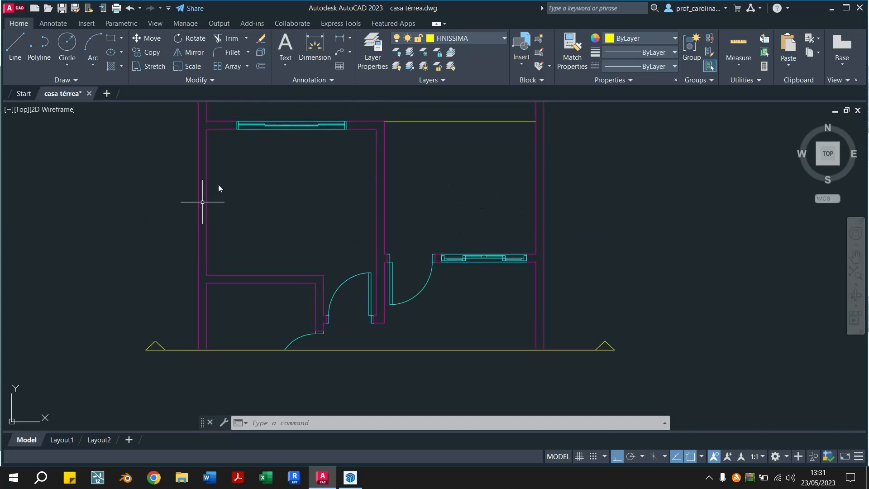
middle_drag(460, 321, 452, 258)
scroll(483, 298, down, 2)
mouse_move(483, 299)
middle_down()
mouse_move(455, 247)
mouse_move(459, 239)
middle_up()
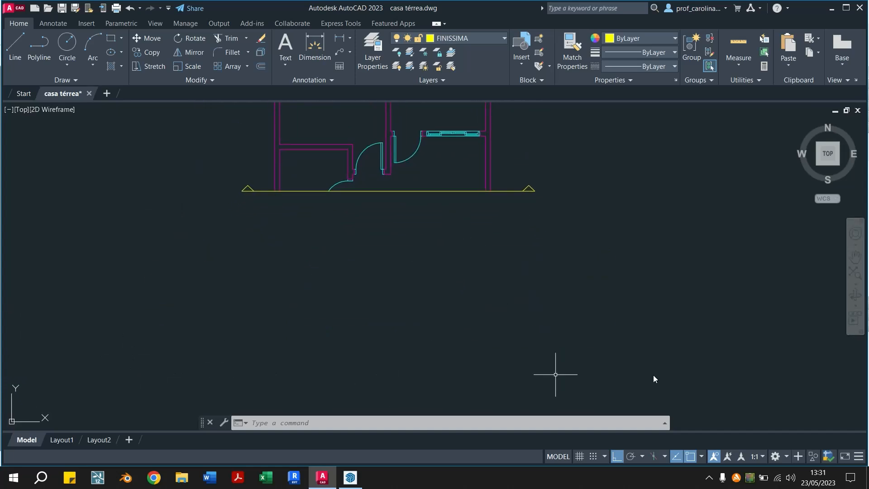
Make layer 0 the current layer and look through the drawing's layer list
middle_drag(625, 238, 581, 199)
click(472, 39)
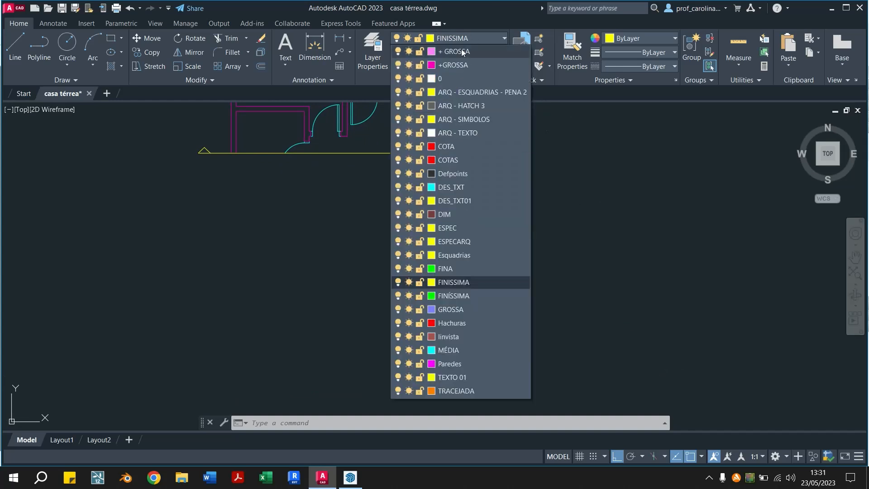
click(444, 78)
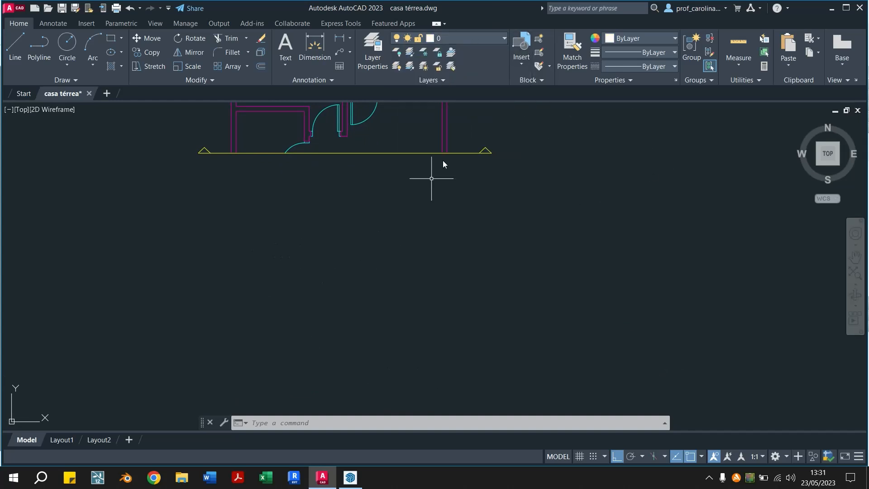
click(488, 38)
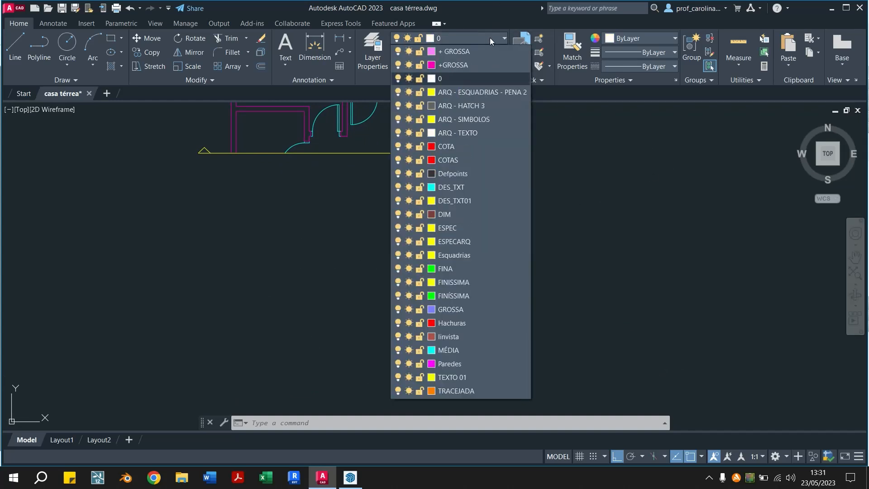
click(489, 38)
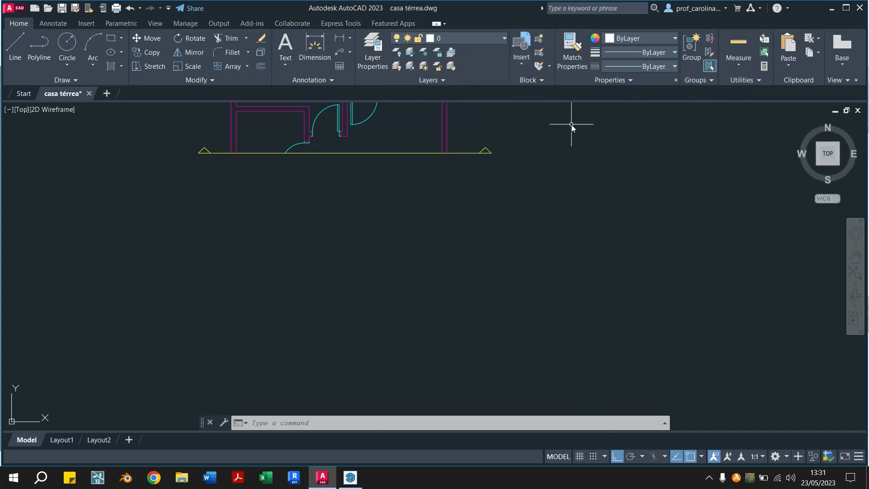
click(476, 38)
click(476, 35)
click(494, 39)
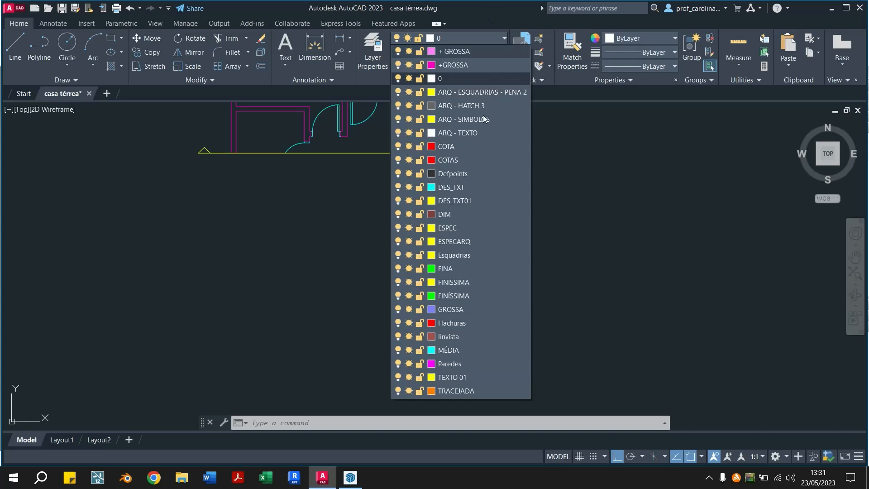
click(723, 242)
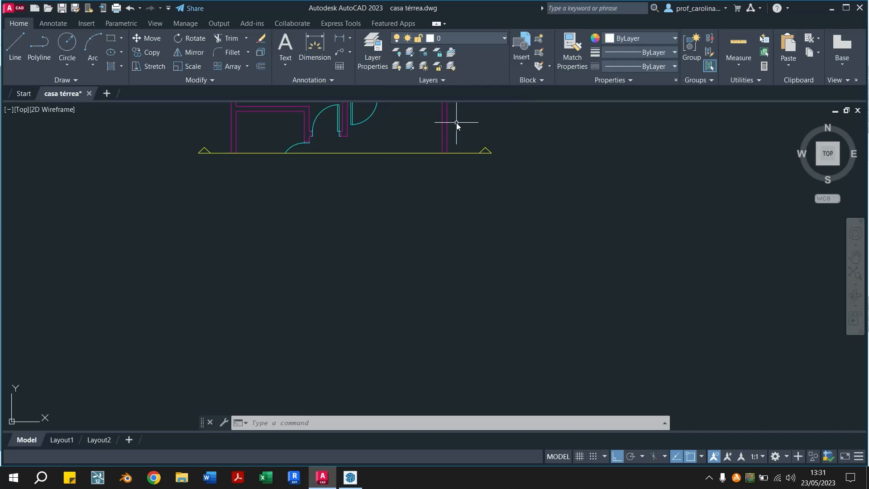
Select the whole half plan including the section line and assign all its objects to layer 0
middle_drag(455, 171, 456, 207)
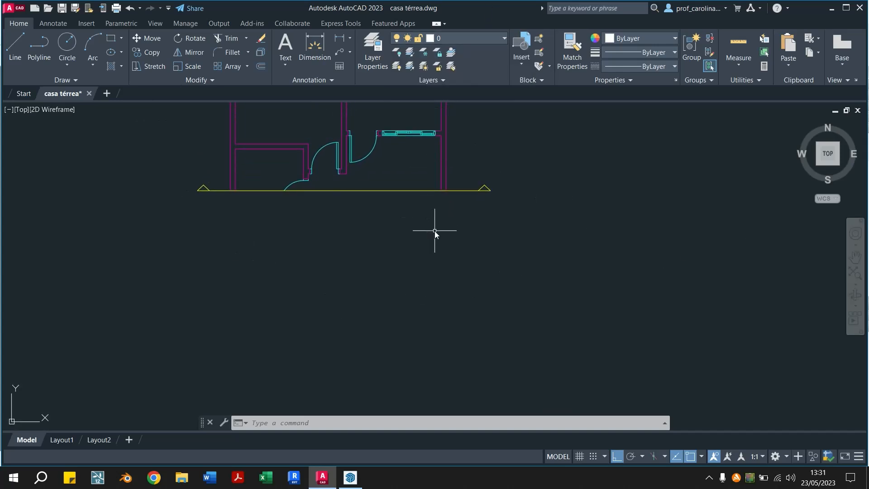
middle_drag(485, 233, 465, 306)
middle_drag(496, 189, 498, 284)
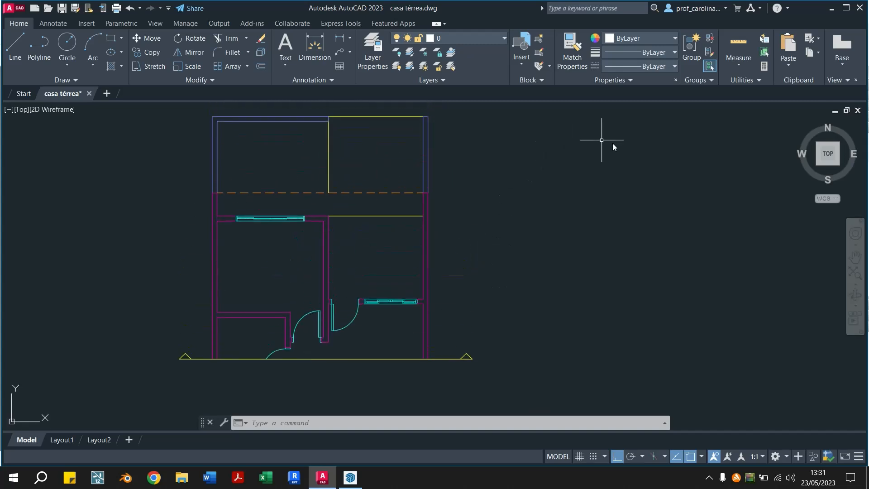
click(507, 109)
click(100, 374)
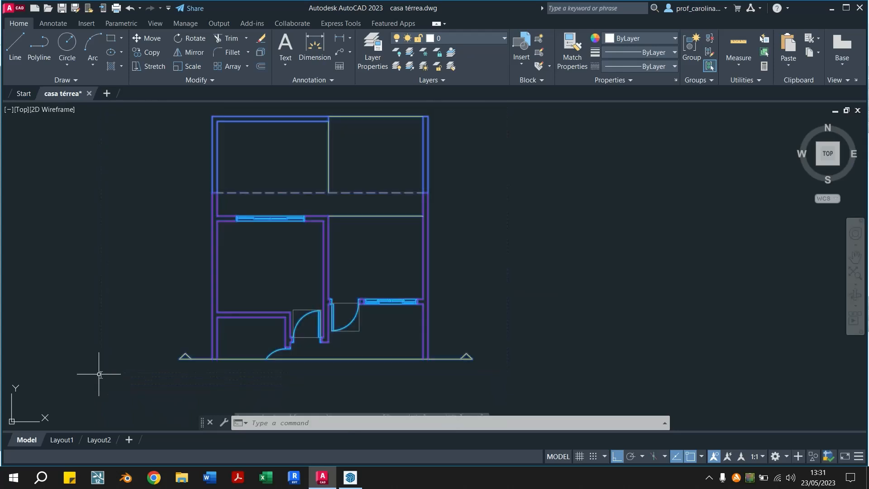
click(483, 37)
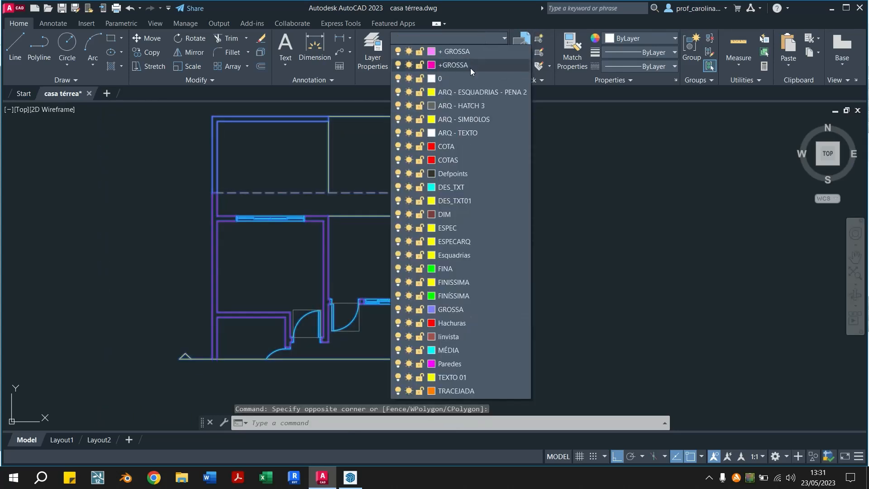
click(453, 51)
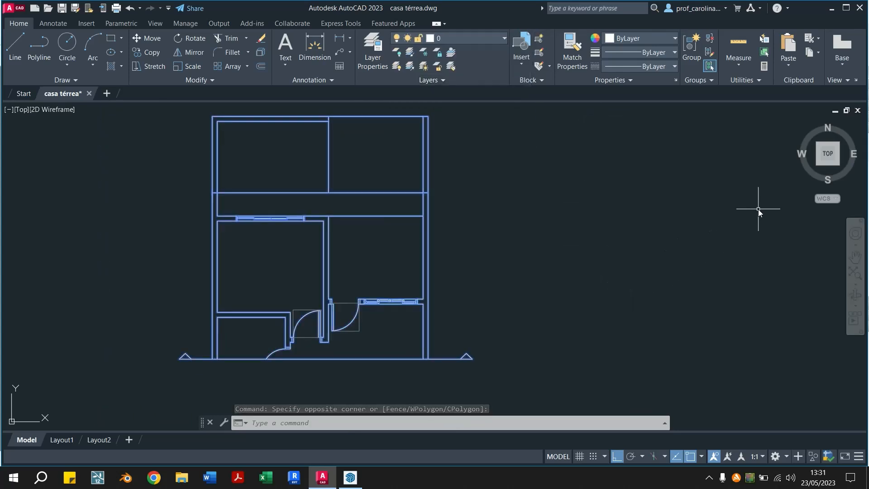
Copy the selected plan and paste it into a new blank drawing
key(ctrl+c)
click(106, 94)
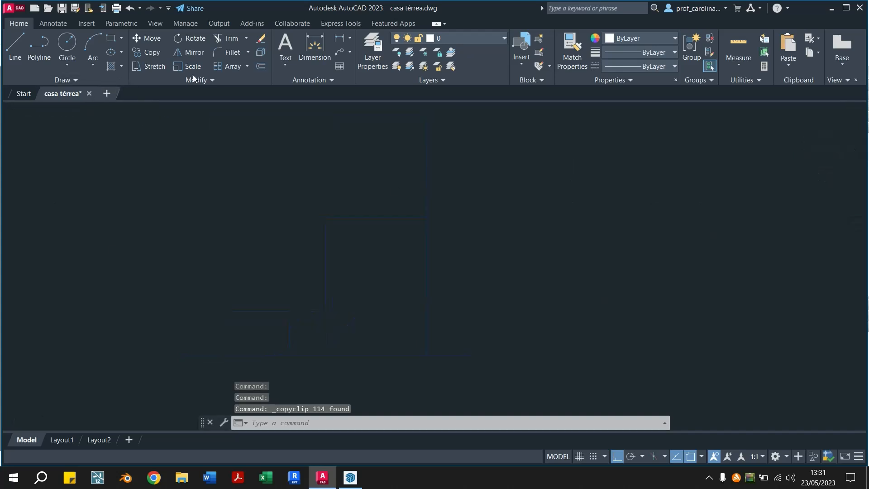
key(ctrl+v)
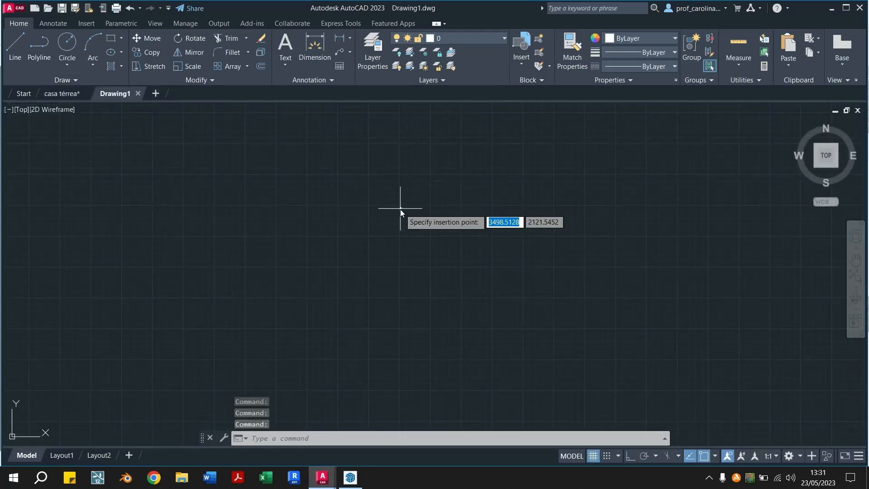
scroll(220, 308, up, 2)
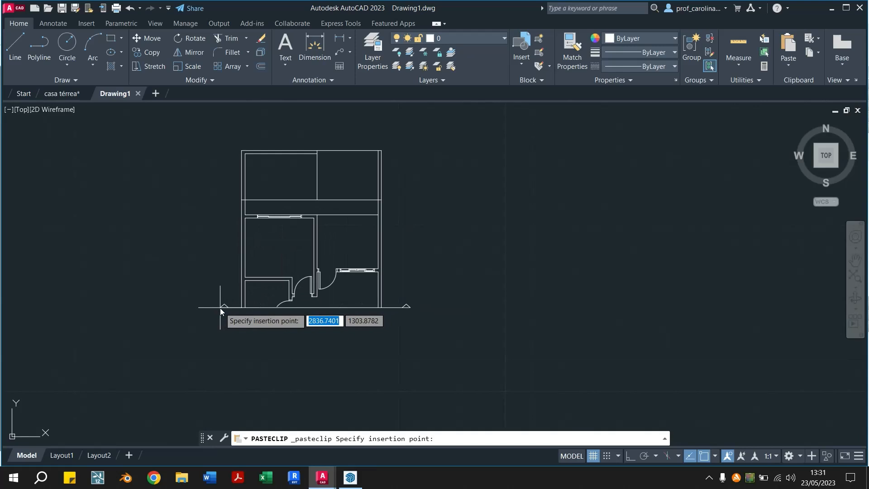
click(219, 307)
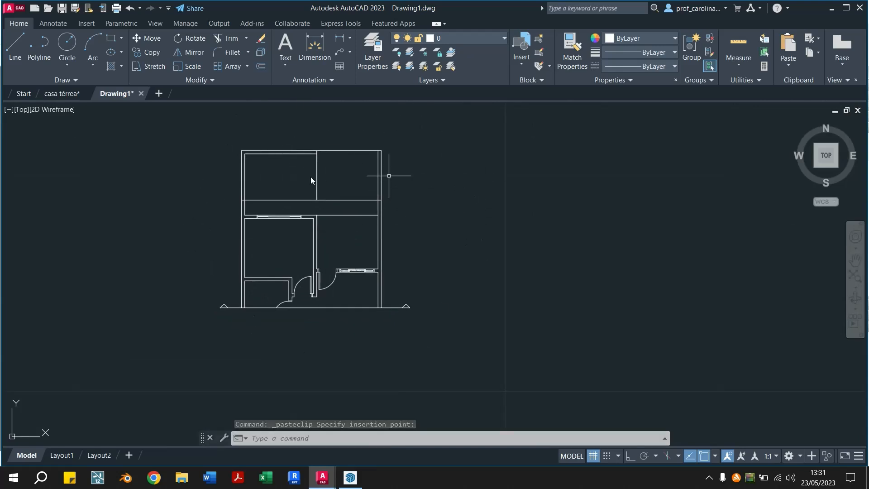
Close the new drawing and undo the plan's reassignment to layer 0 in casa térrea
click(488, 39)
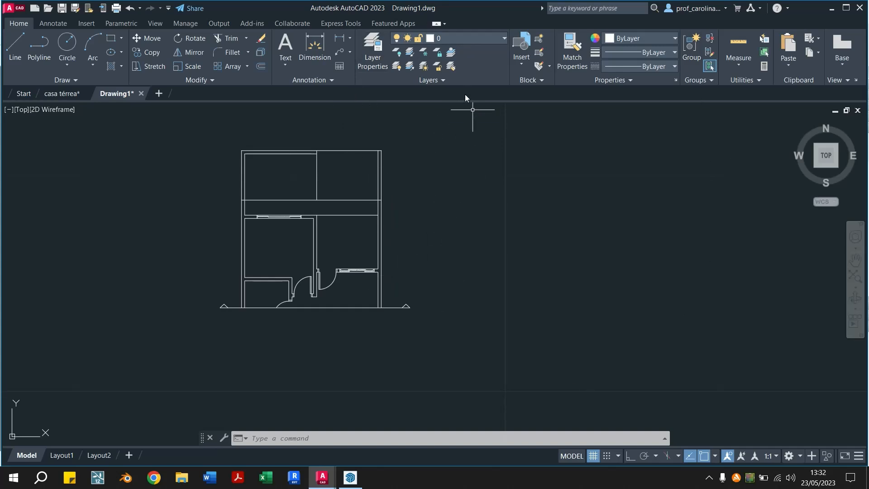
click(141, 94)
click(434, 263)
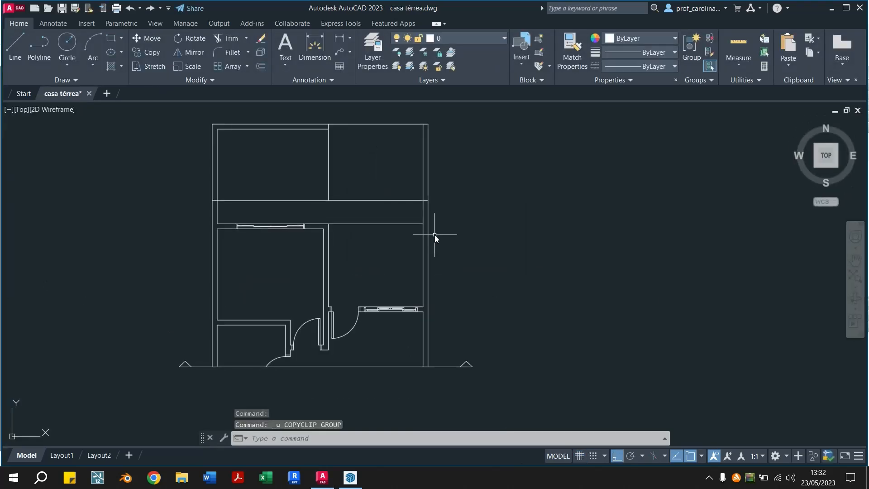
key(ctrl+z)
Offset the section line 6 units downward into the empty area below the plan
scroll(484, 193, down, 4)
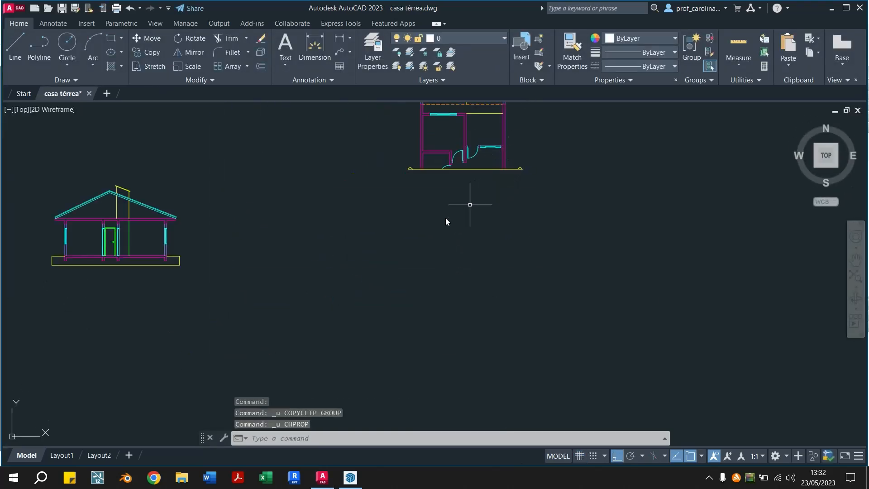
middle_drag(475, 202, 394, 261)
scroll(388, 233, up, 4)
middle_drag(403, 368, 494, 320)
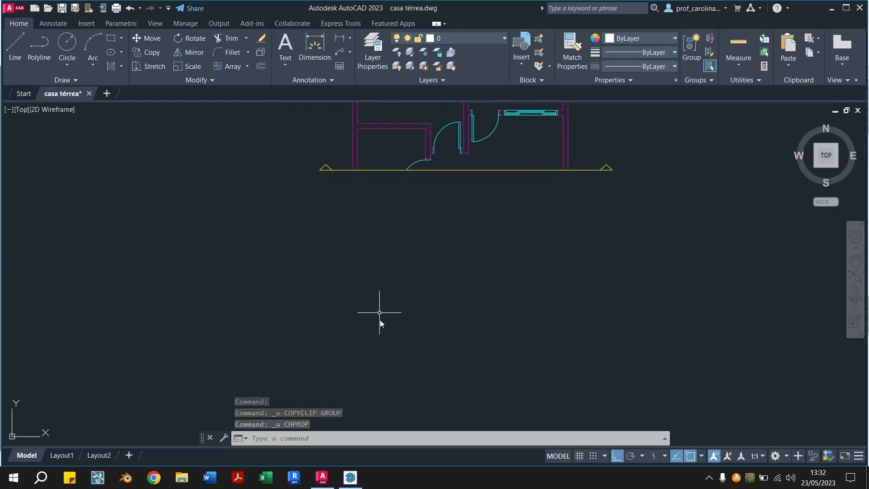
middle_drag(569, 353, 522, 323)
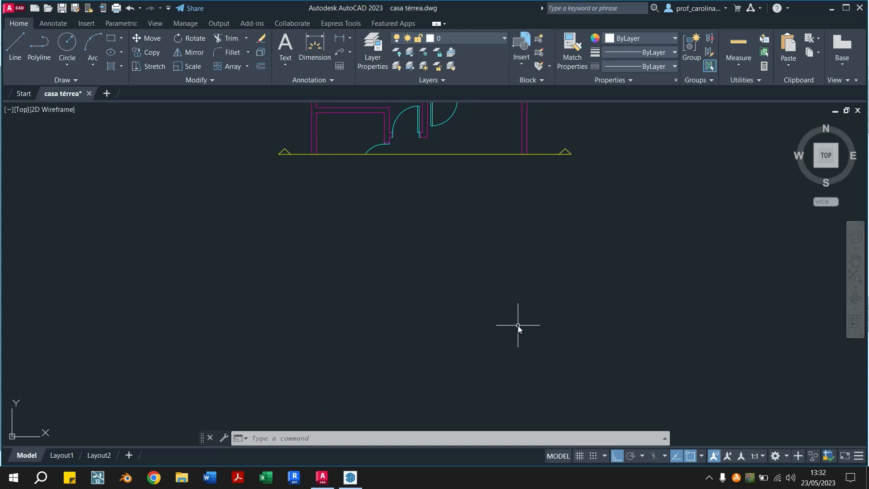
text(o)
key(Return)
text(6)
key(Return)
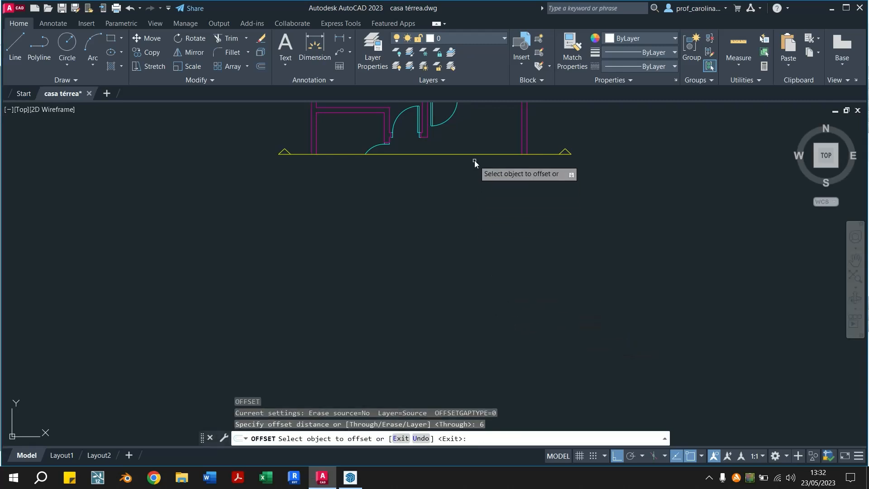
click(478, 156)
click(475, 154)
click(493, 317)
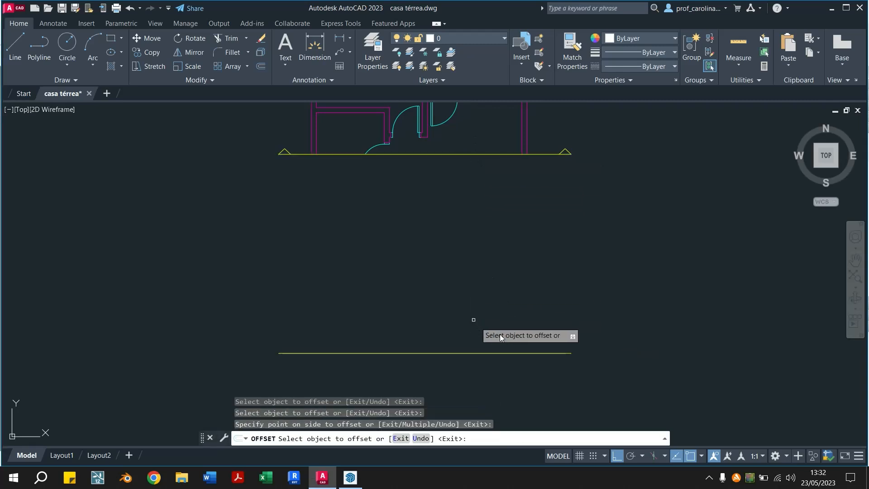
key(Escape)
Assign the offset line below the plan to layer 0
drag(563, 303, 498, 372)
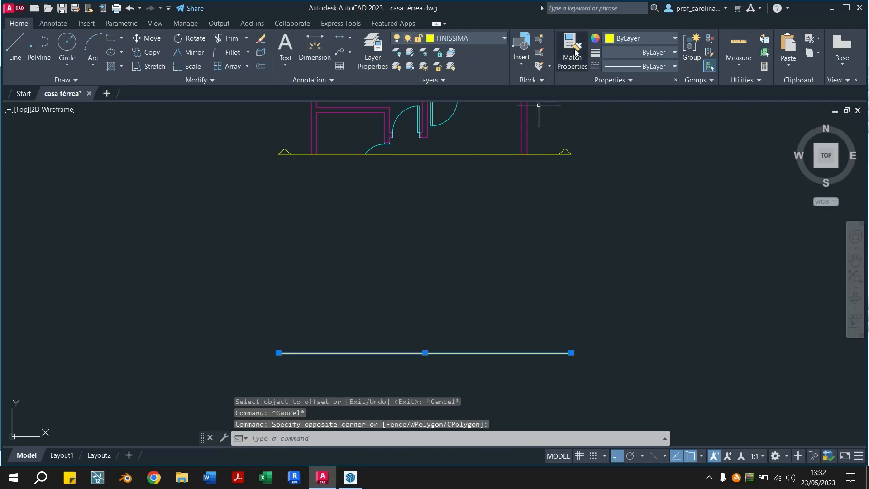
key(Escape)
key(Escape)
drag(514, 286, 470, 382)
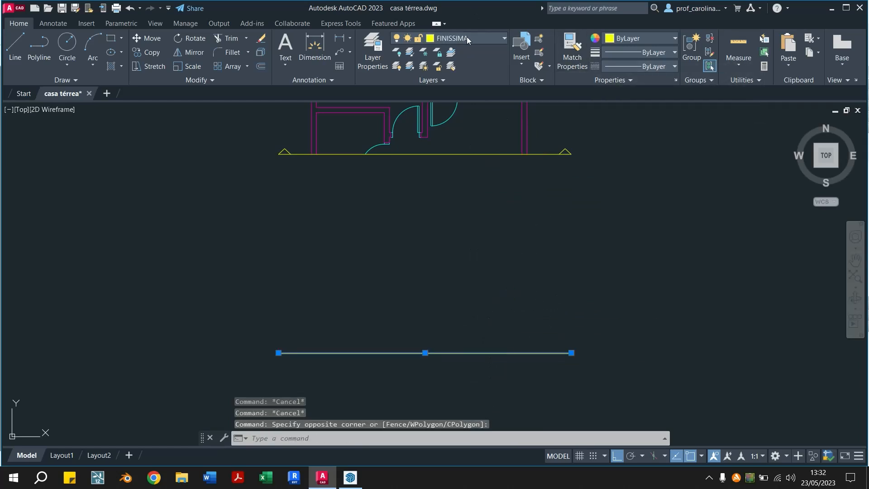
click(467, 37)
click(448, 78)
key(Escape)
key(Escape)
Draw a vertical line from the left exterior wall's outer face at the section line down to the offset line
mouse_move(498, 358)
middle_down()
mouse_move(428, 337)
mouse_move(496, 359)
middle_up()
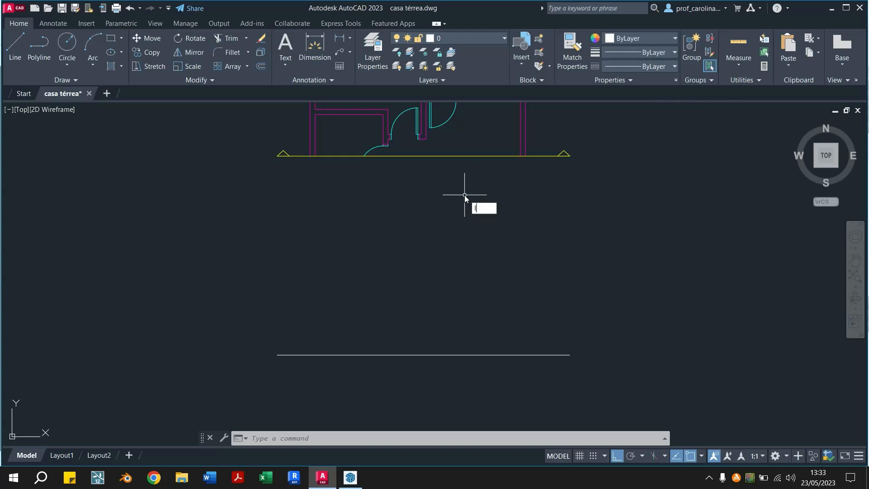
text(l)
key(Return)
middle_drag(398, 222, 381, 265)
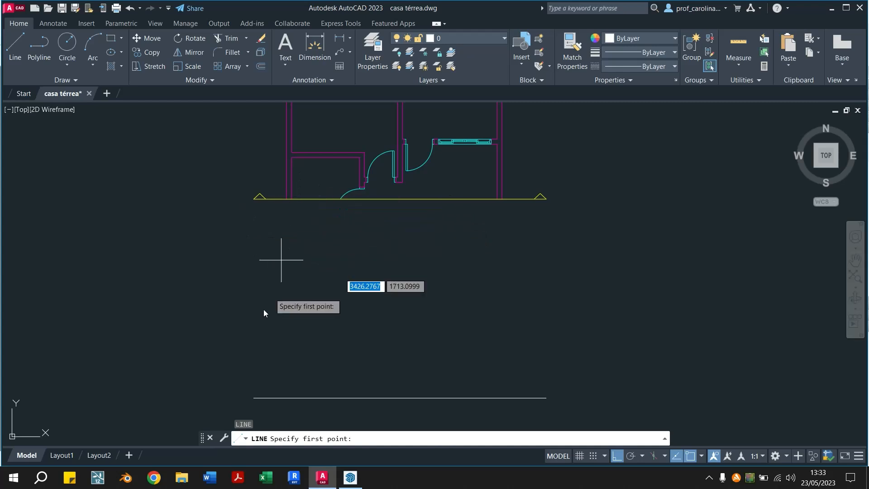
click(287, 199)
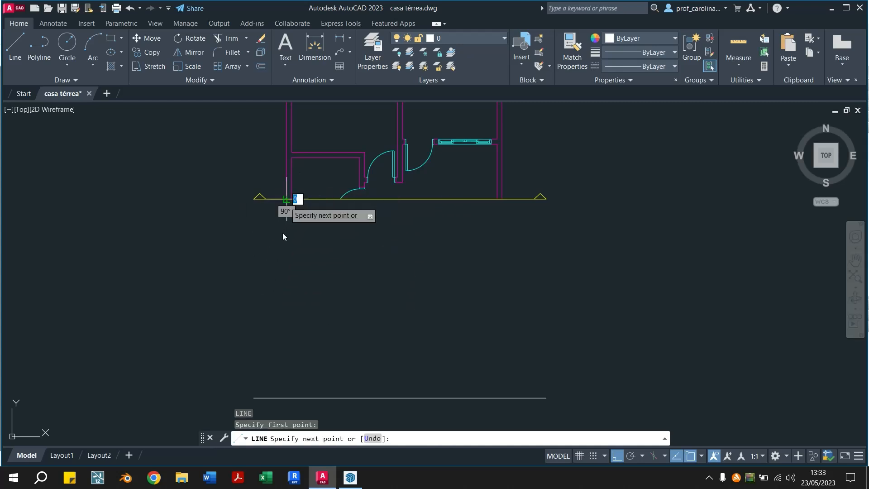
click(283, 395)
key(Escape)
Draw a second vertical line from the left exterior wall's inner face down to the offset line
key(Return)
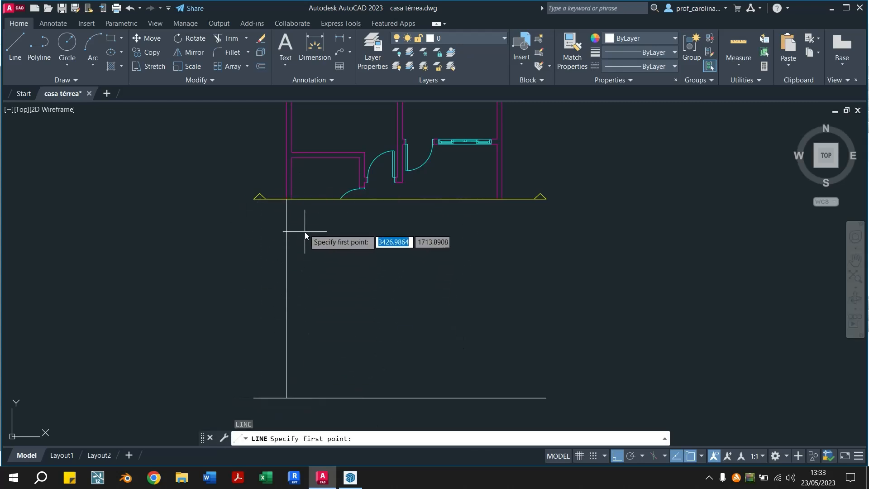
click(291, 199)
click(299, 398)
key(Escape)
key(Escape)
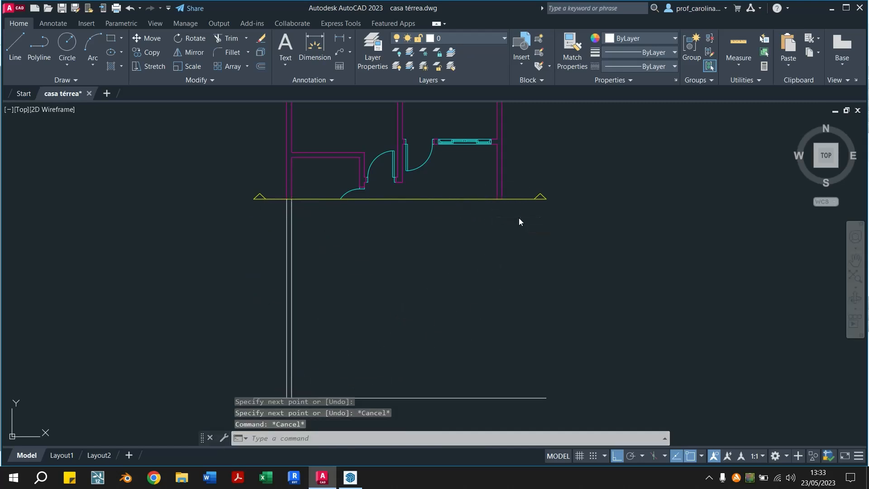
Draw a vertical line from the right exterior wall's outer face down to the offset line
key(Return)
click(502, 199)
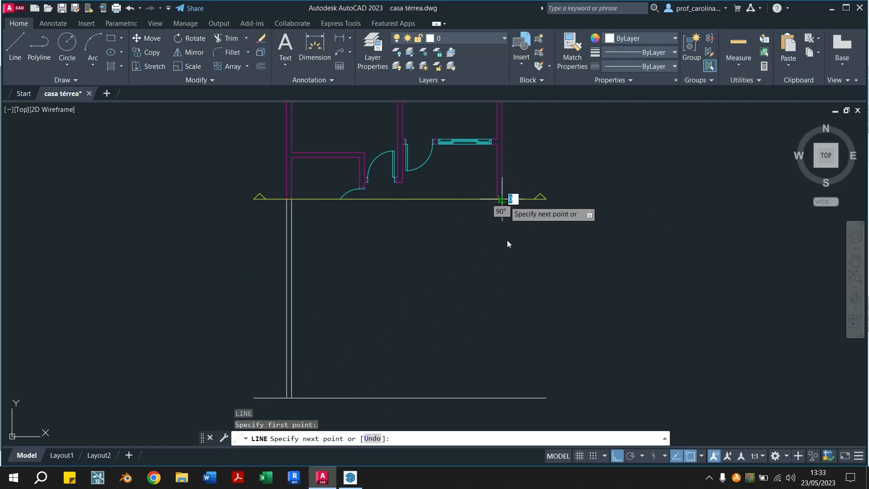
click(496, 400)
key(Escape)
key(Escape)
Offset the right wall's outer projection line 0.15 inward to form the wall's inner face
text(o)
key(Return)
text(0.15)
key(Return)
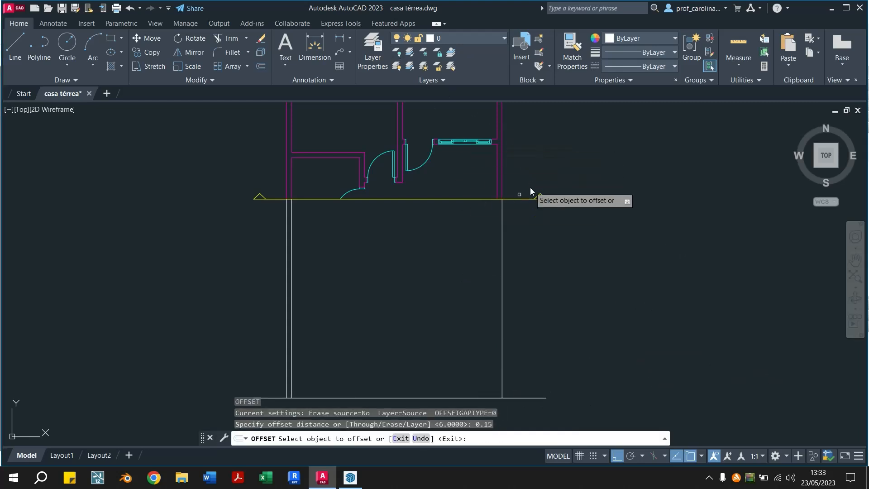
click(501, 251)
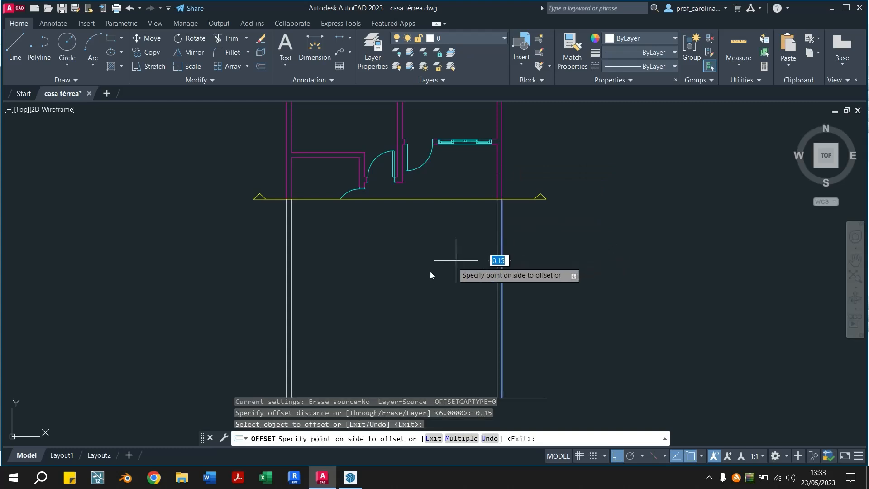
click(405, 273)
key(Escape)
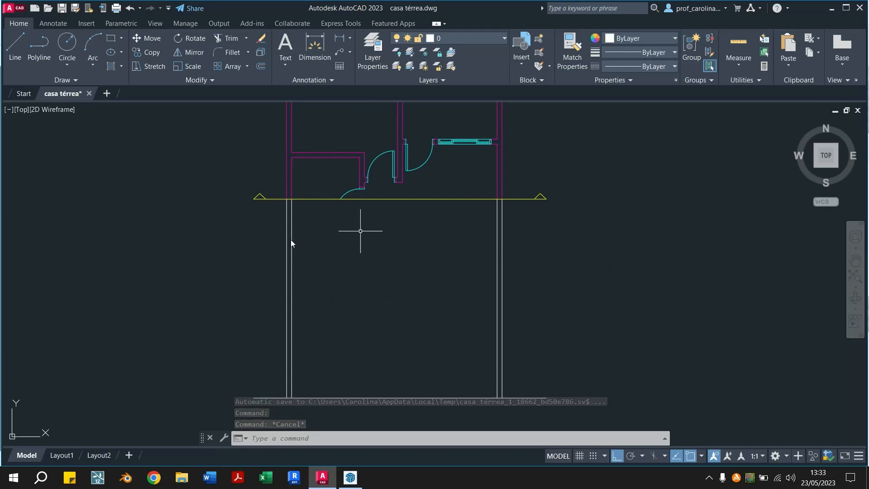
Draw a vertical line from the lower corner of the interior wall's right face down to the base line
middle_drag(427, 319, 438, 313)
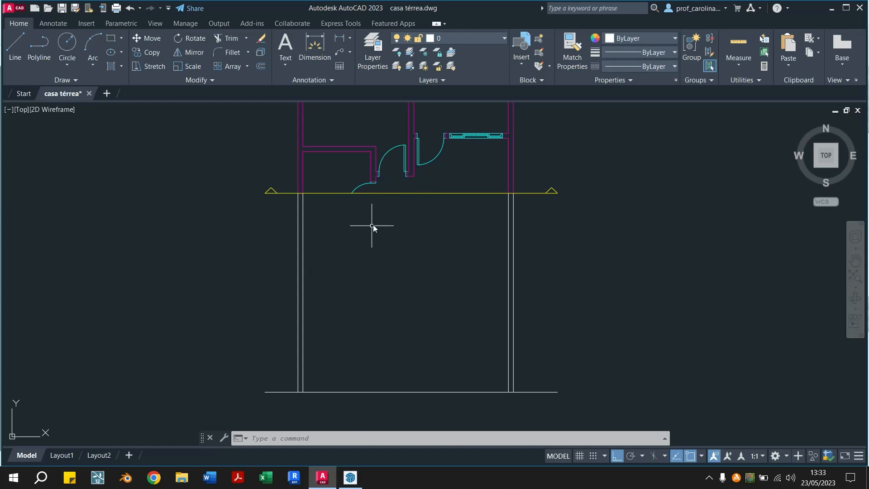
text(l)
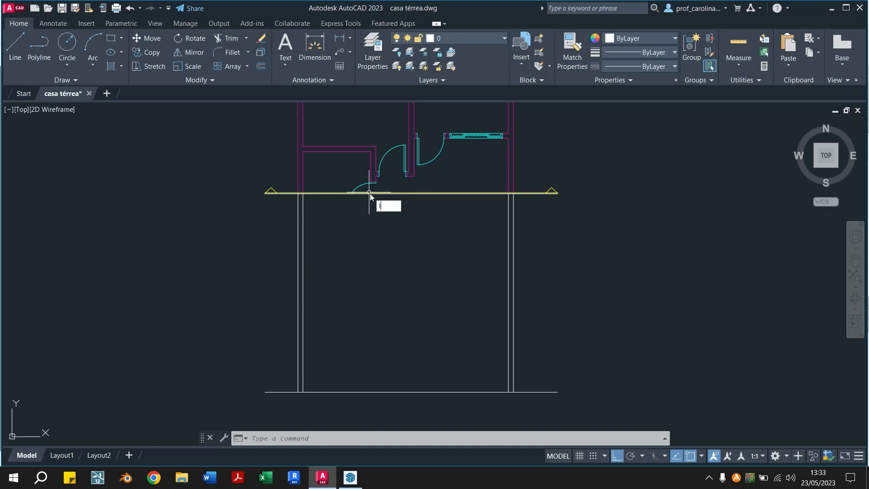
key(Return)
scroll(370, 213, up, 2)
scroll(378, 167, up, 3)
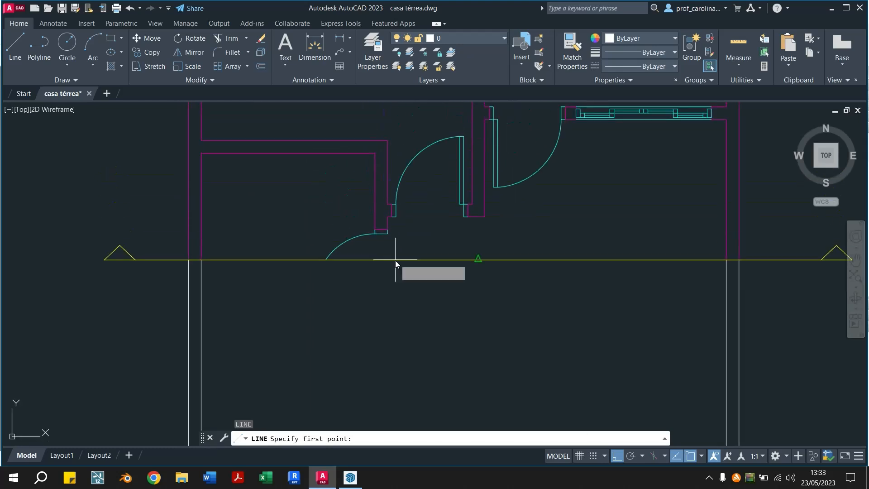
scroll(385, 217, up, 2)
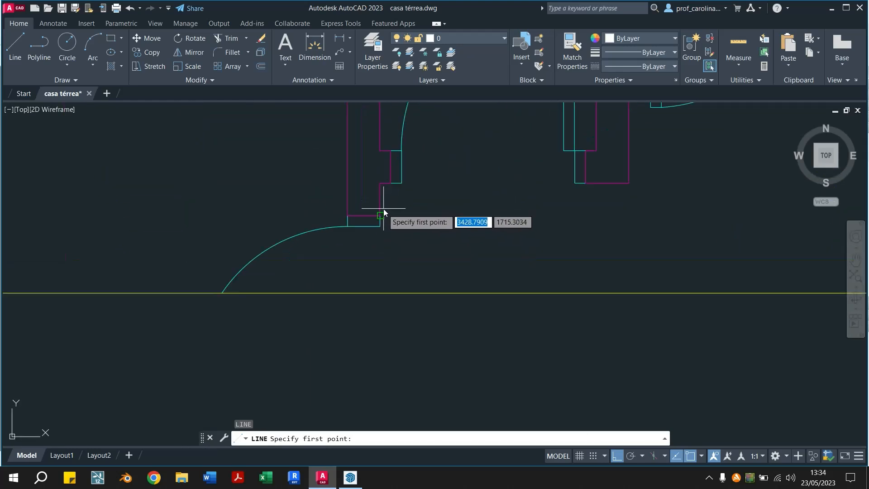
click(378, 216)
scroll(378, 222, up, 6)
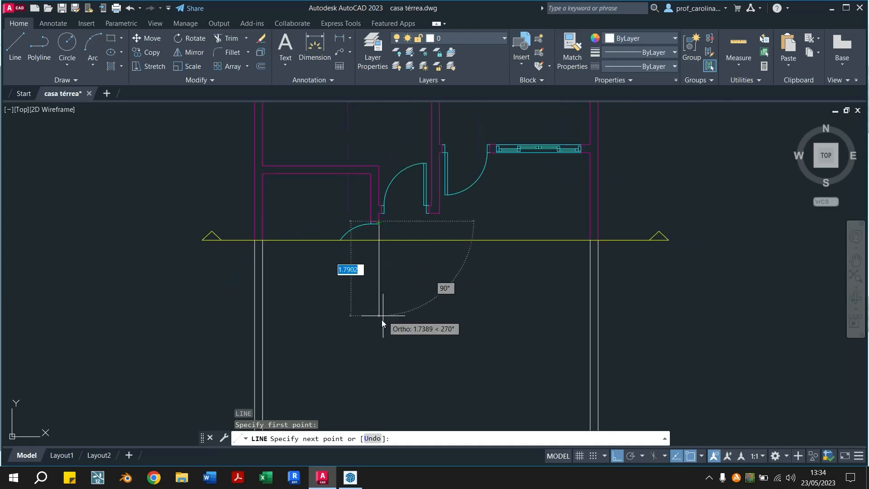
scroll(360, 369, down, 6)
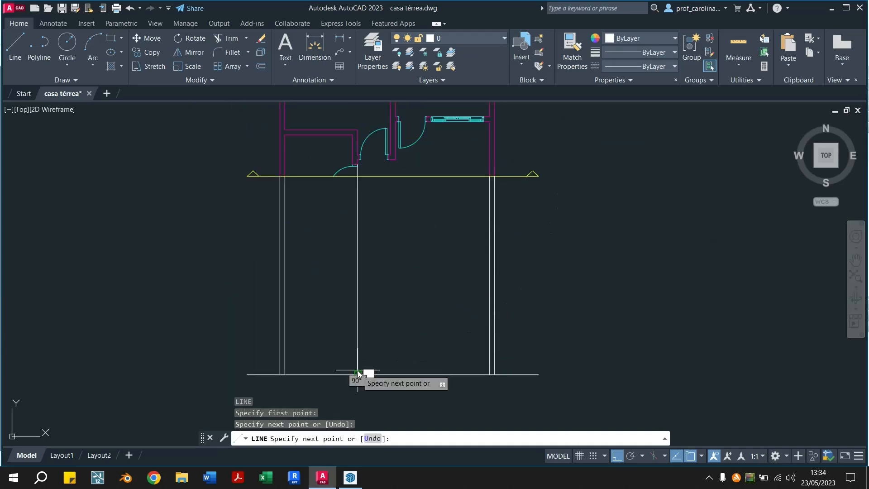
key(Escape)
key(Escape)
Draw a second vertical line from the interior wall's left face down to the base line
key(Return)
scroll(343, 163, up, 6)
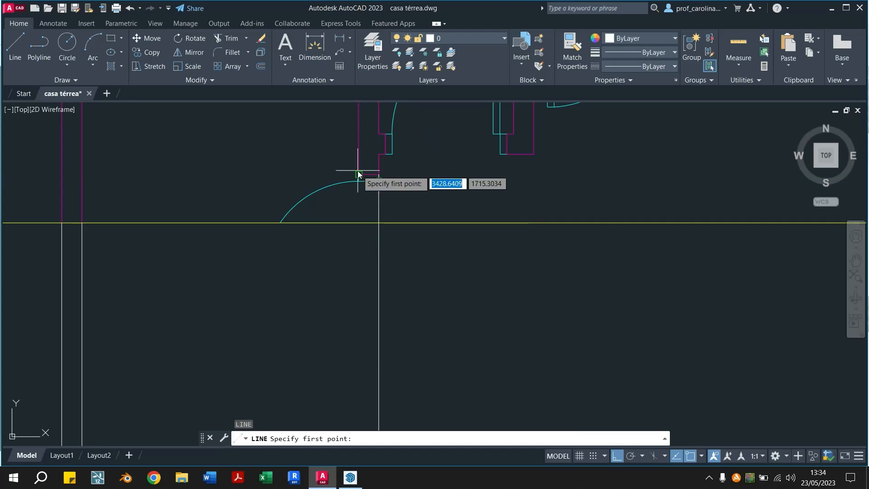
click(379, 174)
scroll(357, 172, down, 4)
click(353, 299)
key(Escape)
key(Escape)
Offset the section's base line 2.70 upward to mark the ceiling height
scroll(378, 294, up, 4)
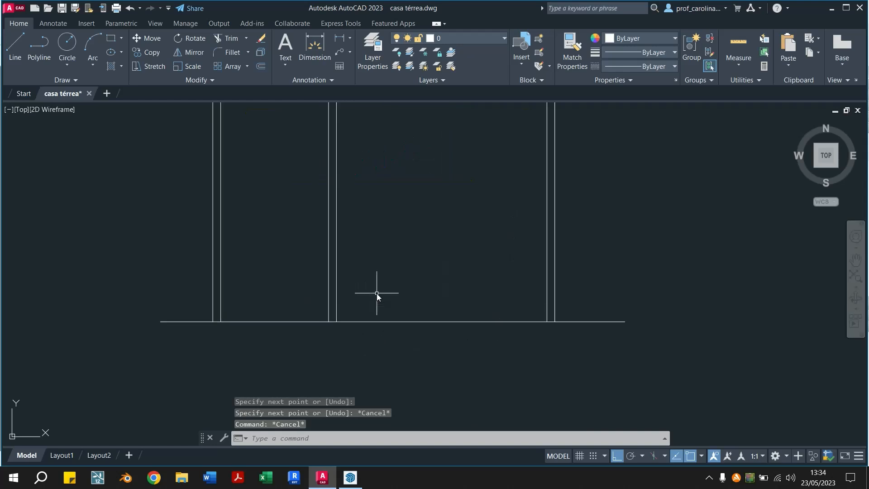
scroll(486, 294, down, 4)
middle_drag(290, 289, 389, 281)
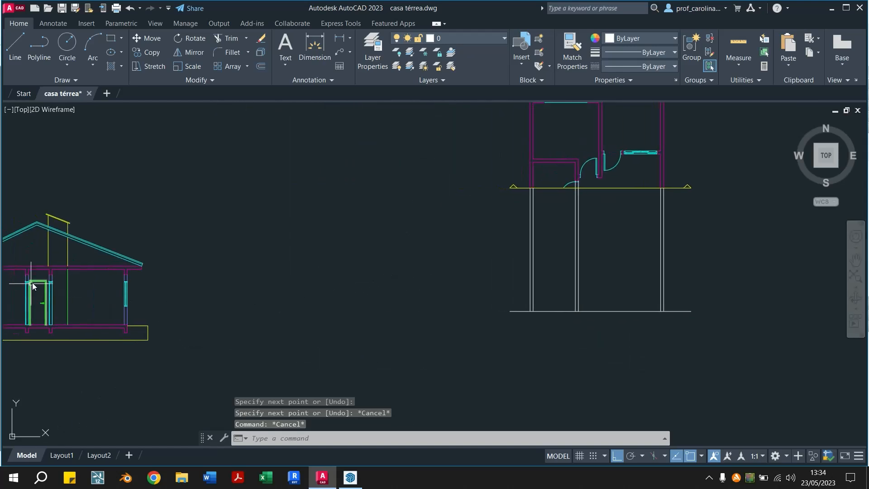
middle_drag(646, 305, 508, 304)
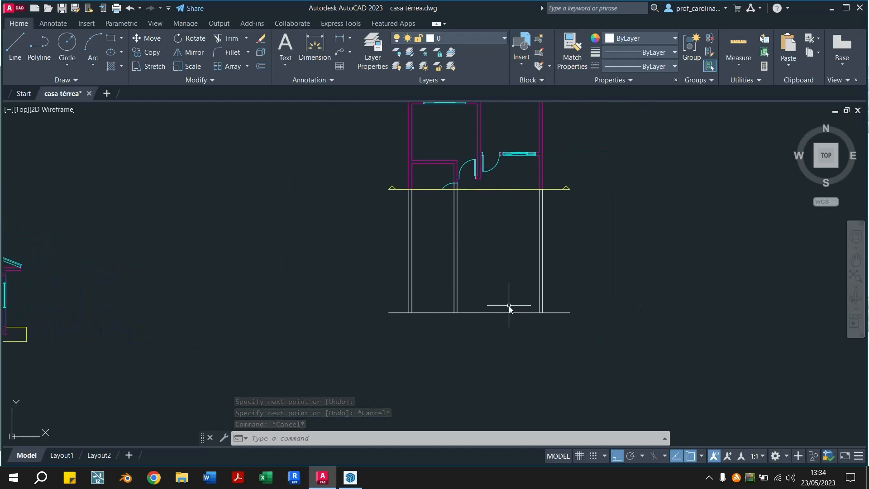
scroll(508, 299, up, 3)
scroll(441, 312, up, 2)
scroll(449, 316, down, 2)
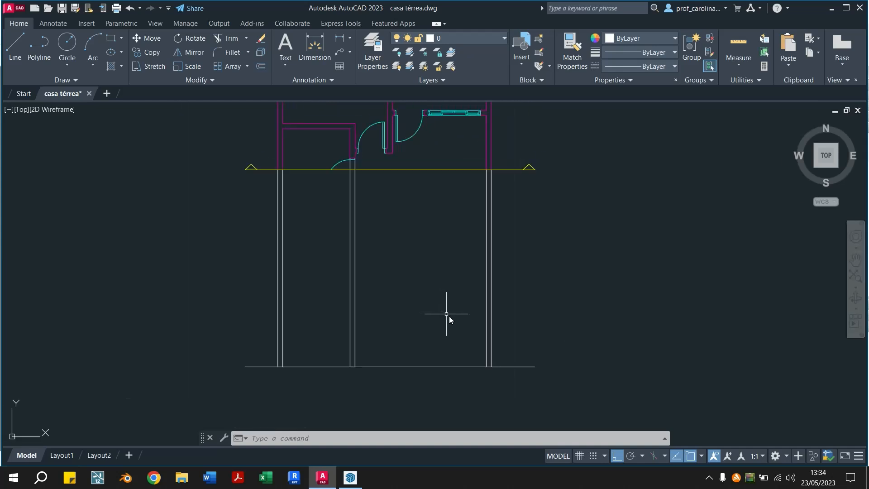
text(o)
key(Return)
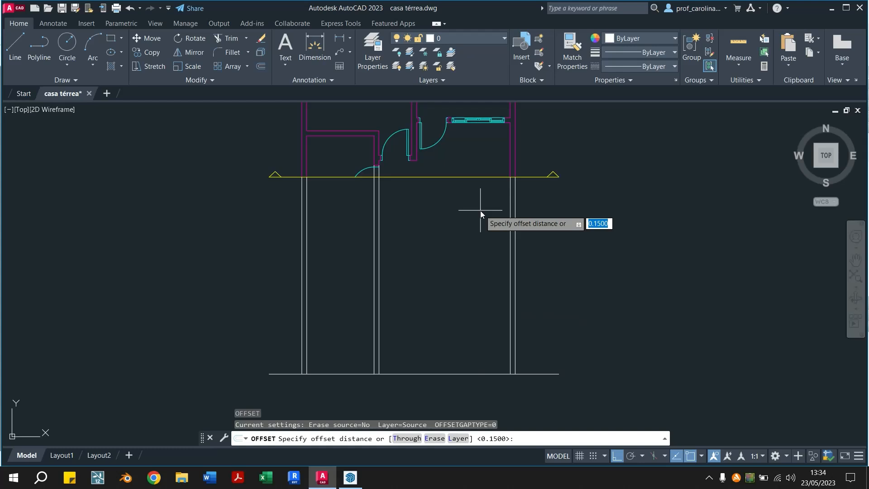
text(33.)
key(BackSpace)
key(BackSpace)
key(BackSpace)
text(2.70)
key(Return)
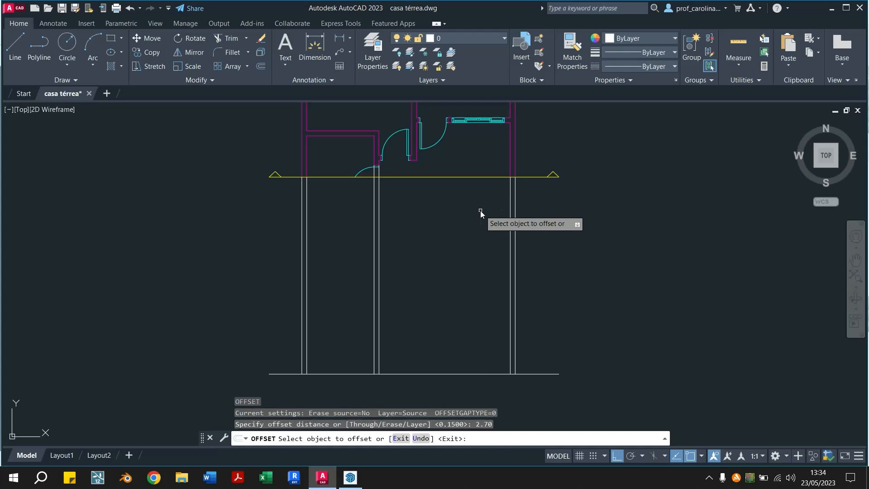
click(420, 374)
click(428, 258)
key(Escape)
key(Escape)
Trim away the wall projection lines between the ceiling line and the plan's section line
text(tr)
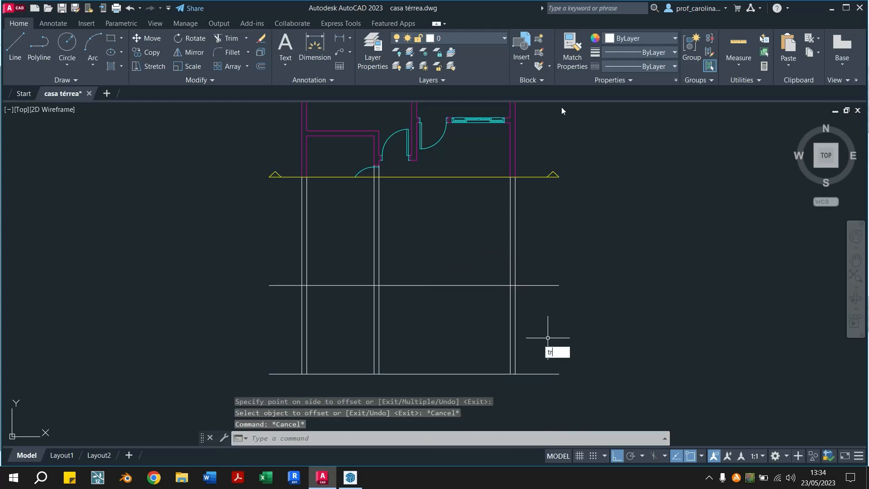
key(Return)
click(539, 240)
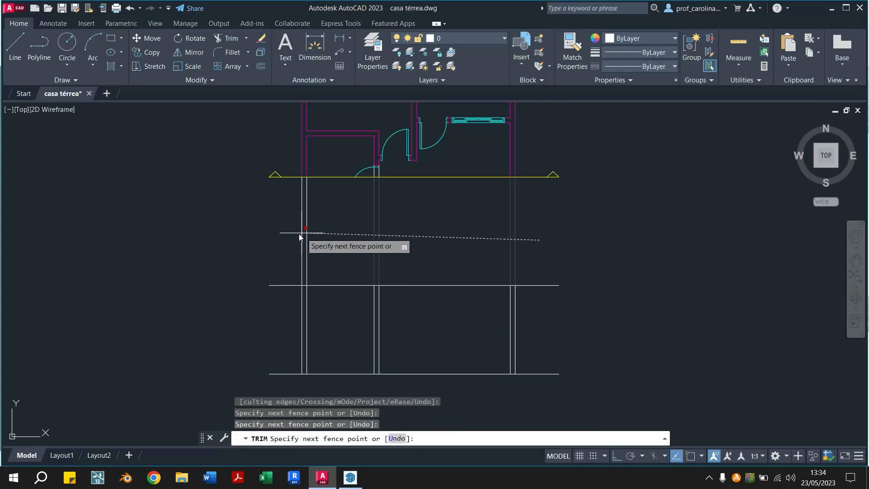
click(261, 241)
key(Return)
Trim both ends of the ceiling line that extend beyond the exterior walls
click(526, 271)
drag(526, 270, 526, 297)
drag(286, 269, 279, 309)
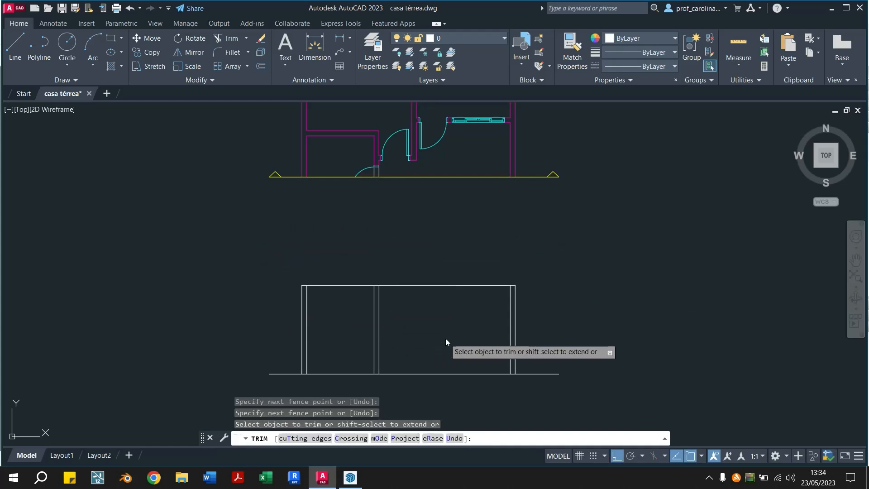
key(Escape)
key(Escape)
Match the new section's vertical wall lines to the properties of the blue lower wall line in the existing section
middle_drag(447, 338, 478, 308)
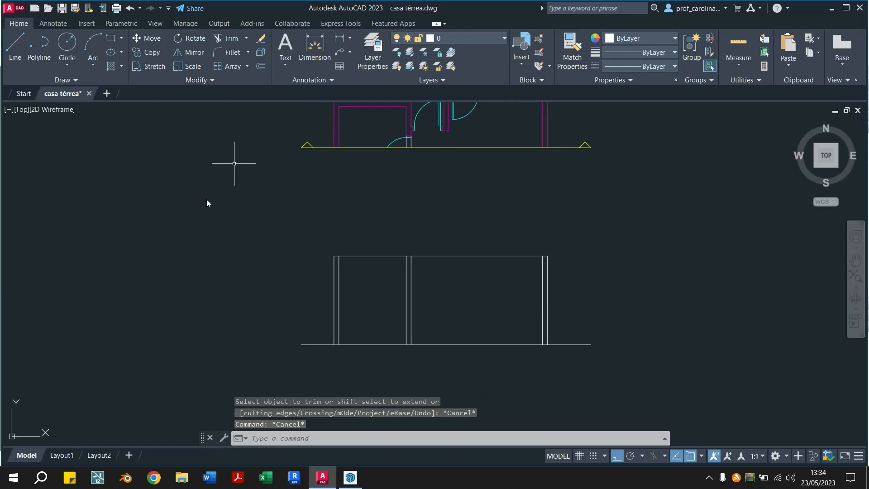
scroll(404, 302, up, 2)
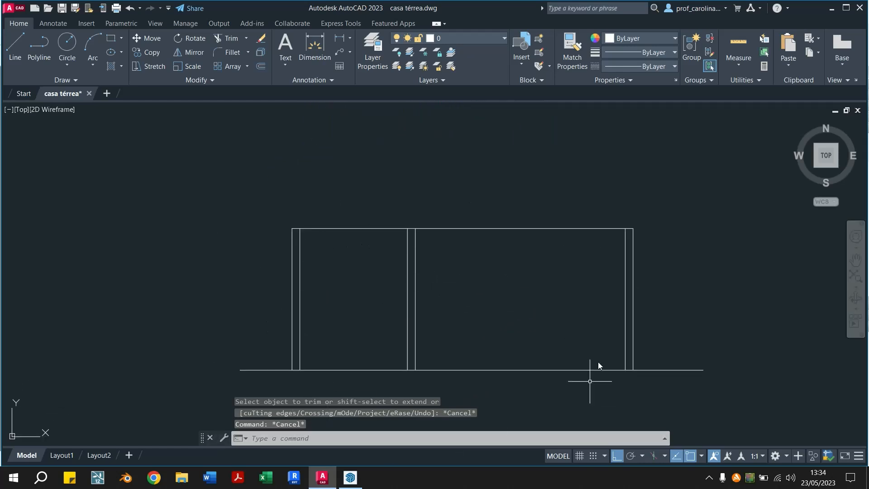
scroll(517, 320, down, 2)
scroll(525, 324, up, 2)
middle_drag(596, 340, 562, 332)
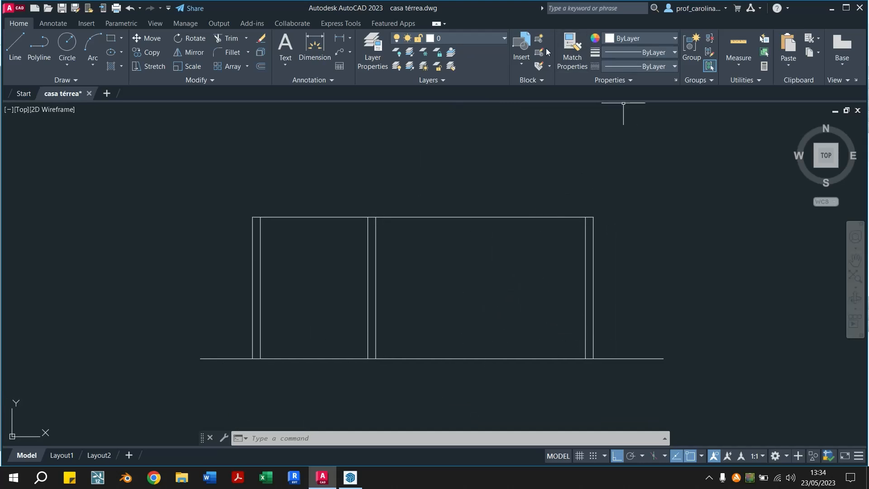
click(572, 50)
scroll(583, 209, down, 2)
mouse_move(357, 224)
middle_down()
mouse_move(517, 267)
mouse_move(435, 270)
middle_up()
scroll(500, 267, down, 2)
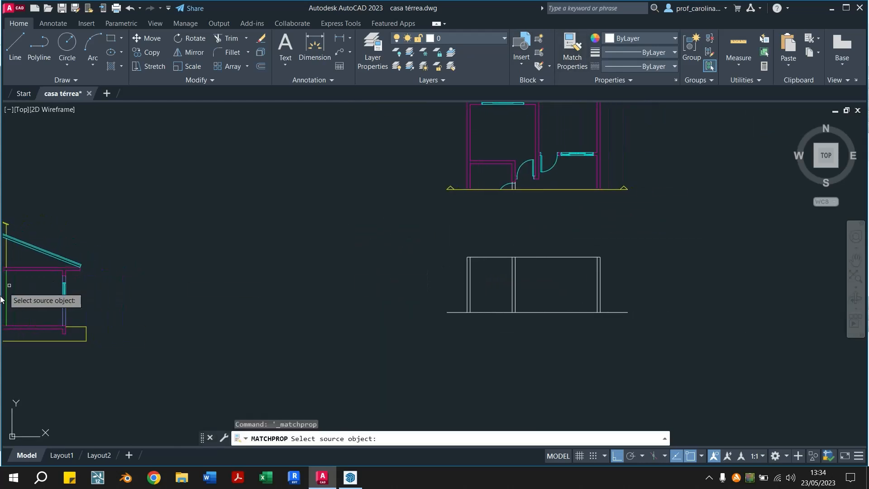
click(64, 316)
click(613, 277)
click(434, 292)
key(Escape)
key(Escape)
Match the new section's ceiling line to the properties of the existing section's magenta slab line
click(571, 48)
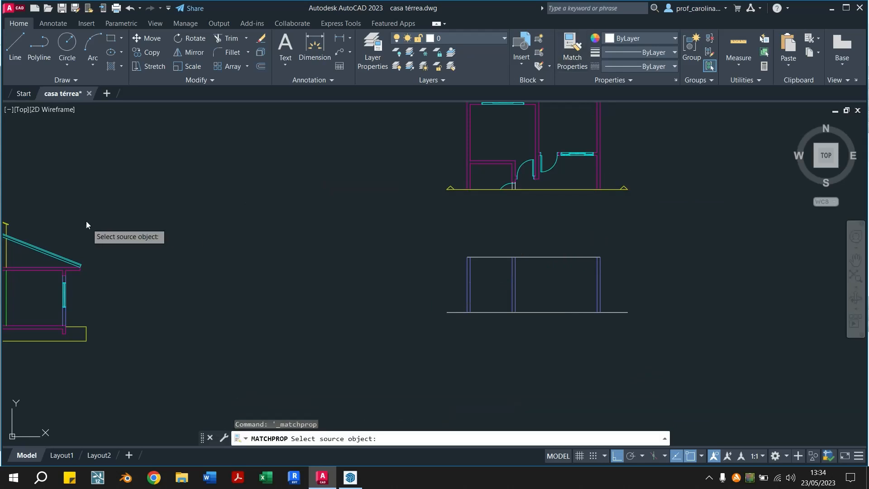
click(52, 271)
click(541, 252)
click(542, 267)
key(Escape)
key(Escape)
key(Escape)
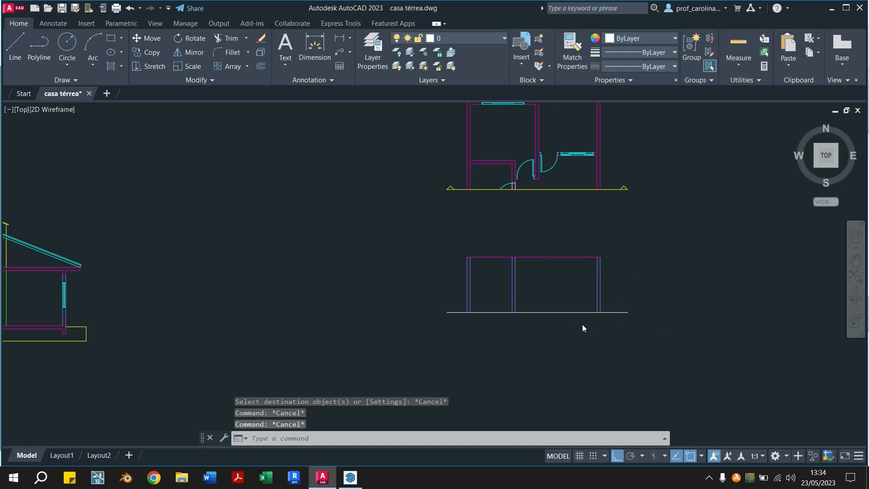
Offset the ceiling line 0.15 upward to form the top of the slab
scroll(618, 333, up, 5)
middle_drag(524, 215, 565, 288)
scroll(454, 300, up, 2)
scroll(456, 299, down, 2)
mouse_move(473, 302)
middle_down()
mouse_move(487, 267)
mouse_move(467, 274)
middle_up()
text(o)
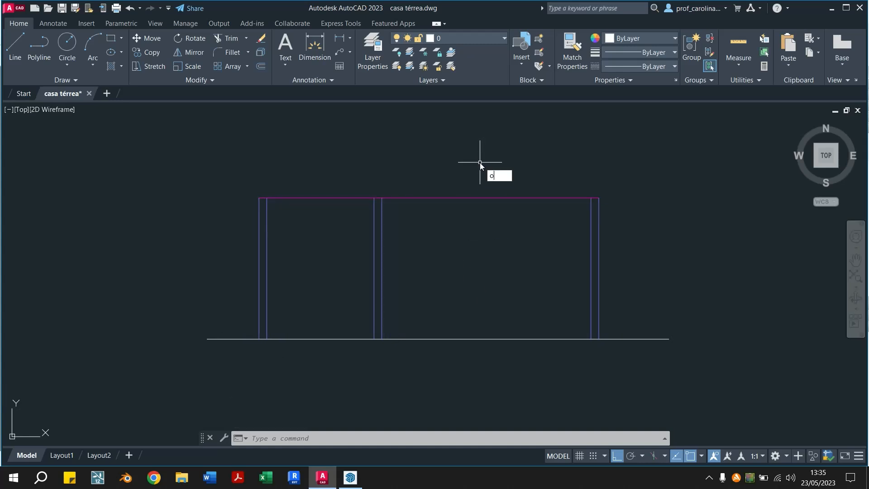
key(Return)
text(0.15)
key(Return)
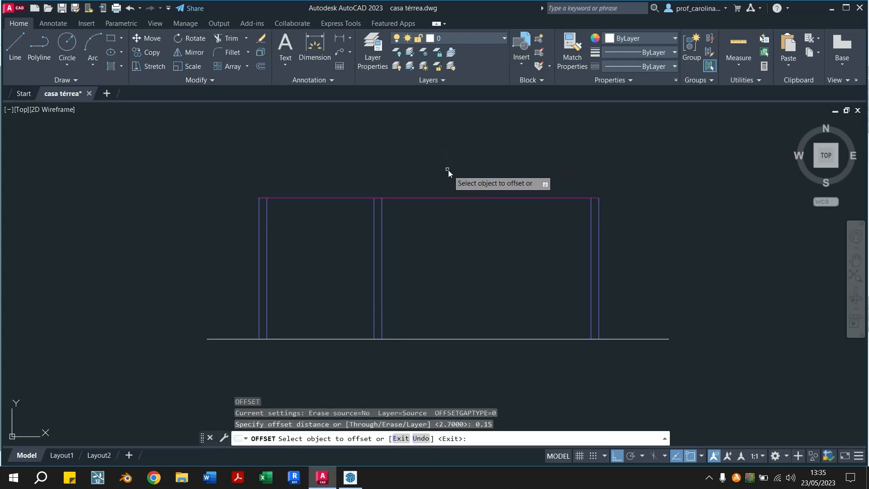
click(455, 197)
click(455, 148)
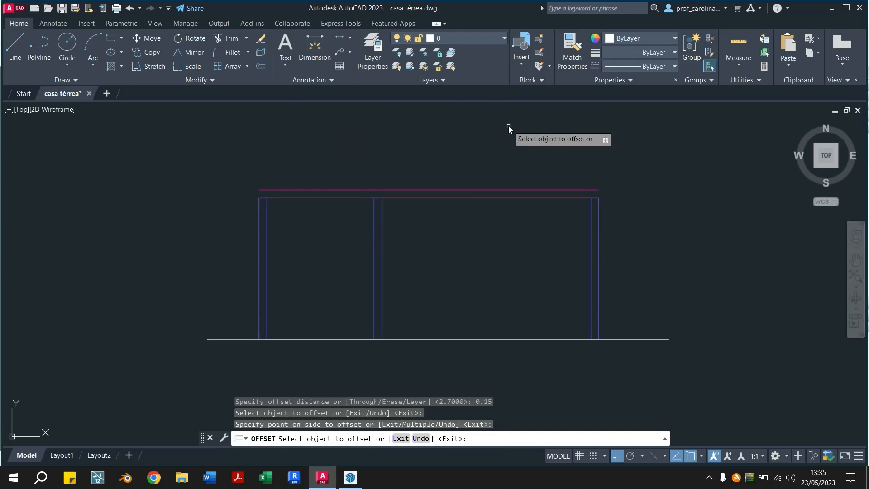
key(Escape)
key(Escape)
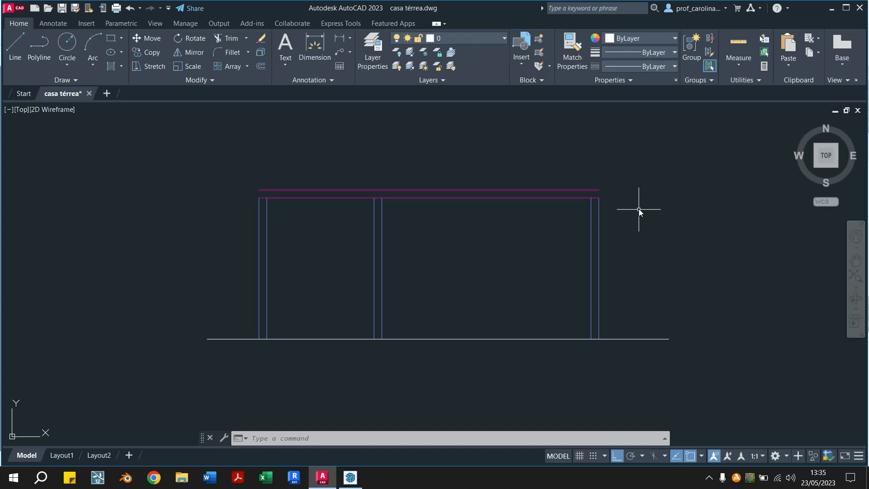
Offset the slab's top line 0.40 downward to mark the underside of the beams
key(Return)
text(0.40)
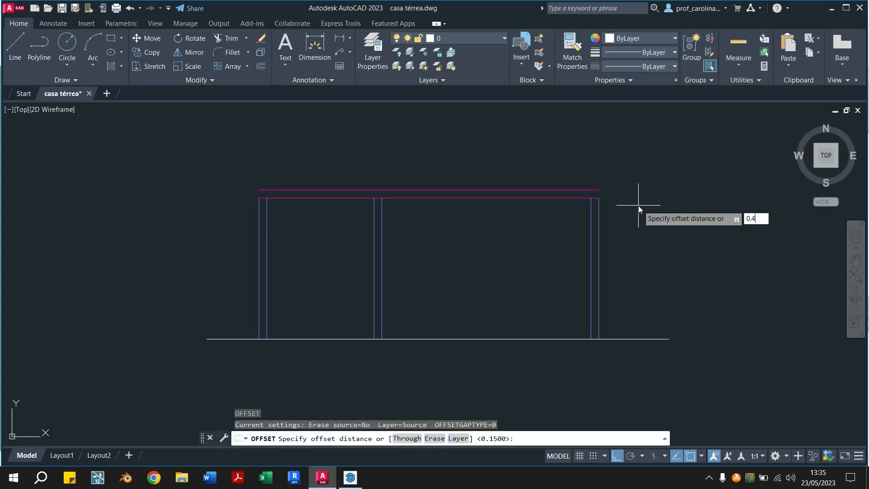
key(Return)
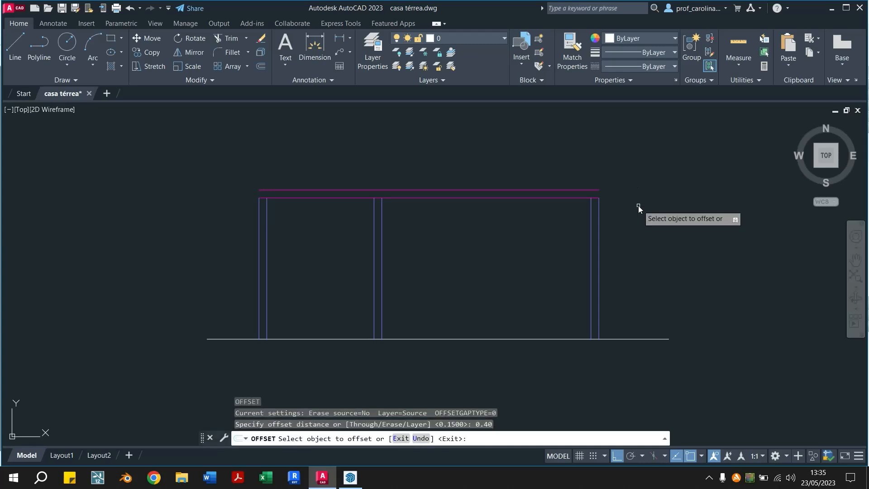
click(546, 189)
click(544, 253)
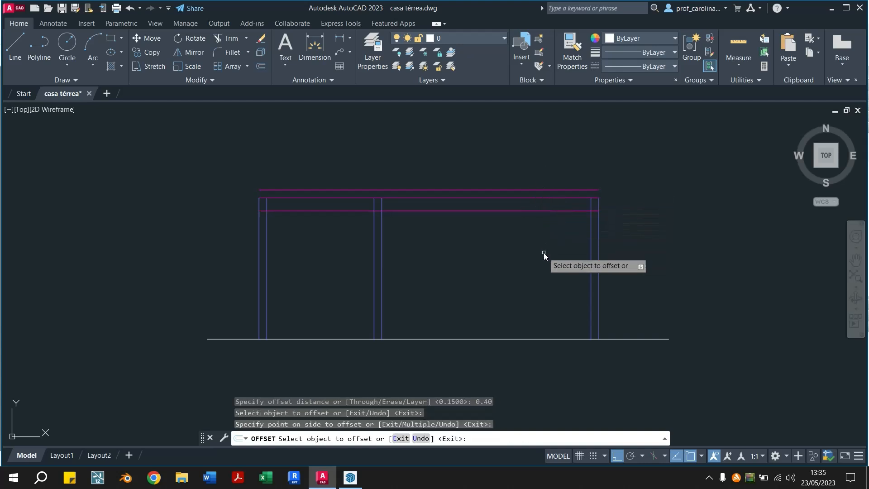
key(Escape)
key(Escape)
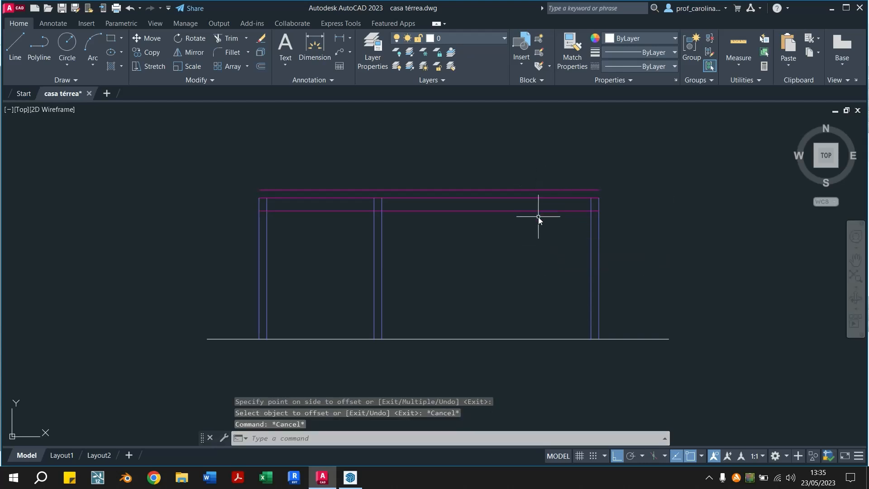
click(540, 177)
click(509, 200)
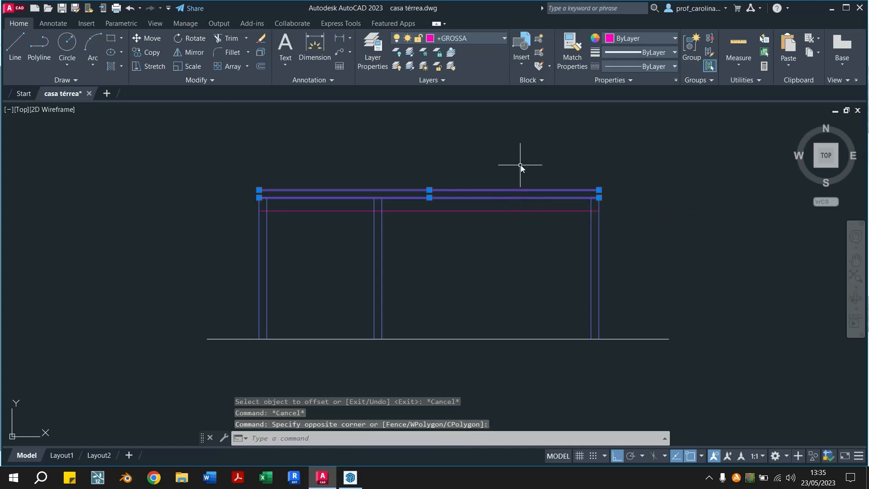
key(Escape)
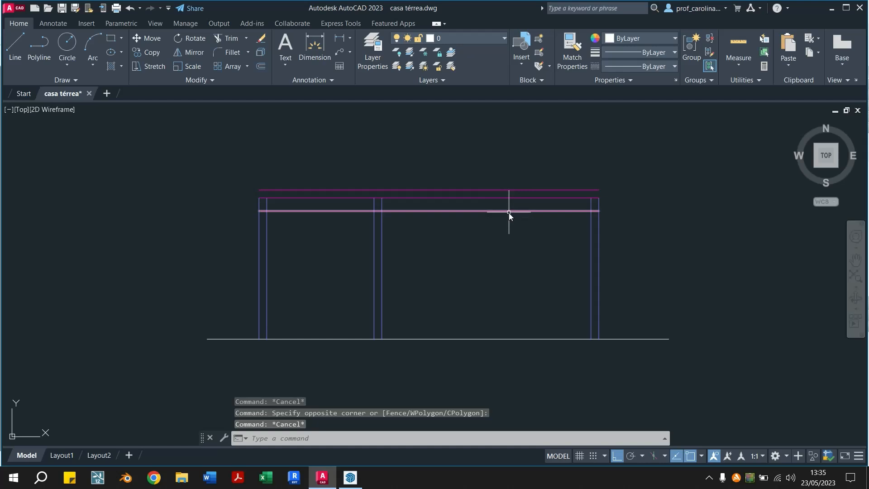
Trim the beam underside line out of both room spans, keeping only the short pieces between each wall's two lines
text(tr)
key(Return)
click(538, 211)
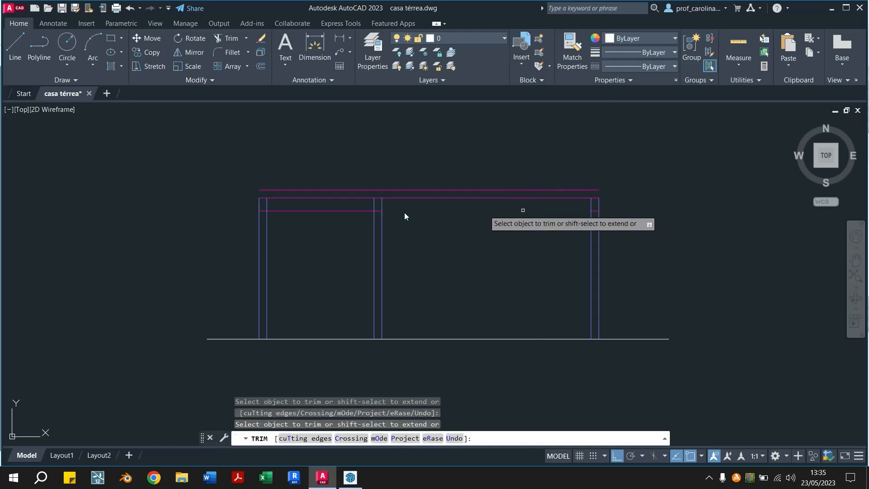
click(335, 210)
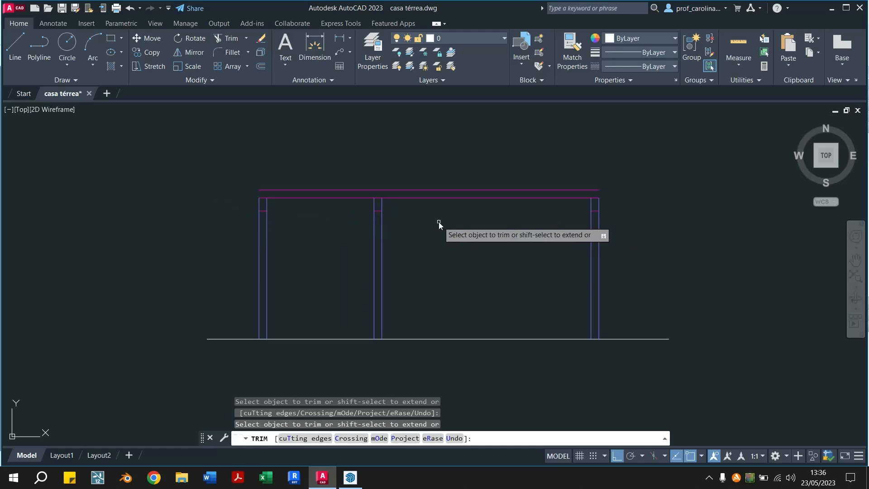
Trim the ceiling line across the three wall thicknesses and the right-hand wall's vertical lines above the beam underside
scroll(561, 213, up, 2)
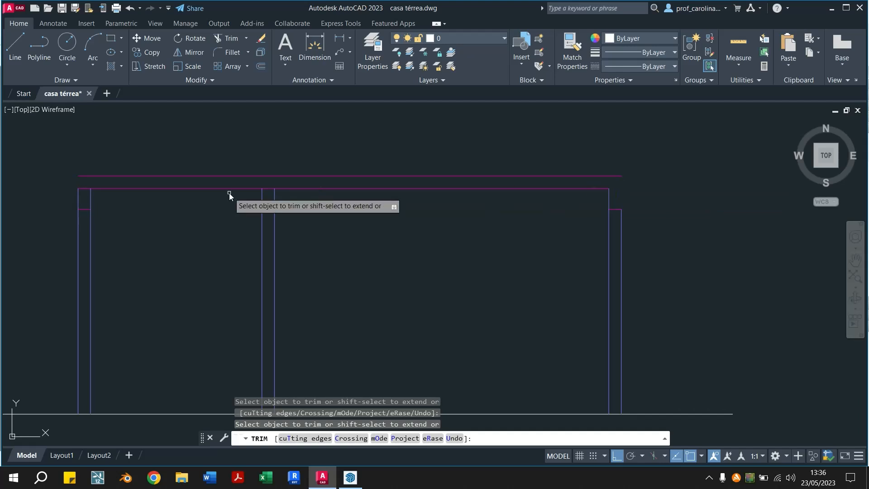
click(270, 188)
click(84, 188)
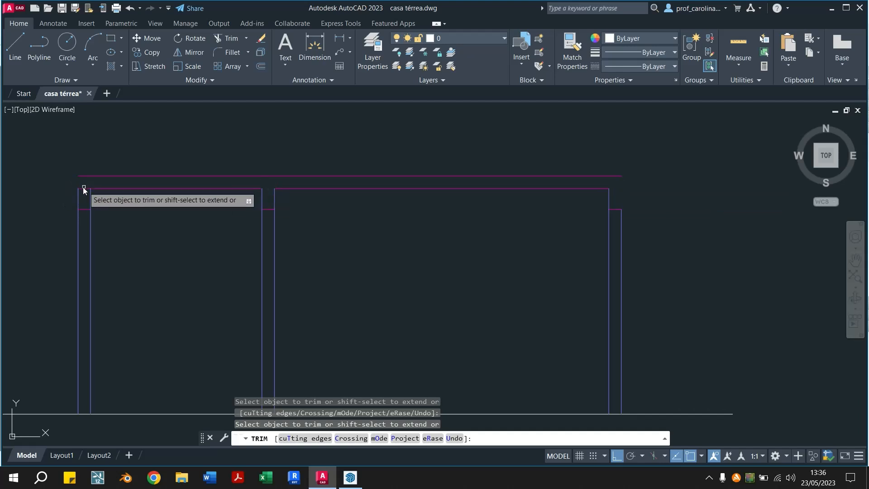
click(608, 195)
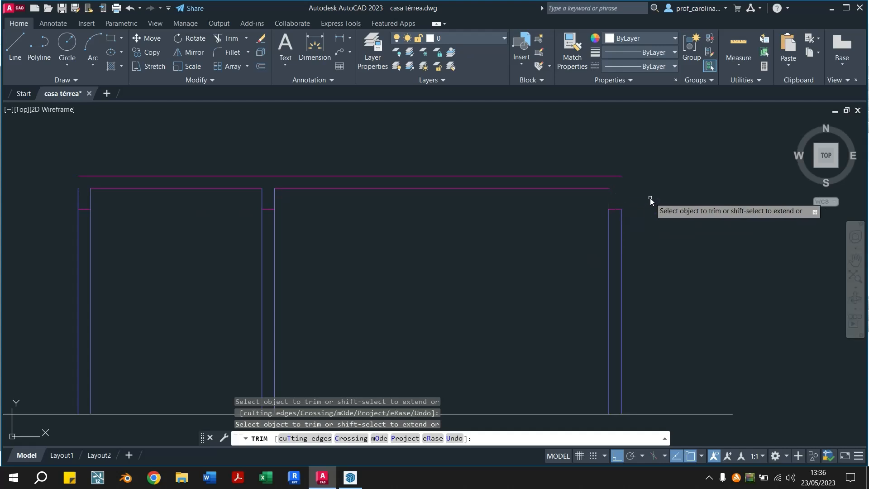
key(Escape)
key(Escape)
Try to draw the right-hand beam's two vertical sides as lines on layer 0, and undo both lines
click(621, 209)
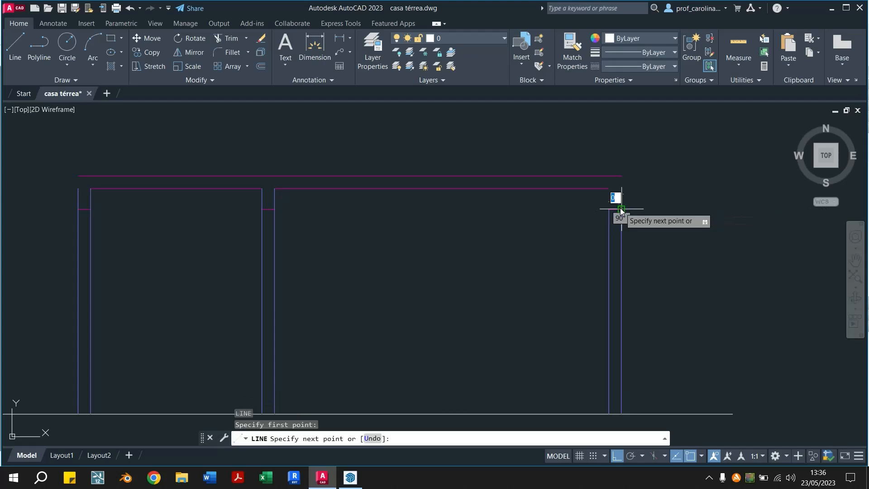
key(Escape)
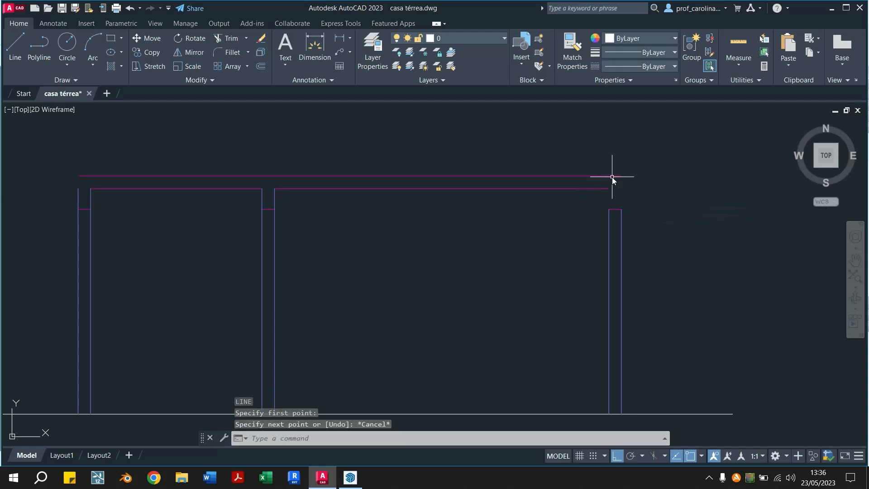
text(l)
key(Return)
click(620, 209)
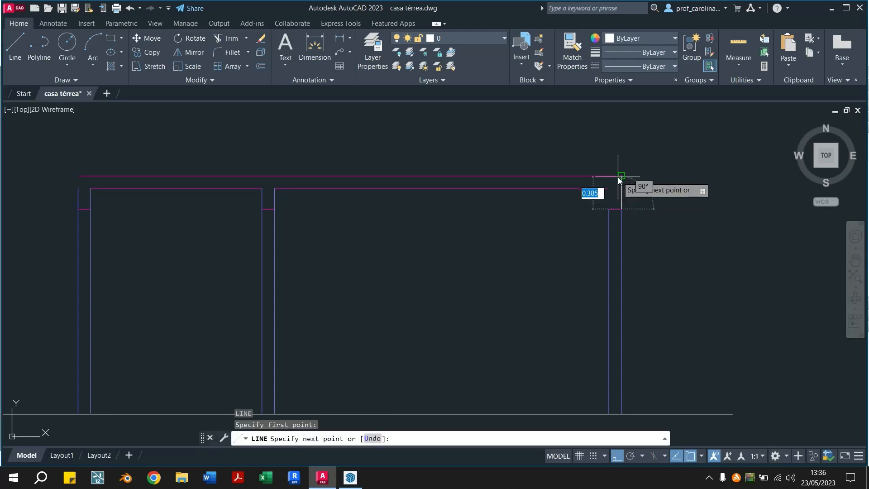
key(Escape)
text(l)
key(Return)
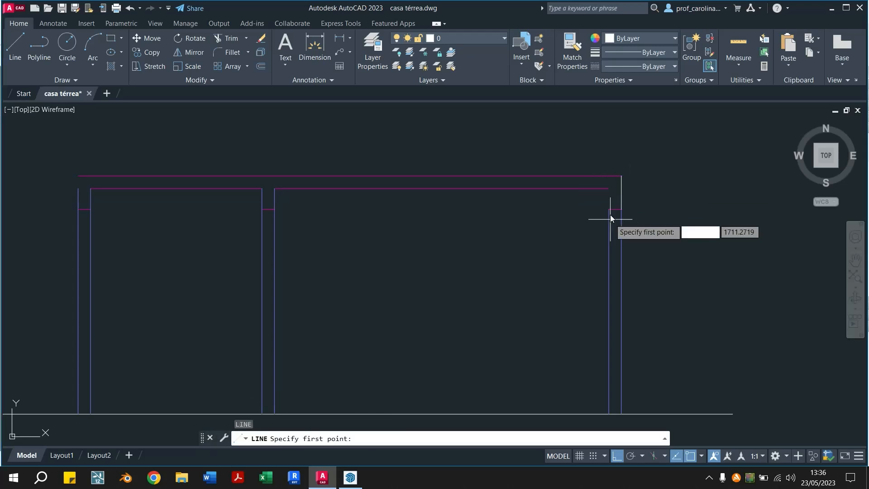
click(608, 188)
click(610, 212)
key(Escape)
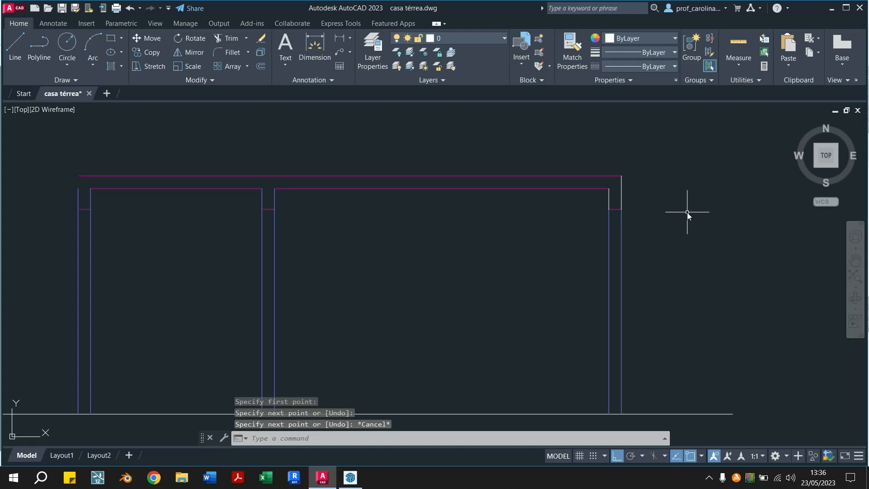
key(ctrl+z)
key(ctrl+z)
Make +GROSSA the current layer and draw the right-hand beam's outer side from its underside up to the slab top
click(482, 38)
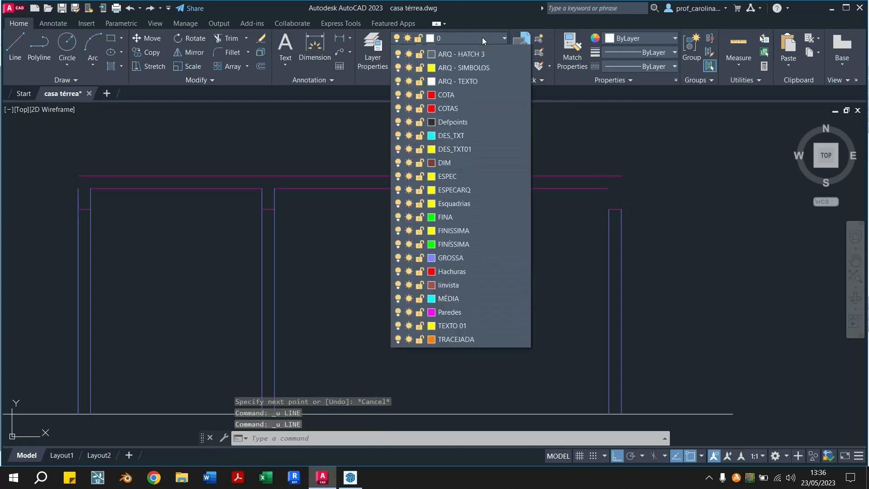
click(452, 64)
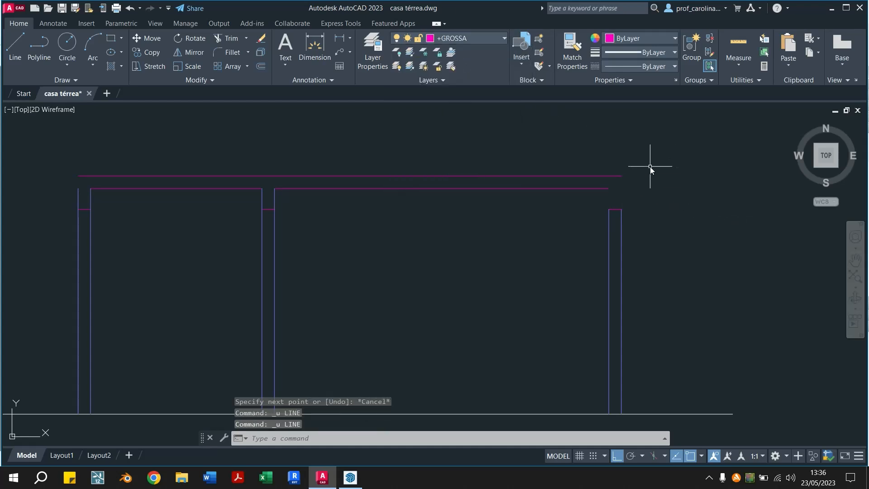
text(l)
key(Return)
click(621, 209)
click(621, 176)
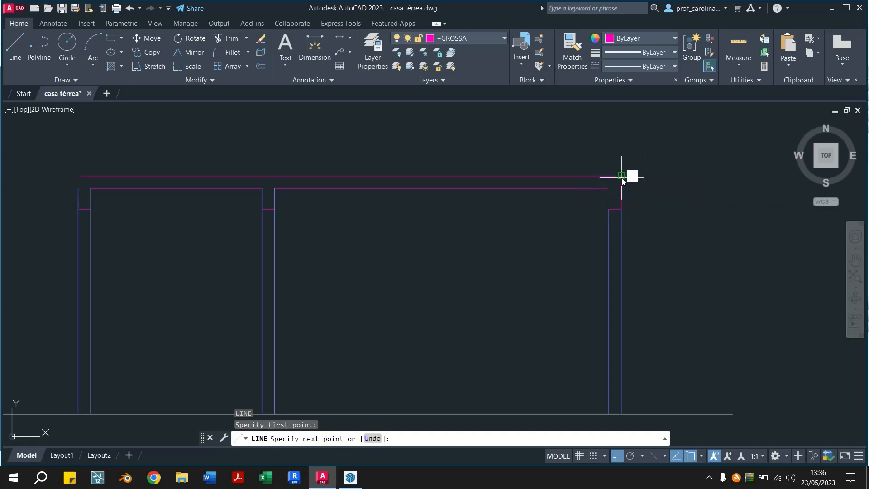
key(Escape)
key(Escape)
Draw the right-hand beam's inner side between the ceiling line and beam underside, and set the current layer back to 0
text(l)
key(Return)
click(609, 190)
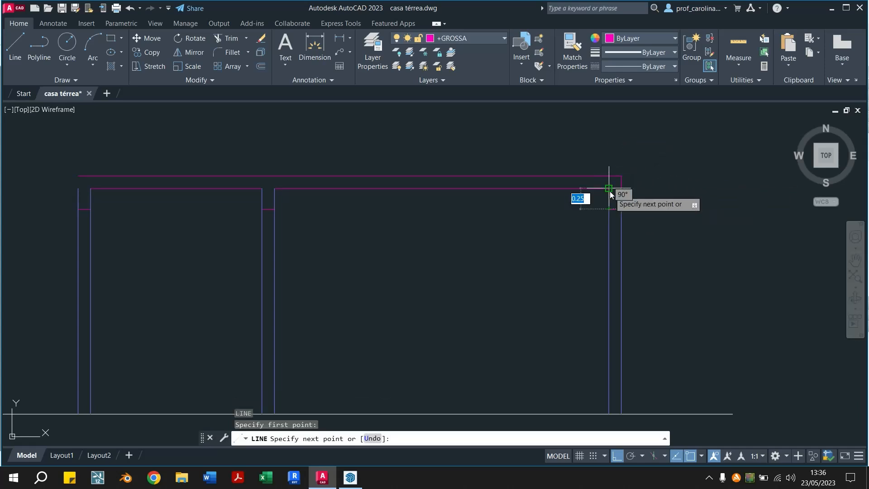
key(Escape)
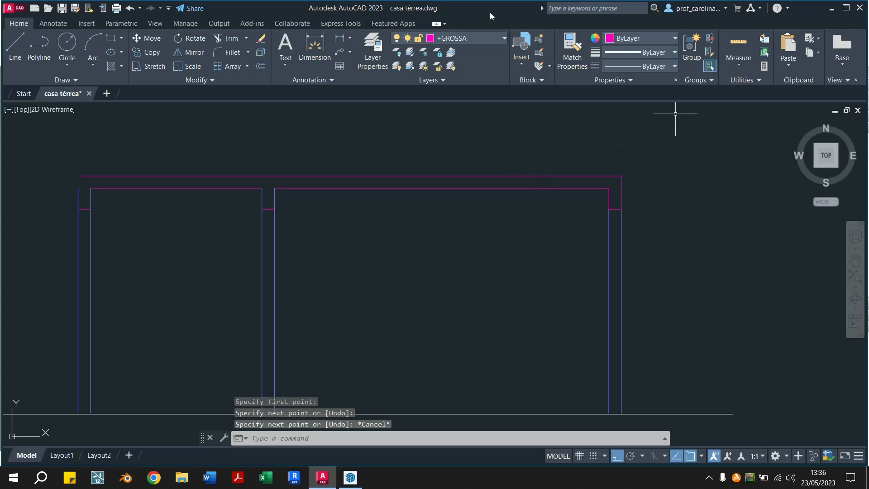
click(486, 37)
click(454, 74)
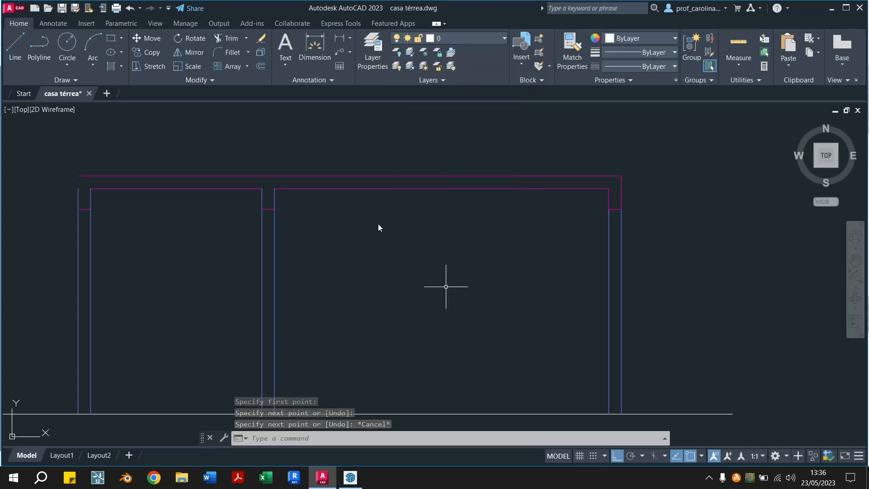
key(Escape)
Break both vertical lines of the middle wall at the beam underside using Break at Point
middle_drag(362, 172, 508, 167)
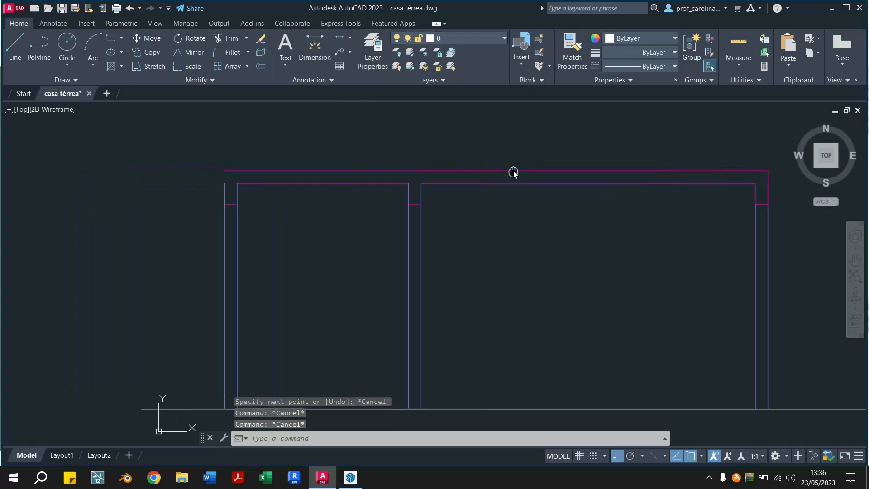
mouse_move(407, 223)
middle_down()
mouse_move(395, 235)
mouse_move(398, 212)
middle_up()
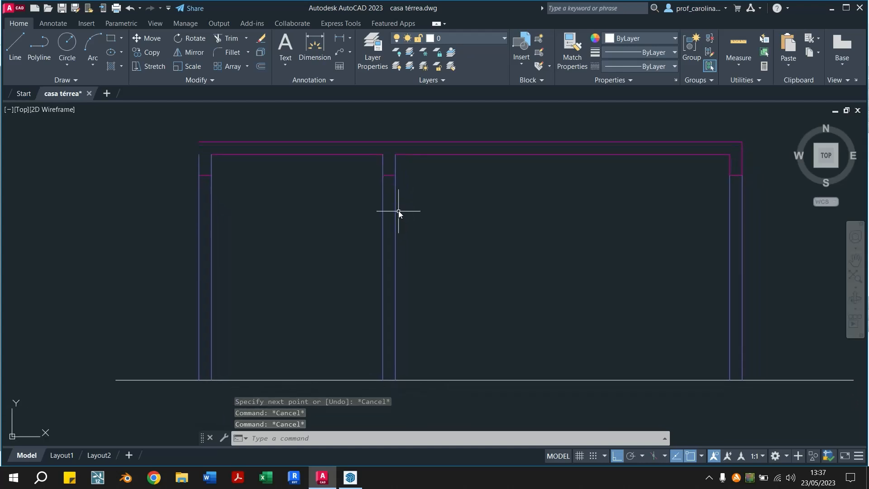
click(396, 201)
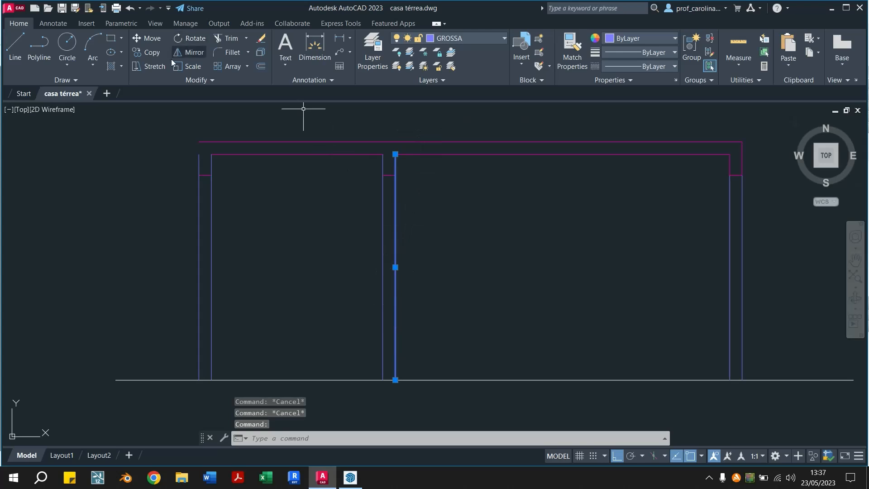
click(204, 80)
click(169, 105)
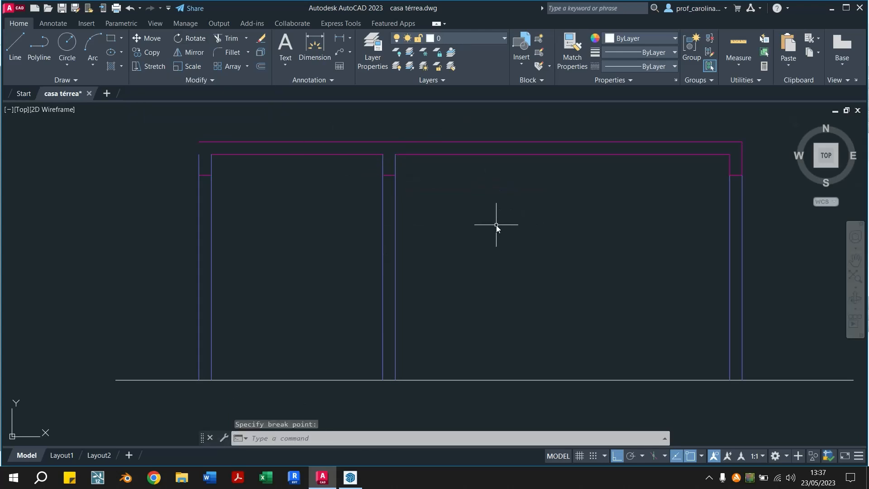
click(383, 206)
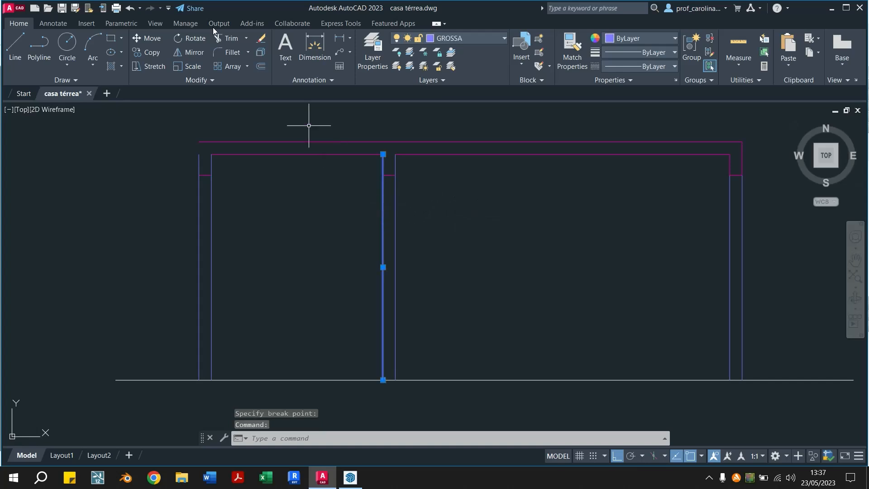
click(202, 80)
click(164, 108)
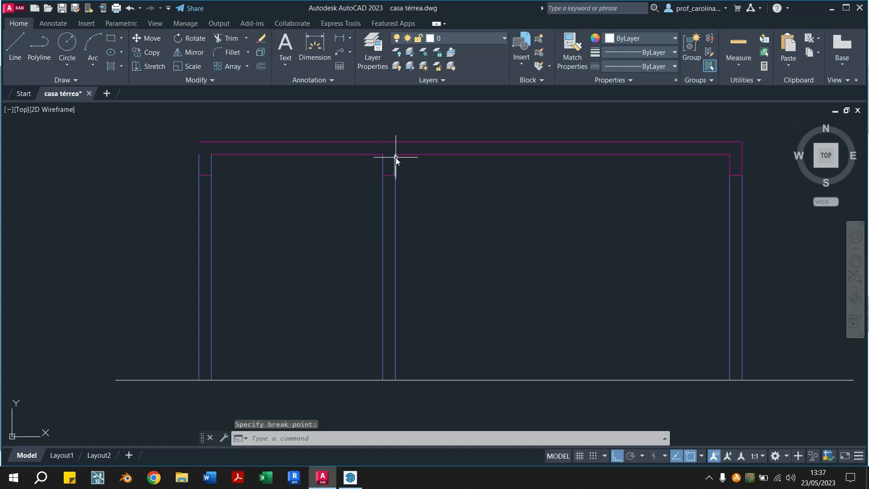
Try erasing the two short pieces of the middle wall lines above the beam underside, and undo the erase
click(396, 158)
key(Delete)
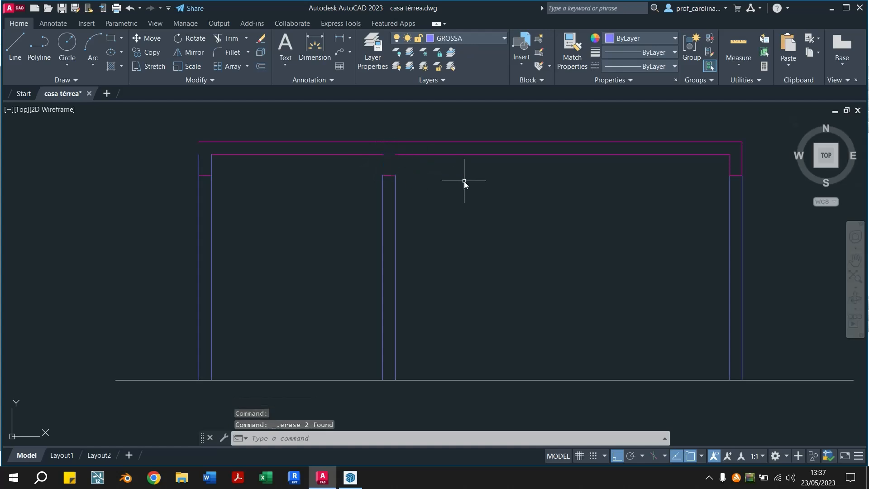
key(ctrl+z)
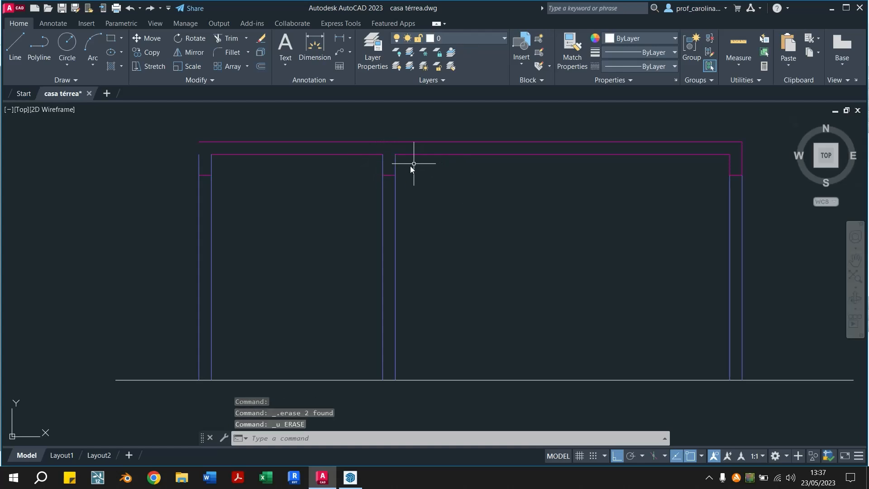
Match the middle wall's two short line pieces above the beam underside to the properties of the magenta ceiling line
click(395, 164)
click(383, 166)
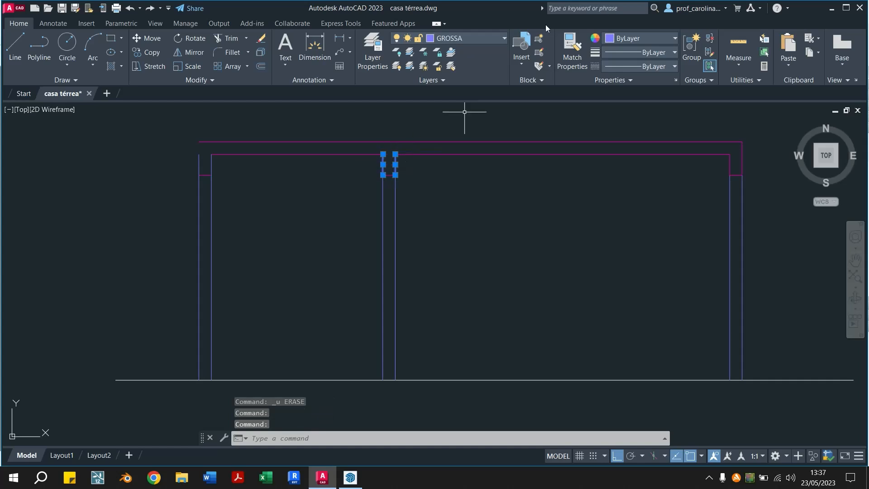
key(Escape)
click(572, 50)
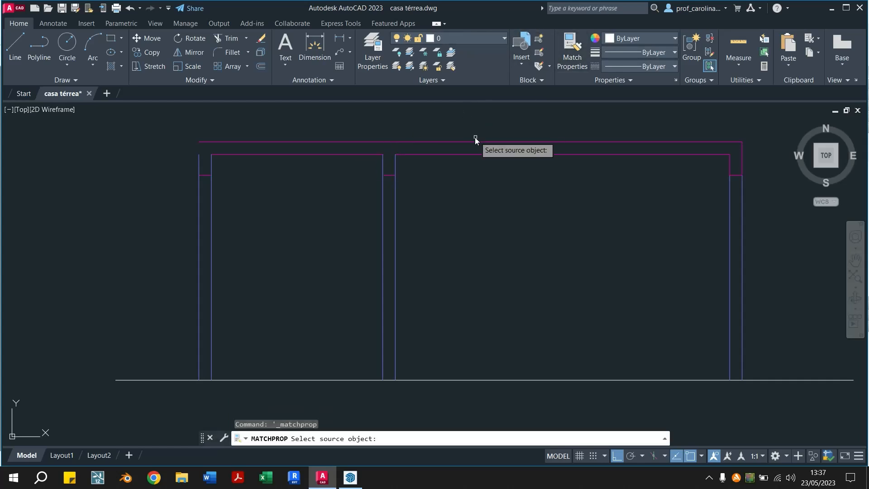
click(431, 154)
click(394, 162)
click(383, 165)
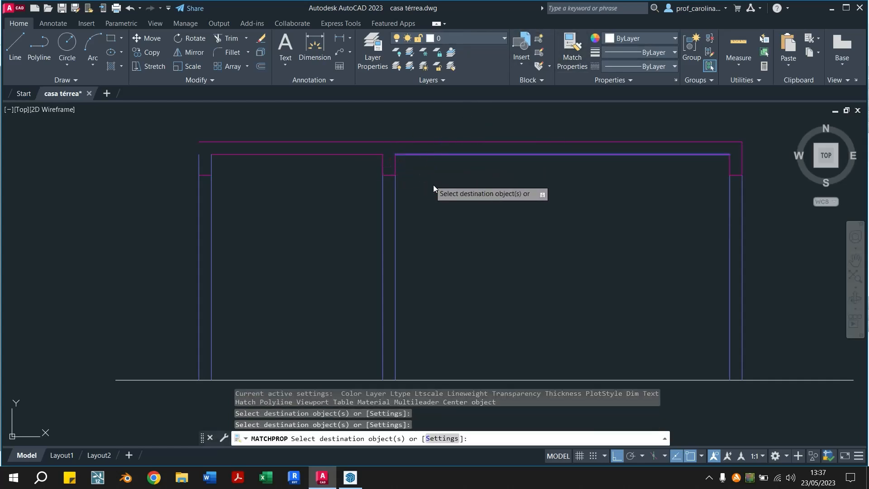
key(Escape)
key(Escape)
Break the left-hand wall's inner vertical line at the beam underside using Break at Point
mouse_move(286, 143)
middle_down()
mouse_move(409, 145)
mouse_move(291, 132)
middle_up()
middle_drag(381, 169, 523, 181)
middle_drag(625, 184, 586, 177)
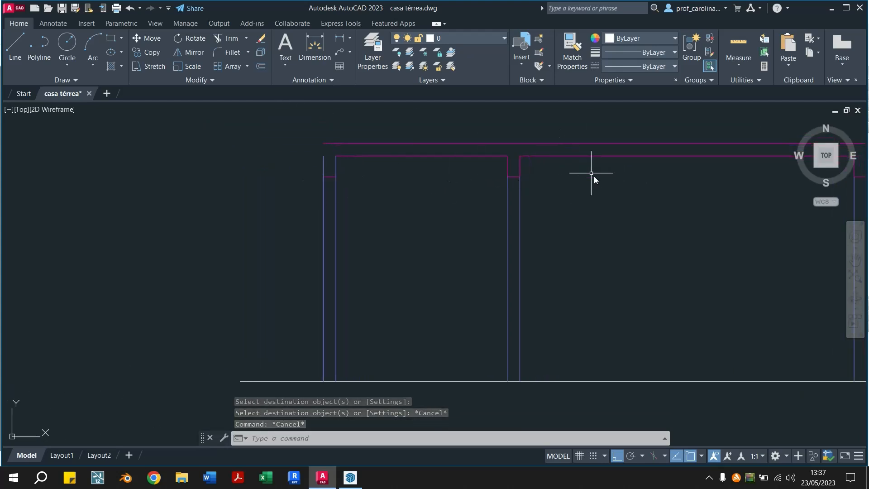
middle_drag(602, 217, 520, 206)
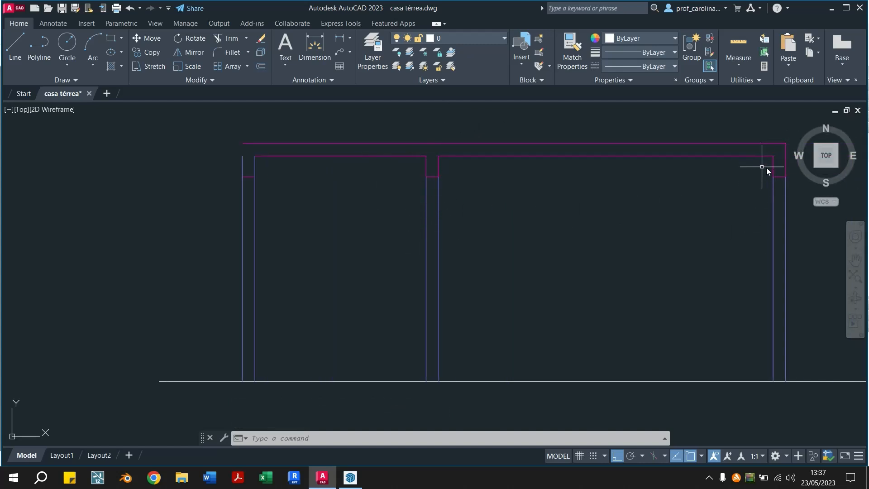
middle_drag(392, 165, 402, 163)
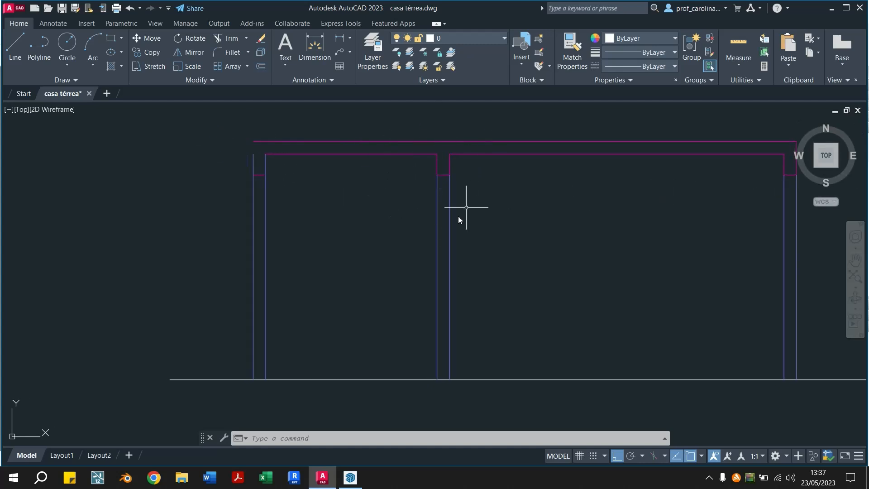
mouse_move(290, 149)
middle_down()
mouse_move(380, 151)
mouse_move(346, 157)
middle_up()
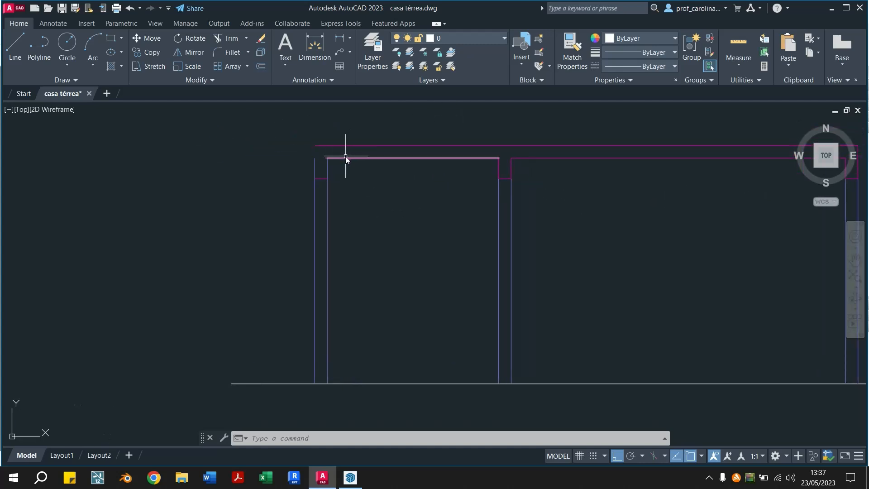
click(326, 236)
click(202, 80)
click(166, 107)
Try to break the left-hand wall's outer vertical line at the beam underside, and undo the break
click(314, 226)
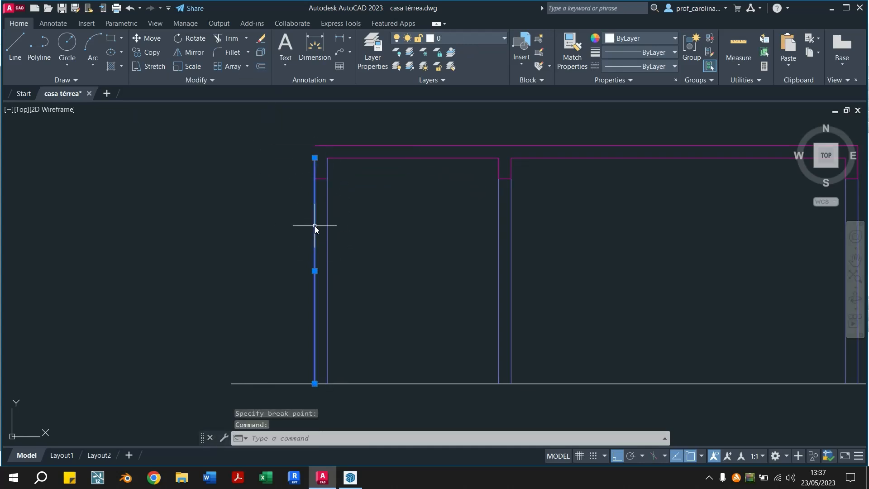
click(212, 80)
click(166, 107)
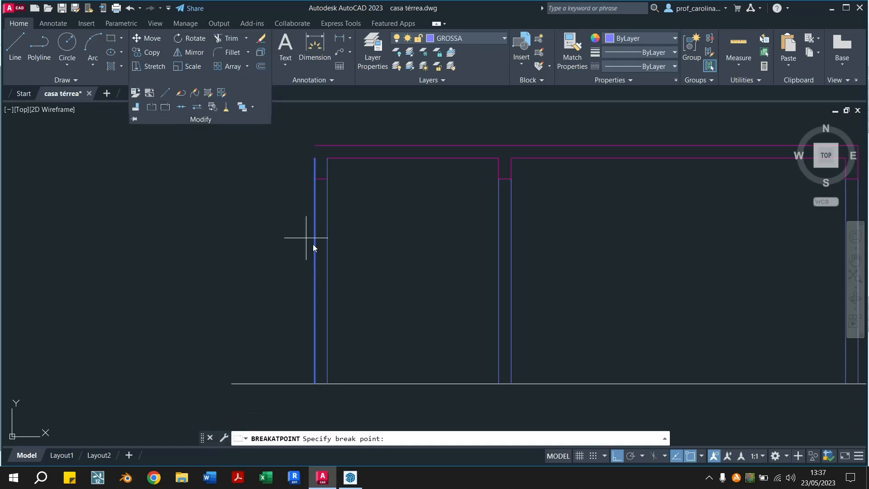
click(316, 181)
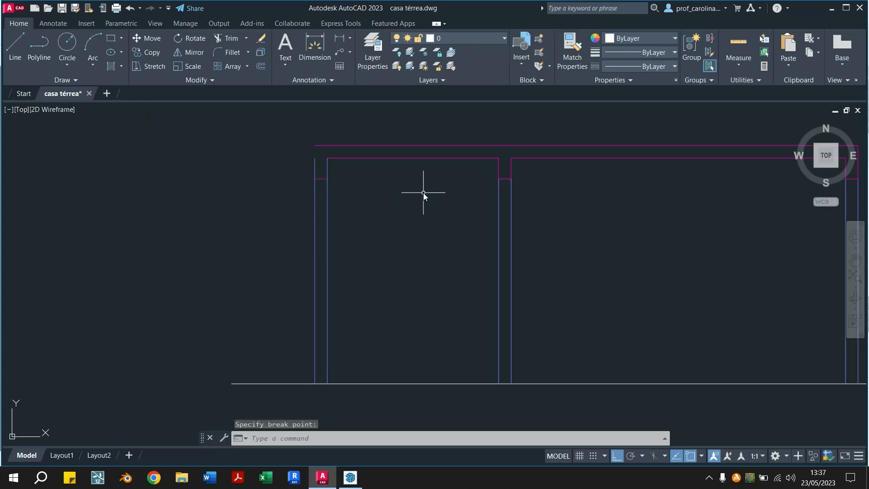
key(ctrl+z)
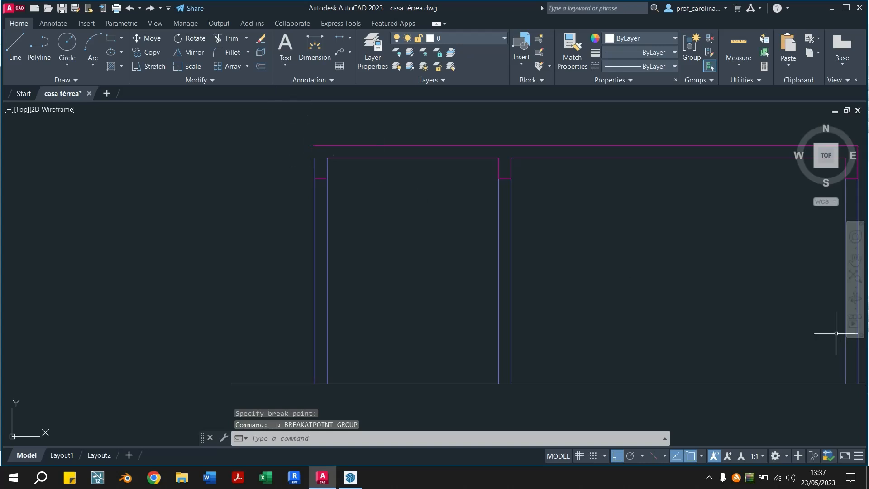
Undo the break made in the left-hand wall's inner vertical line at the beam underside
key(ctrl+z)
click(326, 192)
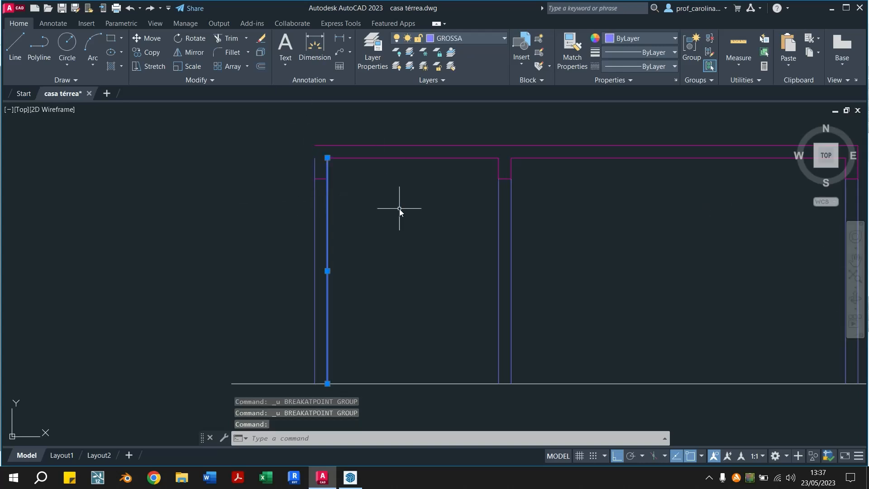
key(Escape)
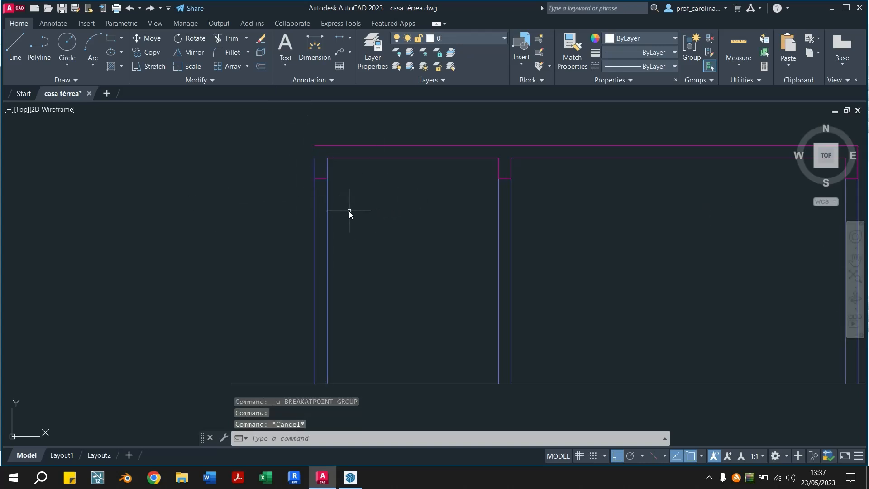
Break the left-hand wall's inner and outer vertical lines at the beam underside using Break at Point
click(327, 210)
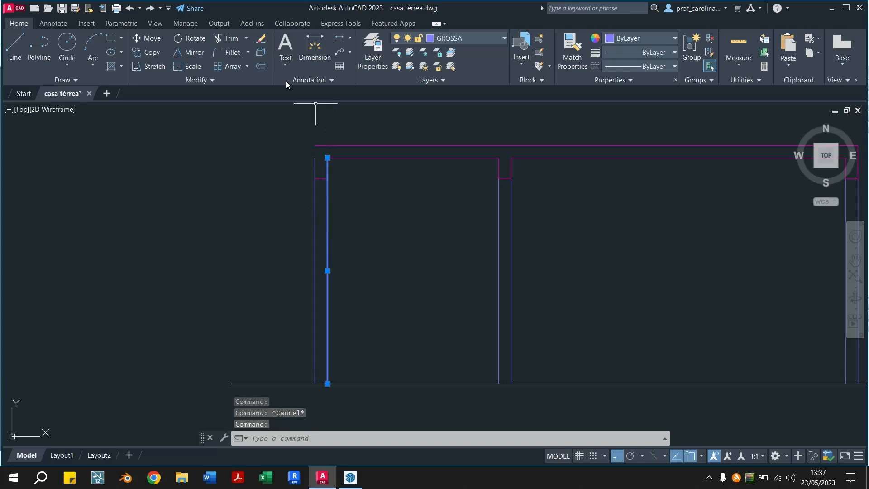
click(240, 81)
click(152, 107)
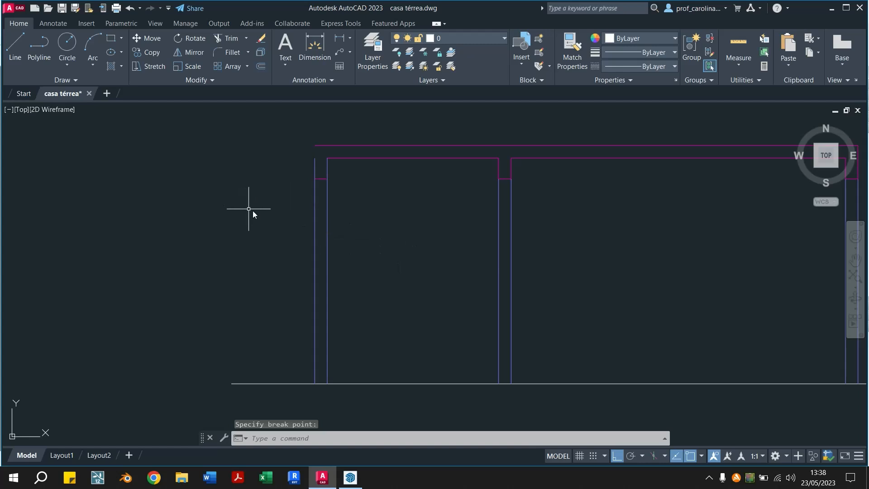
click(314, 203)
key(Return)
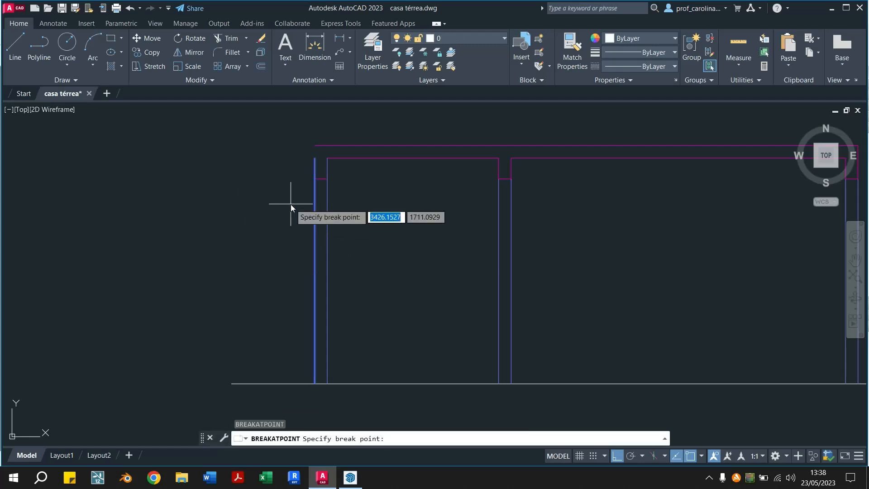
click(314, 179)
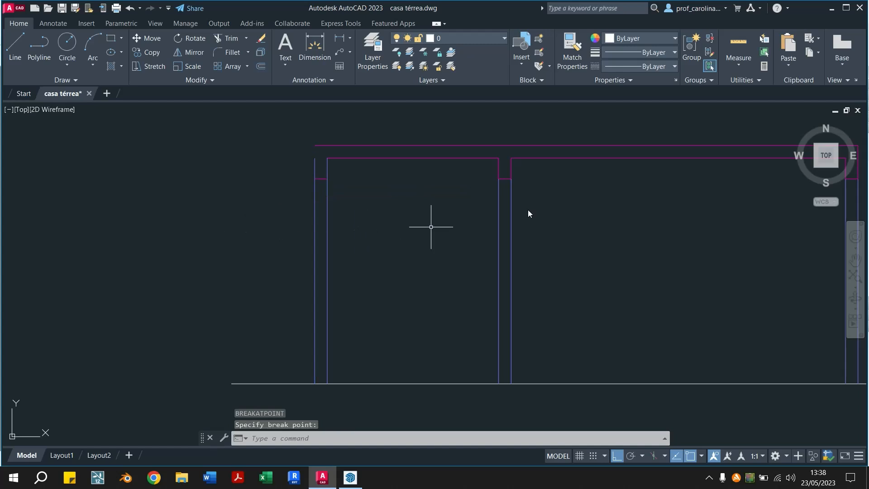
Match the left-hand wall's two short line pieces above the beam underside to the properties of the magenta ceiling line
mouse_move(508, 226)
middle_down()
mouse_move(411, 244)
mouse_move(407, 232)
middle_up()
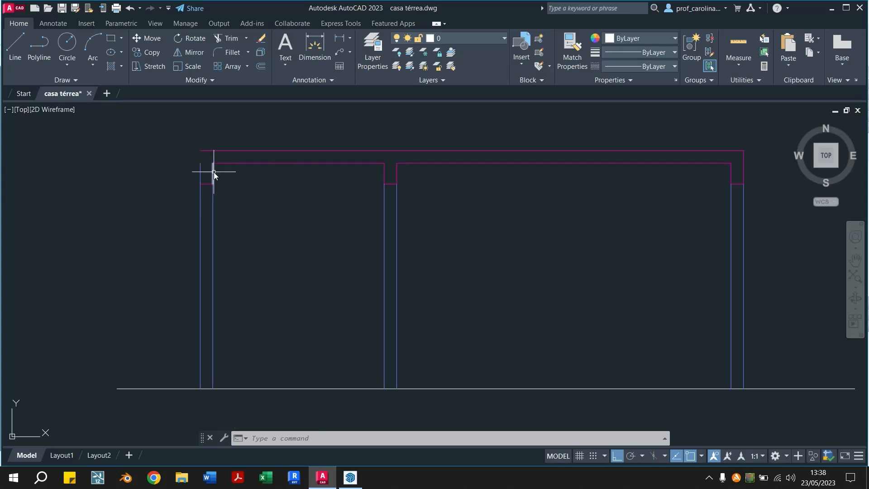
click(572, 51)
click(380, 163)
click(269, 135)
click(195, 180)
key(Escape)
key(Escape)
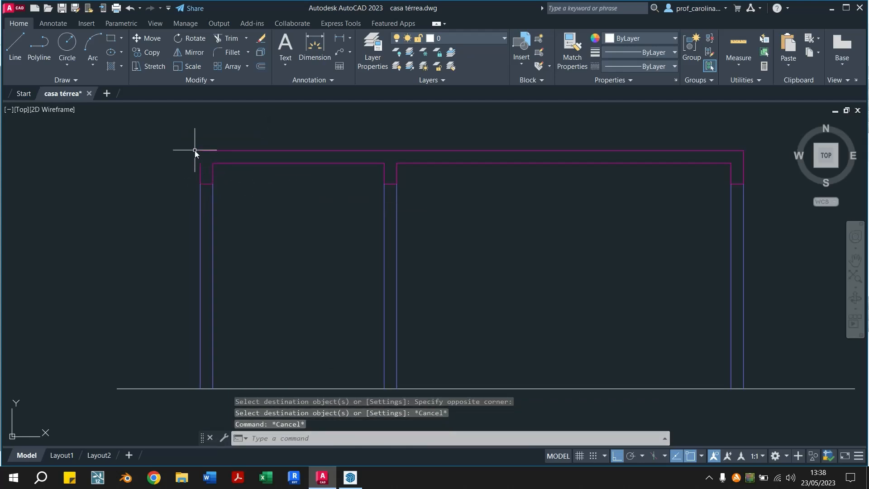
Try extending the left-hand beam's outer vertical line up to the slab's upper line, and undo the extension
key(Return)
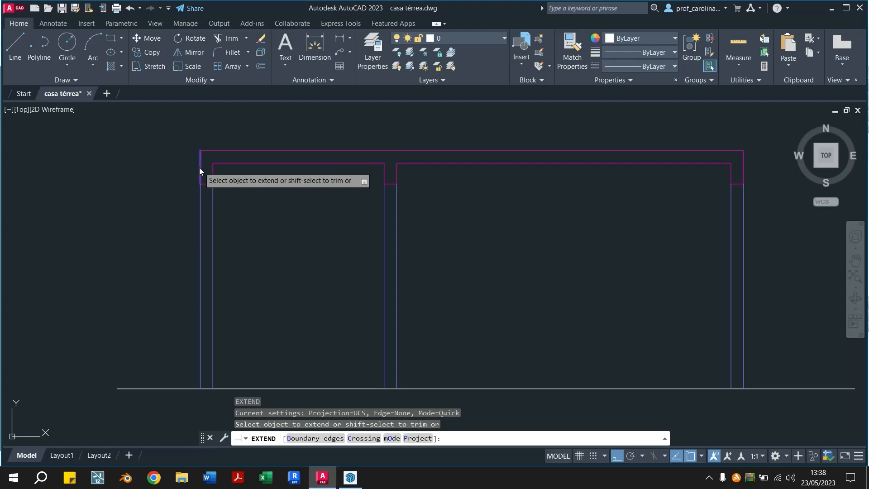
key(Escape)
key(Escape)
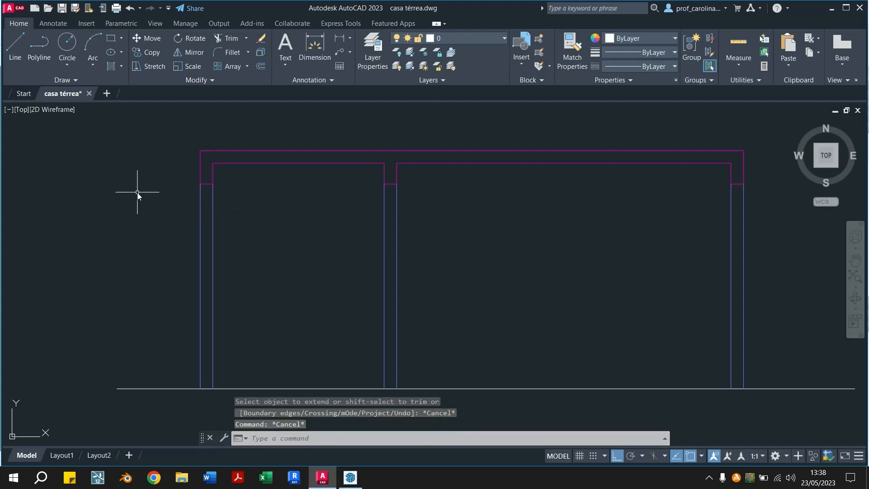
key(ctrl+z)
Stretch the upper end of the left-hand beam's outer vertical line to the end of the slab's upper line
scroll(178, 153, up, 4)
scroll(180, 157, up, 2)
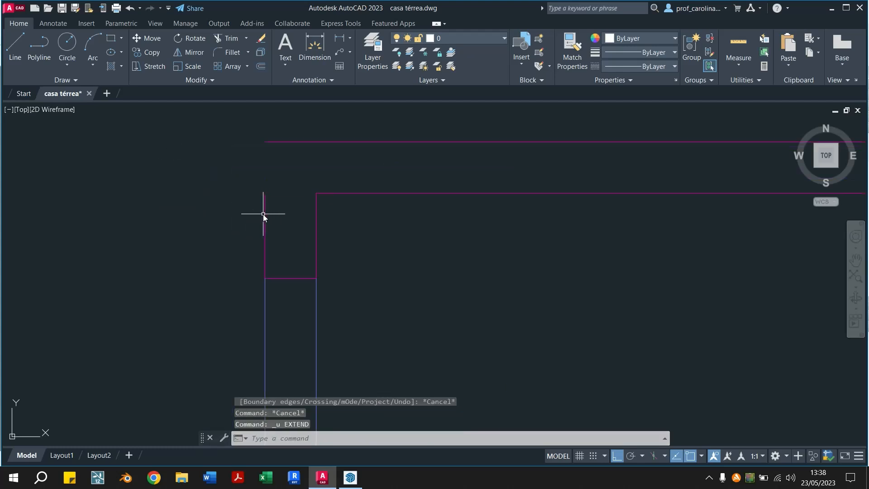
click(265, 214)
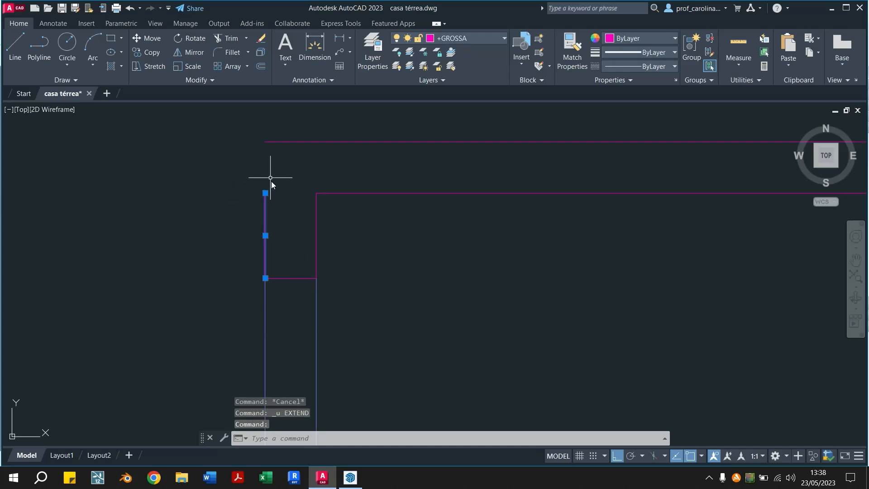
click(265, 193)
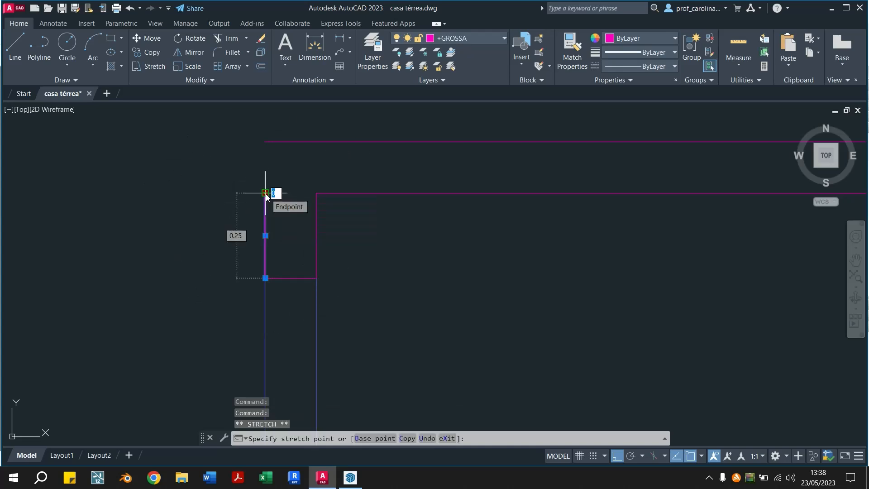
click(266, 142)
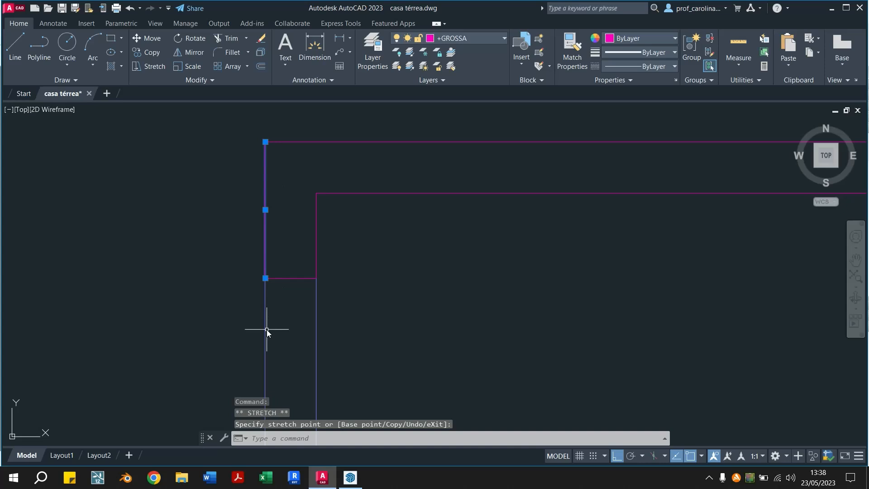
key(Escape)
scroll(220, 255, down, 8)
mouse_move(544, 286)
middle_down()
mouse_move(504, 231)
mouse_move(513, 229)
middle_up()
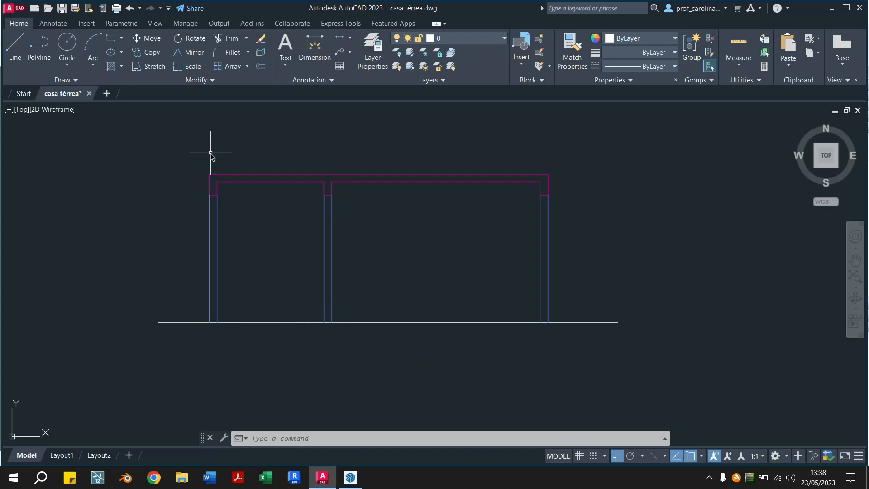
click(190, 162)
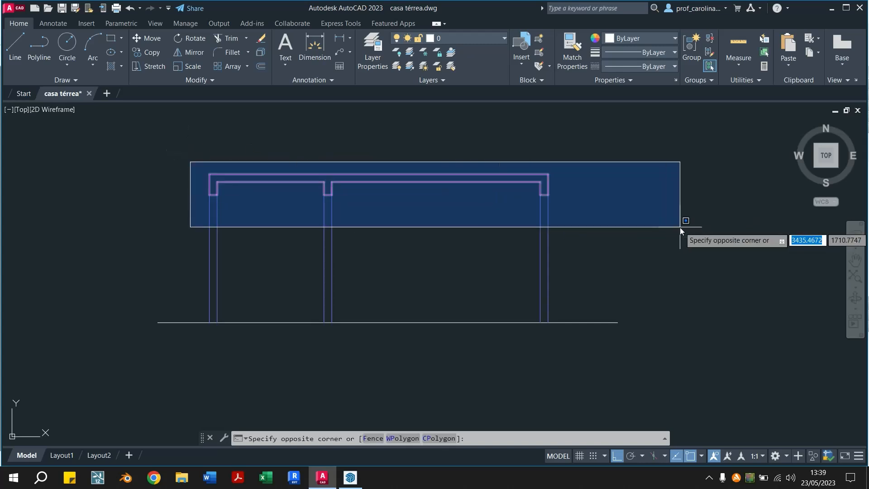
click(571, 209)
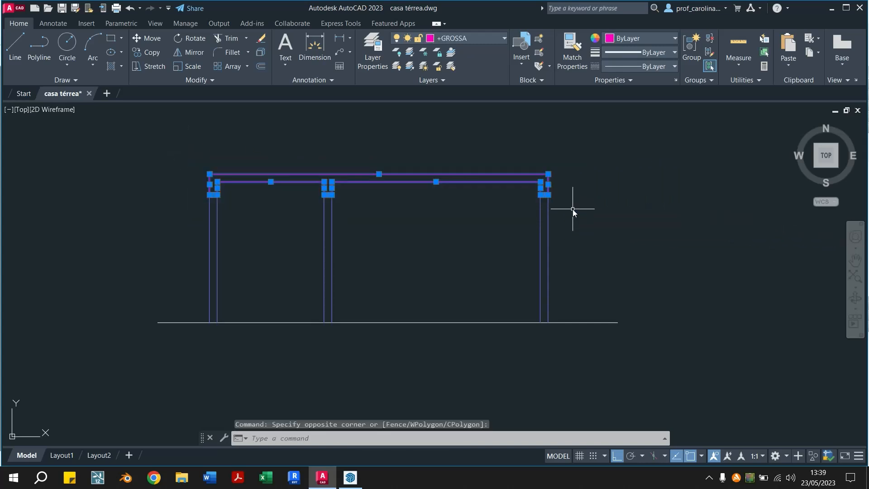
key(Escape)
click(575, 158)
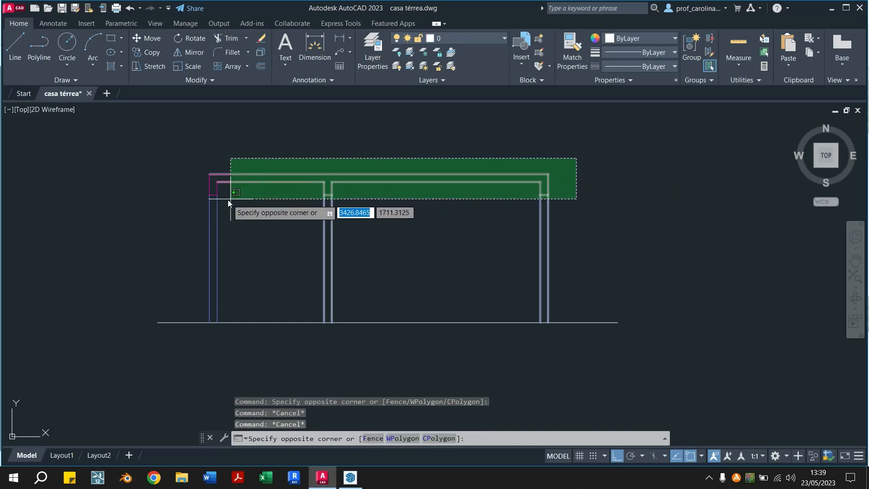
key(Escape)
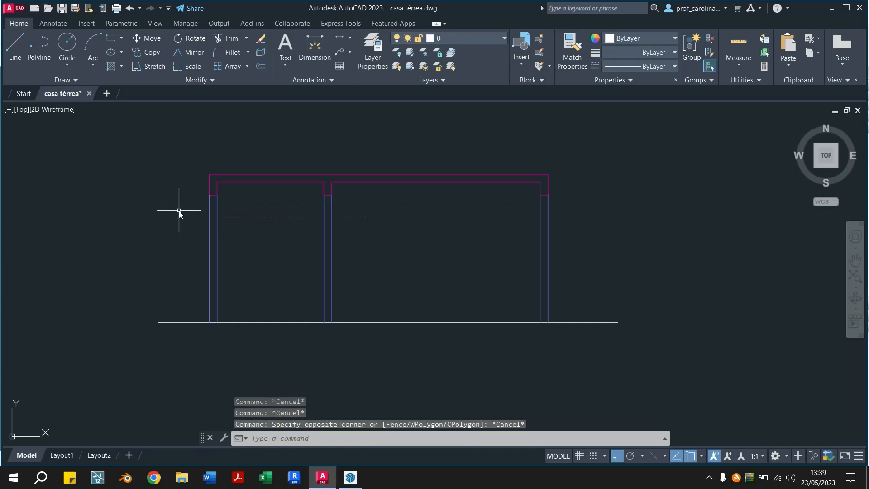
Copy the magenta roof slab and beams straight down, from the slab's upper right corner to the right-hand wall's base on the ground line
click(182, 160)
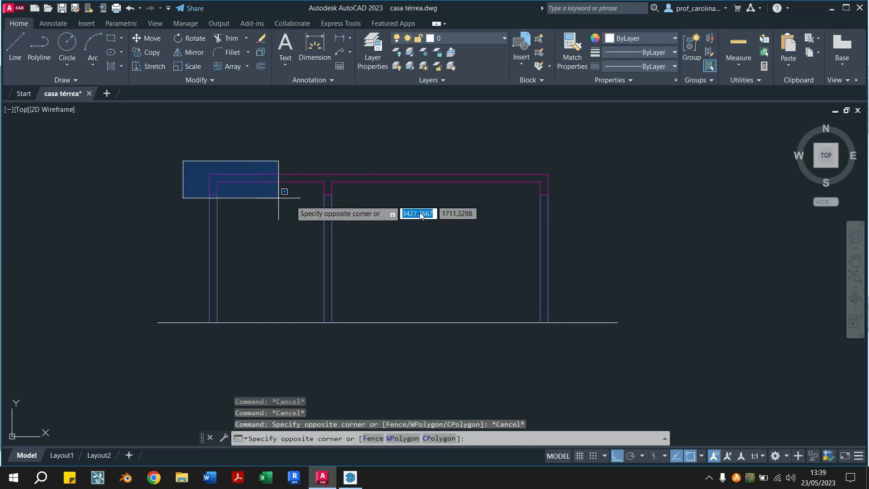
click(574, 210)
text(CO)
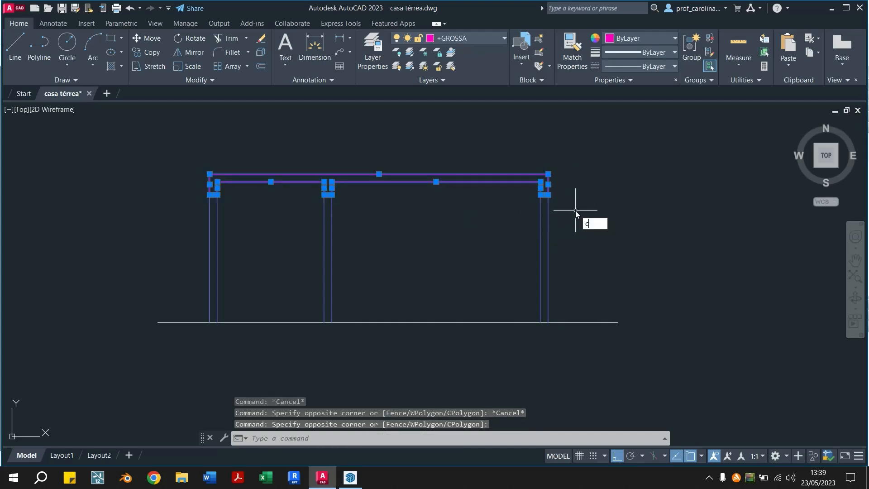
key(Return)
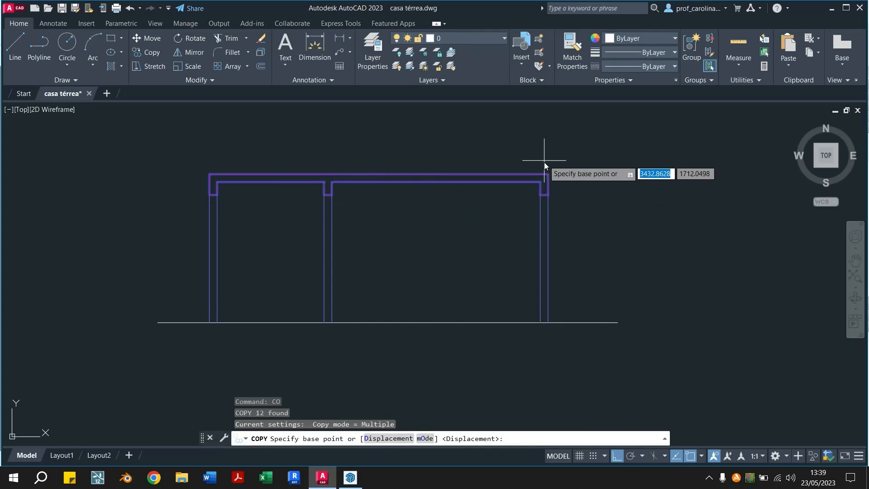
click(547, 174)
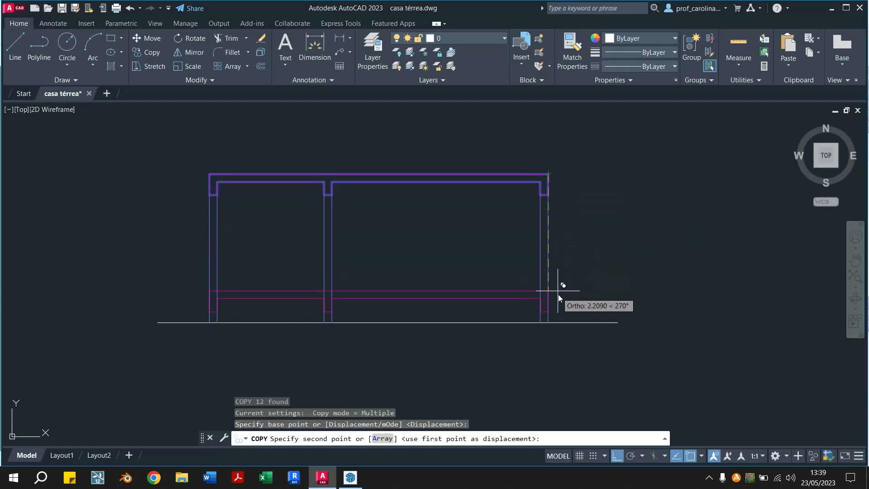
click(547, 322)
key(Escape)
key(Escape)
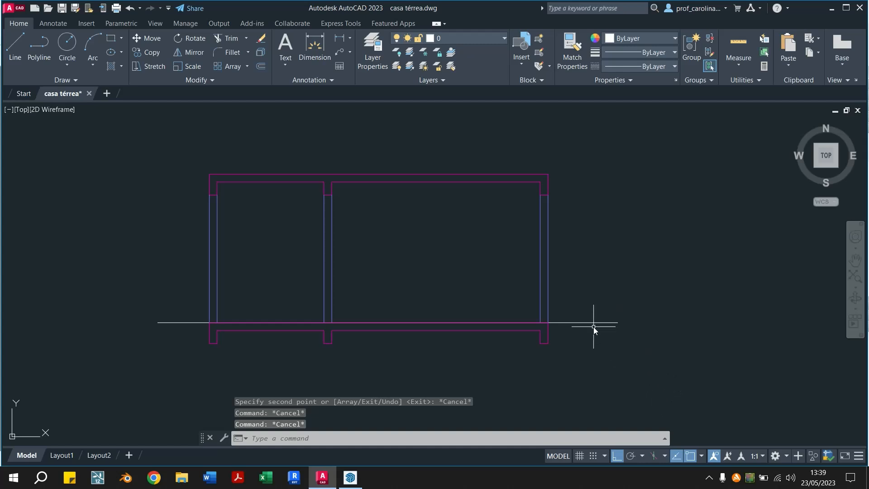
Erase the ground line that runs along the wall bases and past both outer walls
click(594, 321)
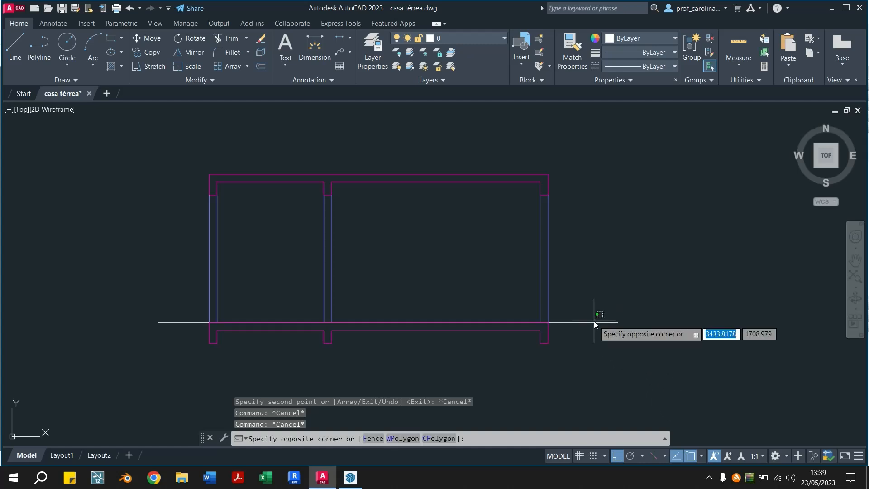
click(571, 332)
key(Delete)
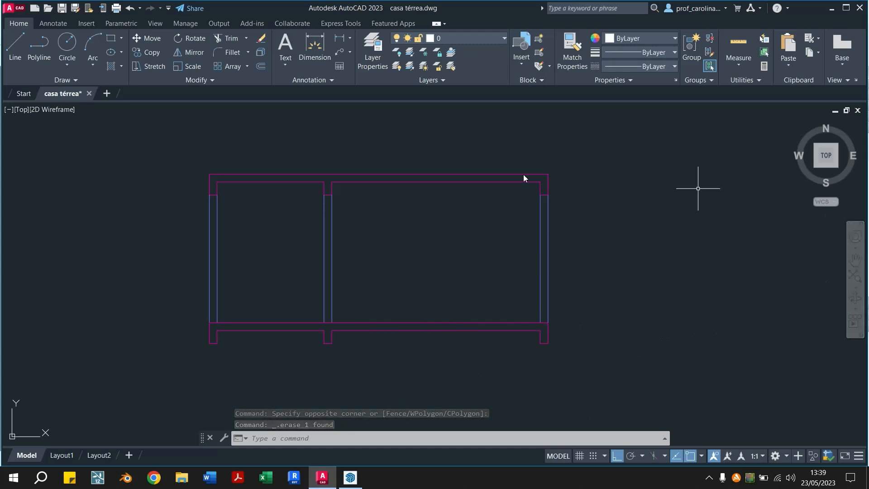
Examine the finished reference section with the pitched roof, door and windows, and compare it with the new section below the cut plan
mouse_move(593, 221)
middle_down()
mouse_move(634, 221)
mouse_move(593, 222)
middle_up()
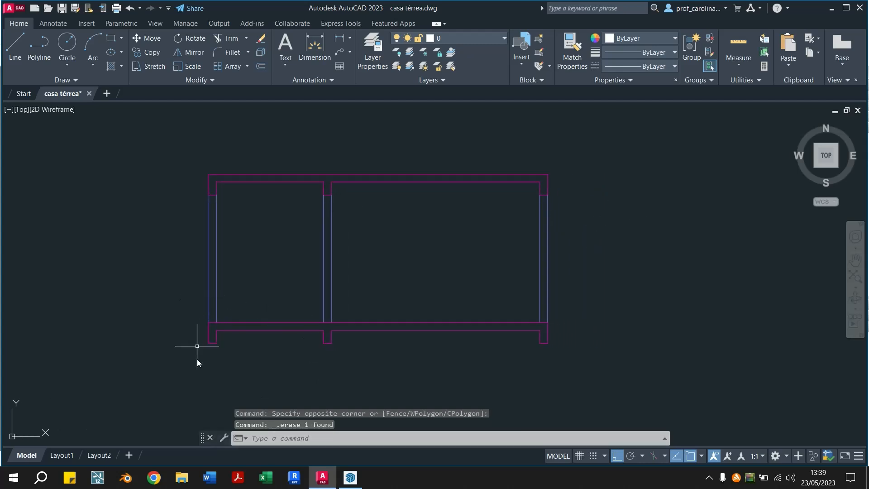
middle_drag(231, 324, 755, 331)
middle_drag(158, 319, 723, 287)
scroll(282, 283, down, 4)
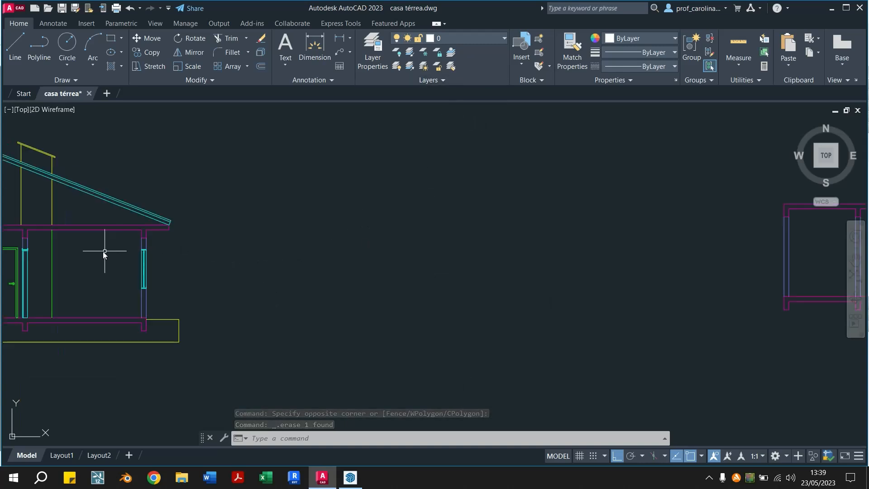
middle_drag(96, 253, 285, 274)
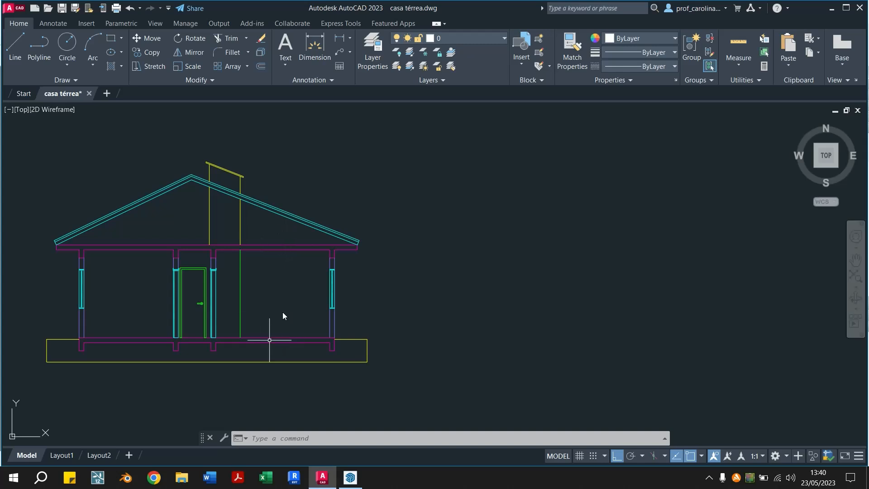
scroll(217, 222, down, 3)
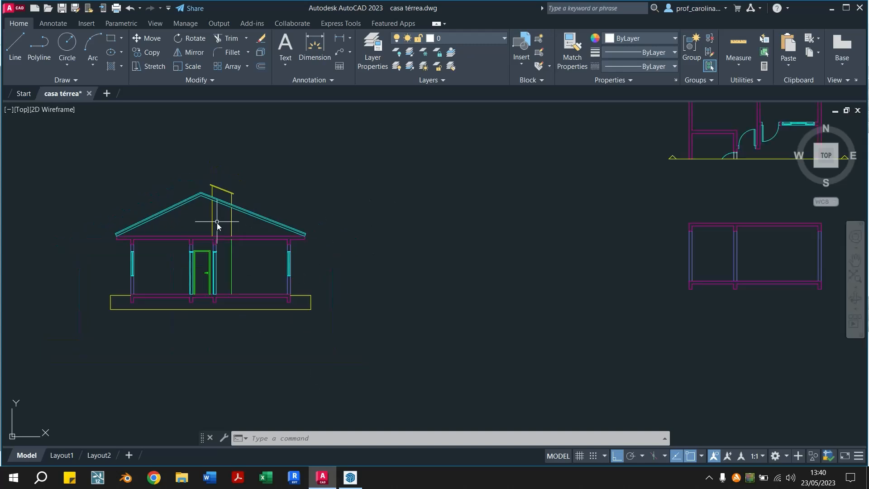
middle_drag(679, 239, 508, 270)
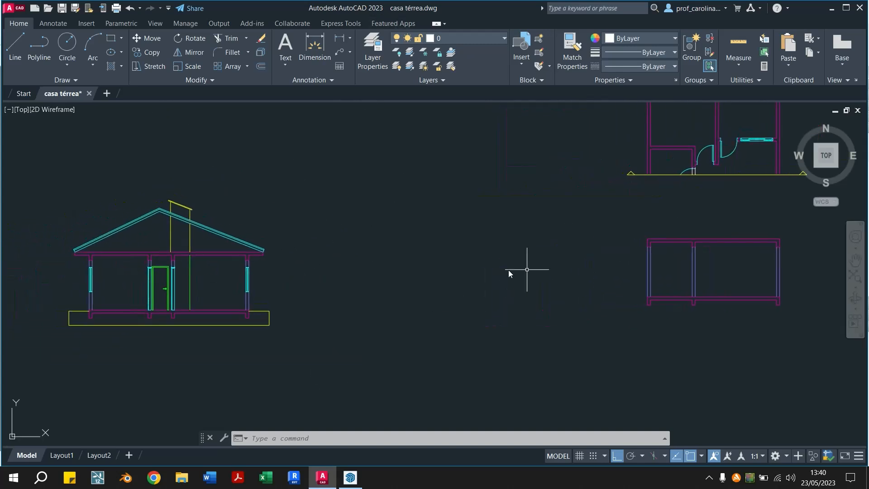
middle_drag(725, 296, 488, 338)
scroll(484, 337, up, 2)
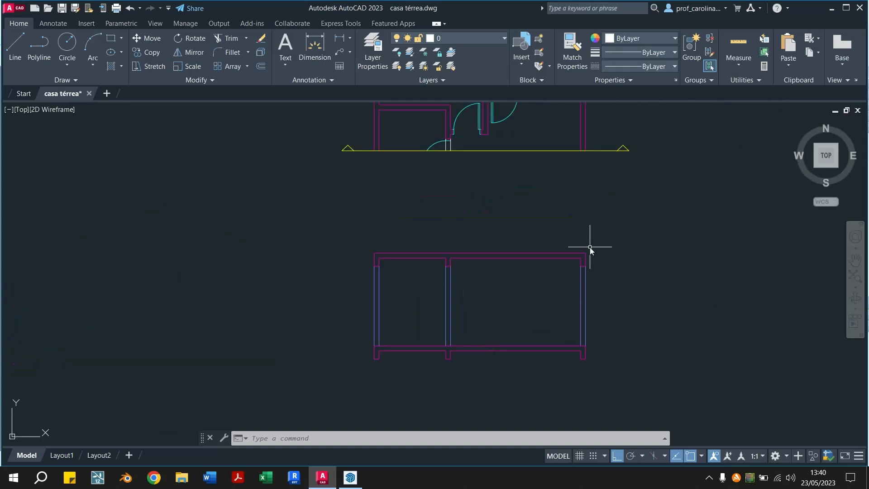
mouse_move(632, 281)
middle_down()
mouse_move(531, 303)
mouse_move(539, 318)
middle_up()
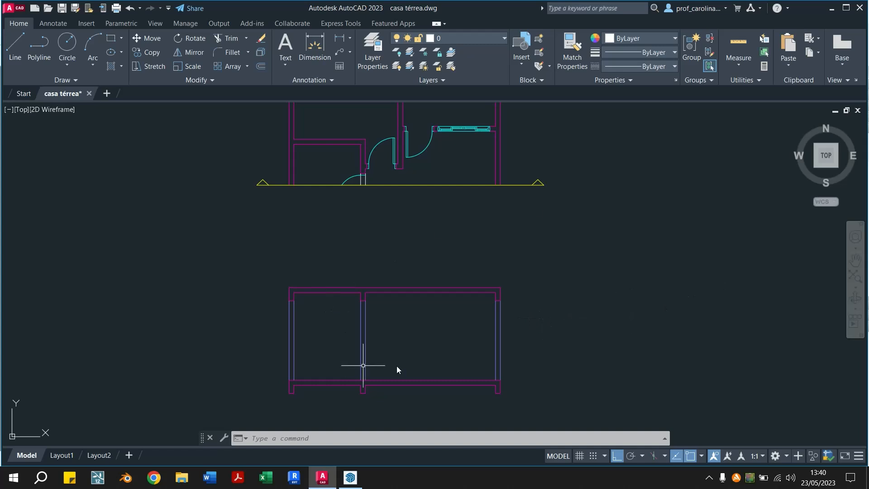
Draw a horizontal line across the interior wall, 2.10 above the floor slab, to mark the head of the door opening
scroll(373, 386, up, 4)
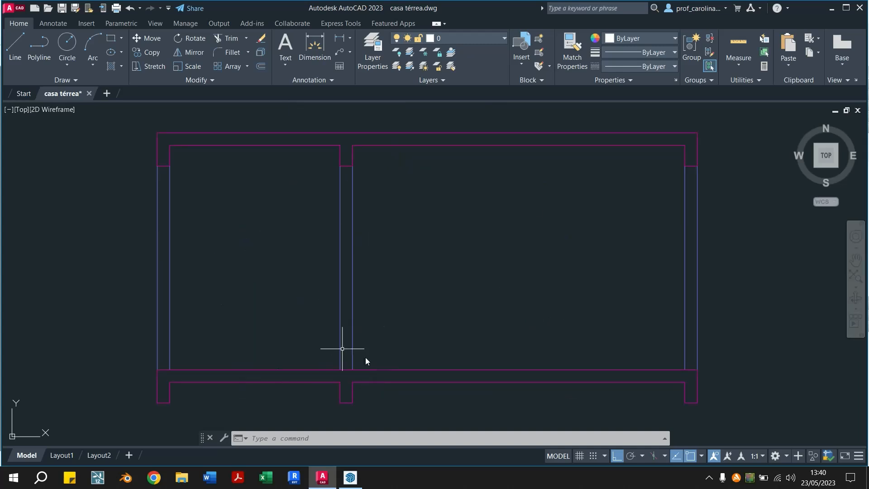
text(l)
key(Return)
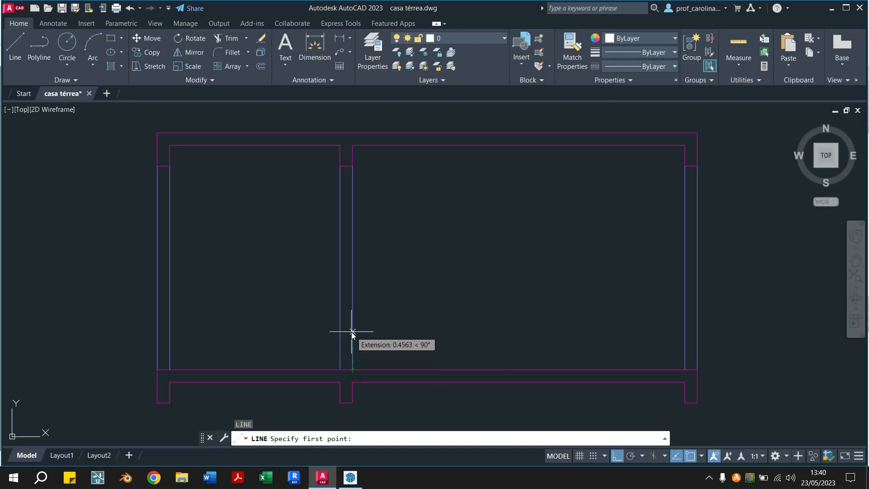
text(2.10)
key(Return)
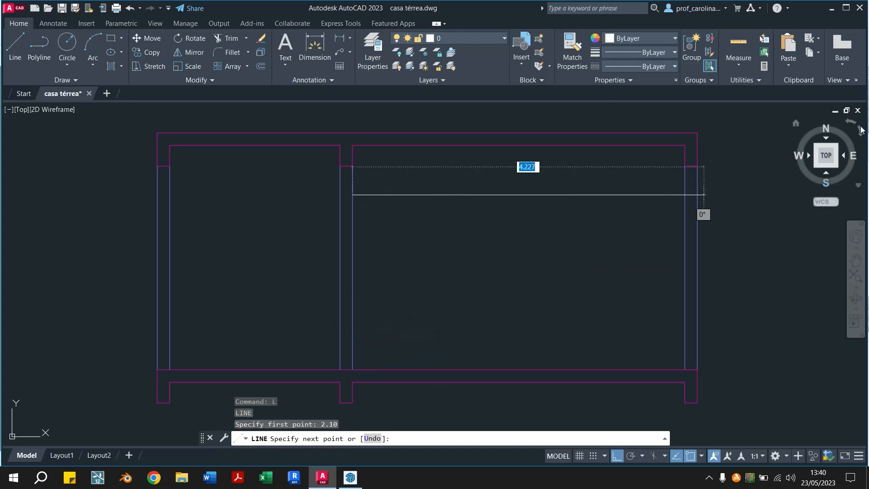
click(337, 195)
key(Escape)
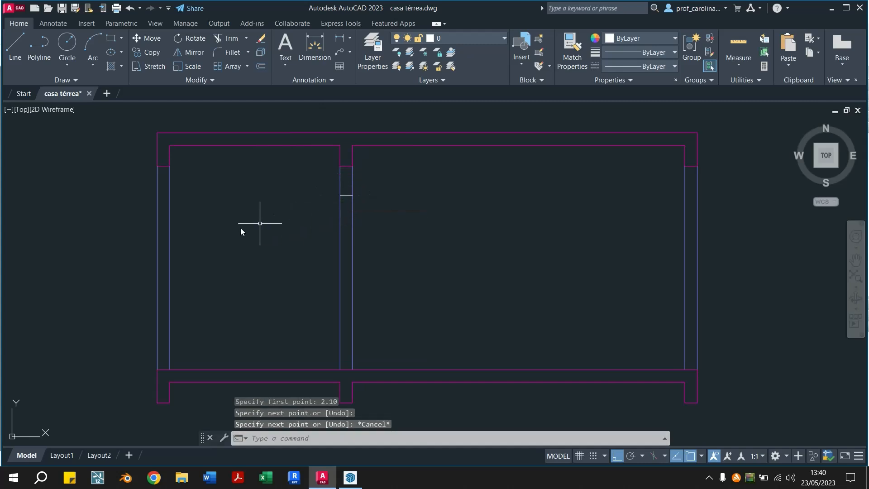
Trim both interior wall lines below the door-head line to open the doorway down to the floor slab
key(Escape)
text(tr)
key(Return)
mouse_move(363, 240)
mouse_down()
mouse_move(322, 243)
mouse_move(357, 243)
mouse_move(369, 223)
mouse_up()
key(Escape)
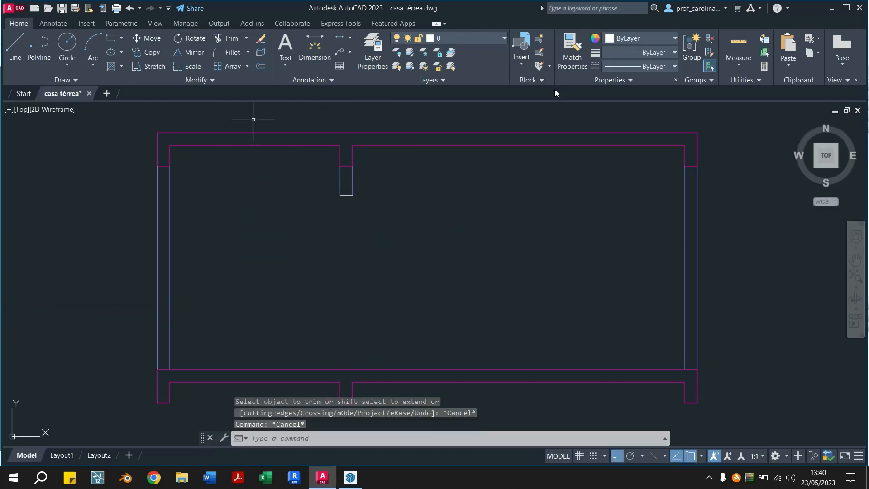
Match the door-head line's properties to those of the blue interior wall line above it
click(572, 50)
click(352, 182)
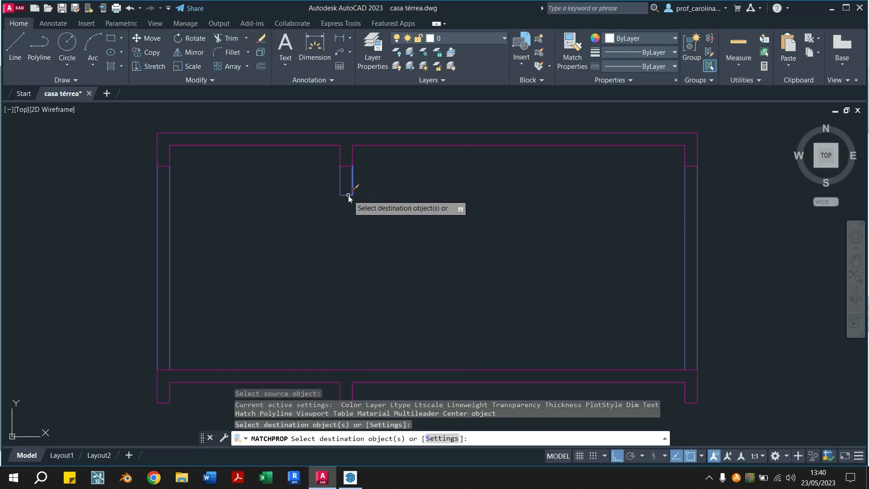
key(Escape)
key(Escape)
Copy the cyan sectioned door from the reference section into the new doorway, from its top midpoint to the midpoint of the door-head line
scroll(343, 230, down, 8)
middle_drag(266, 240, 399, 216)
scroll(255, 226, up, 4)
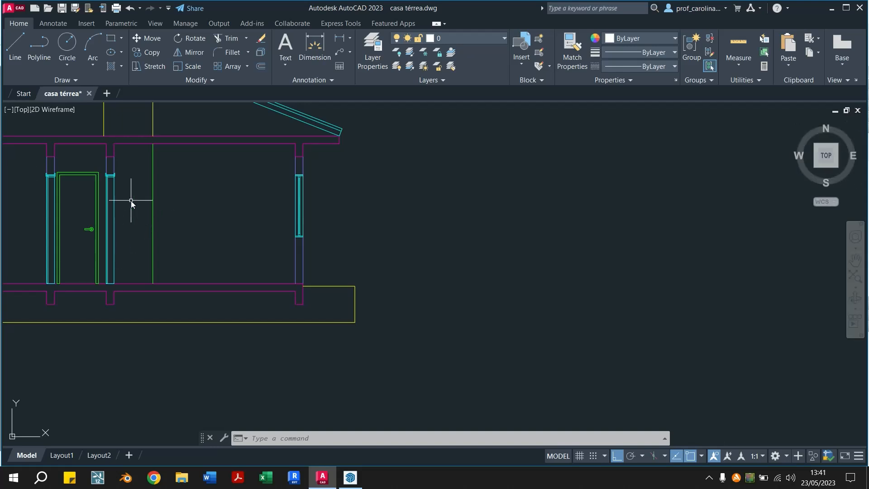
click(112, 187)
scroll(90, 183, up, 2)
mouse_move(216, 184)
middle_down()
mouse_move(378, 194)
mouse_move(352, 181)
middle_up()
text(co)
key(Return)
scroll(332, 172, up, 2)
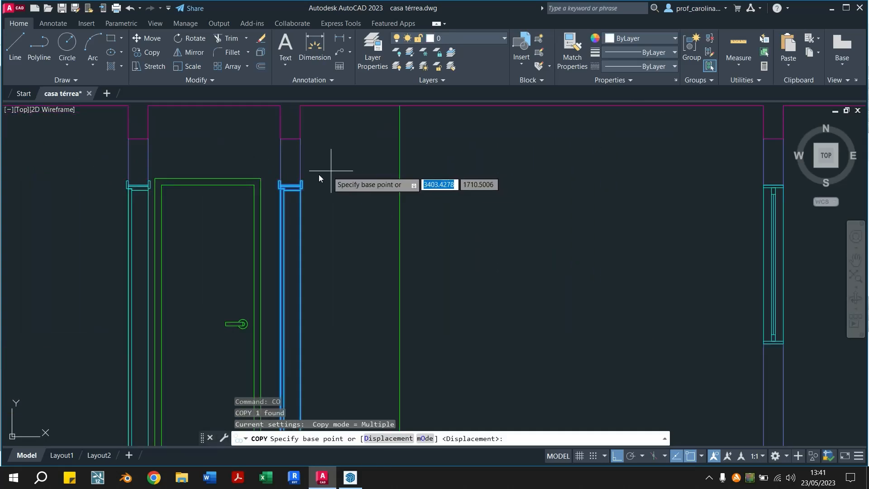
scroll(289, 184, up, 4)
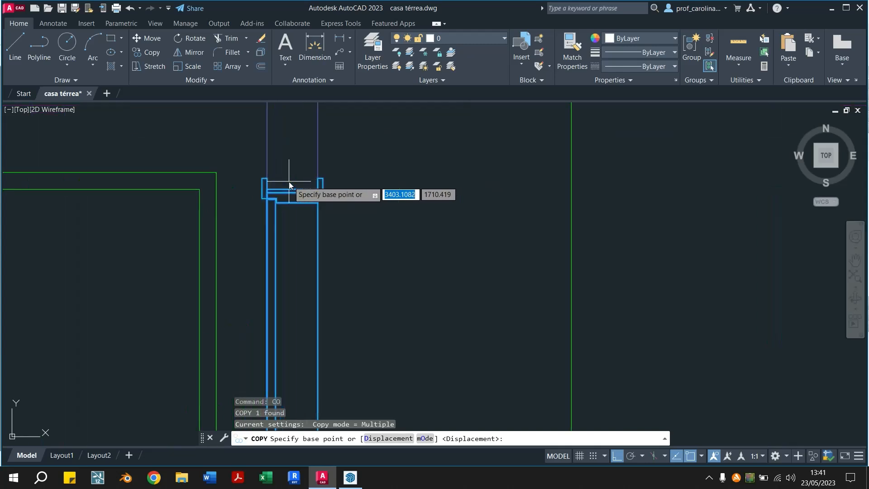
scroll(290, 185, down, 2)
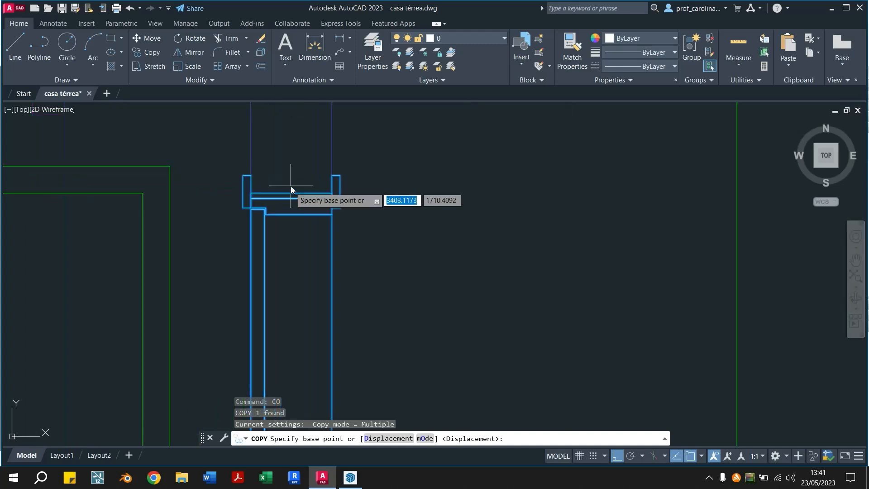
click(291, 189)
scroll(290, 192, down, 3)
scroll(290, 192, down, 7)
middle_drag(521, 215, 90, 224)
scroll(342, 219, up, 4)
scroll(411, 172, up, 8)
click(405, 161)
scroll(405, 162, down, 6)
key(Escape)
key(Escape)
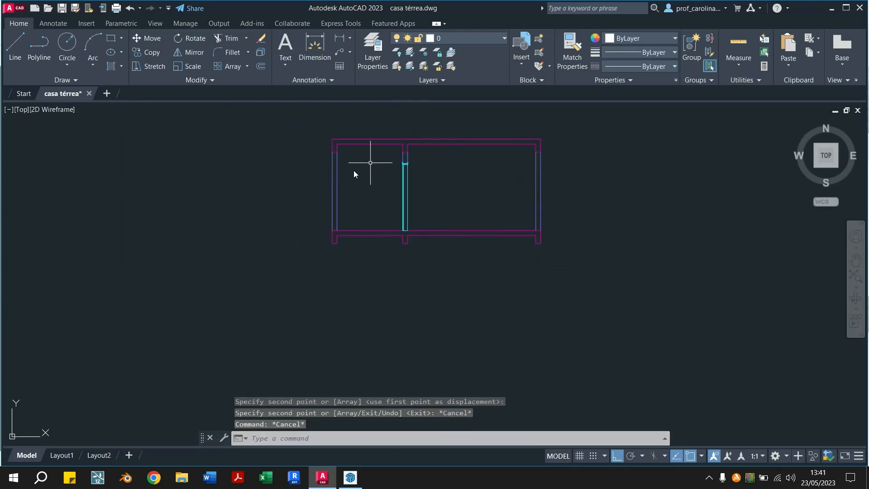
Draw a vertical line from the roof slab's underside to the floor slab, aligned with the right face of the central wall end in the plan
mouse_move(493, 209)
middle_down()
mouse_move(388, 290)
mouse_move(410, 304)
middle_up()
middle_drag(372, 149, 345, 189)
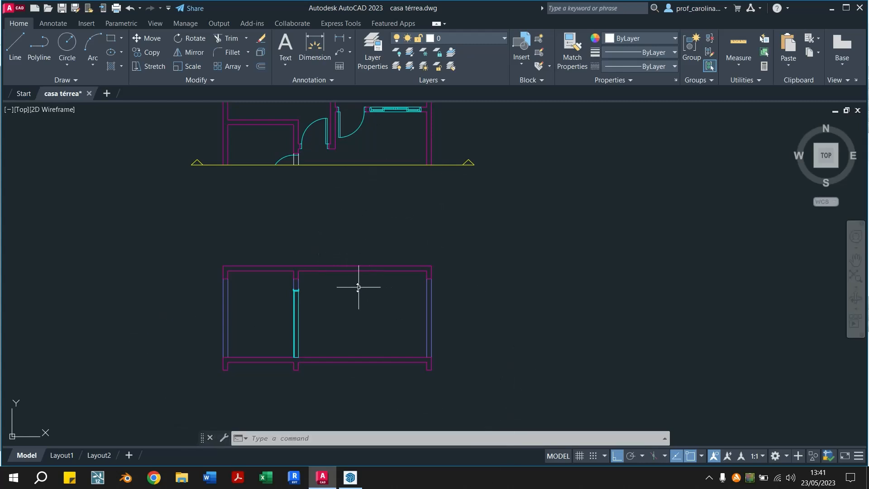
mouse_move(371, 185)
middle_down()
mouse_move(324, 237)
mouse_move(340, 245)
middle_up()
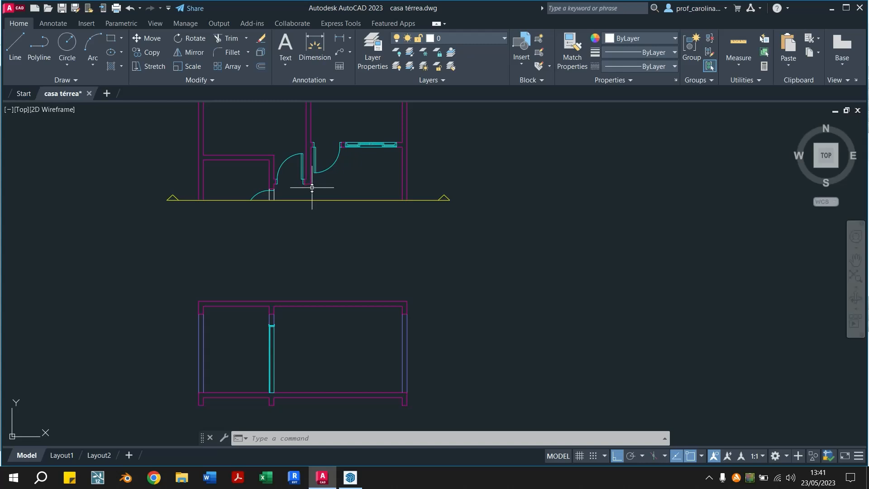
middle_drag(225, 217, 737, 207)
middle_drag(264, 212, 589, 218)
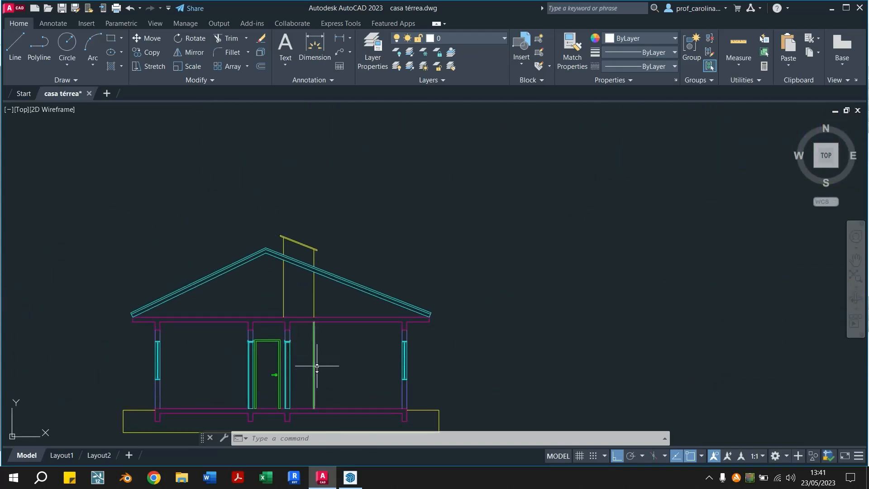
middle_drag(565, 361, 27, 356)
middle_drag(517, 302, 460, 277)
text(l)
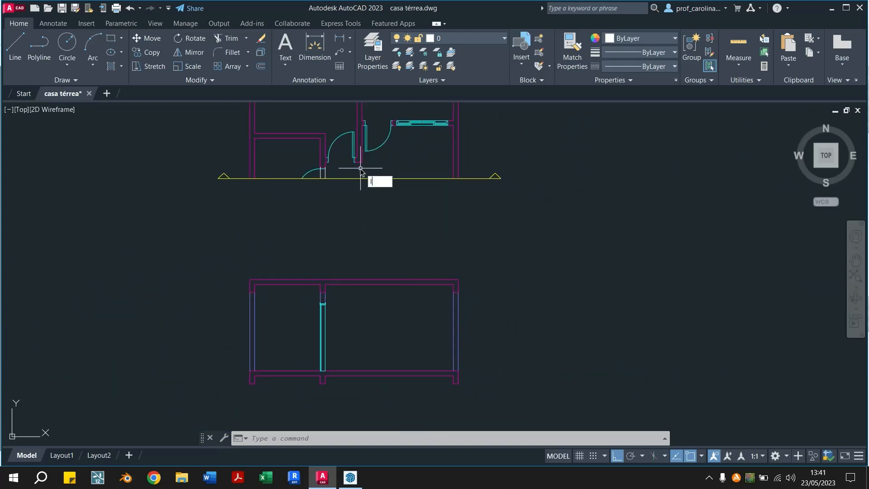
key(Return)
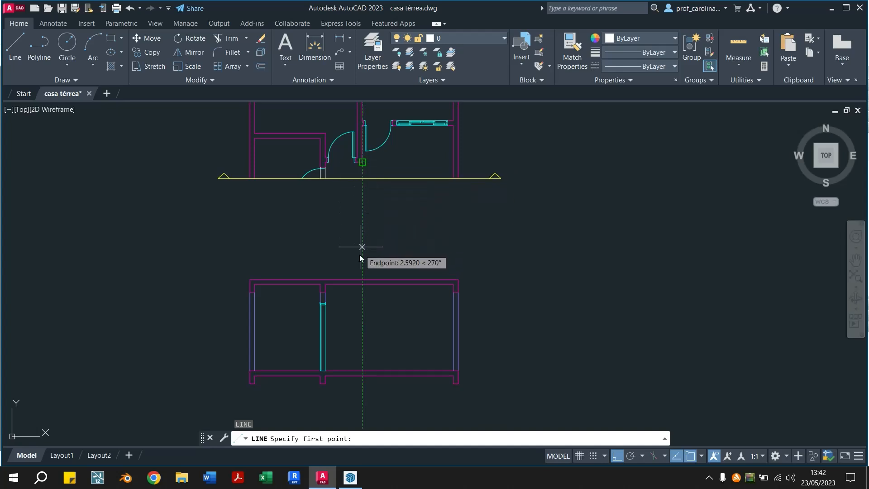
click(360, 285)
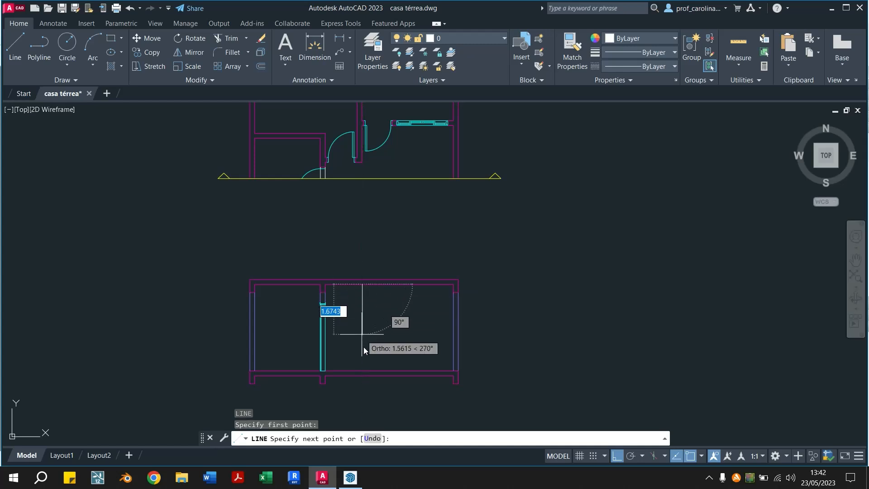
click(361, 371)
key(Escape)
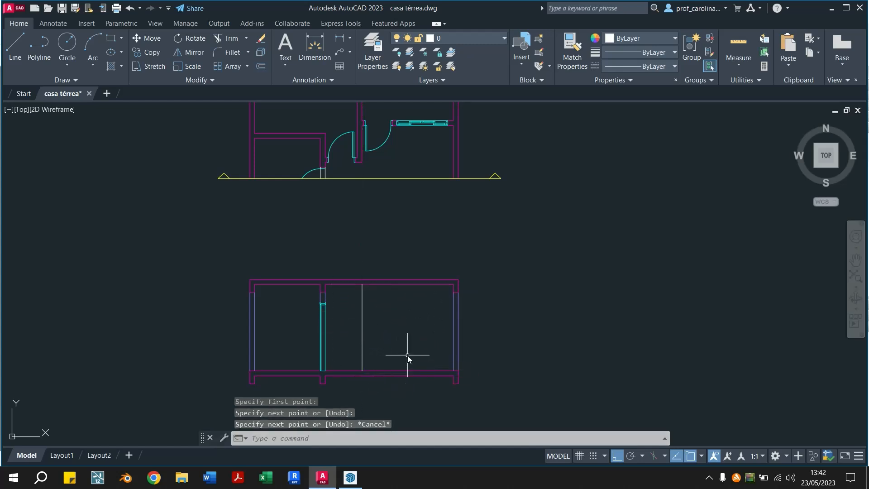
key(Escape)
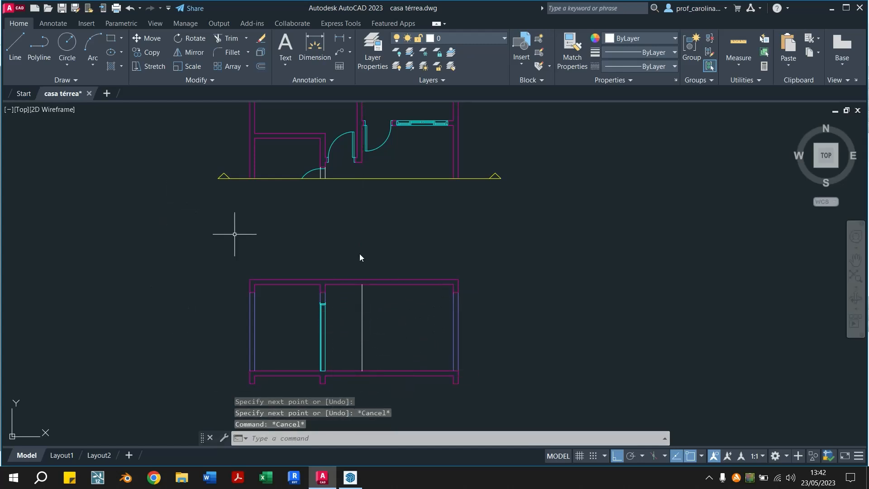
Match the new vertical wall-edge line's properties to those of the green vertical line in the reference section
click(362, 345)
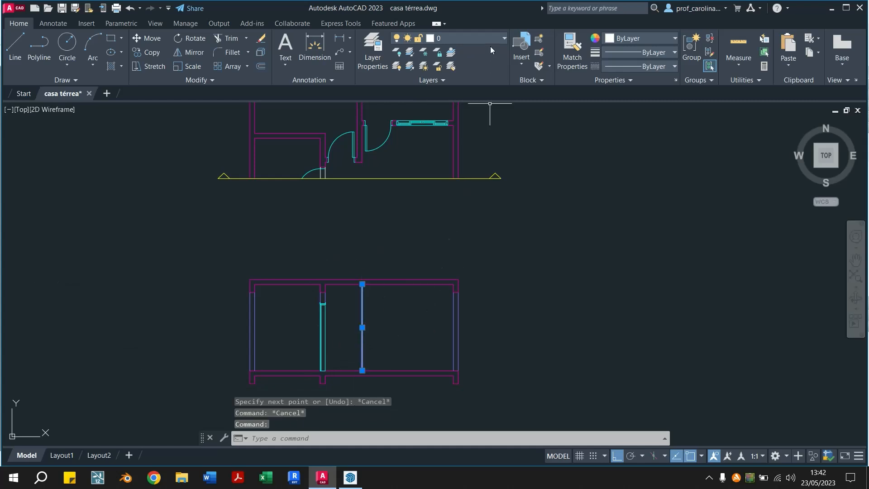
key(Escape)
click(572, 51)
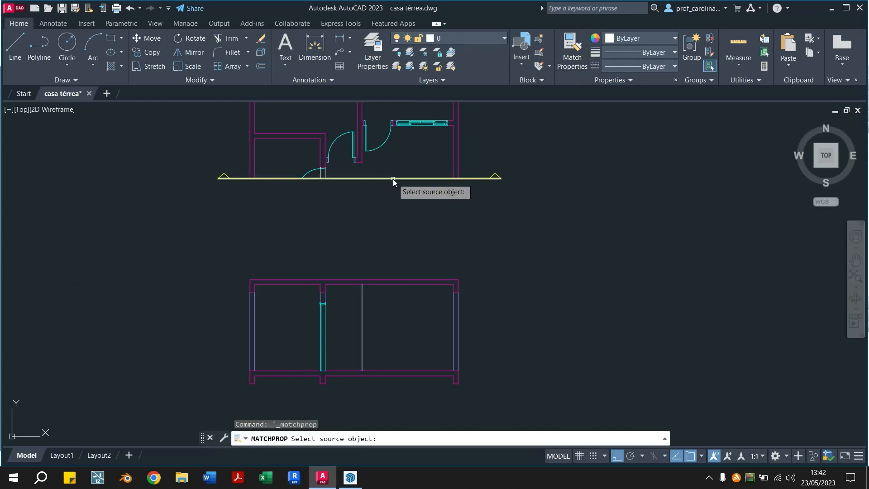
scroll(406, 203, down, 2)
mouse_move(306, 211)
middle_down()
mouse_move(448, 267)
mouse_move(582, 257)
mouse_move(572, 238)
middle_up()
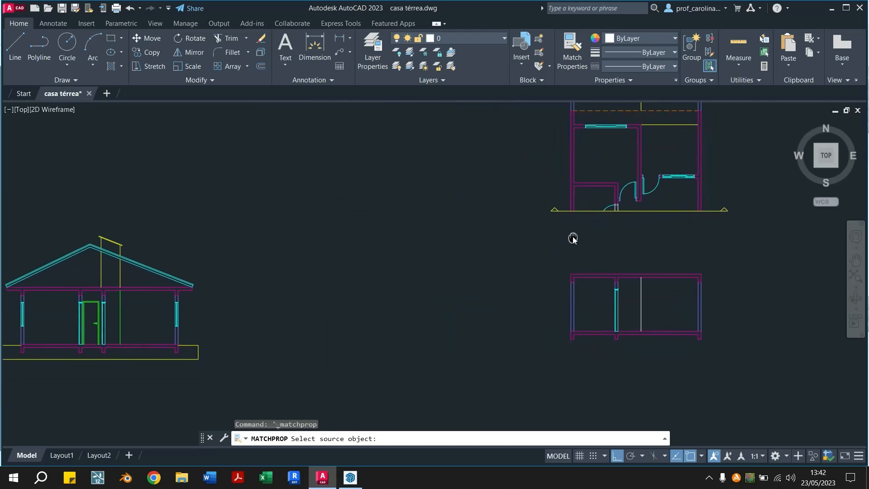
click(121, 314)
click(639, 300)
key(Escape)
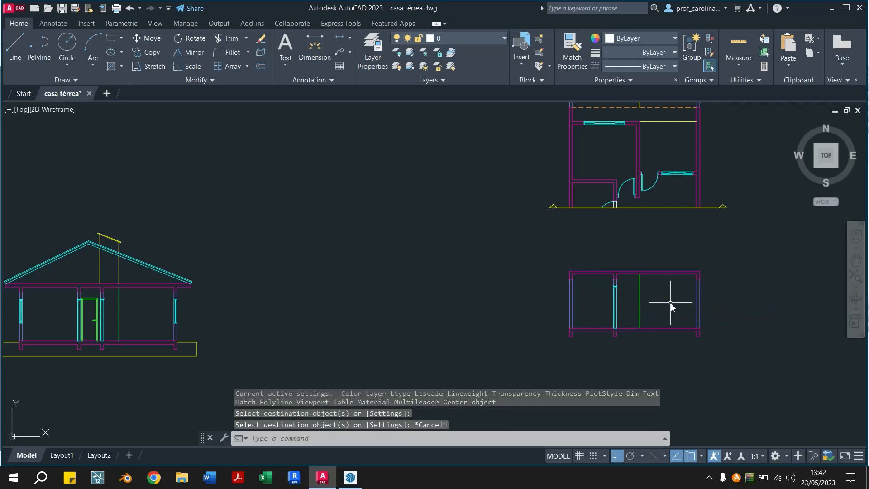
key(Escape)
middle_drag(671, 304, 446, 300)
scroll(447, 300, up, 4)
scroll(409, 252, down, 2)
middle_drag(419, 235, 358, 271)
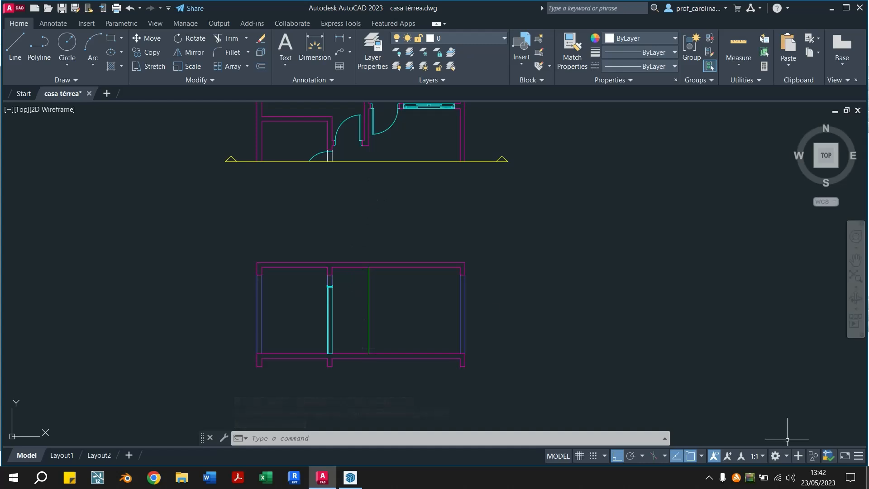
click(709, 479)
click(720, 455)
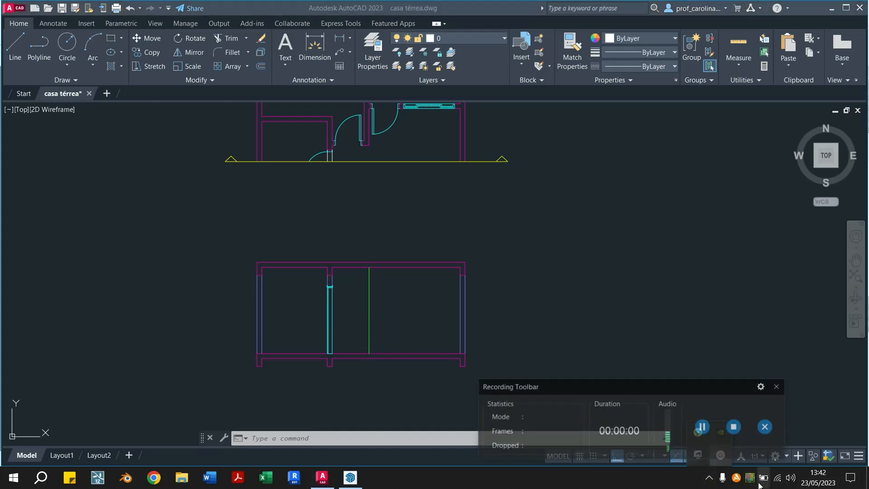
click(702, 427)
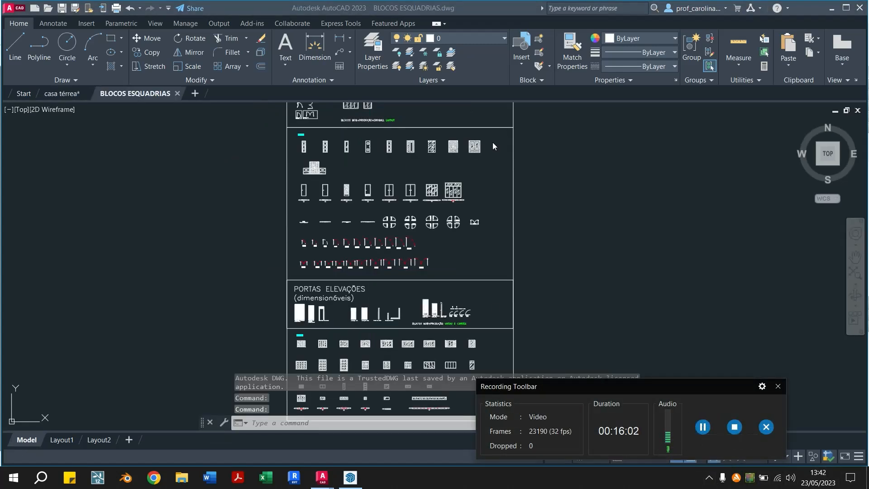
In the BLOCOS ESQUADRIAS drawing, copy the first plain single-leaf door elevation to the clipboard
scroll(184, 165, down, 2)
scroll(260, 167, up, 2)
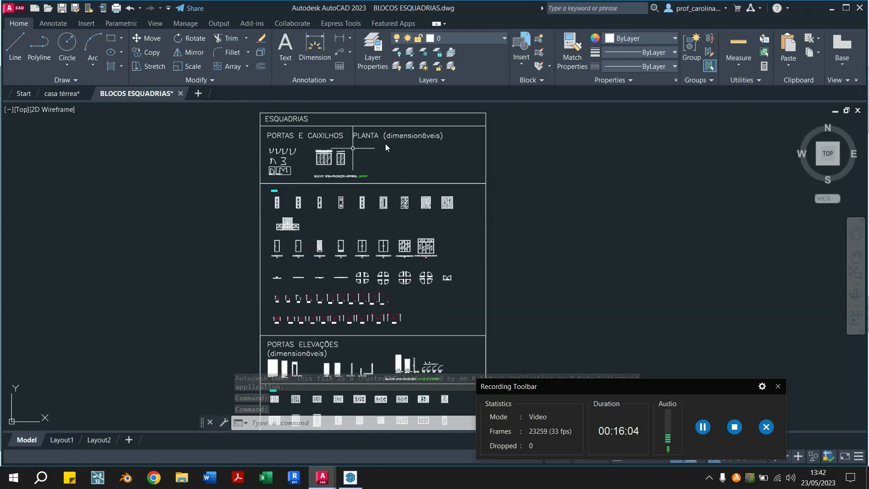
scroll(283, 241, up, 4)
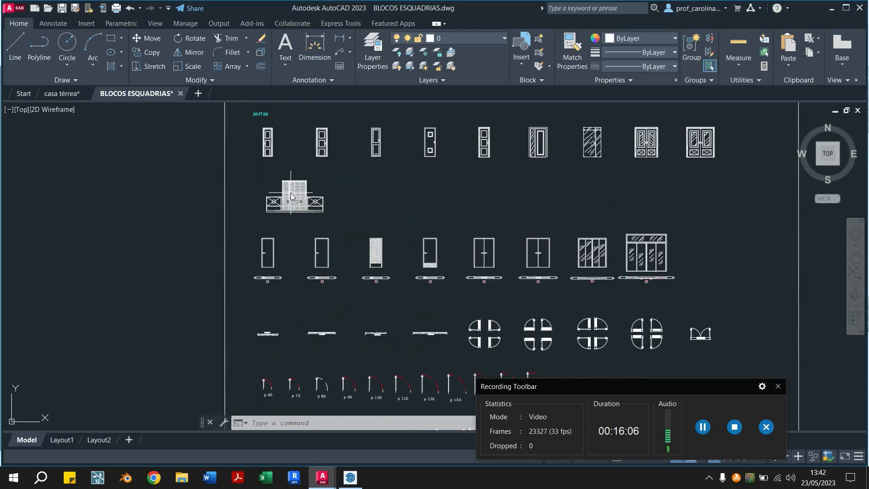
scroll(268, 247, up, 2)
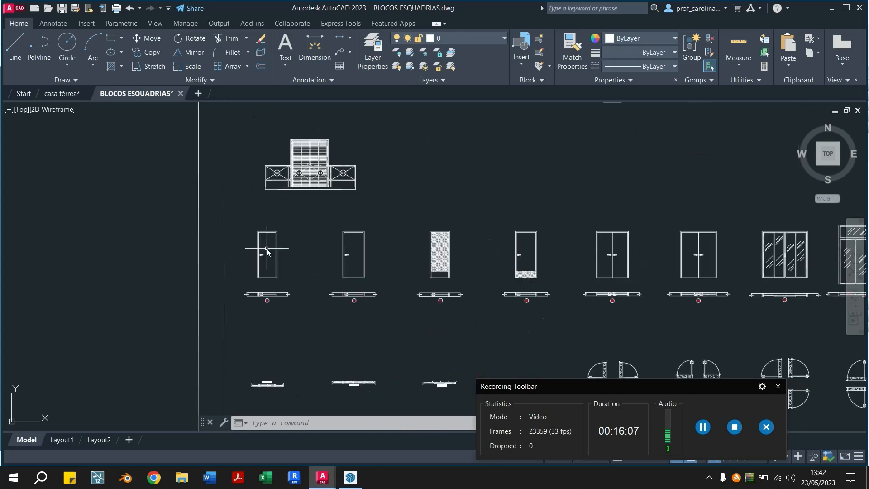
click(289, 220)
click(244, 281)
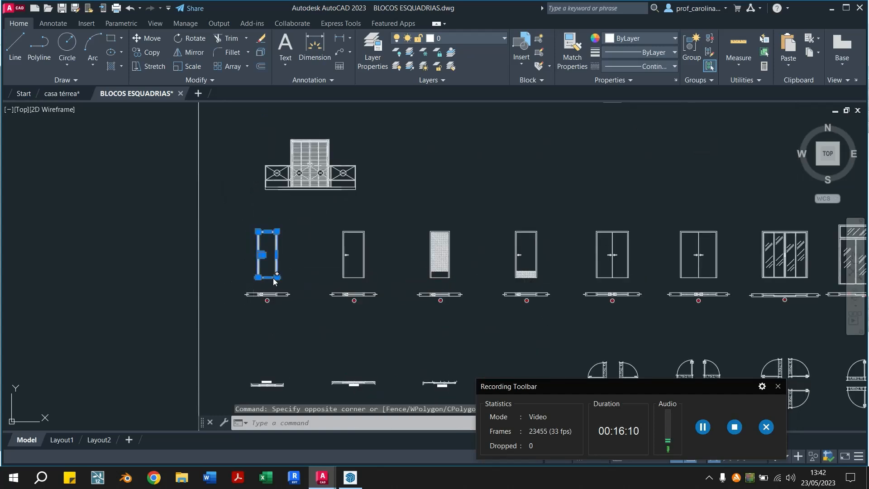
key(ctrl+c)
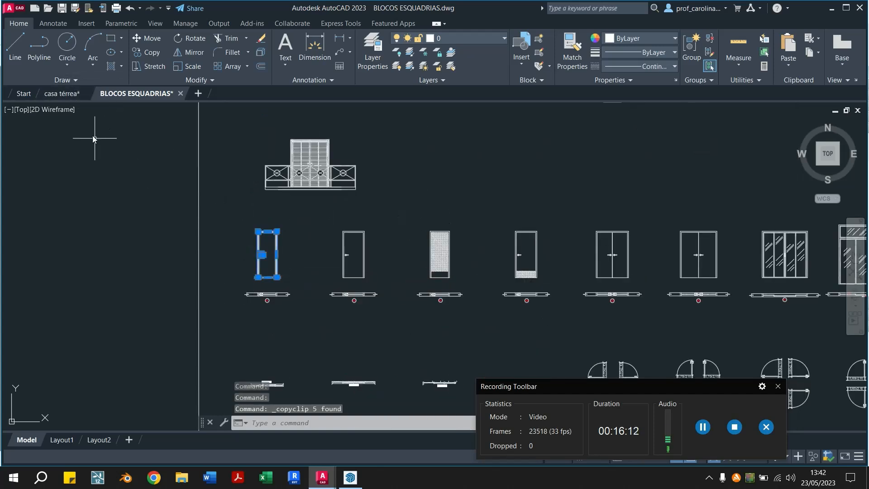
Paste the copied door elevation into the casa térrea drawing, in the empty space to the right of the new section
click(61, 95)
key(ctrl+v)
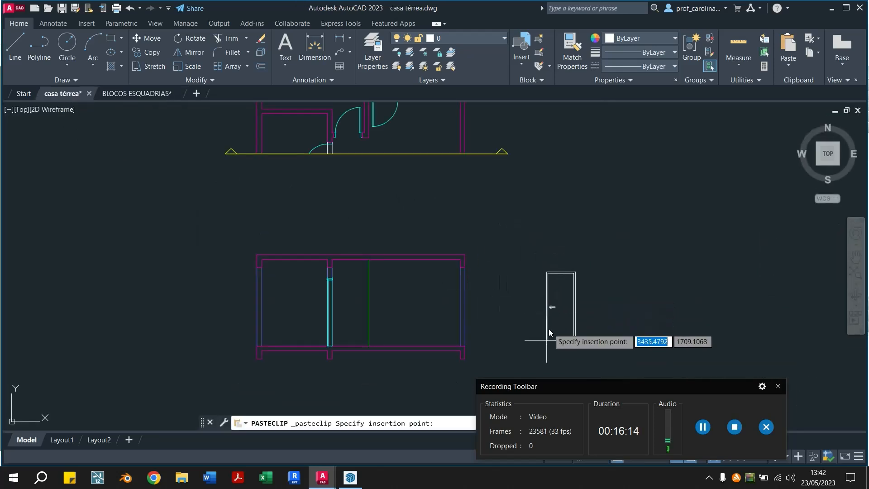
scroll(589, 304, down, 2)
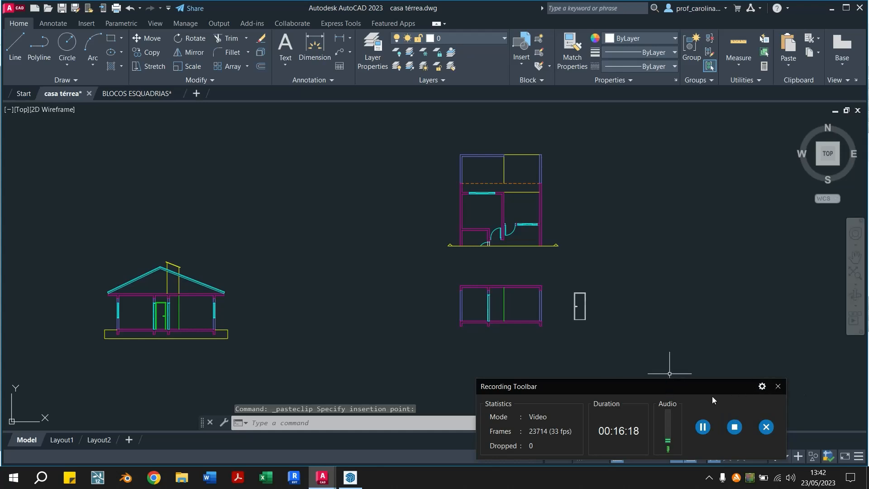
click(777, 386)
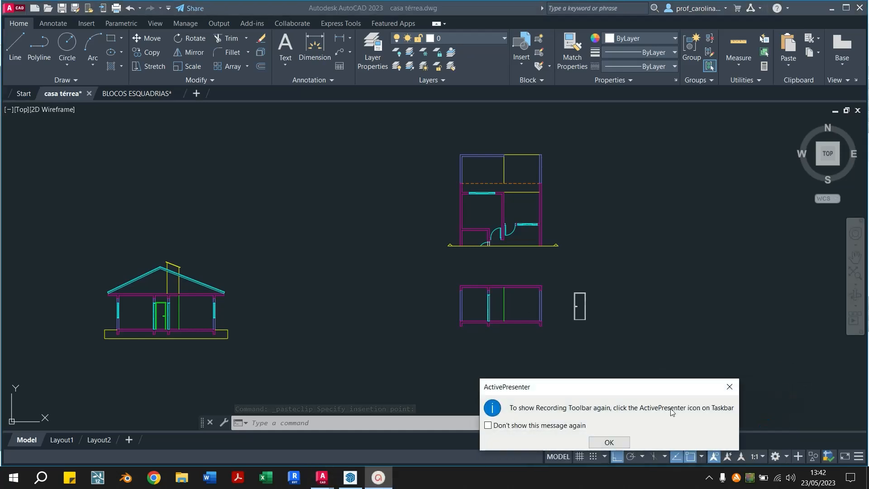
click(609, 442)
middle_drag(678, 264, 644, 257)
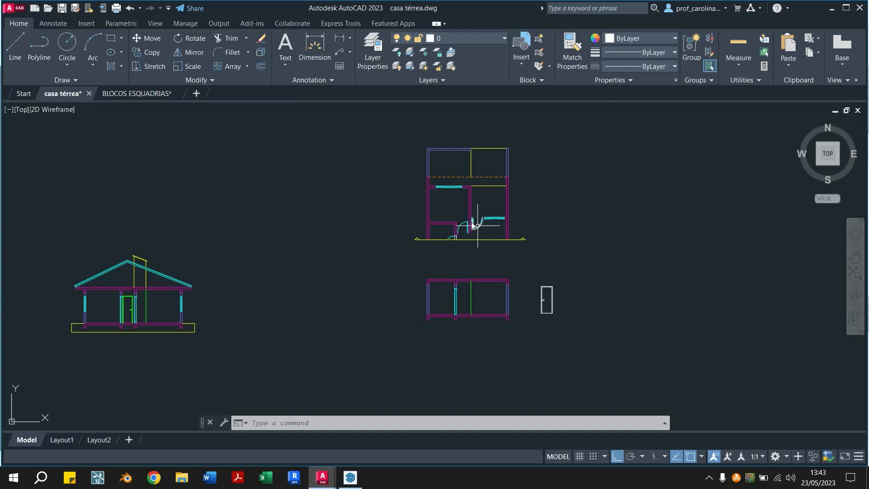
scroll(531, 322, up, 6)
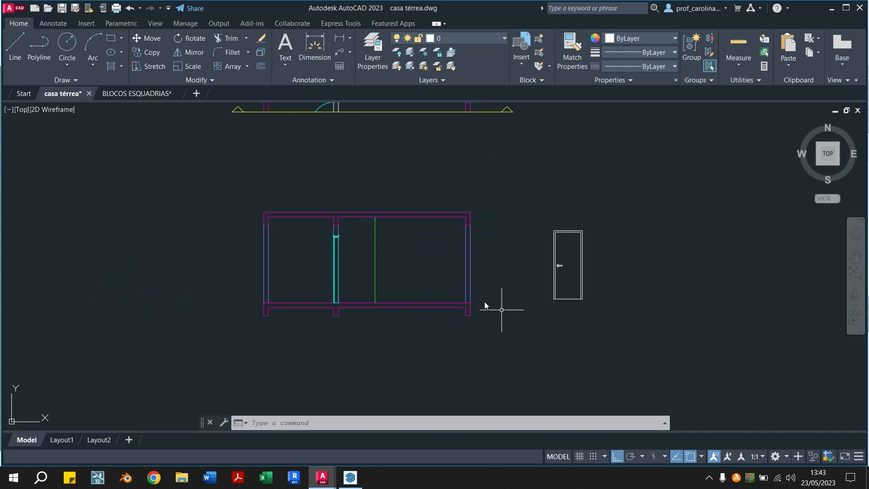
middle_drag(429, 286, 396, 345)
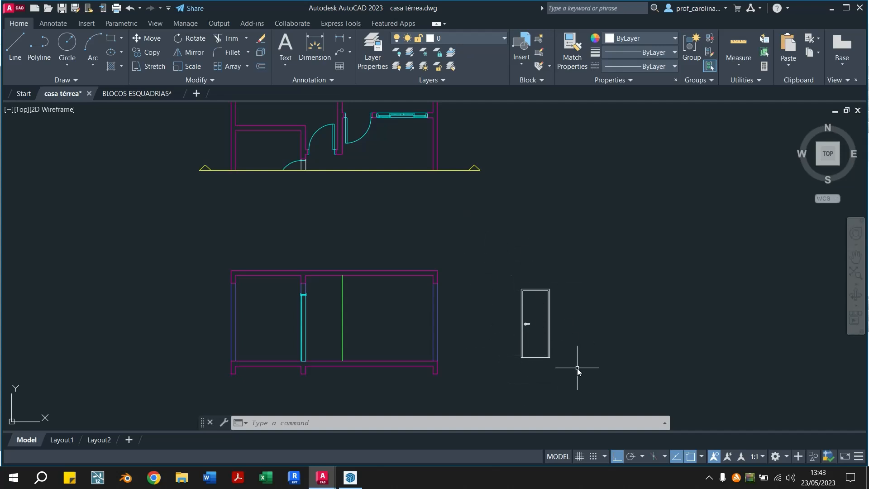
click(571, 257)
click(606, 323)
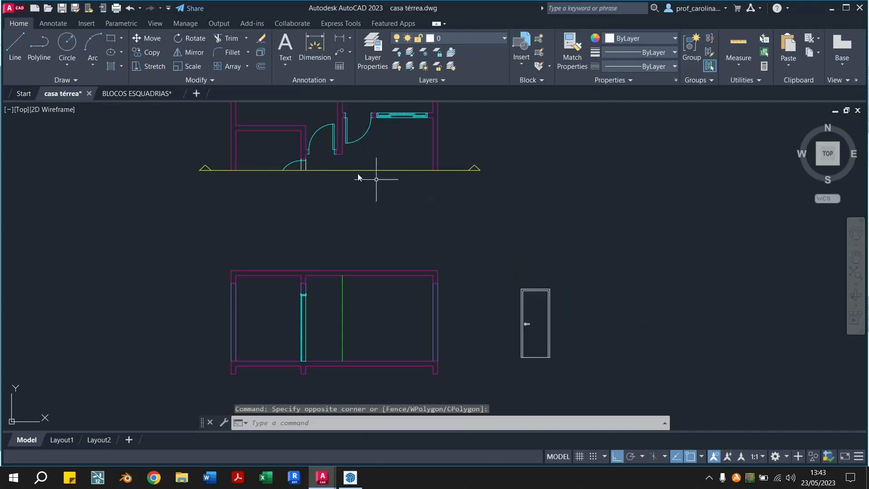
middle_drag(328, 141, 344, 159)
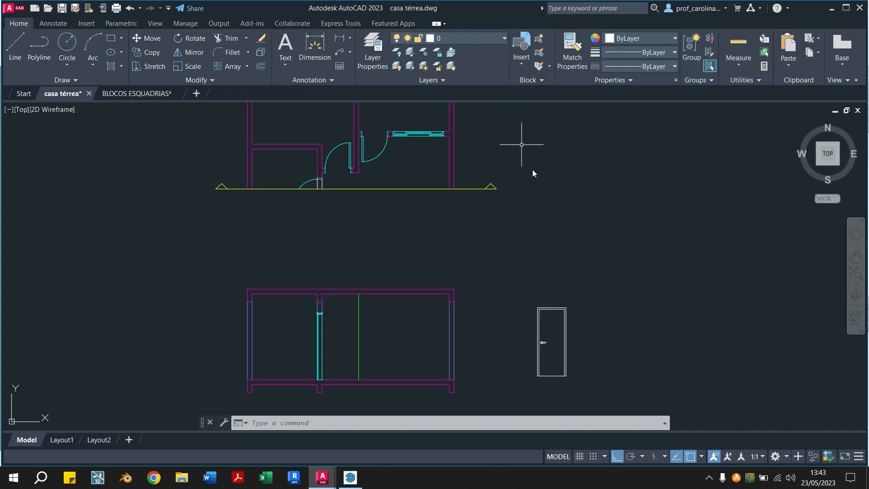
Mirror the pasted door elevation about a vertical line just beyond its hinge side, keeping the source objects
click(587, 297)
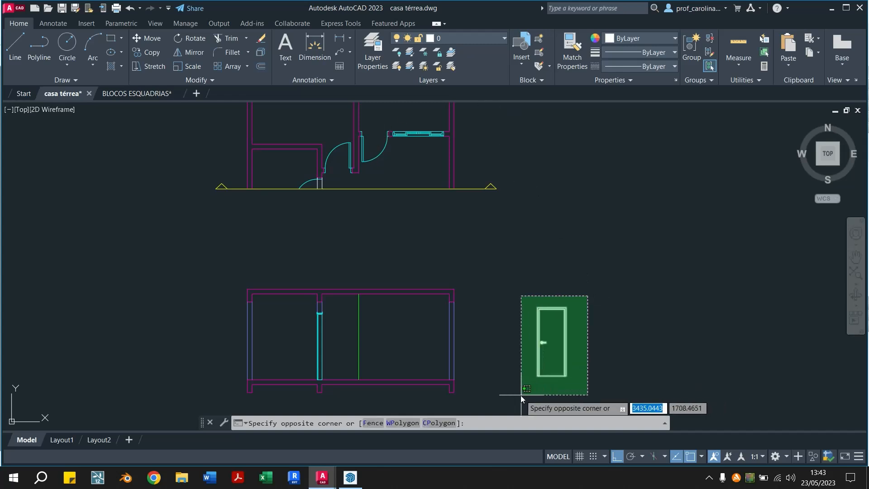
click(521, 395)
text(mi)
key(Return)
click(591, 386)
click(585, 245)
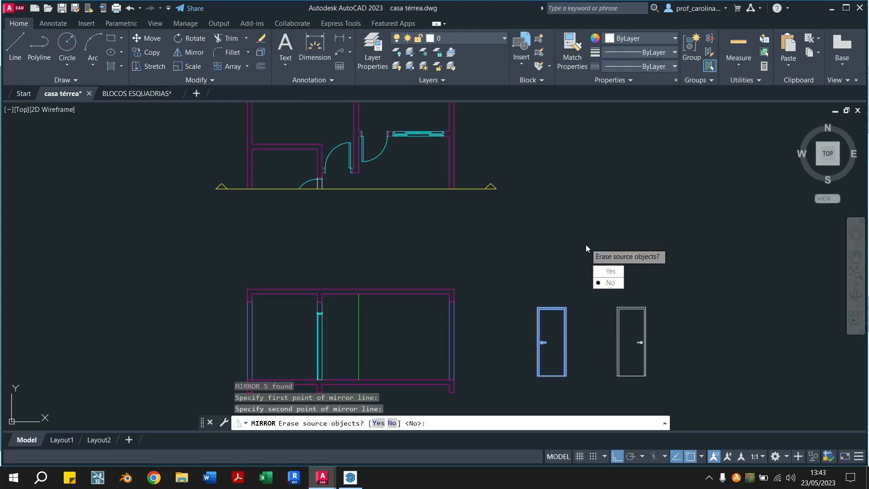
key(Return)
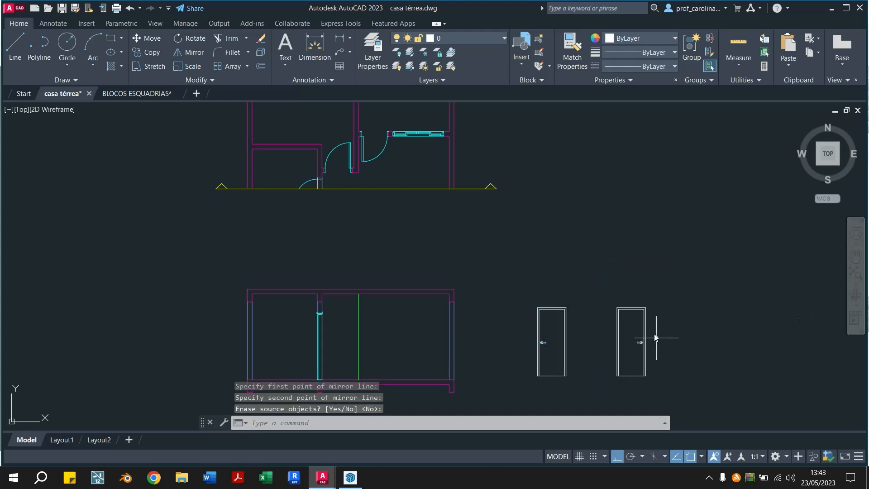
Erase the mirrored copy of the door elevation
click(683, 278)
click(604, 387)
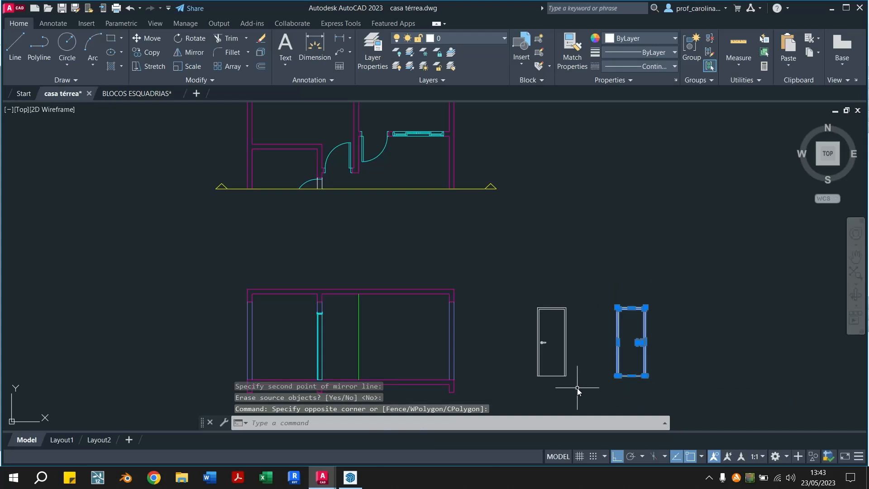
key(Delete)
middle_drag(479, 338, 461, 300)
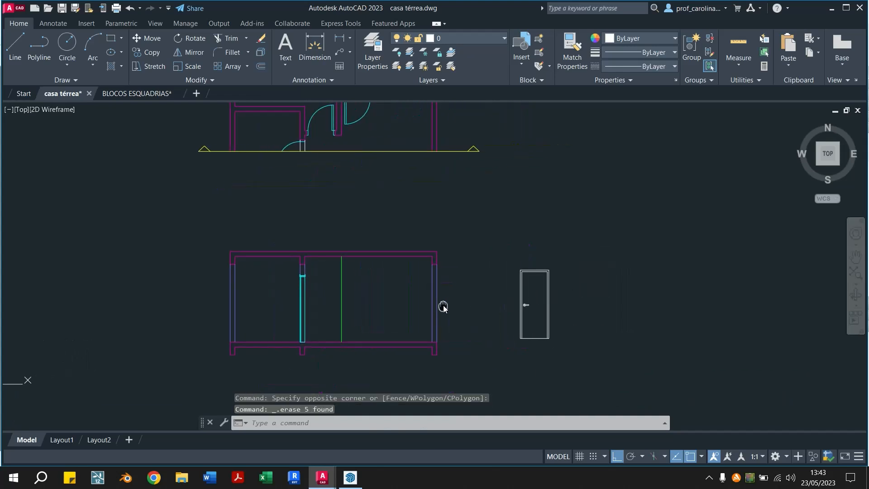
scroll(561, 328, up, 2)
scroll(528, 257, down, 2)
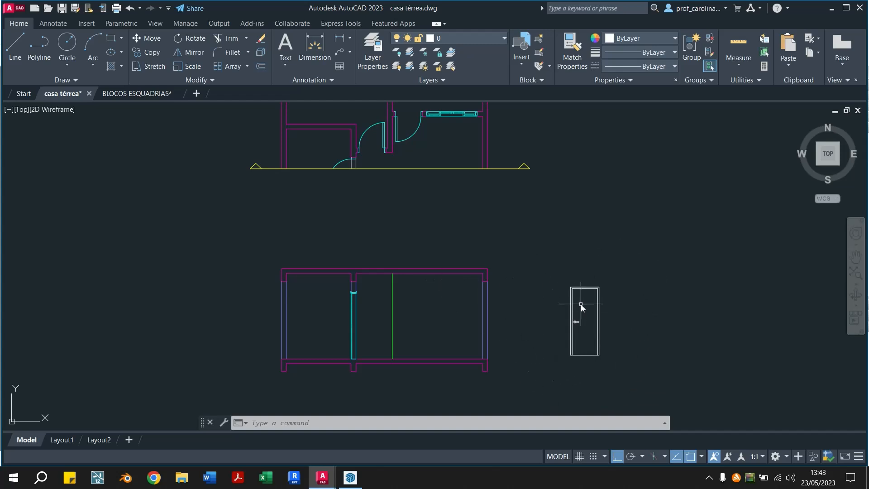
scroll(582, 357, up, 2)
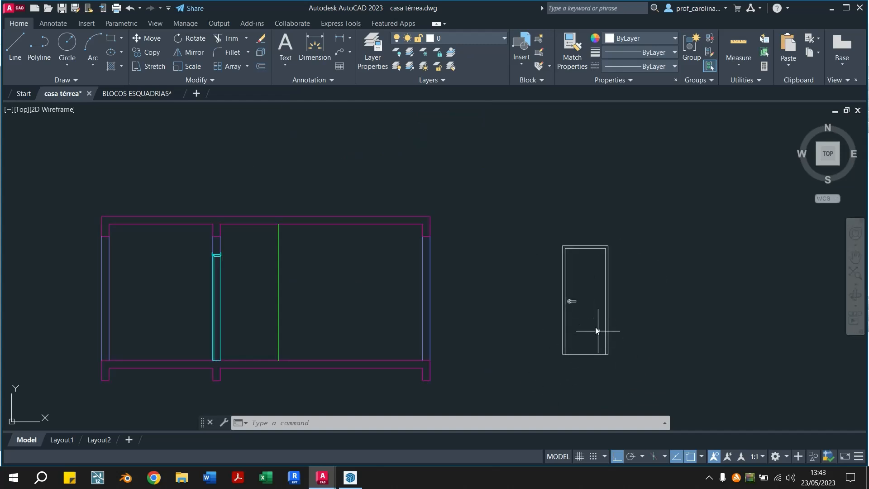
scroll(595, 327, down, 2)
scroll(586, 346, up, 2)
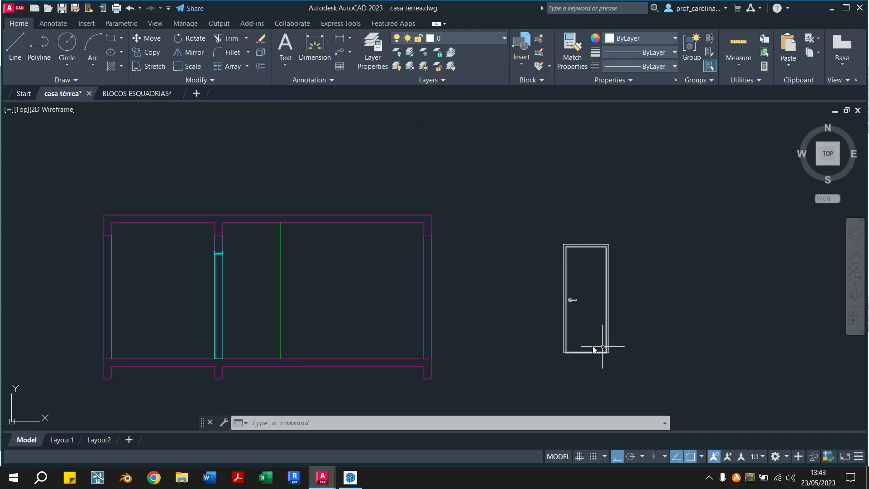
scroll(534, 247, down, 3)
scroll(464, 274, up, 1)
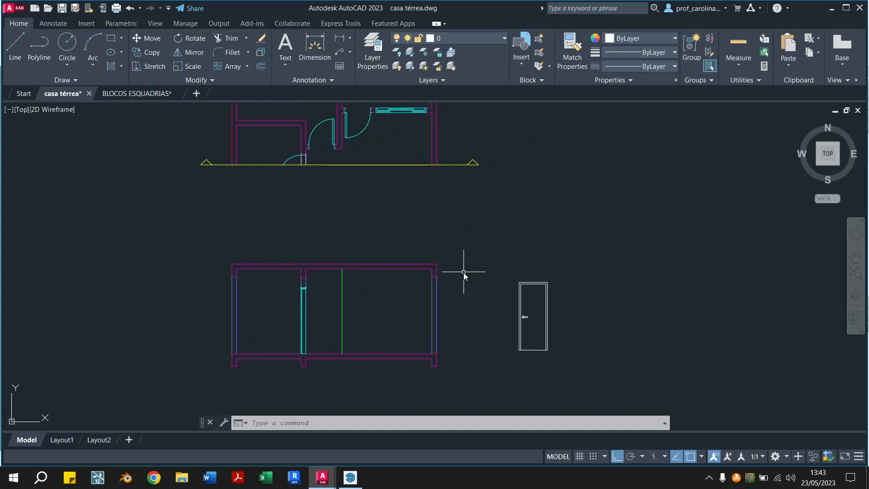
Draw a vertical guide line from the inner edge of the central door's right jamb in the plan down to the section's floor slab
text(l)
key(Return)
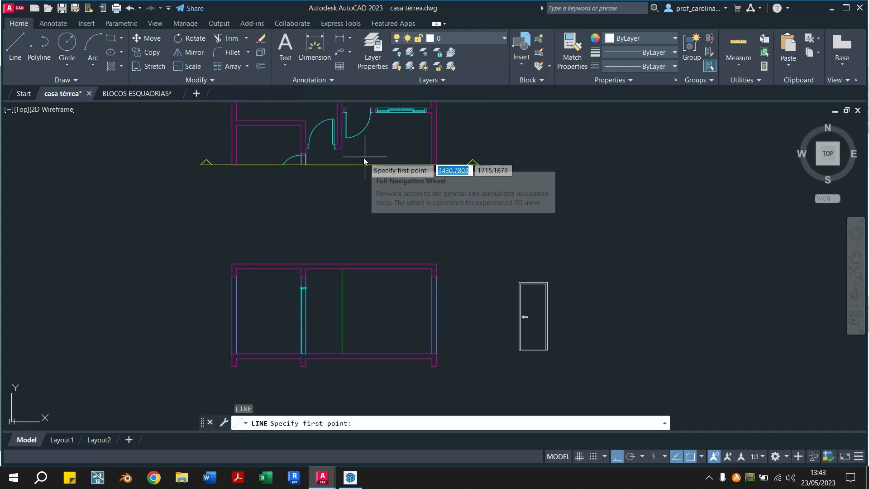
scroll(322, 191, up, 2)
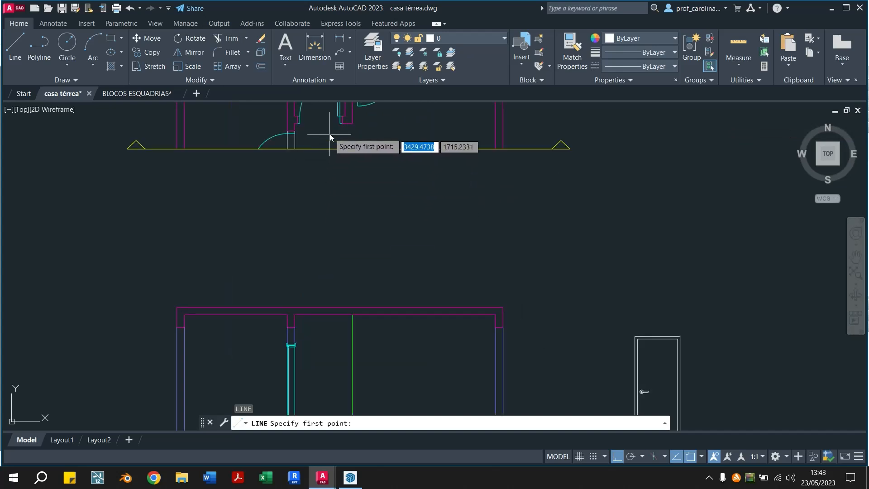
scroll(329, 133, up, 4)
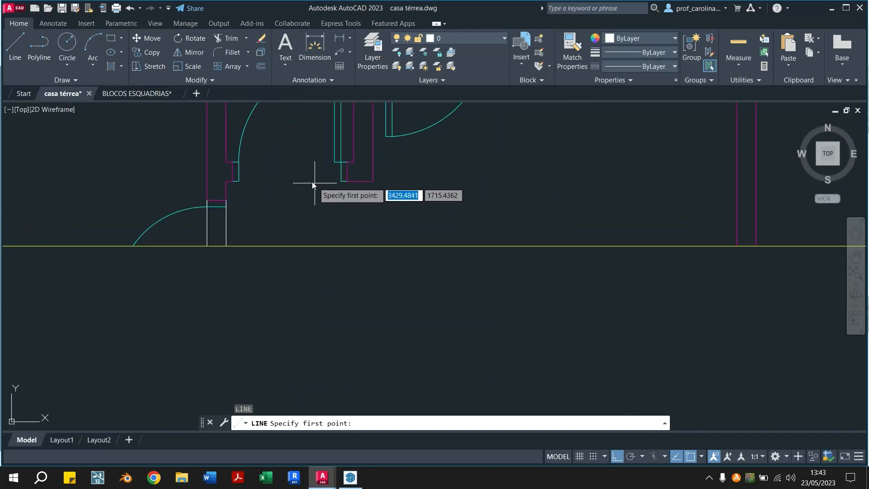
click(341, 181)
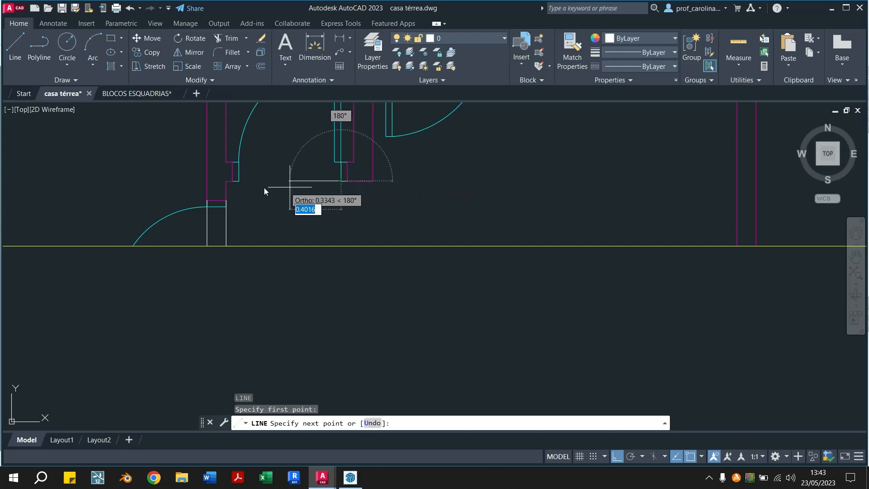
text(0.8)
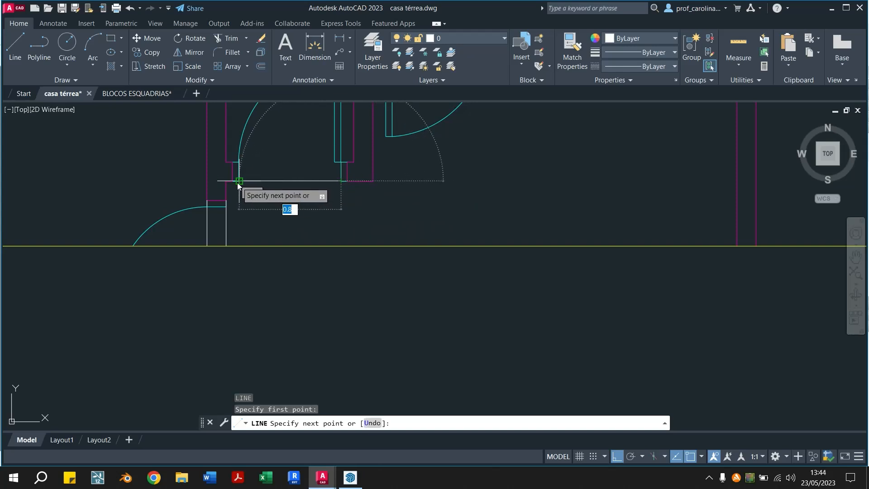
scroll(338, 206, down, 2)
scroll(340, 283, down, 2)
middle_drag(343, 329, 335, 116)
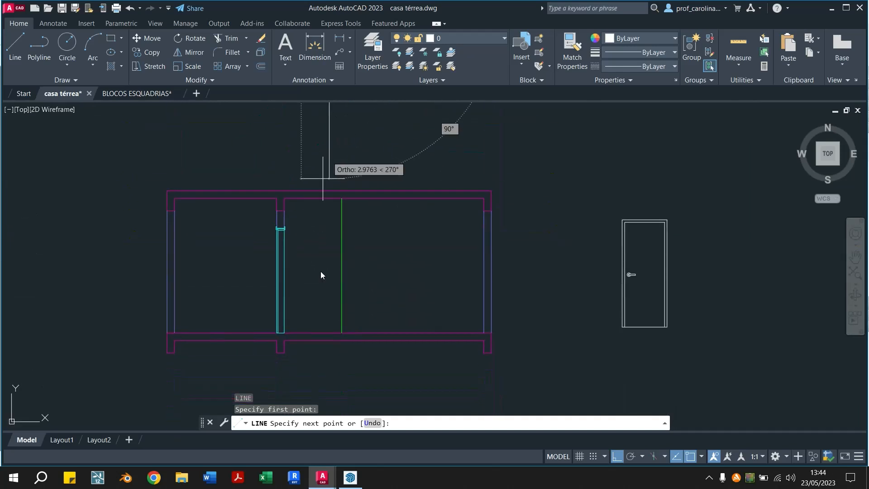
click(326, 332)
key(Escape)
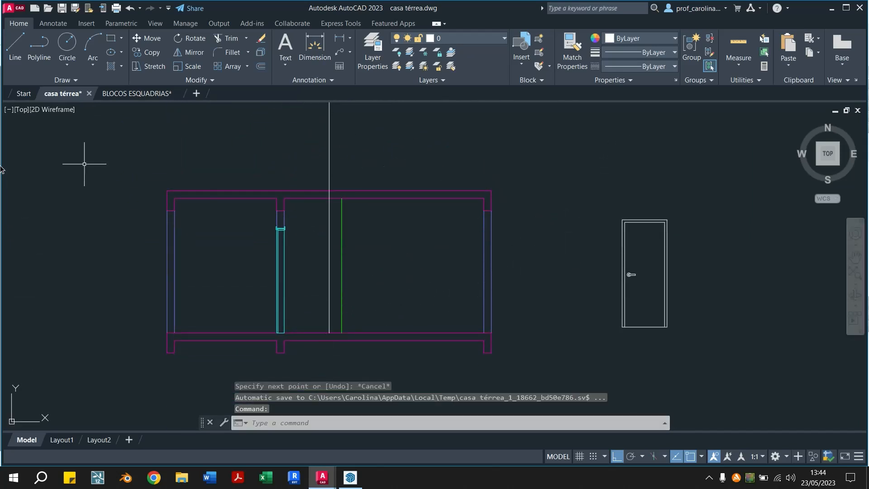
Match the properties of the whole door elevation to those of the green vertical wall-edge line in the section
click(688, 186)
click(598, 358)
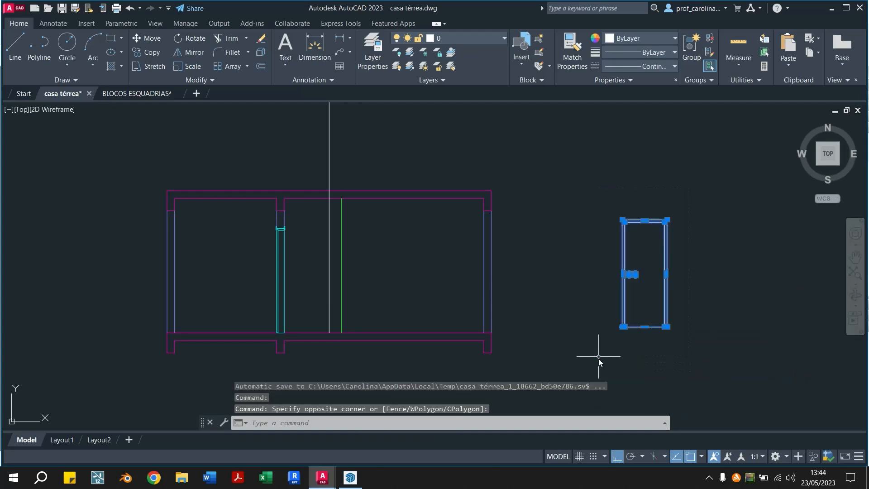
key(Escape)
click(572, 50)
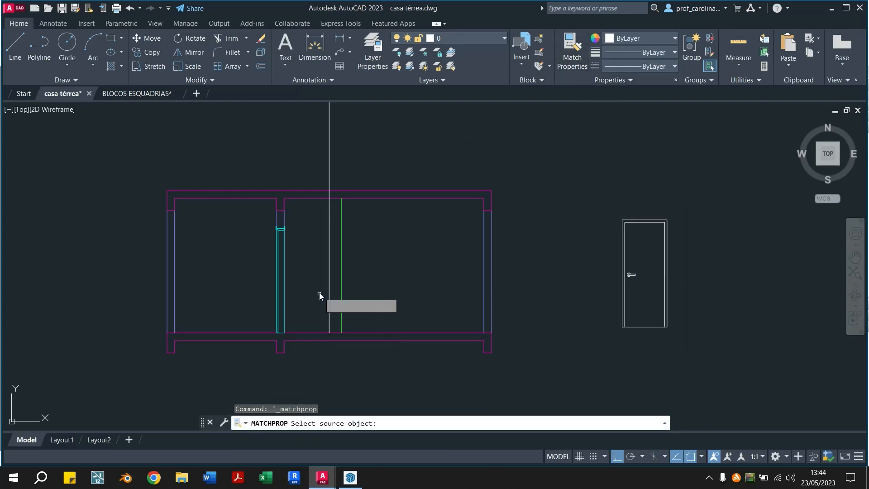
click(341, 281)
click(679, 186)
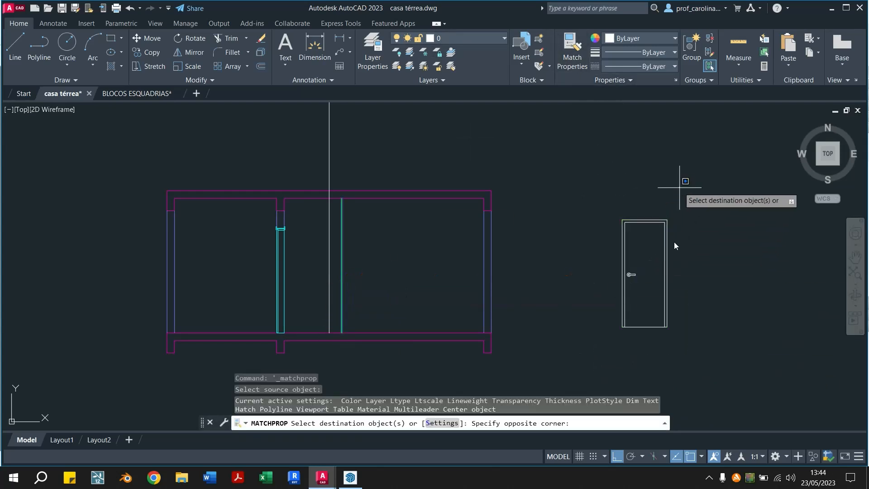
click(585, 359)
key(Escape)
key(Escape)
Move the door elevation so the inner foot of its right jamb meets the guide line at the section's floor slab
click(684, 191)
click(583, 372)
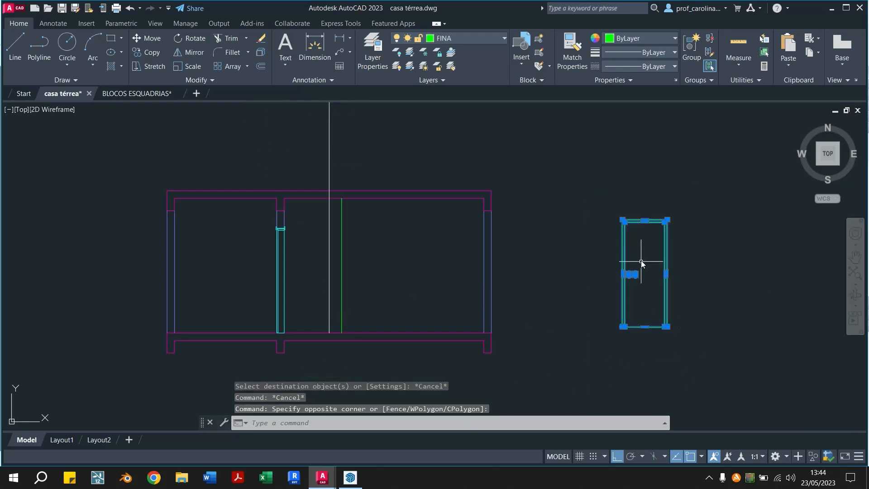
text(m)
key(Return)
scroll(656, 336, up, 5)
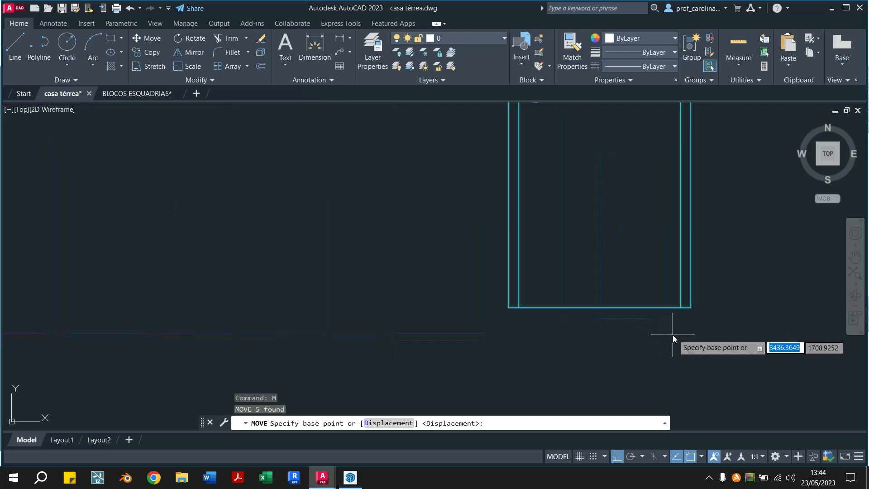
click(680, 308)
scroll(680, 309, down, 5)
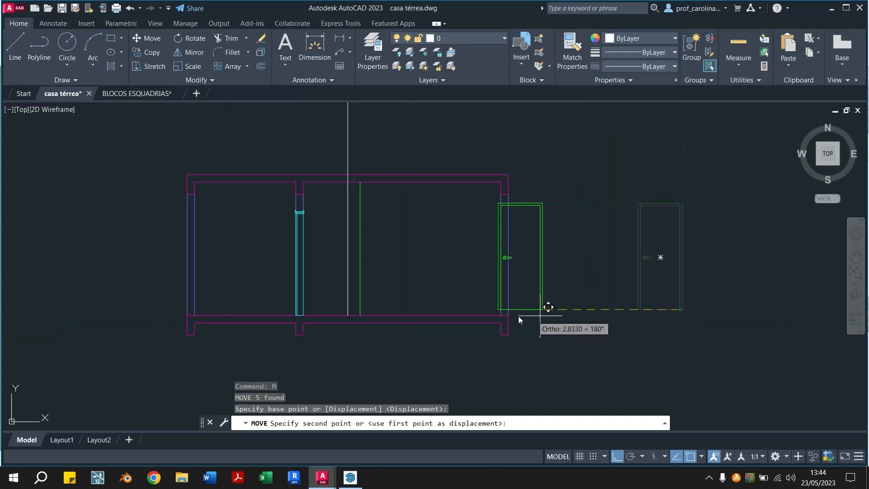
click(345, 315)
Erase the vertical guide line projected from the plan's door jamb
mouse_move(442, 322)
middle_down()
mouse_move(453, 315)
mouse_move(441, 235)
middle_up()
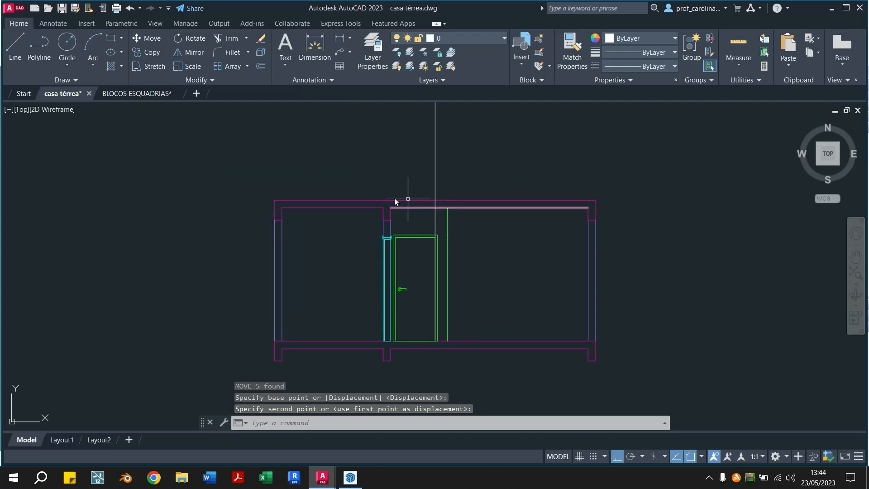
mouse_move(434, 199)
middle_down()
mouse_move(438, 264)
mouse_move(411, 466)
mouse_move(368, 203)
middle_up()
click(367, 185)
key(Delete)
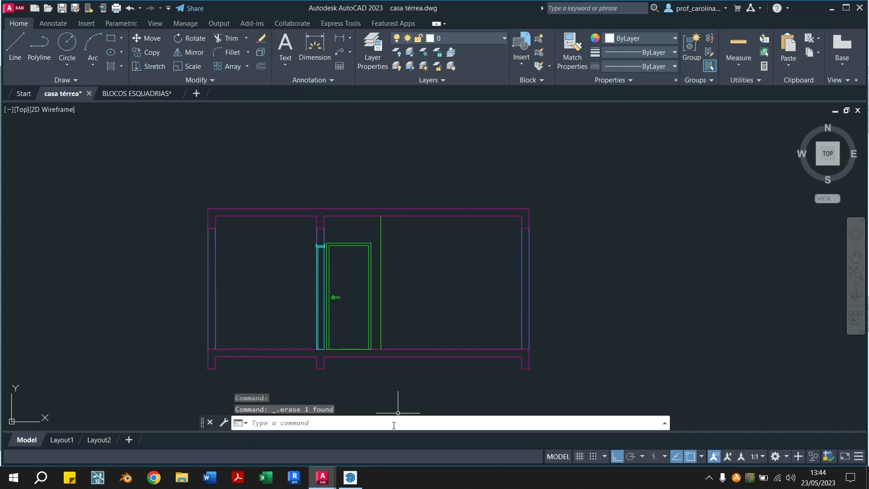
Explode the door elevation's outer and inner outlines and erase the bottom line lying on the floor slab
scroll(386, 281, down, 2)
middle_drag(384, 283, 371, 336)
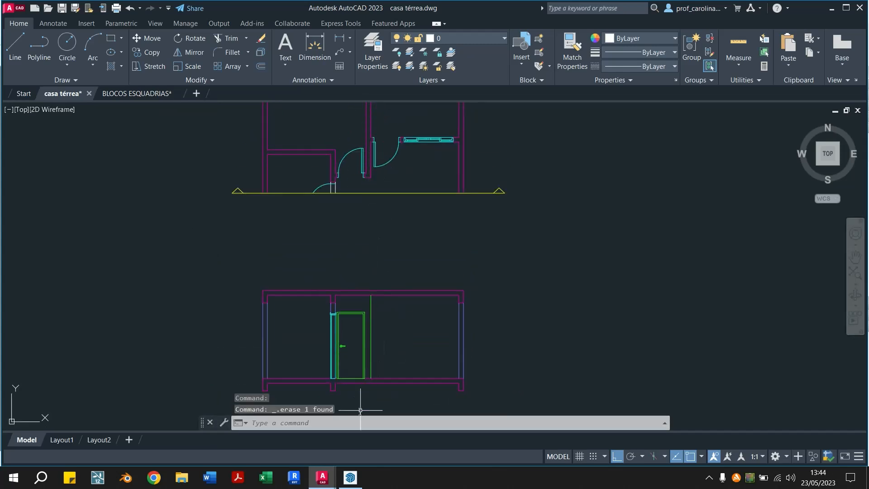
scroll(360, 409, up, 5)
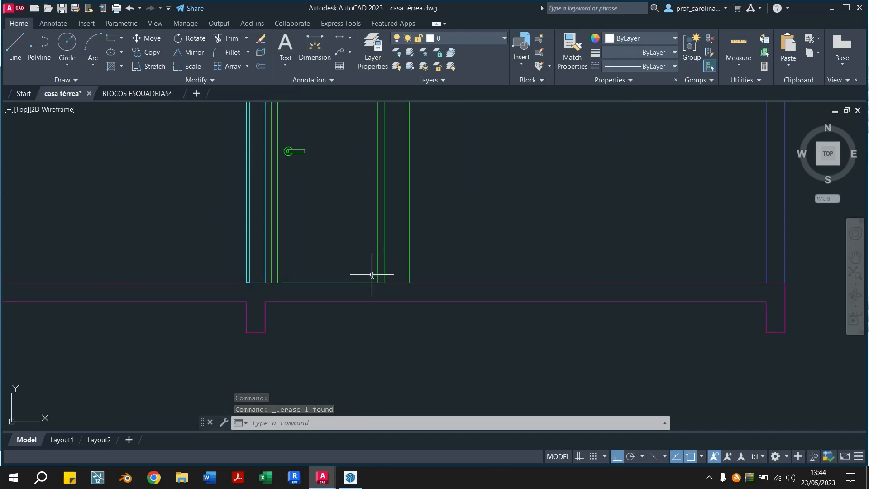
click(389, 257)
click(368, 267)
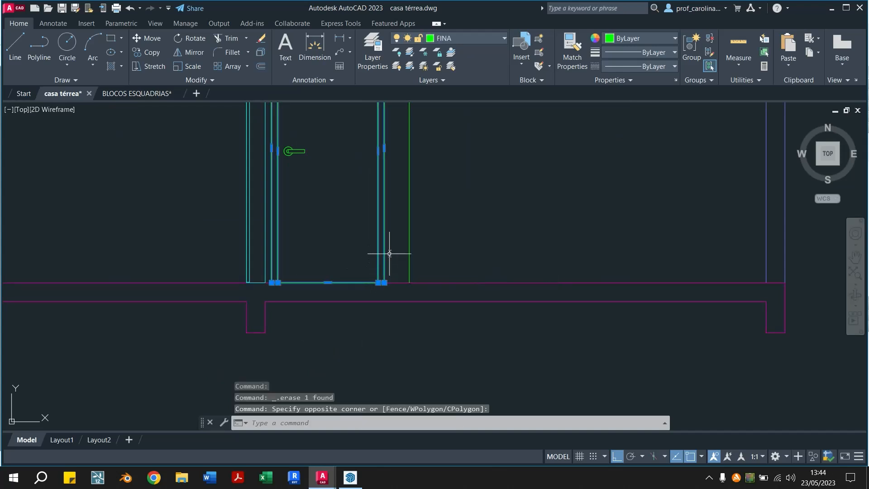
key(Return)
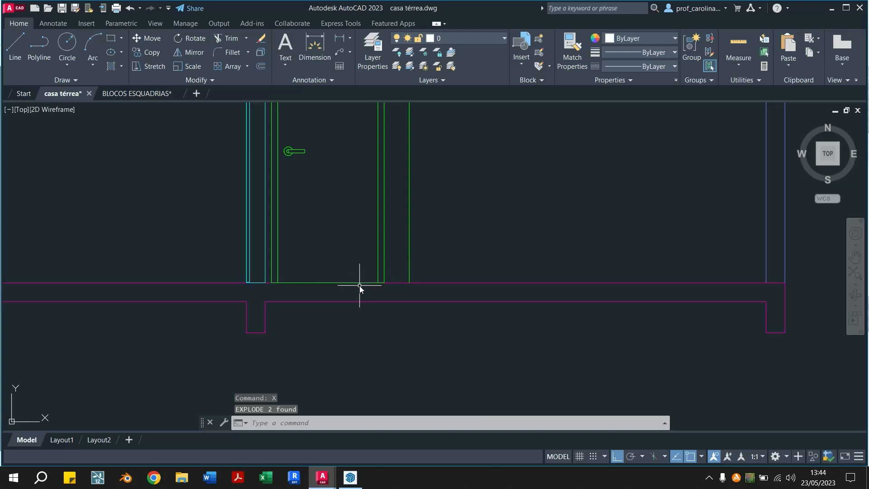
click(359, 283)
key(Delete)
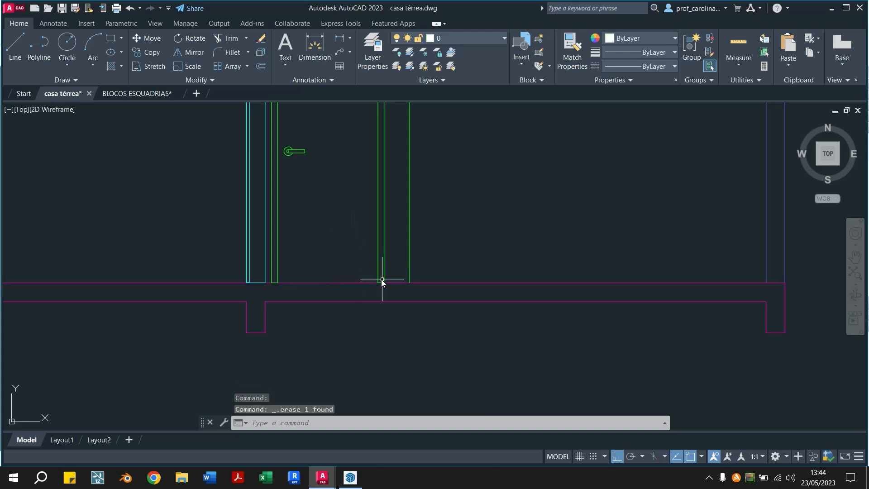
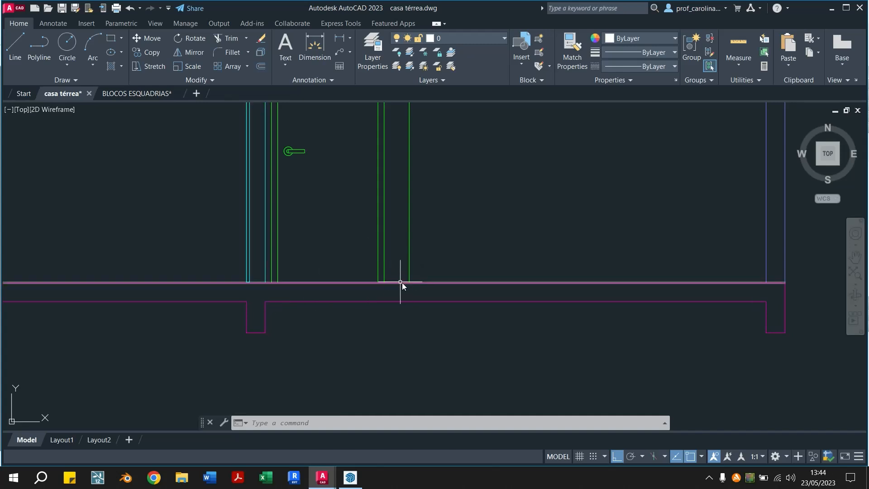
scroll(391, 278, down, 2)
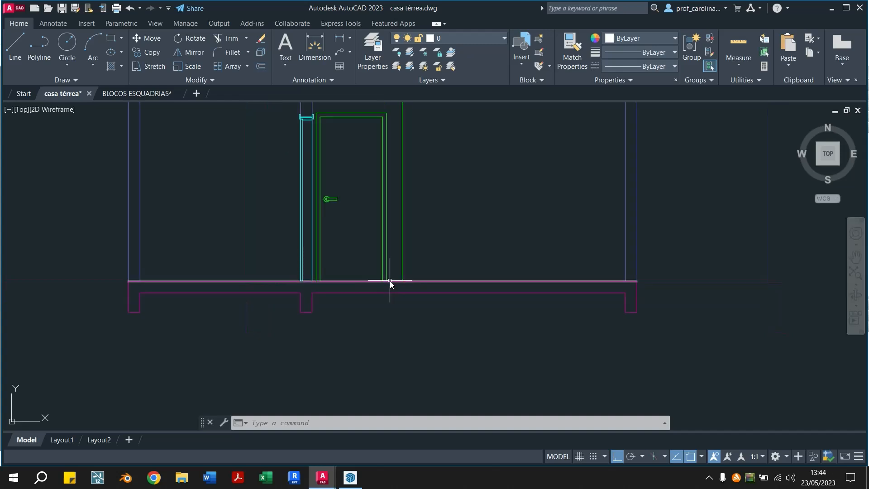
scroll(547, 252, up, 2)
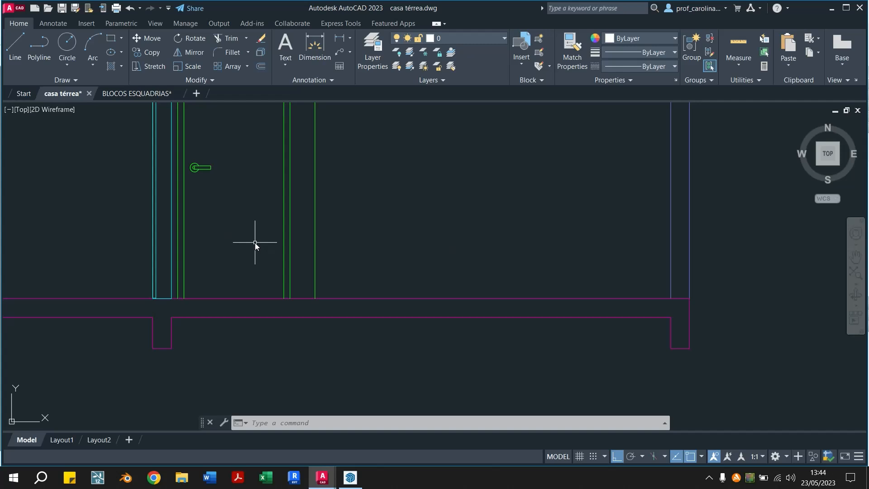
text(l)
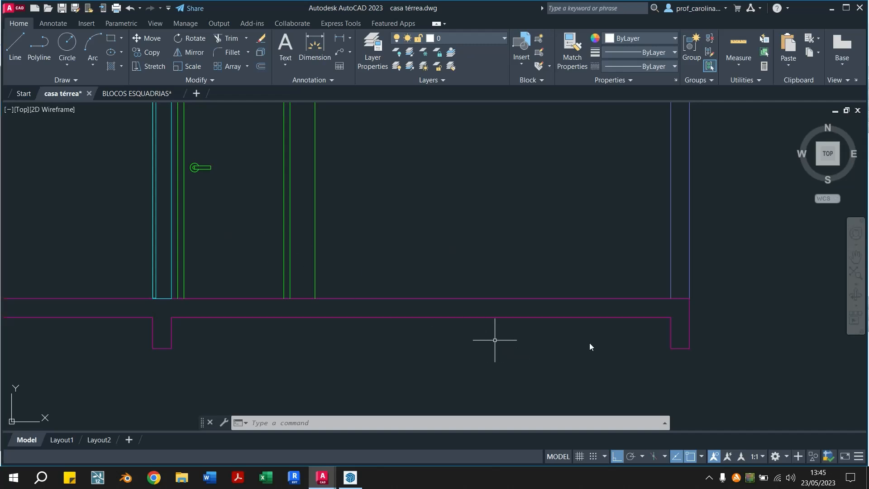
key(Return)
click(669, 317)
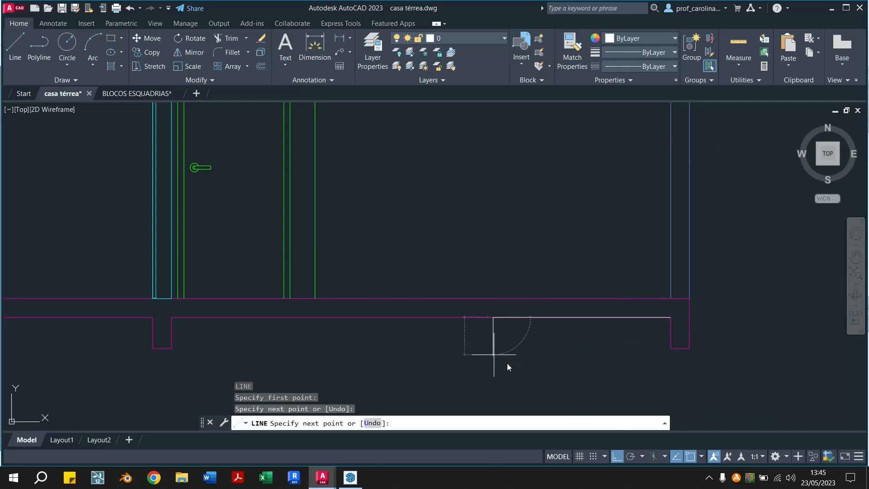
key(Escape)
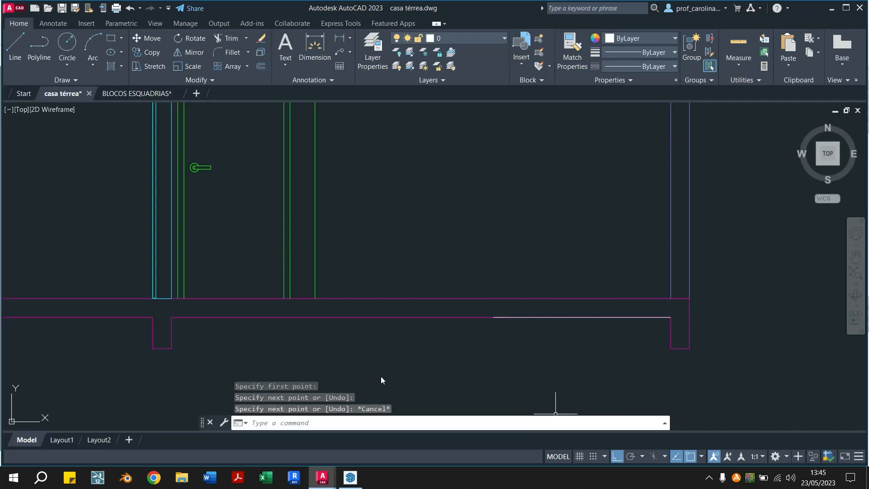
click(648, 319)
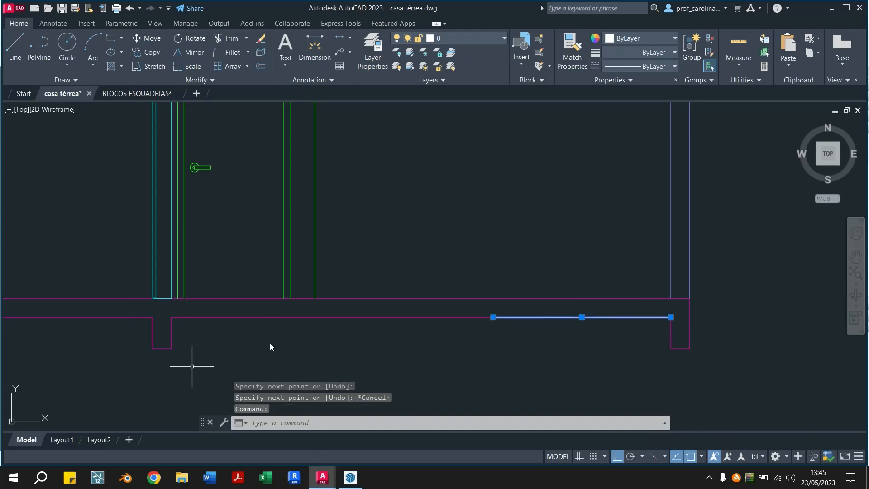
key(Delete)
middle_drag(425, 343, 445, 402)
scroll(445, 403, down, 3)
scroll(419, 394, up, 2)
mouse_move(359, 364)
middle_down()
mouse_move(335, 355)
mouse_move(320, 374)
middle_up()
scroll(324, 384, down, 3)
Undo the recent edits back to before the door elevation's outlines were exploded and their bottom line erased
key(ctrl+z)
key(ctrl+z)
key(ctrl+z)
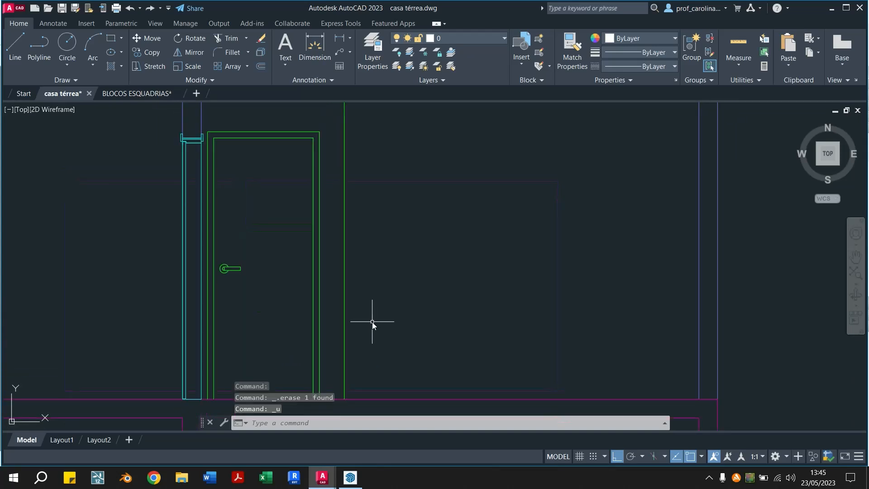
key(ctrl+z)
key(ctrl+z)
key(ctrl+z)
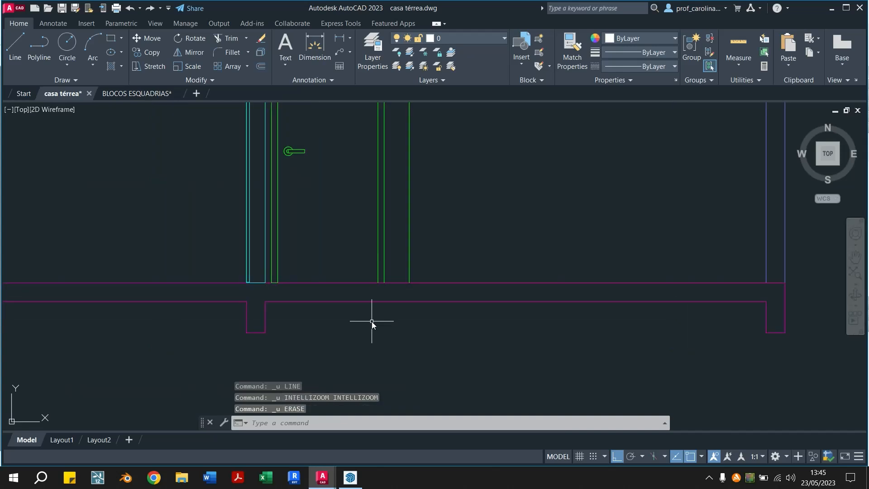
key(Escape)
key(Escape)
scroll(387, 320, down, 3)
middle_drag(376, 339, 271, 349)
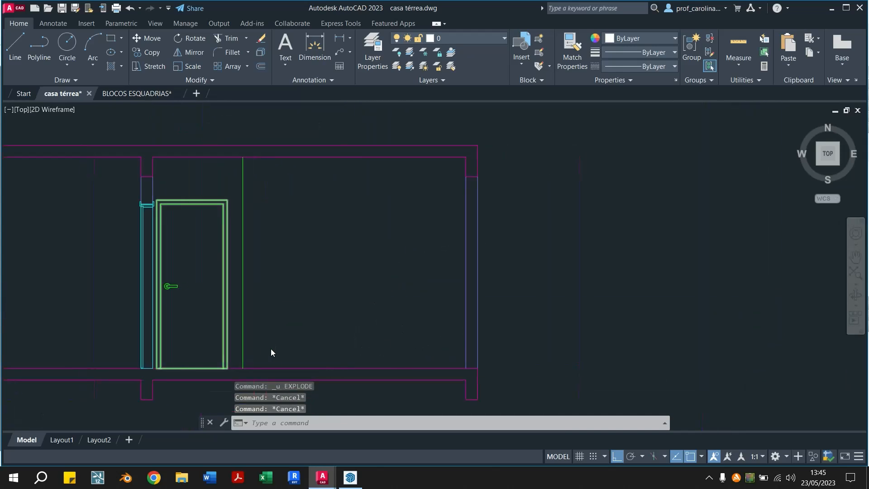
middle_drag(237, 283, 296, 272)
click(282, 180)
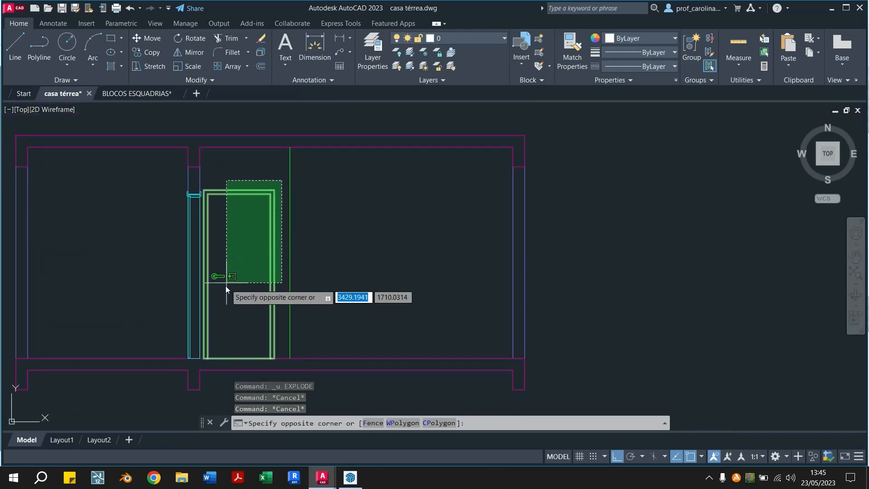
click(204, 313)
key(Escape)
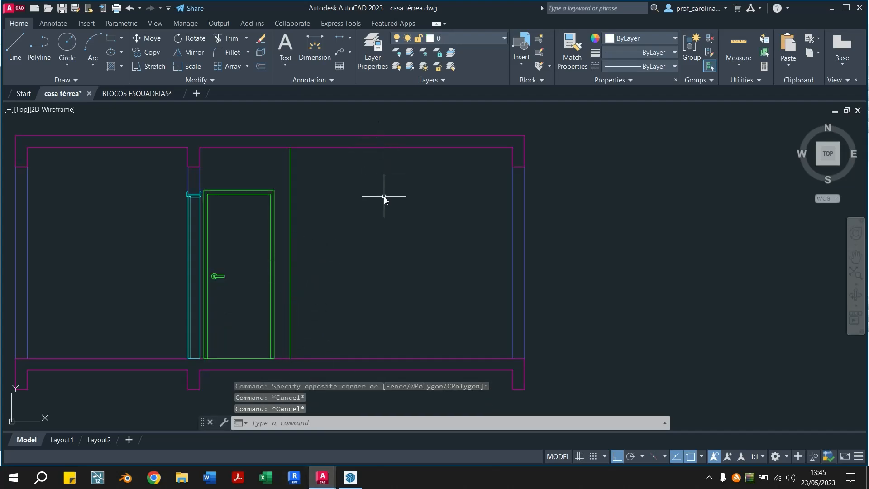
key(ctrl+z)
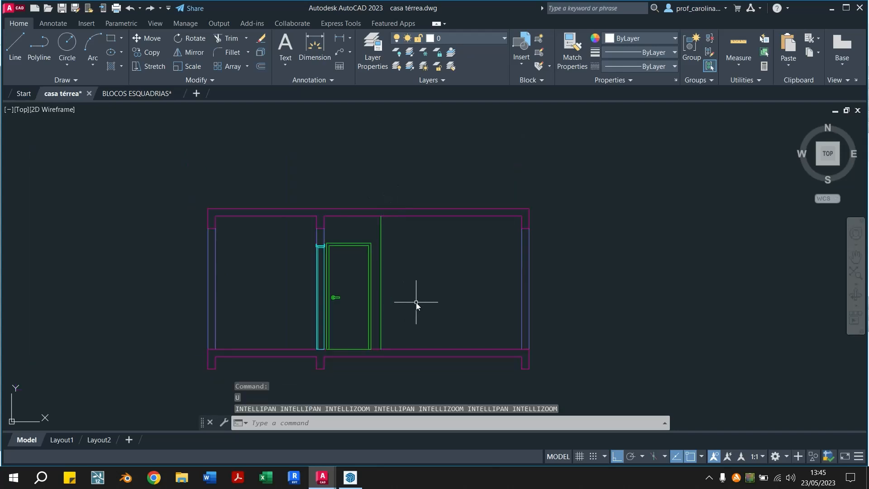
Draw a vertical guide line from the right jamb of the door beside the window in the plan down to the section's floor slab
text(l)
key(Return)
middle_drag(497, 248, 367, 205)
scroll(322, 190, up, 4)
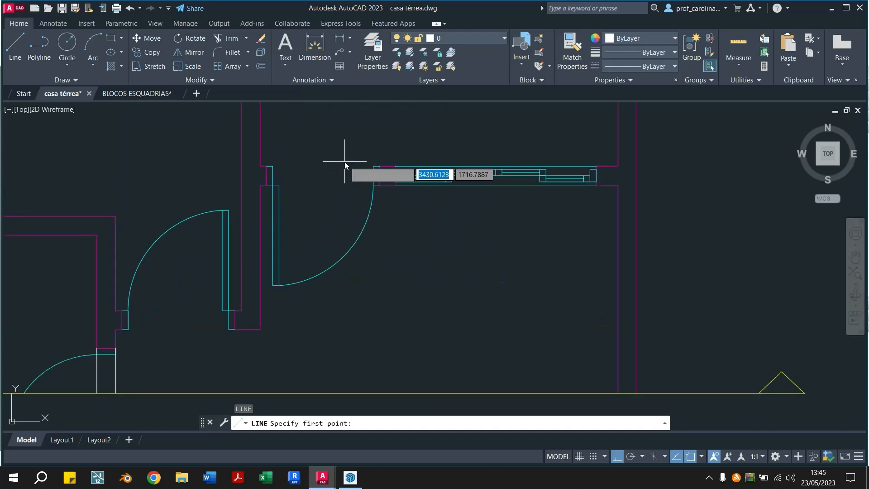
scroll(366, 172, up, 2)
click(378, 194)
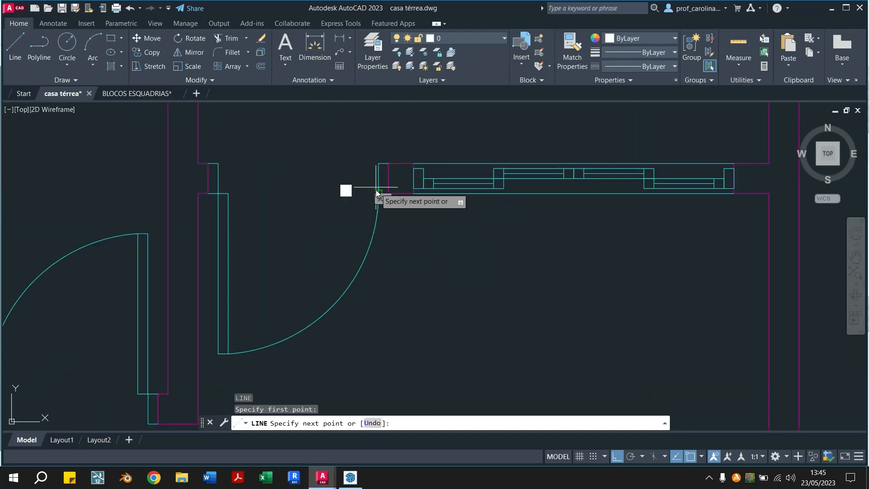
scroll(383, 213, down, 6)
middle_drag(383, 351, 356, 296)
scroll(350, 161, up, 8)
middle_drag(369, 215, 442, 345)
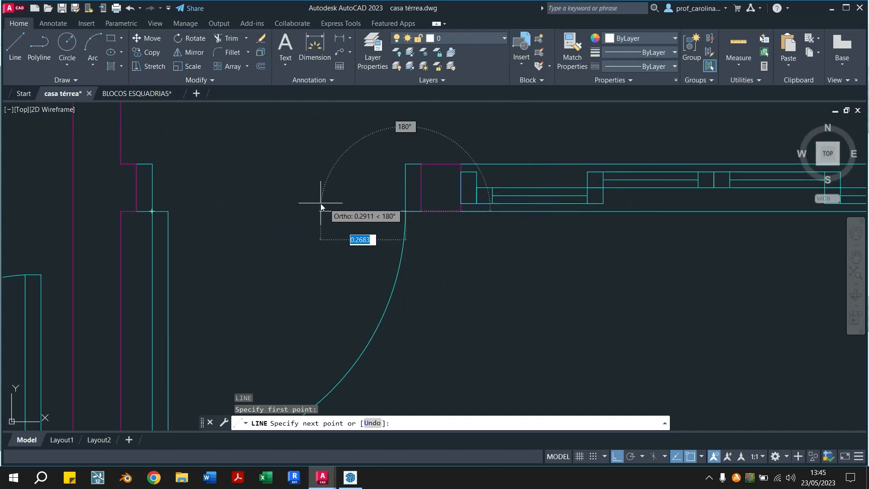
scroll(377, 335, down, 1)
scroll(348, 325, down, 1)
middle_drag(369, 362, 347, 181)
middle_drag(349, 309, 351, 139)
scroll(351, 163, down, 2)
middle_drag(361, 328, 363, 222)
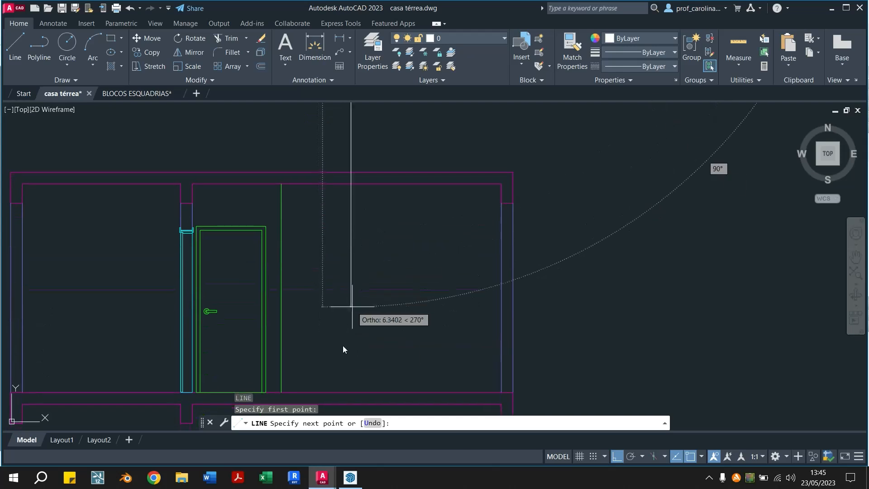
key(Escape)
key(Escape)
Mirror the green door elevation about a vertical axis to its right, keeping the source objects
middle_drag(329, 294, 386, 250)
click(334, 163)
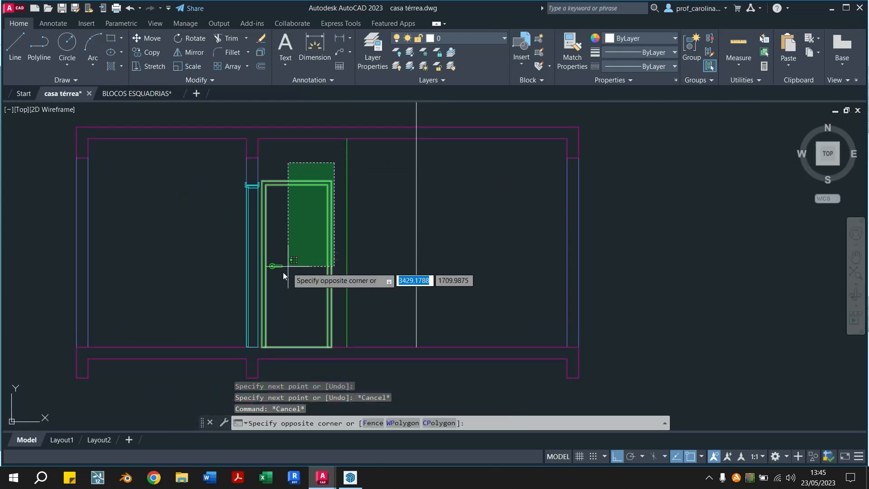
click(264, 288)
text(mi)
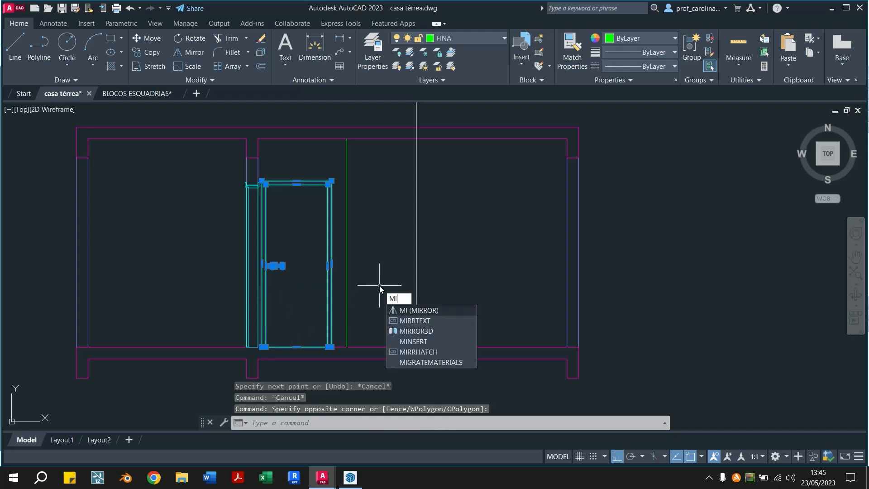
key(Return)
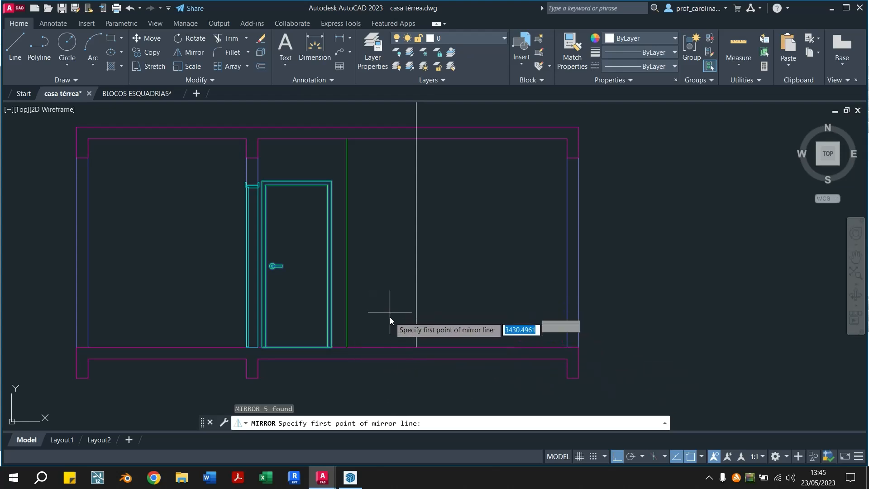
click(390, 330)
click(379, 178)
text(n)
key(Return)
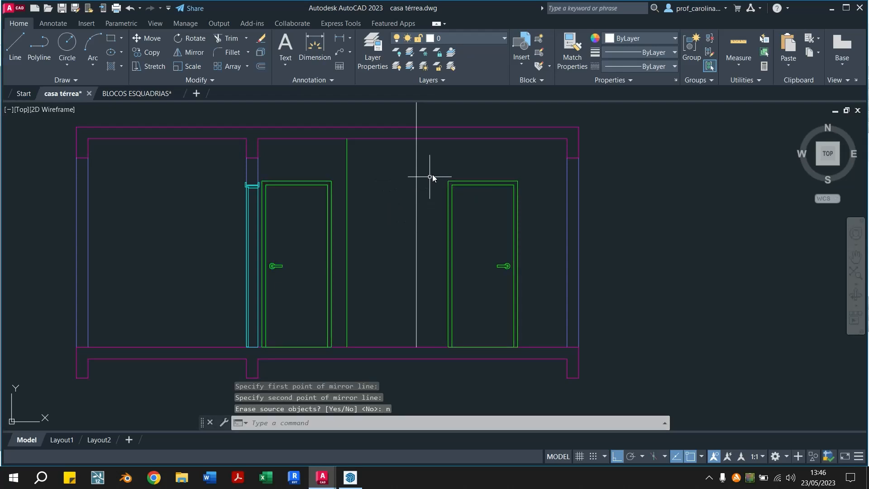
Move the mirrored door elevation so the inner foot of its right jamb meets the guide line at the floor slab
click(435, 160)
click(529, 376)
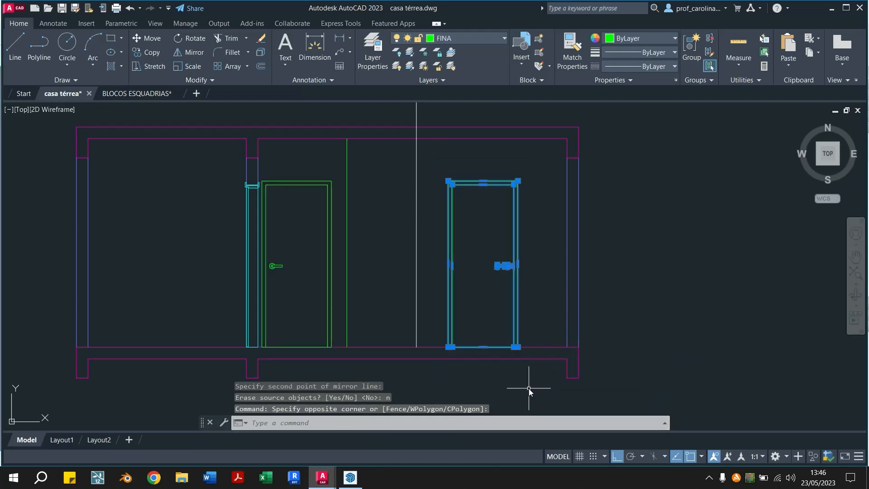
text(m)
key(Return)
scroll(526, 377, up, 4)
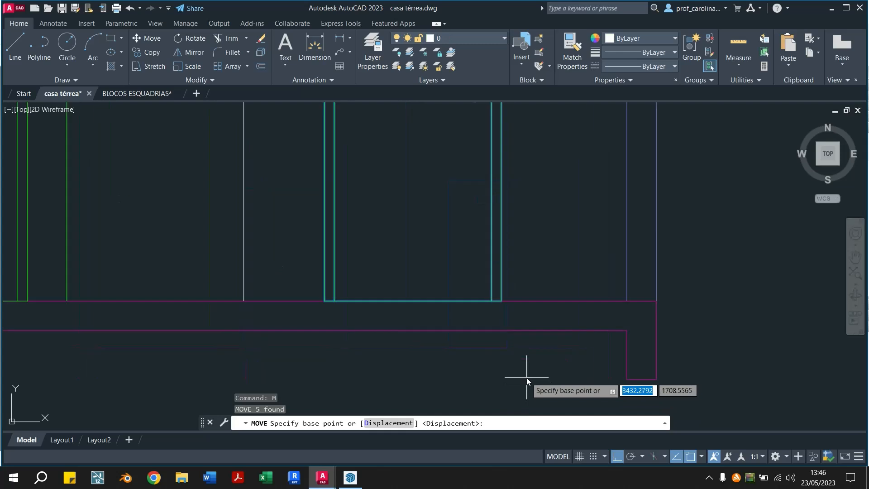
click(492, 301)
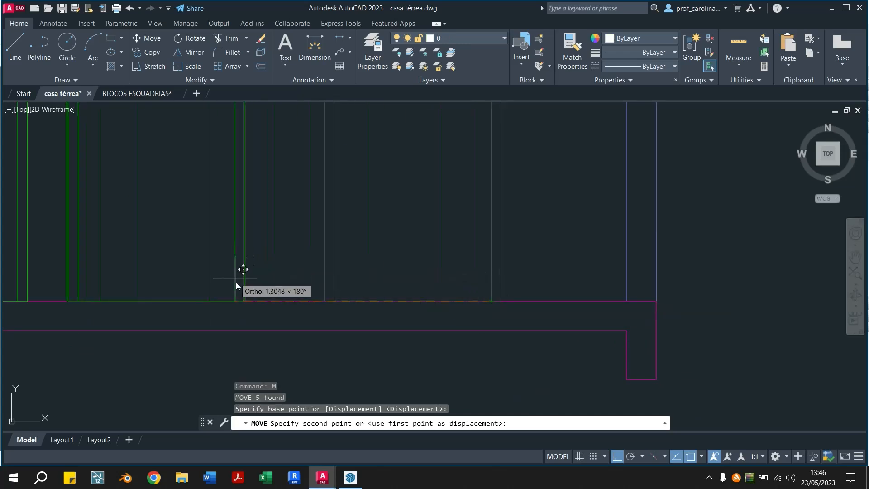
click(241, 300)
scroll(242, 272, down, 3)
middle_drag(243, 268, 319, 395)
middle_drag(317, 347, 324, 222)
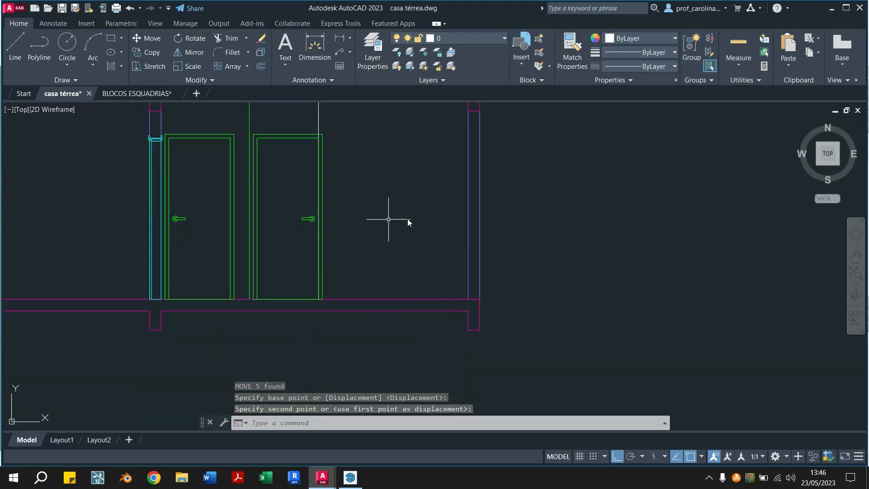
Erase the vertical guide line projected from the plan's door jamb through the mirrored door
scroll(364, 277, down, 3)
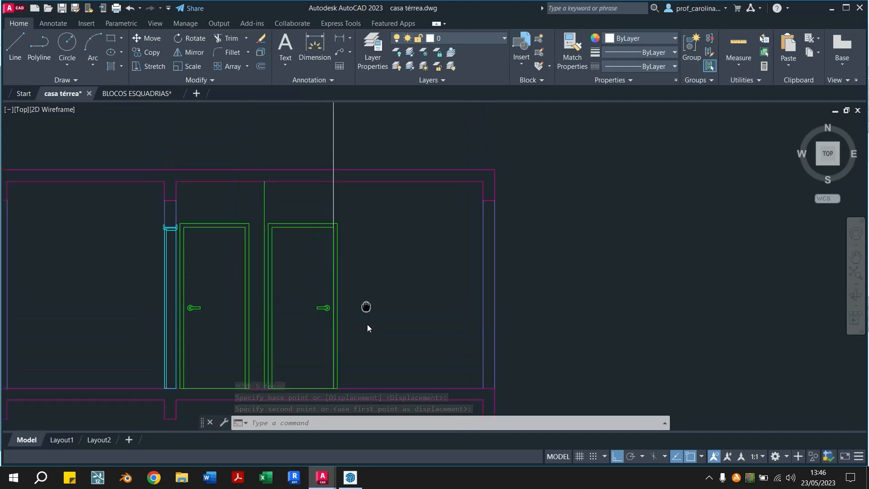
scroll(348, 163, up, 2)
scroll(348, 164, up, 4)
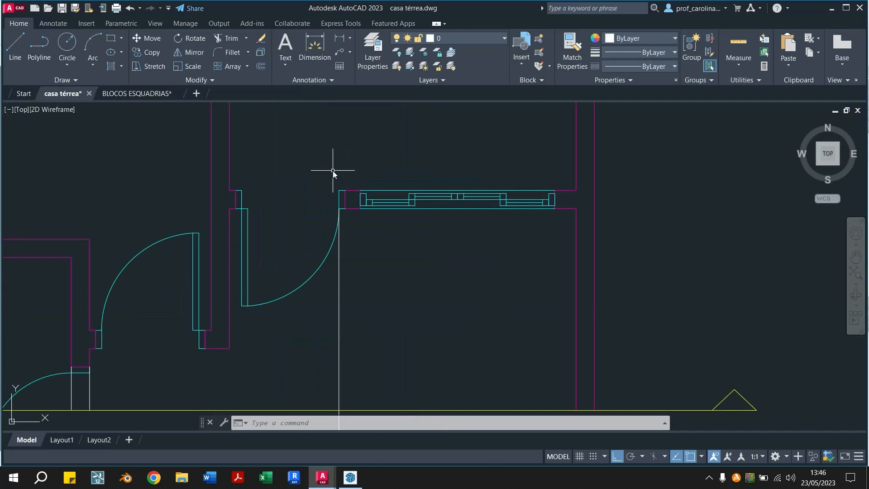
scroll(352, 398, down, 4)
mouse_move(351, 394)
middle_down()
mouse_move(353, 128)
mouse_move(344, 97)
middle_up()
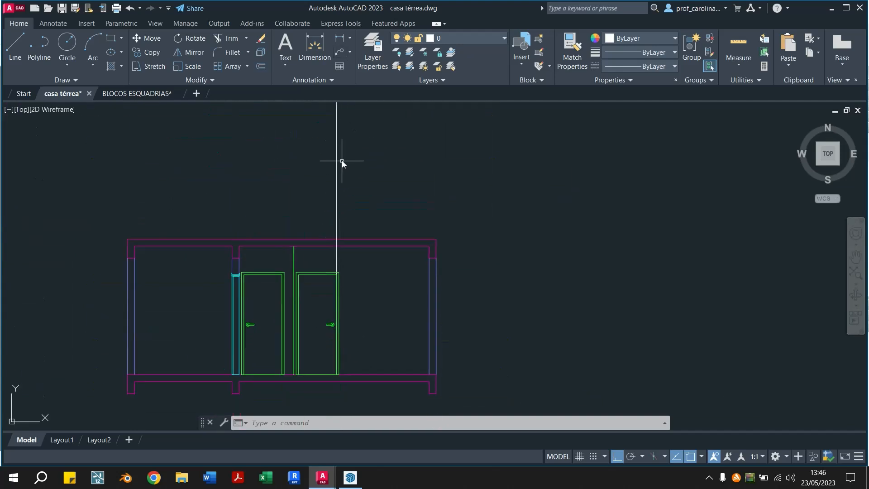
click(337, 199)
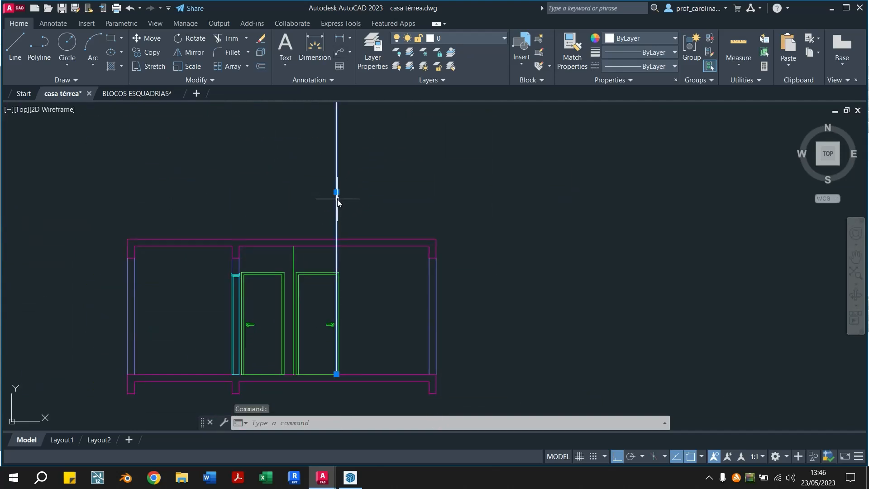
key(Delete)
scroll(334, 305, up, 2)
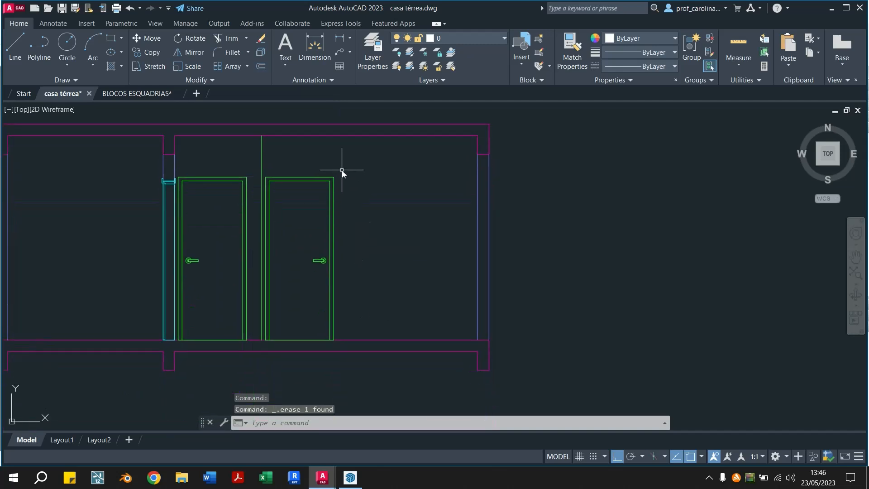
Match the properties of the whole mirrored door elevation to those of the yellow section-cut line in the plan
click(578, 53)
scroll(419, 298, down, 6)
scroll(406, 307, up, 1)
click(410, 188)
scroll(395, 348, up, 3)
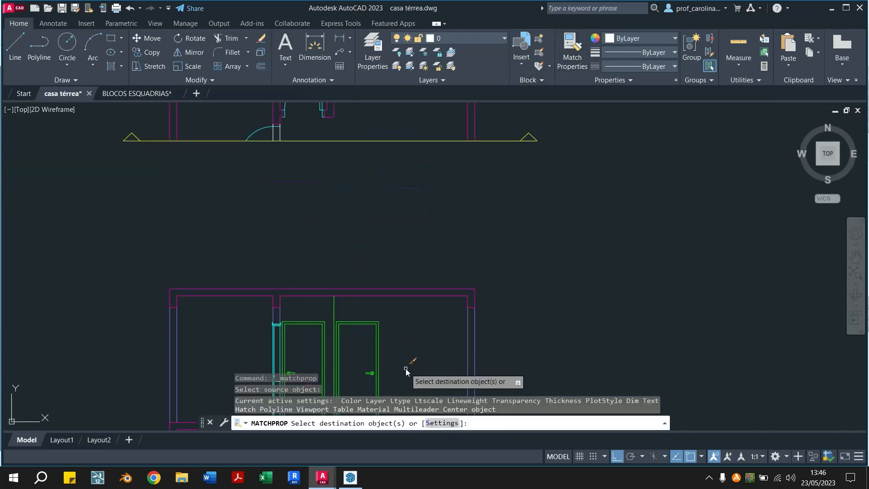
click(377, 238)
click(340, 314)
key(Escape)
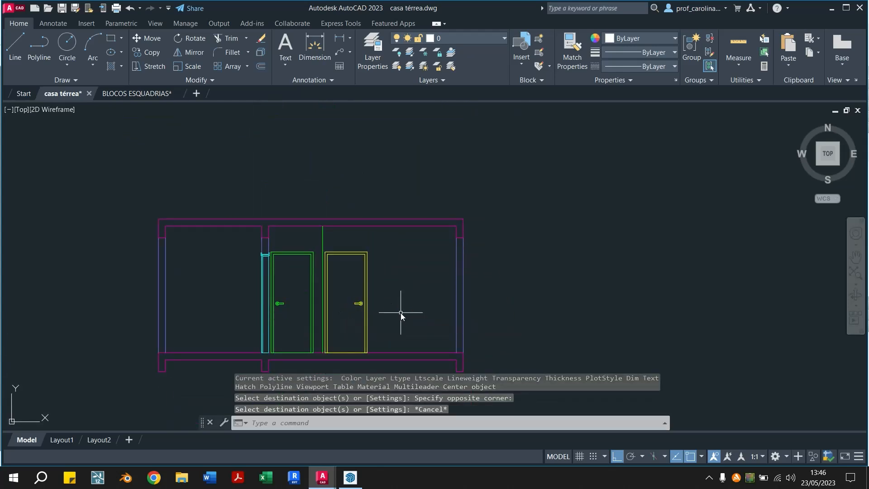
key(Escape)
Draw a vertical guide line from the lower right corner of the plan's window down to the section's floor slab
middle_drag(386, 297, 376, 403)
scroll(374, 403, down, 2)
mouse_move(361, 313)
middle_down()
mouse_move(324, 212)
mouse_move(313, 204)
middle_up()
middle_drag(358, 172, 326, 226)
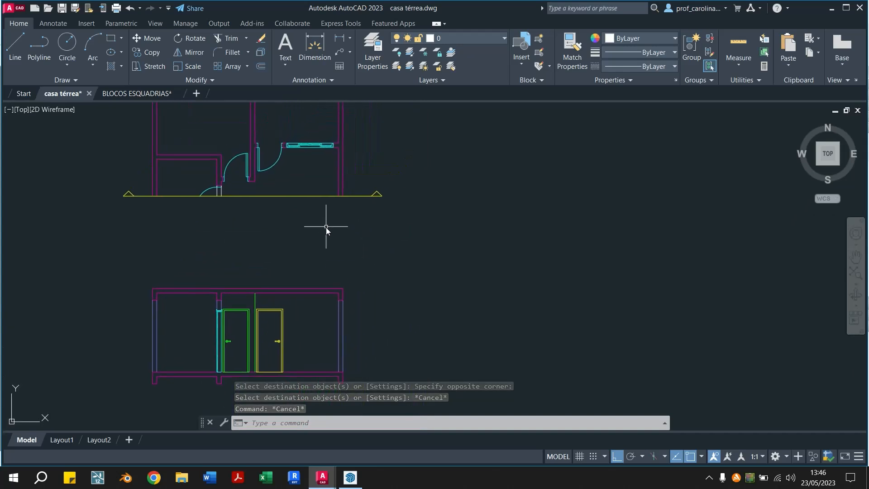
text(l)
key(Return)
scroll(313, 167, up, 2)
middle_drag(313, 167, 328, 231)
scroll(333, 212, up, 4)
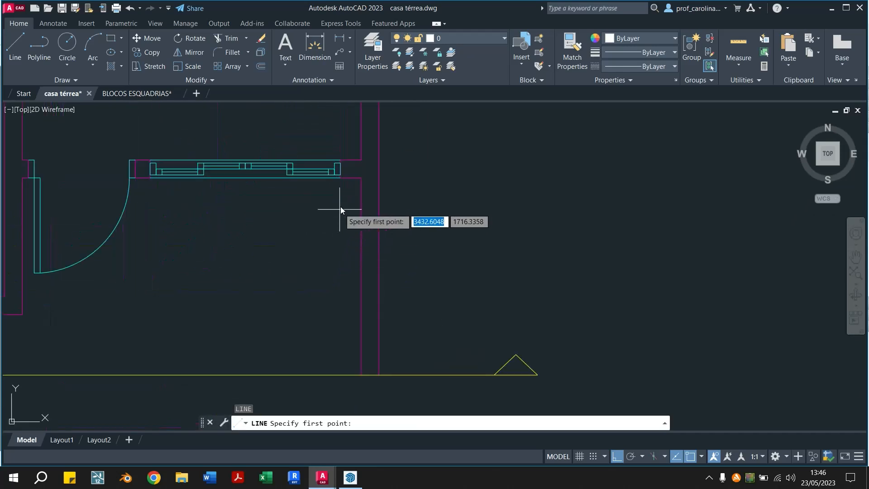
click(341, 178)
scroll(337, 317, down, 3)
middle_drag(334, 341, 304, 103)
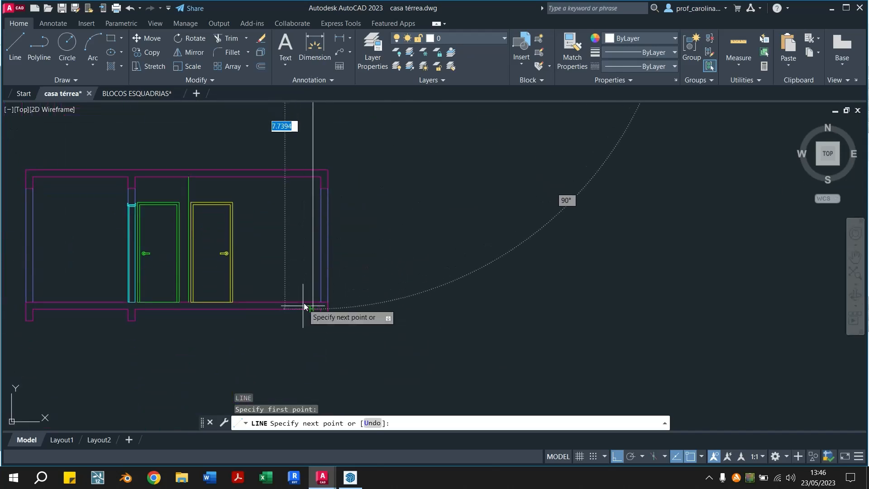
key(Escape)
Draw a vertical guide line from the lower left corner of the plan's window down to the section's floor slab
middle_drag(292, 217, 330, 348)
key(Return)
scroll(285, 221, up, 4)
scroll(285, 222, up, 2)
click(312, 192)
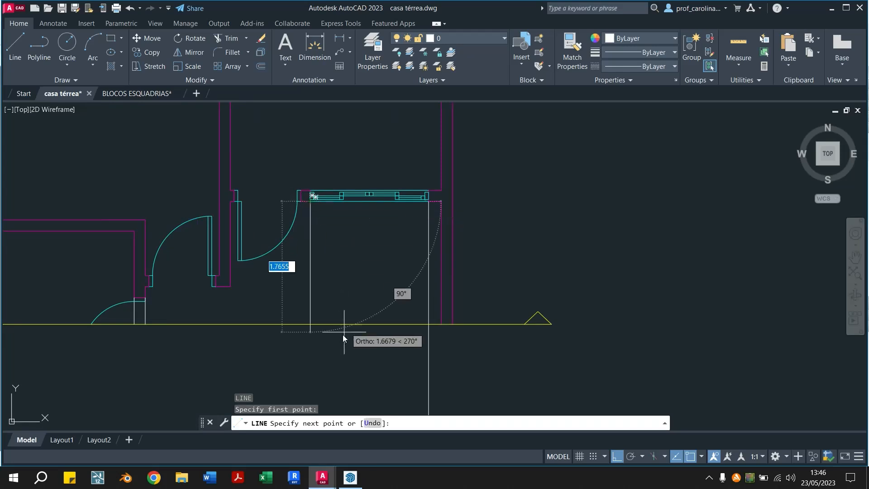
scroll(328, 303, down, 2)
middle_drag(328, 303, 319, 110)
click(303, 349)
key(Escape)
key(Escape)
Measure the height of the right window in the gabled-roof section, starting from its sill
scroll(365, 353, up, 2)
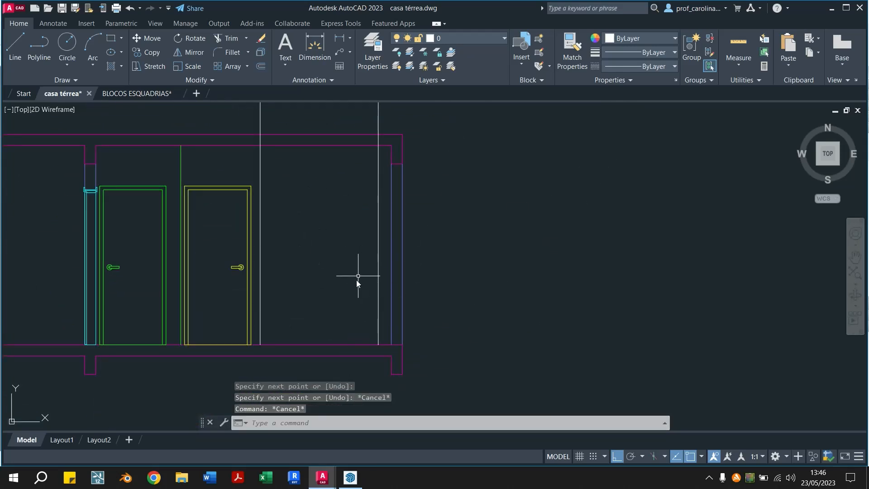
scroll(225, 261, down, 4)
mouse_move(91, 235)
middle_down()
mouse_move(410, 253)
mouse_move(154, 228)
middle_up()
scroll(297, 240, up, 4)
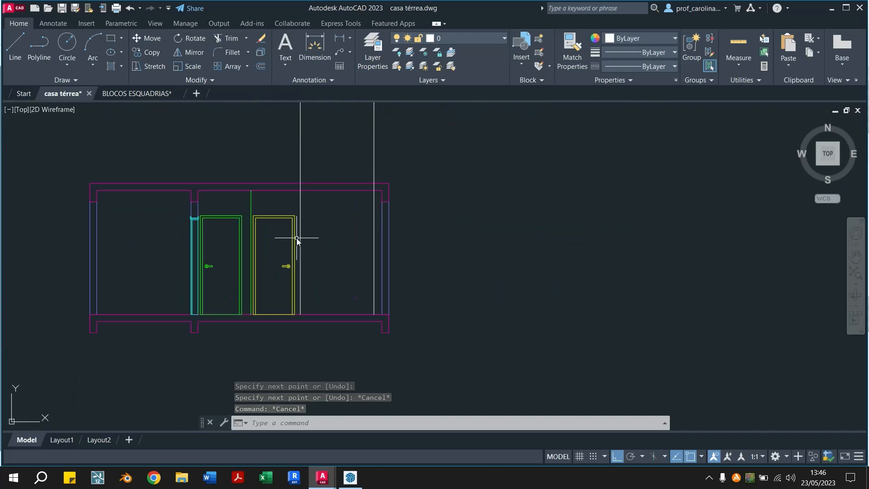
scroll(400, 262, down, 4)
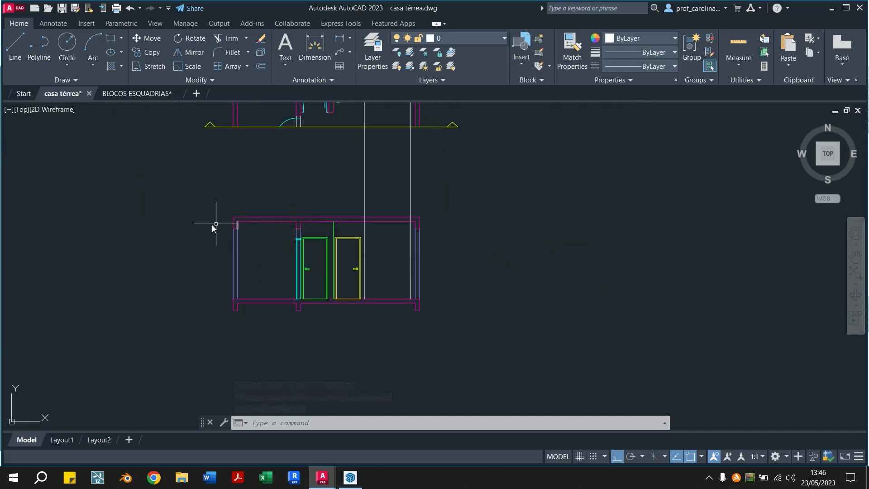
middle_drag(57, 272, 584, 317)
middle_drag(183, 313, 244, 250)
text(di)
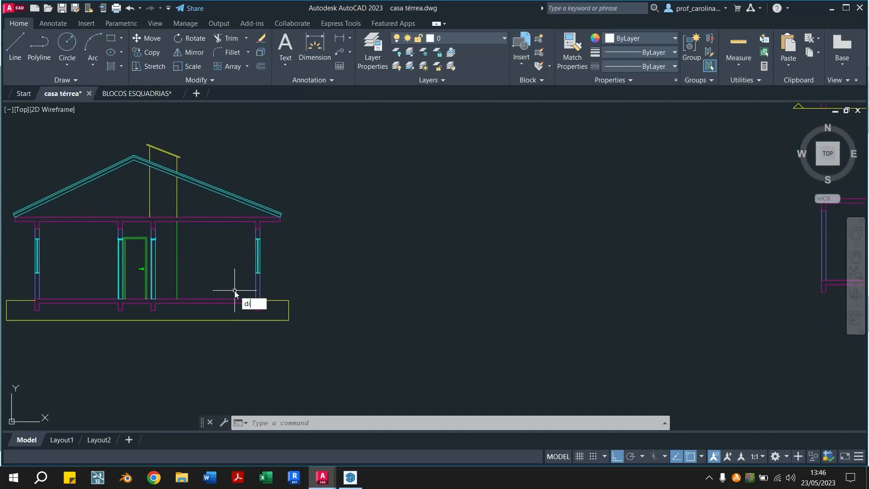
key(Return)
scroll(232, 296, up, 3)
scroll(293, 236, up, 2)
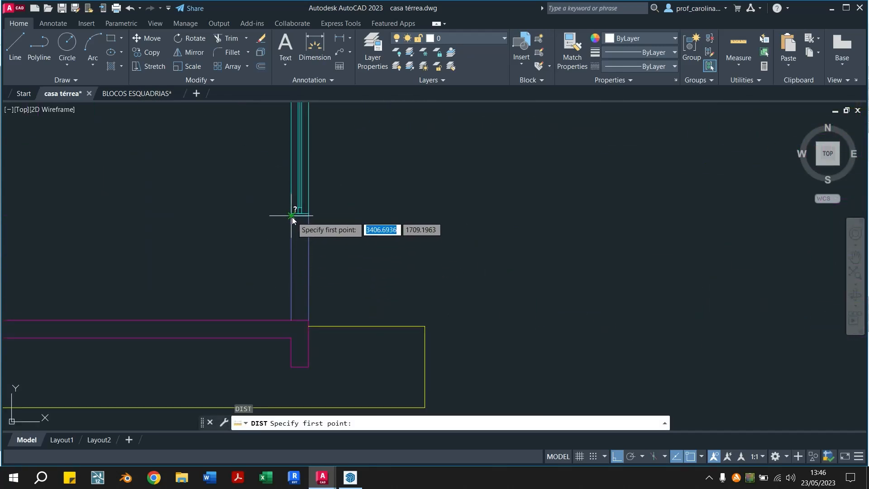
click(292, 216)
scroll(283, 180, down, 2)
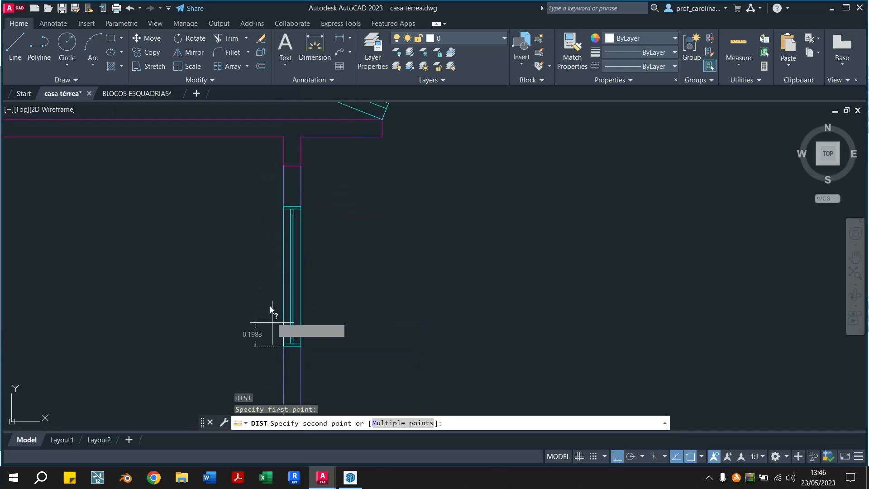
key(Escape)
Draw the window's horizontal sill line between the two vertical guide lines, 0.9 above the floor slab
scroll(277, 204, down, 5)
scroll(294, 188, up, 6)
text(l)
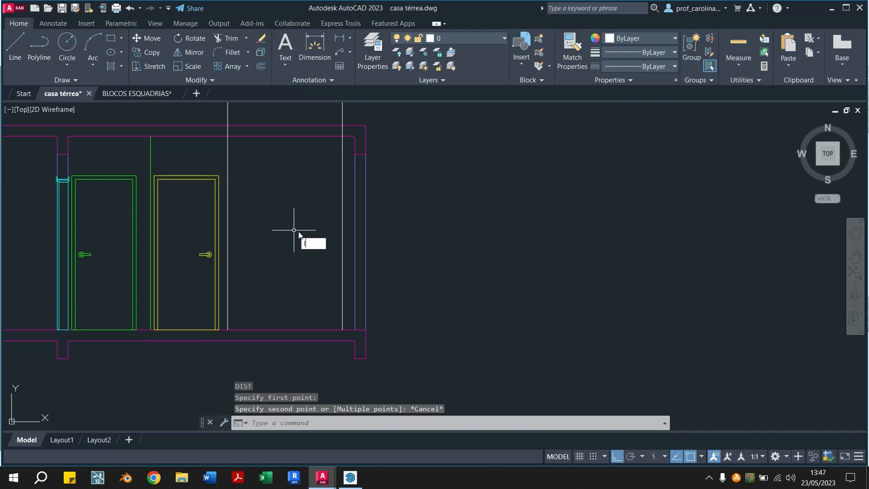
key(Return)
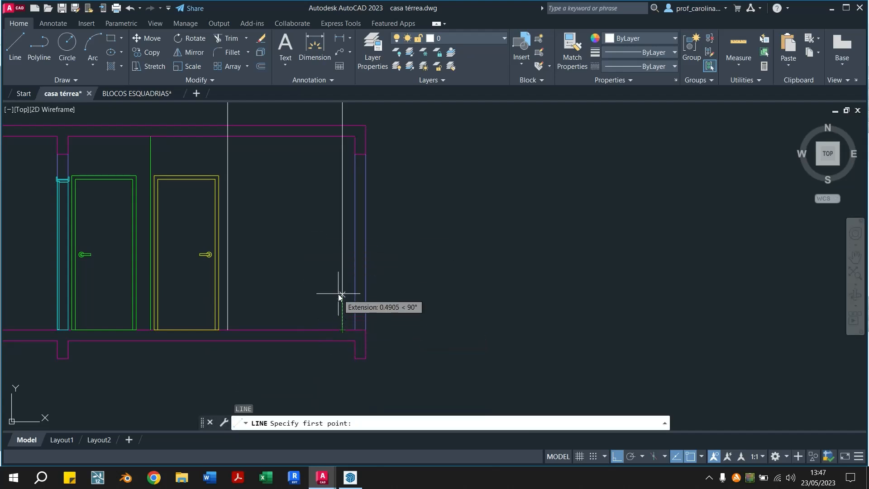
text(0.9)
key(Return)
key(Escape)
key(Escape)
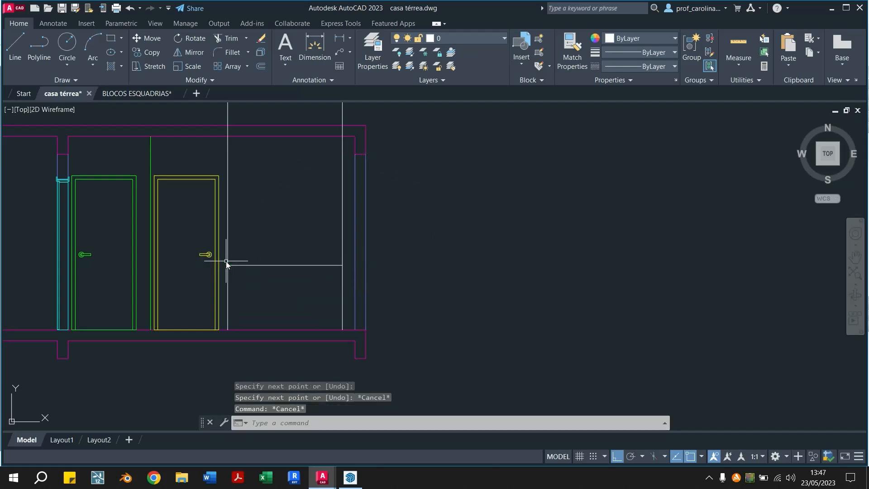
Offset the sill line 1.20 upward for the window's head line
text(o)
key(Return)
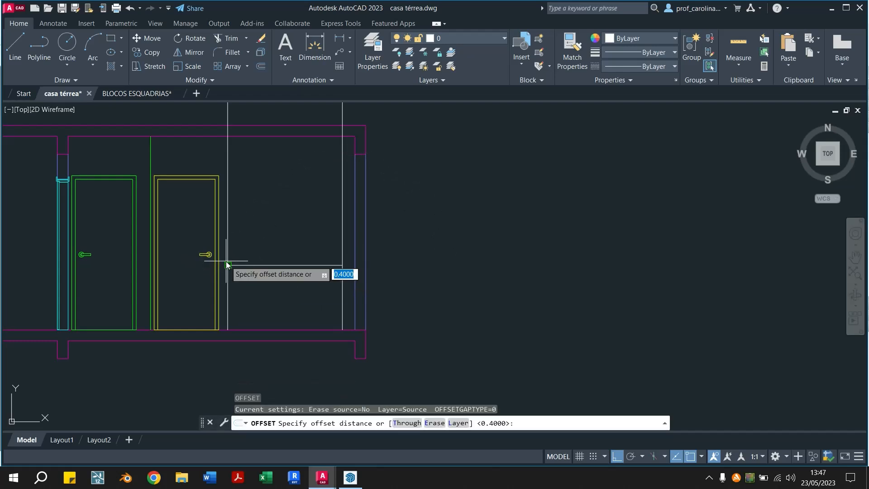
text(1.20)
key(Return)
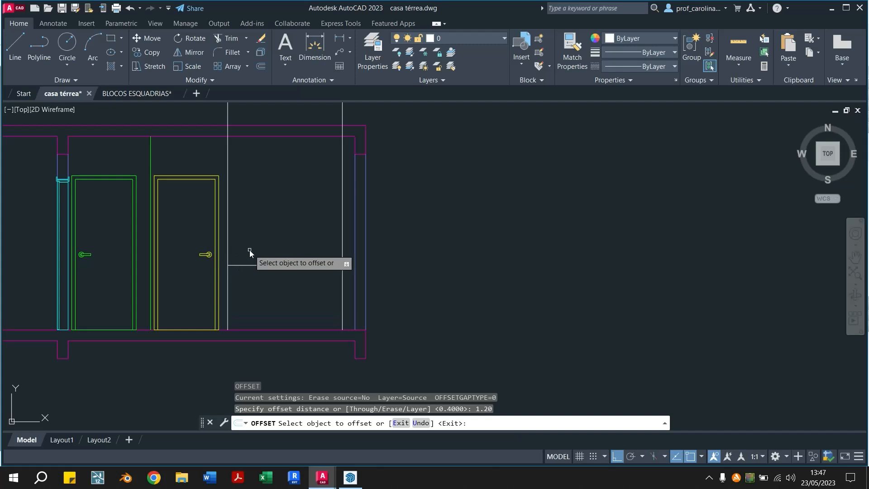
click(264, 265)
click(270, 216)
key(Escape)
key(Escape)
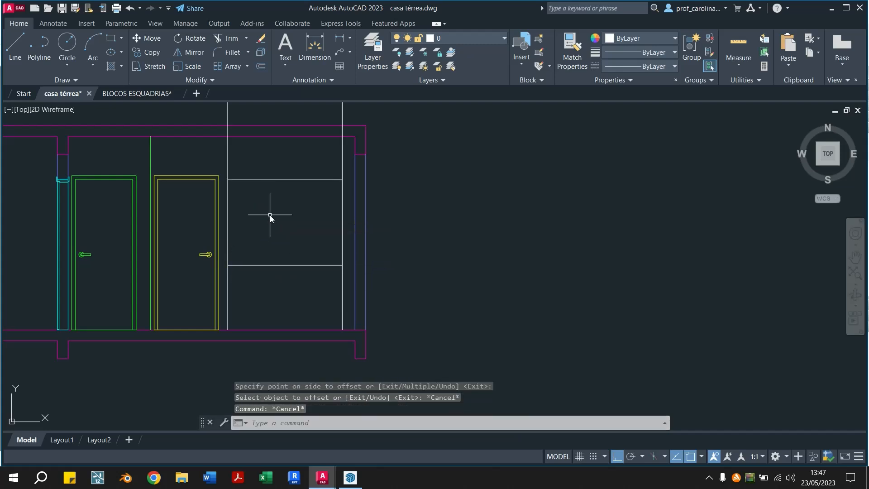
Fillet the sill and head lines with the right guide line at radius 0 to close the window outline's right corners
text(f)
key(Return)
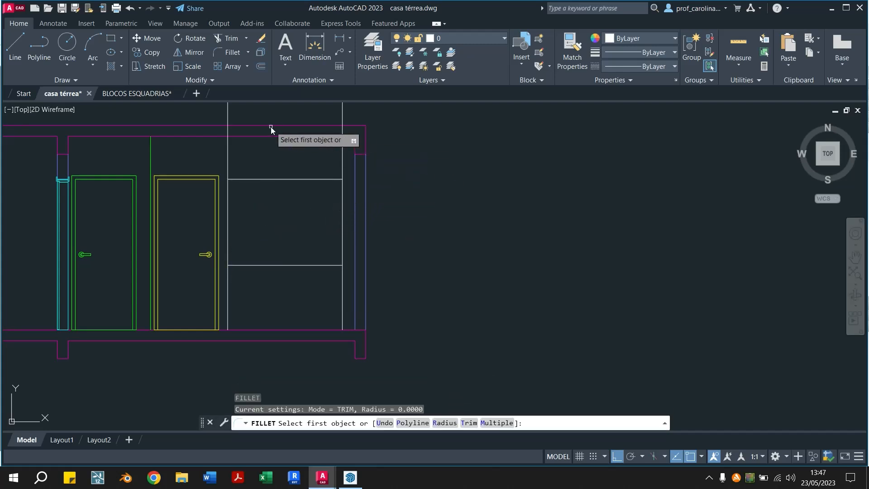
click(335, 265)
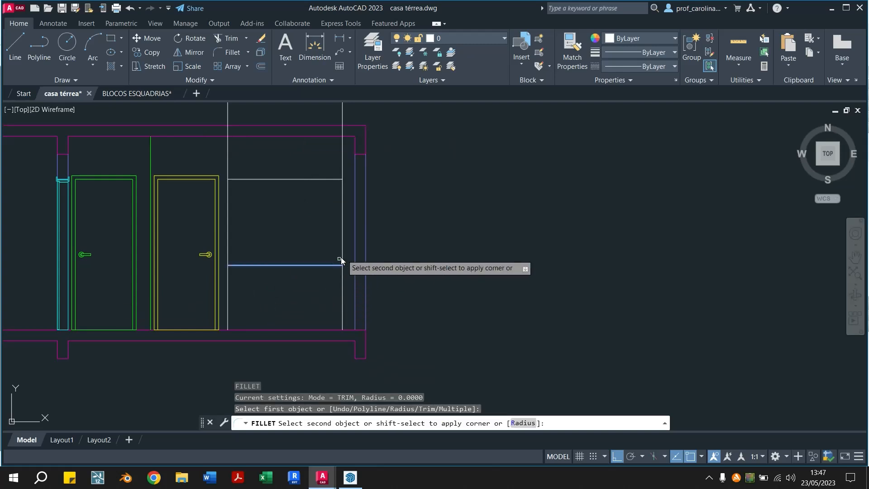
click(344, 249)
key(Return)
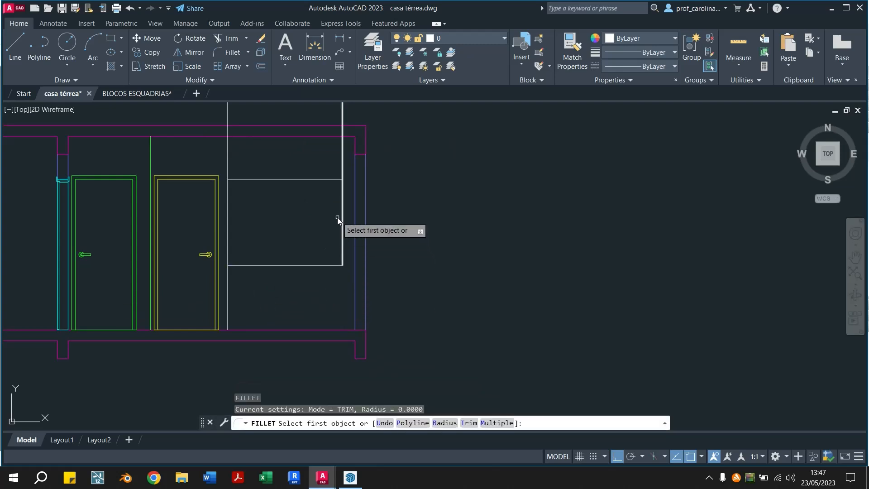
click(341, 218)
click(296, 179)
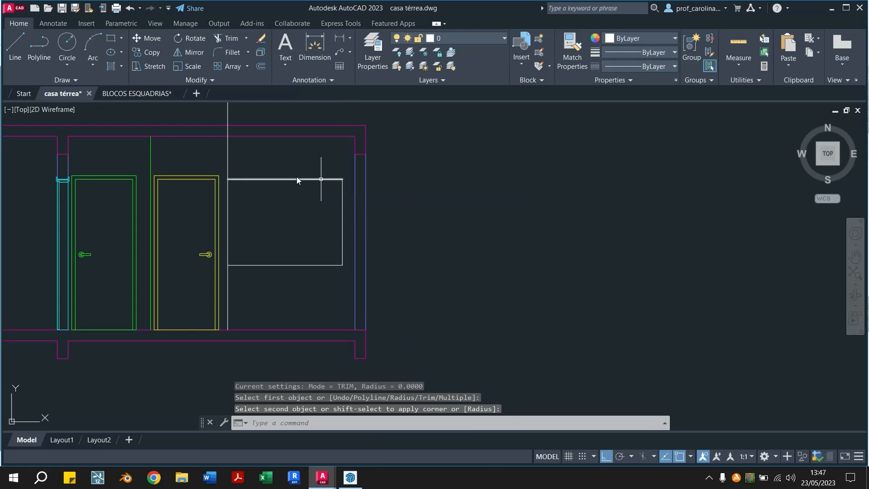
key(Return)
key(Escape)
Try to trim the left guide line above the window outline, and undo the trim
text(tr)
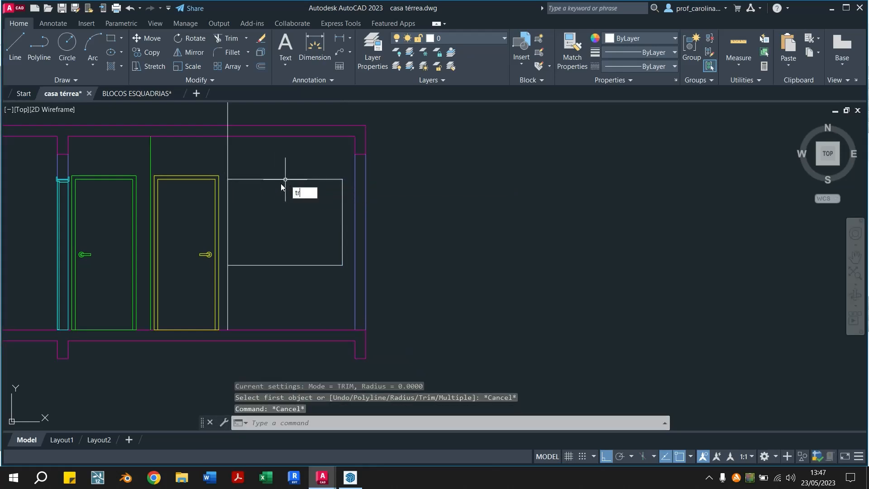
key(Return)
click(226, 157)
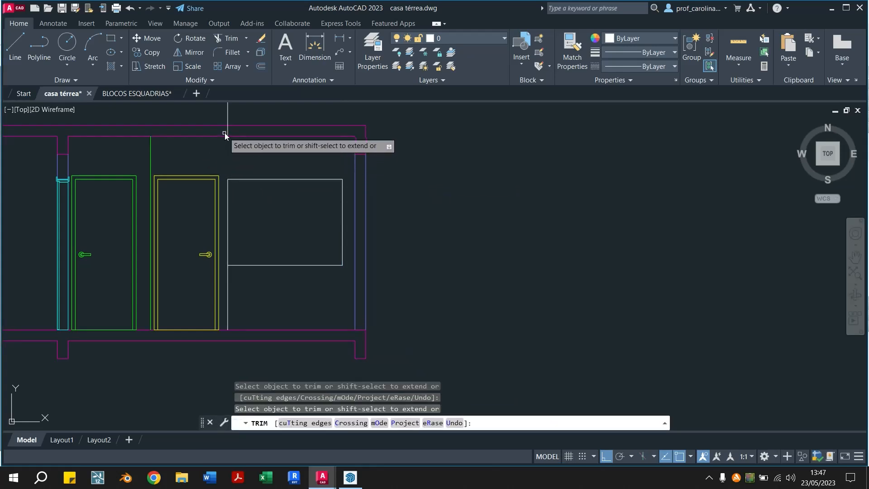
key(Escape)
key(ctrl+z)
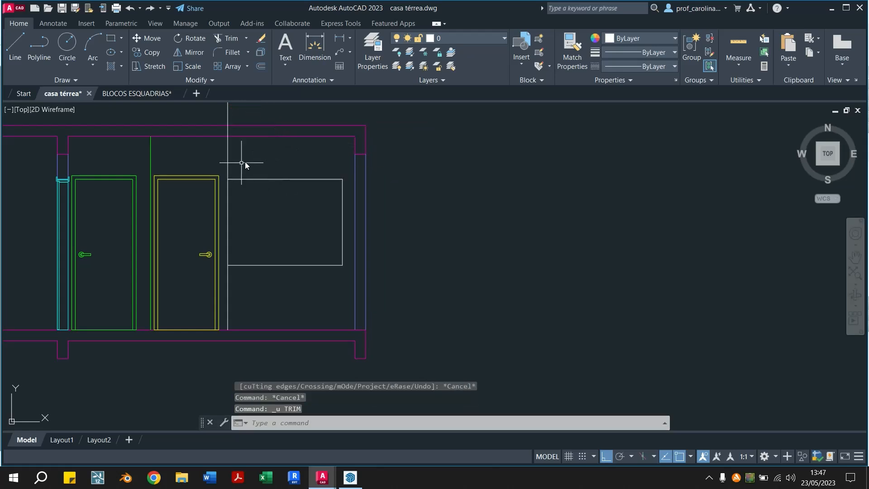
Fillet the head and sill lines with the left guide line to close the window outline's left corners
text(f)
key(Return)
click(233, 180)
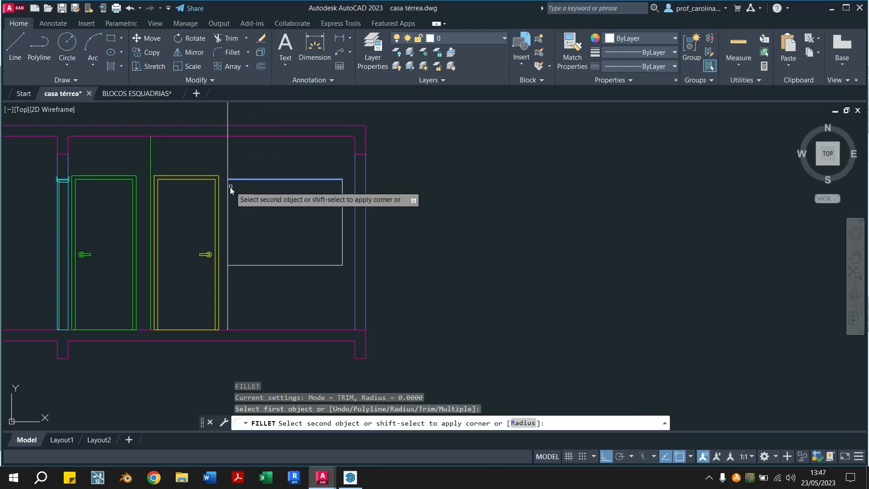
click(230, 187)
click(228, 187)
key(Return)
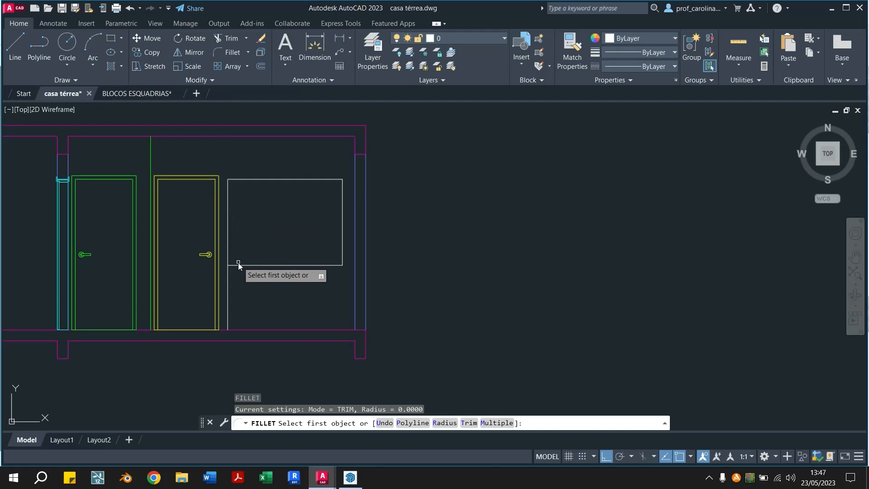
click(227, 251)
key(Escape)
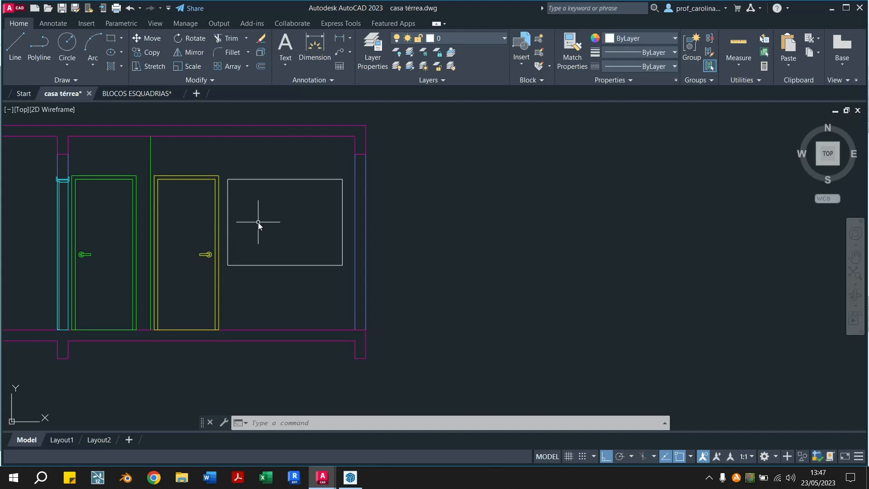
Copy the four-panel window elevation from the BLOCOS ESQUADRIAS drawing and paste it beside the section in casa térrea
click(164, 94)
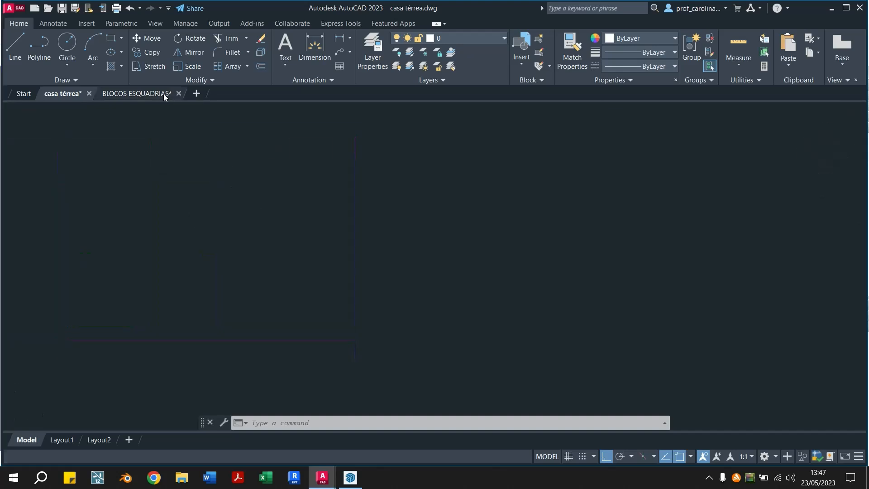
scroll(272, 203, down, 5)
scroll(341, 220, up, 6)
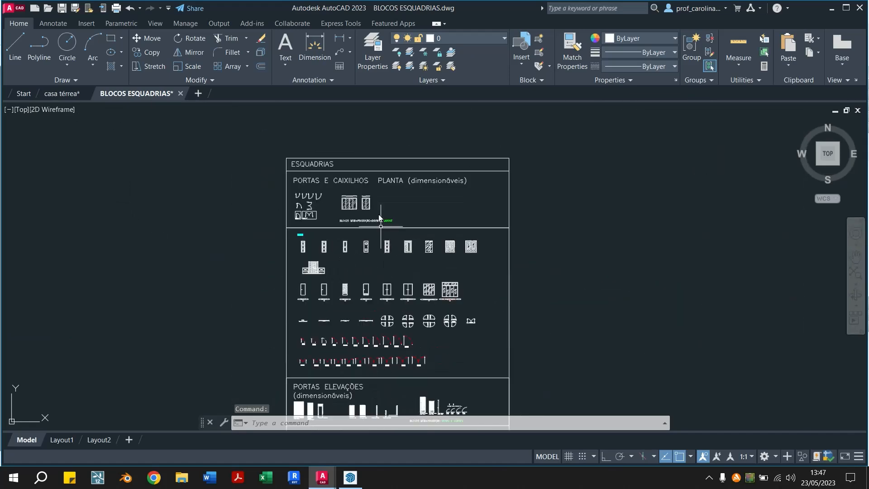
middle_drag(388, 302, 337, 289)
click(326, 278)
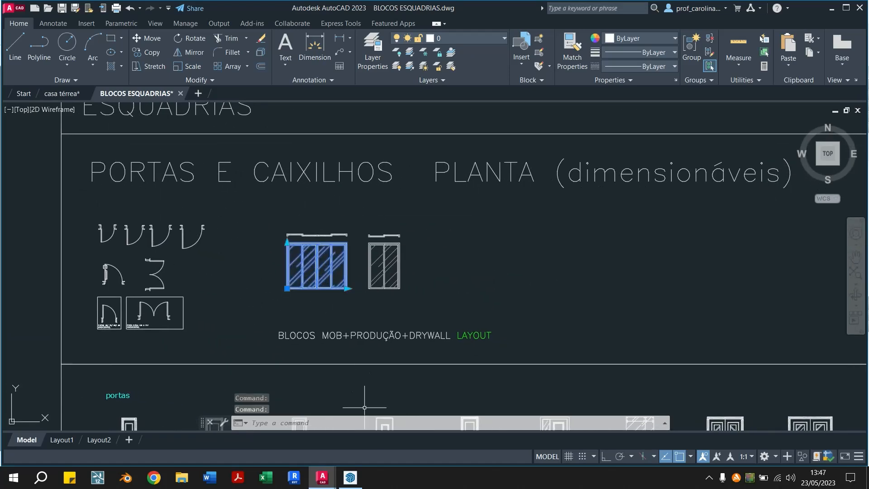
key(ctrl+c)
click(75, 94)
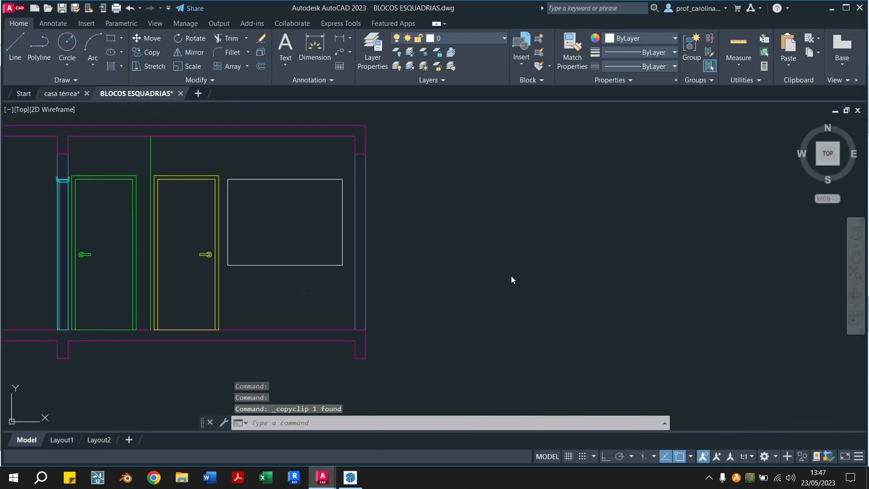
key(ctrl+v)
scroll(452, 288, down, 2)
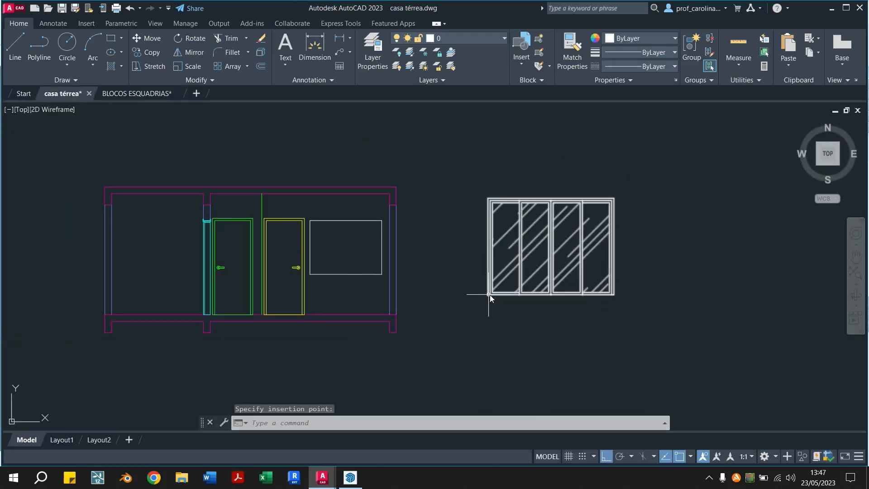
middle_drag(544, 313, 479, 327)
Shrink the pasted four-panel window block horizontally to about a third of its original width
click(536, 309)
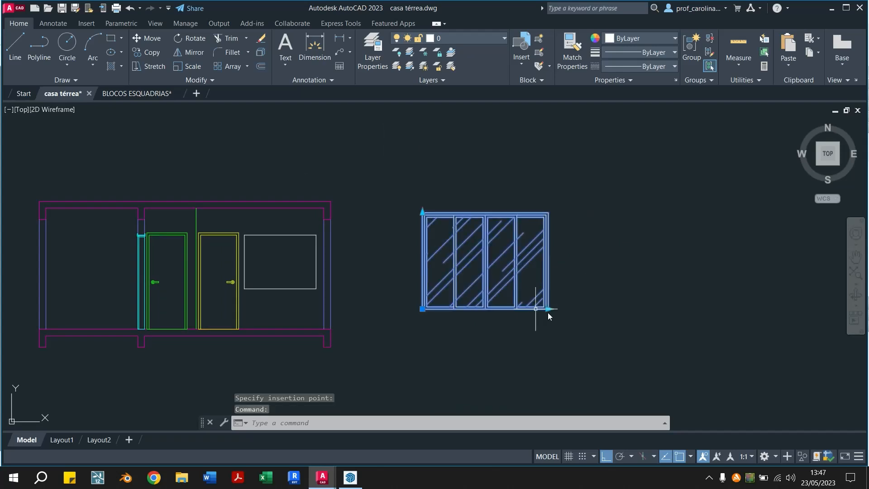
click(547, 310)
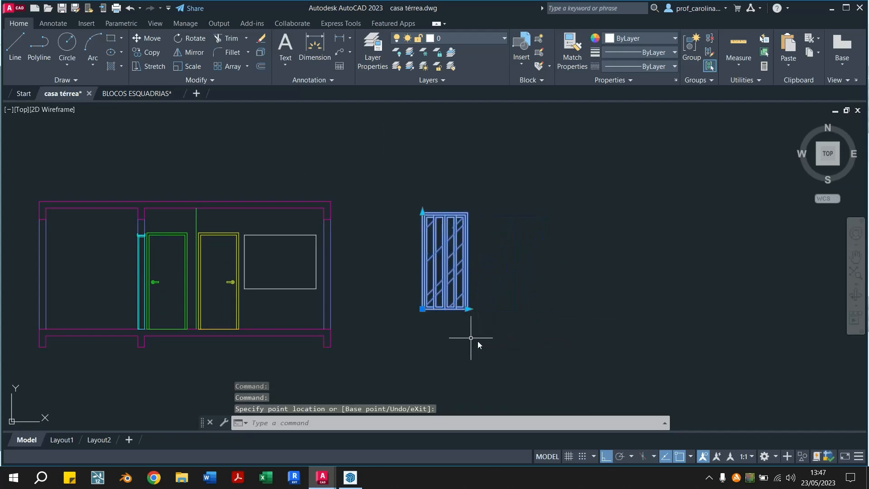
scroll(471, 294, down, 5)
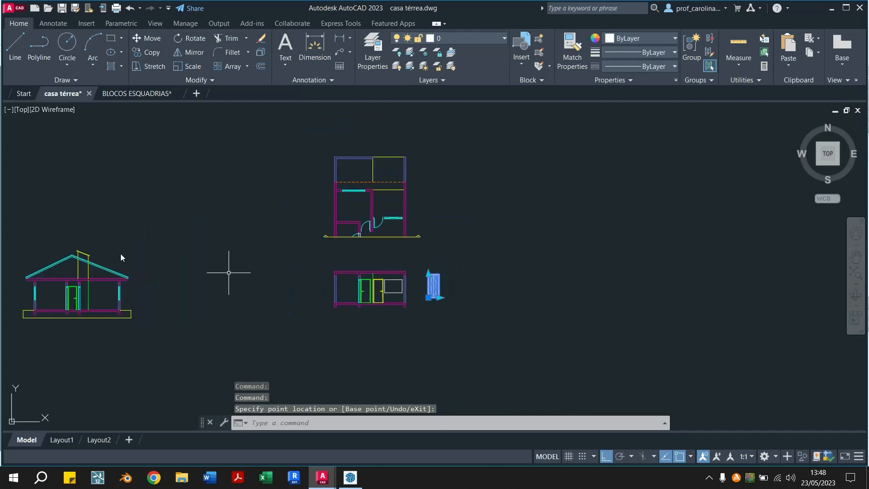
scroll(461, 311, up, 4)
scroll(256, 252, up, 2)
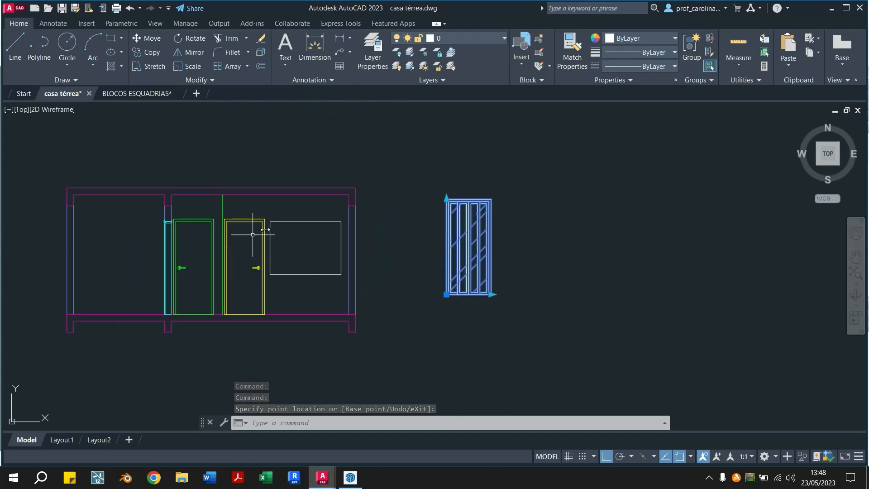
middle_drag(279, 226, 374, 247)
middle_drag(643, 339, 611, 348)
Create a new blank drawing and paste the copied four-panel window block into it
click(196, 93)
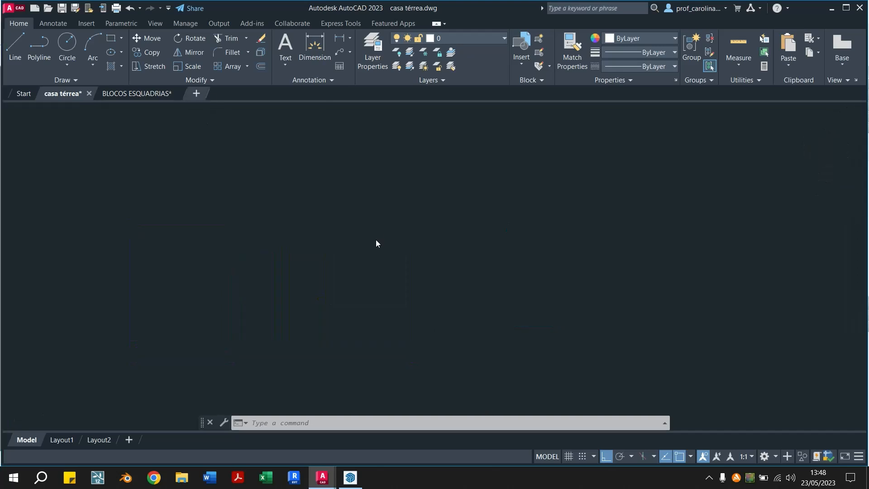
key(ctrl+v)
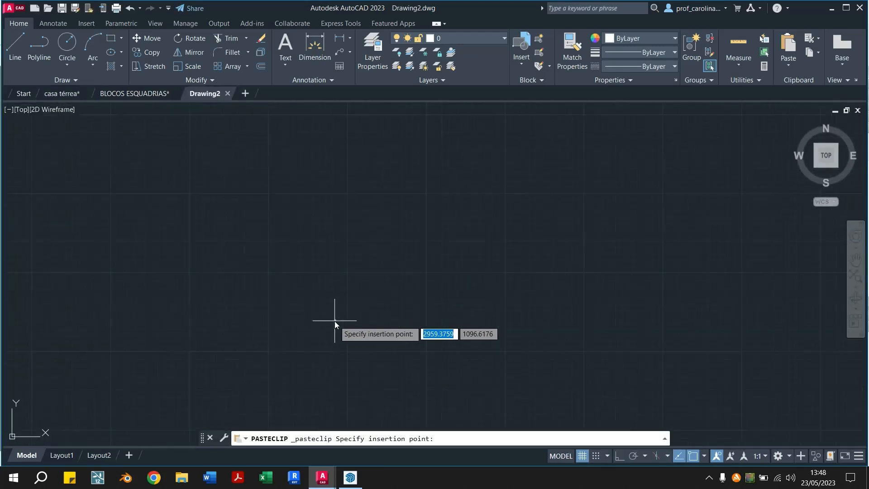
scroll(322, 323, up, 6)
click(325, 326)
scroll(333, 332, up, 7)
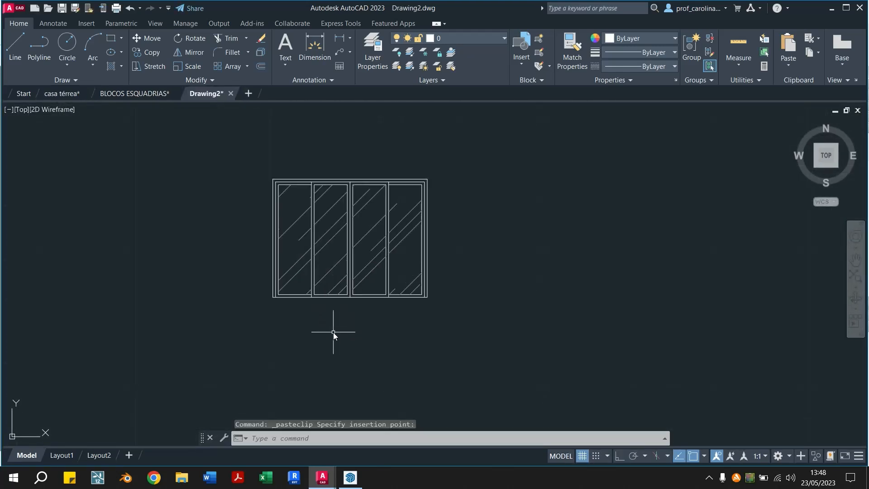
Try narrowing the window block to about half its width in Drawing2, then erase it
click(378, 288)
click(366, 306)
click(427, 297)
click(359, 303)
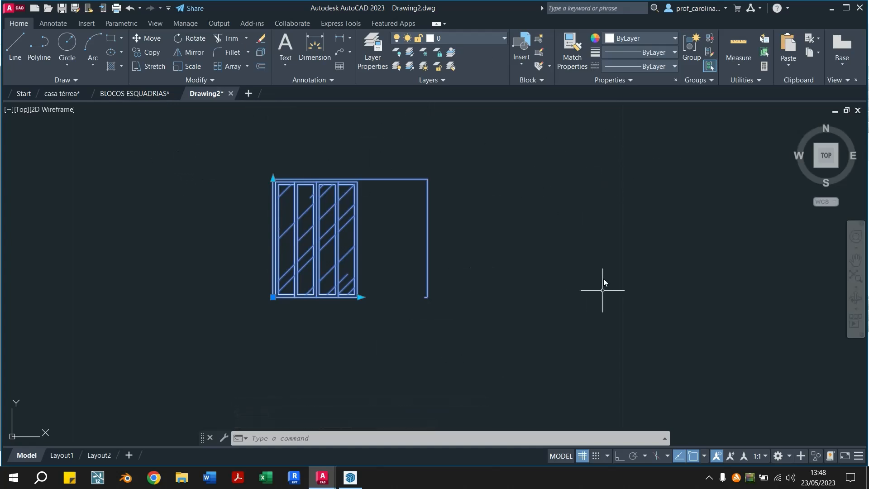
click(134, 93)
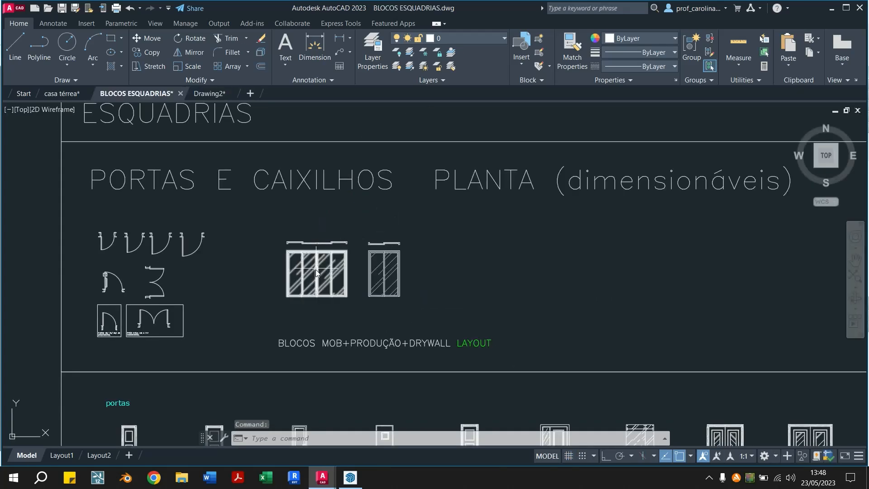
click(204, 93)
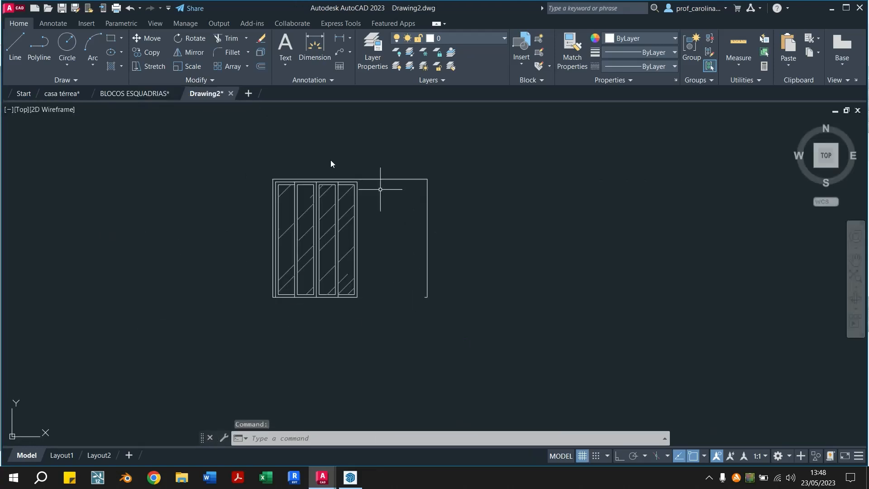
click(334, 205)
key(Delete)
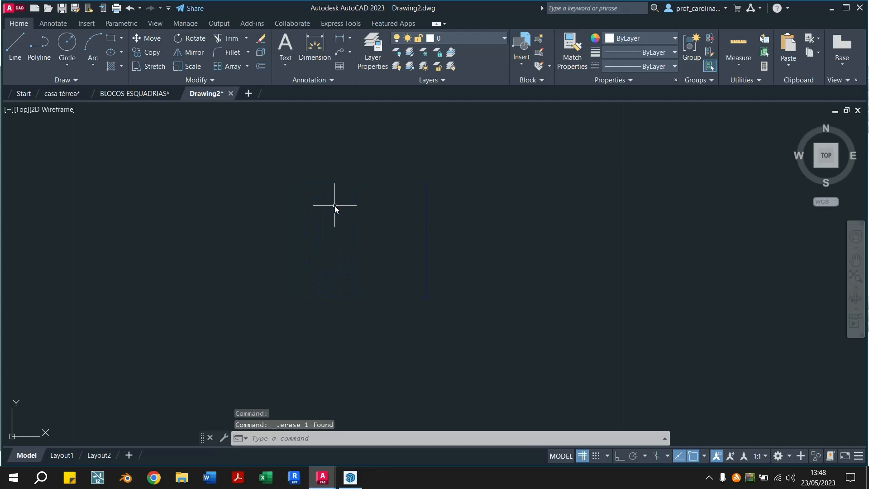
Paste a fresh copy of the window block in Drawing2 and try shrinking both its width and height
key(ctrl+v)
click(325, 289)
click(518, 247)
click(472, 301)
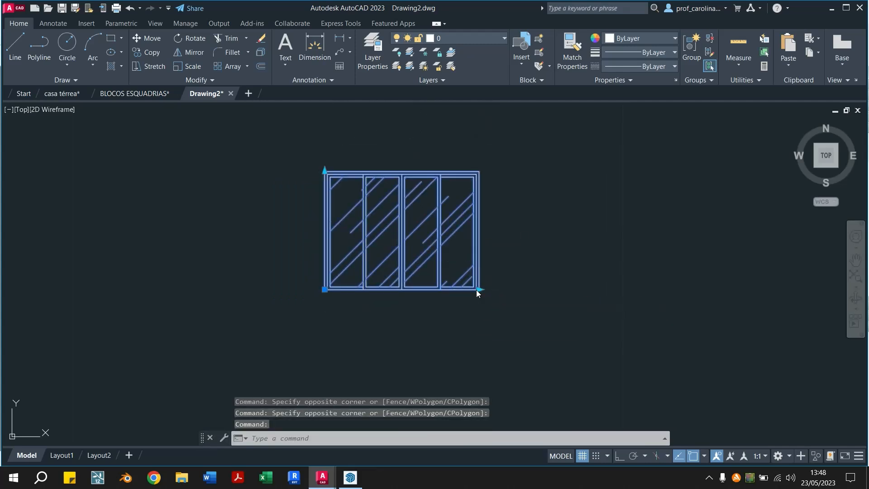
click(478, 289)
click(324, 171)
click(317, 231)
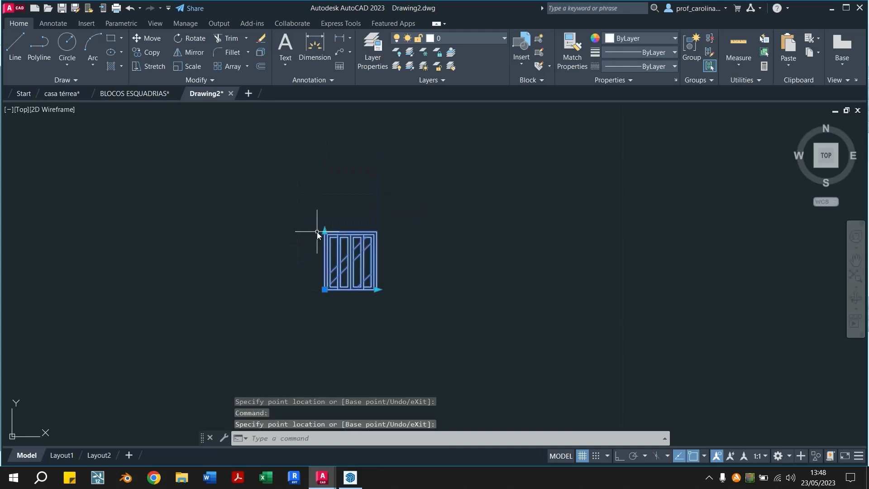
Close Drawing2 without saving and return to the casa térrea drawing
click(231, 93)
click(424, 265)
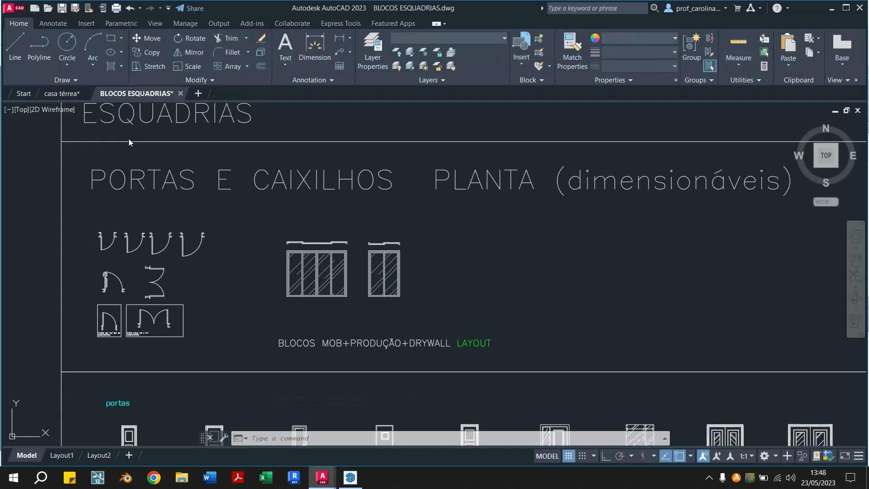
click(53, 94)
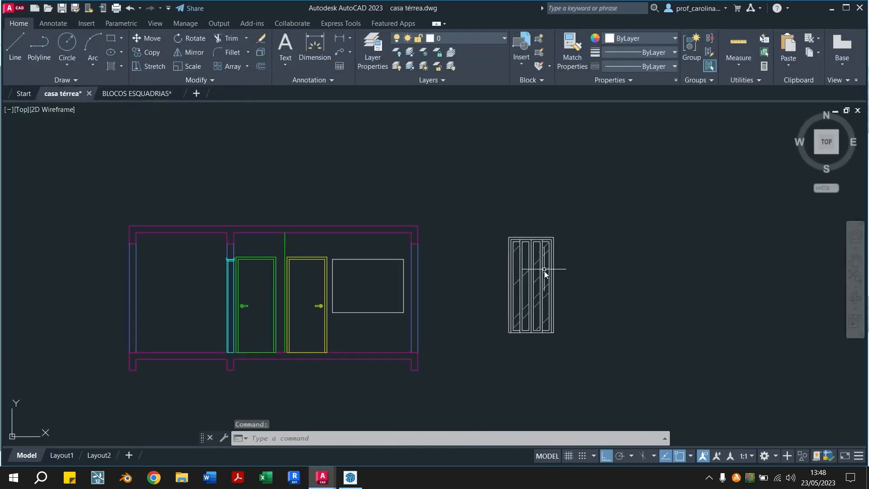
Shorten the window block beside the section to under half its height and move it to the lower-left corner of the window outline
click(606, 277)
click(508, 288)
scroll(571, 319, up, 4)
scroll(558, 311, down, 2)
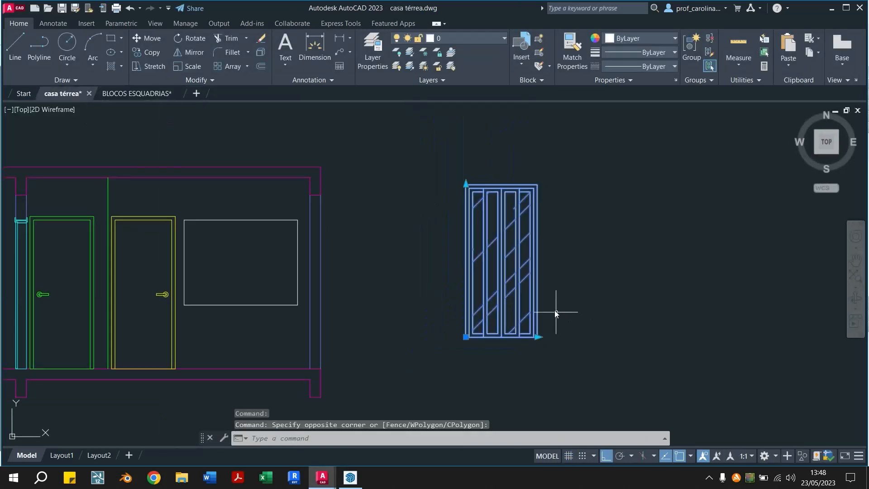
click(466, 182)
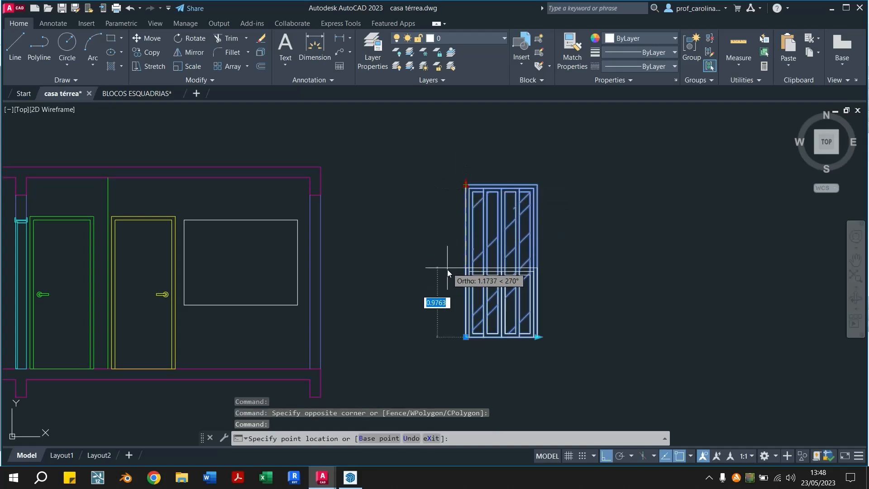
click(446, 271)
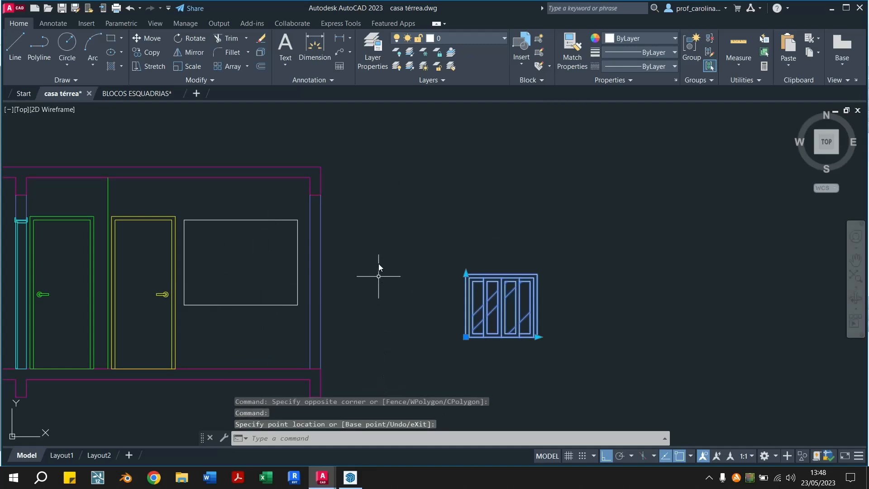
click(466, 337)
scroll(181, 306, up, 2)
middle_drag(212, 307, 314, 345)
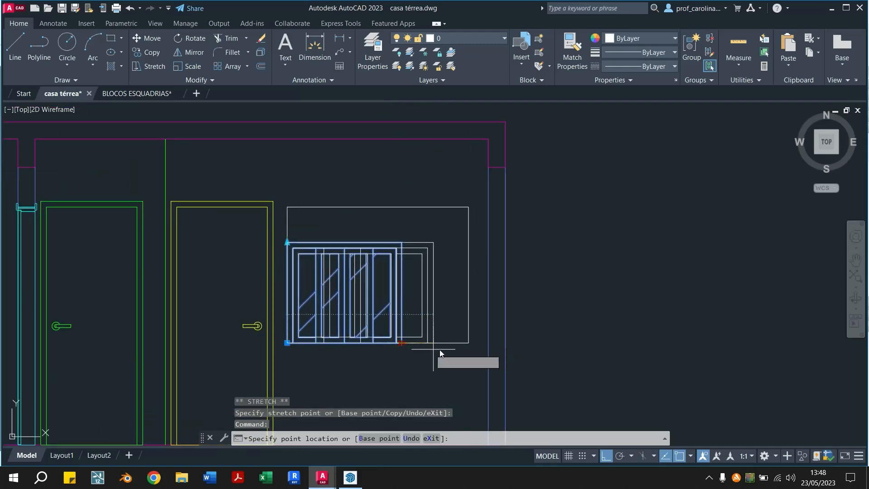
Stretch the window block's width and height to the outline's right and upper edges so it fills the outline
click(468, 343)
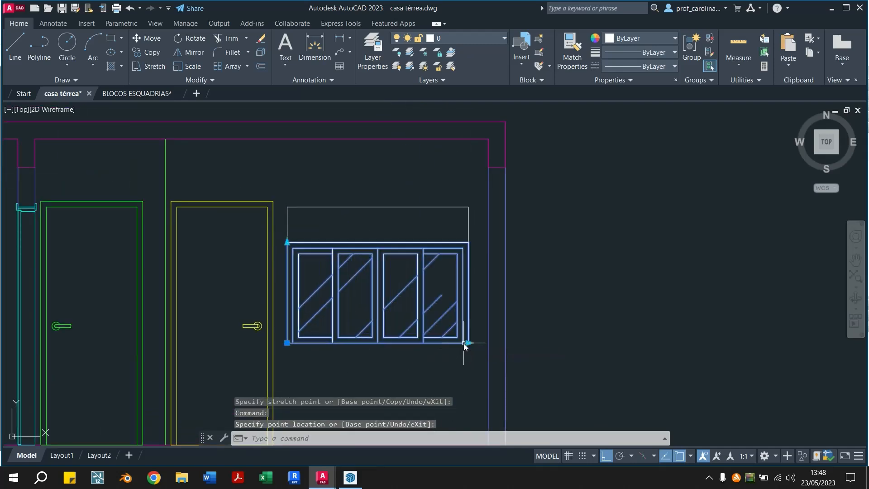
click(286, 243)
click(284, 207)
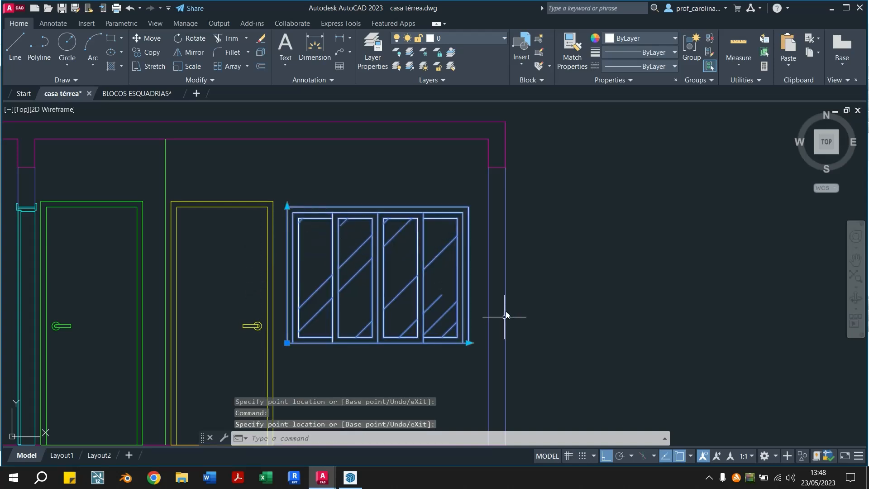
key(Escape)
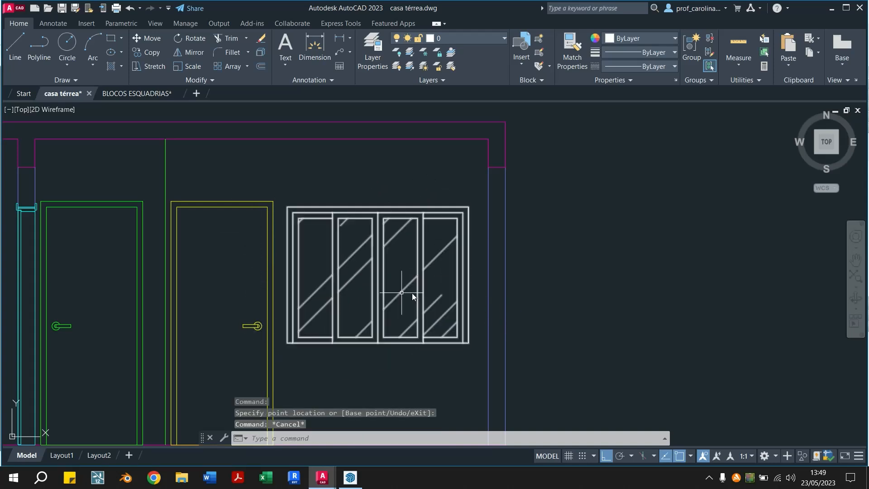
Match the window block's properties to the yellow door beside it
click(560, 48)
click(267, 247)
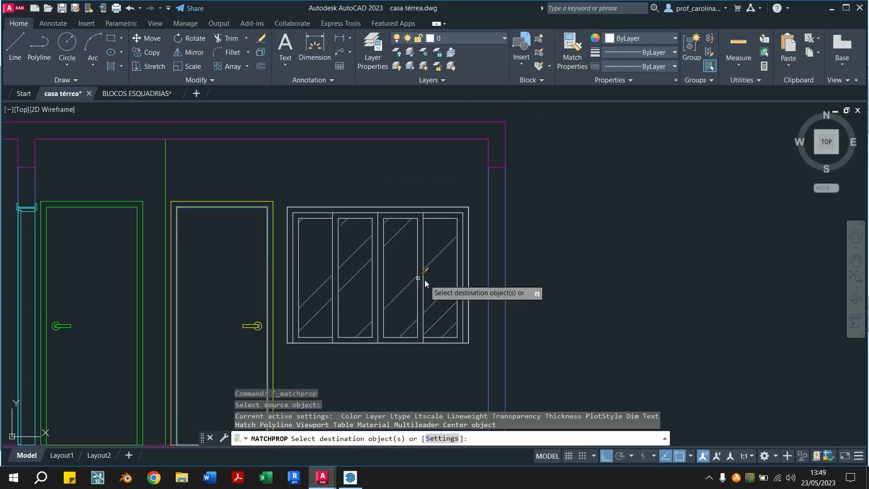
click(381, 269)
key(Escape)
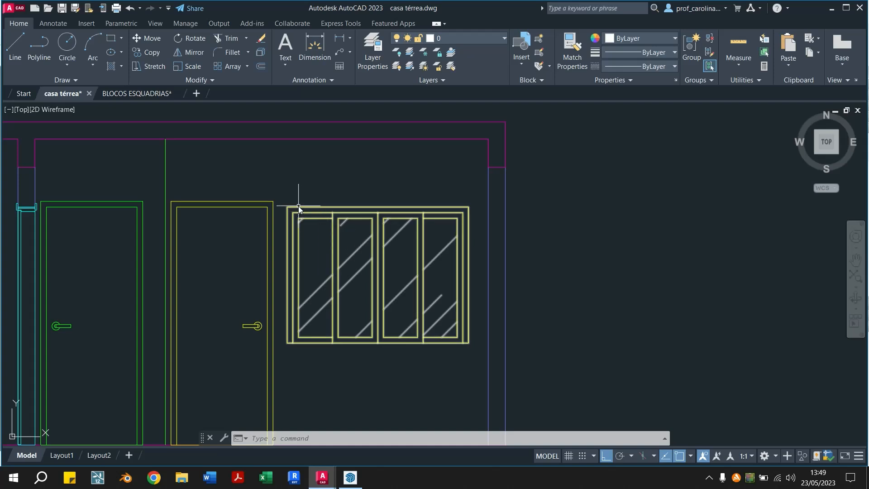
Erase the four white outline lines lying under the window block, excluding the block from the selection
click(278, 194)
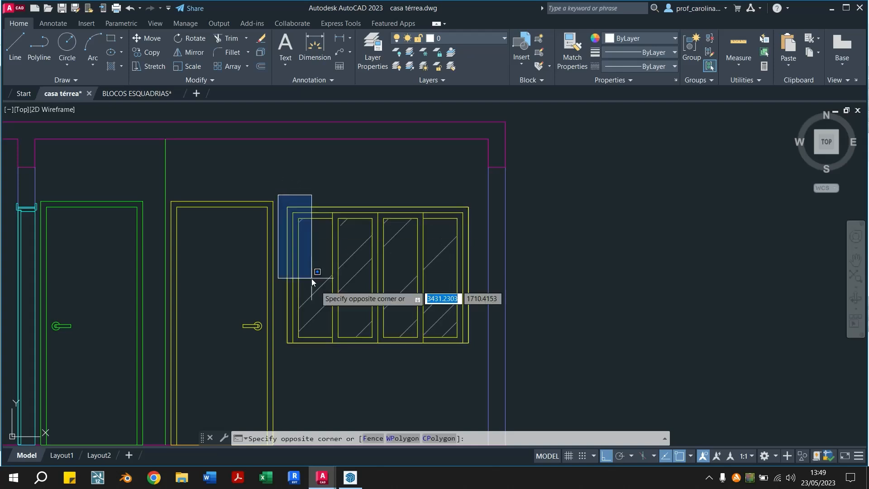
key(Escape)
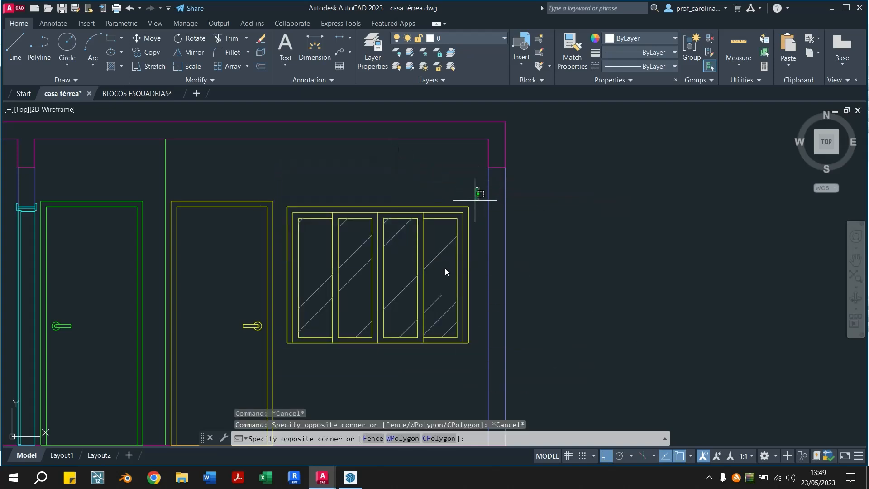
click(280, 357)
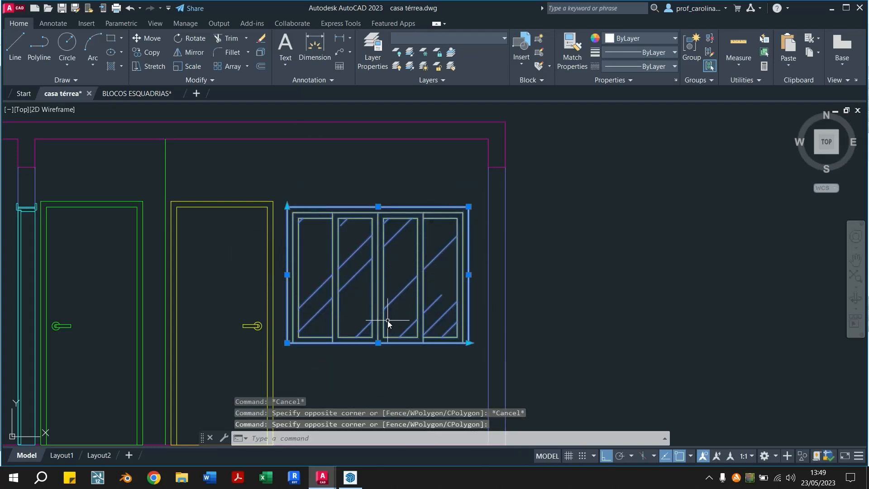
shift+click(384, 270)
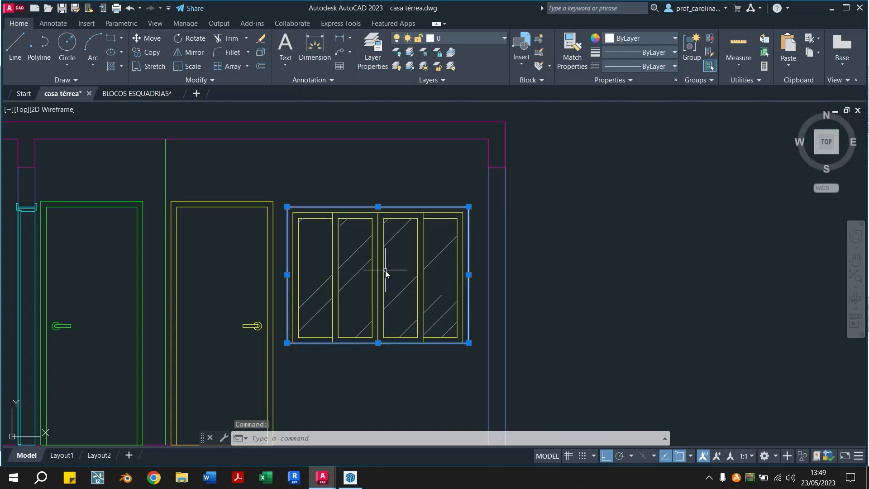
click(381, 268)
click(385, 270)
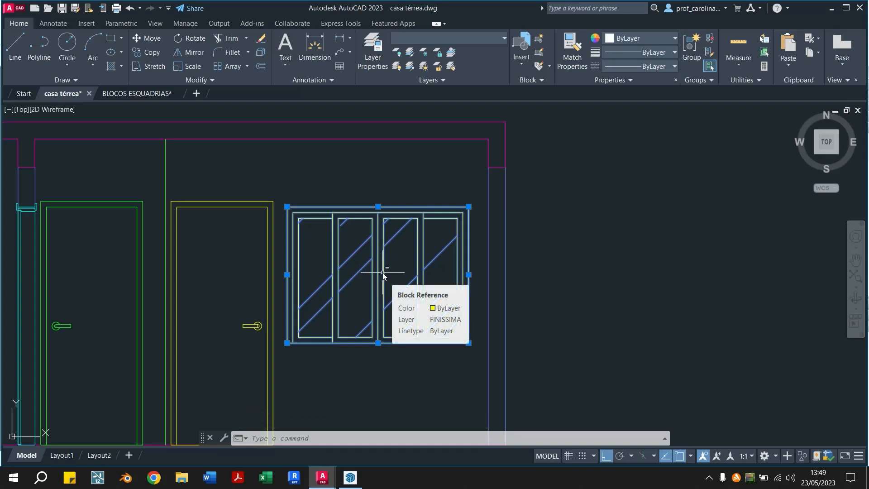
shift+click(382, 272)
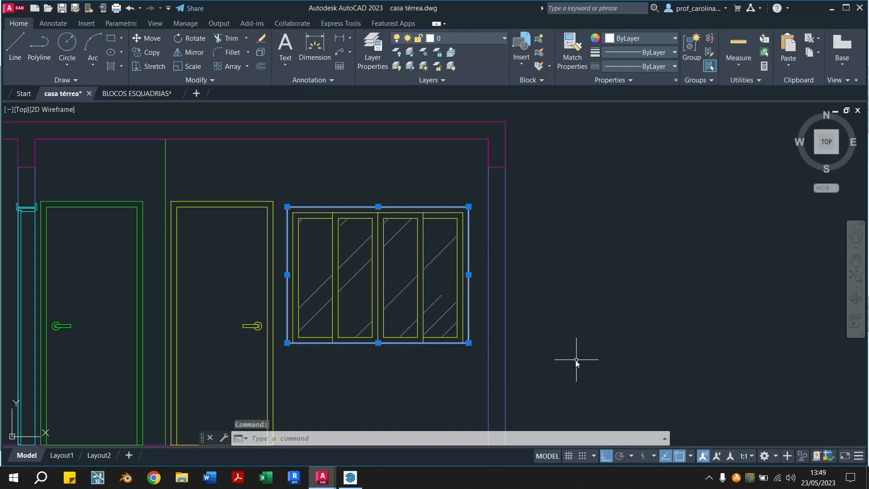
click(346, 293)
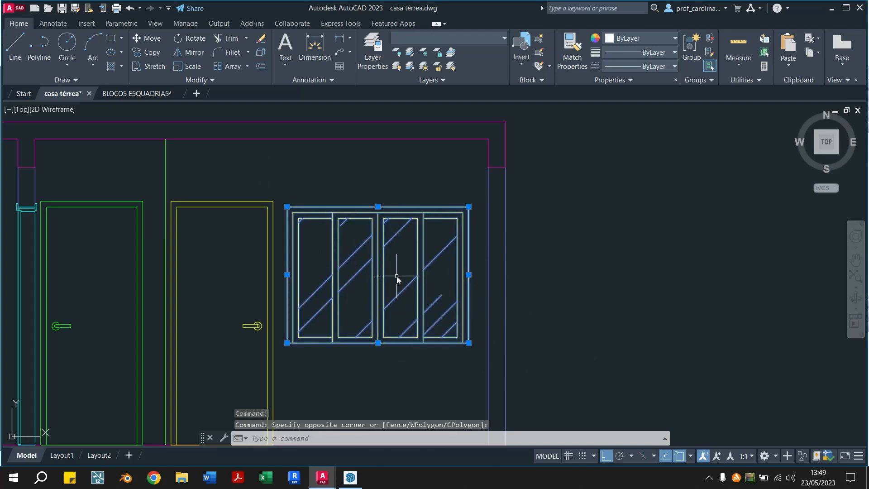
click(384, 280)
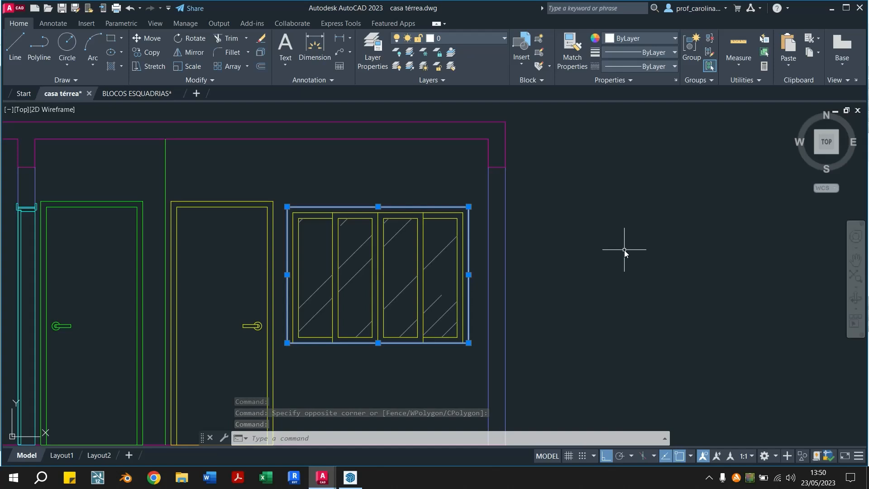
key(Delete)
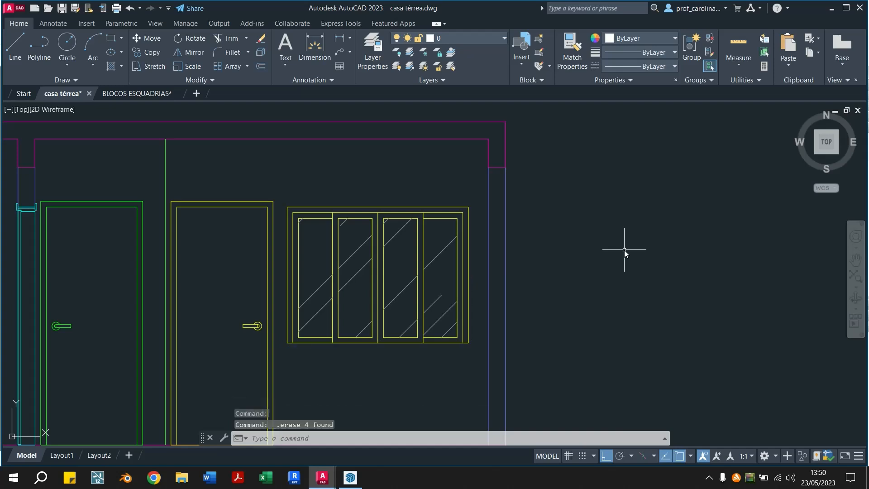
Examine the section's doors and window against the cut plan above it
scroll(384, 245, down, 4)
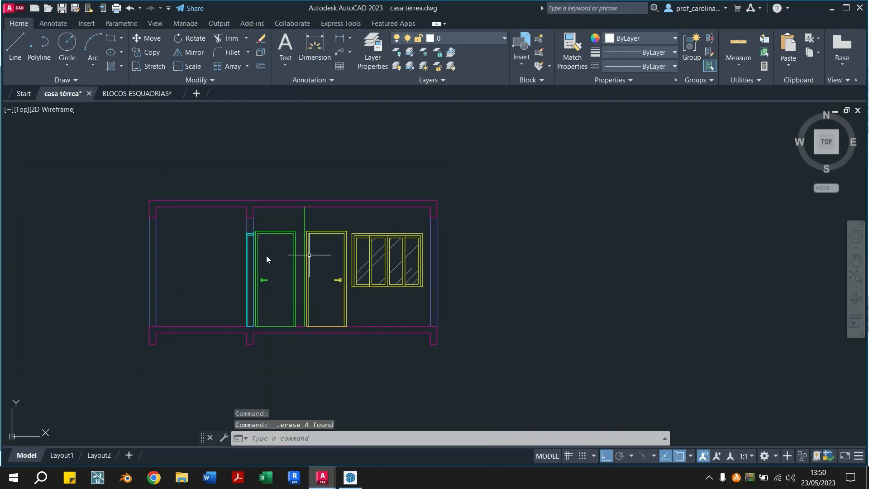
scroll(266, 321, up, 2)
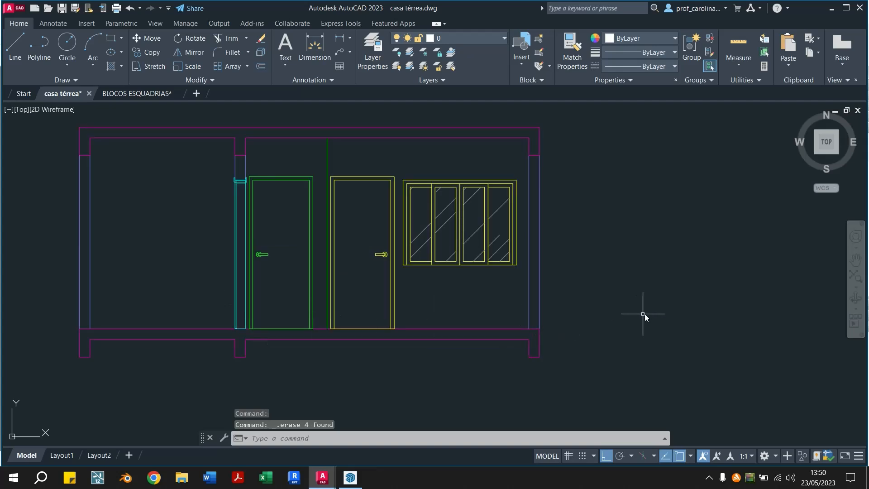
middle_drag(582, 320, 615, 359)
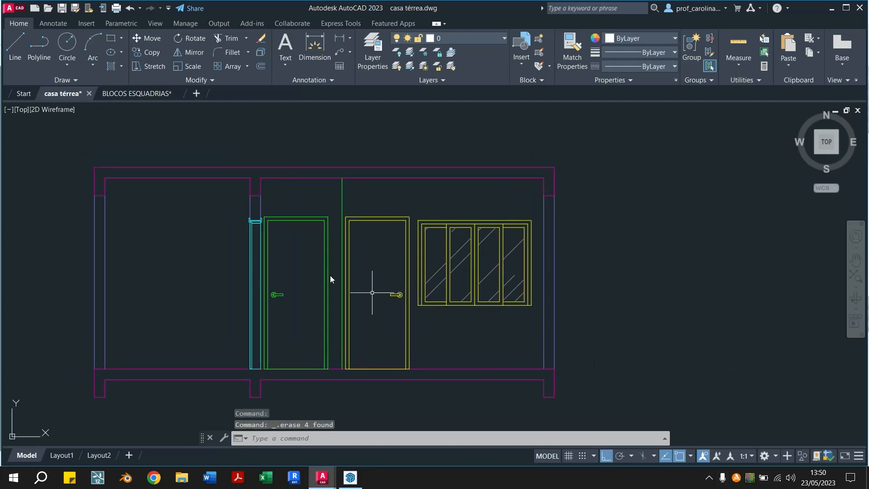
scroll(328, 277, down, 4)
middle_drag(327, 216, 387, 259)
scroll(445, 317, up, 2)
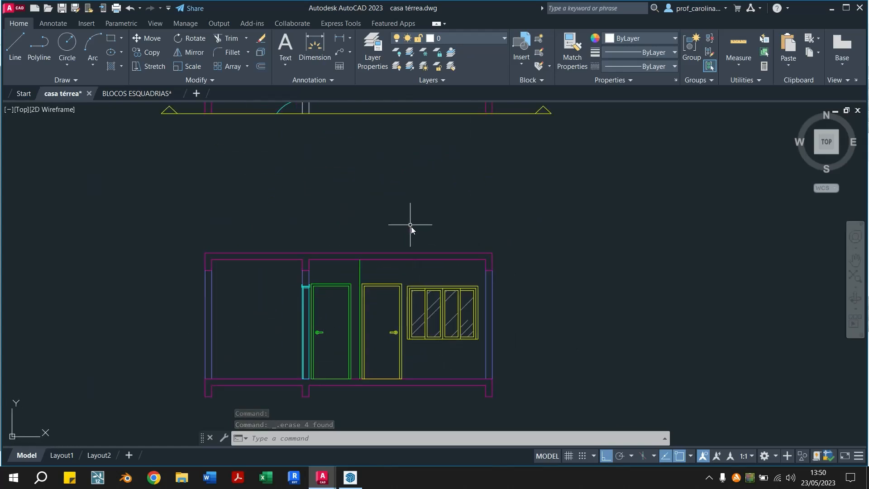
scroll(407, 229, down, 2)
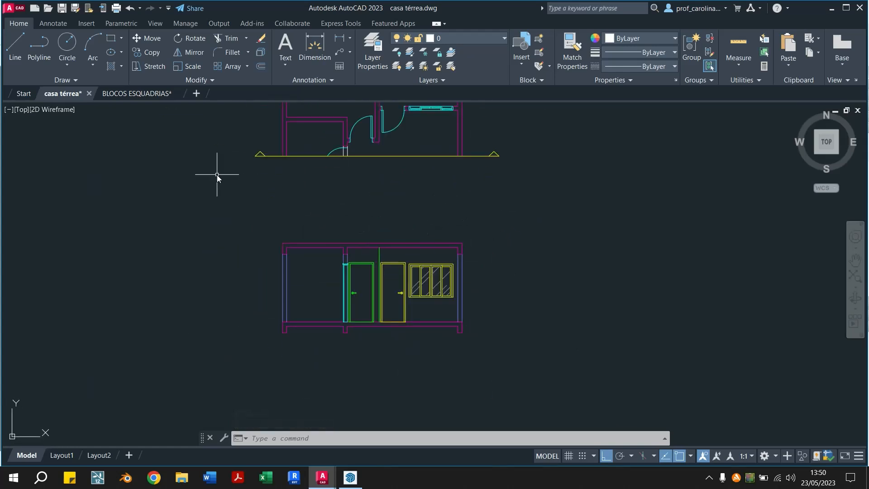
mouse_move(310, 200)
middle_down()
mouse_move(413, 224)
mouse_move(400, 219)
mouse_move(417, 198)
middle_up()
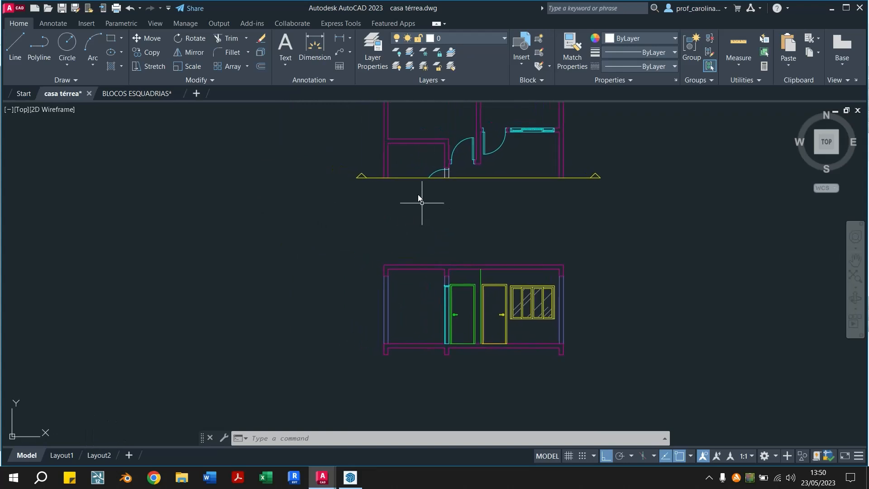
Examine the full floor plan and the earlier gable-roofed section elsewhere in the drawing
scroll(408, 184, down, 2)
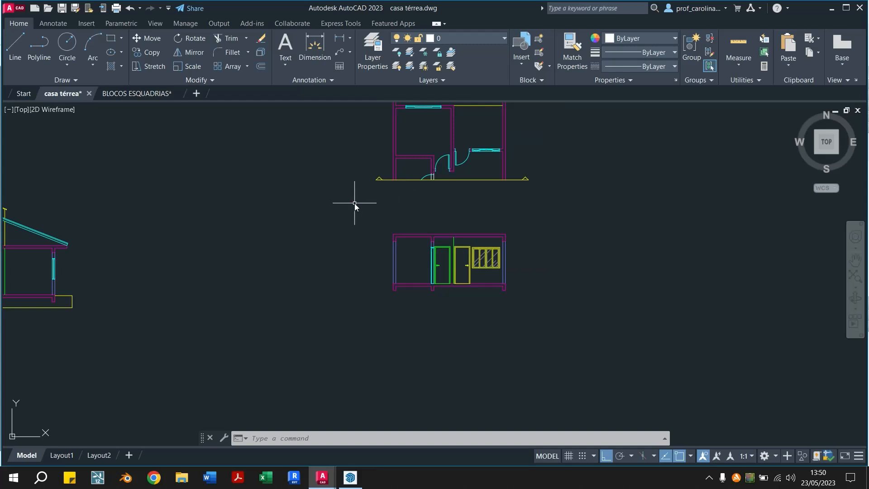
middle_drag(414, 241, 517, 323)
scroll(517, 321, down, 2)
scroll(517, 321, up, 2)
scroll(235, 362, down, 2)
mouse_move(223, 351)
middle_down()
mouse_move(334, 317)
mouse_move(606, 348)
middle_up()
middle_drag(180, 372, 305, 309)
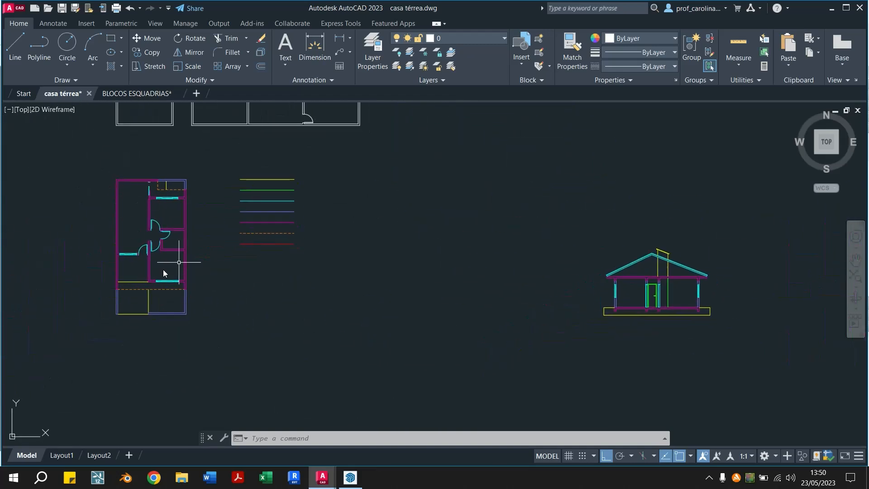
mouse_move(401, 348)
middle_down()
mouse_move(138, 341)
mouse_move(393, 297)
middle_up()
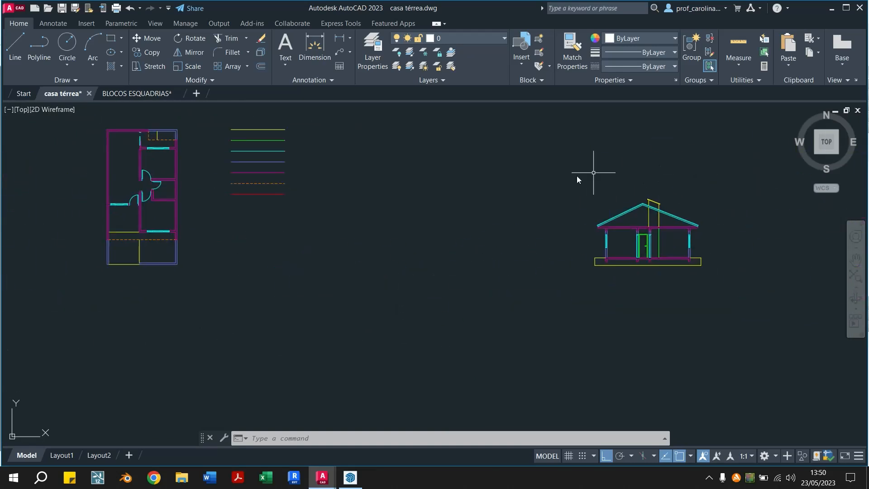
Draw two lines outlining a 0.8 by 0.8 square in the lower-right corner of the small room beside the hall in the plan
middle_drag(503, 210, 511, 240)
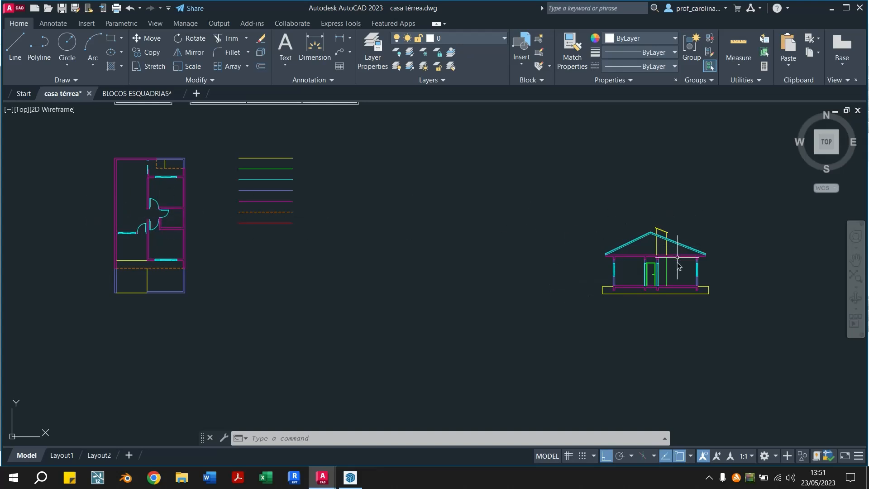
scroll(136, 211, up, 2)
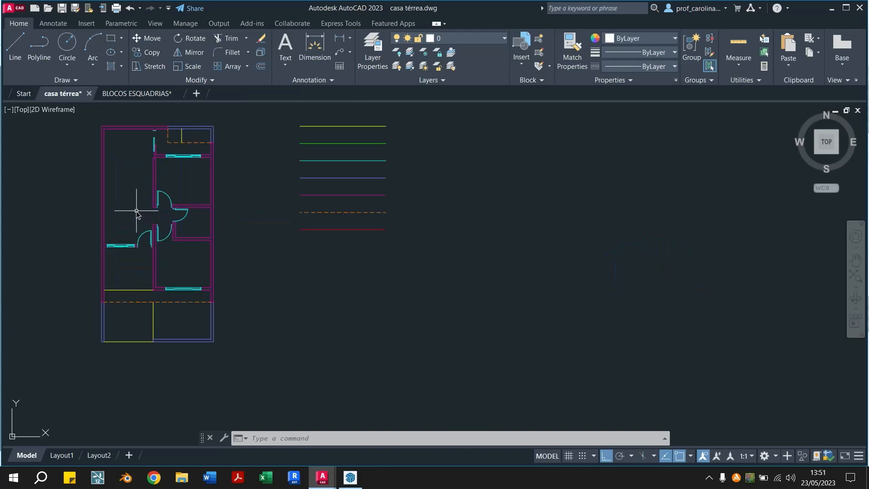
scroll(213, 231, up, 3)
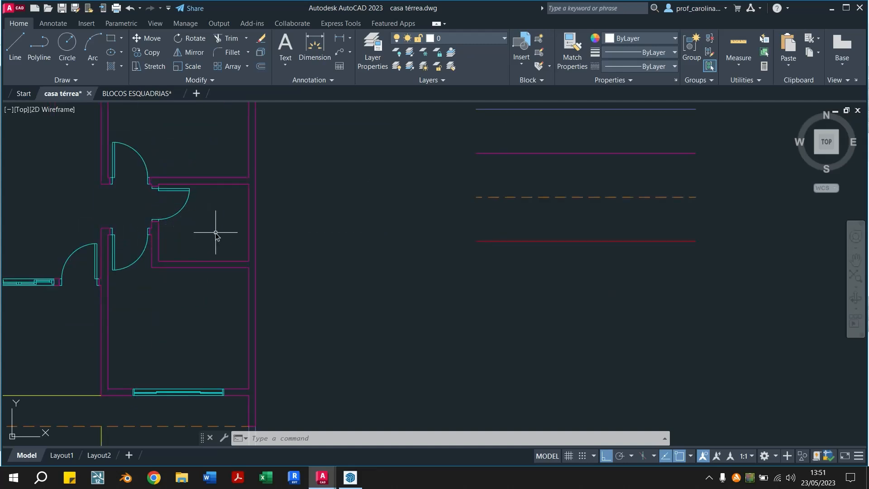
key(l)
key(Return)
text(0.)
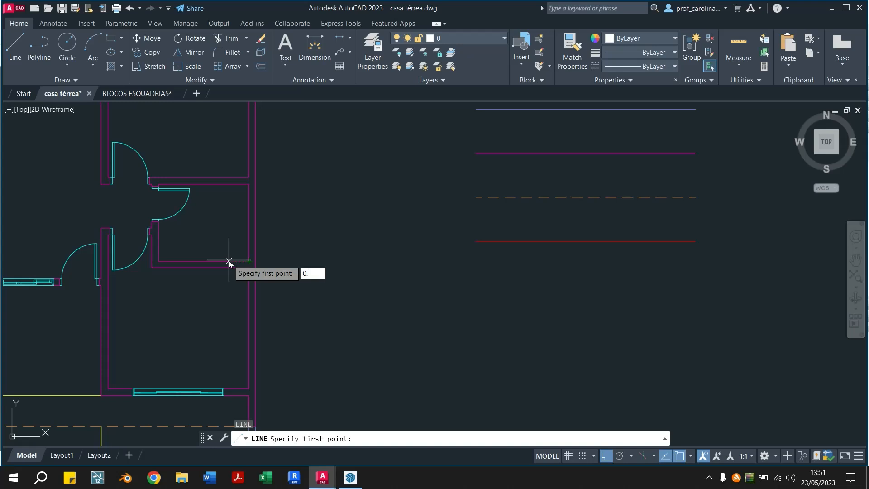
text(8)
key(Return)
text(0.8)
key(Return)
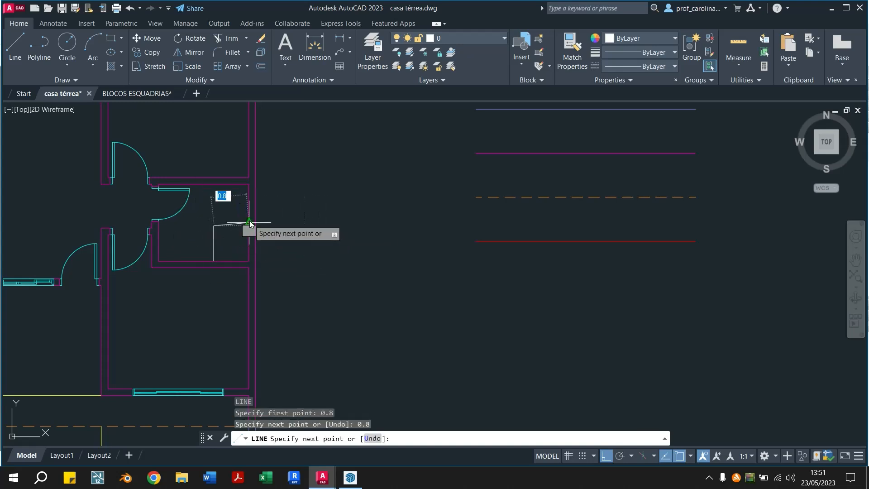
click(249, 226)
key(Escape)
Match the two square outline lines to the properties of the orange dashed sample line
click(572, 49)
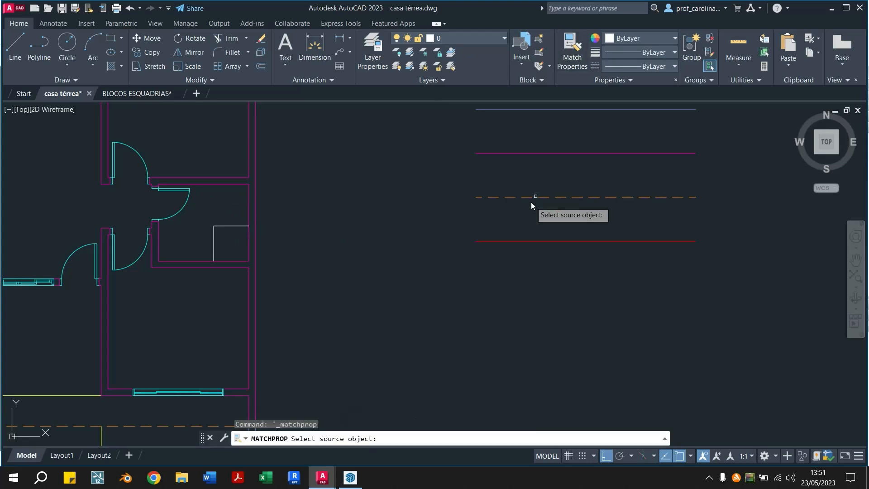
click(520, 197)
click(233, 210)
click(212, 251)
key(Escape)
key(Escape)
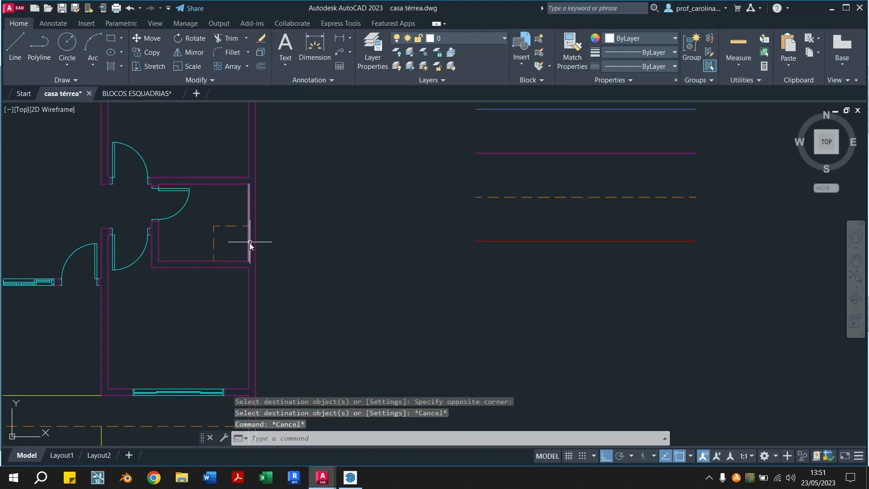
Draw a horizontal cut line across the full width of the house plan, passing through the hall and the small room's door
middle_drag(248, 242, 275, 272)
scroll(272, 262, down, 2)
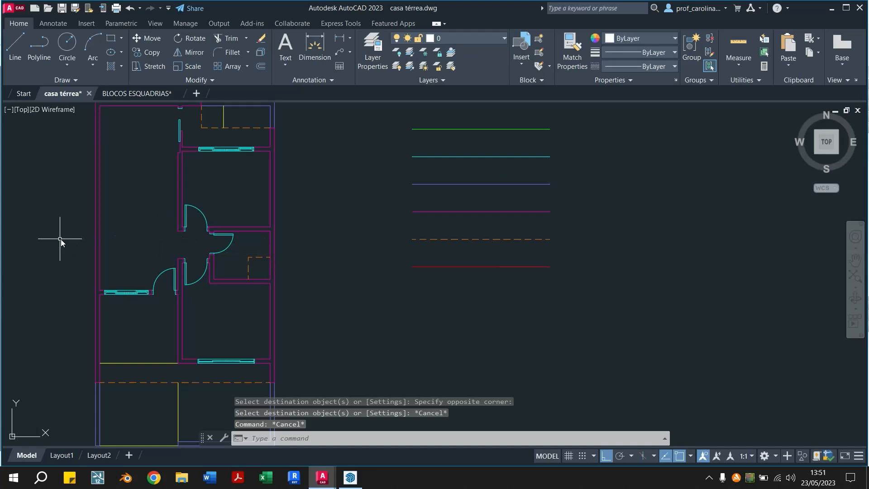
text(L)
key(Return)
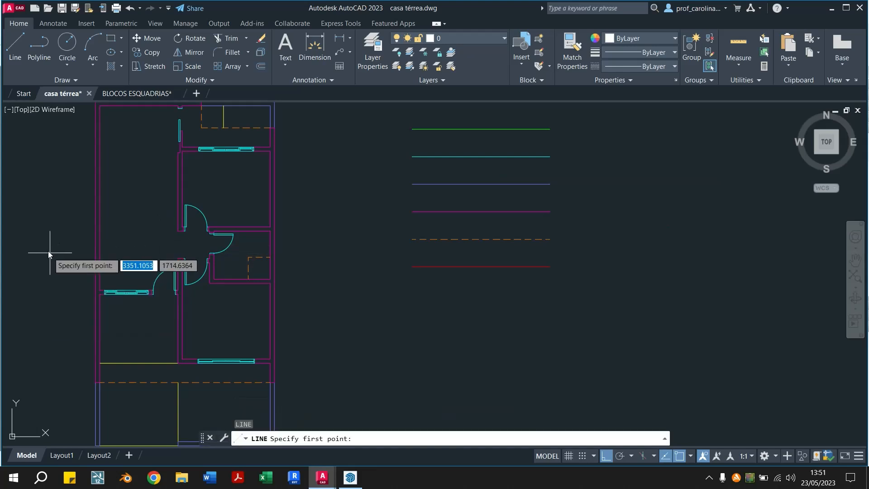
click(64, 244)
click(302, 248)
key(Escape)
key(Escape)
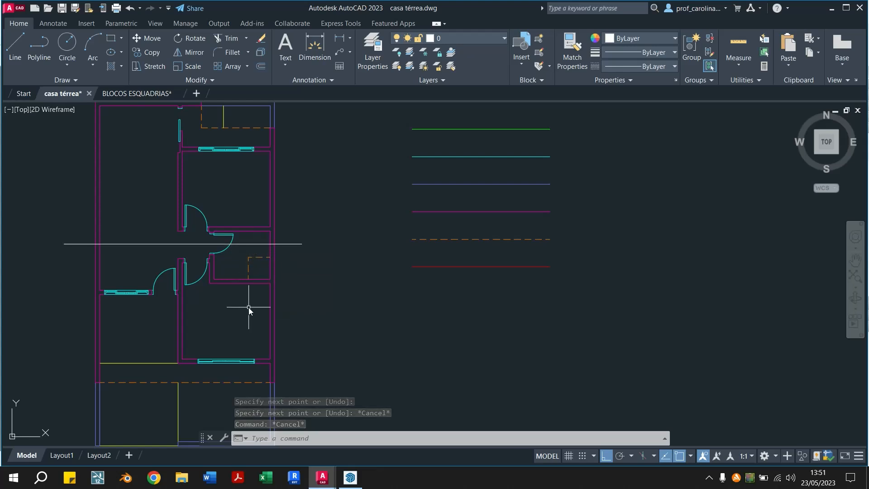
Compare the roof and chimney of the gable-roofed section with the new section drawn below the partial plan
mouse_move(651, 355)
middle_down()
mouse_move(160, 357)
mouse_move(1, 347)
middle_up()
middle_drag(681, 366, 316, 270)
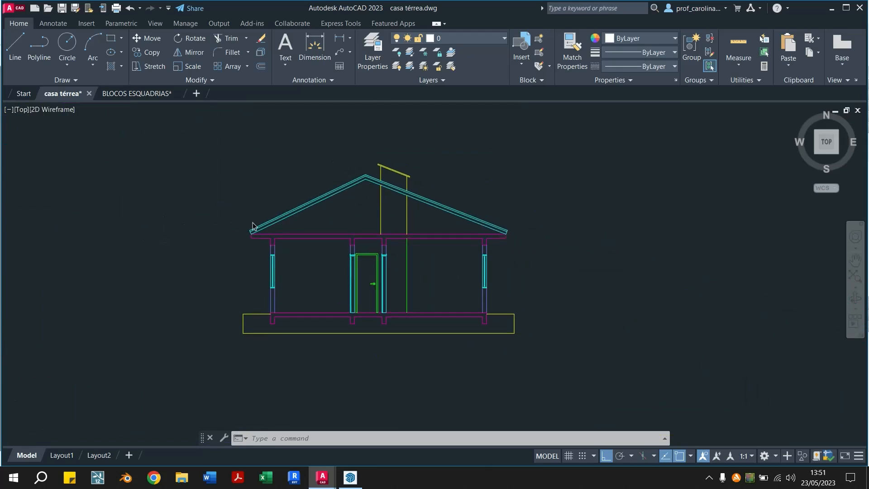
scroll(251, 221, down, 3)
middle_drag(223, 260, 242, 298)
scroll(573, 263, up, 3)
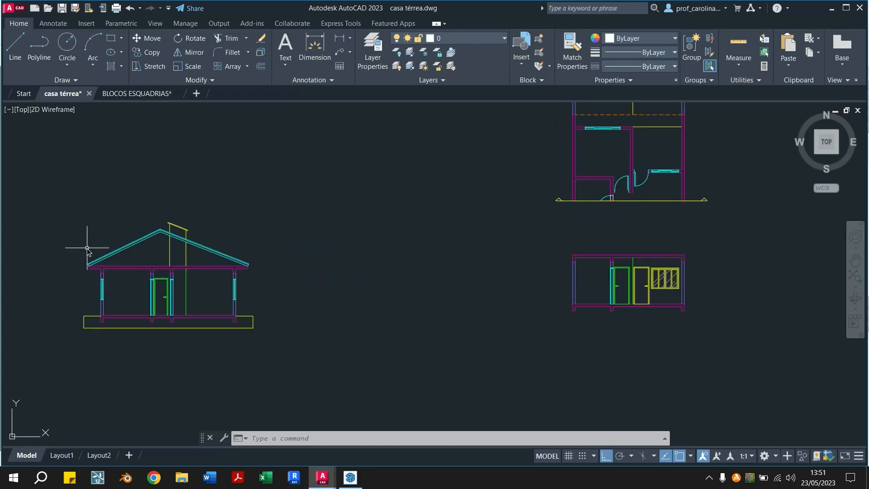
middle_drag(88, 247, 219, 262)
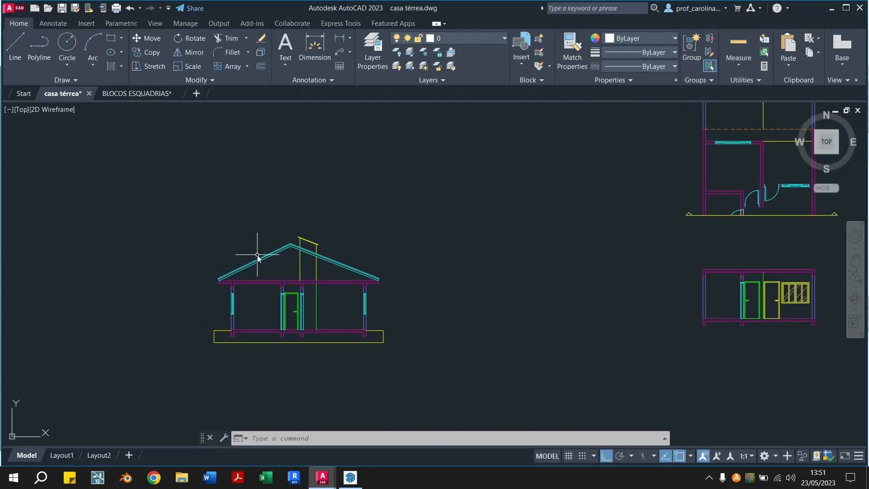
scroll(257, 256, up, 2)
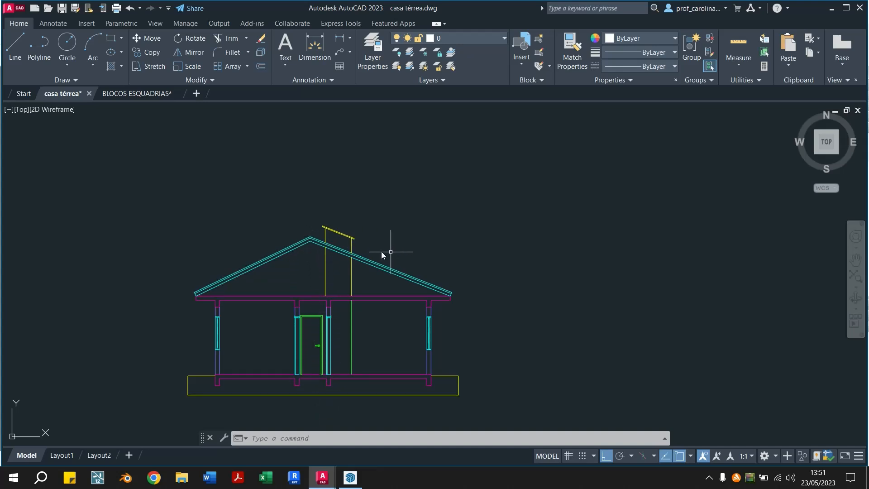
scroll(380, 254, down, 3)
middle_drag(644, 331, 455, 351)
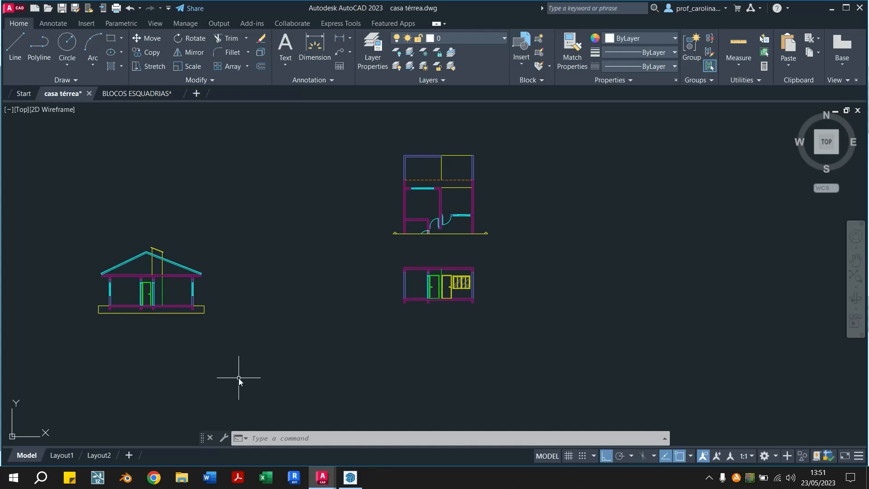
Switch to the SketchUp house model and examine the section 4 cut, finishing in the left standard view
click(360, 487)
scroll(515, 285, down, 2)
middle_drag(514, 285, 279, 364)
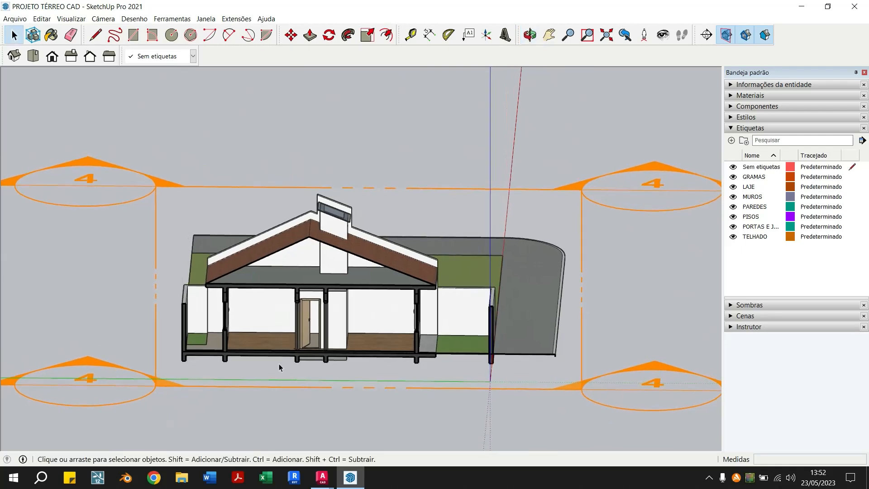
middle_drag(312, 225, 392, 295)
scroll(295, 253, up, 1)
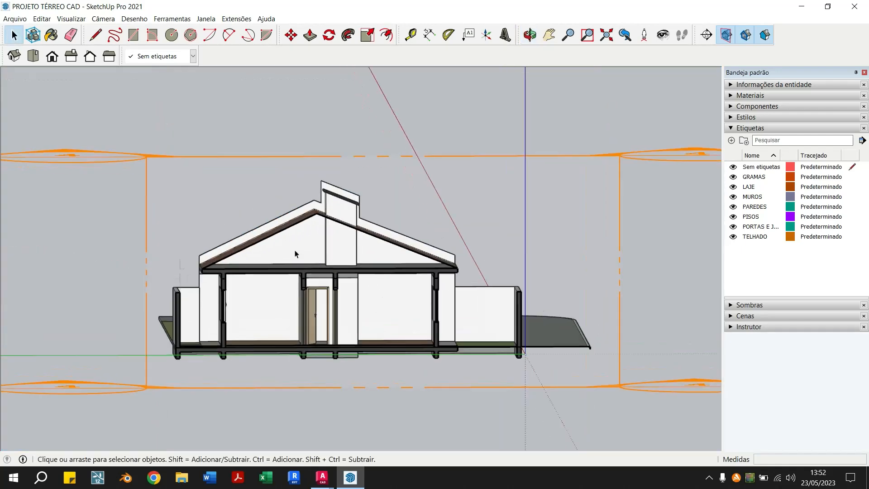
scroll(355, 245, up, 1)
middle_drag(395, 253, 374, 244)
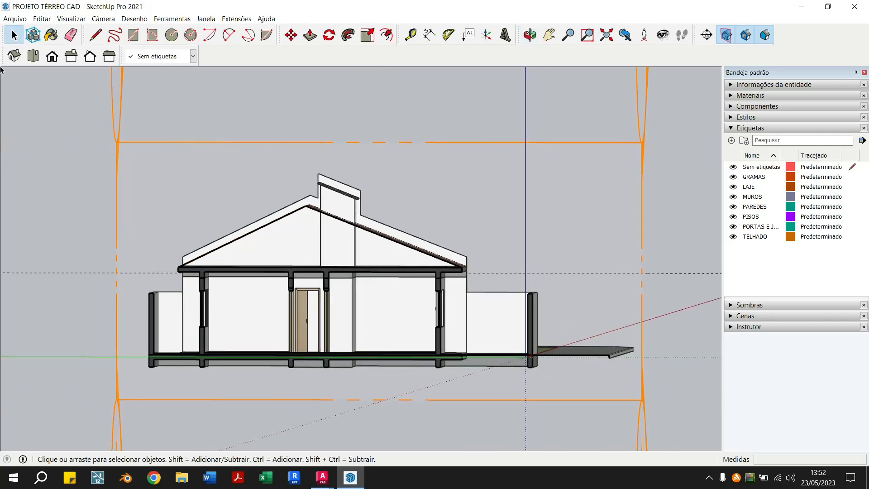
click(90, 56)
click(108, 56)
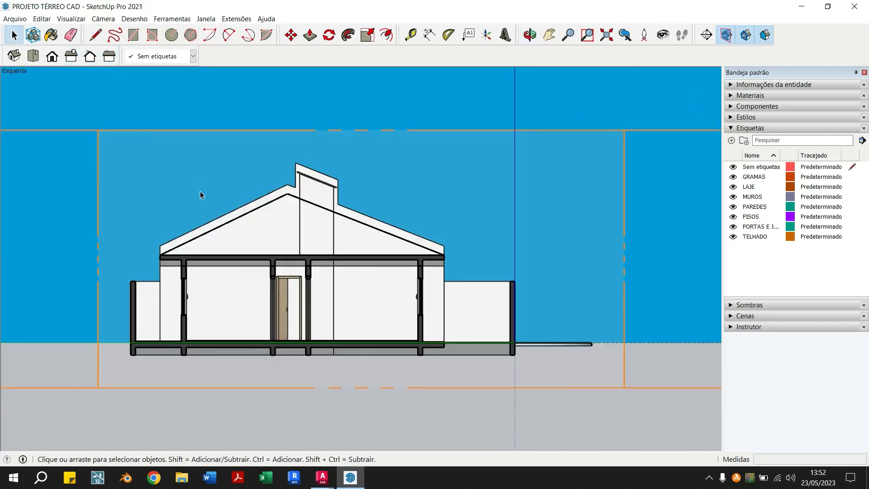
scroll(202, 194, up, 1)
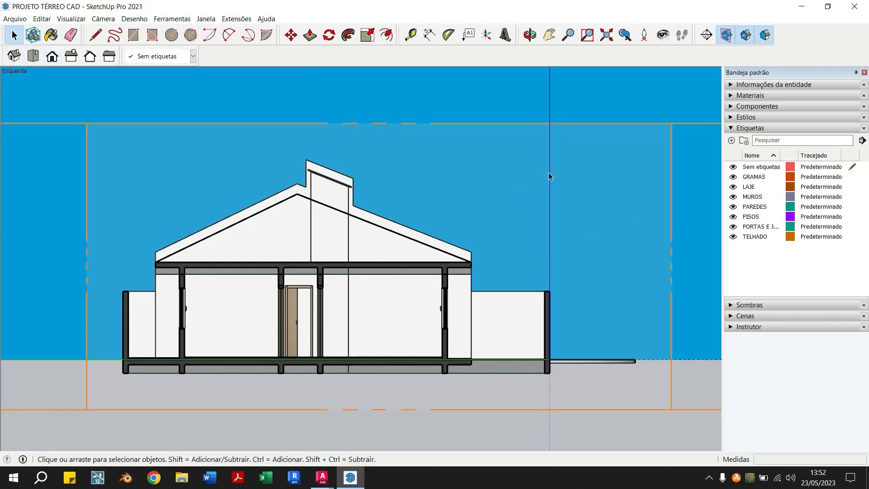
Add a section plane on the boundary wall's outer face, perpendicular to section plane 4, accepting the default name and symbol
middle_drag(501, 216, 621, 275)
click(706, 34)
middle_drag(223, 386, 122, 394)
middle_drag(256, 421, 256, 380)
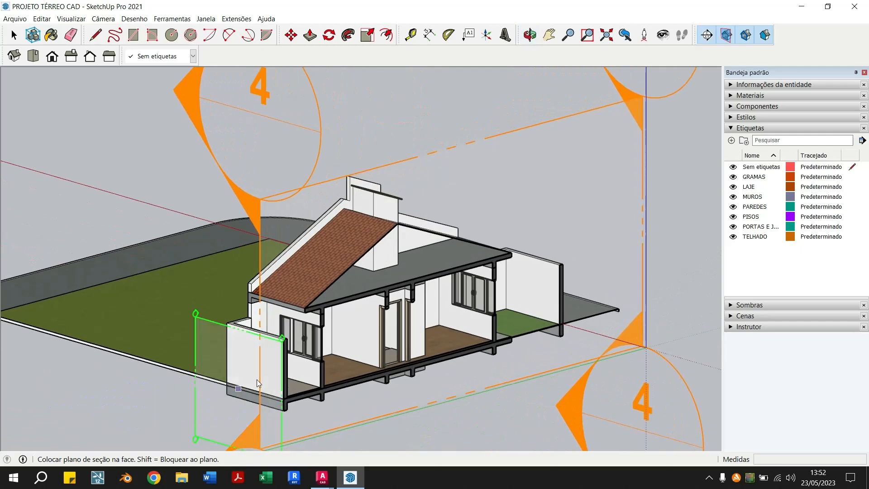
click(261, 370)
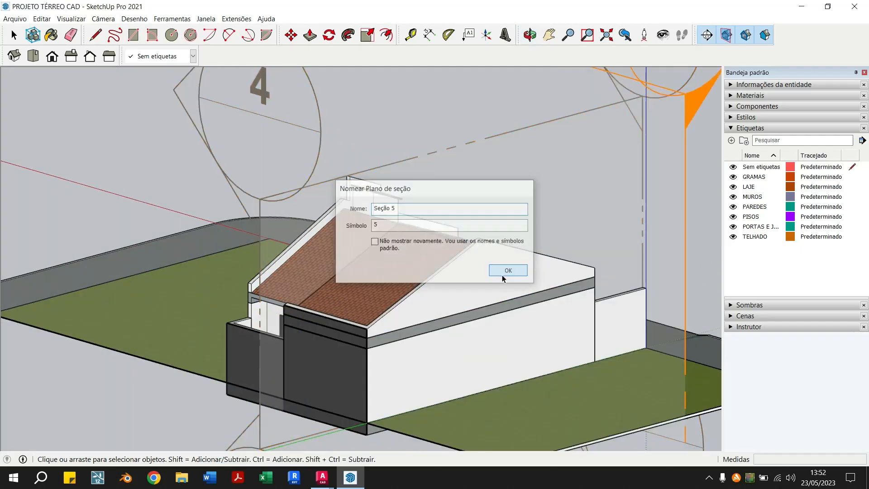
click(507, 270)
scroll(262, 391, down, 2)
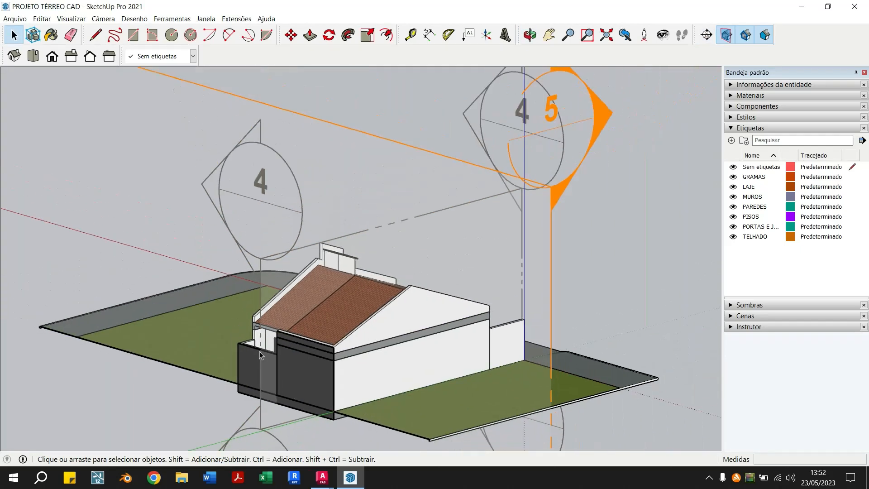
Move the new section plane about 5.16 m into the house so it cuts through the rooms
click(550, 327)
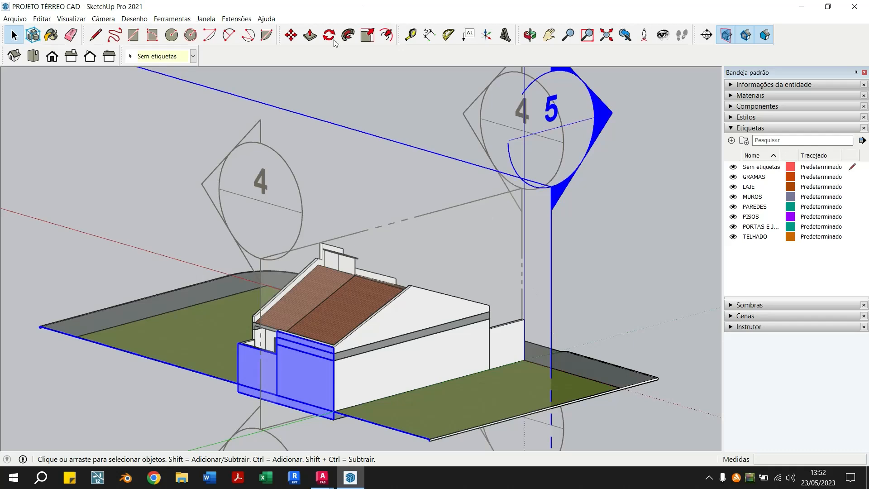
click(292, 35)
click(530, 303)
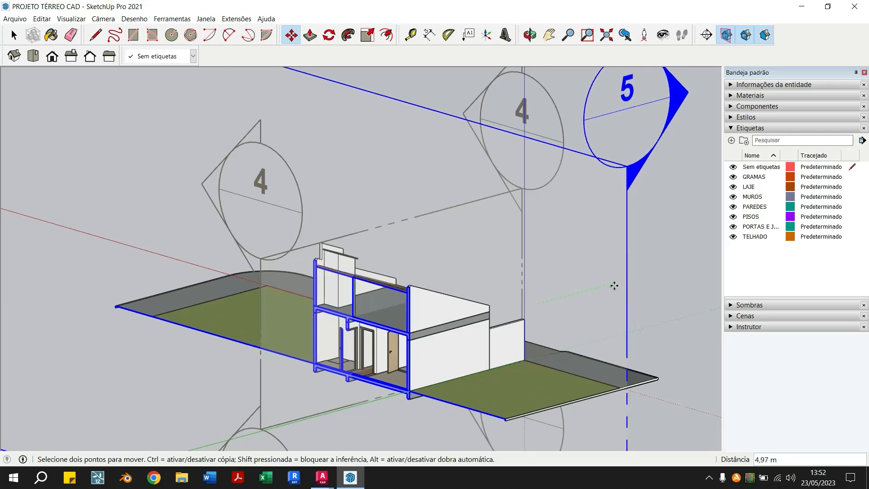
click(617, 286)
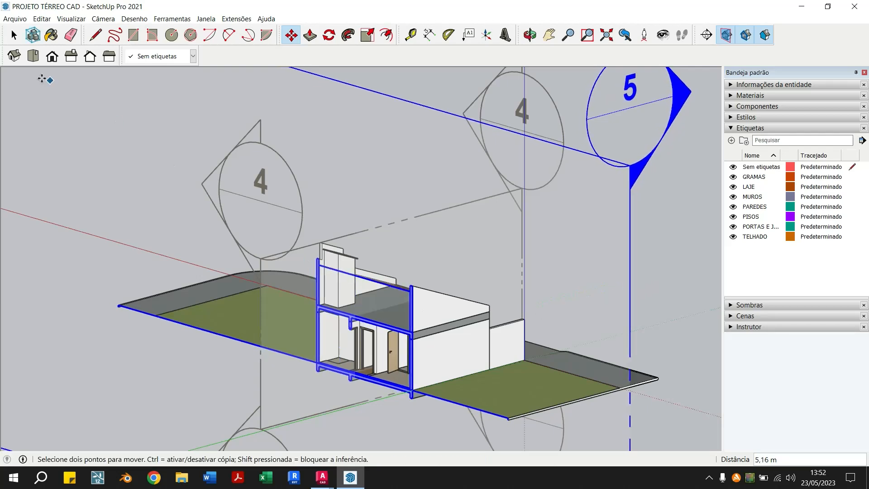
click(13, 37)
Examine the chimney, roof, slab, doors and window exposed by section plane 5 from the front and the side
scroll(409, 392, up, 3)
middle_drag(395, 392, 430, 365)
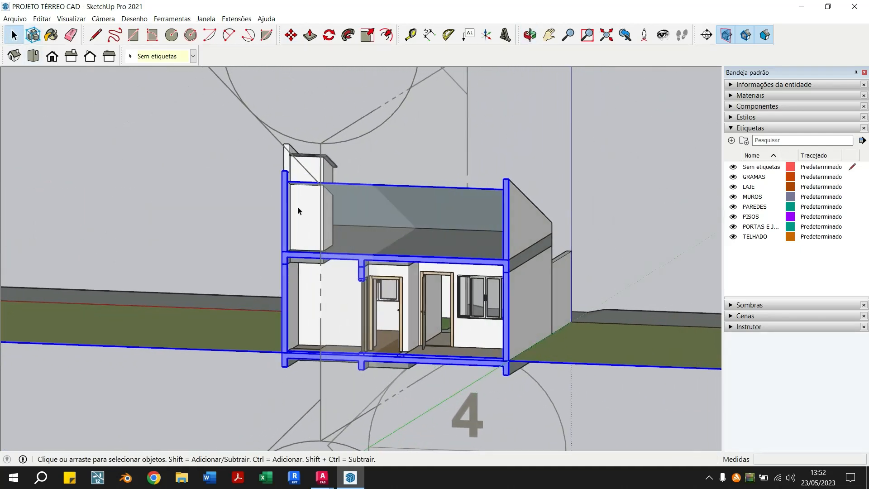
click(351, 126)
middle_drag(395, 207, 328, 166)
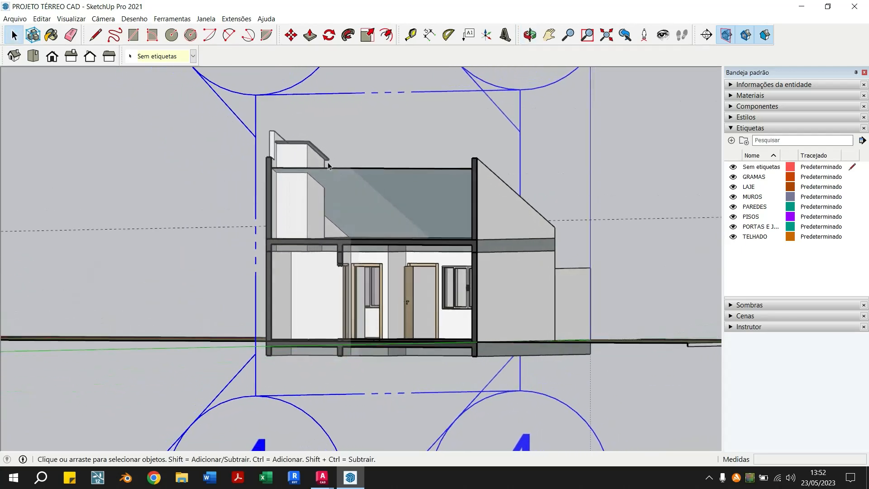
scroll(479, 239, down, 3)
middle_drag(479, 239, 349, 157)
click(349, 157)
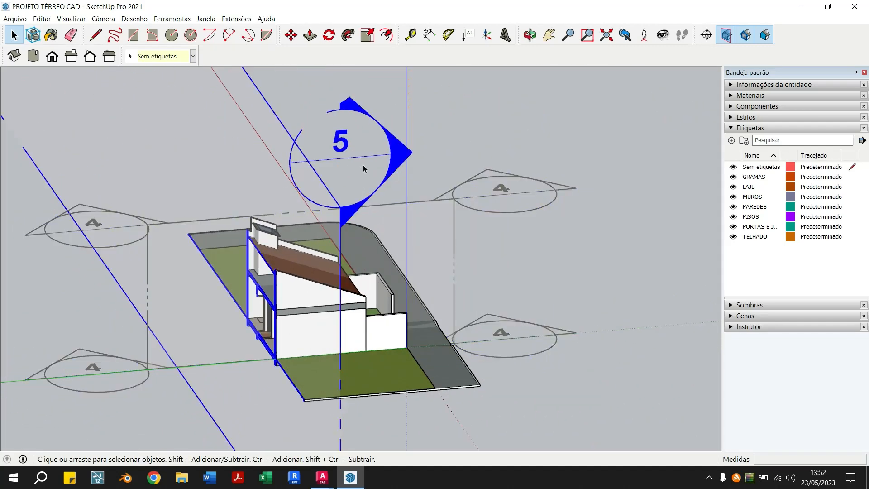
Check section planes 4 and 5, toggling the section cuts off and on to compare the whole house with the cut
right_click(453, 219)
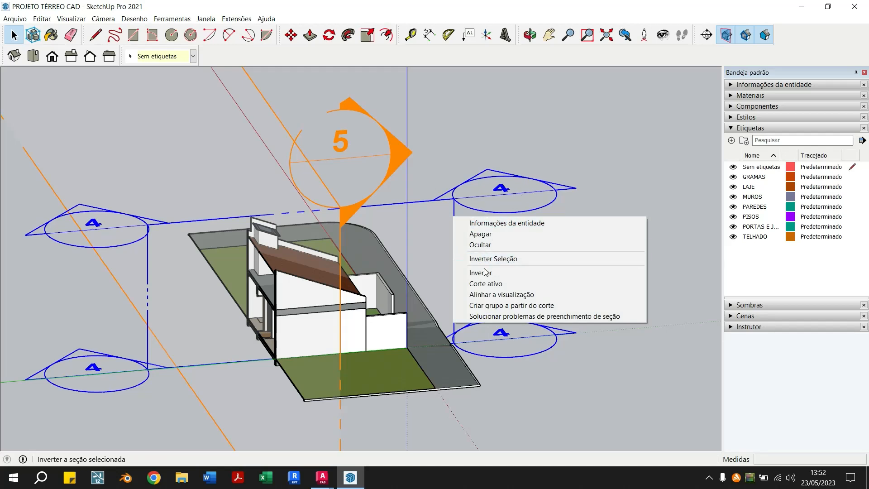
click(564, 175)
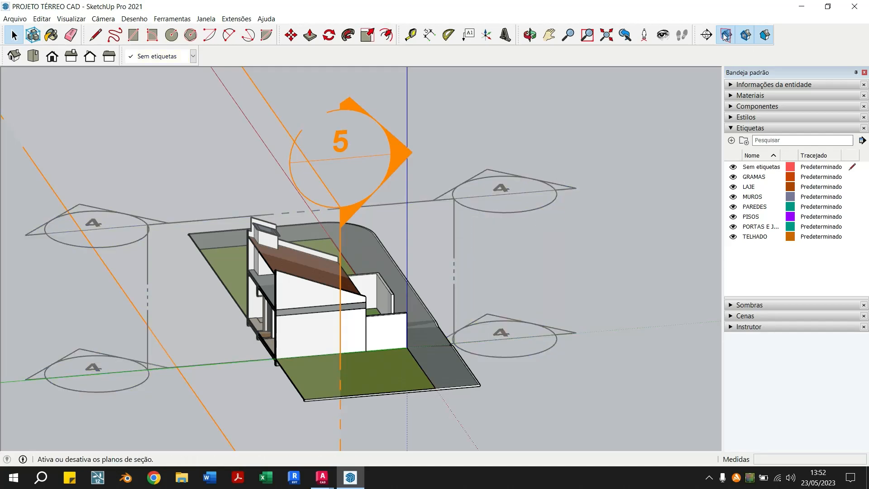
click(746, 37)
click(746, 38)
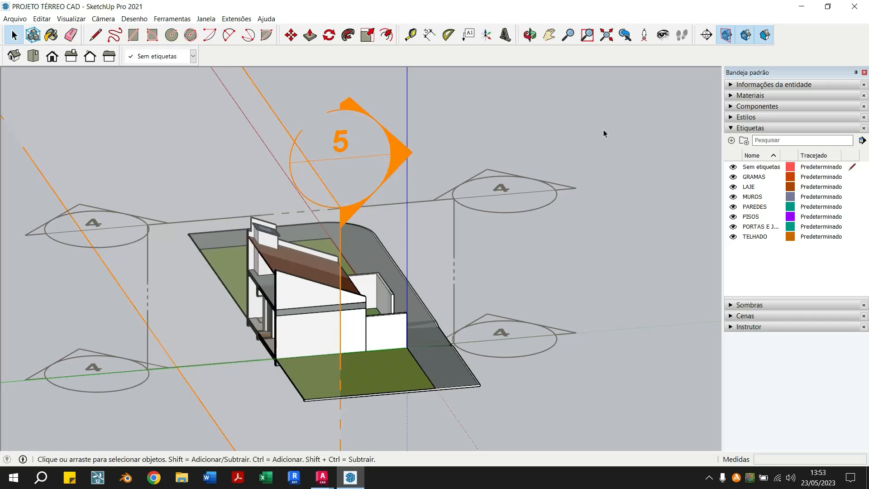
click(423, 235)
click(747, 38)
click(746, 38)
click(387, 143)
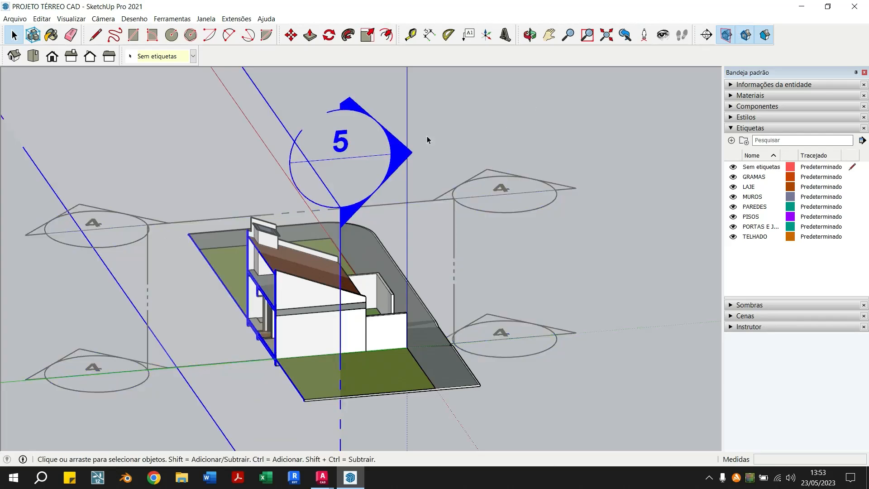
click(749, 39)
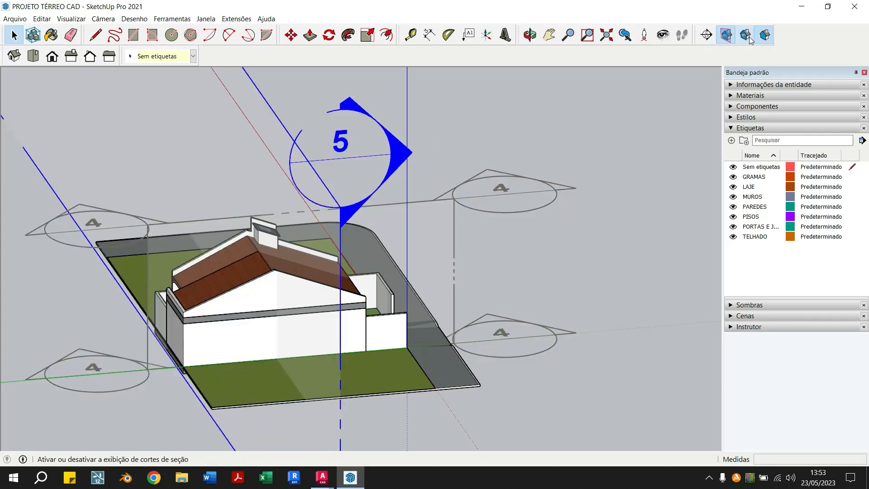
click(749, 39)
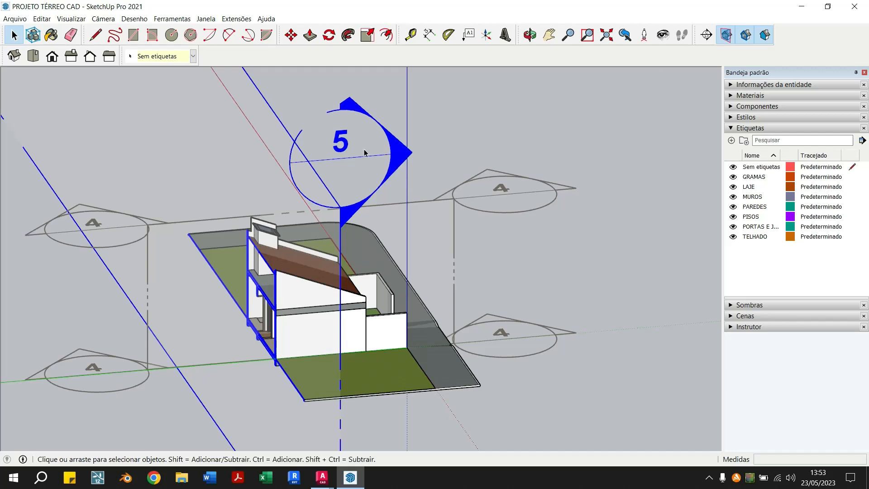
Remove section plane 5 and turn section plane 4's cut through the house back on
double_click(479, 217)
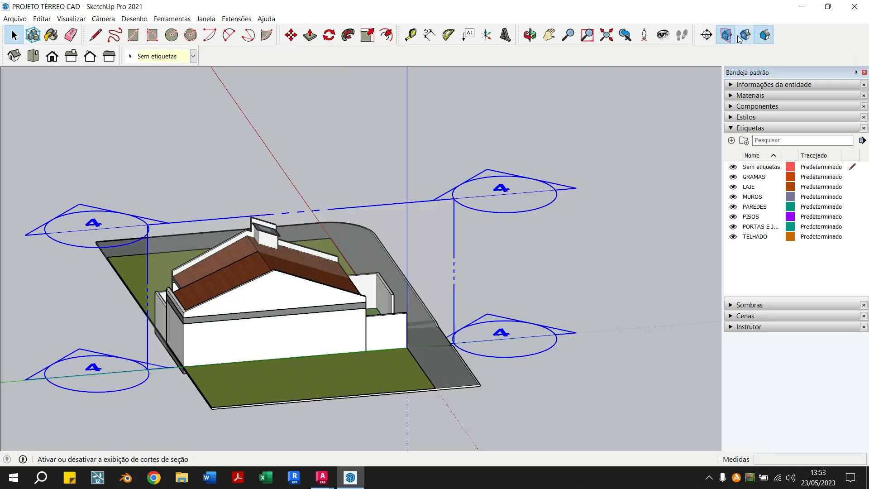
click(706, 35)
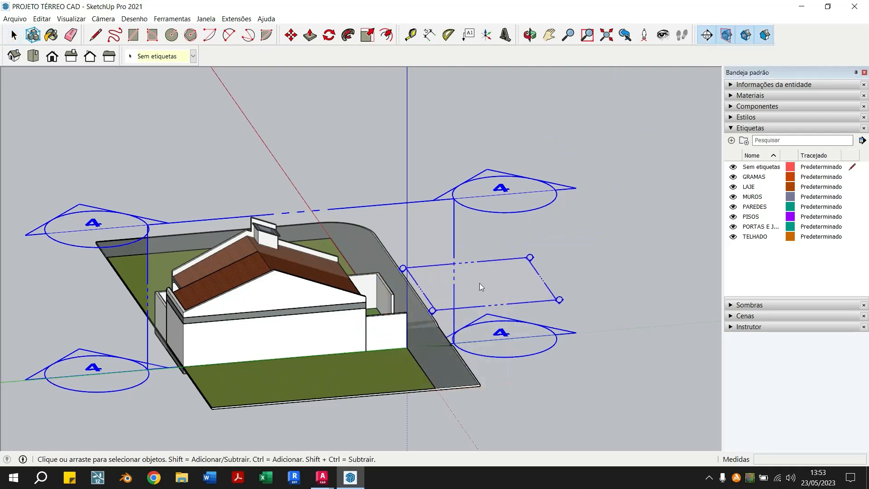
click(454, 268)
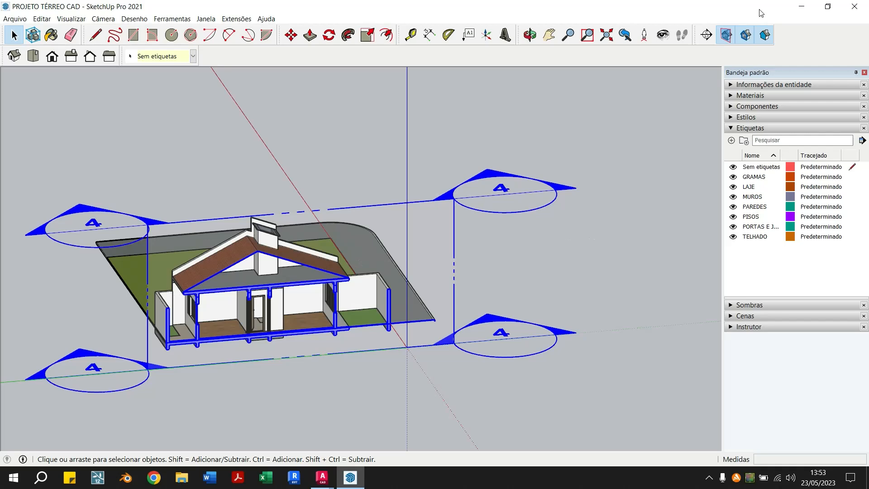
Add another section plane on the outer face of the boundary wall, perpendicular to section plane 4
click(706, 35)
middle_drag(398, 226, 390, 323)
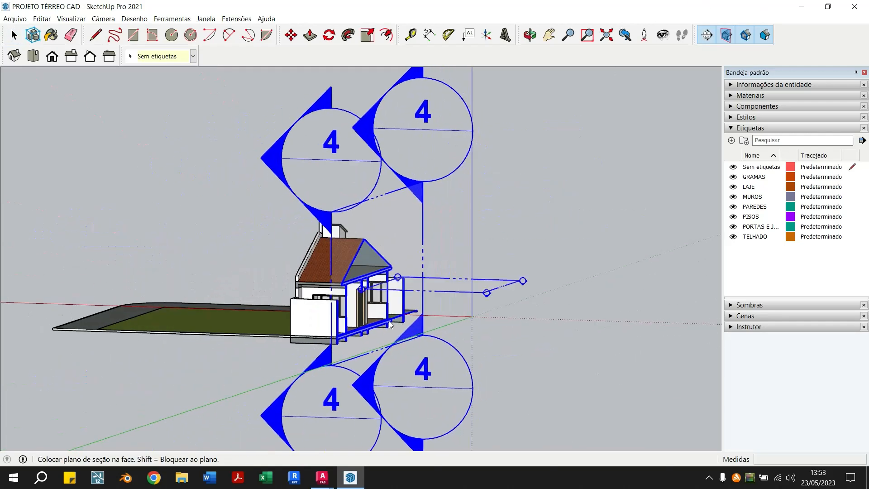
click(319, 320)
click(508, 271)
middle_drag(569, 270, 293, 379)
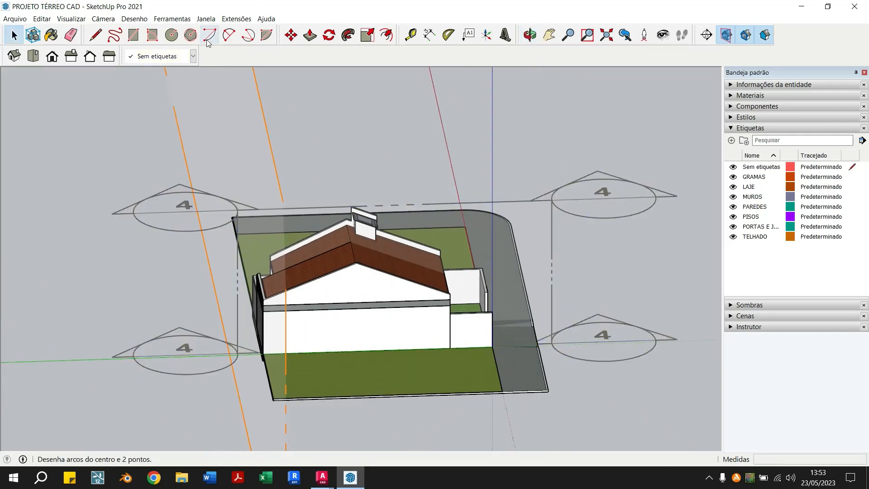
Activate the new perpendicular section plane and move it about 5.27 m into the house
double_click(524, 218)
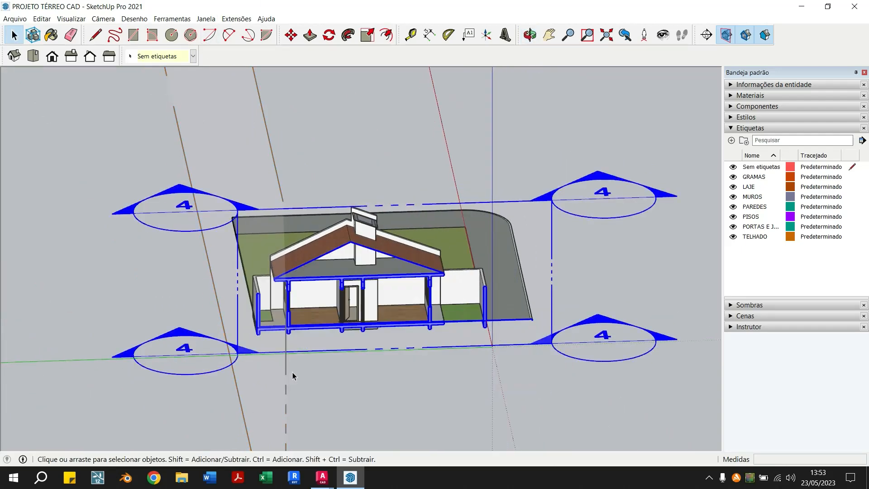
double_click(268, 378)
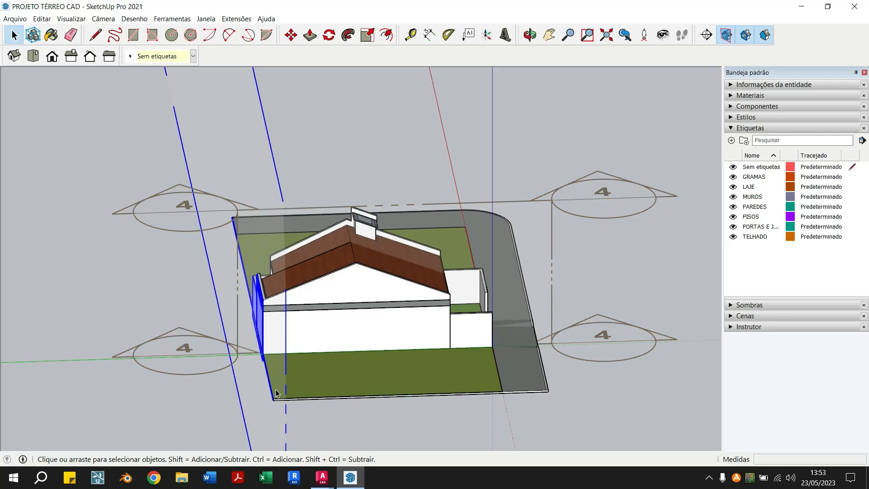
key(m)
click(264, 396)
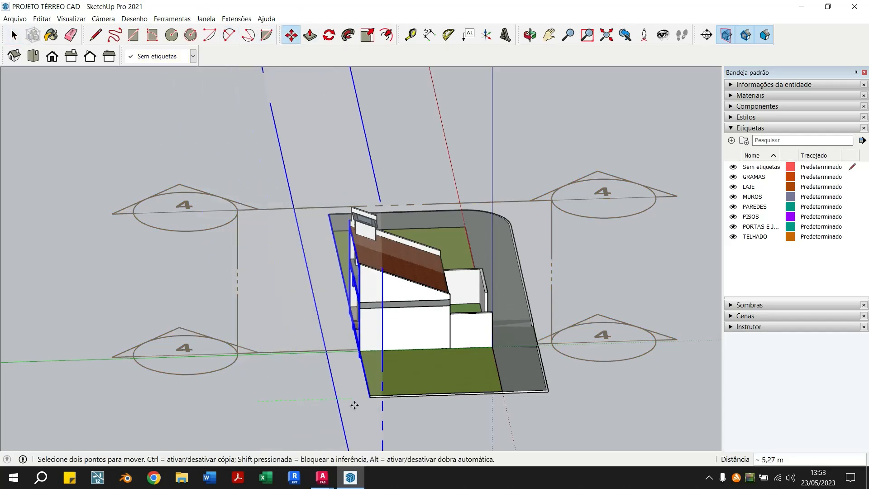
click(354, 404)
Make section plane 4 the active cut again, exposing the rooms from the front
click(14, 35)
click(538, 145)
middle_drag(430, 245, 449, 230)
click(549, 204)
scroll(307, 305, up, 2)
middle_drag(386, 286, 275, 312)
scroll(215, 205, down, 1)
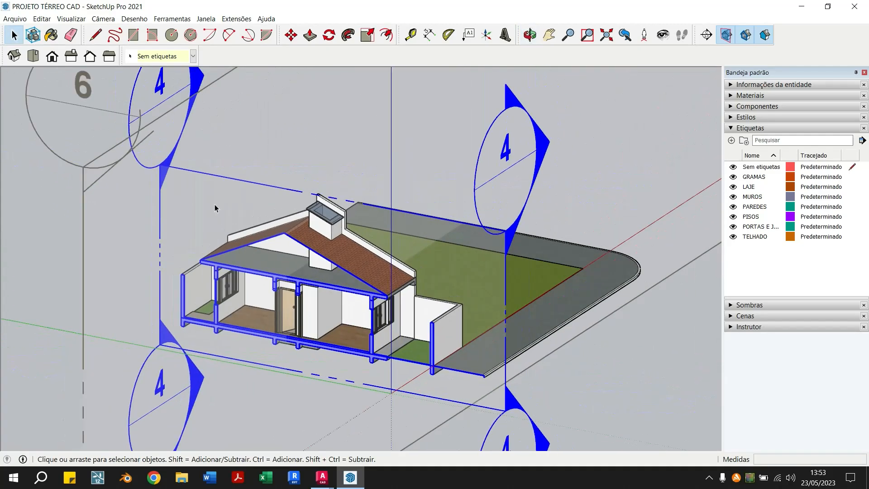
Examine the roof slopes, ridge, rear wall and chimney above the slab in section plane 4's cut
scroll(214, 208, down, 1)
click(126, 236)
middle_drag(126, 236, 204, 249)
scroll(251, 243, up, 6)
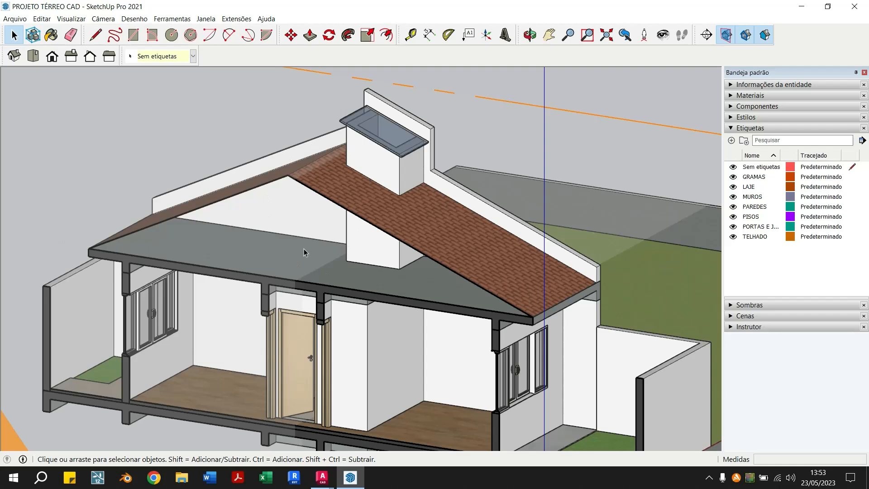
middle_drag(303, 249, 325, 199)
scroll(326, 200, down, 6)
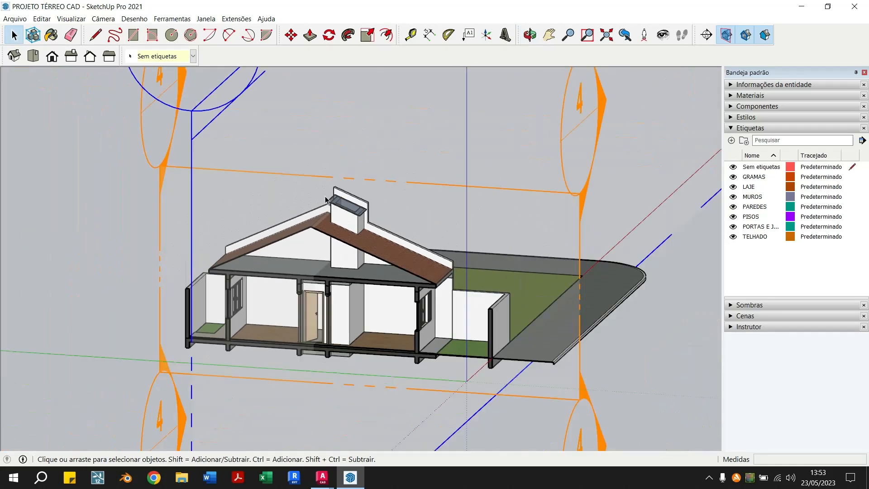
scroll(326, 200, down, 2)
scroll(360, 294, up, 6)
scroll(360, 294, down, 2)
middle_drag(361, 296, 318, 275)
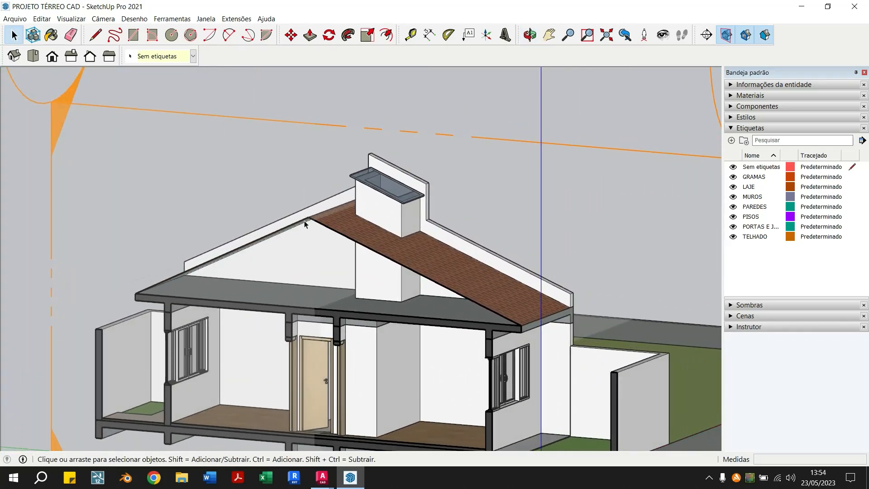
scroll(309, 218, up, 3)
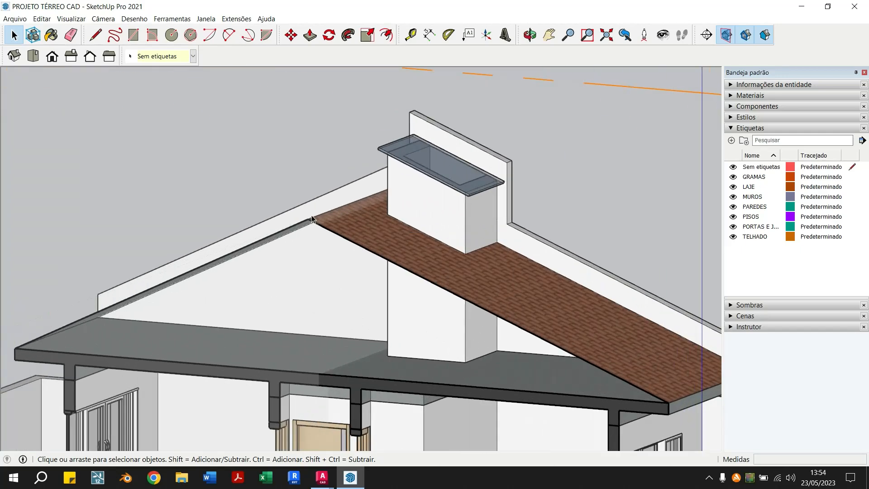
scroll(312, 219, up, 2)
scroll(306, 227, down, 3)
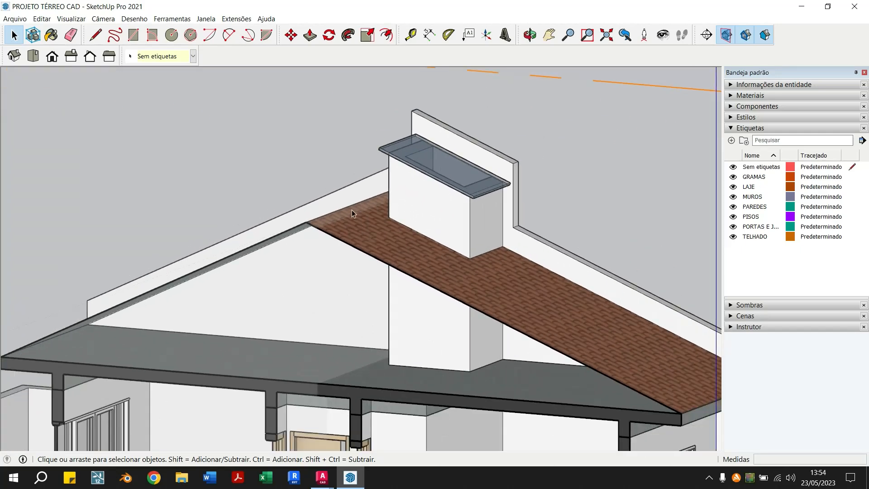
Try to move section plane 6 beside the house while section plane 4 stays active
click(291, 35)
scroll(330, 135, down, 5)
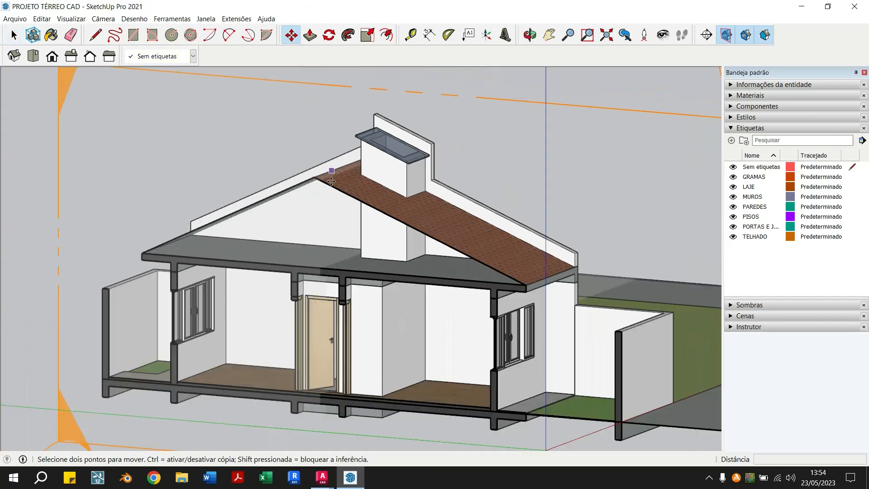
click(353, 369)
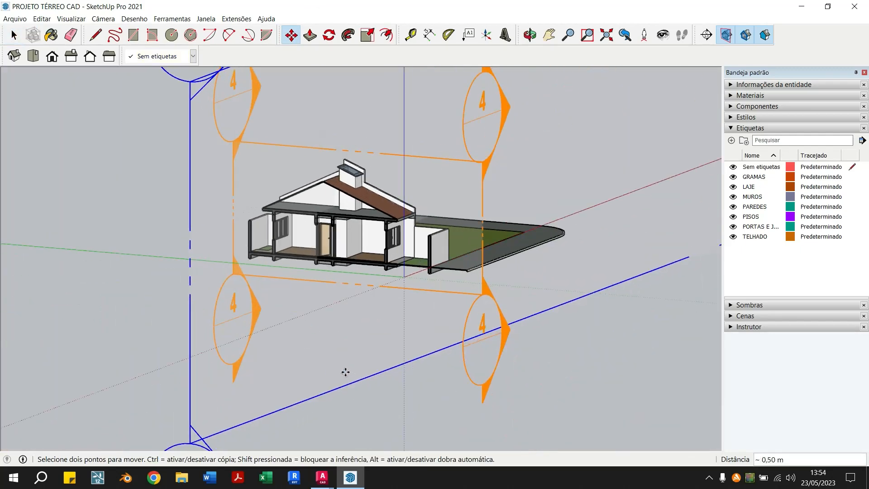
scroll(346, 372, up, 3)
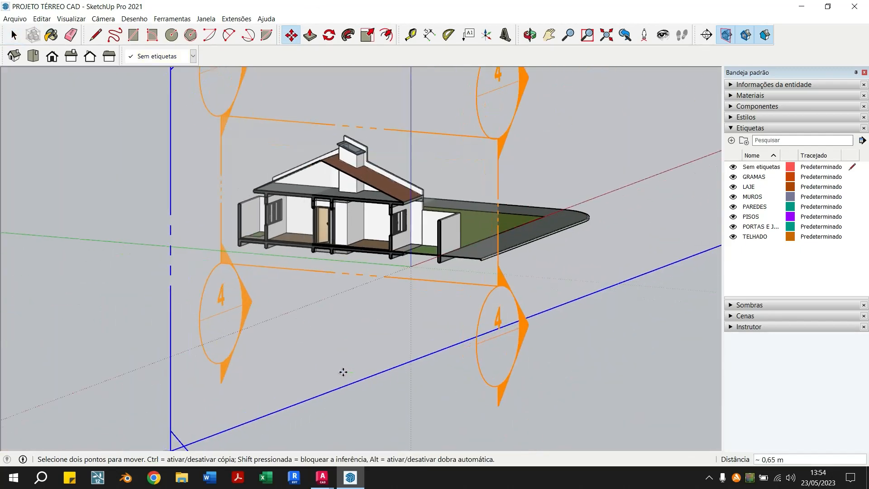
middle_drag(245, 278, 308, 239)
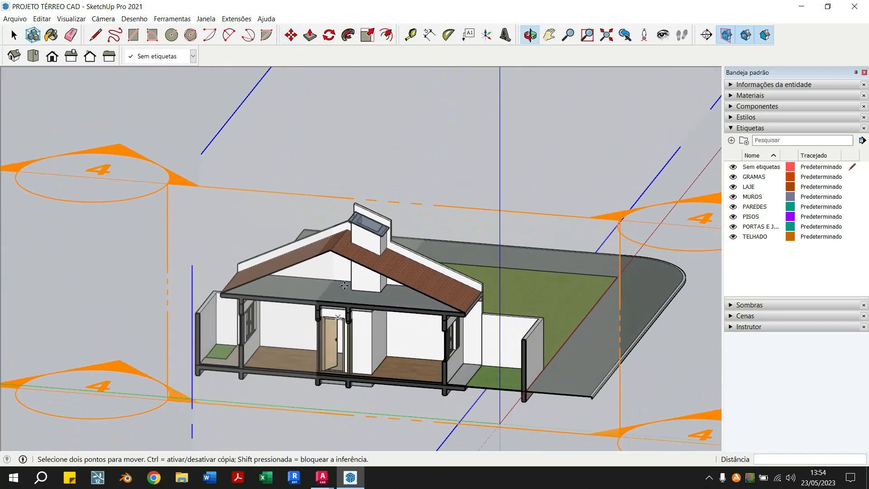
scroll(308, 238, up, 3)
click(305, 298)
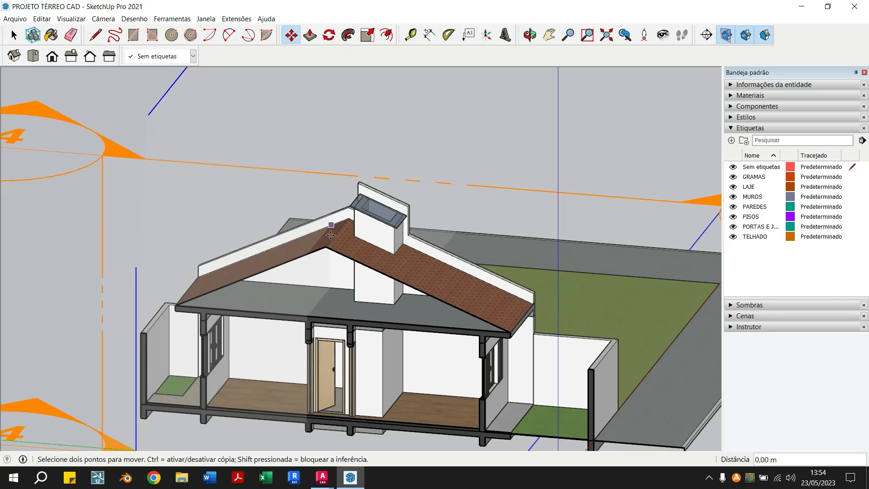
click(13, 35)
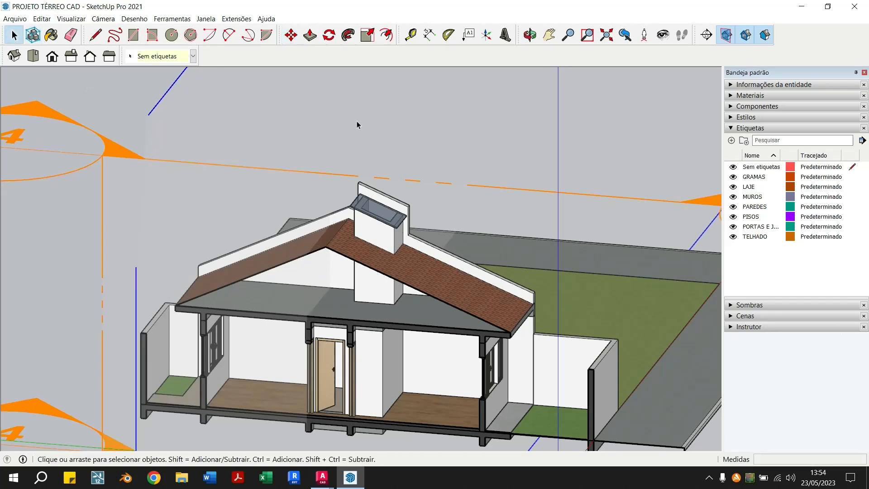
Switch to casa térrea.dwg in AutoCAD and compare the cut plan with the section drawings
mouse_move(321, 477)
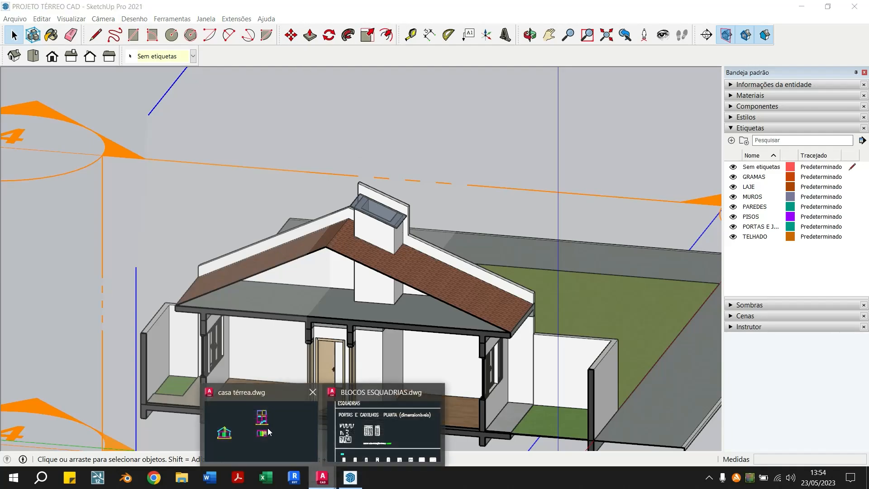
click(328, 398)
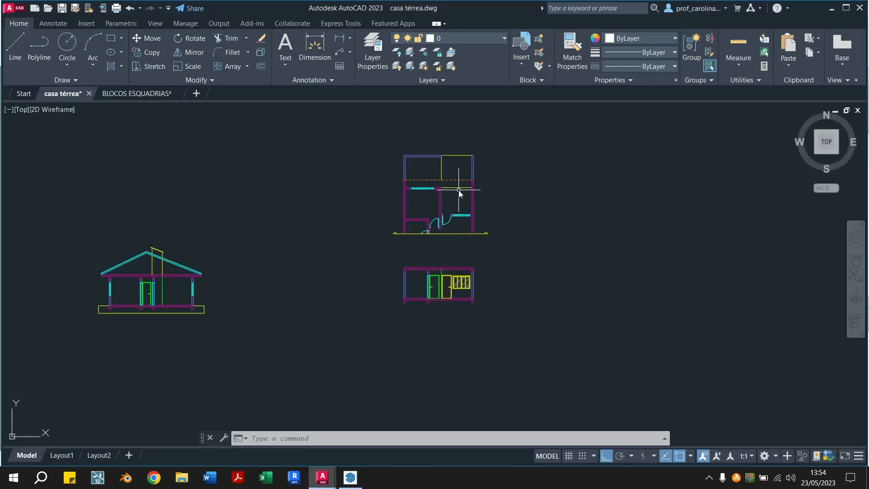
scroll(458, 190, up, 3)
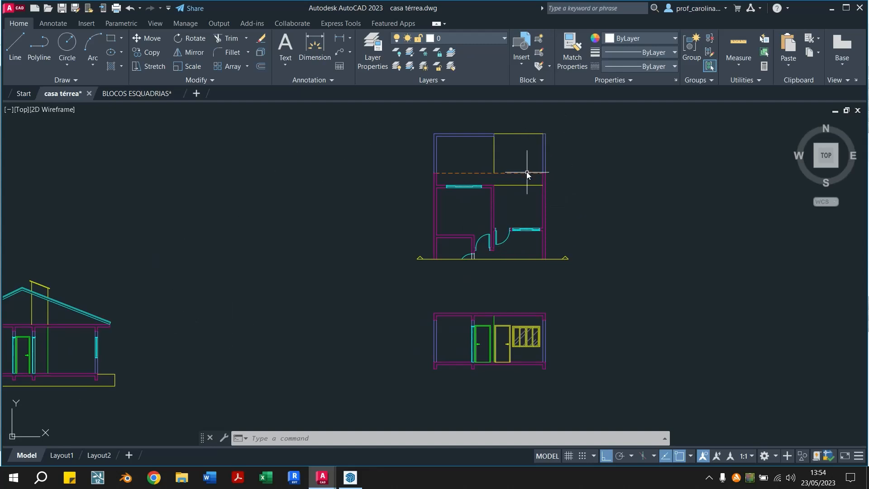
middle_drag(519, 145, 581, 129)
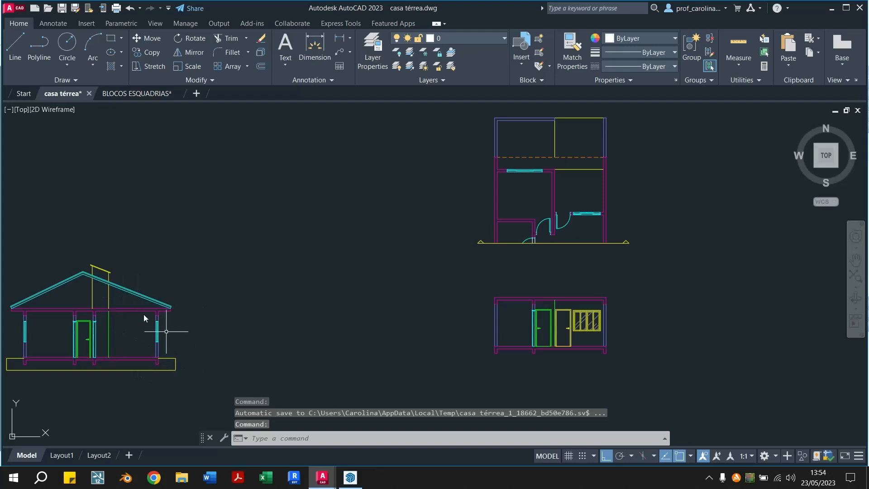
Measure the distance from the plan's dashed roof line to the cut line along the inner wall face
middle_drag(595, 225, 479, 246)
text(Di)
key(Return)
scroll(439, 184, up, 4)
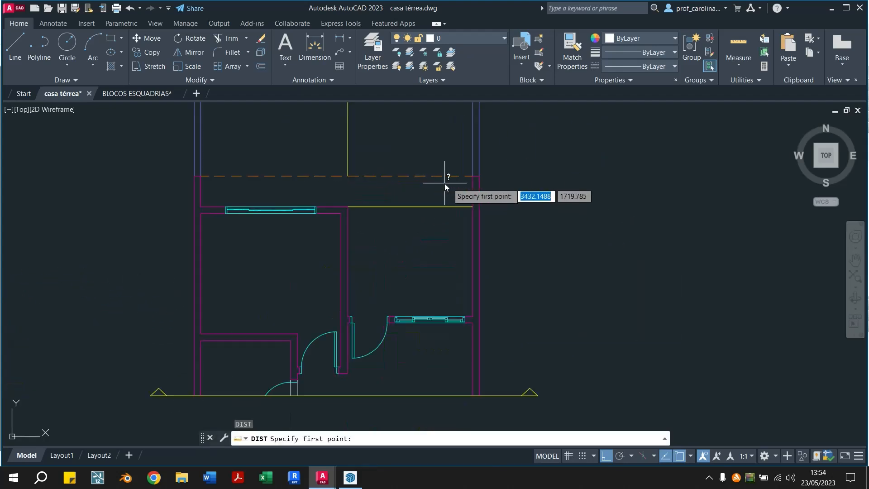
click(471, 176)
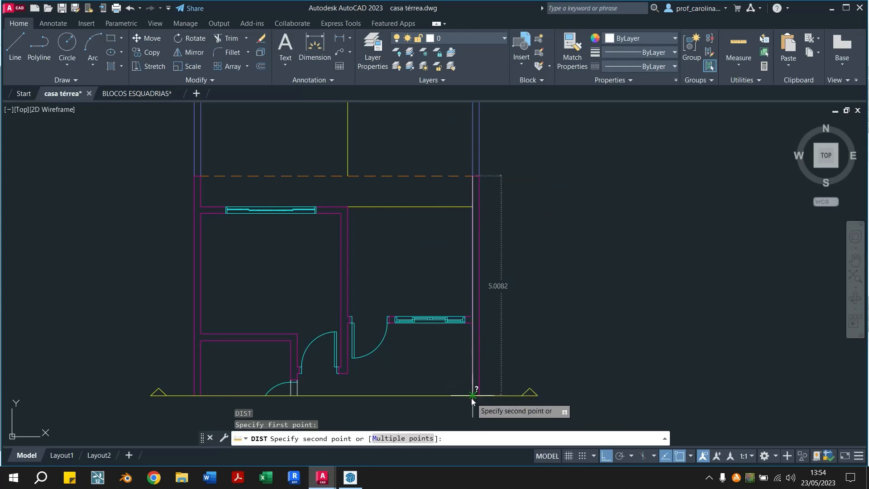
key(Escape)
scroll(442, 400, down, 6)
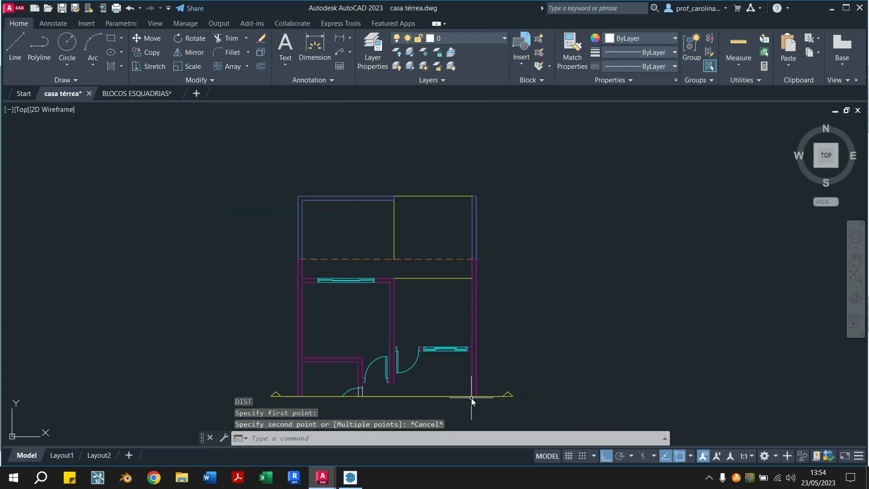
scroll(371, 290, up, 2)
click(507, 260)
click(448, 302)
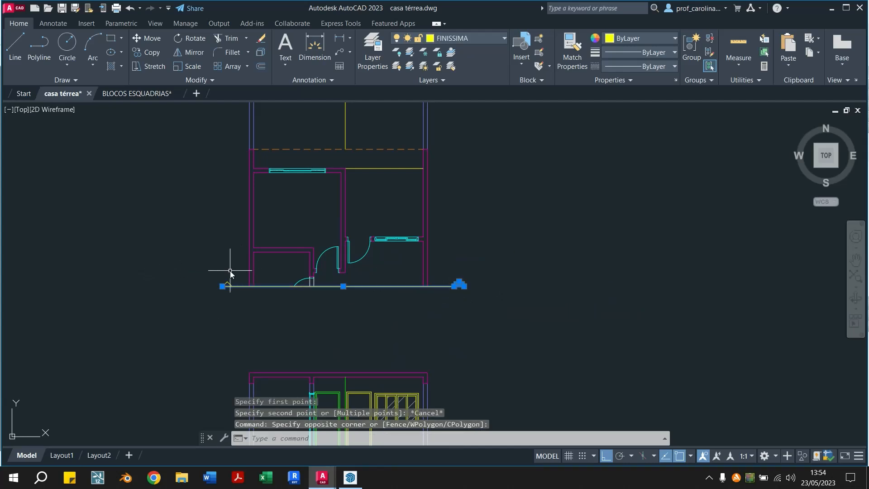
key(Escape)
key(Escape)
middle_drag(230, 272, 354, 269)
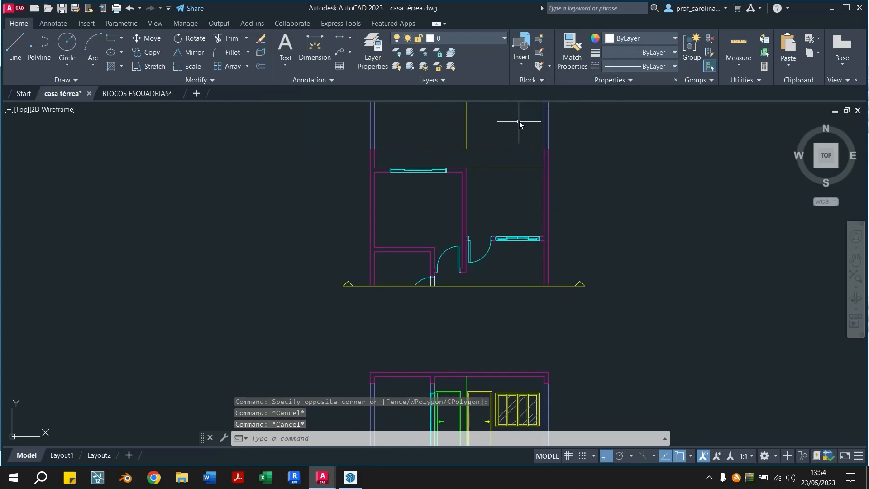
Recheck the perpendicular distance between the dashed roof line and the cut line in the plan
text(i)
key(Return)
click(544, 148)
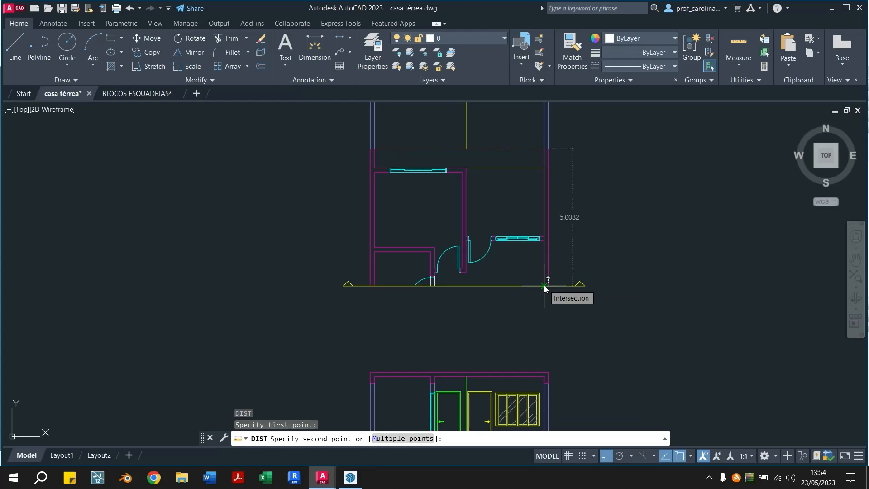
key(Escape)
scroll(543, 284, down, 5)
scroll(538, 213, up, 5)
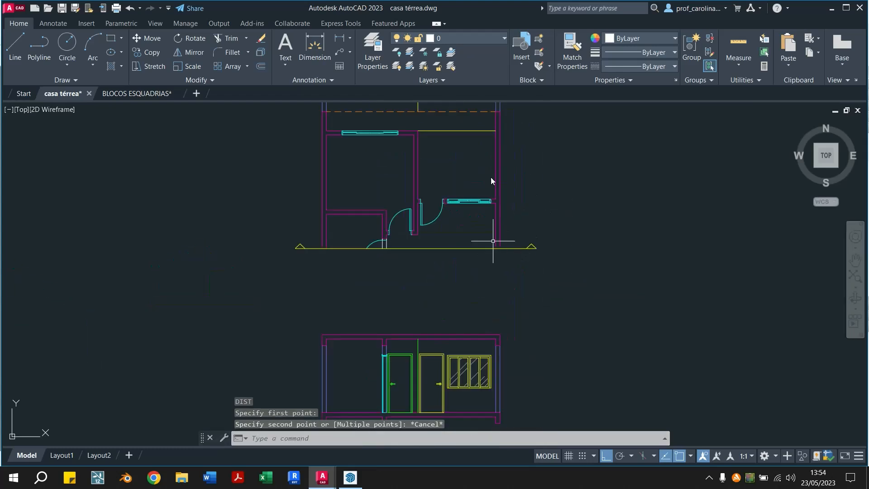
Draw a vertical line upward from the slab's outer top corner at the eave in the gabled section
middle_drag(497, 130, 517, 167)
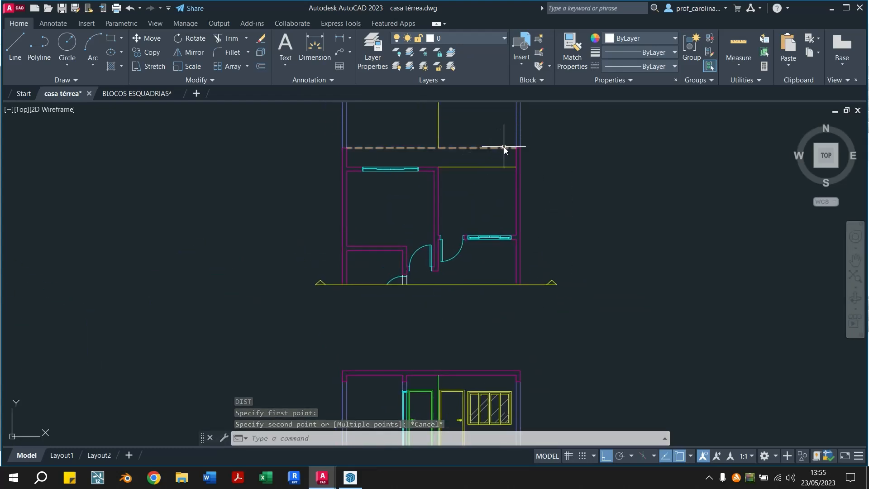
scroll(498, 299, down, 2)
middle_drag(294, 280, 439, 209)
scroll(305, 277, up, 2)
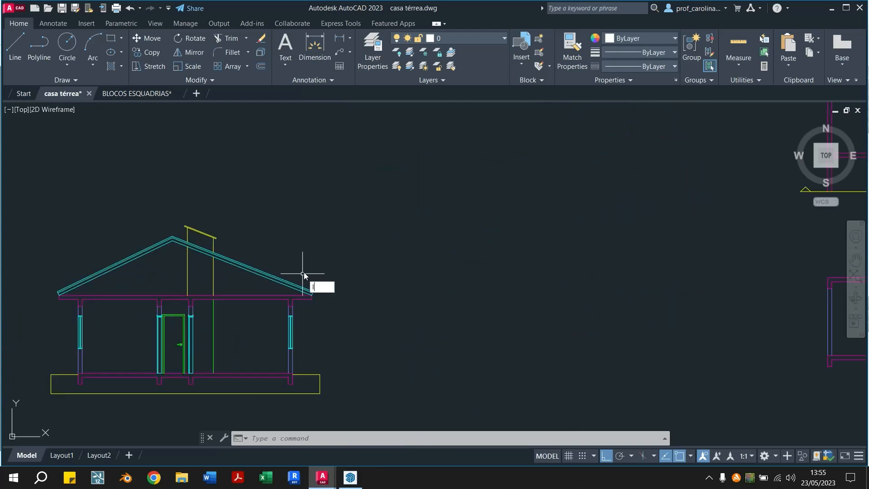
key(Return)
scroll(310, 307, up, 3)
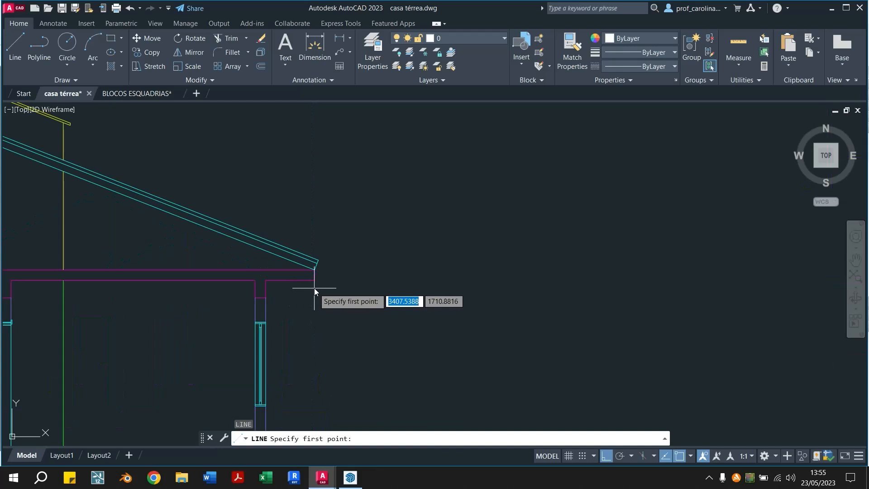
click(314, 271)
scroll(314, 272, down, 5)
click(307, 182)
key(Escape)
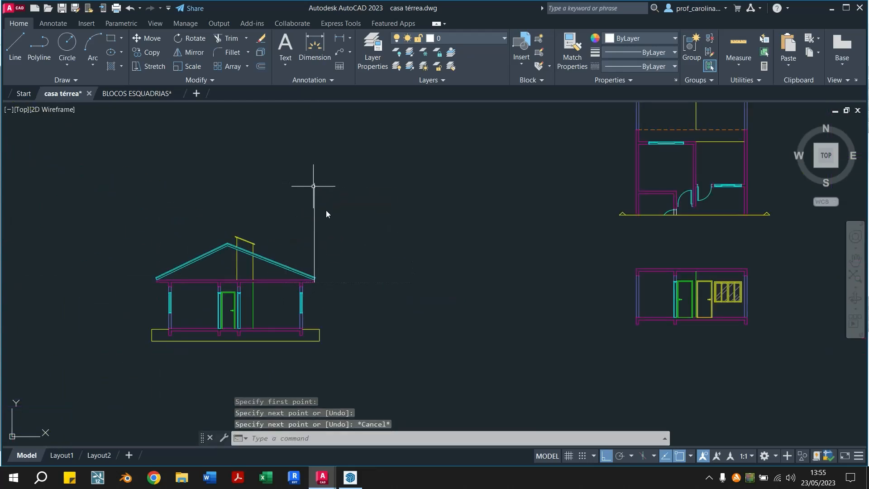
Offset the vertical line at the gabled section's eave by 5 towards the roof ridge
text(o)
key(Return)
text(5)
key(Return)
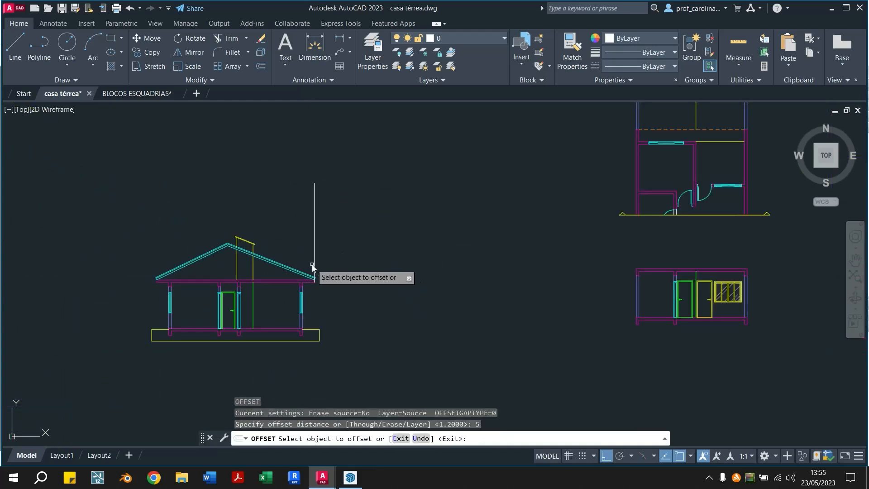
click(314, 263)
click(153, 264)
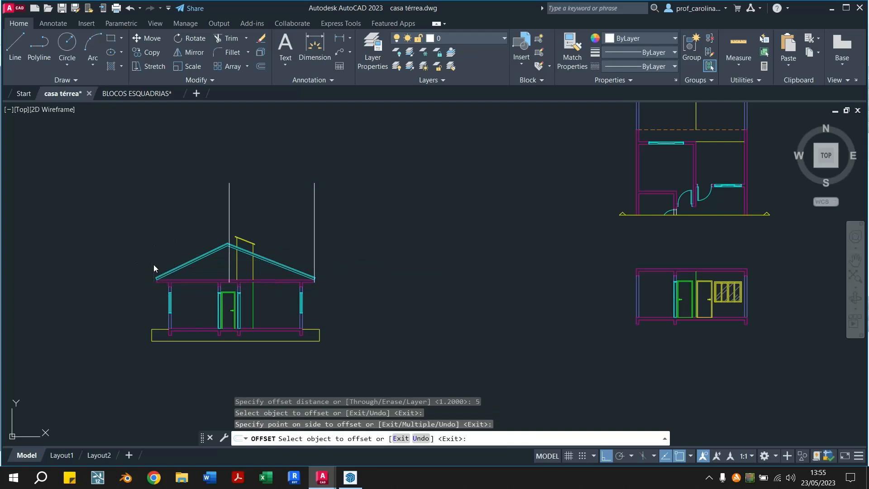
key(Escape)
Erase the original vertical line at the eave of the gabled section
scroll(231, 260, up, 2)
key(Escape)
scroll(224, 244, up, 2)
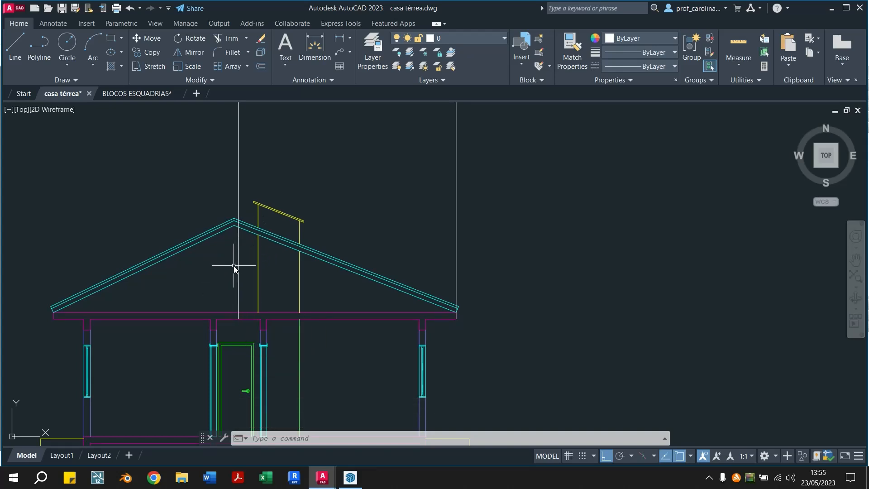
click(531, 208)
click(423, 244)
key(Delete)
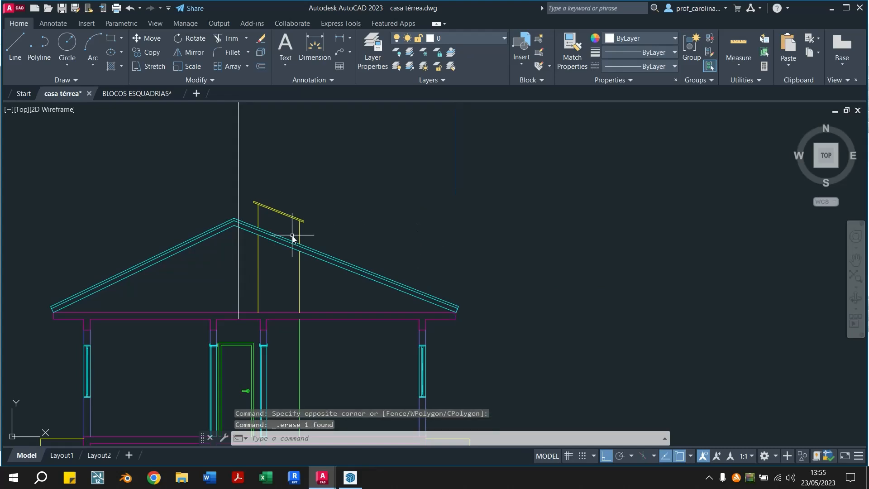
Try to move the remaining vertical guide line 0.10 towards the roof ridge
click(238, 265)
click(241, 264)
click(253, 257)
click(215, 267)
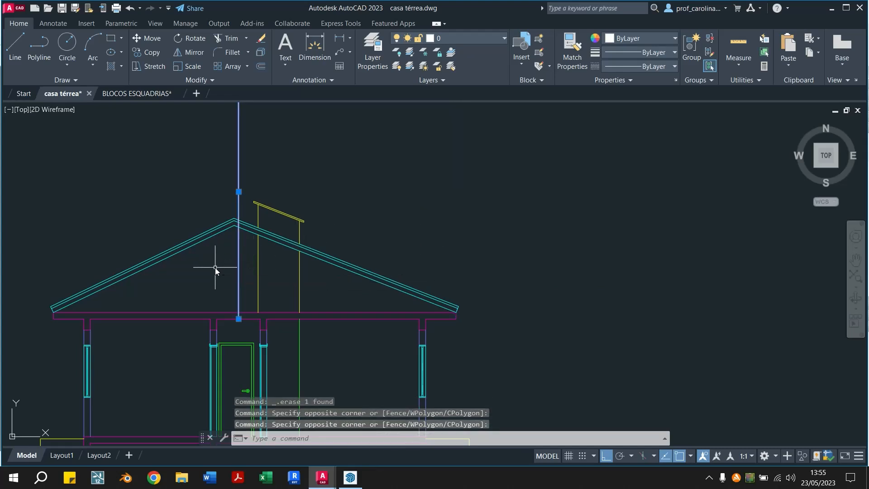
text(m)
key(Return)
click(416, 202)
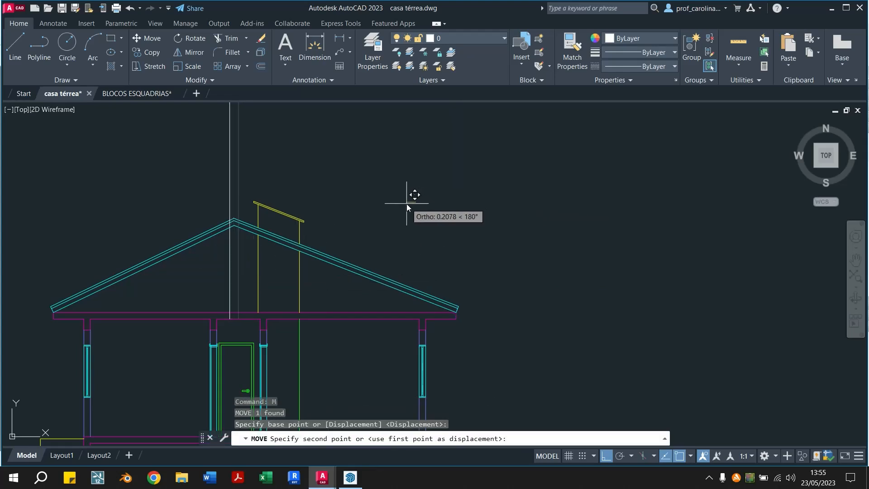
text(0.10)
key(Return)
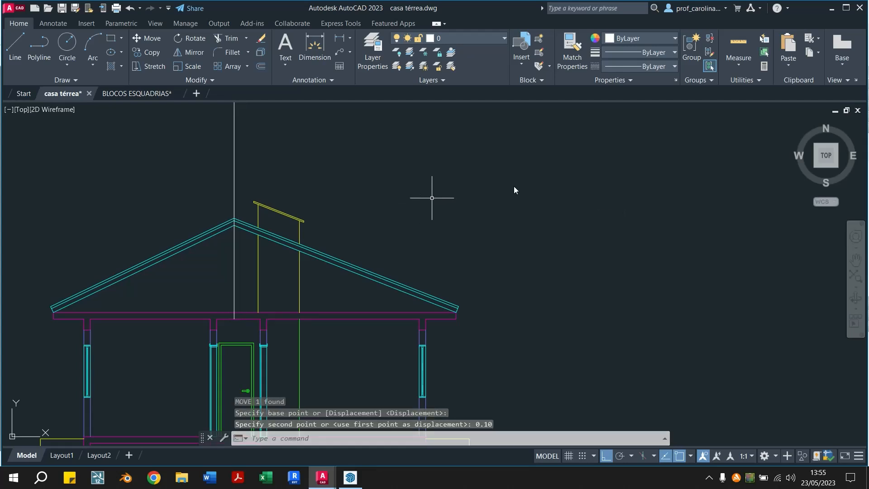
click(234, 257)
mouse_move(314, 175)
middle_down()
mouse_move(268, 190)
mouse_move(286, 186)
middle_up()
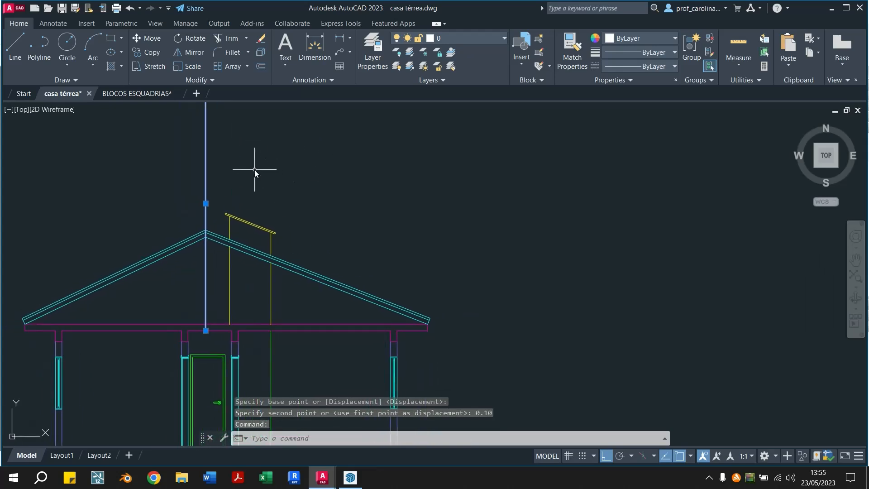
key(ctrl+z)
key(ctrl+z)
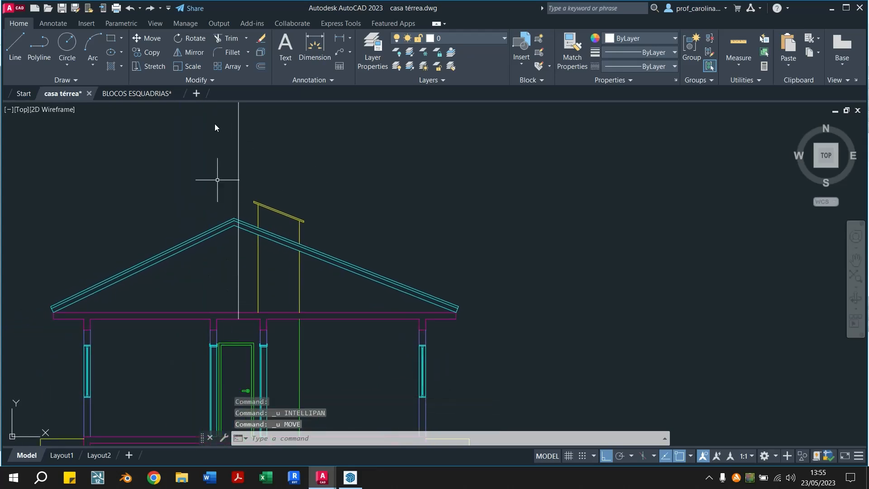
Compare the guide line in the gabled section with the cut plan and the second section
scroll(480, 230, down, 4)
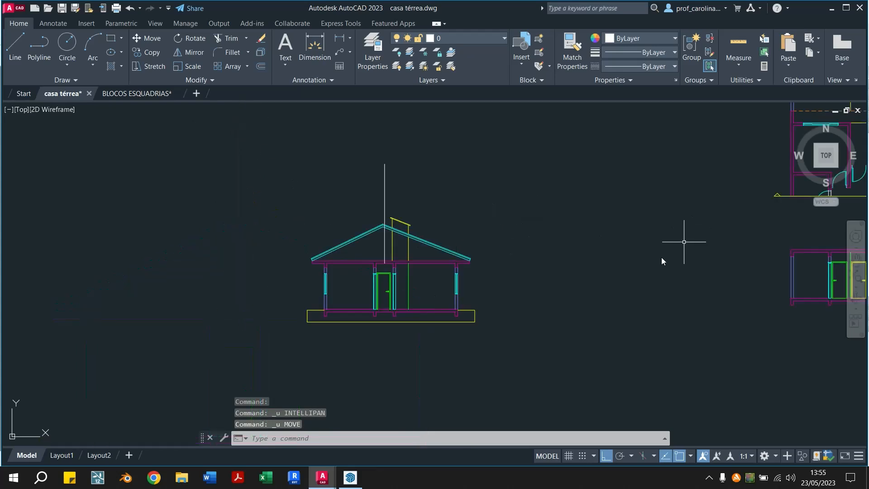
middle_drag(691, 232, 342, 313)
middle_drag(60, 375, 148, 298)
scroll(149, 278, up, 2)
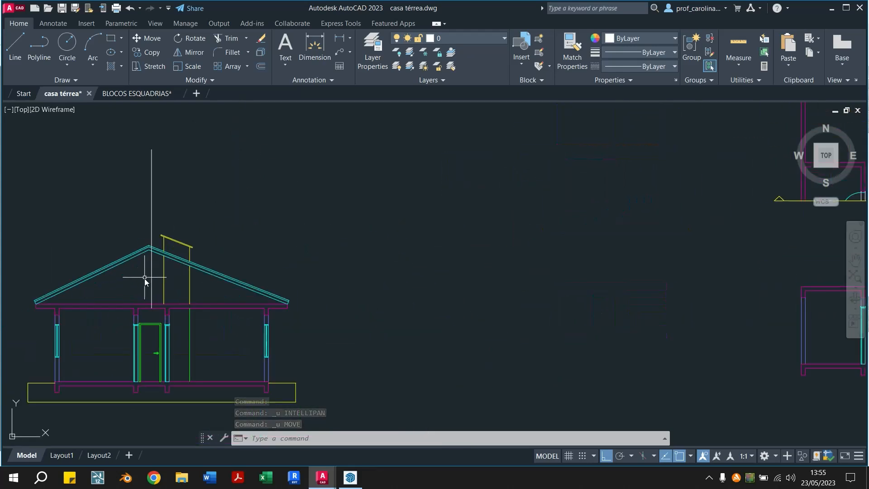
middle_drag(442, 364, 209, 287)
scroll(210, 286, down, 2)
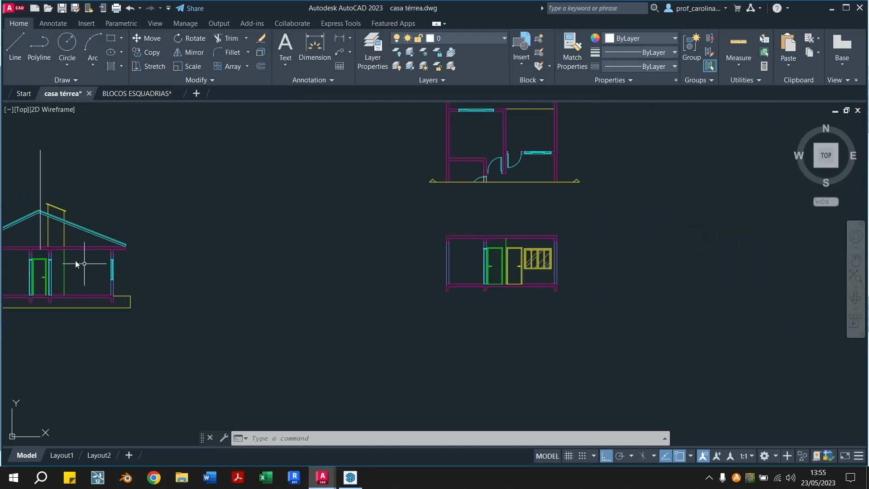
middle_drag(51, 222, 169, 249)
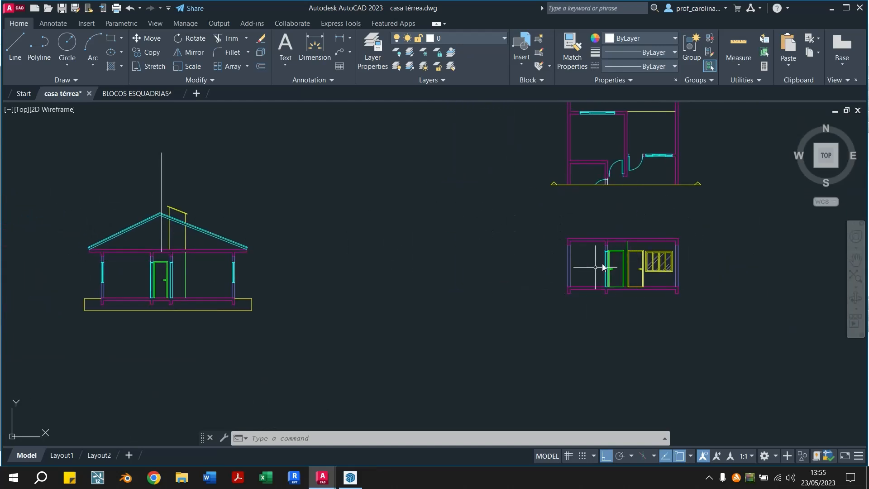
scroll(150, 219, up, 2)
scroll(159, 226, down, 2)
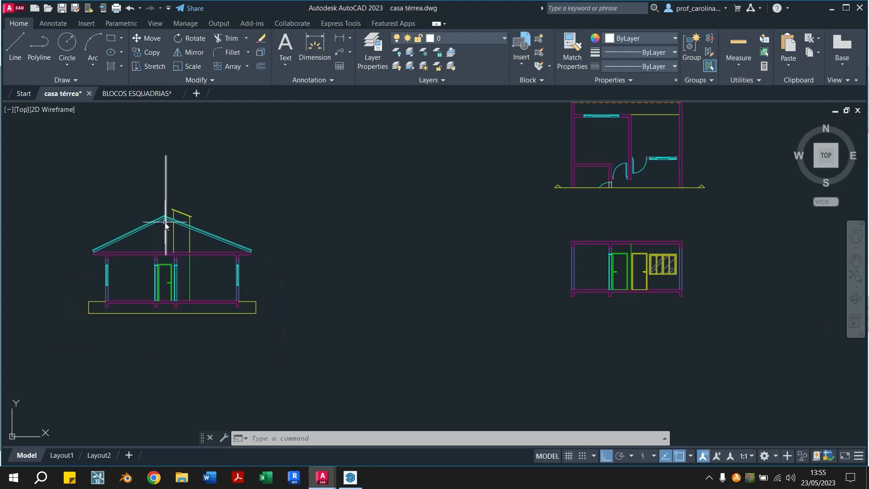
text(l)
key(Return)
scroll(165, 224, up, 10)
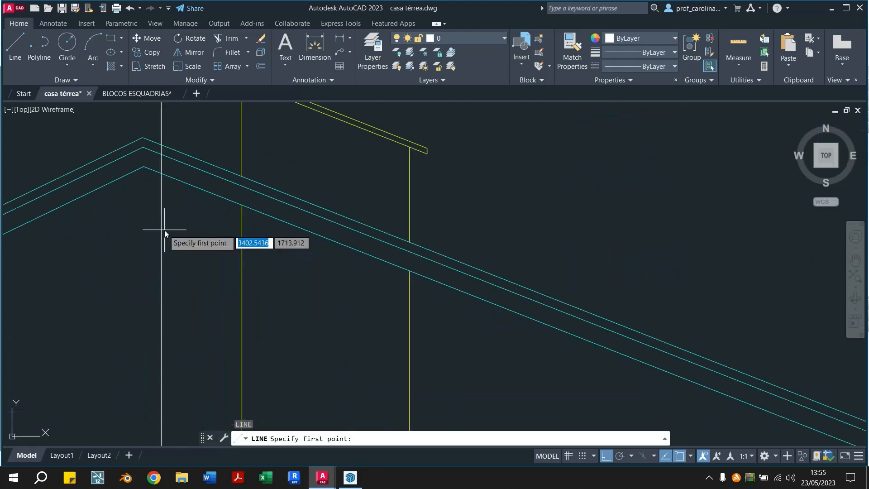
click(162, 175)
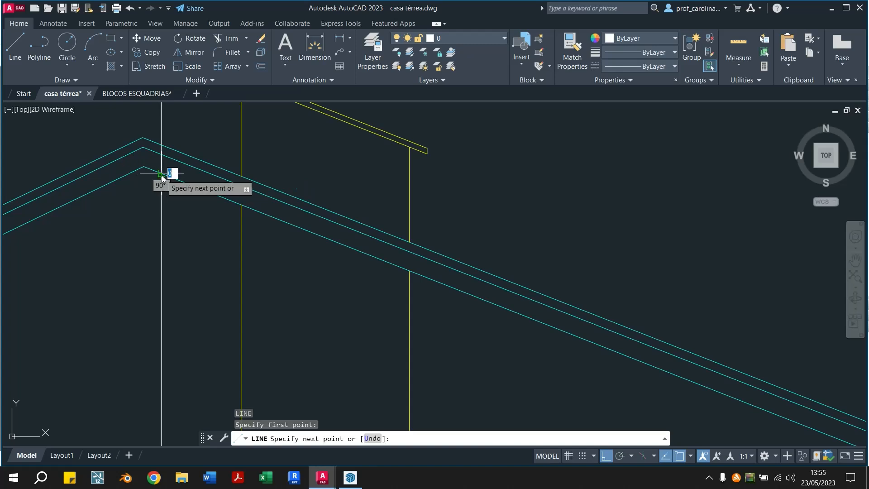
scroll(161, 175, down, 10)
key(Escape)
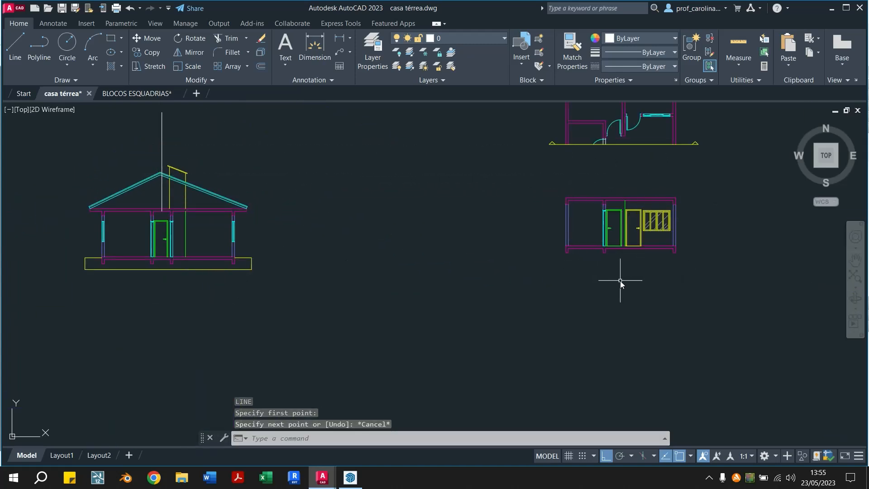
Measure the height from the roof underside to the slab's top along the vertical guide line
scroll(180, 180, up, 6)
text(di)
key(Return)
scroll(154, 196, up, 2)
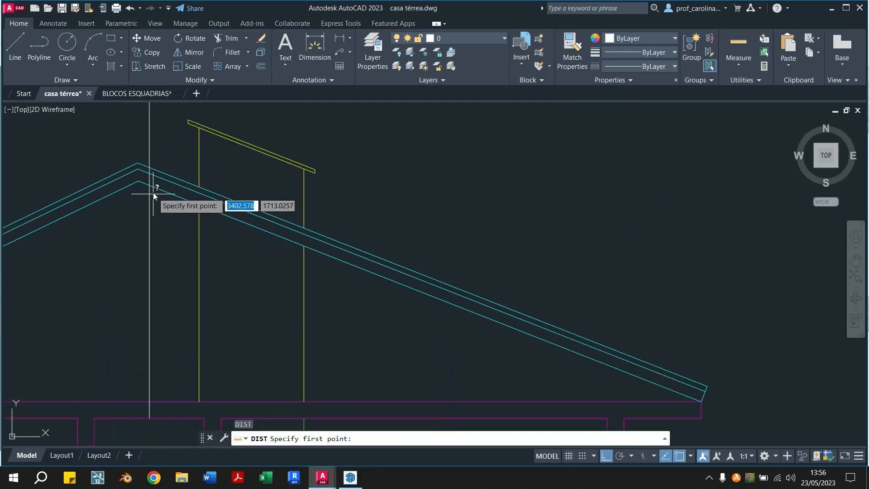
click(150, 185)
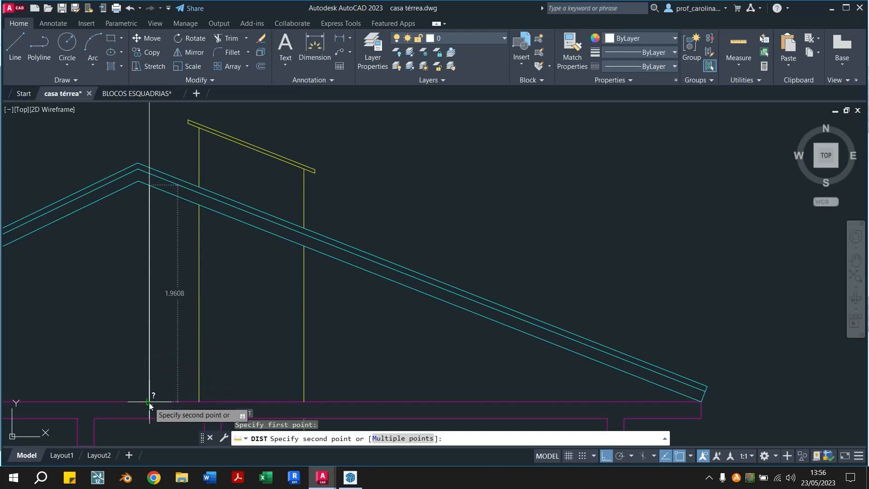
key(Escape)
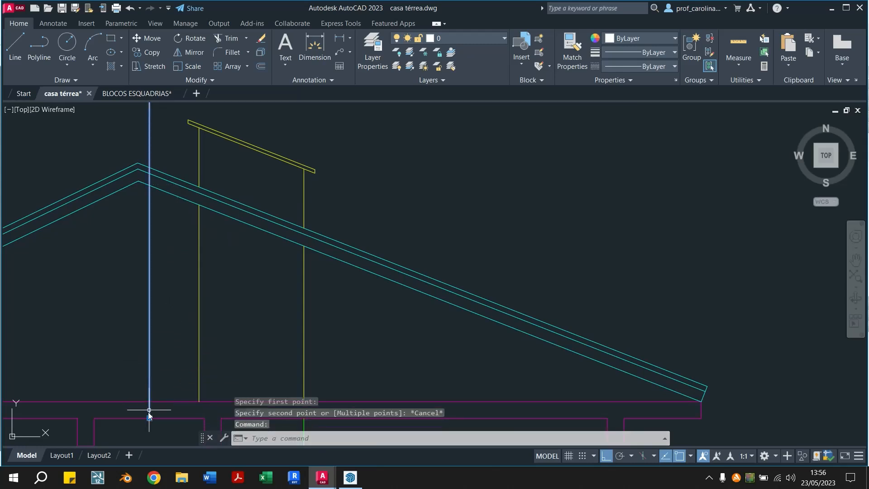
Shorten the vertical guide line to the slab's top edge and remeasure the height from there to the roof underside
click(149, 417)
click(150, 401)
key(Escape)
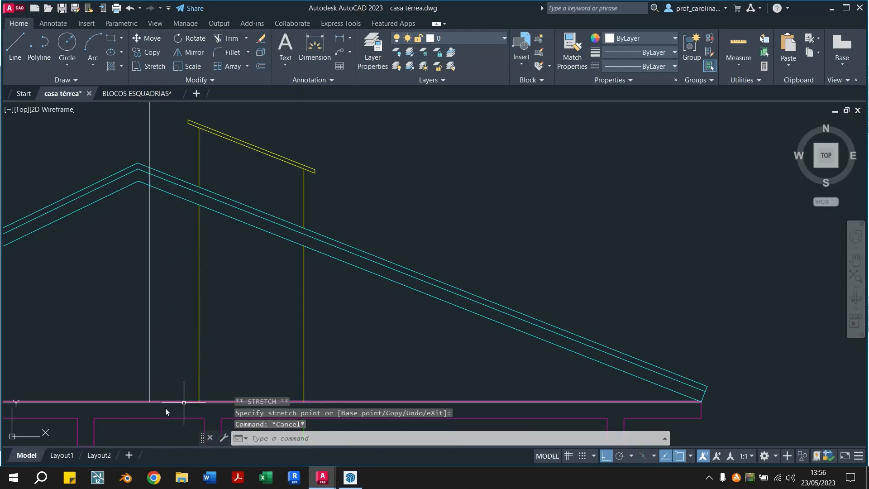
text(di)
key(Return)
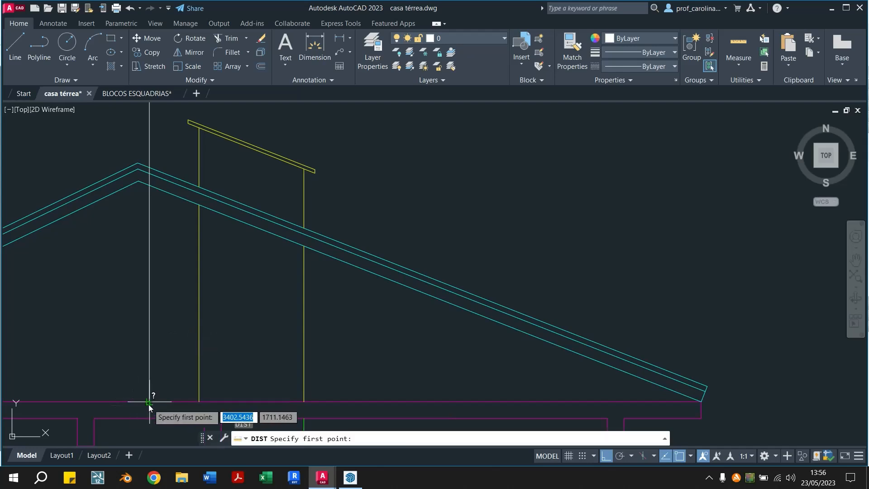
click(149, 402)
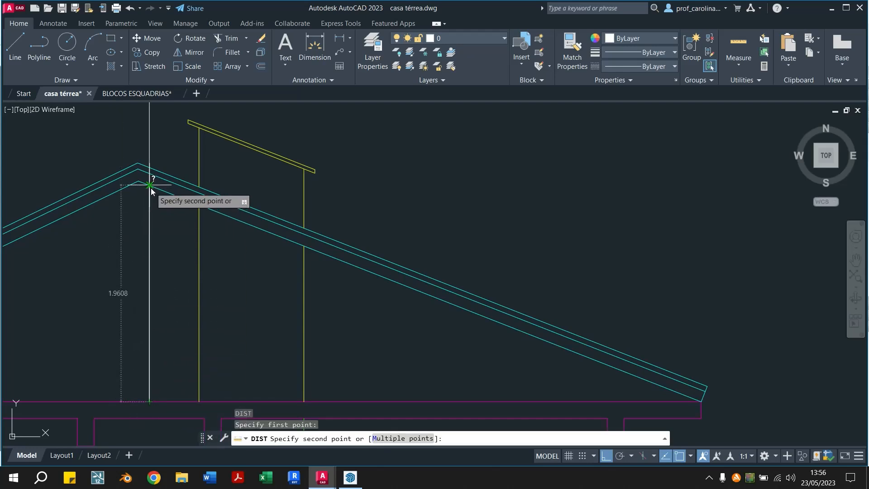
key(Escape)
Check the roof thickness from the roof underside along the vertical guide line near the ridge
middle_drag(162, 233, 223, 273)
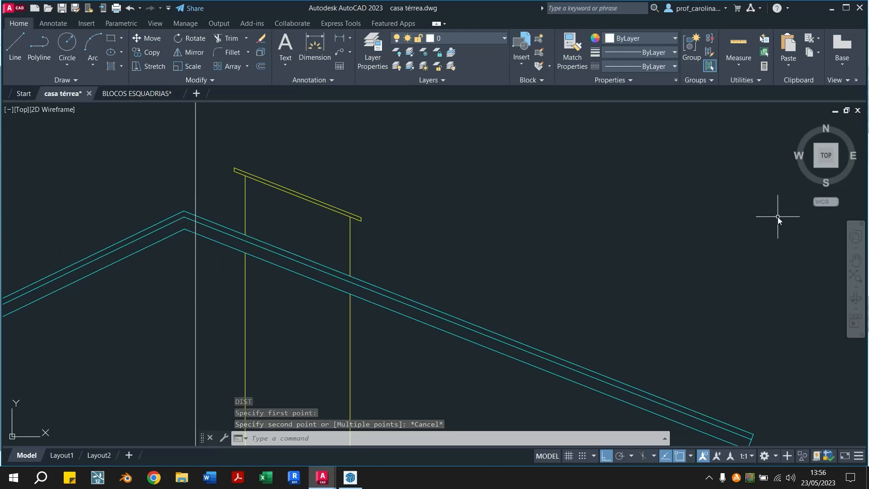
text(di)
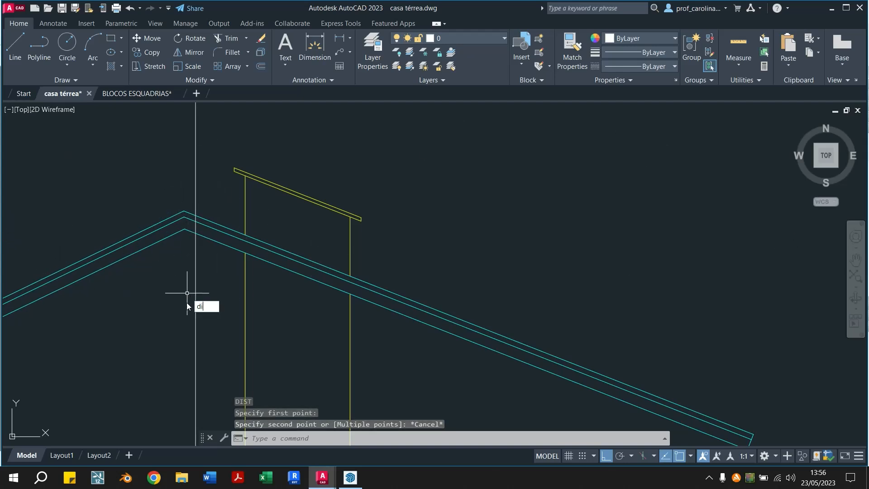
key(Return)
click(194, 234)
scroll(203, 247, up, 3)
scroll(173, 388, down, 3)
key(Escape)
scroll(148, 356, down, 3)
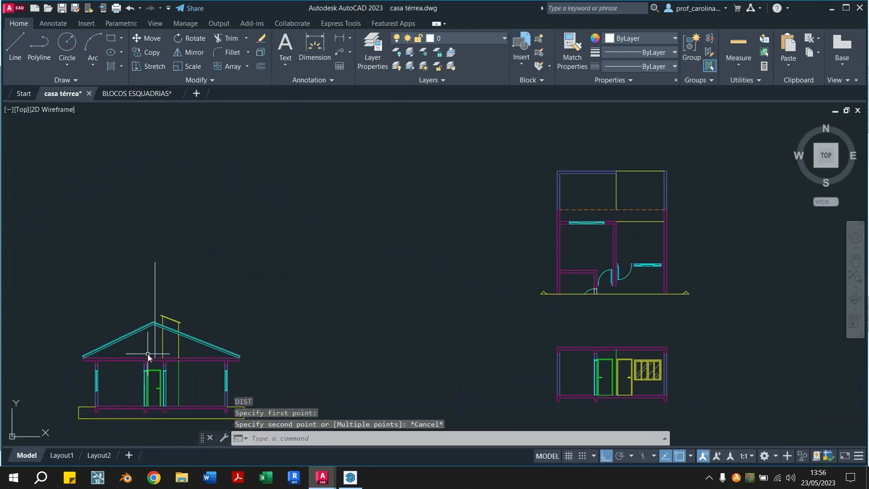
Offset the top edge of the slab in the second section upward by 1.96
middle_drag(407, 363, 316, 354)
scroll(430, 343, up, 5)
text(o)
key(Return)
text(1.96)
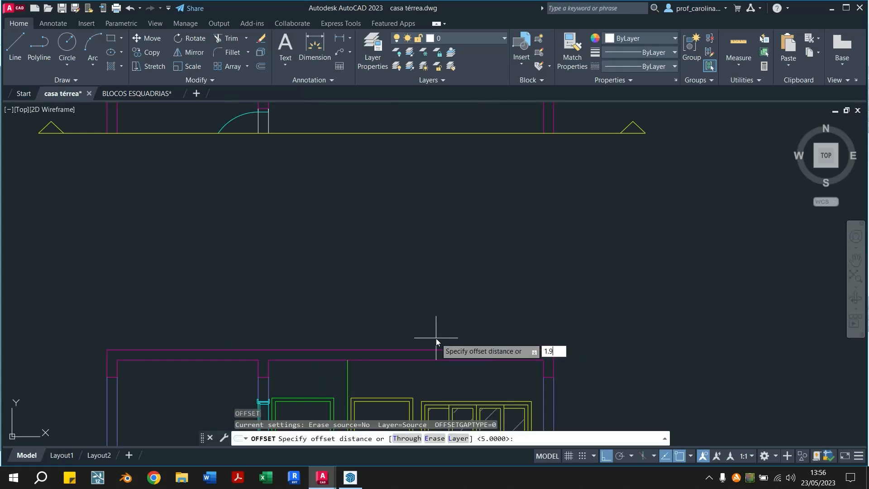
key(Return)
click(448, 350)
click(458, 249)
key(Escape)
key(Escape)
Erase the vertical guide line from the gabled section
scroll(535, 252, down, 4)
scroll(622, 237, down, 2)
mouse_move(254, 262)
middle_down()
mouse_move(622, 237)
mouse_move(400, 240)
middle_up()
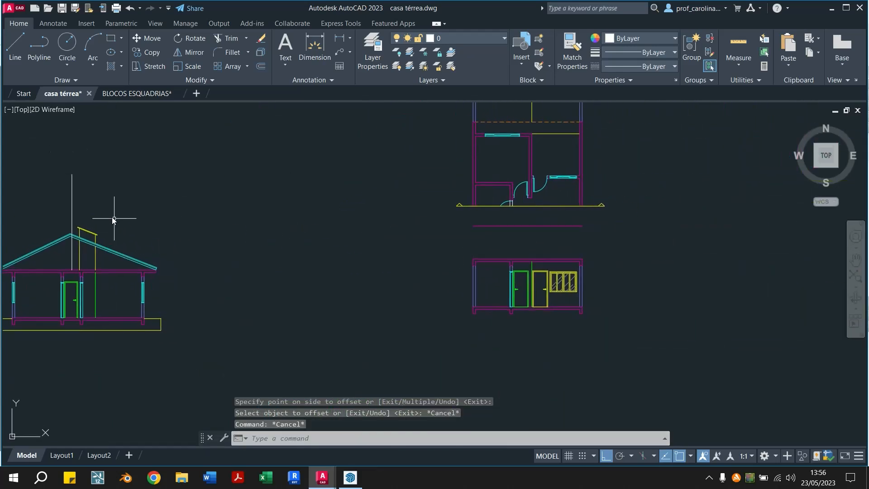
click(86, 176)
click(30, 199)
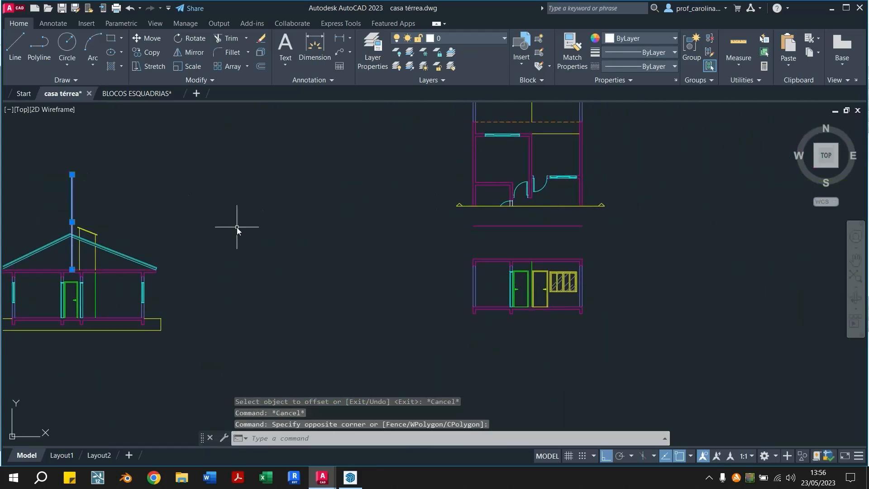
key(Delete)
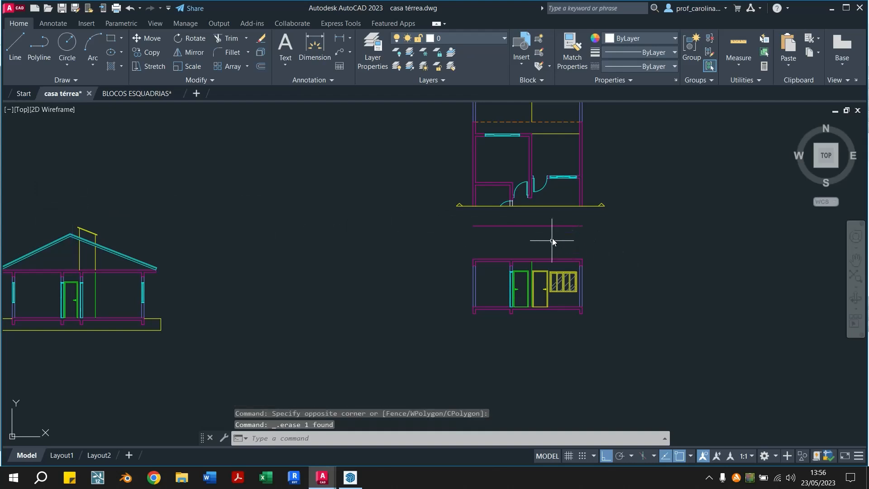
scroll(500, 236, up, 3)
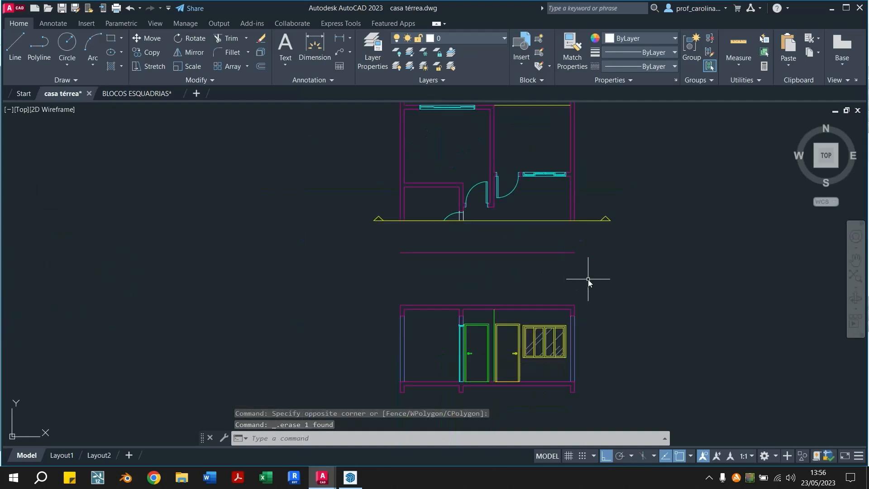
middle_drag(588, 279, 521, 213)
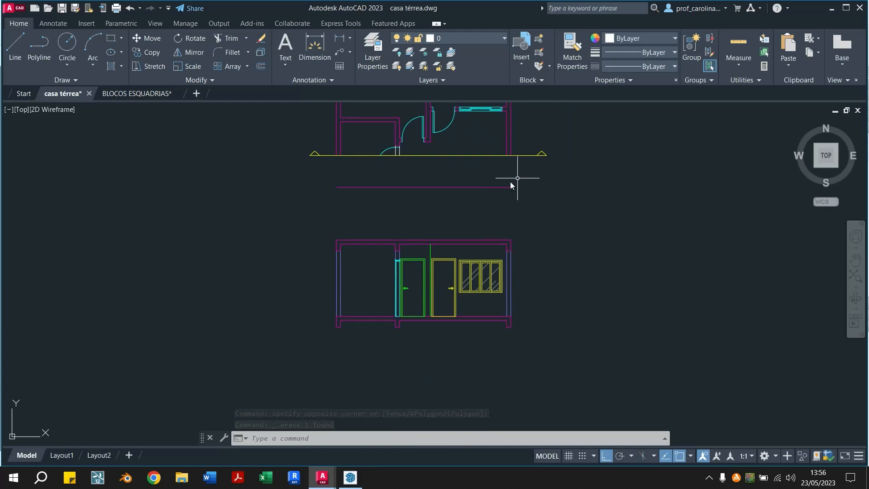
scroll(490, 176, up, 2)
middle_drag(437, 176, 445, 228)
click(445, 228)
click(430, 260)
key(Escape)
key(Escape)
Match the properties of the line above the second section's slab to those of the cyan cut door
click(576, 58)
scroll(536, 219, down, 4)
scroll(501, 316, up, 4)
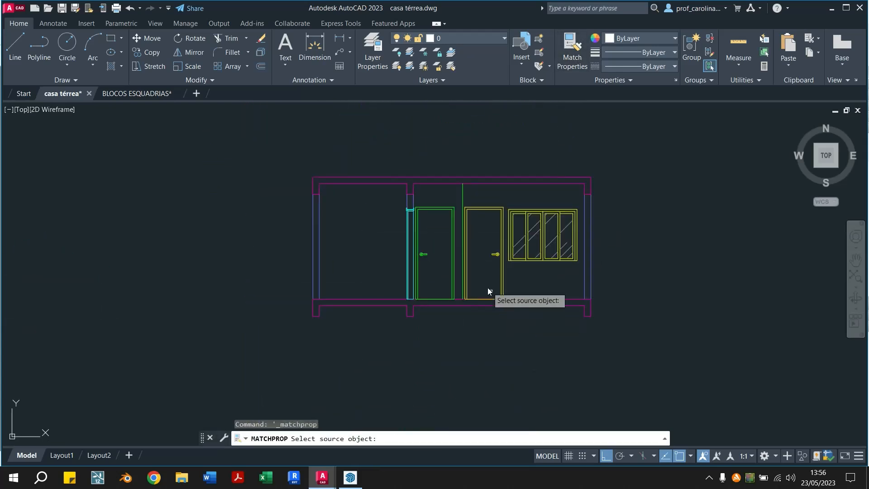
click(409, 222)
middle_drag(440, 171, 371, 265)
click(377, 213)
key(Escape)
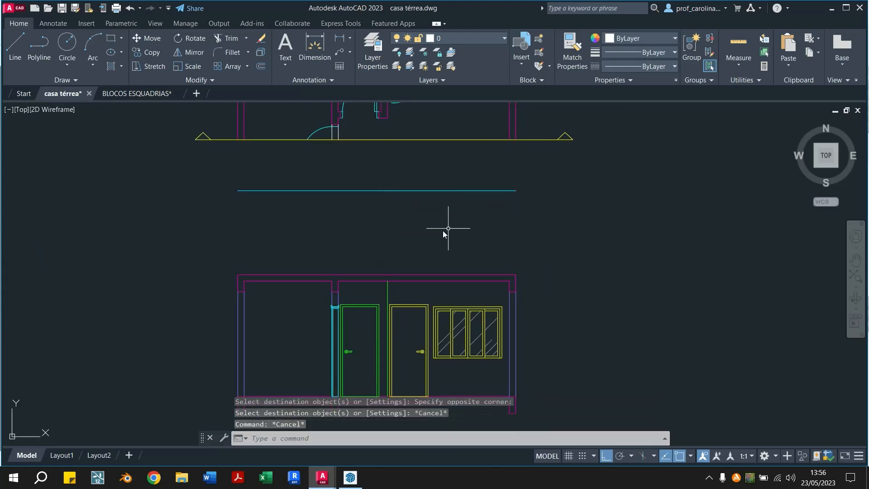
Offset the cyan roof line above the second section upward by 0.10
middle_drag(452, 227, 379, 244)
text(o)
key(Return)
text(0.1)
key(Return)
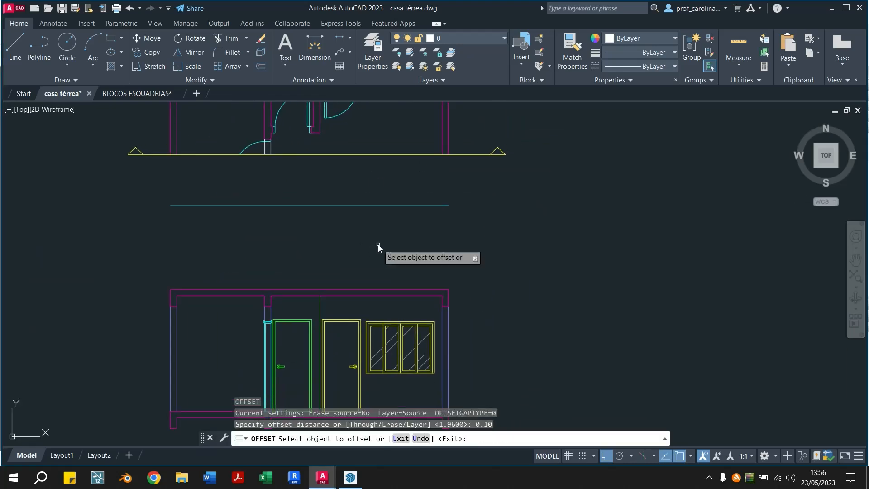
click(371, 205)
key(Escape)
key(Escape)
Offset the upper cyan roof line of the second section upward by 0.05
text(o)
key(Return)
text(0.05)
key(Return)
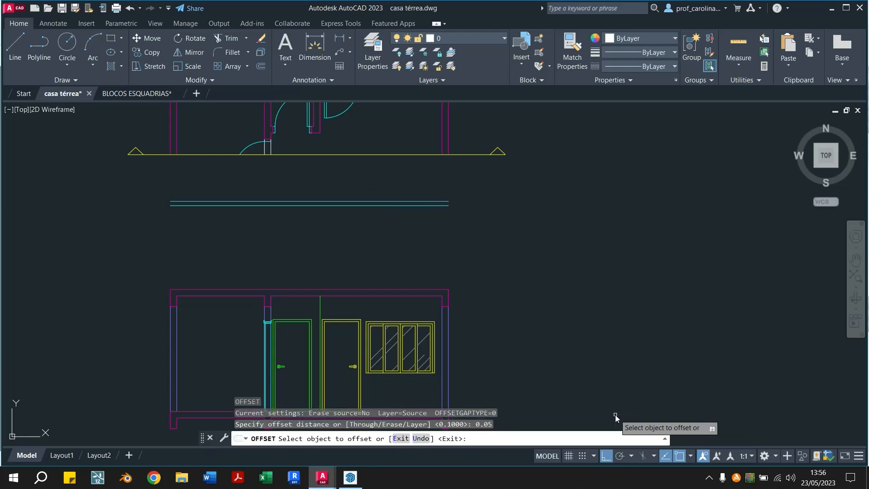
click(425, 204)
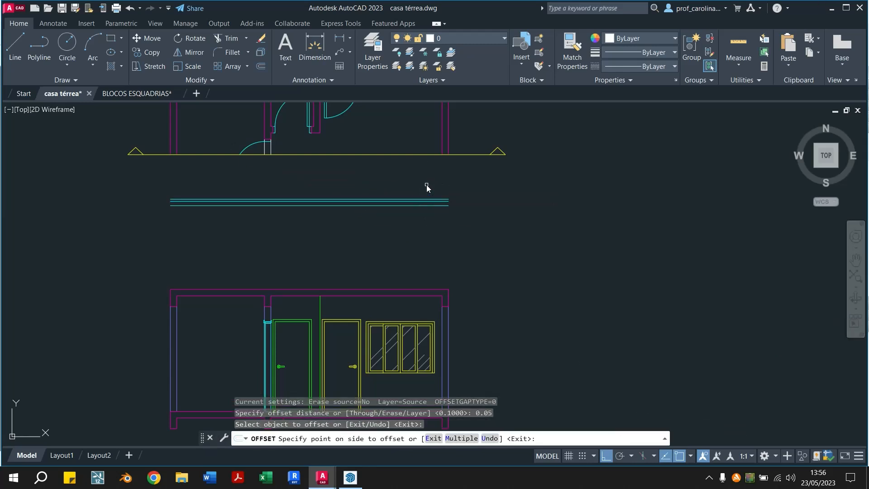
click(425, 183)
key(Escape)
key(Escape)
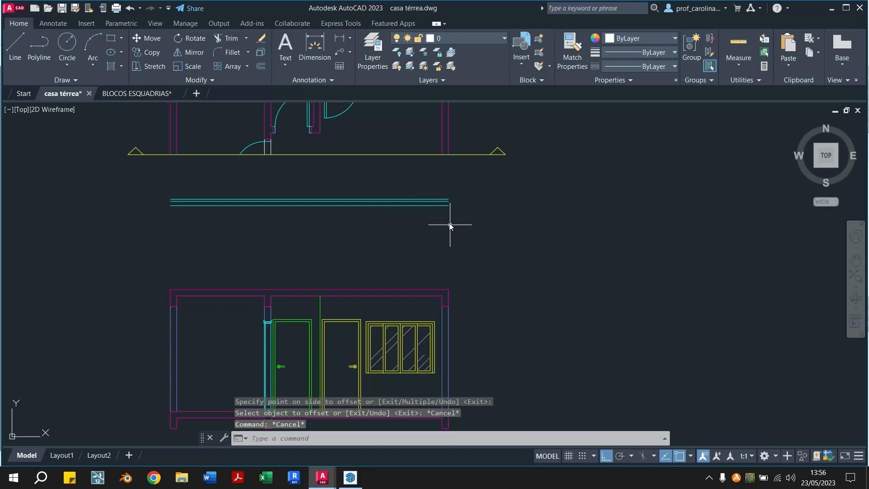
Move the whole second section, including its roof lines, straight down to leave more room below the floor plan
scroll(450, 235, down, 3)
click(445, 170)
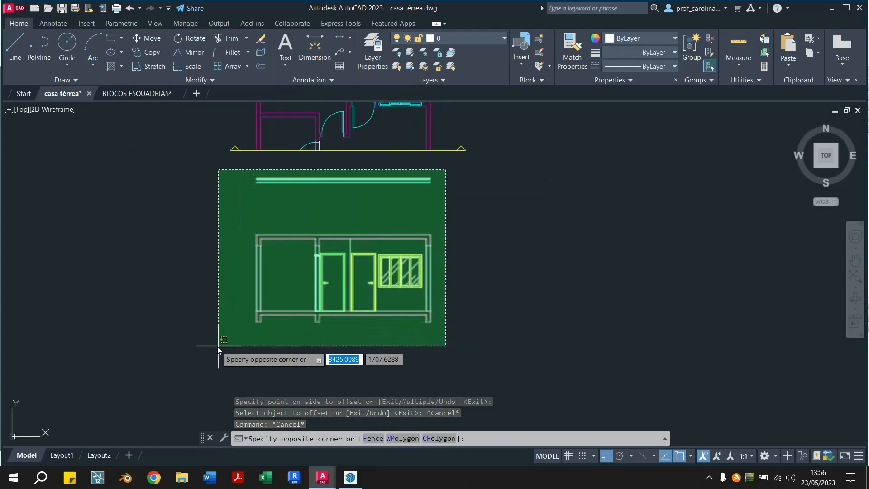
click(218, 346)
text(M)
key(Return)
click(473, 266)
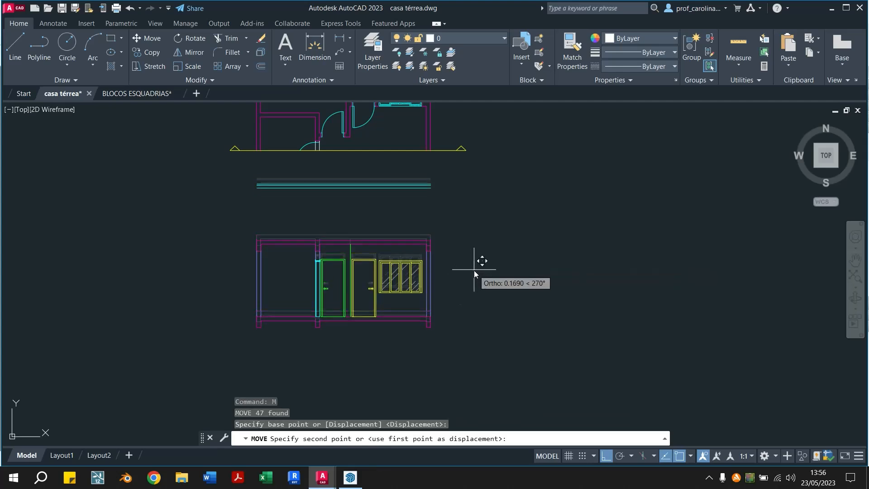
click(474, 346)
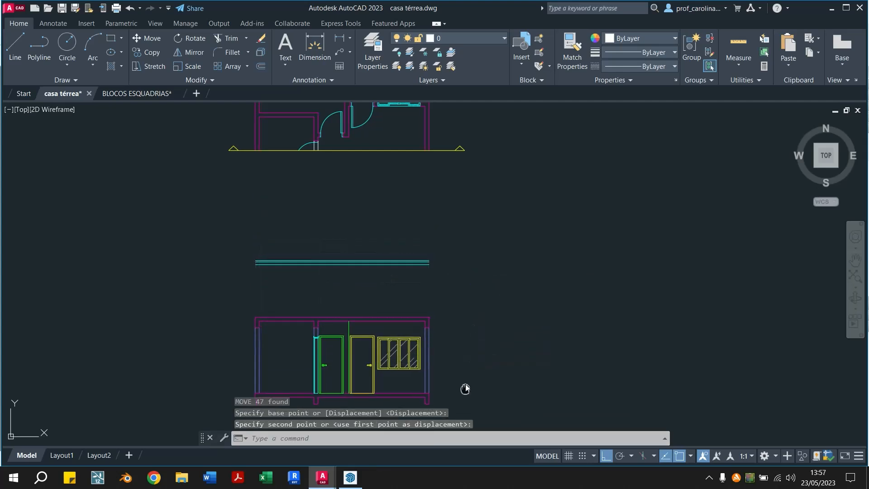
middle_drag(466, 389, 474, 362)
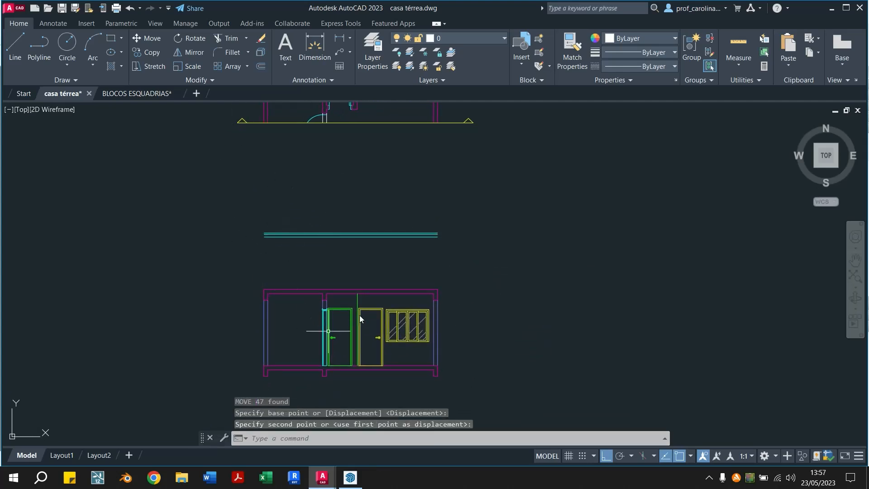
Start a line at the upper outer corner of the slab's left end in the second section
scroll(360, 304, up, 2)
scroll(217, 265, up, 2)
middle_drag(203, 267, 252, 300)
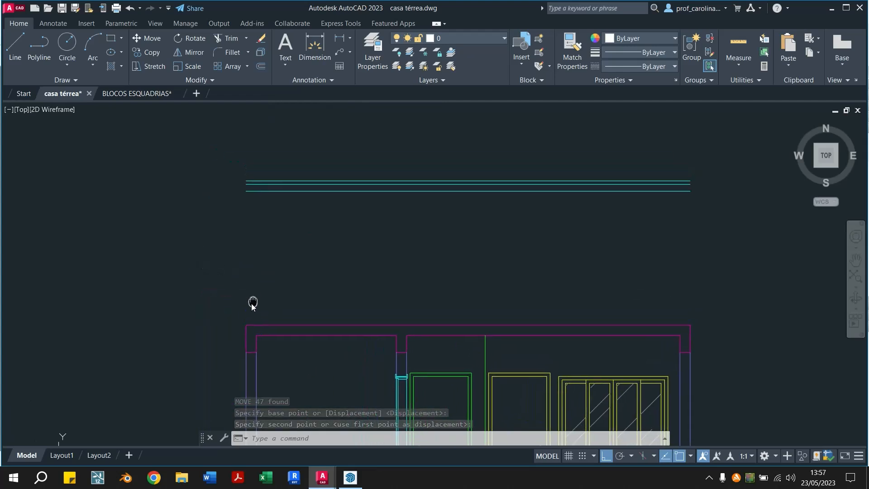
text(l)
key(Return)
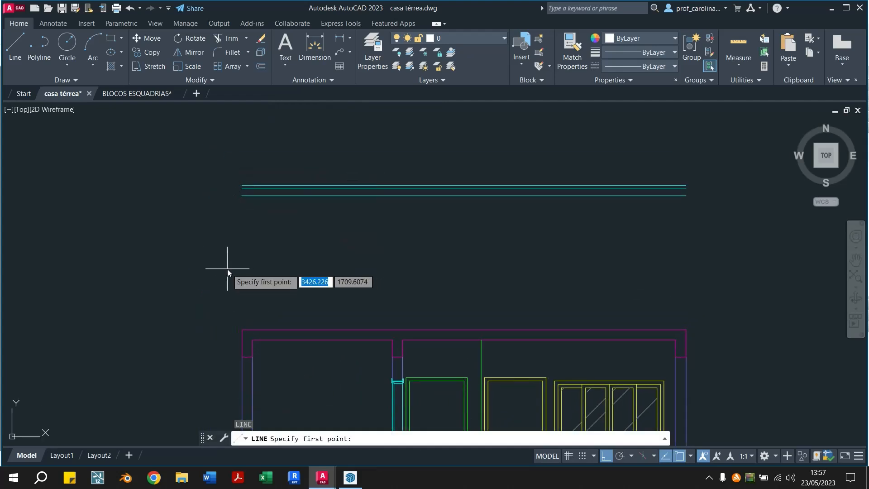
click(240, 331)
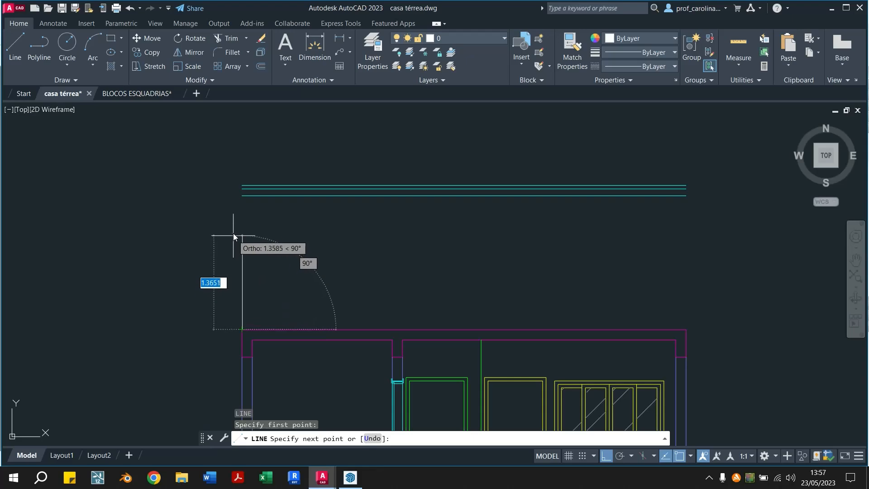
Switch to the SketchUp model and shift the selected section plane deeper into the house
click(351, 477)
middle_drag(334, 267, 620, 318)
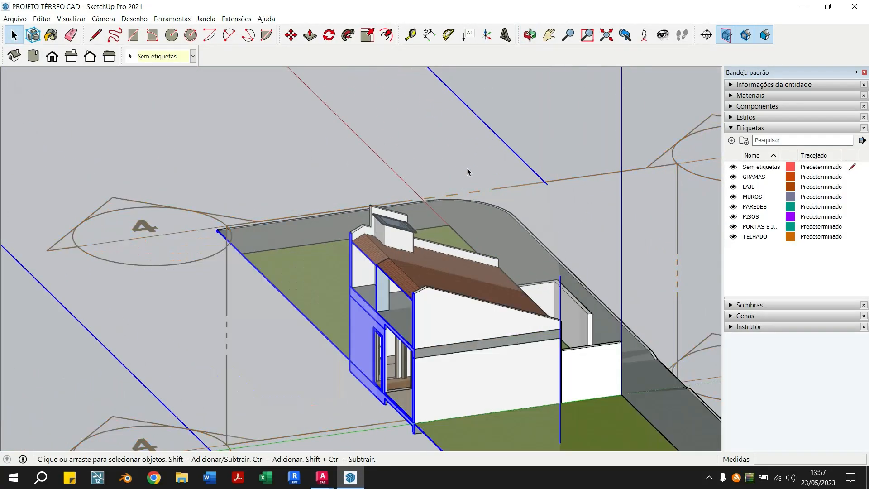
middle_drag(467, 168, 570, 213)
scroll(538, 233, up, 3)
middle_drag(491, 342, 212, 392)
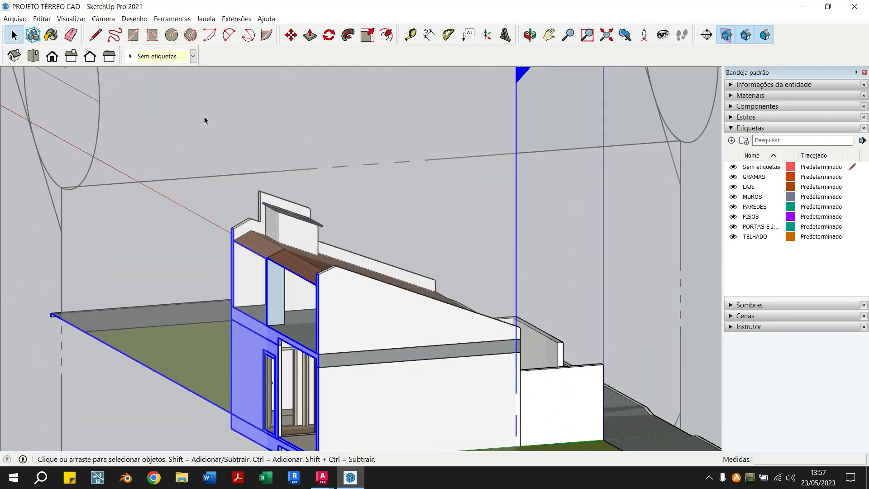
click(291, 35)
click(230, 140)
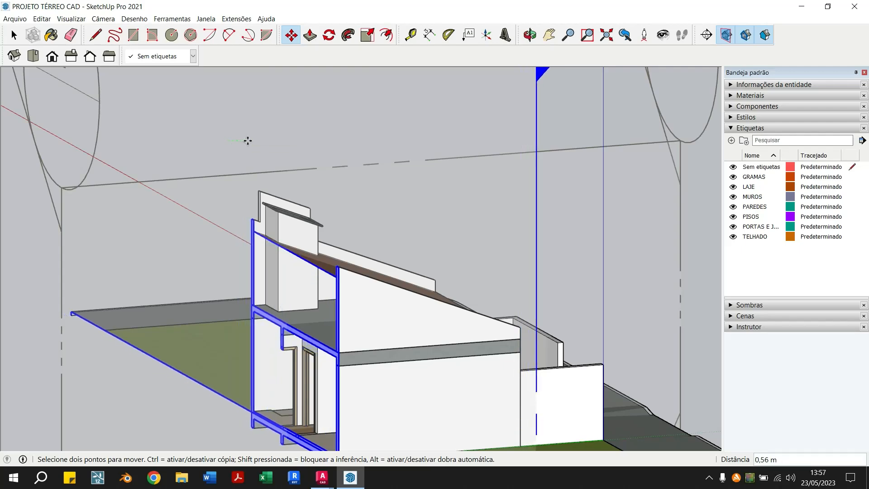
click(14, 35)
Examine the side walls and roof line in the cut model, and return to the casa térrea drawing in AutoCAD
middle_drag(329, 270, 626, 252)
scroll(501, 249, up, 5)
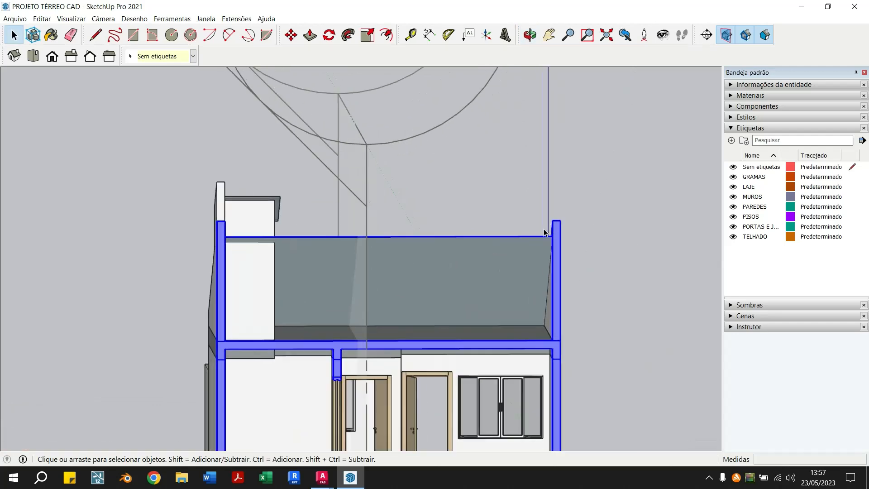
middle_drag(544, 264, 408, 473)
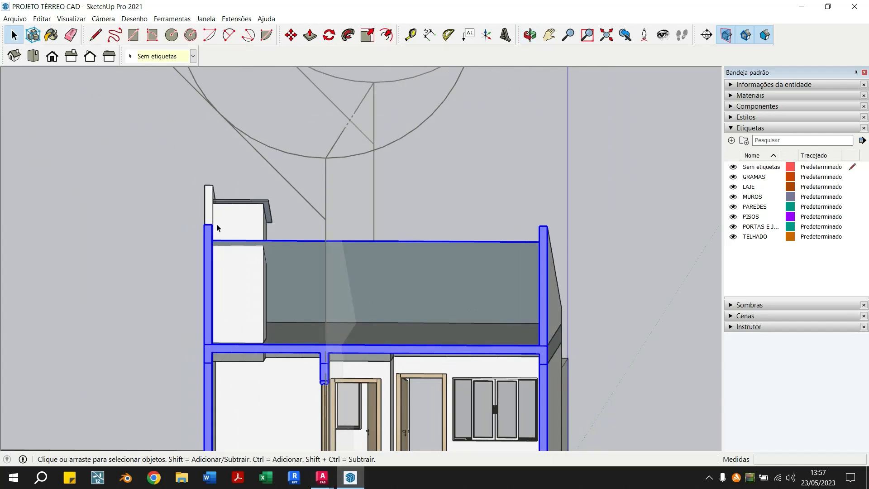
mouse_move(329, 475)
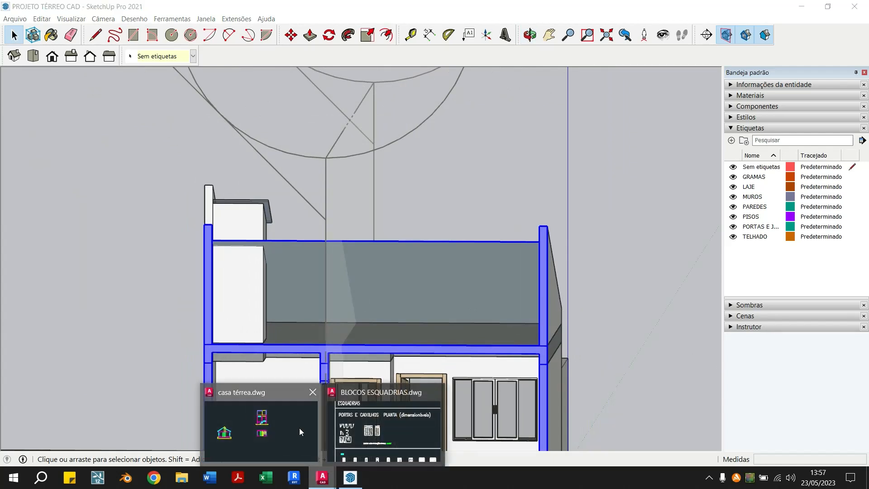
click(300, 427)
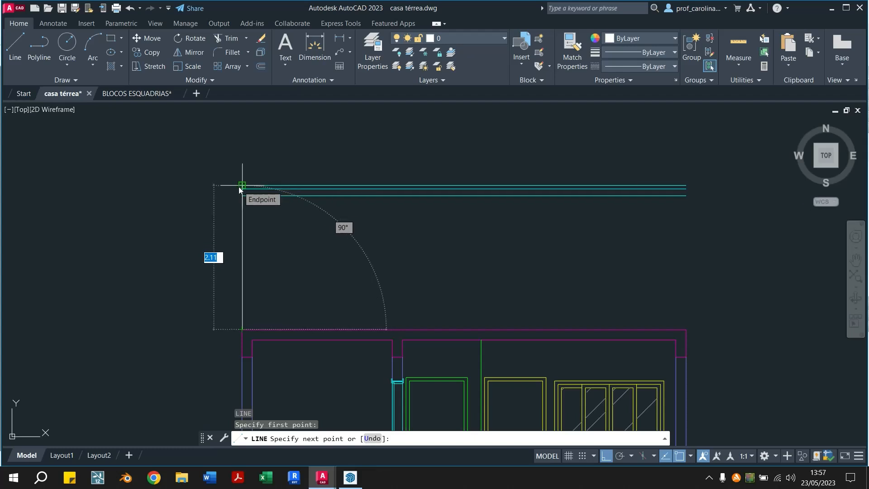
Draw the left wall's outline above the slab, 2.26 high and 0.15 wide, ending back on the slab's top edge
text(2.26)
key(Return)
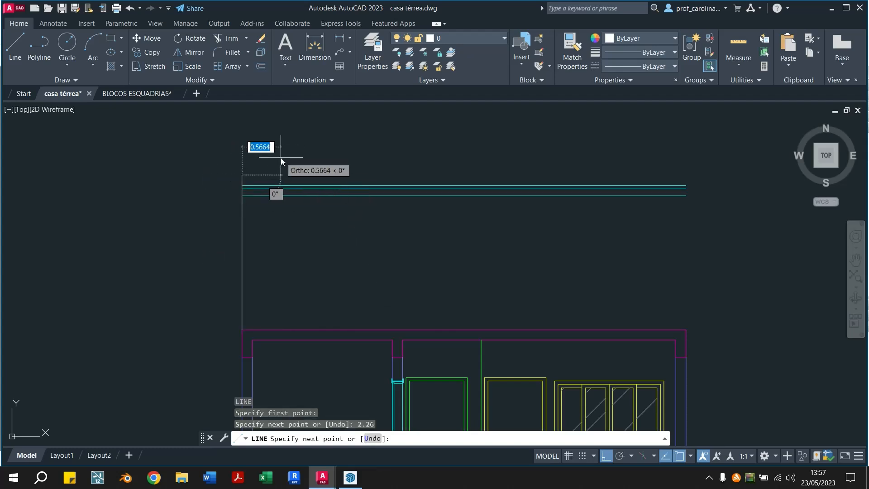
text(0.15)
key(Return)
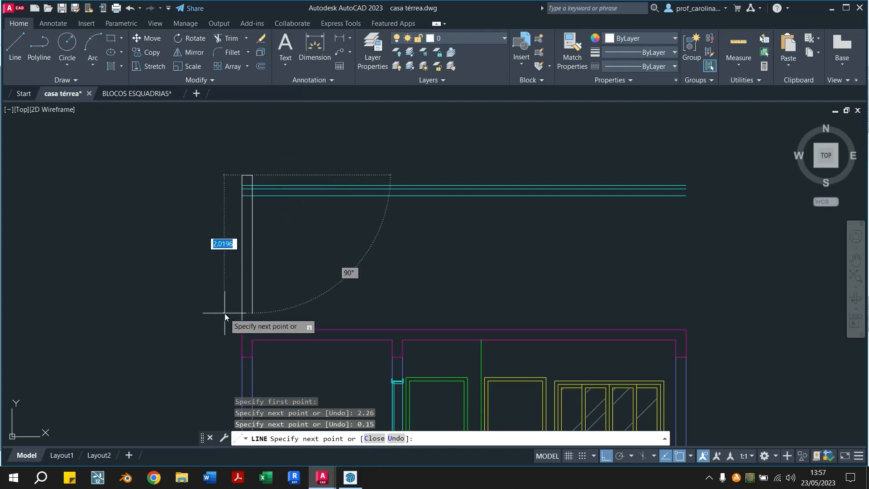
click(254, 328)
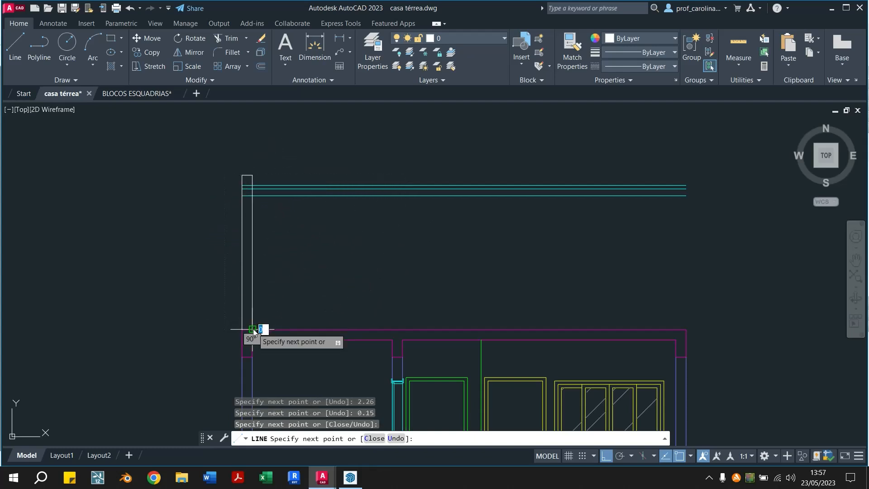
key(Escape)
key(Escape)
Trim the three cyan roof lines where they cross the left wall above the slab
text(tr)
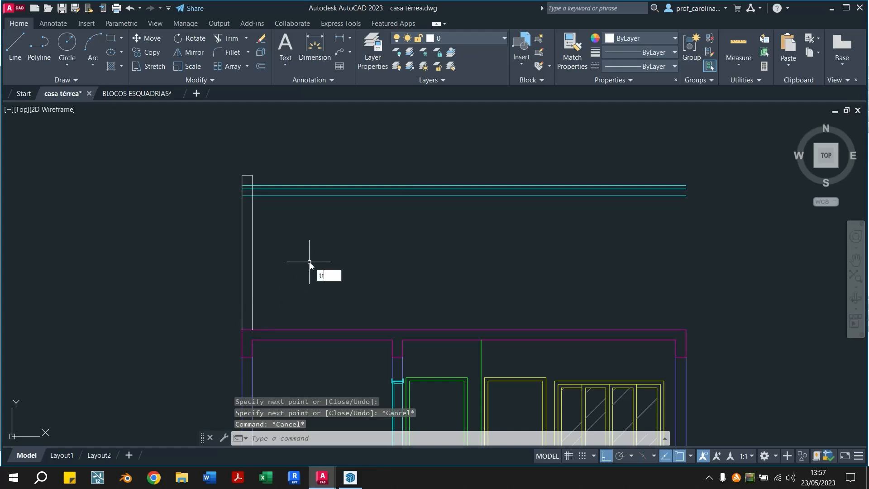
key(Return)
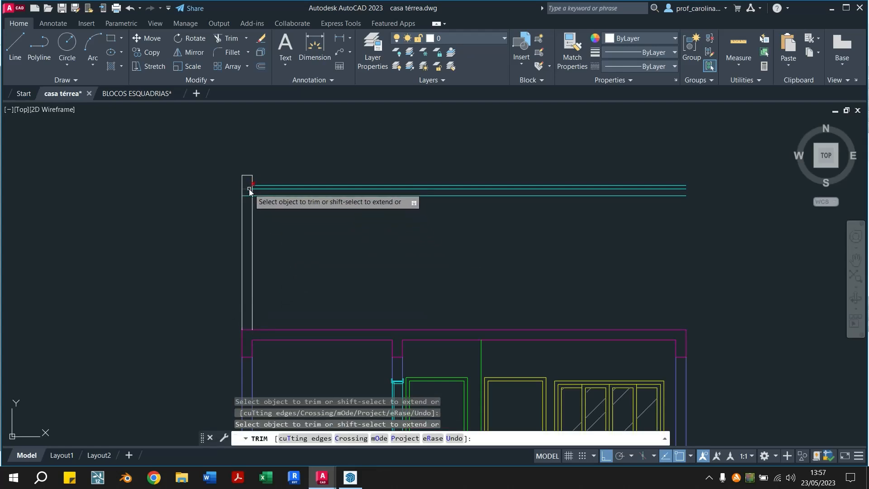
click(248, 195)
key(Escape)
key(Escape)
Match the properties of the left wall's outline above the slab to those of the cut wall below it
click(565, 58)
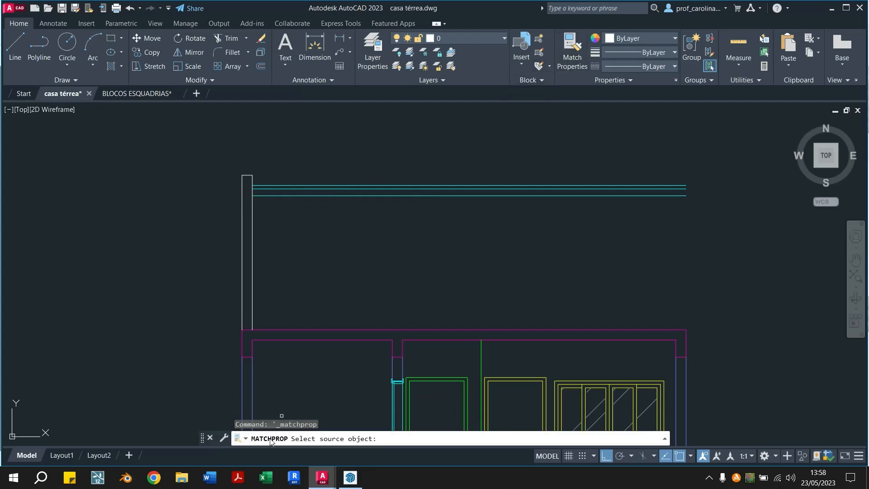
click(254, 389)
click(252, 389)
click(265, 294)
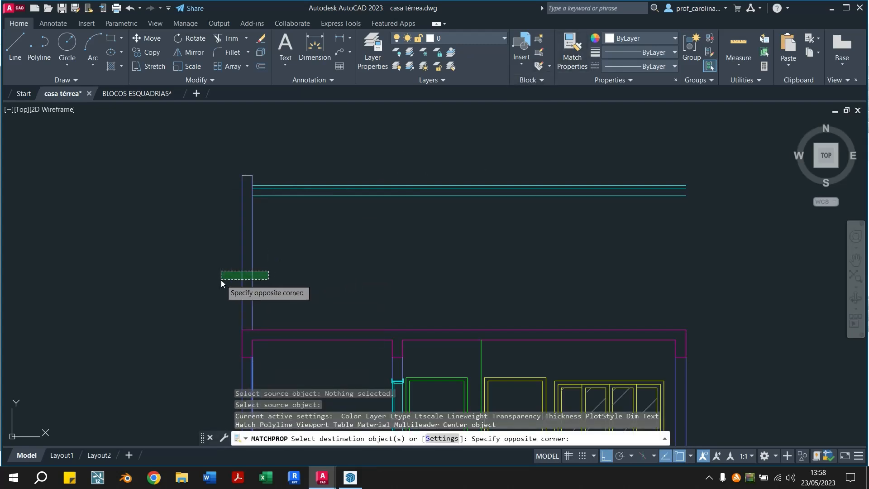
click(221, 279)
click(241, 179)
key(Escape)
key(Escape)
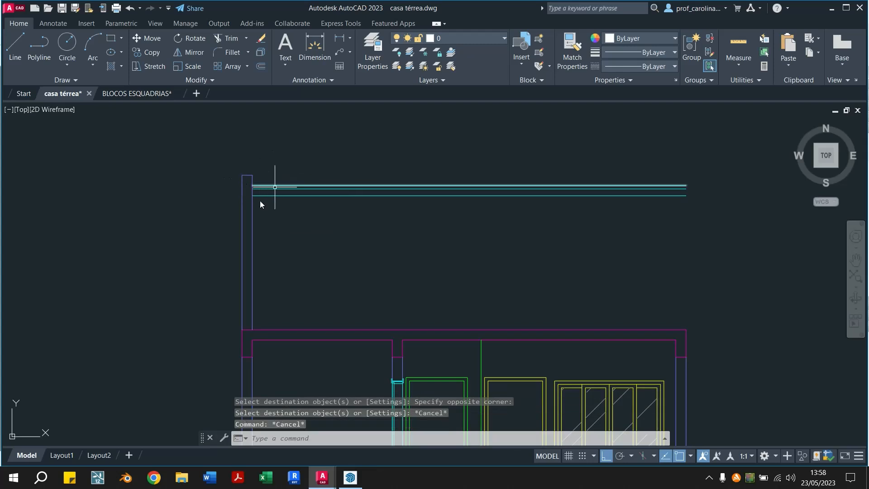
Check the side wall at the right end of the roof in the SketchUp section, and return to the casa térrea drawing
middle_drag(371, 262, 341, 250)
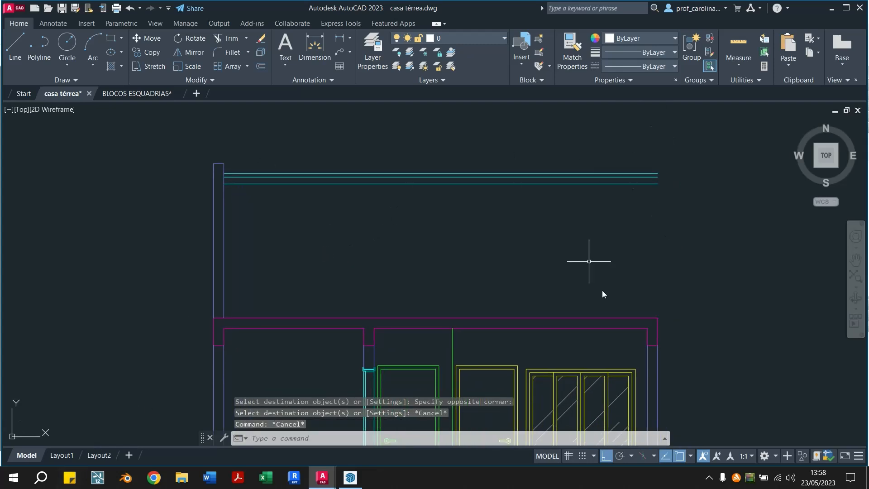
click(354, 483)
middle_drag(558, 258, 533, 267)
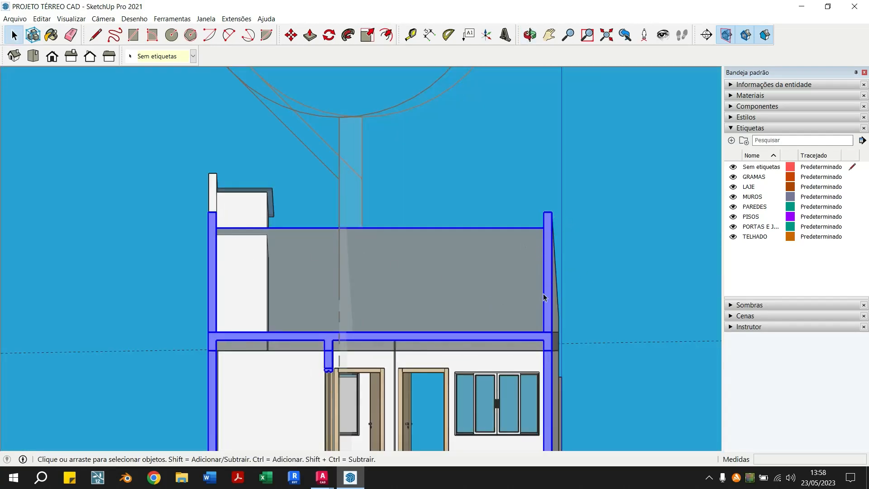
mouse_move(326, 480)
click(243, 440)
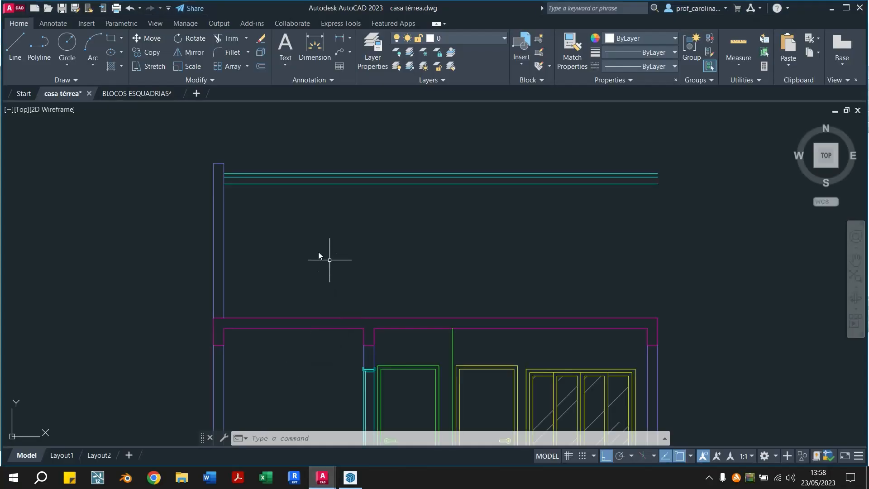
Copy the left wall's outline above the slab to the slab's right end, aligned with its outer corner
click(206, 264)
click(227, 156)
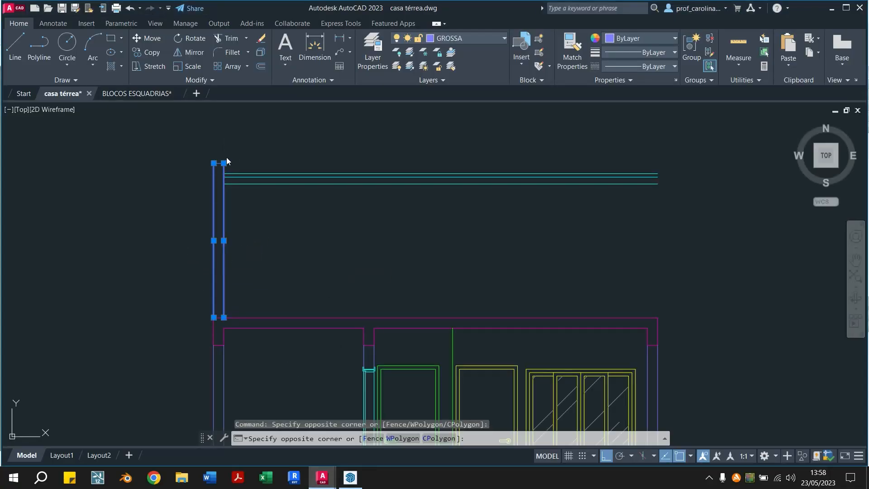
click(206, 171)
text(co)
key(Return)
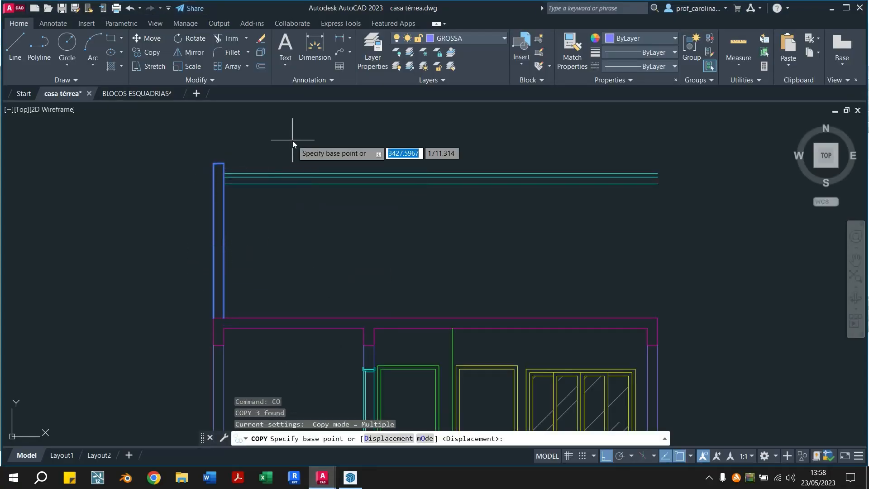
click(223, 318)
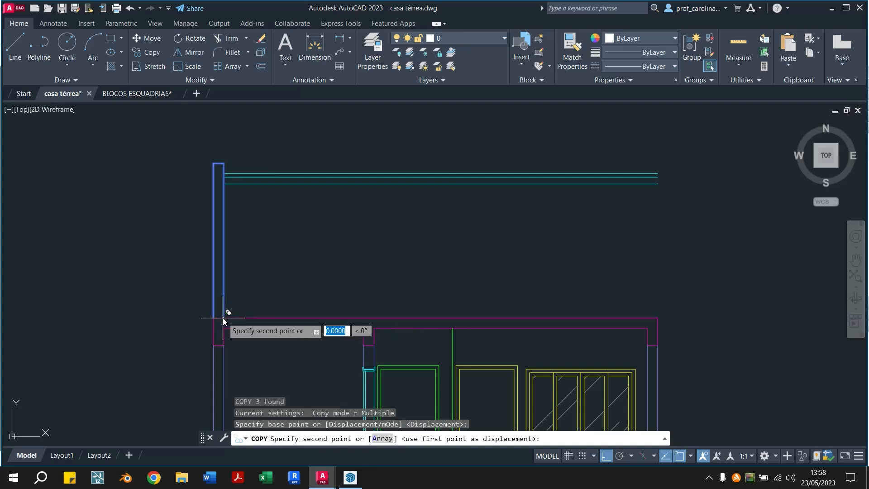
click(655, 317)
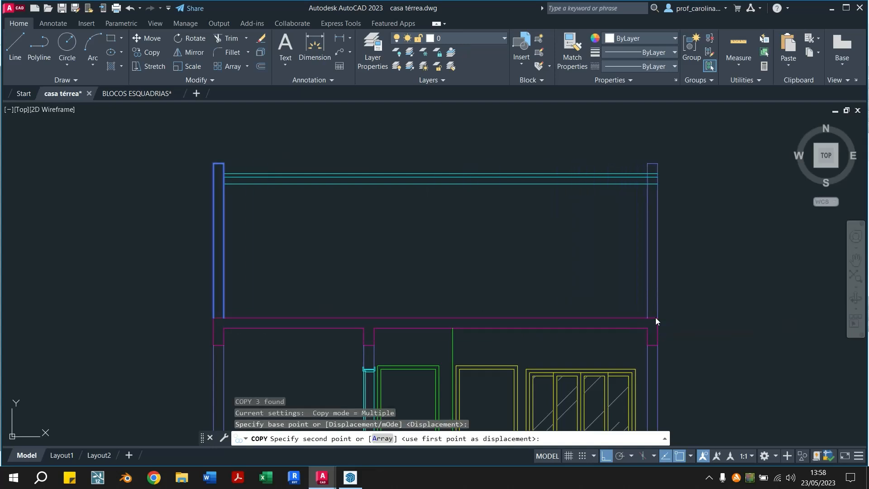
key(Escape)
key(Escape)
Trim the three cyan roof lines where they cross the right wall above the slab
middle_drag(738, 296, 548, 303)
text(tr)
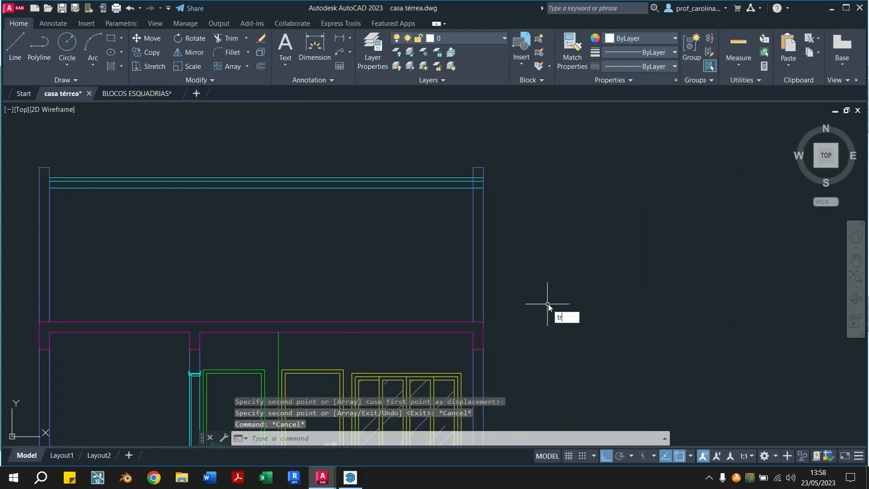
key(Return)
click(480, 177)
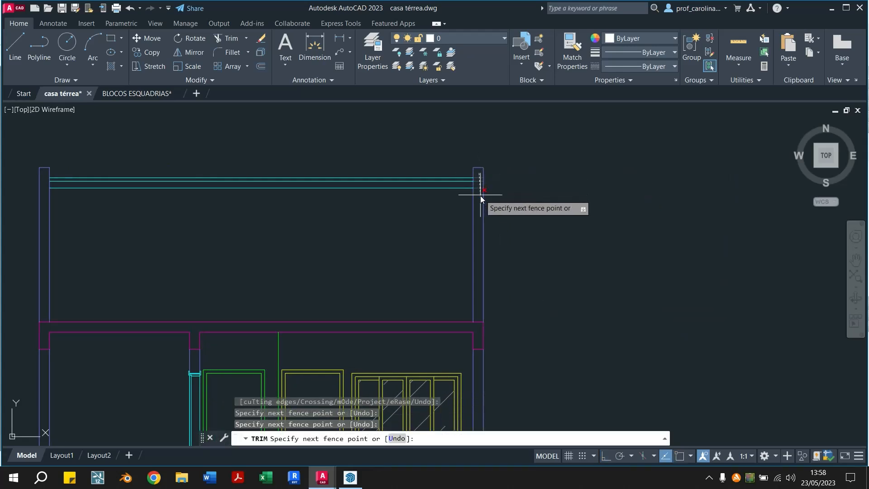
click(479, 209)
key(Return)
key(Escape)
key(Escape)
key(Escape)
mouse_move(248, 188)
middle_down()
mouse_move(361, 169)
mouse_move(318, 304)
mouse_move(334, 243)
middle_up()
scroll(345, 178, down, 3)
scroll(345, 178, down, 1)
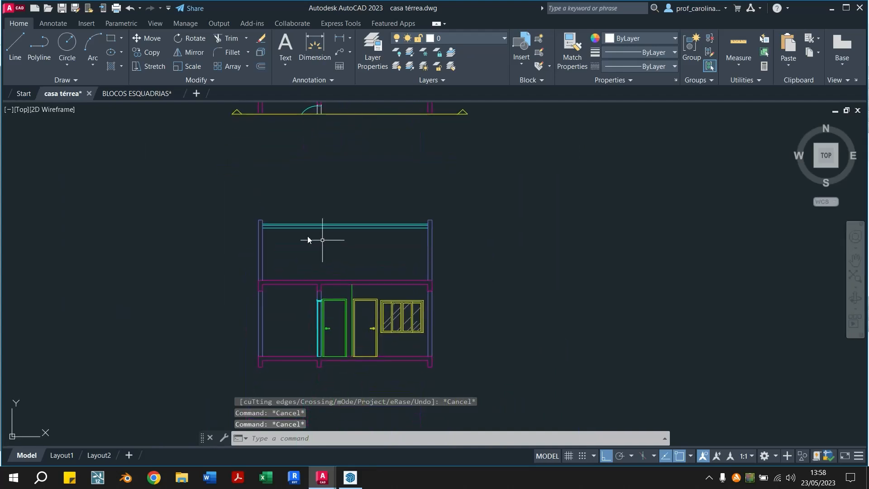
scroll(292, 209, up, 3)
mouse_move(255, 209)
middle_down()
mouse_move(248, 285)
mouse_move(229, 277)
mouse_move(232, 291)
middle_up()
scroll(222, 163, up, 2)
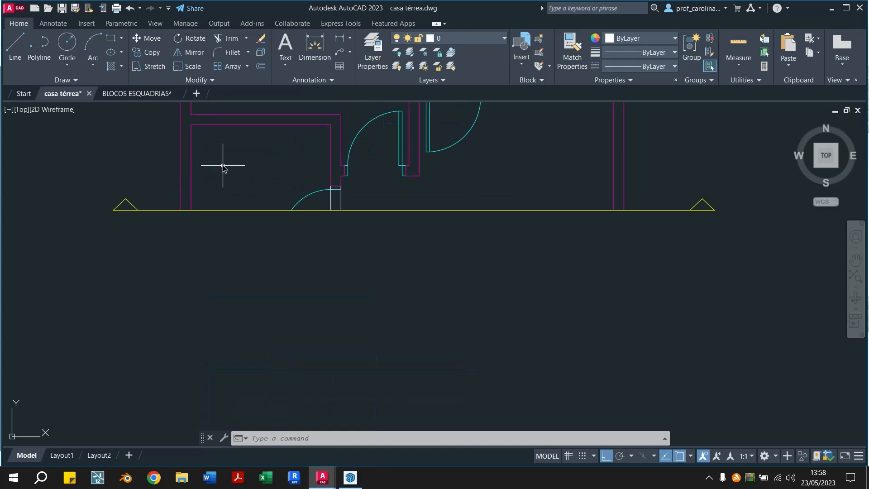
text(o)
key(Return)
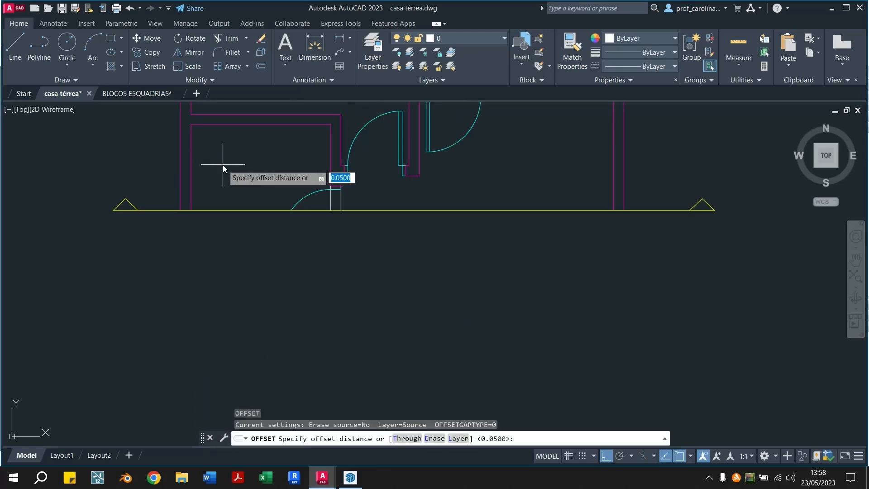
text(0..80)
key(Return)
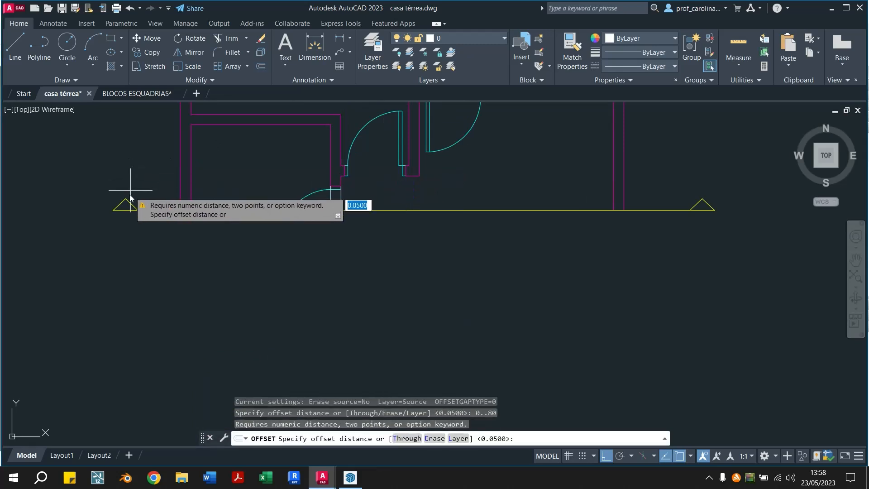
key(Escape)
Offset the left and upper inner wall lines of the plan's lower-left room by 0.8 towards the room's interior
text(o)
key(Return)
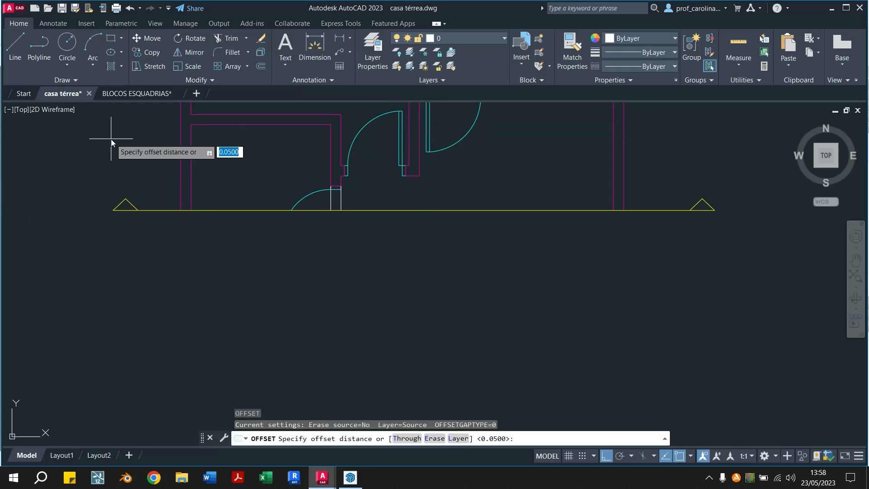
text(0.8)
key(Return)
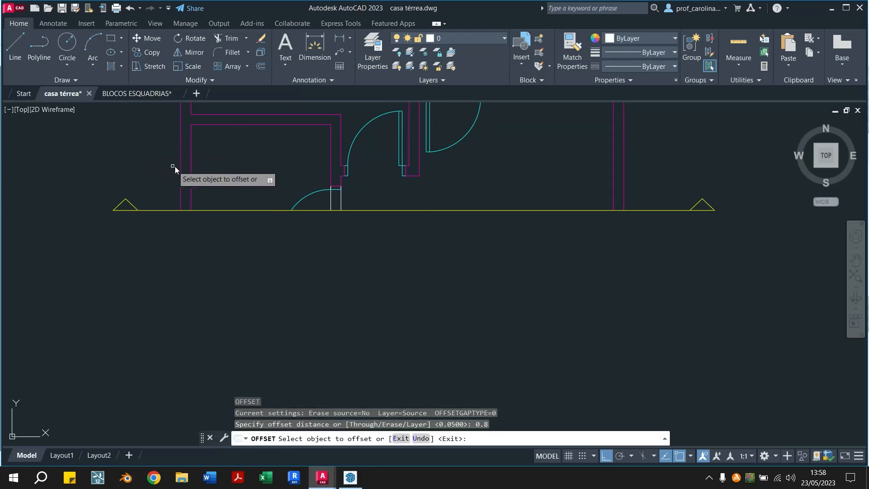
click(192, 163)
click(251, 172)
click(243, 125)
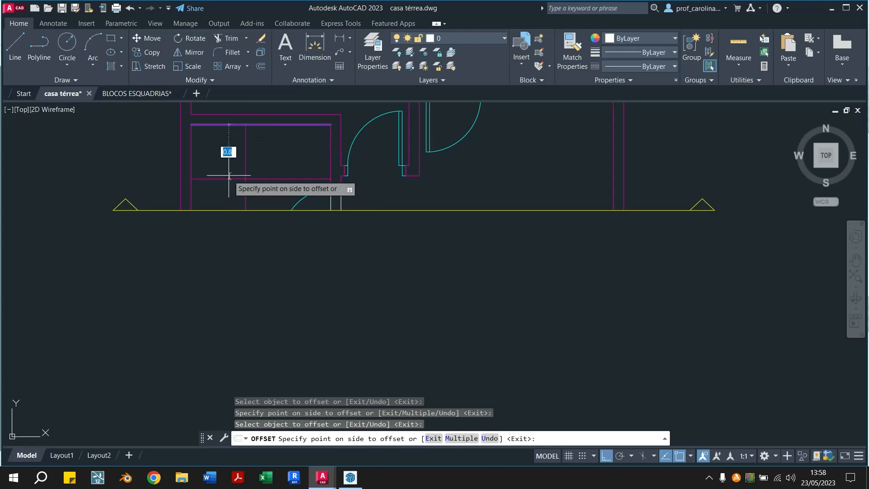
click(232, 179)
Fillet the two offset lines in the lower-left room with radius 0 so they meet in a sharp corner
key(Escape)
key(Escape)
text(f)
key(Return)
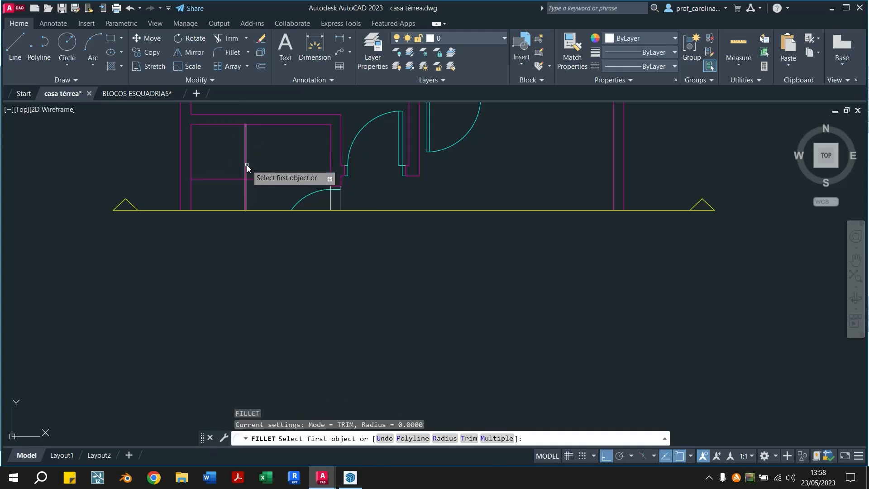
click(246, 164)
key(Escape)
key(Escape)
Match the properties of the orange dashed line in the plan to the two filleted lines in the lower-left room
scroll(291, 179, down, 4)
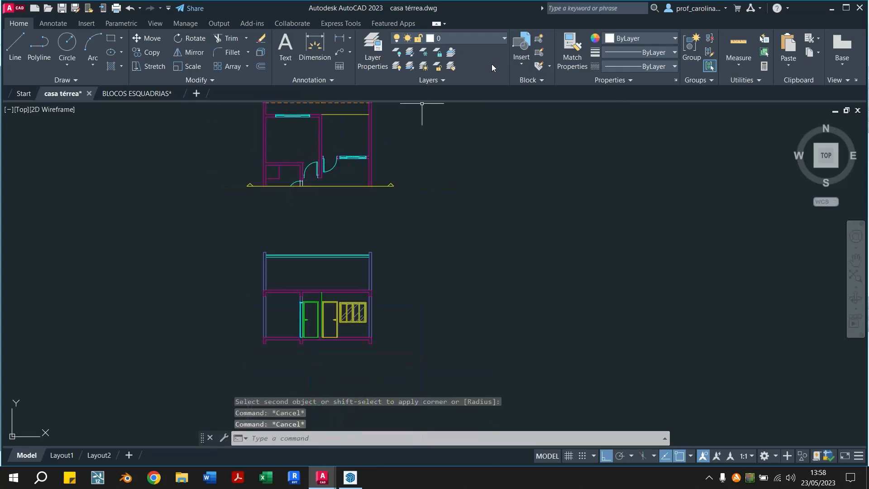
click(569, 55)
middle_drag(322, 128, 328, 162)
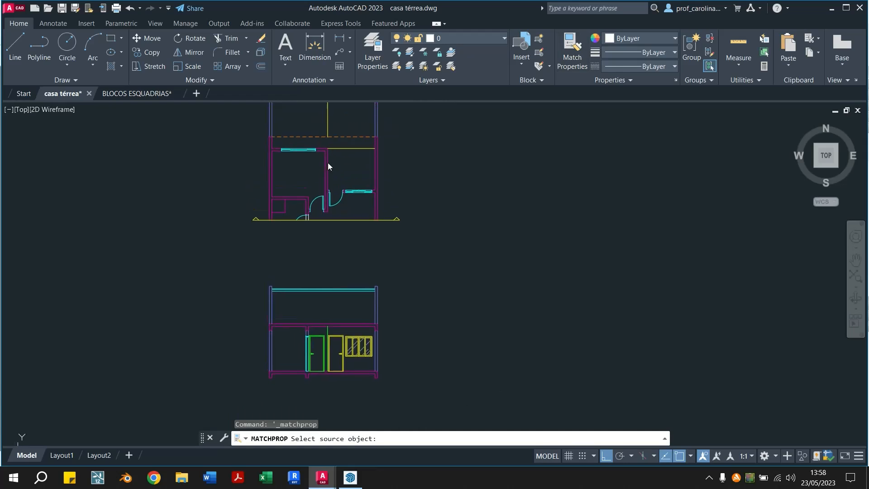
click(313, 137)
click(292, 208)
key(Escape)
scroll(266, 239, up, 5)
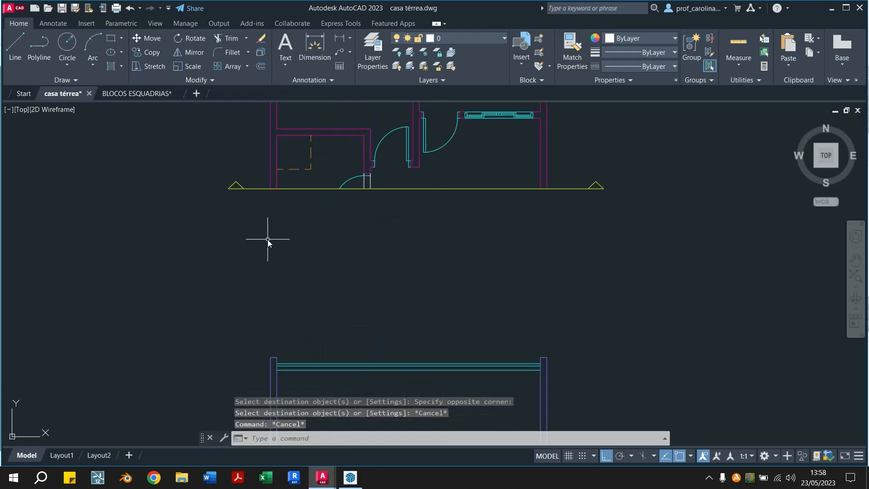
Draw a vertical line from the dashed rectangle's free corner in the plan down to the top of the section's upper slab
scroll(262, 233, down, 4)
text(l)
key(Return)
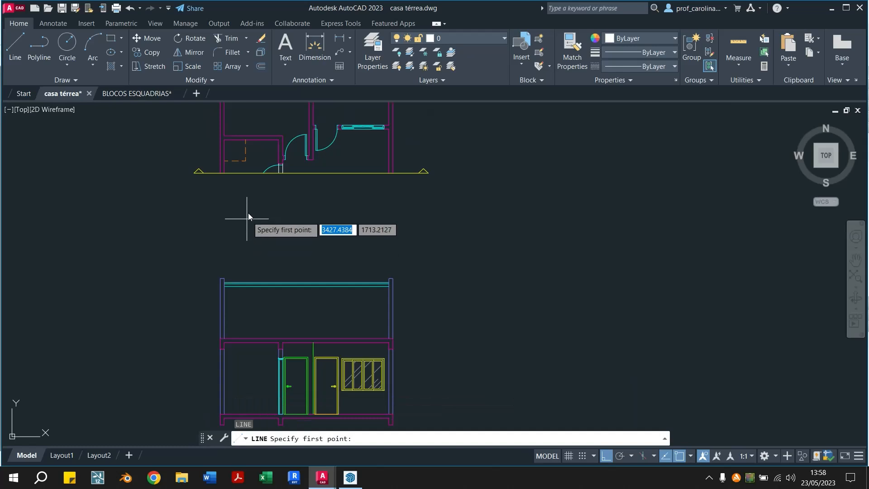
click(245, 160)
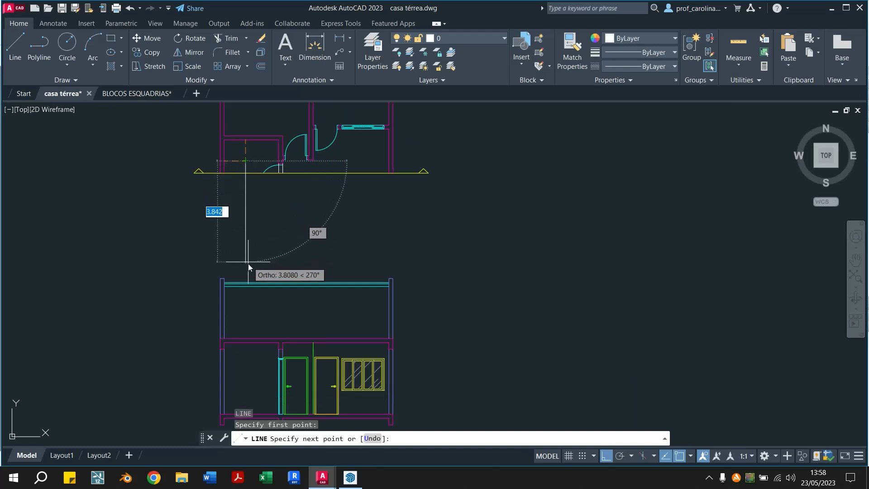
click(245, 337)
key(Escape)
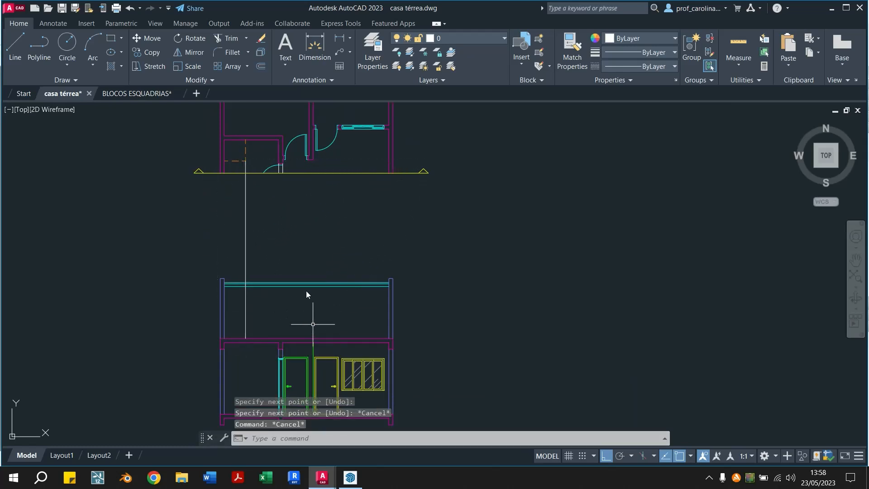
Check the small tower above the roof in the SketchUp section, and examine it in the first section of the casa térrea drawing
click(350, 477)
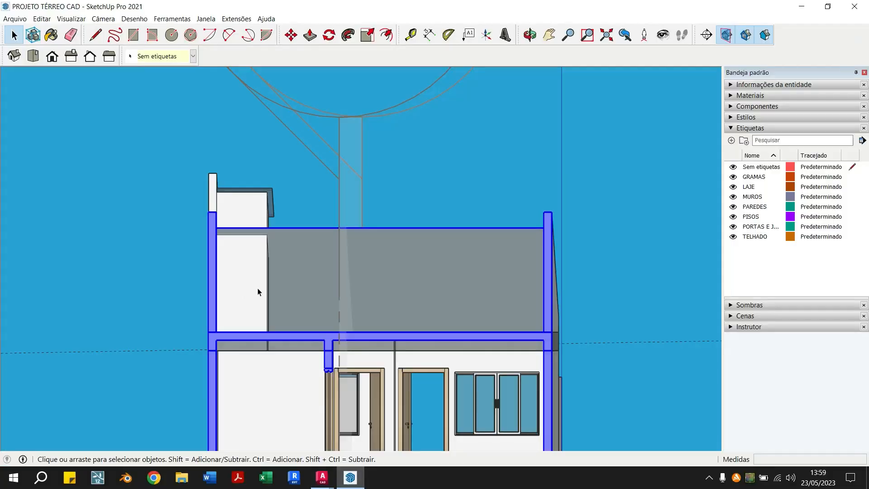
click(321, 477)
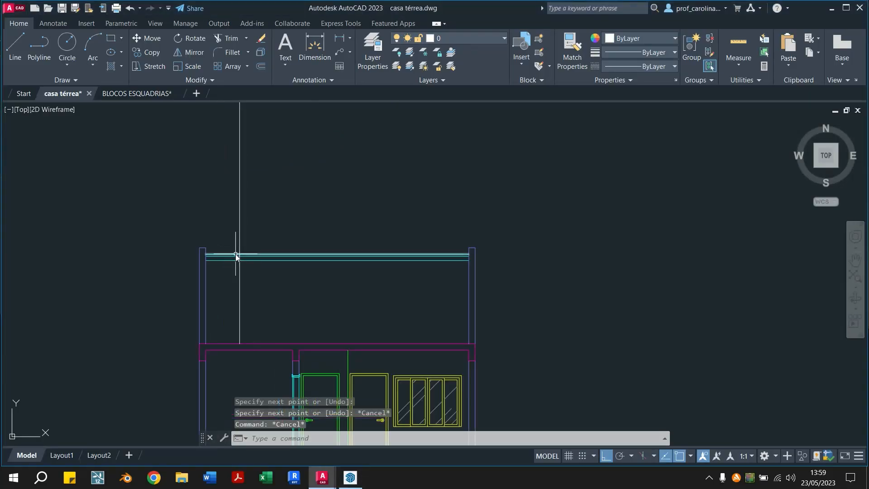
scroll(242, 188, down, 2)
middle_drag(225, 188, 366, 181)
scroll(321, 183, down, 7)
scroll(190, 165, up, 6)
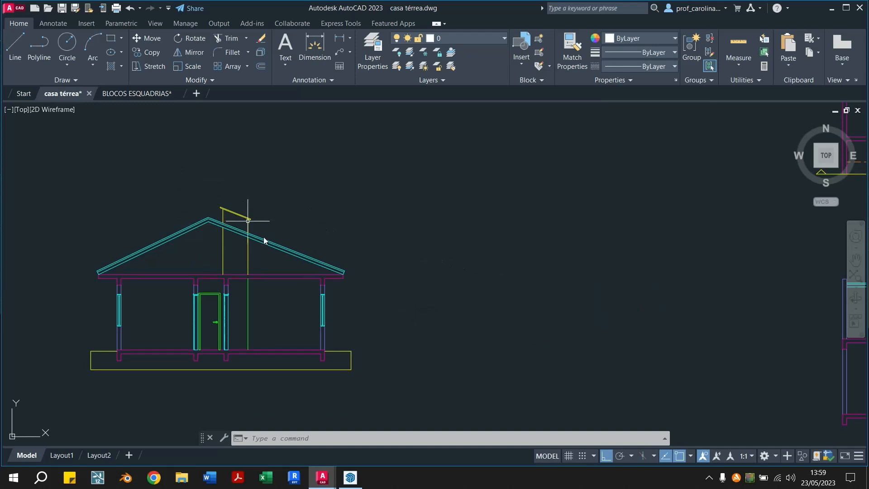
scroll(205, 208, up, 8)
scroll(204, 208, down, 5)
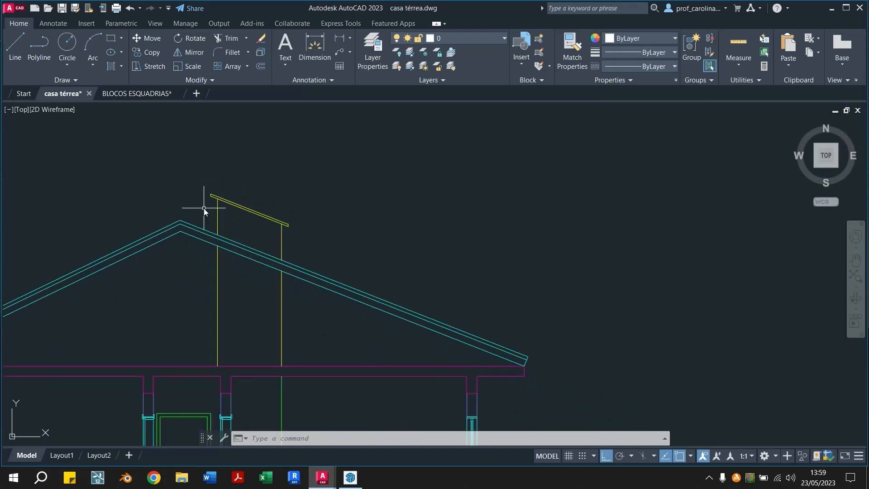
scroll(204, 208, up, 1)
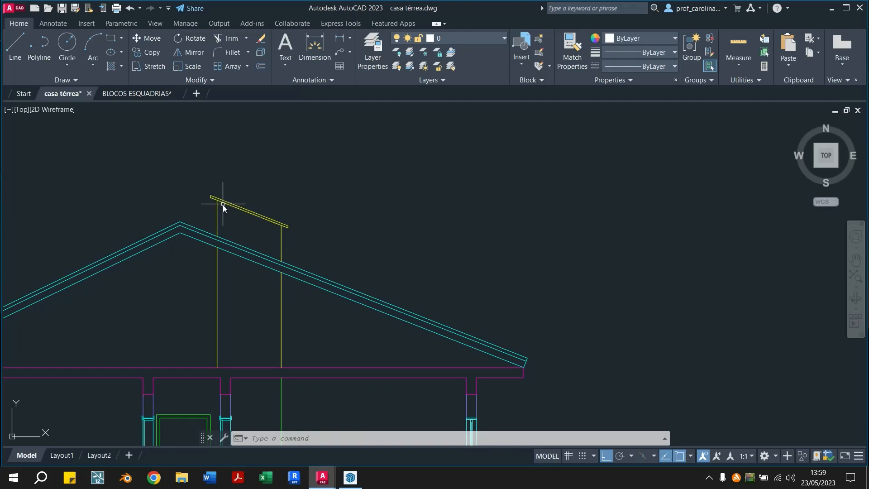
scroll(221, 205, down, 4)
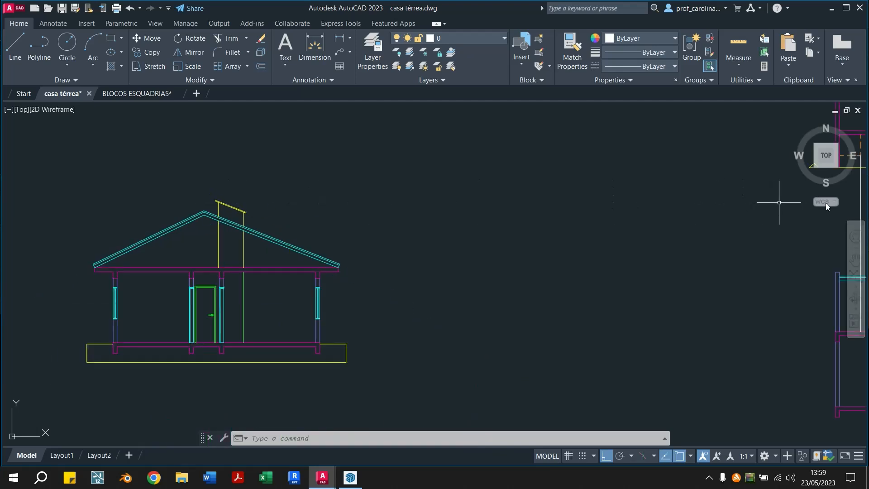
middle_drag(760, 230, 529, 239)
scroll(534, 240, down, 4)
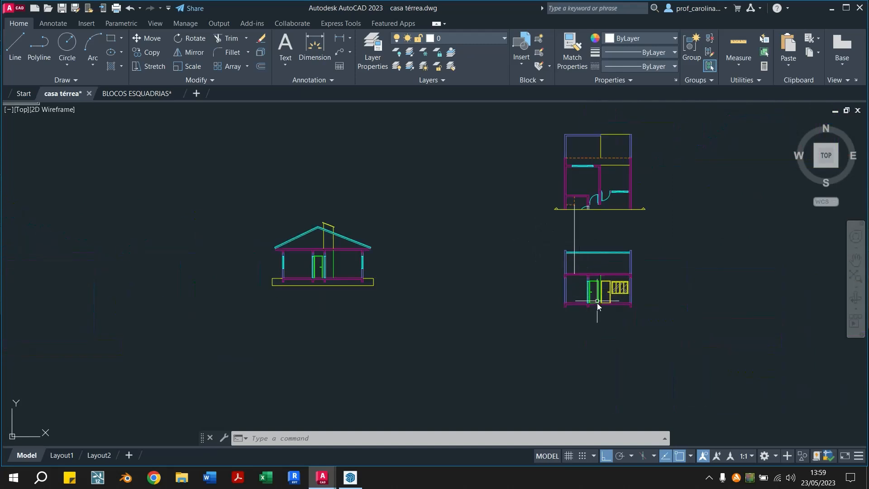
Draw a horizontal guide line from the second section's left outer wall at floor level towards the first section
text(l)
key(Return)
scroll(474, 324, up, 6)
scroll(609, 314, down, 5)
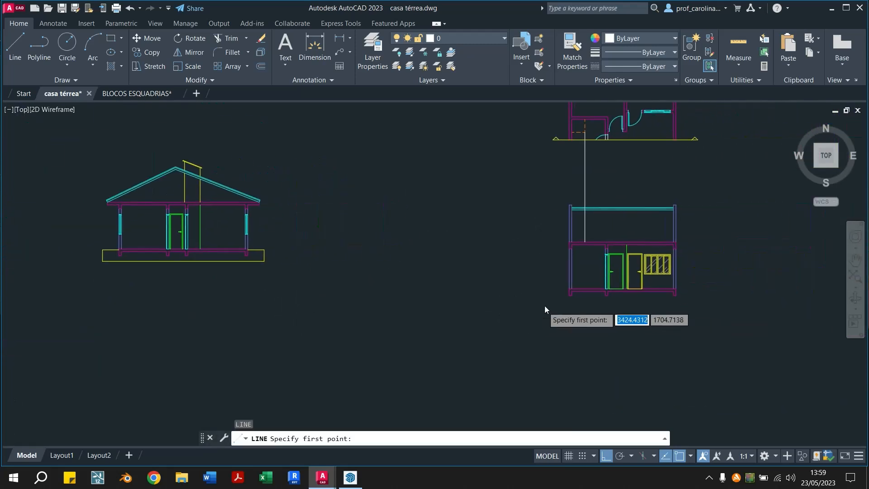
scroll(527, 312, up, 3)
click(617, 271)
scroll(479, 273, down, 3)
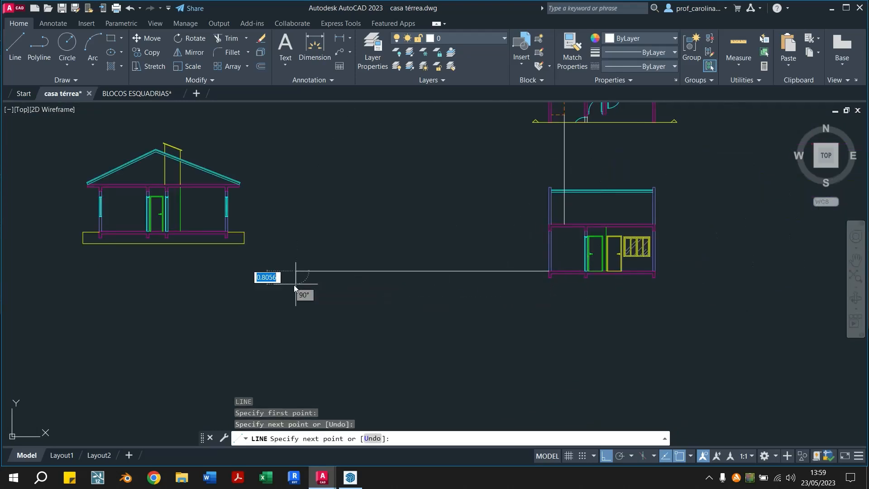
click(296, 284)
key(Escape)
key(Escape)
Move the whole first section so its right outer floor corner meets the guide line's free end, and erase the guide line
click(41, 132)
click(284, 268)
text(m)
key(Return)
scroll(260, 247, up, 4)
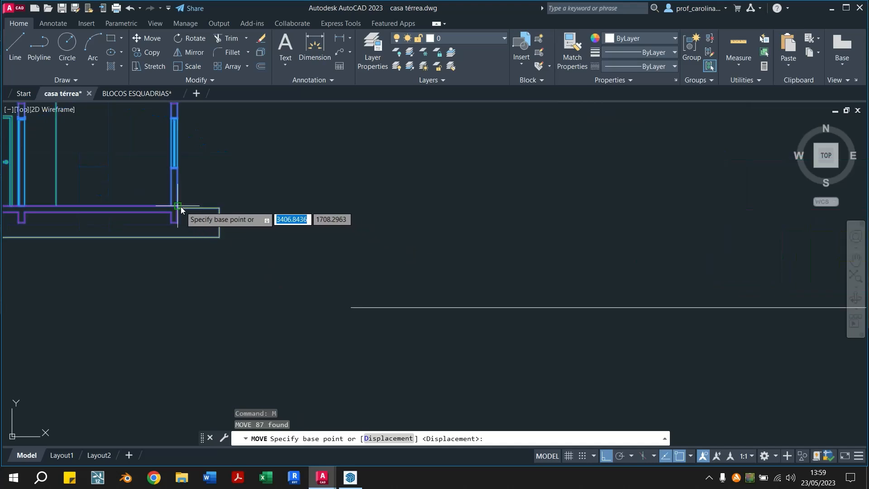
scroll(161, 203, up, 2)
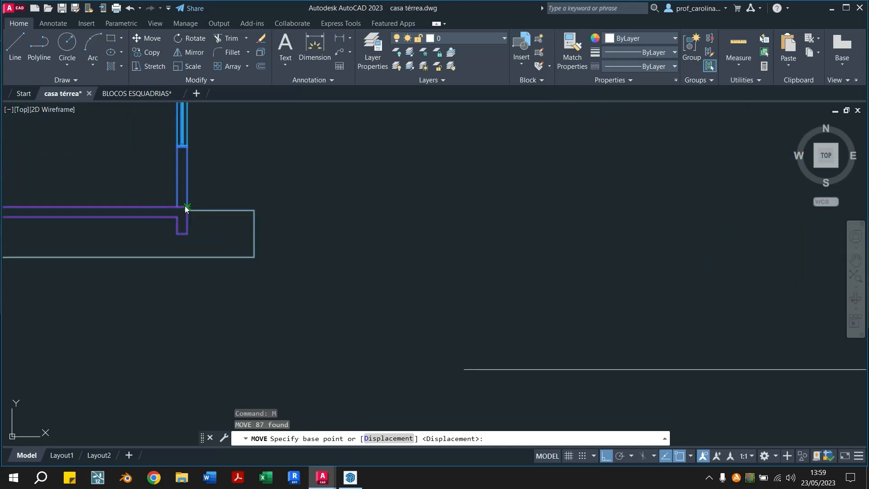
click(185, 207)
click(463, 368)
scroll(463, 368, down, 8)
scroll(485, 365, up, 3)
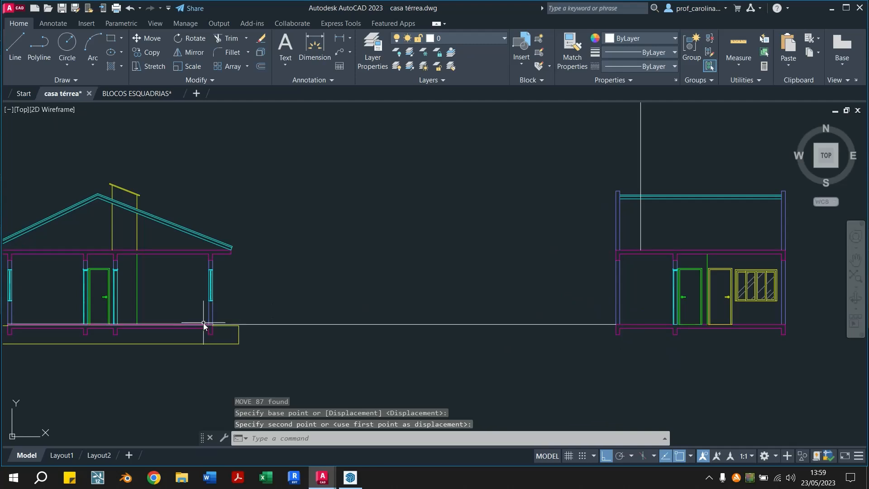
click(376, 323)
key(Delete)
Try to project the top of the first section's yellow tower horizontally to the second section, and erase the projected line
mouse_move(304, 264)
middle_down()
mouse_move(402, 289)
mouse_move(249, 292)
middle_up()
scroll(254, 293, up, 2)
scroll(258, 295, down, 2)
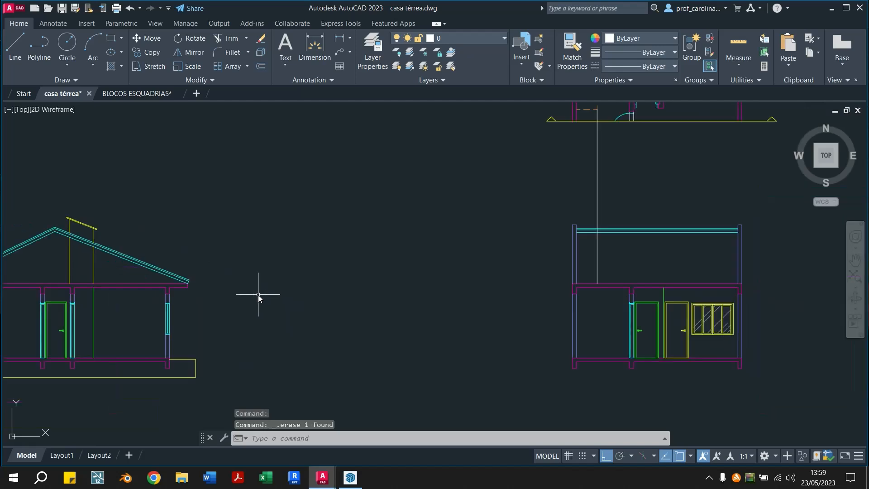
text(l)
key(Return)
scroll(29, 211, up, 4)
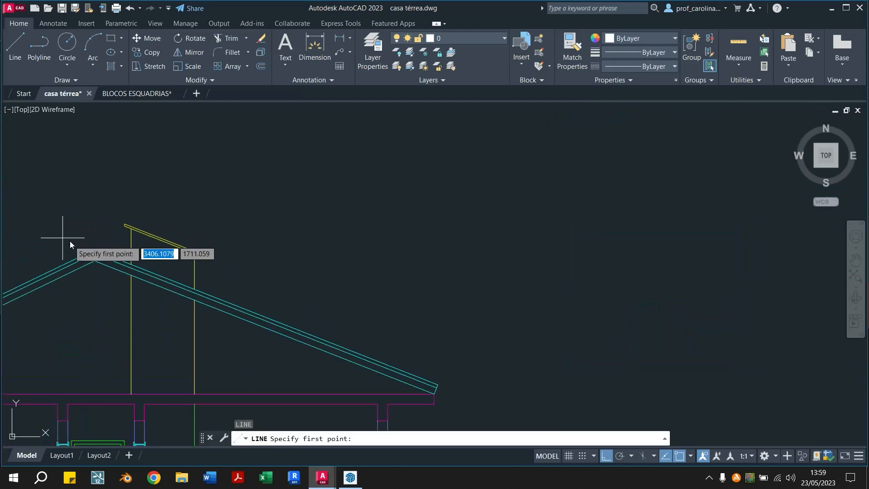
click(131, 230)
scroll(131, 230, down, 4)
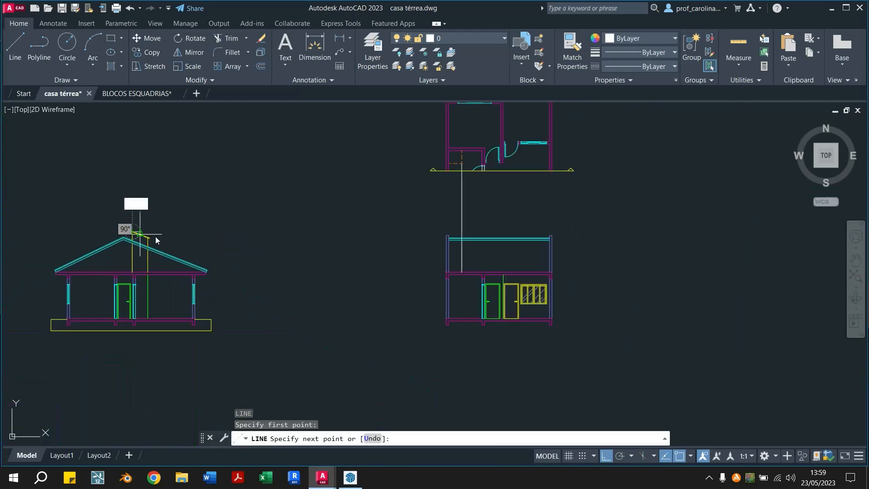
click(463, 229)
key(Escape)
click(347, 247)
click(318, 227)
key(Delete)
Measure the height of the yellow tower's left side from the top of the slab to its sloped cover
scroll(72, 217, up, 2)
scroll(85, 223, up, 4)
middle_drag(449, 315, 431, 246)
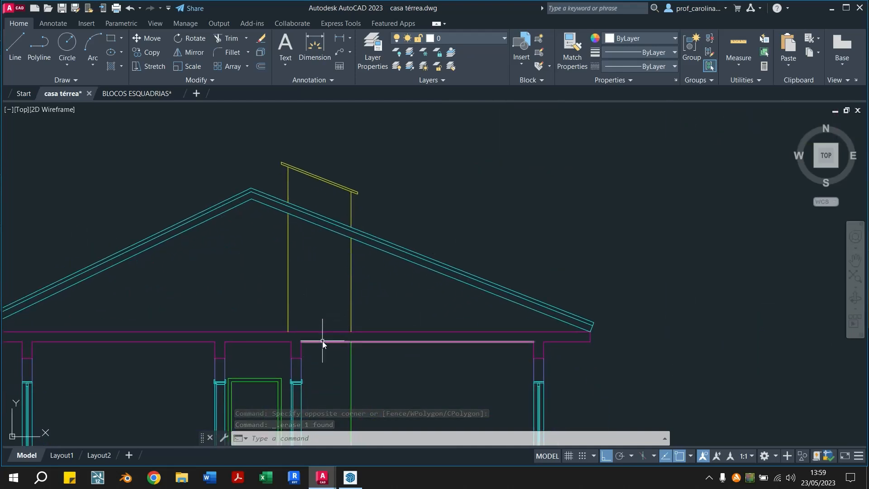
text(dist)
key(Return)
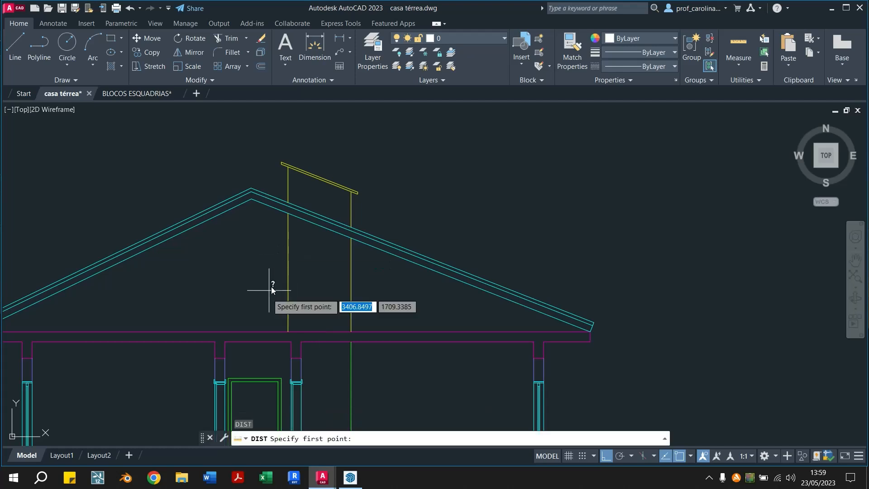
click(287, 330)
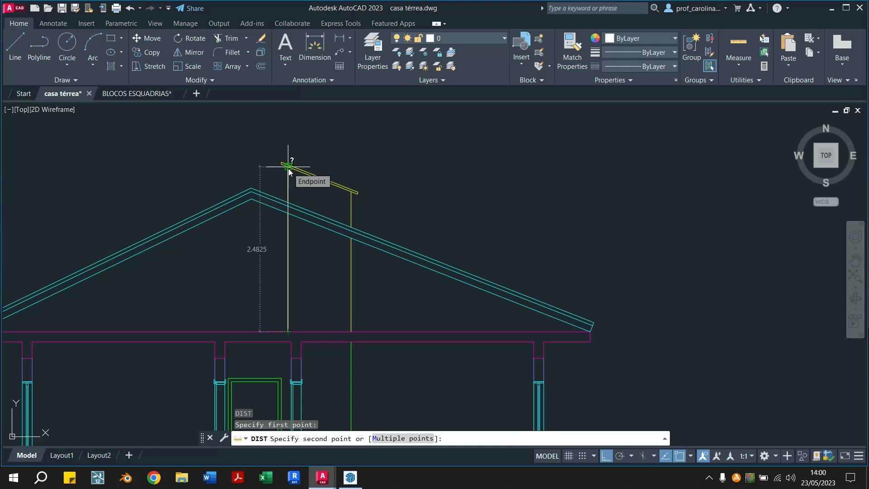
key(Escape)
key(Escape)
scroll(288, 168, down, 3)
middle_drag(529, 233, 176, 336)
mouse_move(526, 245)
middle_down()
mouse_move(504, 253)
mouse_move(467, 312)
mouse_move(408, 306)
middle_up()
text(o)
key(Return)
key(Escape)
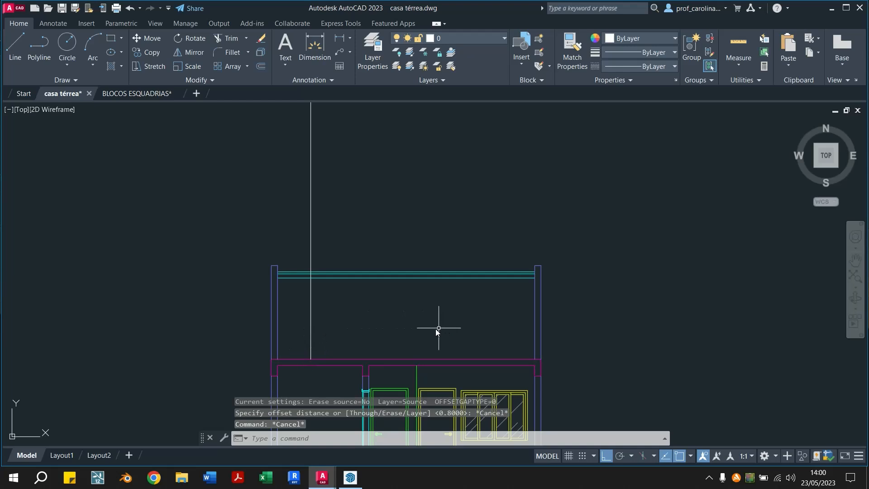
Draw a horizontal line starting 2.50 above the slab at the left wall's inner face and ending at the vertical projection line
text(l)
key(Return)
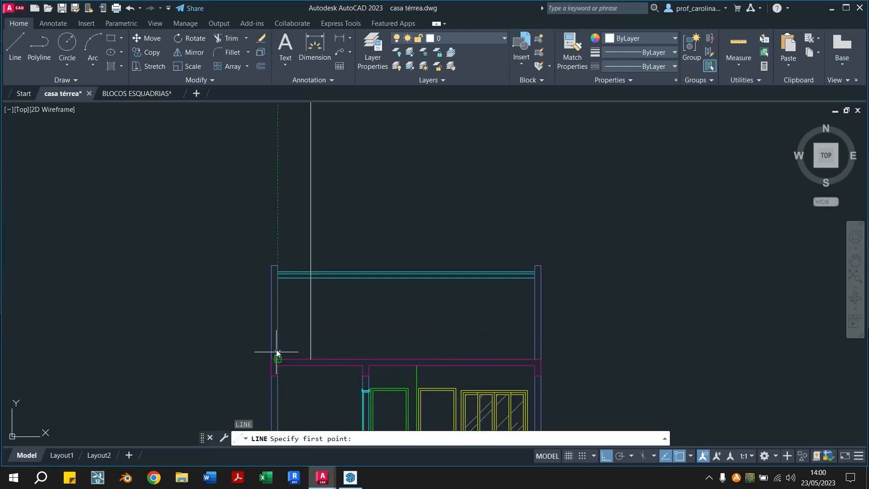
text(2.50)
key(Return)
scroll(319, 248, up, 2)
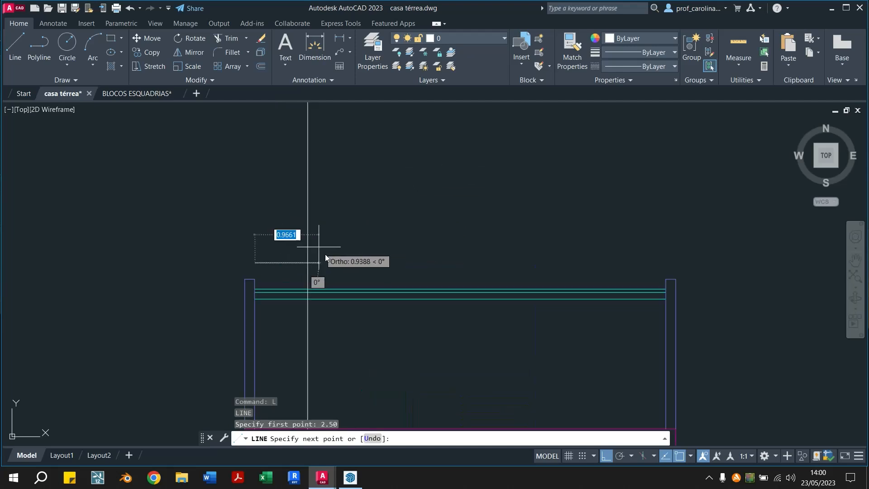
scroll(305, 262, up, 2)
click(307, 261)
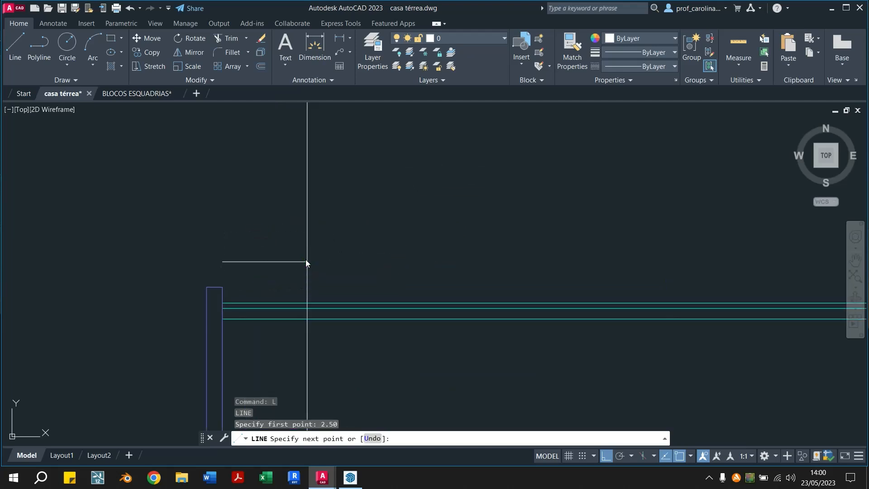
Trim the tower's vertical line above its horizontal top line and between the cyan roof lines
key(Escape)
key(Escape)
scroll(263, 241, down, 2)
scroll(268, 240, up, 2)
mouse_move(285, 285)
middle_down()
mouse_move(270, 244)
mouse_move(275, 251)
middle_up()
scroll(272, 247, down, 3)
scroll(275, 252, up, 2)
text(tr)
key(Return)
click(290, 241)
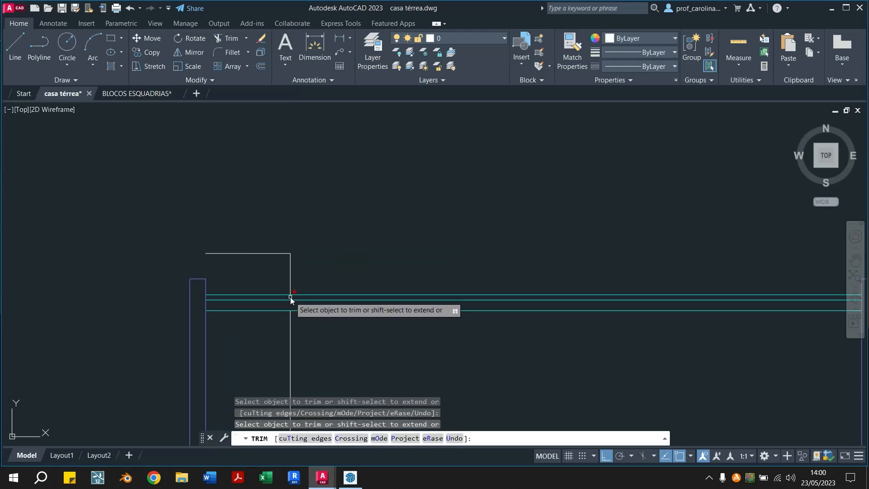
Check the tower's cover in the SketchUp model and stretch the tower's top line 0.05 outward past its vertical line
click(342, 478)
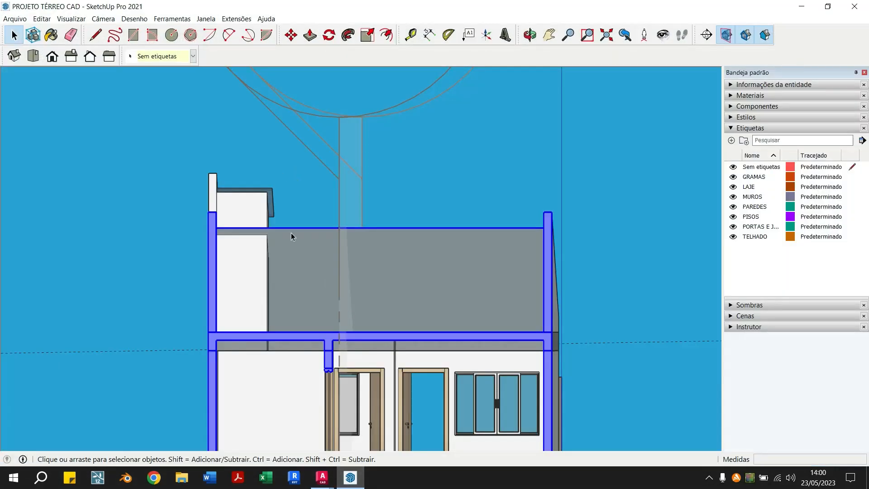
click(321, 478)
key(Escape)
key(Escape)
middle_drag(335, 330, 274, 296)
mouse_move(228, 260)
middle_down()
mouse_move(266, 277)
mouse_move(272, 301)
middle_up()
scroll(246, 281, up, 2)
click(256, 250)
click(244, 264)
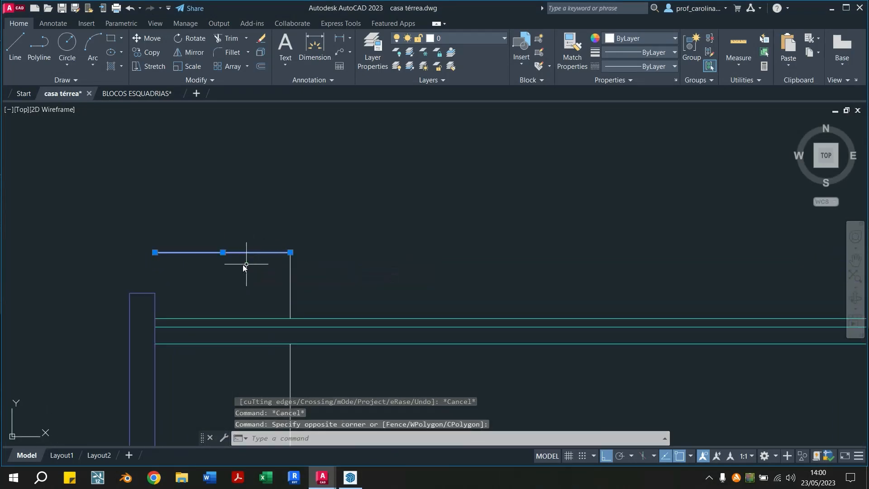
click(290, 252)
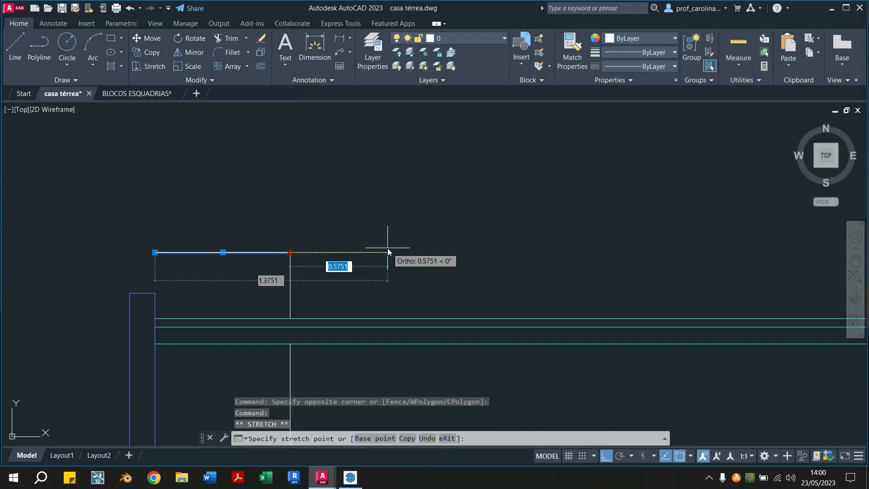
text(0.05)
key(Return)
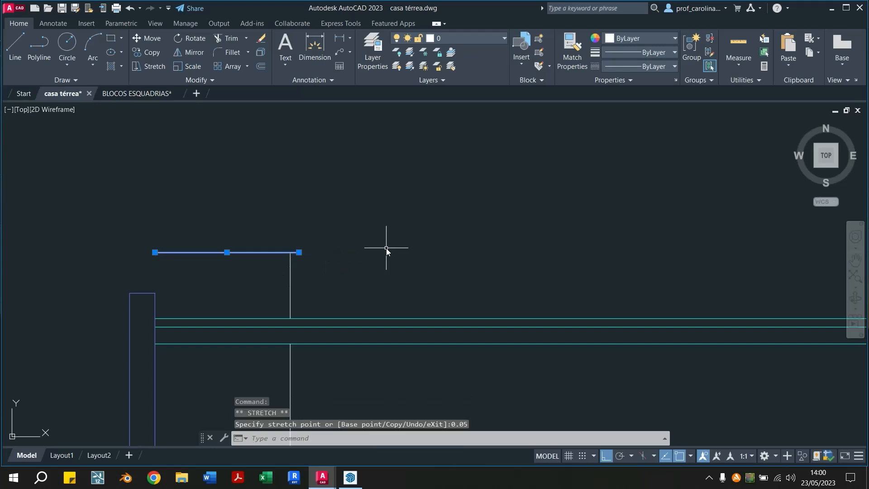
Offset the tower's top line 0.03 upward to give the cover its thickness
key(Escape)
key(Escape)
text(o)
key(Return)
text(0.03)
key(Return)
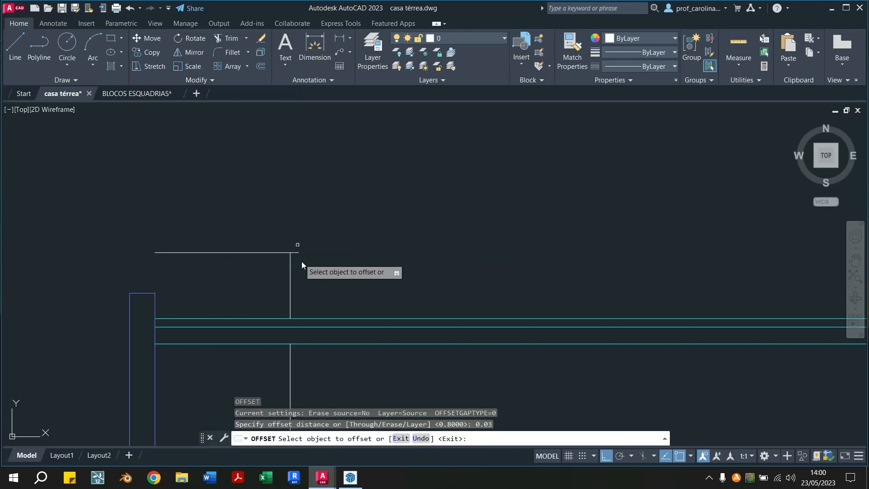
click(242, 250)
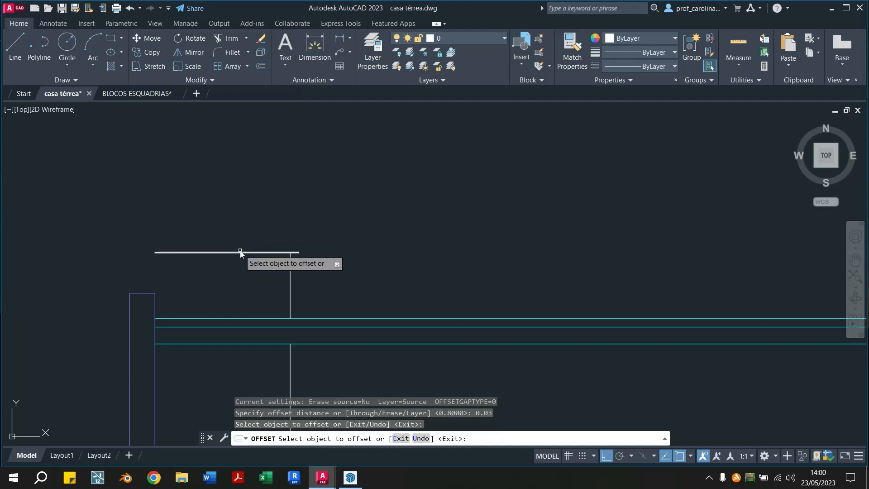
click(240, 252)
click(242, 233)
key(Escape)
key(Escape)
Draw a short vertical line closing the overhanging end of the tower's cover
text(l)
key(Return)
click(297, 252)
click(297, 247)
key(Escape)
key(Escape)
Match the tower's vertical and cover lines to the properties of the green wall line between the two doors, checking the SketchUp model
click(580, 61)
scroll(366, 249, down, 7)
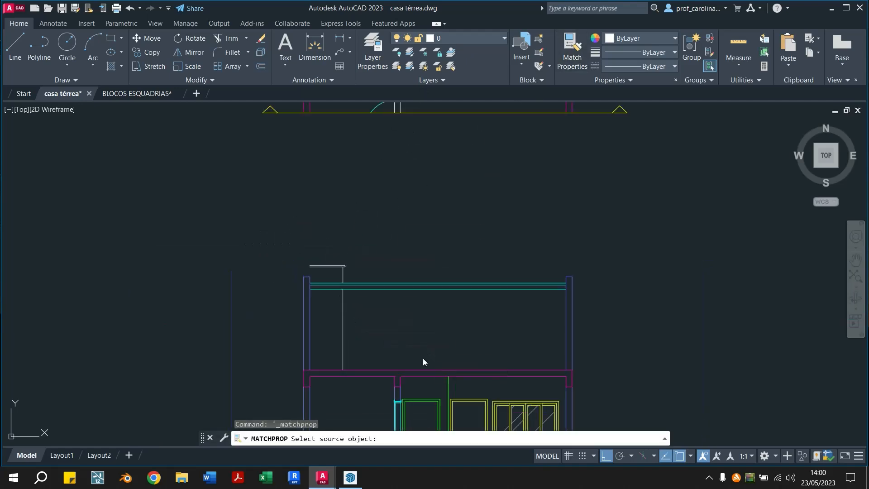
click(357, 482)
mouse_move(420, 330)
middle_down()
mouse_move(325, 439)
mouse_move(284, 342)
middle_up()
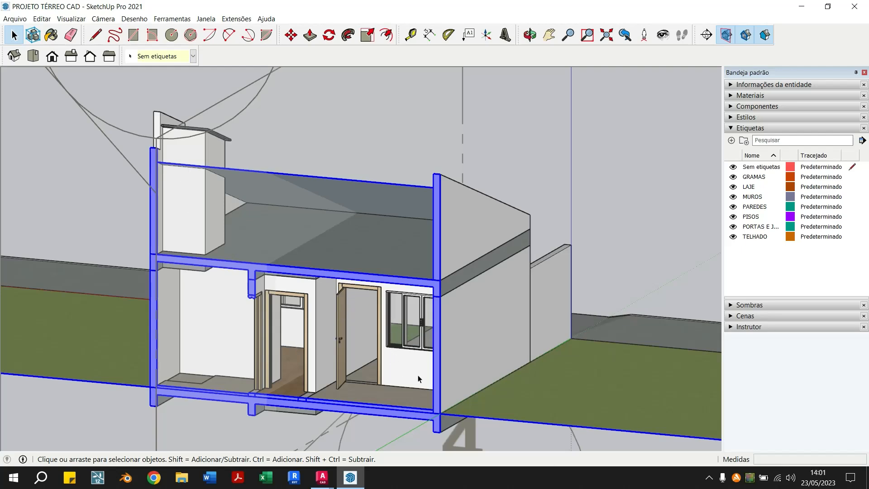
mouse_move(322, 477)
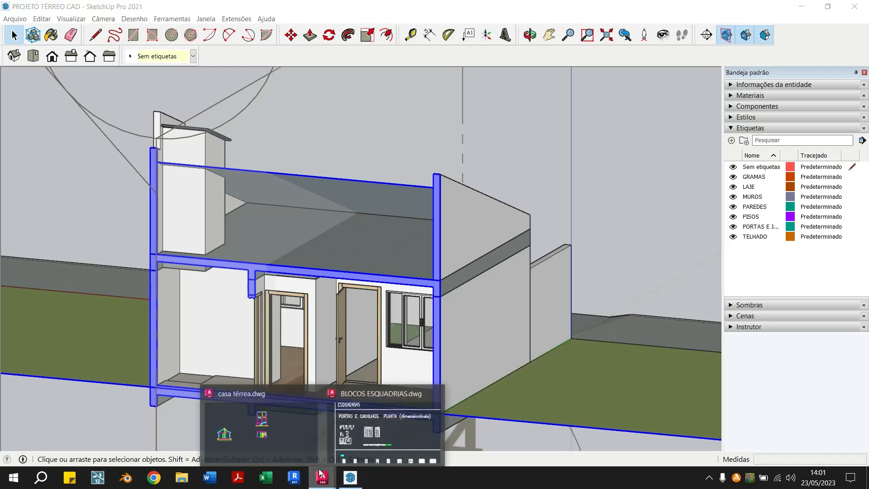
click(287, 422)
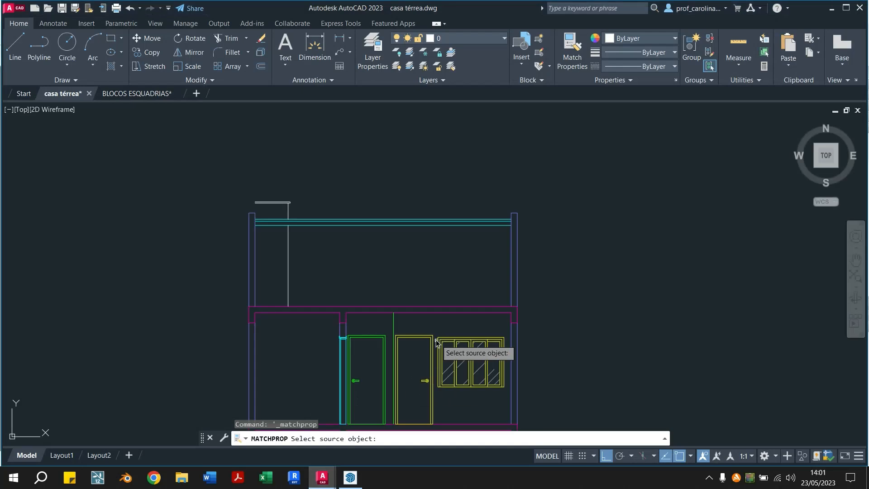
click(393, 321)
click(314, 272)
click(274, 285)
click(287, 175)
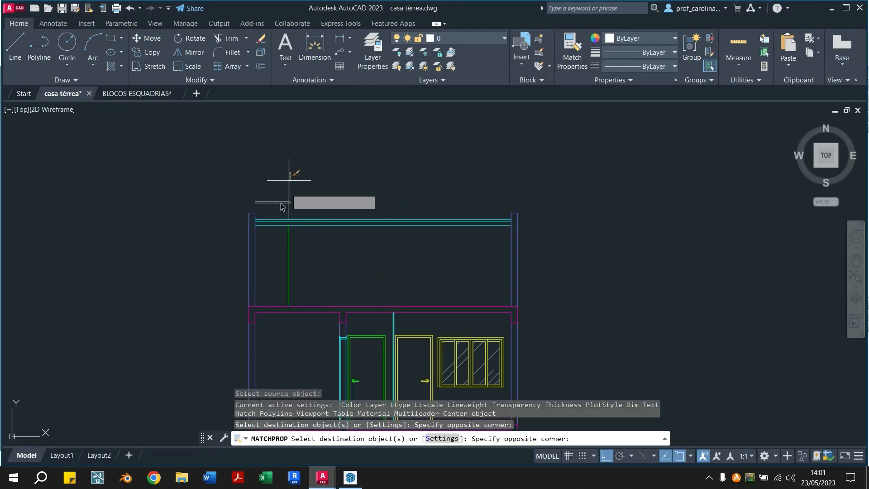
click(272, 217)
scroll(384, 350, up, 3)
scroll(387, 362, down, 3)
key(Escape)
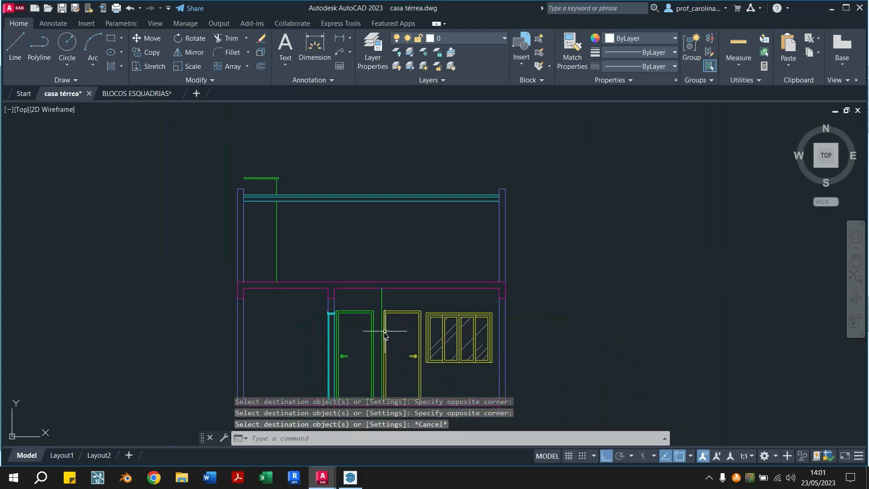
key(Escape)
Check the tower's wall side in the SketchUp model and begin a vertical line upward from the left wall's top inner corner
middle_drag(499, 329, 442, 298)
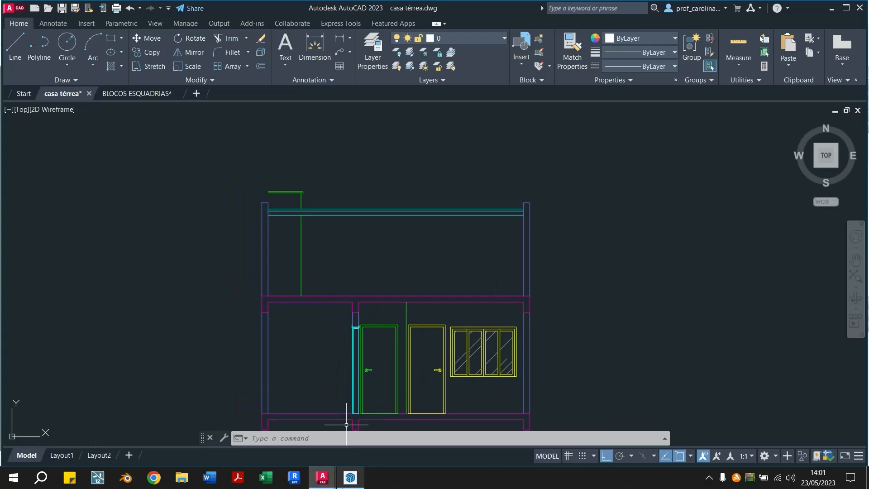
click(350, 478)
mouse_move(171, 157)
middle_down()
mouse_move(258, 147)
mouse_move(190, 149)
mouse_move(308, 176)
mouse_move(398, 178)
mouse_move(212, 182)
middle_up()
mouse_move(321, 477)
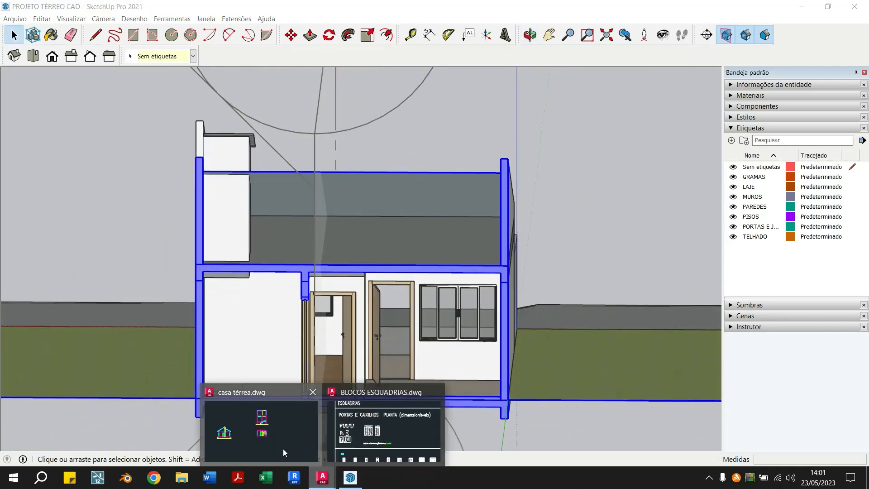
click(283, 449)
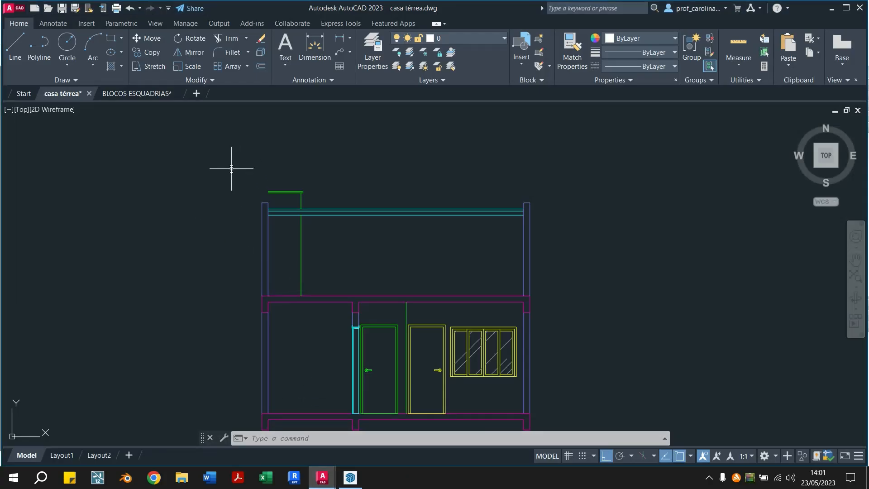
text(l)
key(Return)
scroll(242, 154, up, 4)
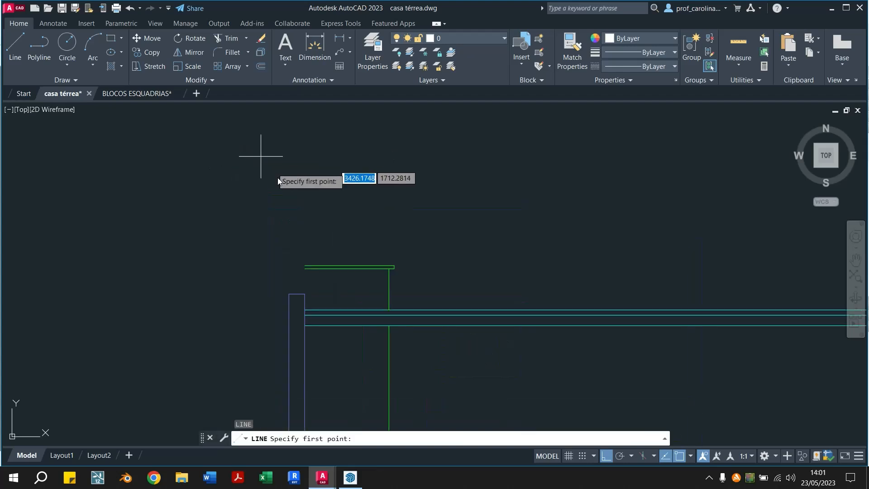
click(305, 294)
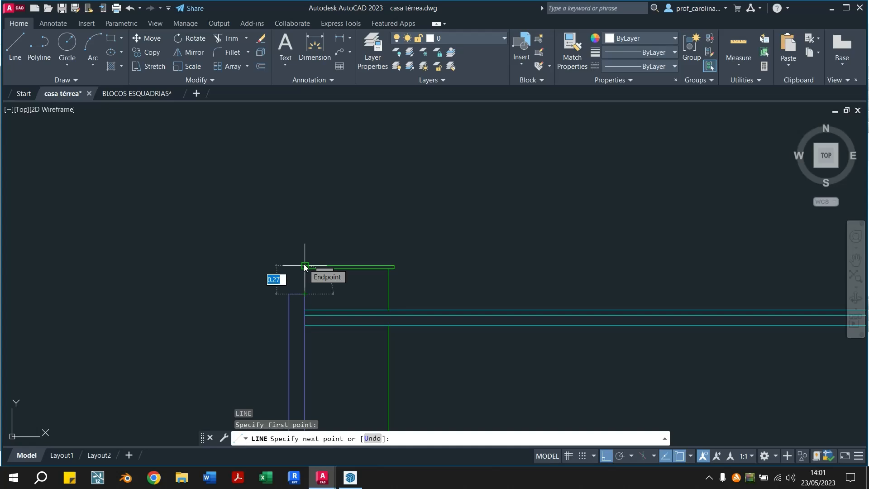
text(0.42)
key(Return)
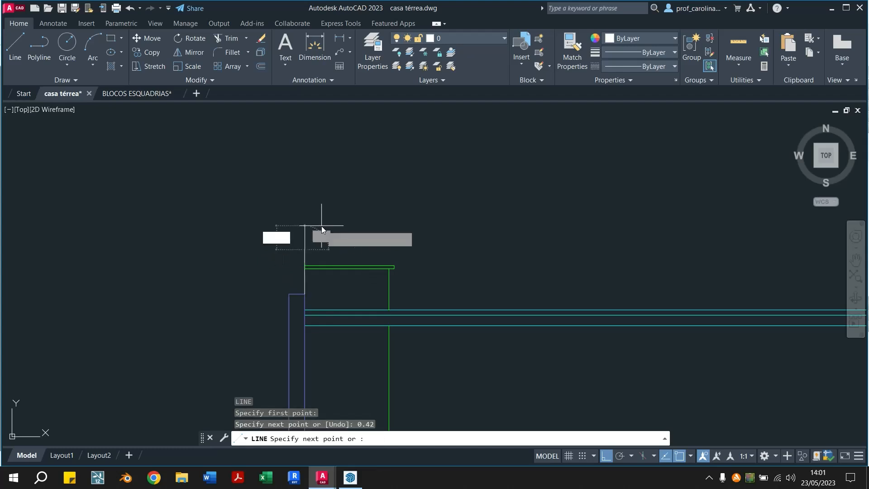
key(ctrl+z)
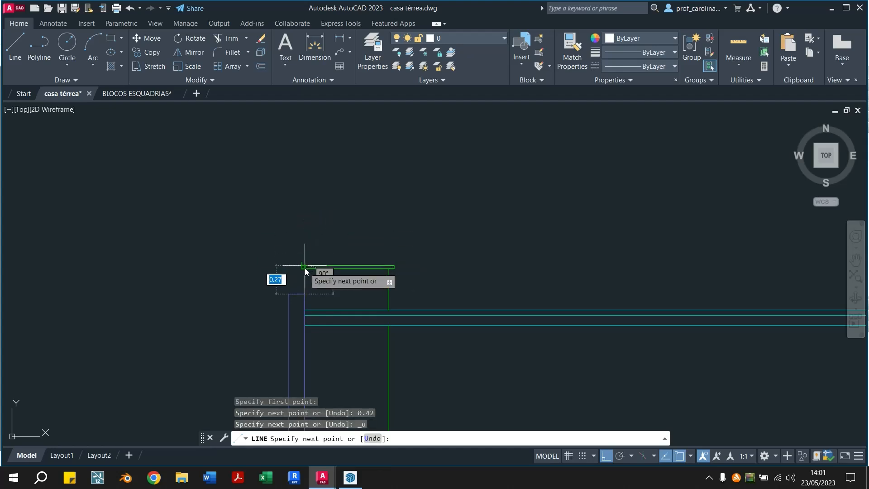
Extend the left wall's outline upward to 0.15 above the tower cover and close it across the wall's width
text(0.15)
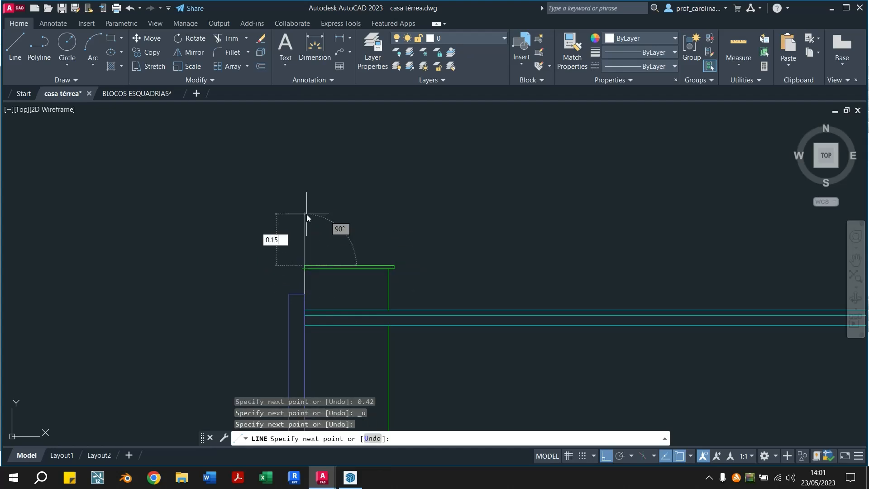
key(Return)
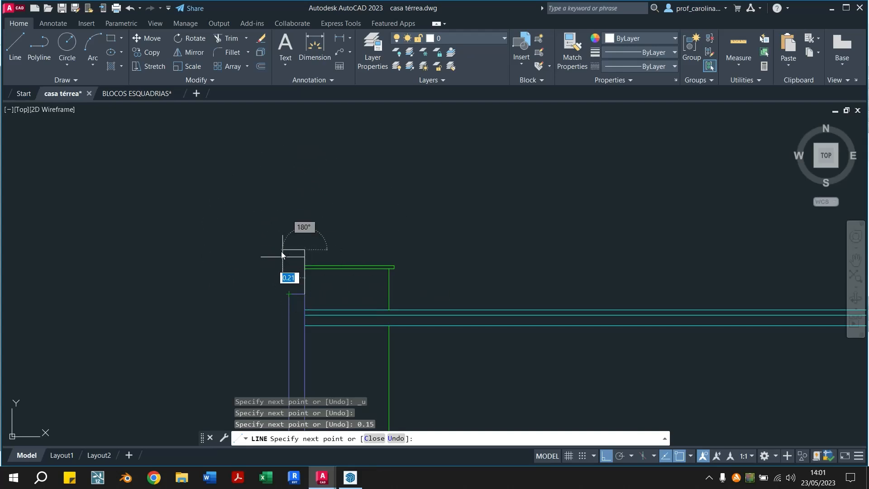
click(289, 249)
click(289, 294)
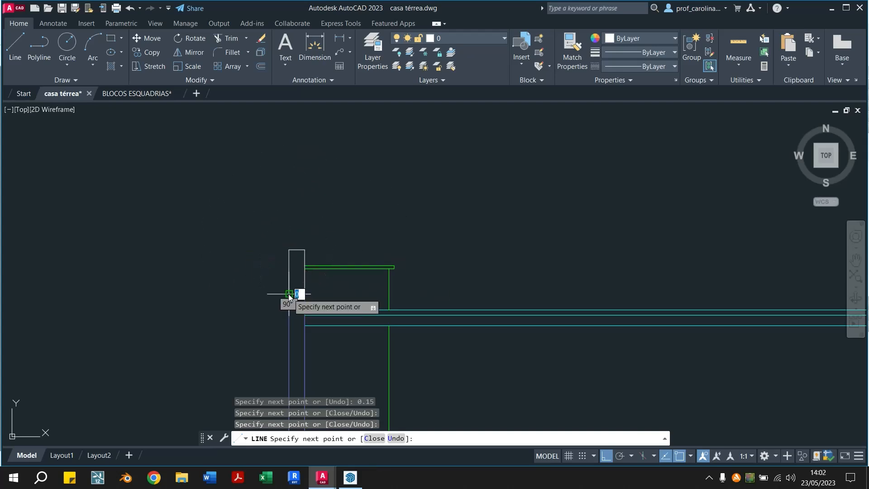
key(Escape)
key(Escape)
key(Escape)
key(Escape)
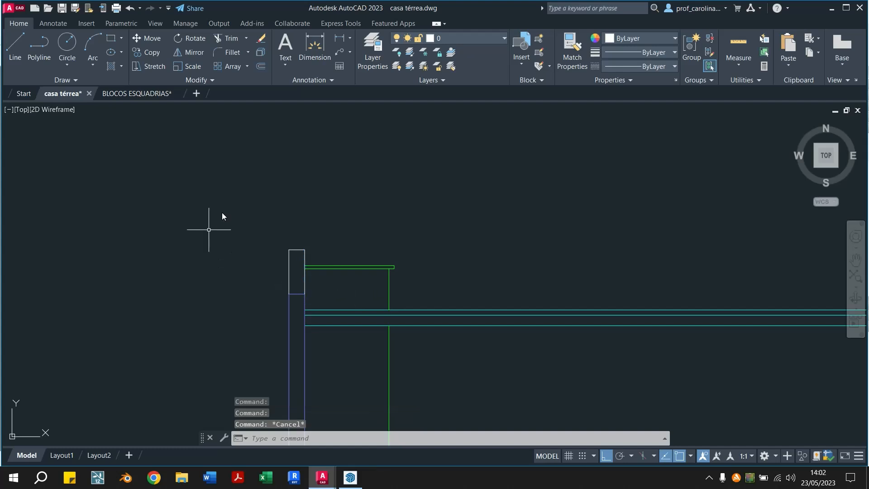
Delete the stacked vertical segments on the inner side of the left wall's extension
scroll(298, 287, up, 4)
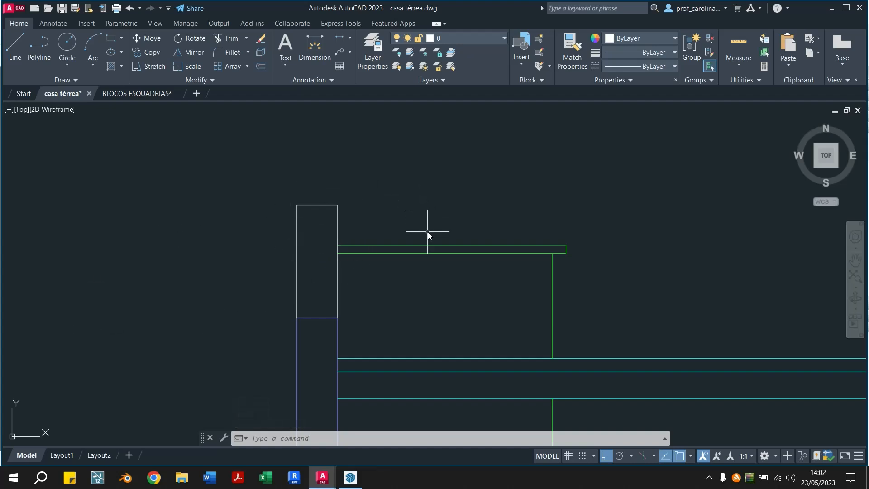
key(ctrl+z)
scroll(307, 247, up, 4)
click(300, 270)
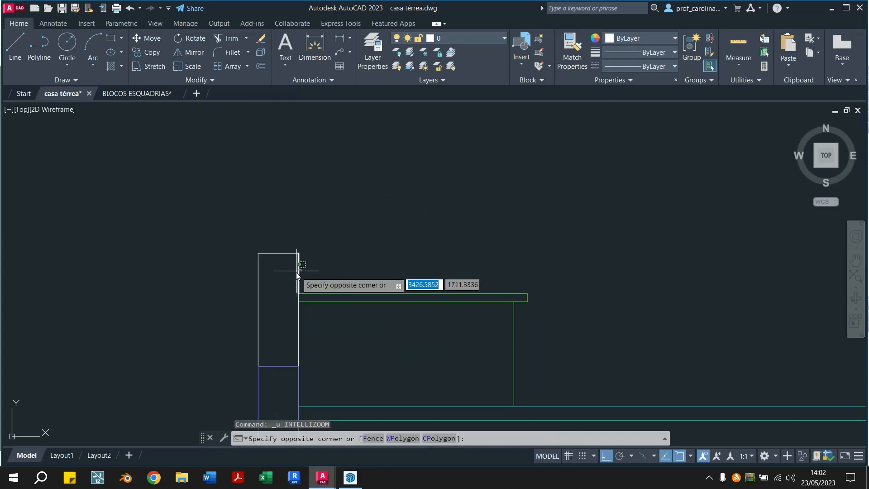
click(296, 273)
click(302, 324)
click(291, 330)
key(Delete)
Draw one continuous vertical line from the wall extension's top inner corner down to the top of the left wall
text(l)
key(Return)
click(298, 254)
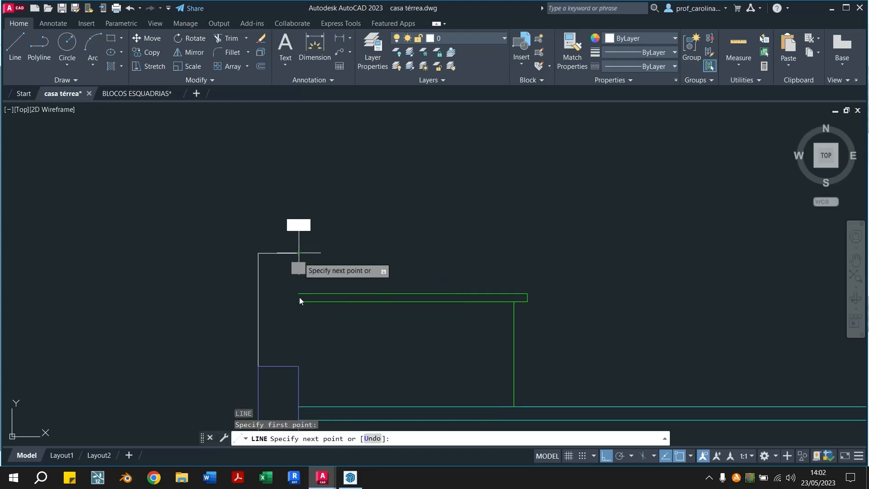
click(297, 370)
key(Escape)
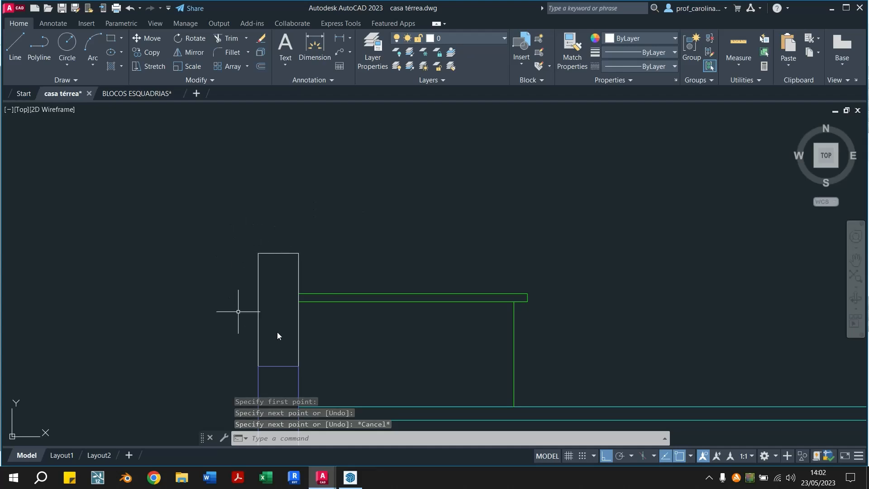
Match the white lines of the left wall's extension to the properties of the green tower cover line
click(573, 51)
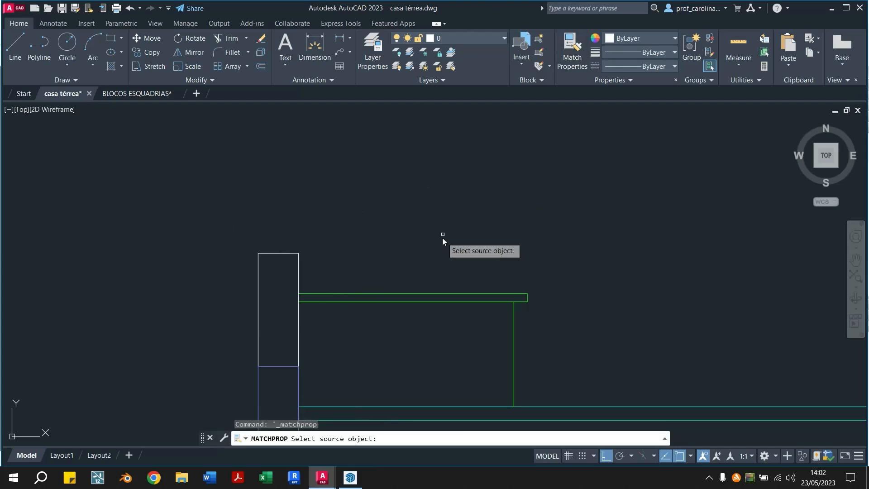
click(423, 303)
click(315, 217)
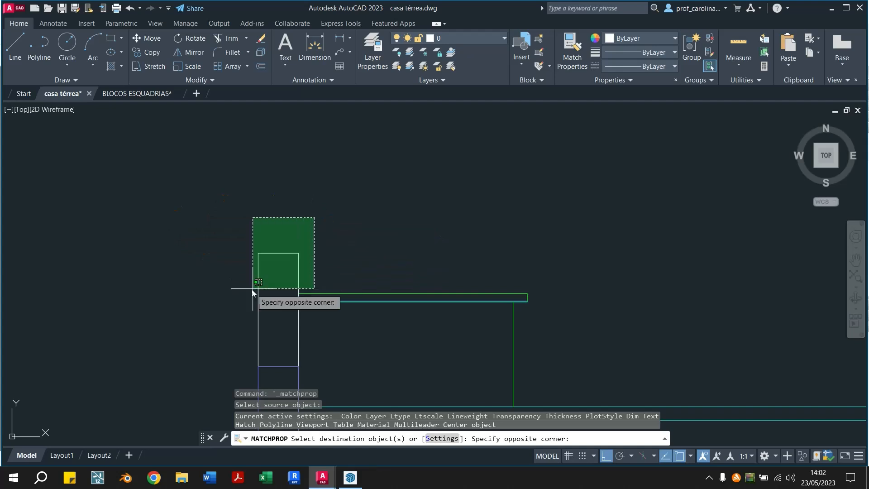
click(235, 298)
key(Escape)
key(Escape)
key(Escape)
Examine the whole section against the floor plan above it, including the area between slab and roof
scroll(321, 262, down, 6)
middle_drag(408, 317, 256, 160)
scroll(265, 202, down, 4)
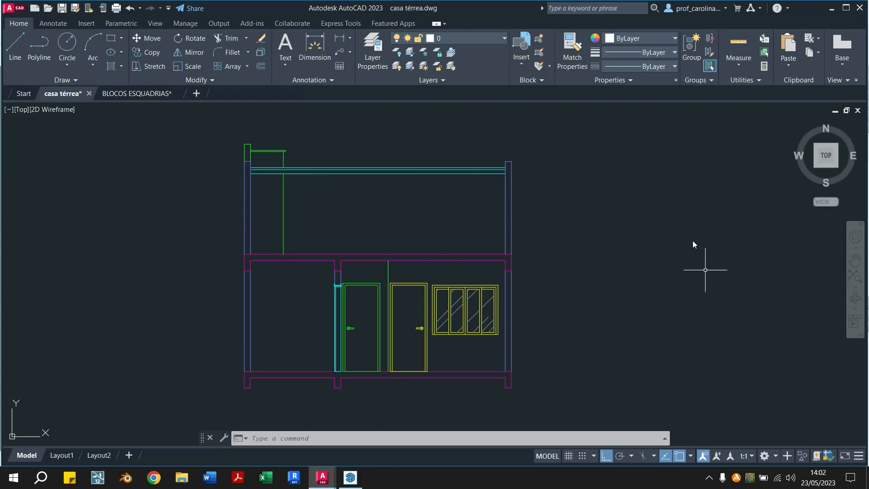
scroll(42, 291, down, 3)
scroll(110, 294, down, 2)
middle_drag(110, 294, 214, 319)
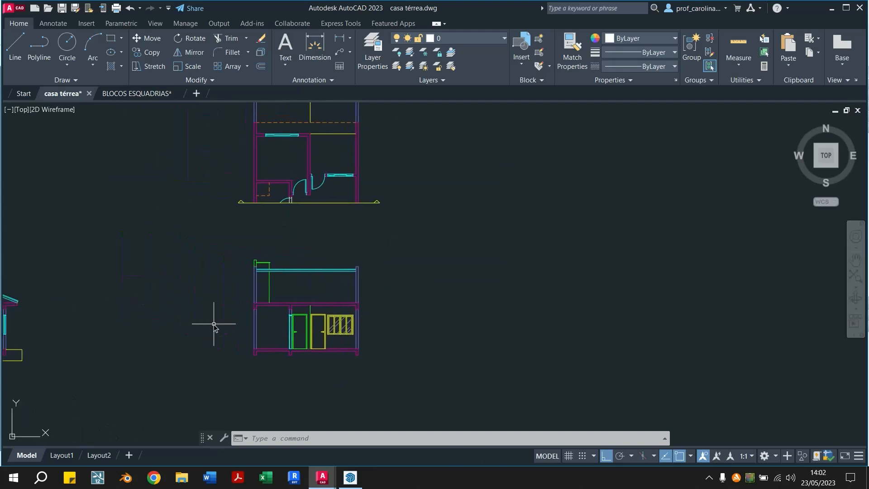
scroll(135, 331, up, 2)
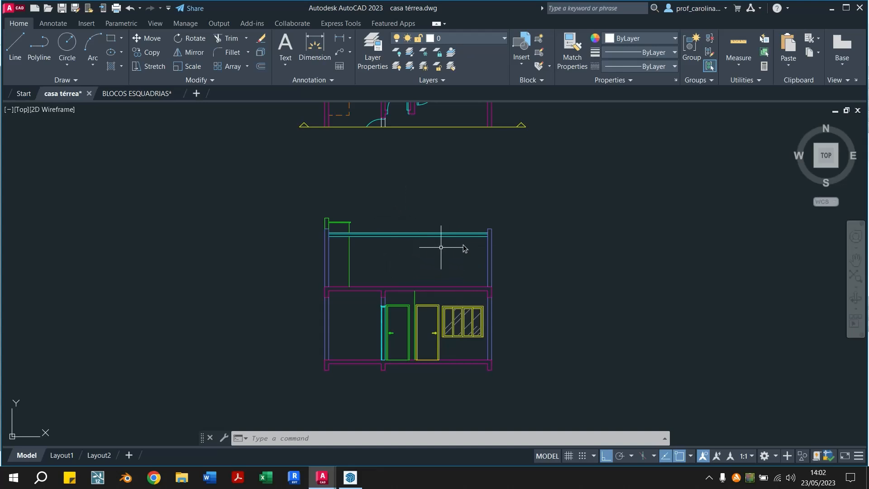
scroll(419, 278, up, 4)
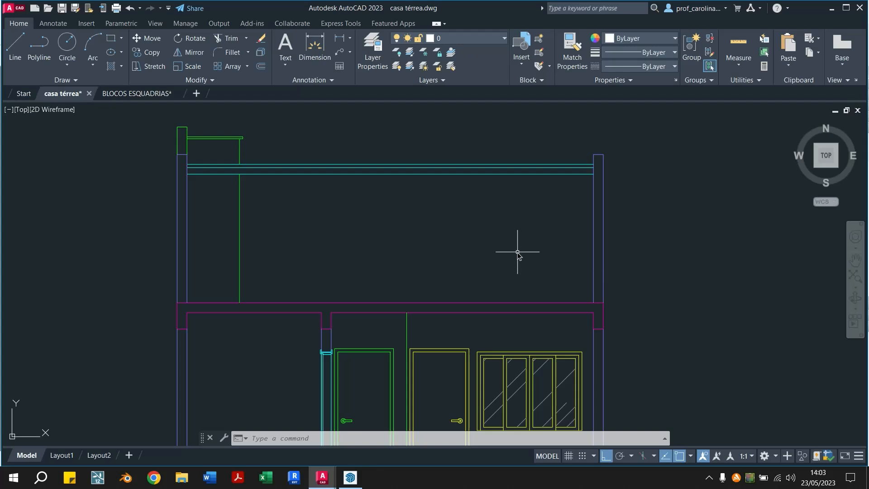
Draw a vertical line along the right wall's inner face from the underside of the roof down to the slab
text(l)
key(Return)
click(590, 174)
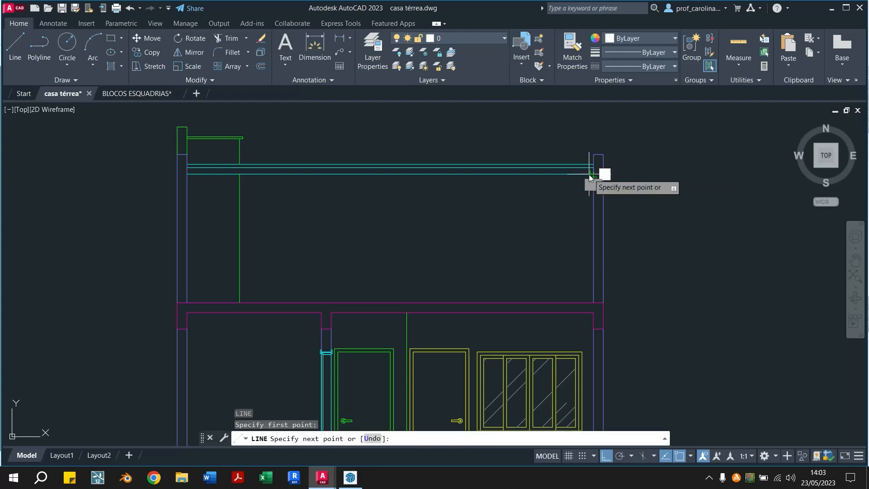
click(592, 301)
key(Escape)
key(Escape)
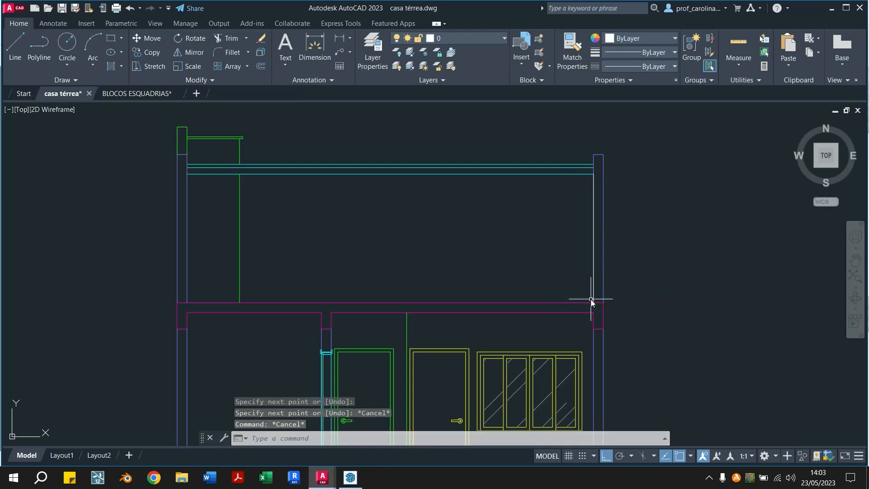
text(o)
key(Return)
text(0.07)
key(Return)
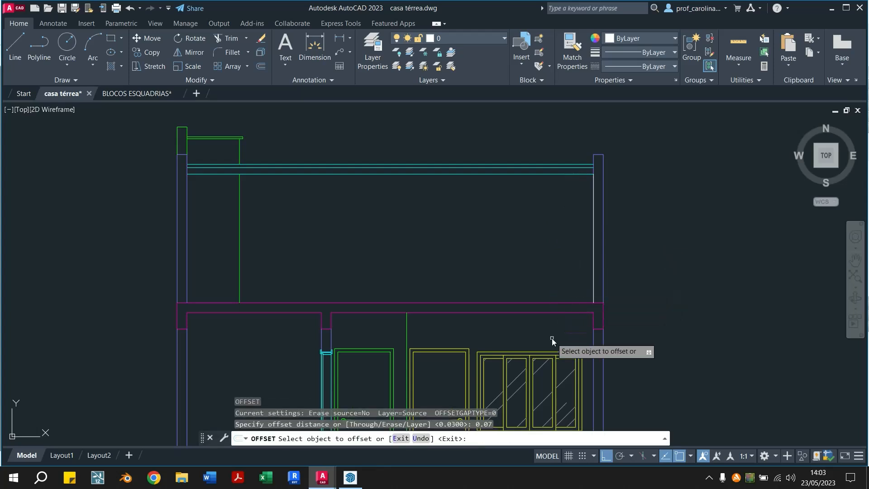
click(593, 285)
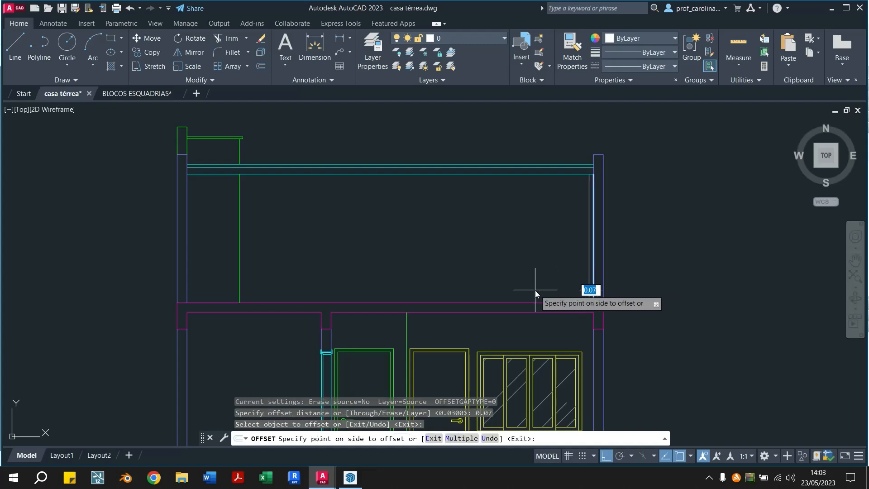
key(Escape)
Offset the vertical line at the right wall's inner face 0.15 toward the interior
text(o)
key(Return)
text(0.20)
key(BackSpace)
key(BackSpace)
text(15)
key(Return)
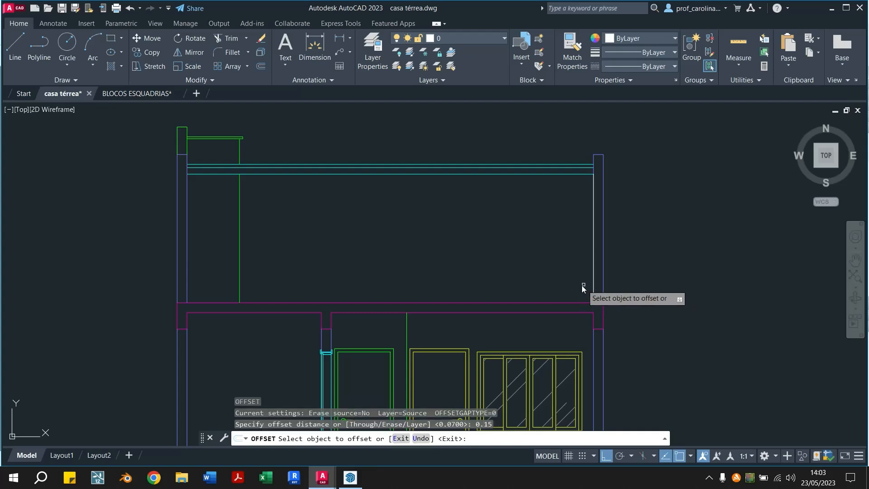
click(593, 287)
click(589, 289)
key(Escape)
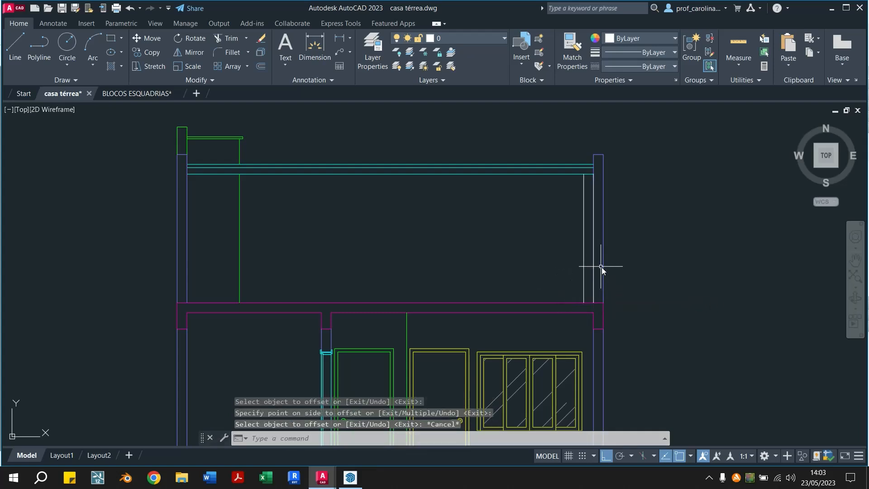
key(Return)
click(594, 303)
key(Escape)
key(Escape)
Copy the two white vertical lines beside the right wall 0.15 to the left
click(593, 290)
click(584, 285)
text(co)
key(Return)
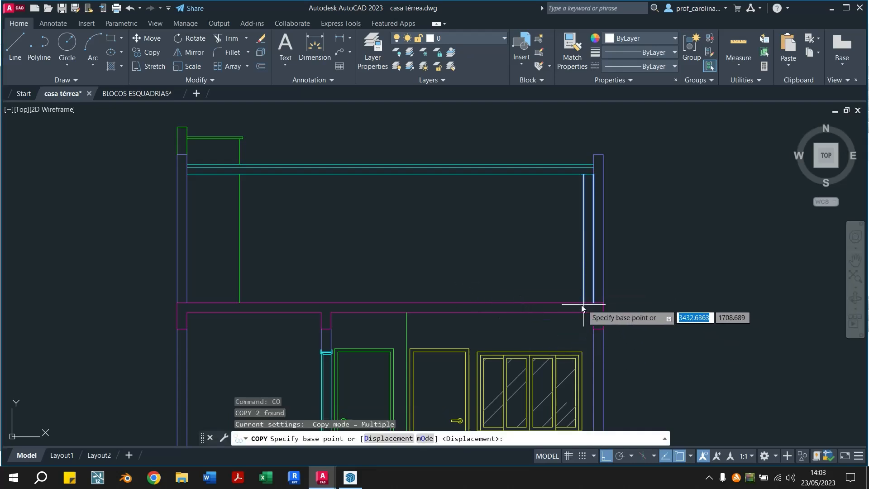
scroll(583, 305, up, 2)
click(601, 302)
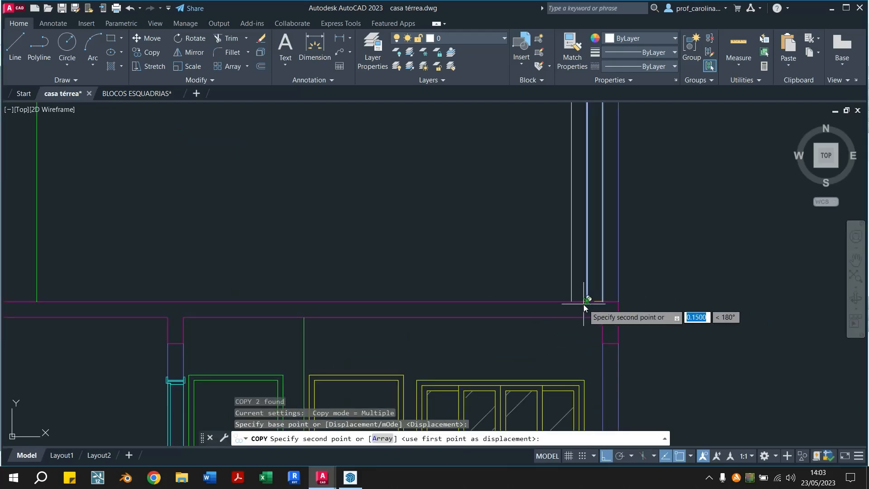
click(584, 303)
key(Escape)
Delete the duplicate vertical line left by the copy and the one overlapping the right wall's inner face
click(584, 295)
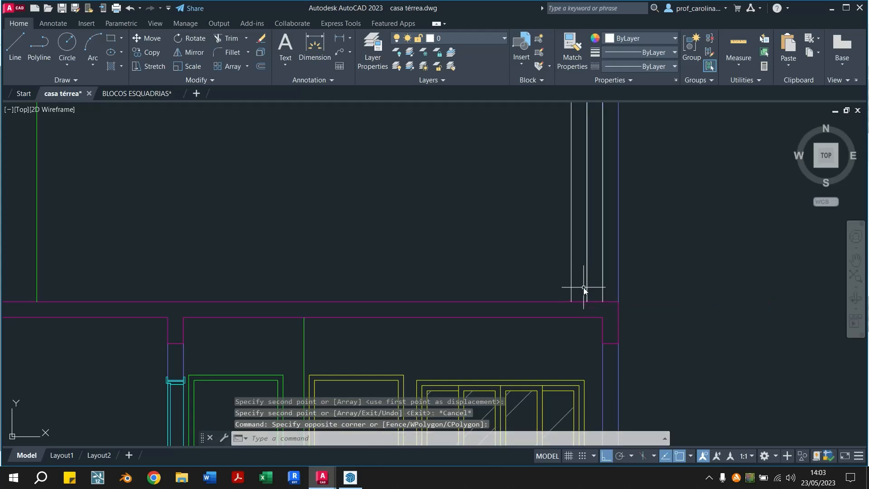
click(586, 289)
key(Delete)
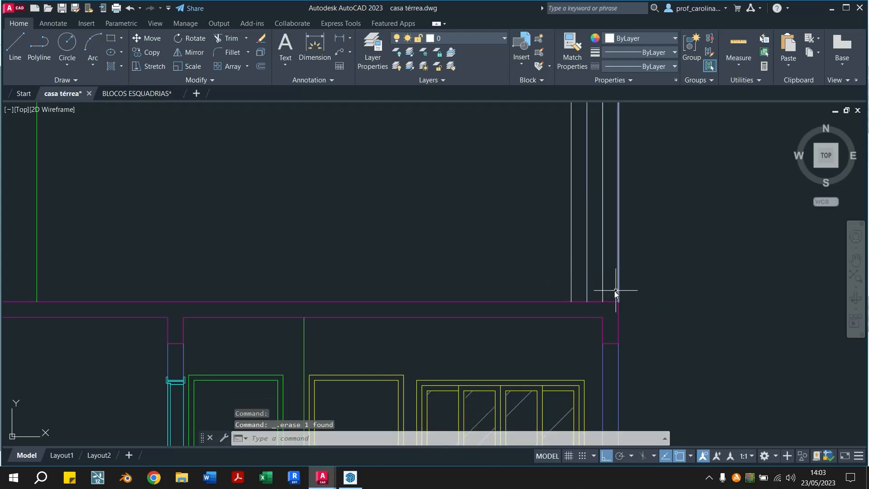
scroll(604, 306, down, 4)
scroll(598, 244, up, 4)
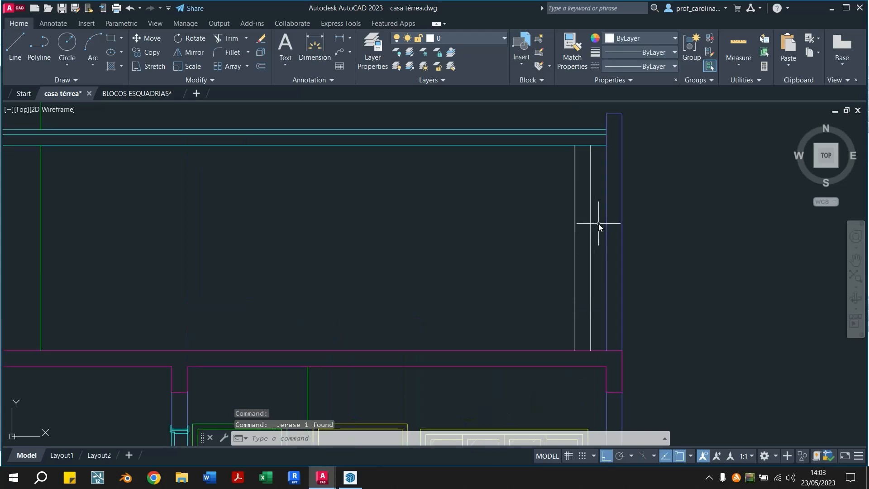
click(596, 243)
click(553, 277)
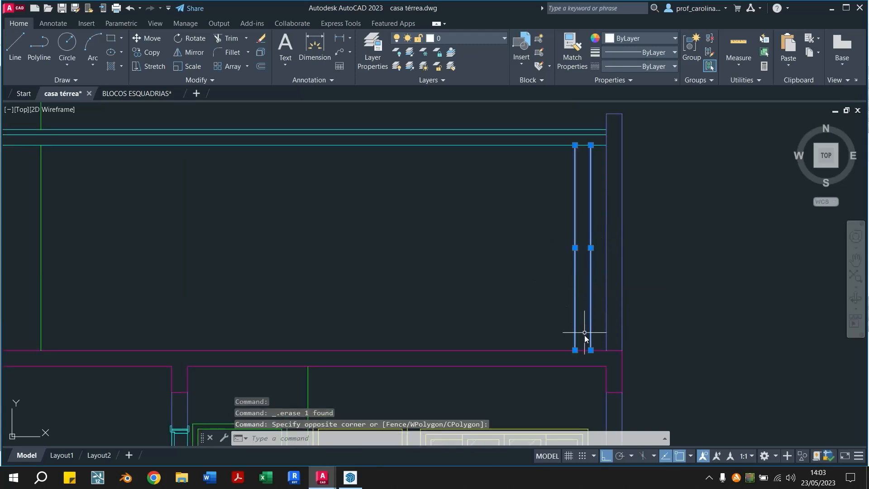
key(Escape)
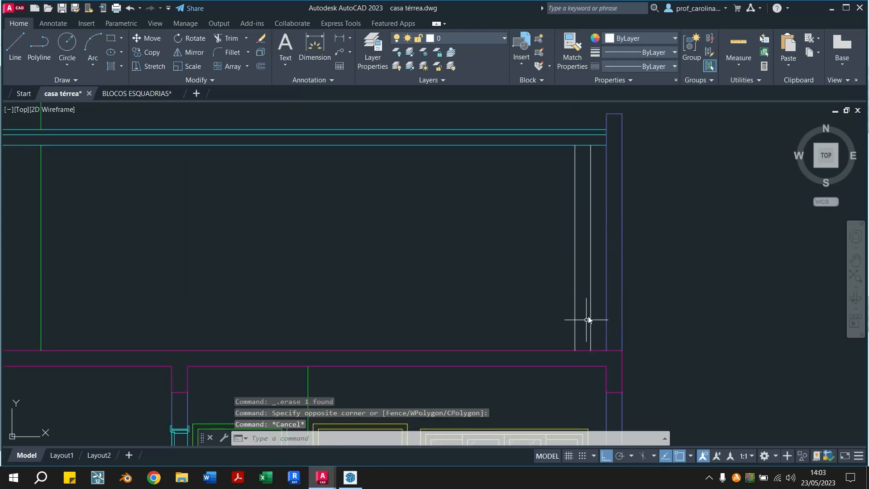
text(o)
key(Return)
text(0.15)
key(Return)
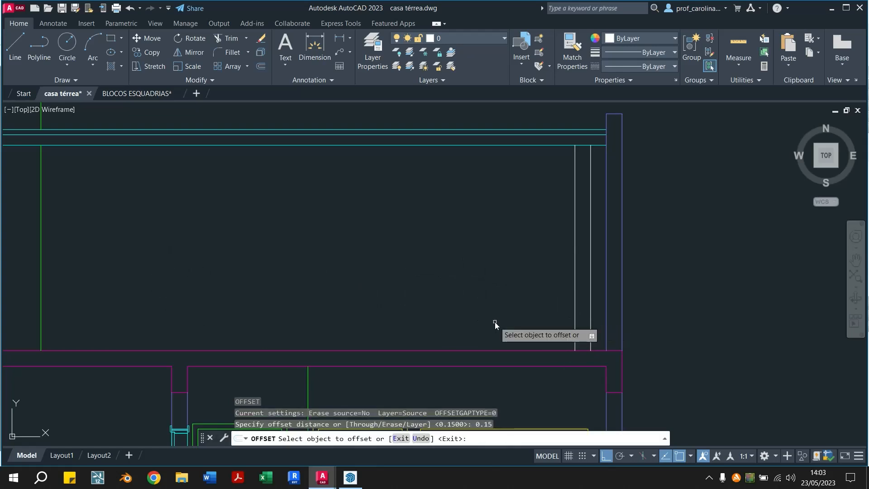
middle_drag(495, 322, 533, 324)
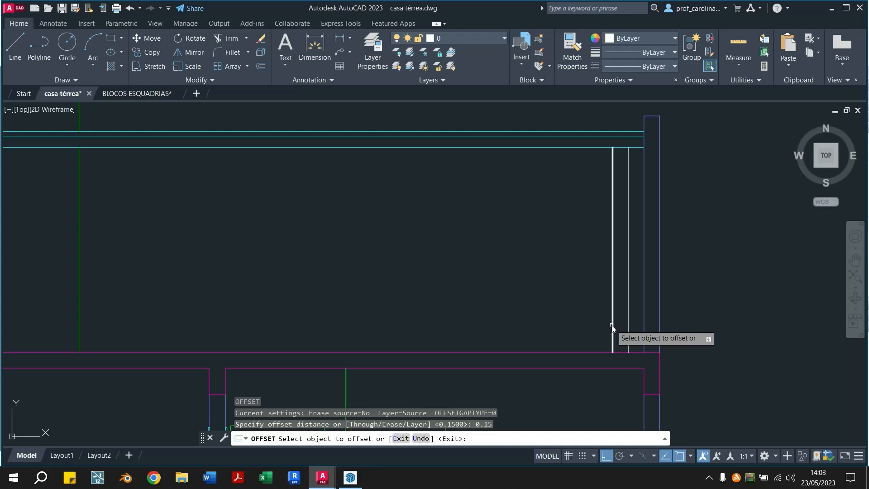
key(Escape)
key(Escape)
Offset the leftmost white vertical line beside the right wall 0.30 toward the interior
text(o)
key(Return)
text(0.)
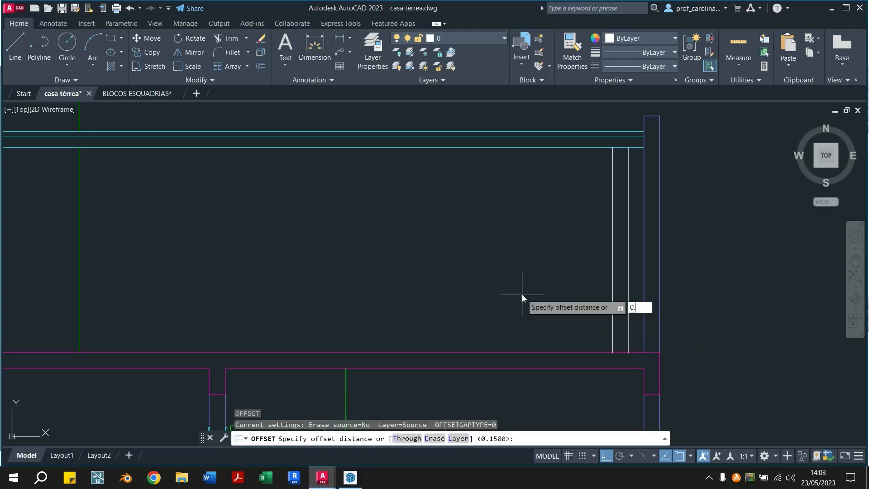
text(30)
key(Return)
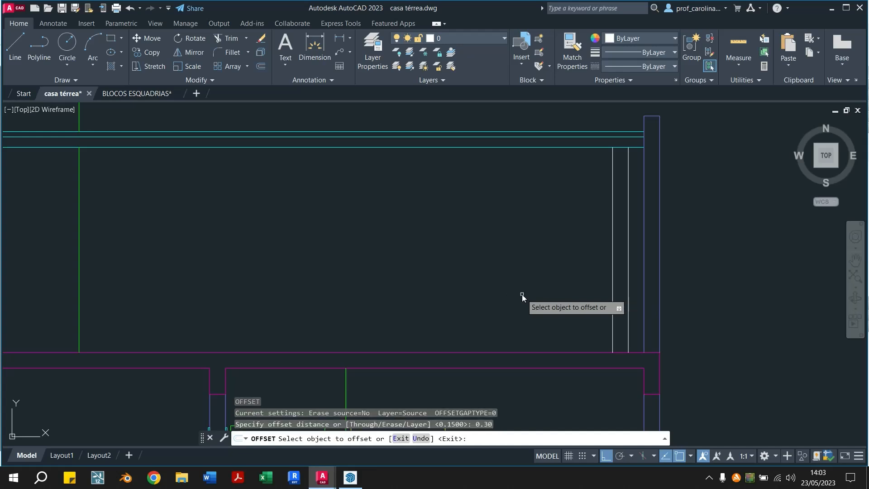
click(612, 328)
click(535, 327)
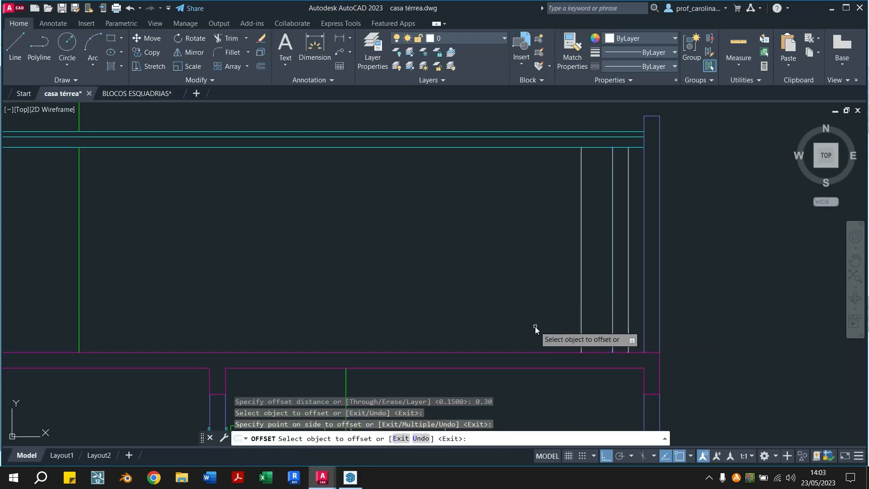
key(Escape)
key(Escape)
key(Escape)
Offset the leftmost white vertical line 0.15 toward the interior
text(o)
key(Return)
text(0.15)
key(Return)
click(580, 327)
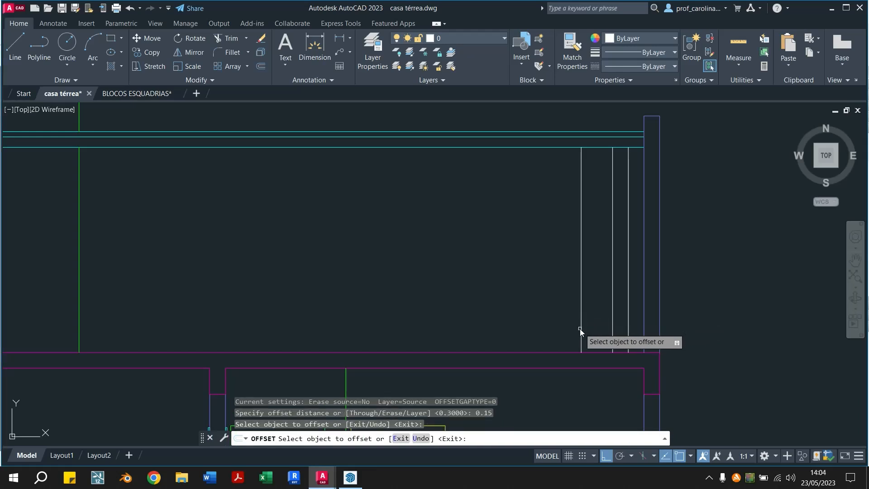
click(570, 328)
key(Escape)
key(Escape)
click(612, 247)
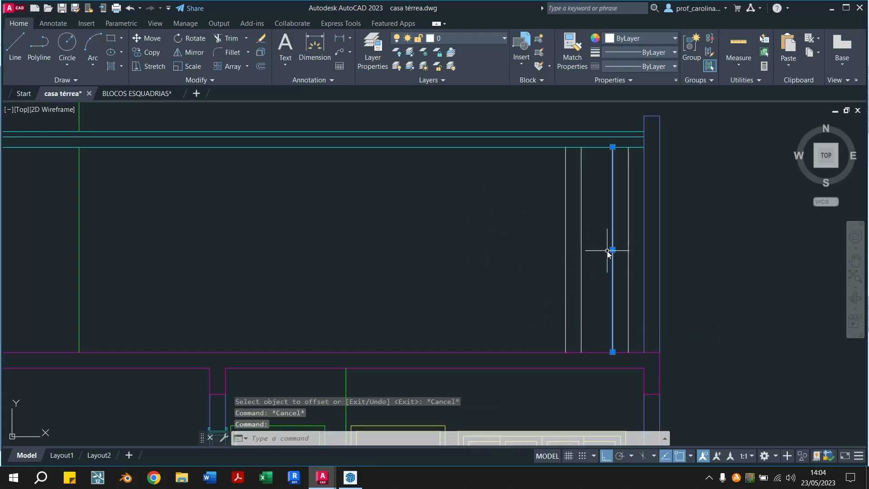
key(Escape)
Copy the leftmost pair of white vertical lines repeatedly leftward at the existing pair spacing until the row reaches the green vertical line
click(537, 242)
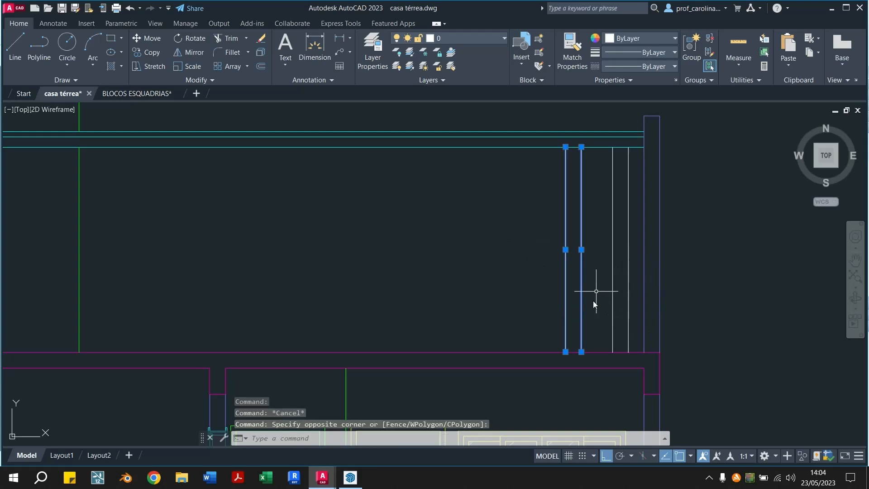
text(co)
key(Return)
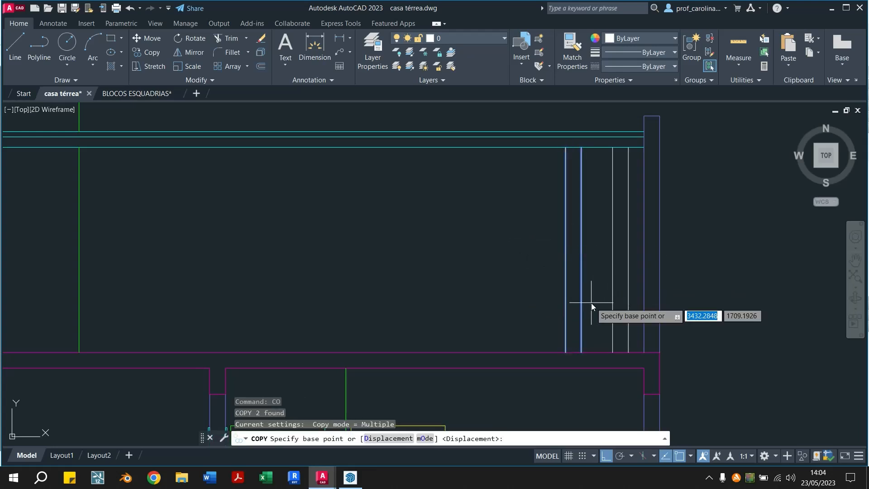
click(612, 353)
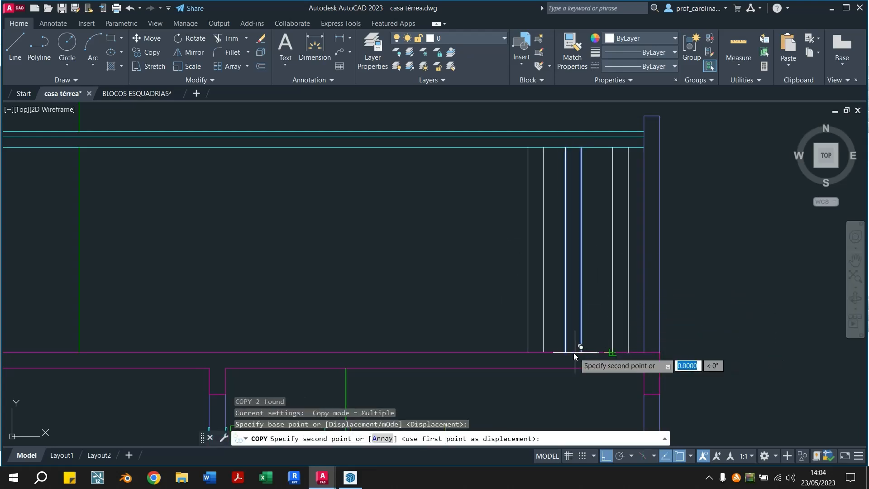
click(566, 352)
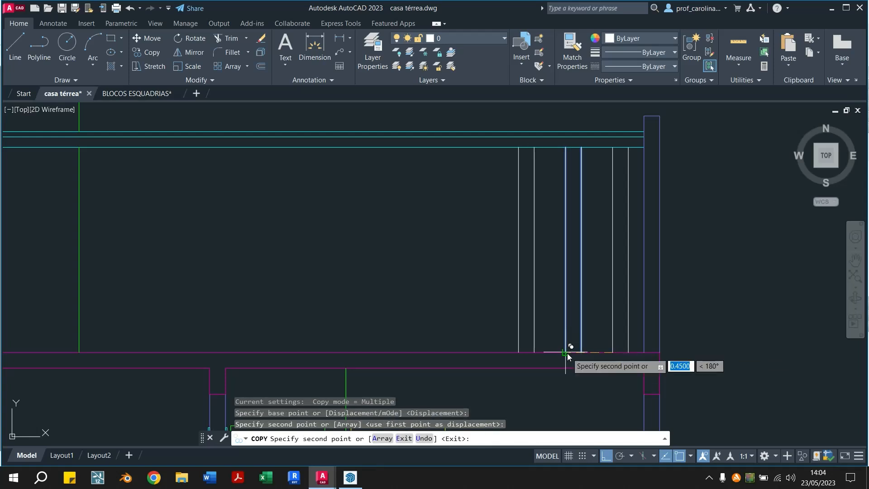
click(518, 352)
click(471, 353)
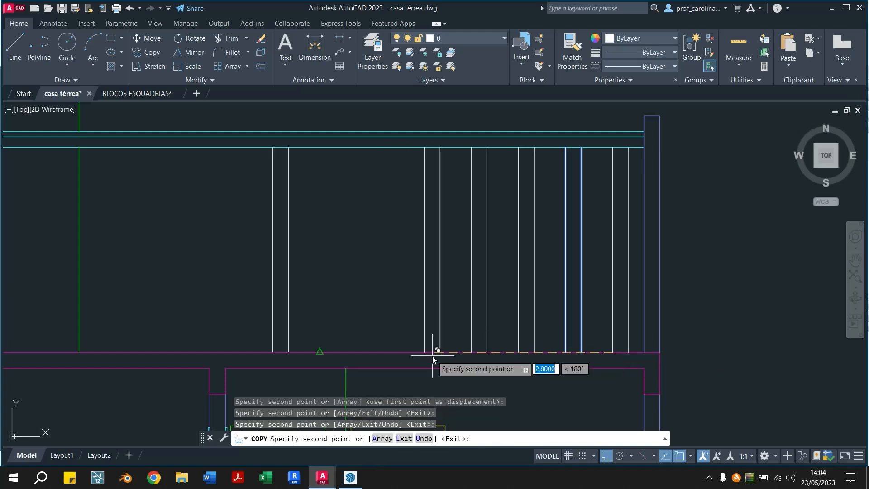
click(424, 352)
click(379, 351)
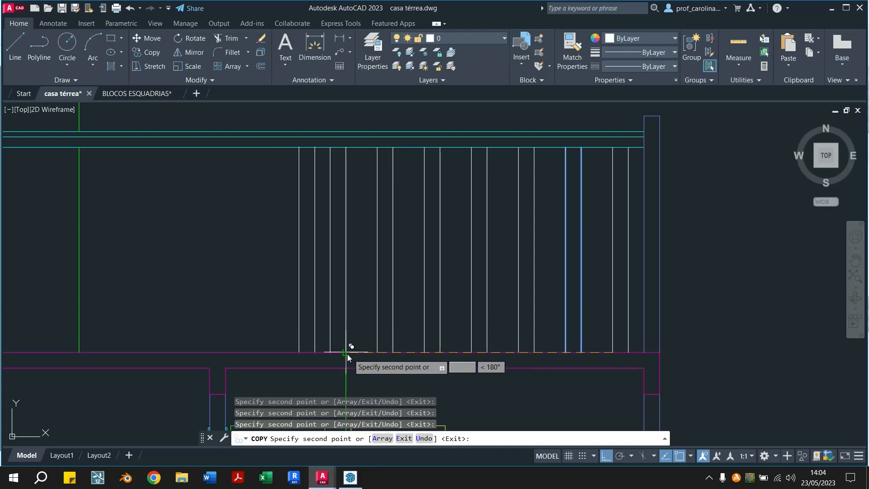
middle_drag(349, 355, 546, 359)
click(527, 355)
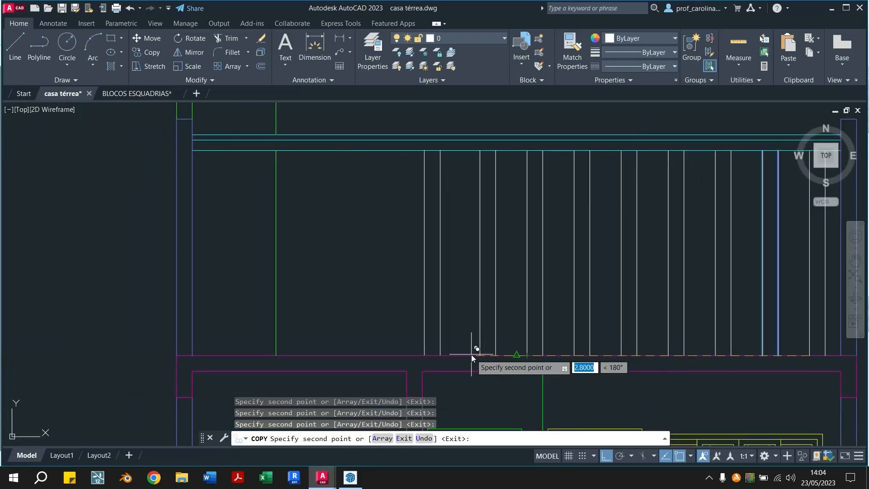
click(476, 354)
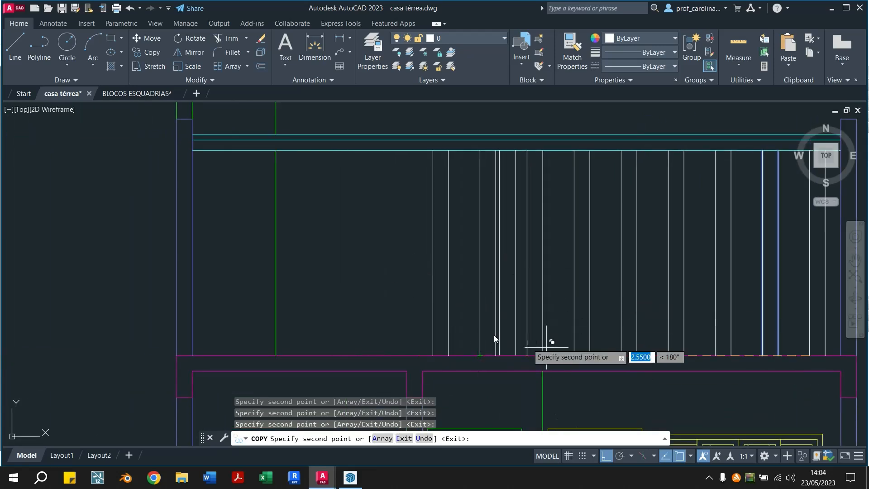
click(434, 356)
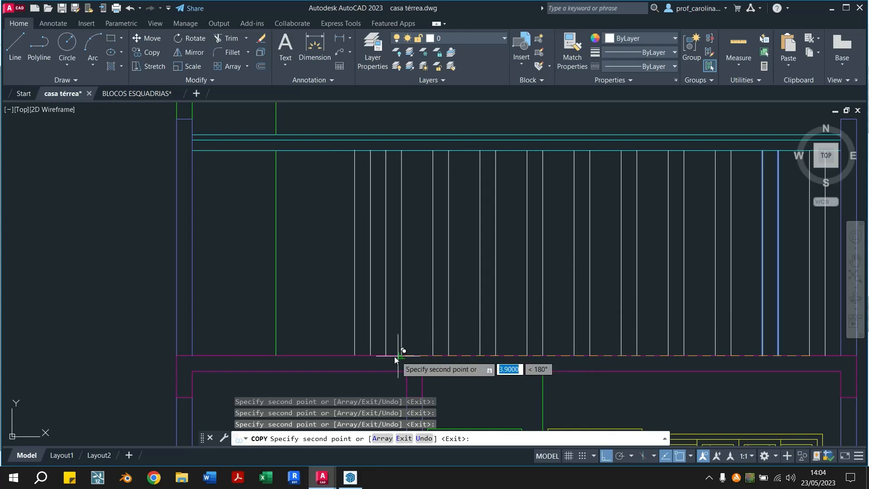
click(386, 357)
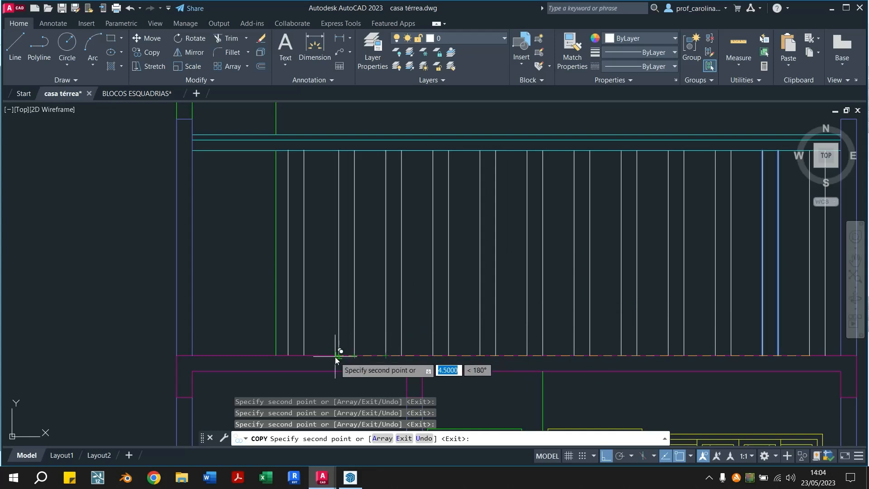
click(336, 357)
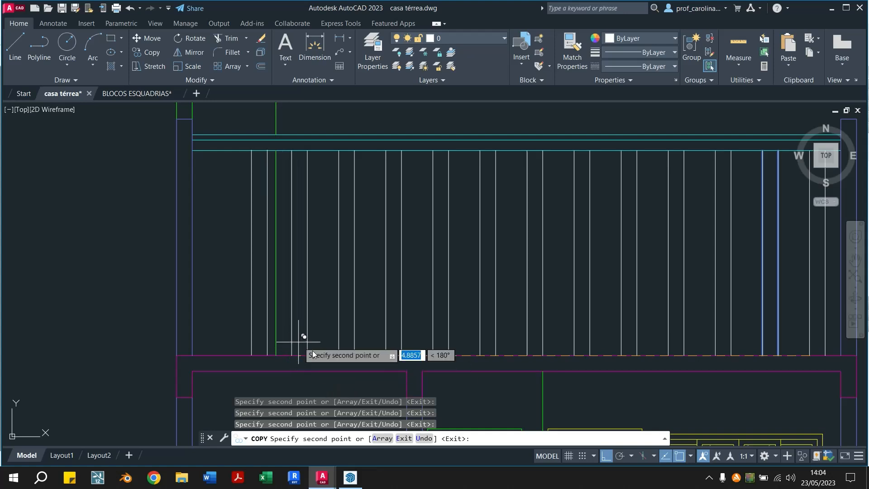
key(Escape)
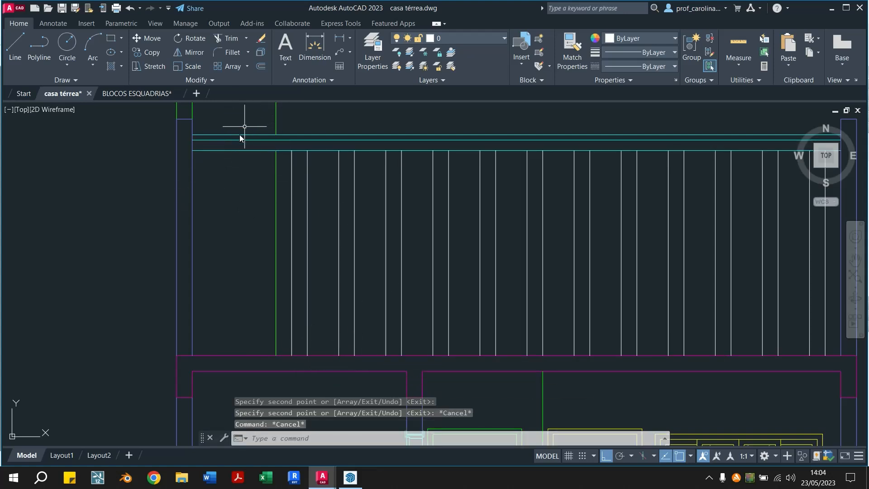
Switch to SketchUp and examine the sectioned house model around the roof and slab, returning to the AutoCAD drawing
click(350, 477)
drag(454, 248, 198, 225)
key(space)
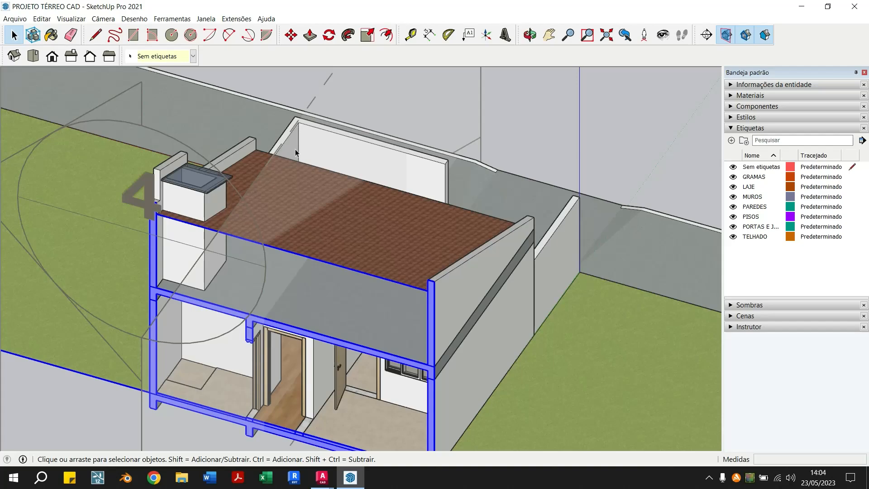
middle_drag(278, 189, 381, 194)
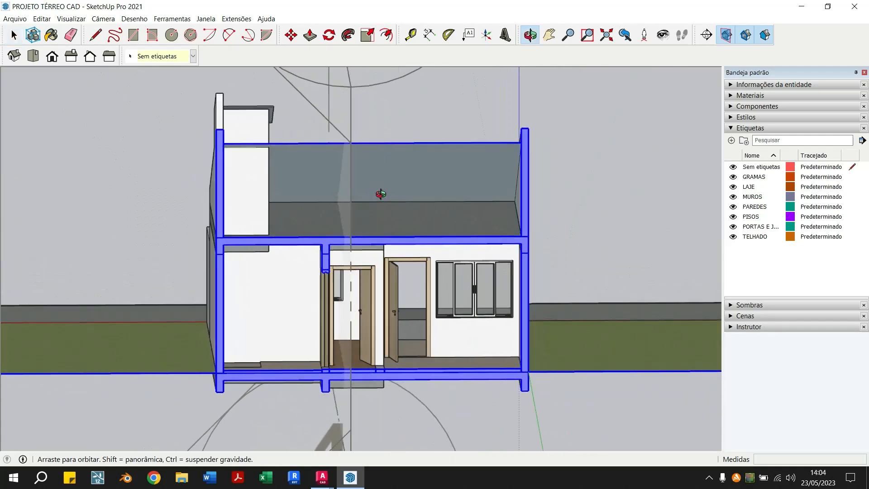
click(351, 478)
Offset the slab's top line 0.20 upward
middle_drag(621, 355, 421, 358)
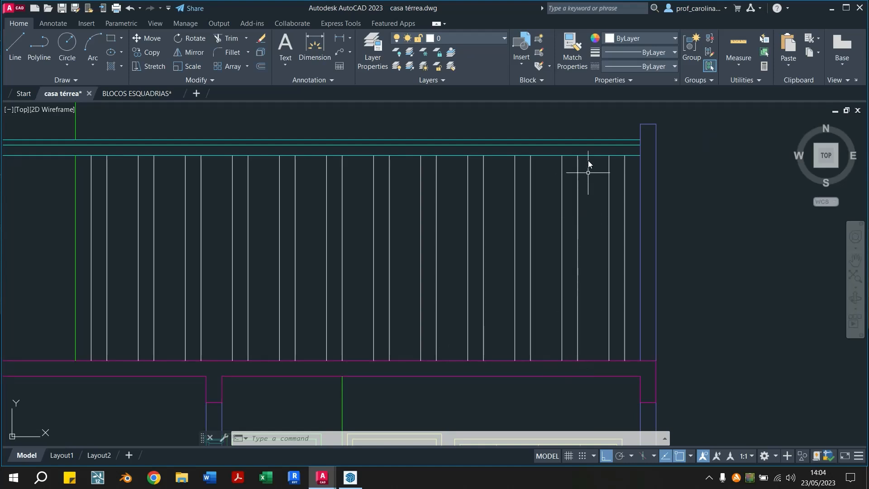
text(o)
key(Return)
text(0.20)
key(Return)
click(589, 360)
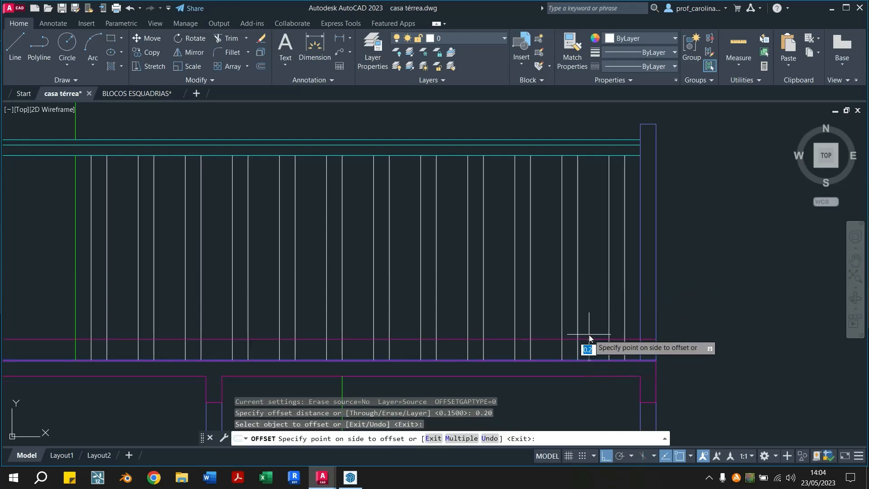
key(Escape)
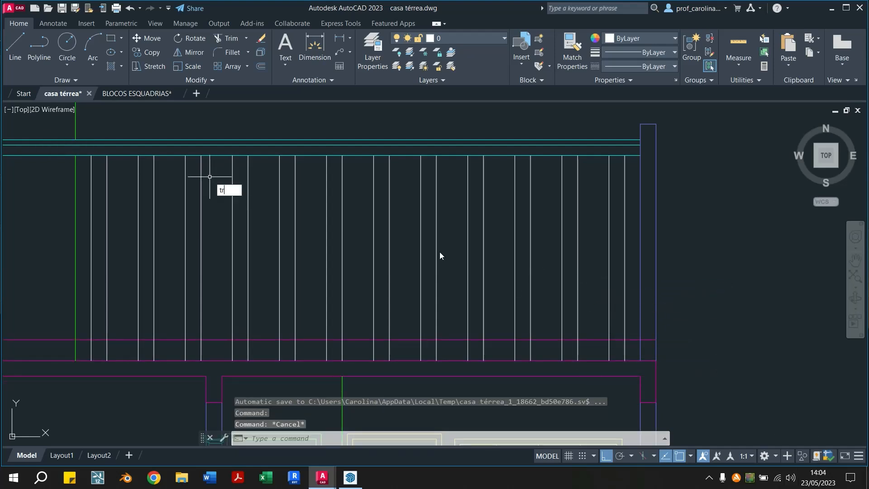
Try trimming the offset slab line outside the green line and right wall and inside each vertical line pair, and undo the trim
key(Return)
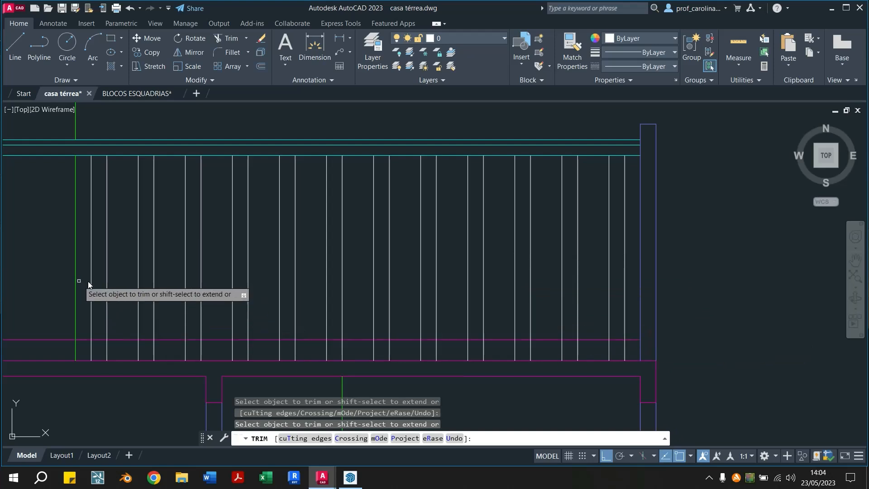
middle_drag(77, 281, 200, 278)
click(159, 336)
click(267, 338)
click(317, 338)
click(361, 337)
click(411, 337)
click(458, 338)
click(506, 336)
click(552, 337)
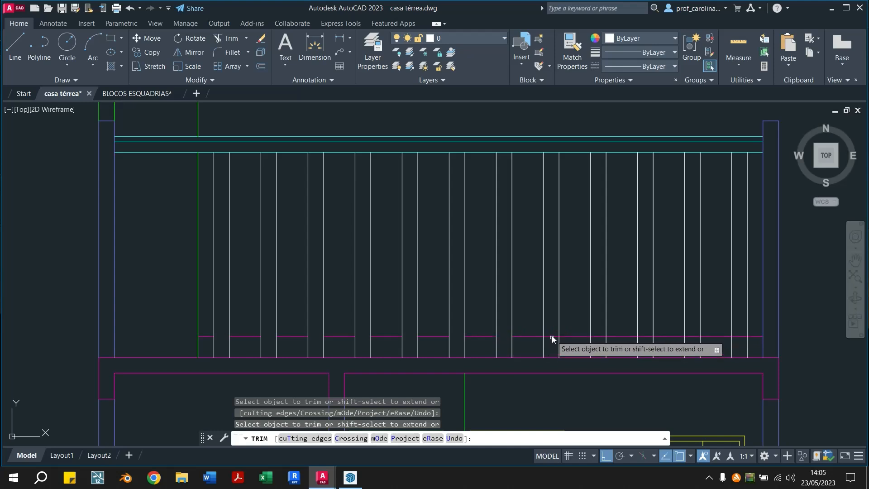
click(598, 338)
click(645, 338)
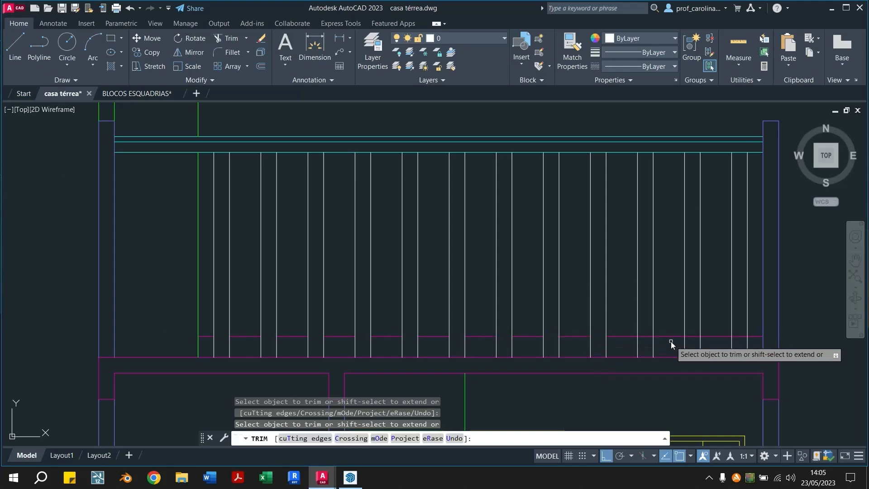
click(652, 336)
click(693, 336)
click(735, 336)
key(Escape)
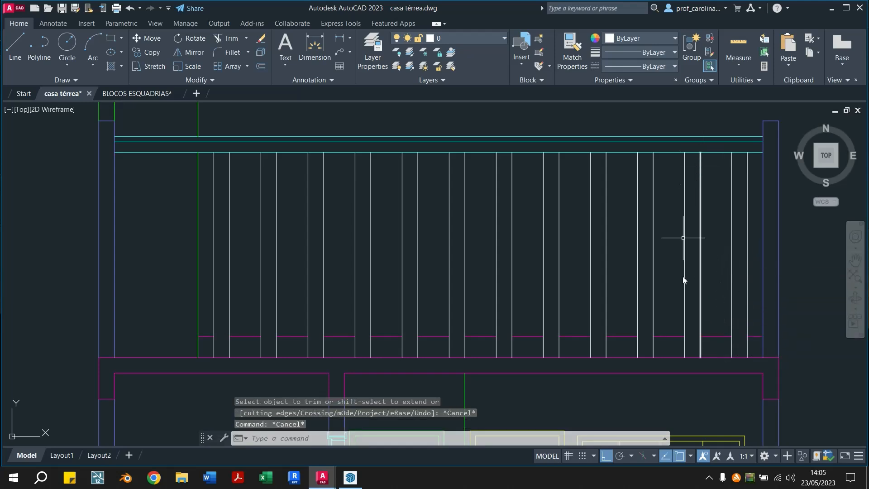
key(ctrl+z)
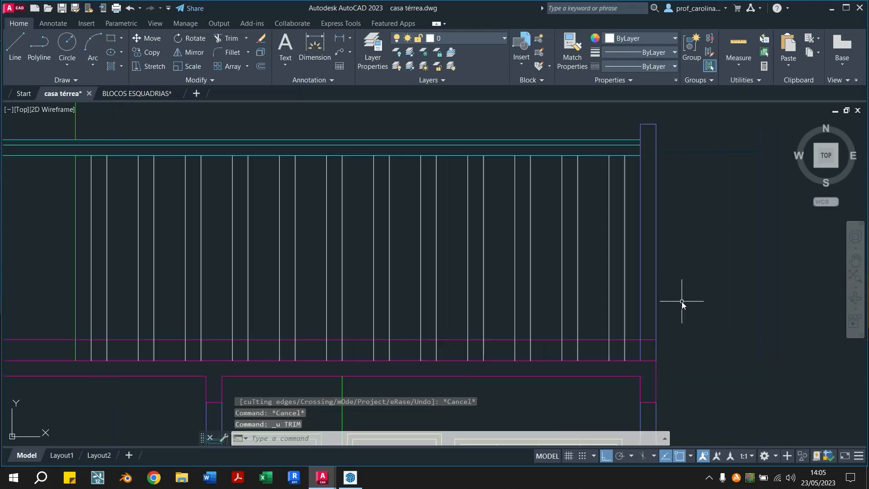
Trim the offset slab line at the right wall and everywhere left of the green vertical line
text(tr)
key(Return)
click(647, 339)
middle_drag(75, 355, 324, 345)
click(324, 345)
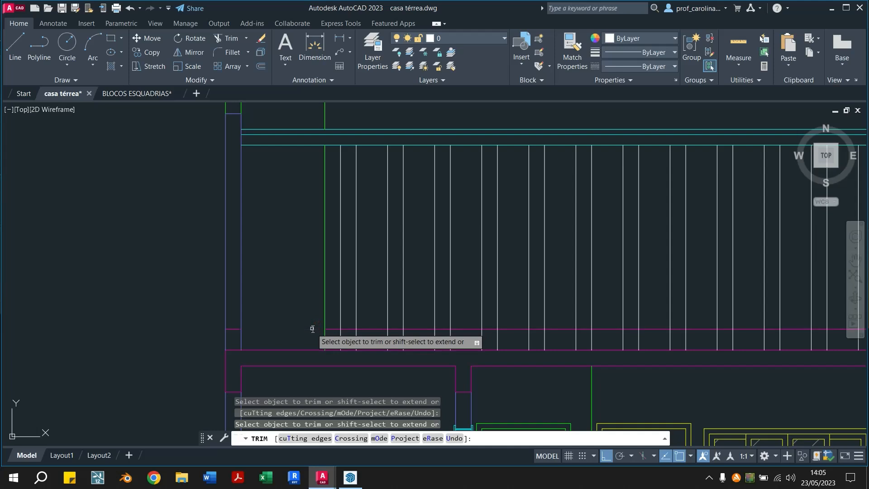
key(Escape)
key(Escape)
Match the trimmed horizontal line's properties to the white vertical lines
middle_drag(453, 341, 324, 328)
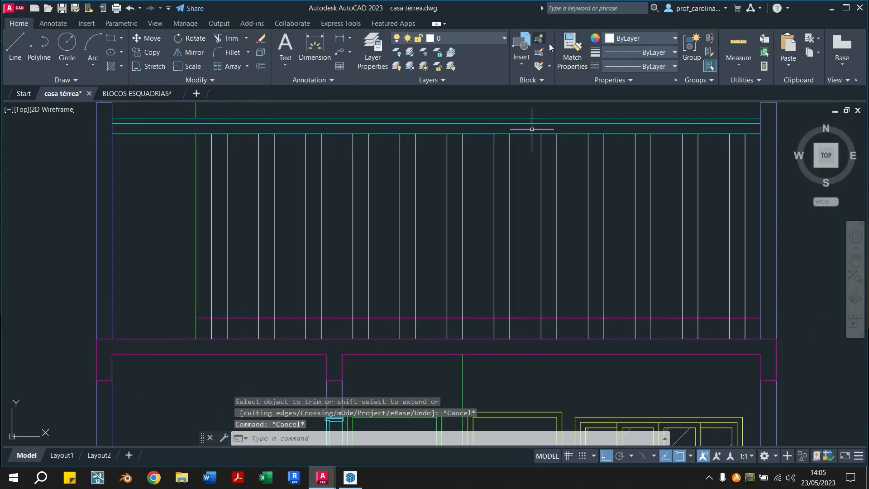
click(572, 49)
click(562, 317)
key(Escape)
key(Escape)
Offset the white horizontal line above the slab 0.05 upward
click(576, 318)
text(o)
key(Return)
text(0.05)
key(Return)
click(566, 317)
click(566, 297)
key(Escape)
click(572, 301)
click(560, 333)
key(Escape)
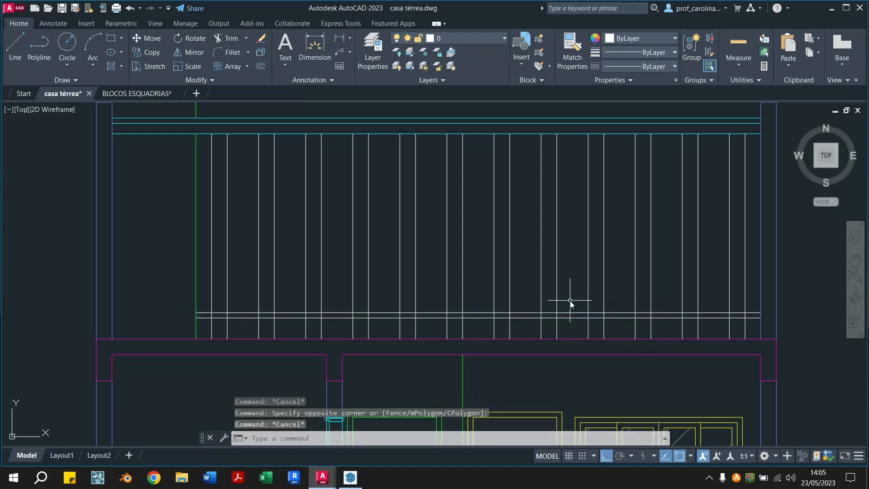
Offset the upper of the two white horizontal lines 0.10 upward
text(o)
key(Return)
text(0.10)
key(Return)
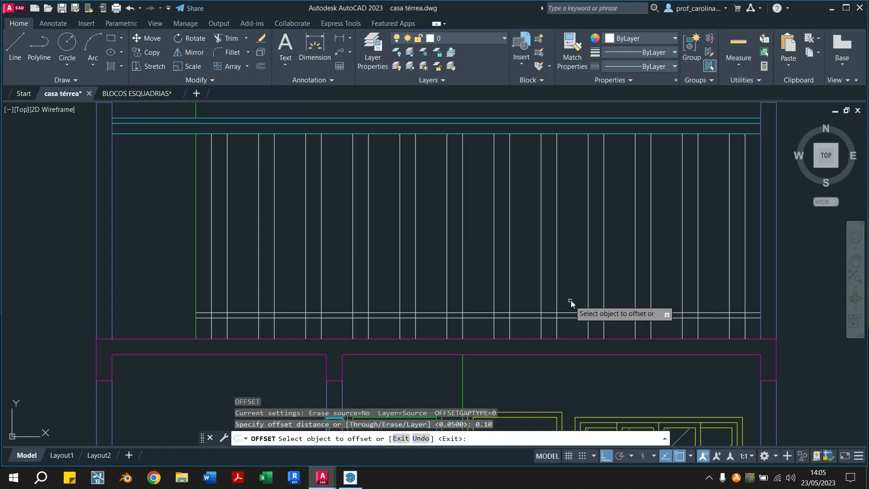
click(571, 312)
click(575, 289)
key(Escape)
key(Escape)
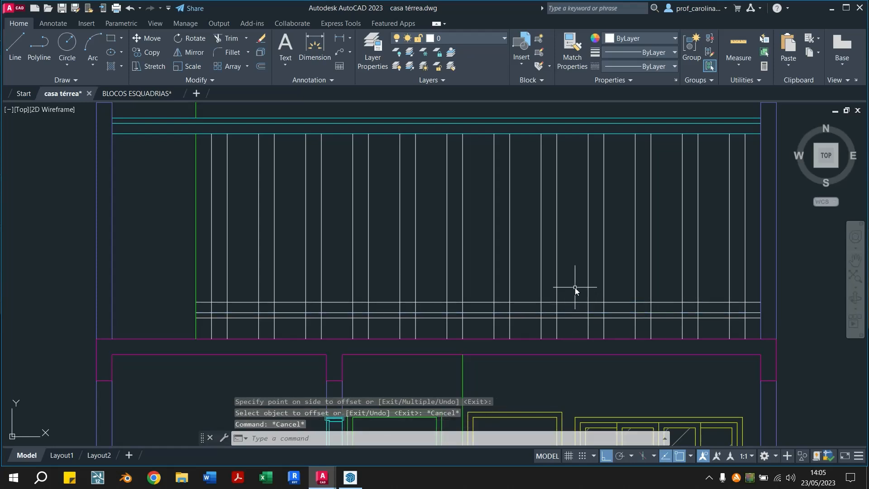
click(579, 309)
click(574, 325)
text(c)
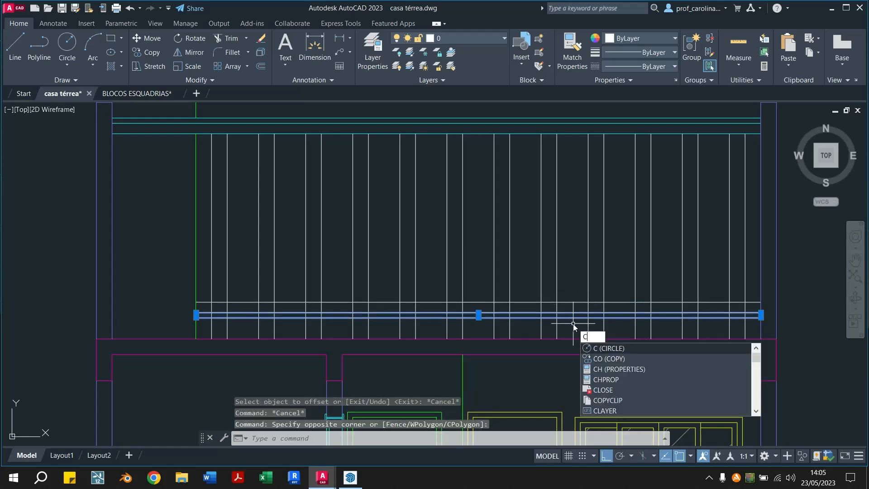
key(Escape)
key(Escape)
Offset the topmost white horizontal line 0.05 upward to complete a second pair
text(o)
key(Return)
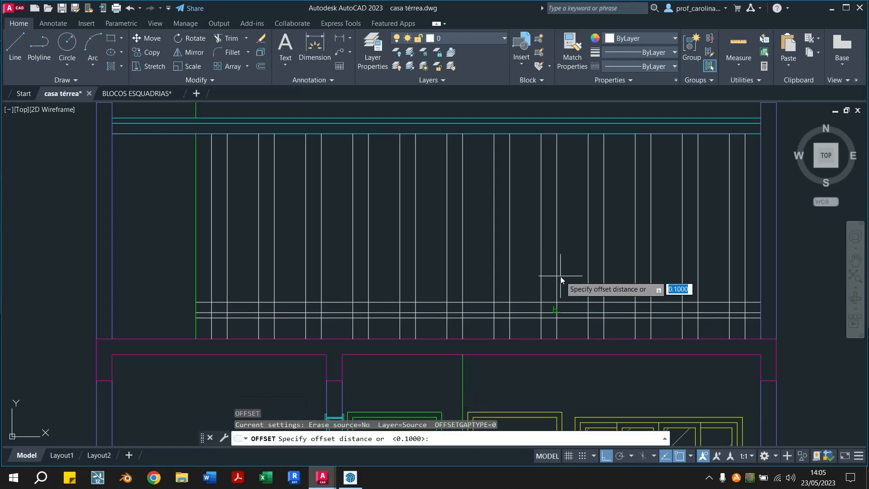
text(0.05)
key(Return)
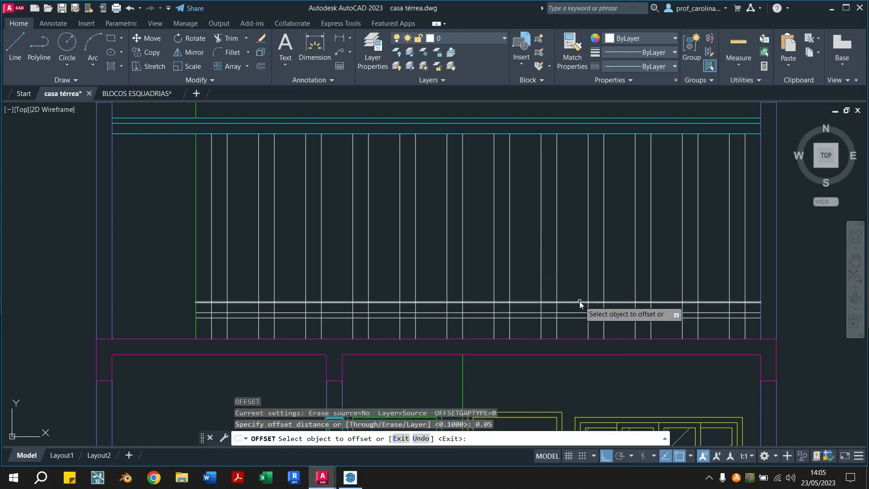
click(579, 300)
click(581, 268)
key(Escape)
key(Escape)
Copy the upper pair of white horizontal lines repeatedly upward at 0.15 spacing until the pairs reach the roof
click(573, 289)
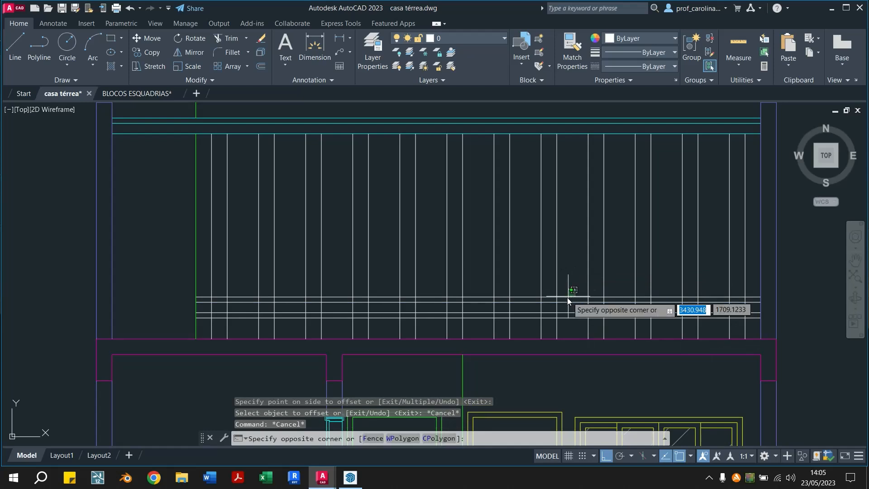
click(564, 305)
key(Return)
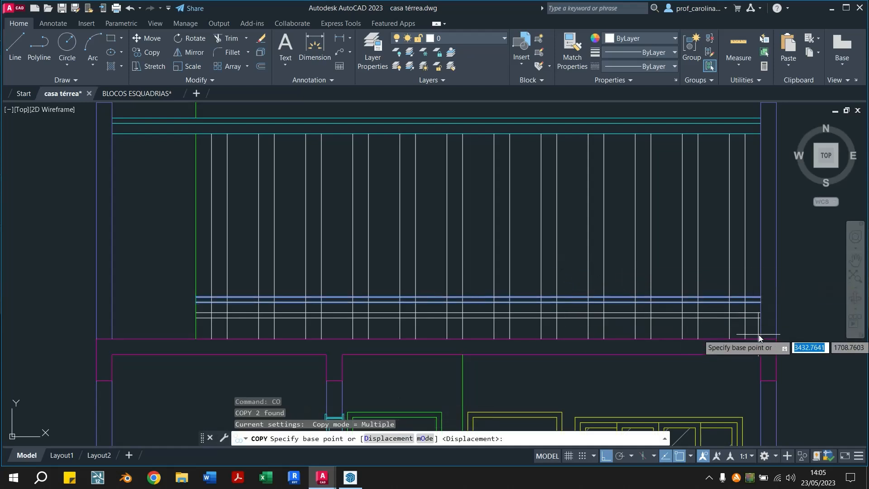
scroll(760, 314, up, 2)
click(759, 314)
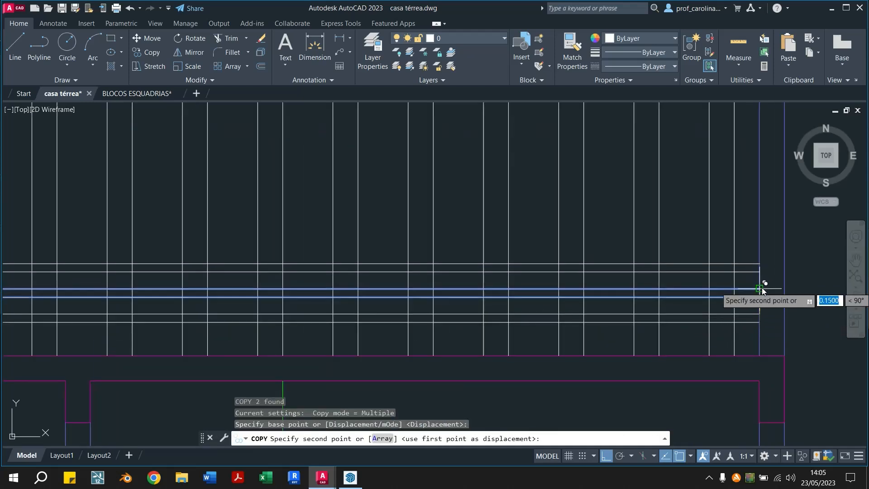
click(761, 288)
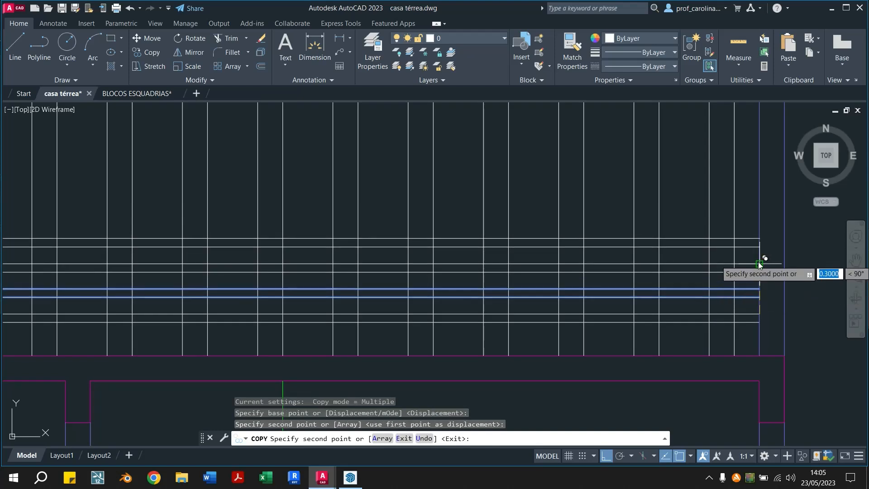
click(760, 264)
click(760, 239)
click(760, 213)
click(759, 188)
mouse_move(760, 186)
middle_down()
mouse_move(711, 232)
mouse_move(711, 309)
middle_up()
click(711, 232)
click(711, 281)
click(711, 256)
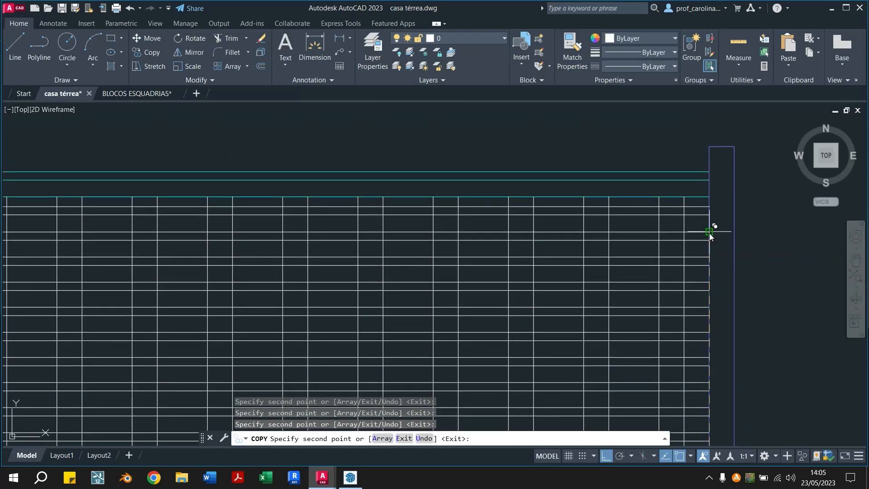
scroll(709, 232, down, 2)
key(Escape)
key(Escape)
Move all the white horizontal lines above the slab 0.10 downward
middle_drag(696, 403, 662, 348)
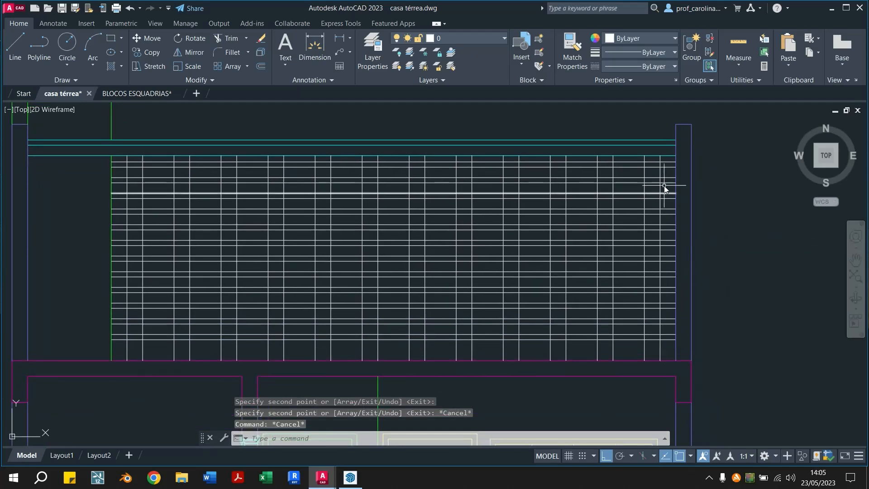
click(672, 159)
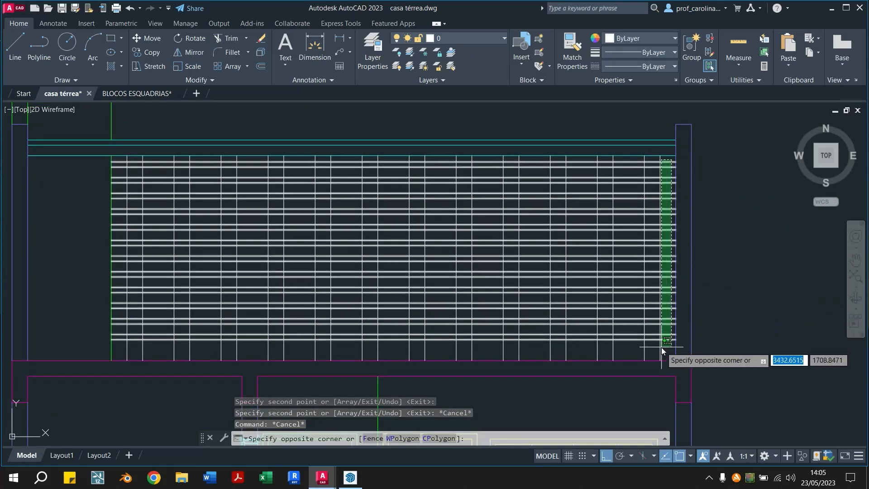
click(661, 346)
text(M)
key(Return)
click(737, 316)
text(0.10)
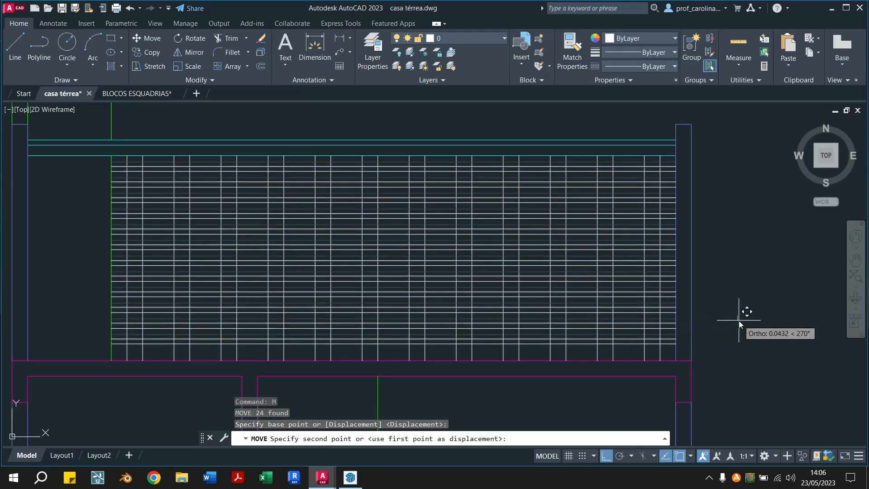
key(Return)
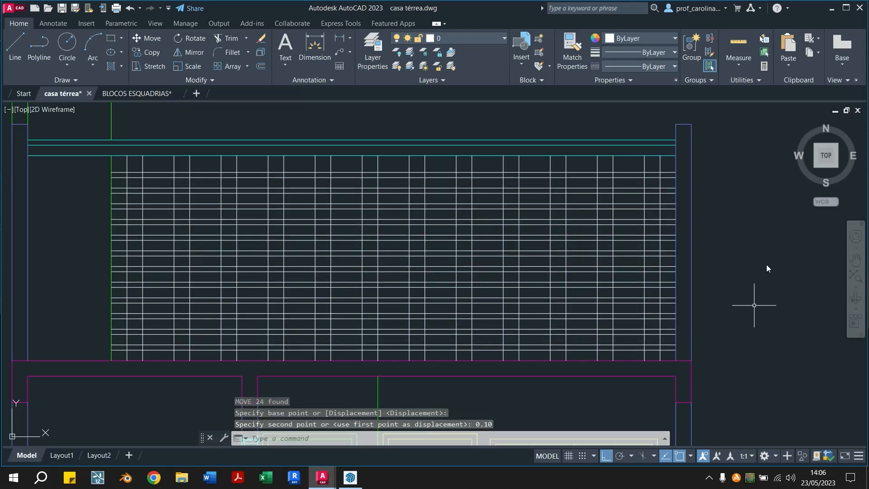
Copy a pair of white horizontal lines near the roof upward to fill the gap directly below it
scroll(676, 156, up, 4)
click(645, 224)
text(CO)
key(Return)
click(679, 237)
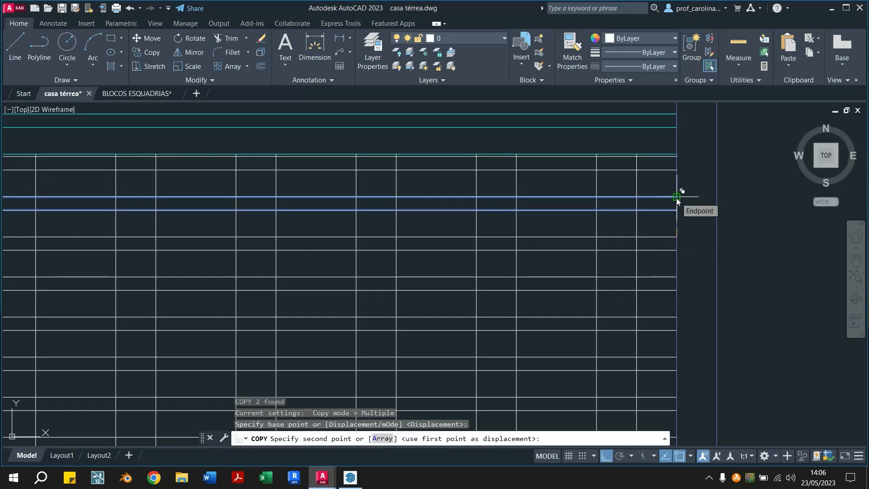
click(677, 198)
key(Escape)
scroll(671, 217, down, 4)
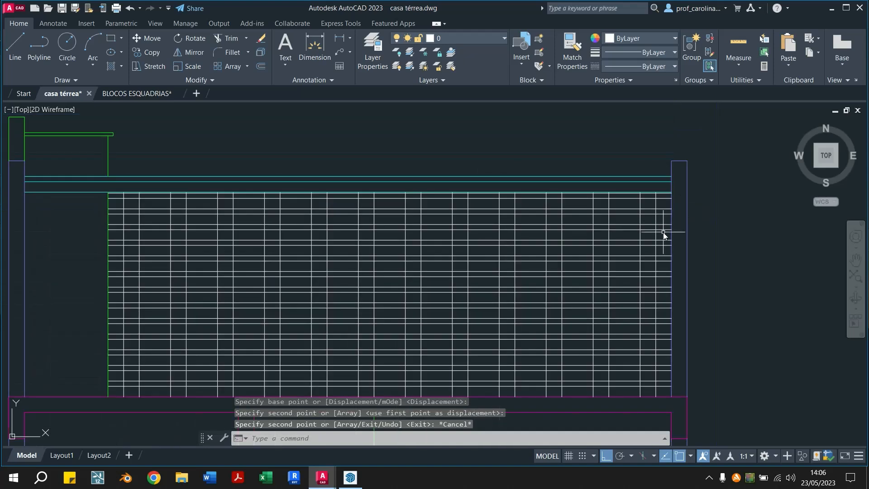
Trim the horizontal lines inside the three narrow gaps between vertical lines nearest the right wall
middle_drag(666, 225, 671, 191)
text(tr)
key(Return)
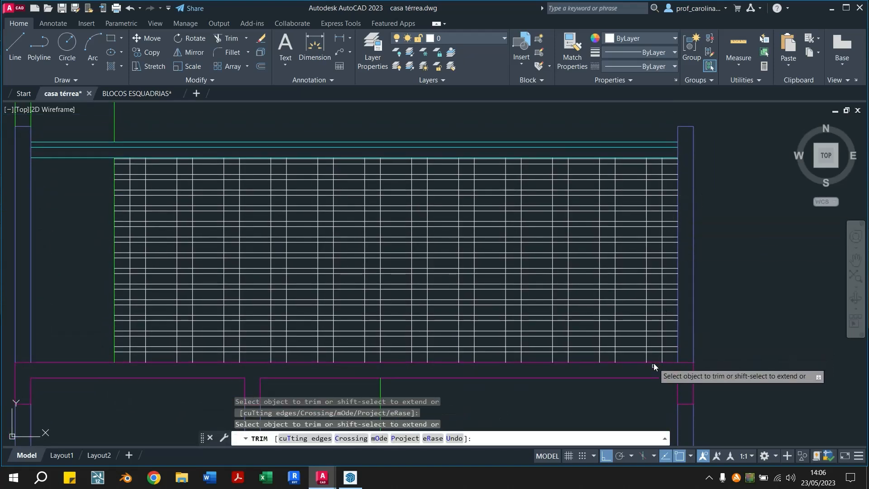
click(655, 356)
drag(654, 356, 655, 162)
drag(607, 357, 606, 152)
scroll(609, 159, up, 5)
scroll(606, 152, down, 2)
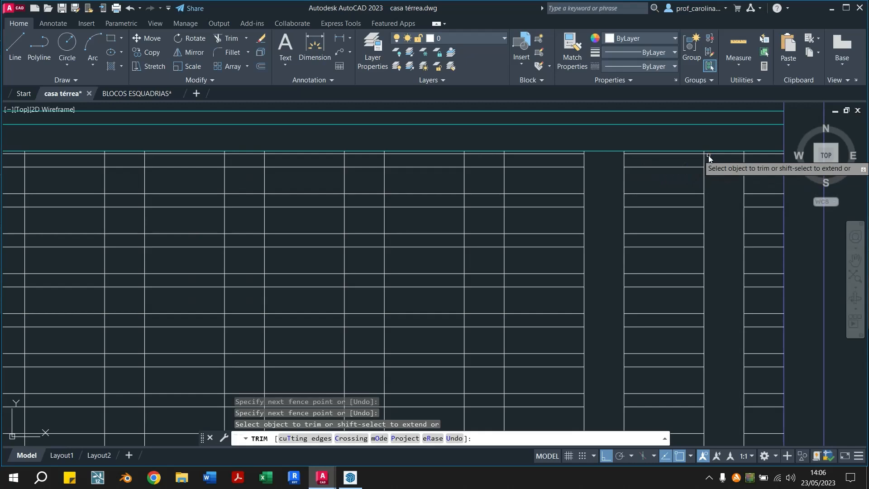
scroll(709, 156, down, 3)
mouse_move(621, 355)
mouse_down()
mouse_move(623, 158)
mouse_move(623, 167)
mouse_up()
scroll(623, 164, up, 5)
click(612, 161)
scroll(596, 177, down, 5)
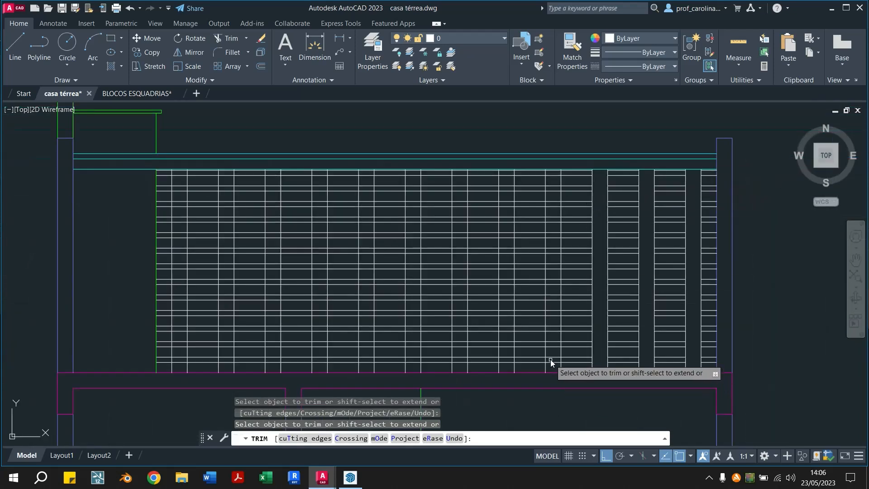
Trim the horizontal lines inside the remaining narrow gaps, working across to the green vertical line
mouse_move(554, 367)
mouse_down()
mouse_move(555, 173)
mouse_move(555, 186)
mouse_up()
mouse_move(506, 173)
mouse_down()
mouse_move(509, 370)
mouse_move(459, 303)
mouse_move(462, 173)
mouse_up()
mouse_move(414, 368)
mouse_down()
mouse_move(420, 183)
mouse_move(413, 173)
mouse_up()
mouse_move(366, 367)
mouse_down()
mouse_move(373, 217)
mouse_move(365, 172)
mouse_up()
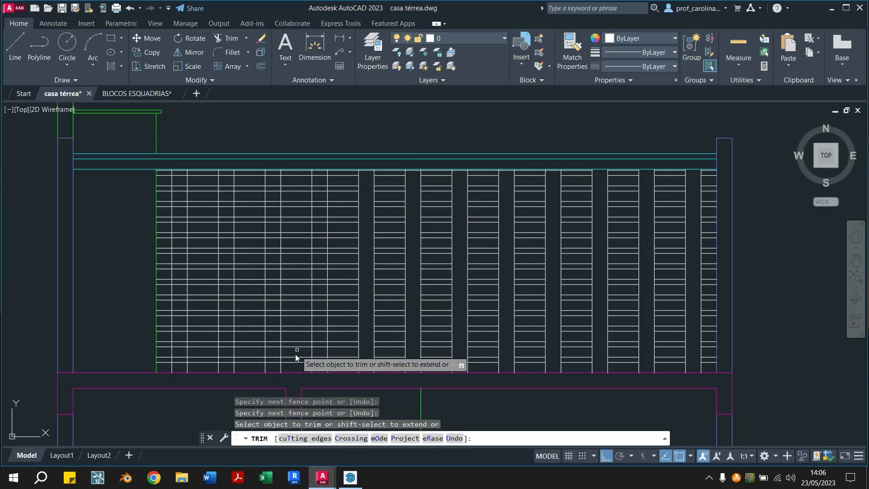
drag(314, 365, 319, 176)
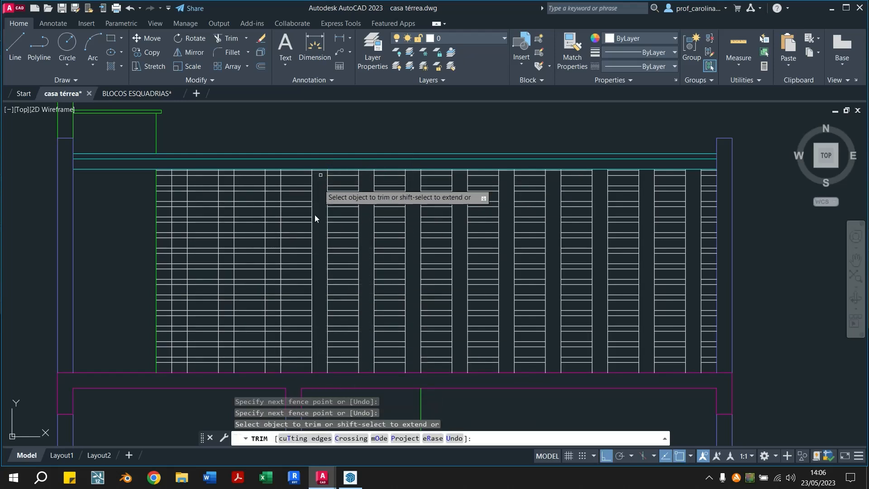
mouse_move(275, 365)
mouse_down()
mouse_move(292, 191)
mouse_move(274, 173)
mouse_up()
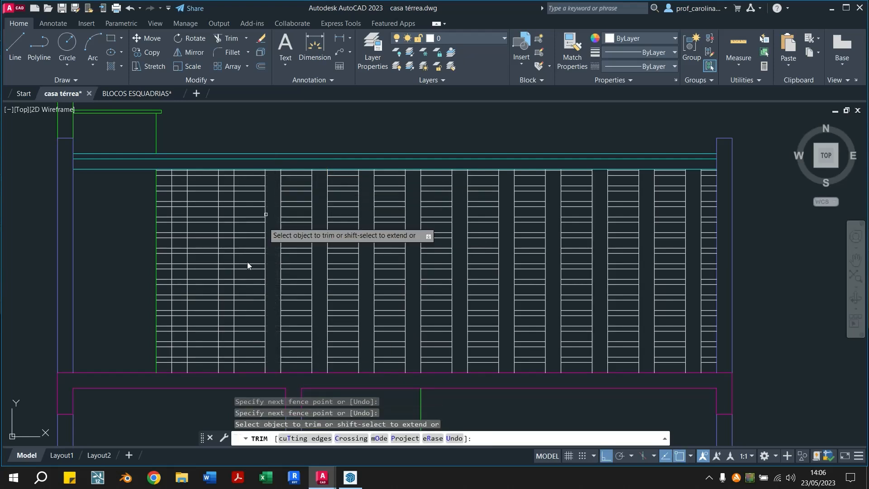
click(226, 174)
key(Return)
click(183, 362)
click(182, 186)
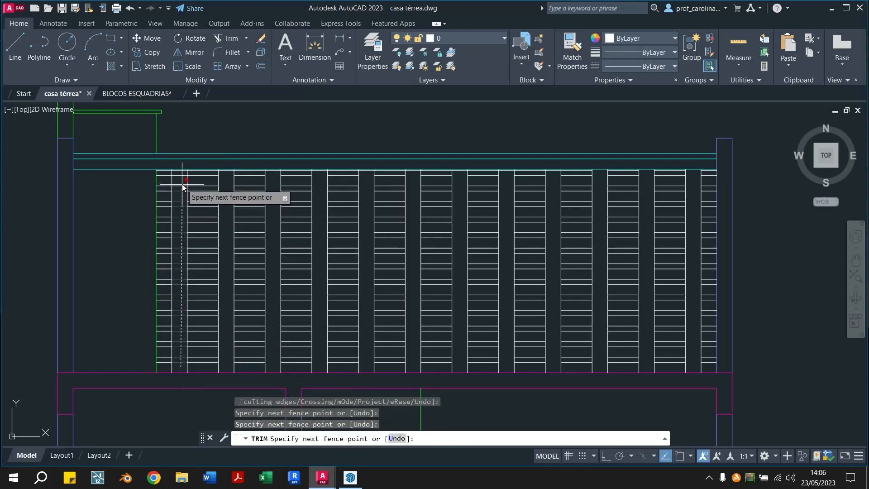
key(Return)
Trim the leftover pieces of the topmost white line inside the narrow gaps just below the roof
scroll(743, 159, up, 4)
scroll(743, 158, up, 2)
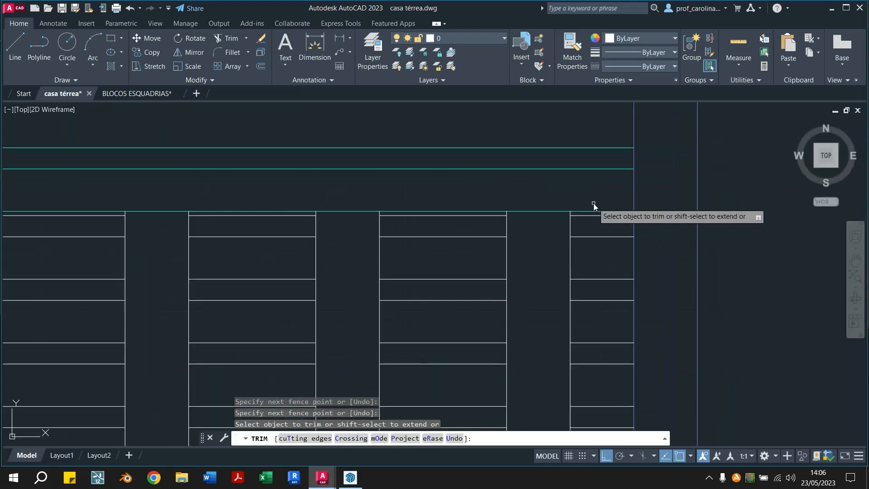
mouse_move(312, 225)
middle_down()
mouse_move(533, 225)
mouse_move(652, 237)
middle_up()
middle_drag(382, 234, 538, 235)
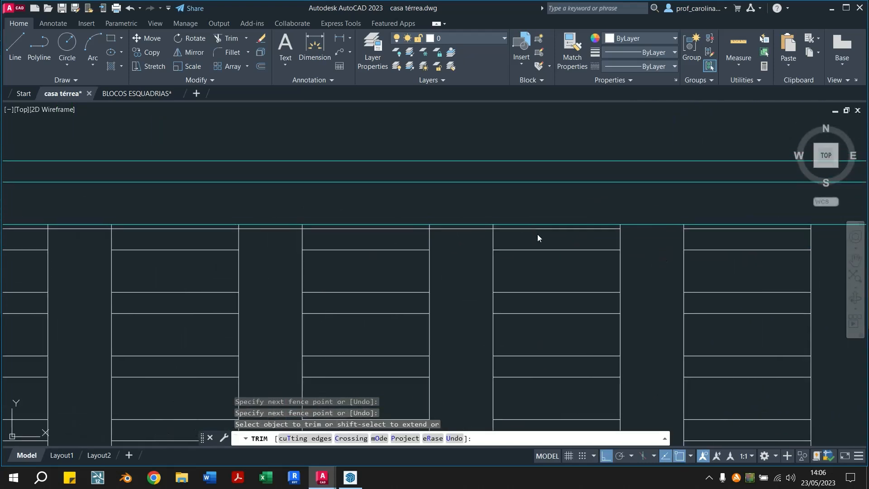
click(452, 228)
click(284, 228)
middle_drag(216, 254, 618, 253)
click(474, 227)
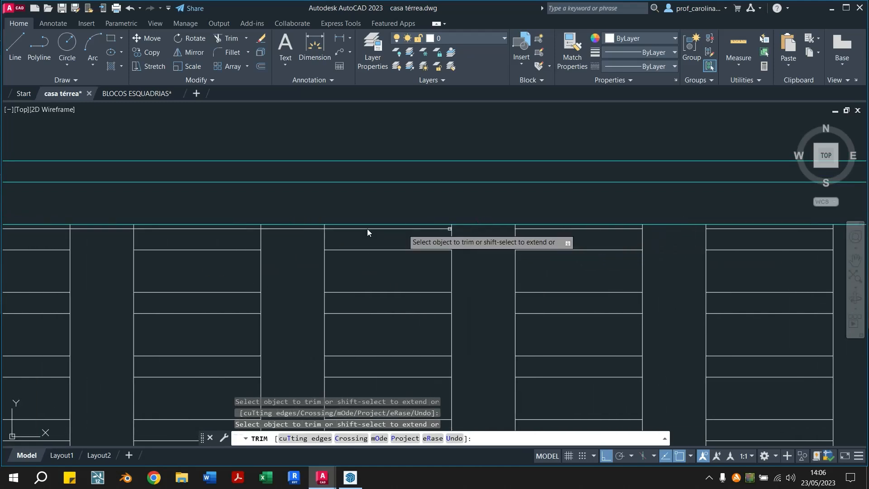
middle_drag(305, 228, 451, 232)
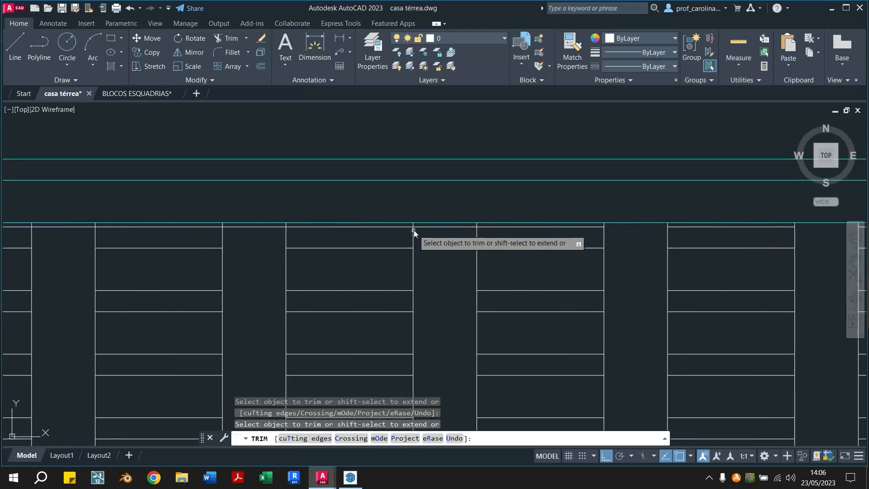
click(424, 227)
click(265, 228)
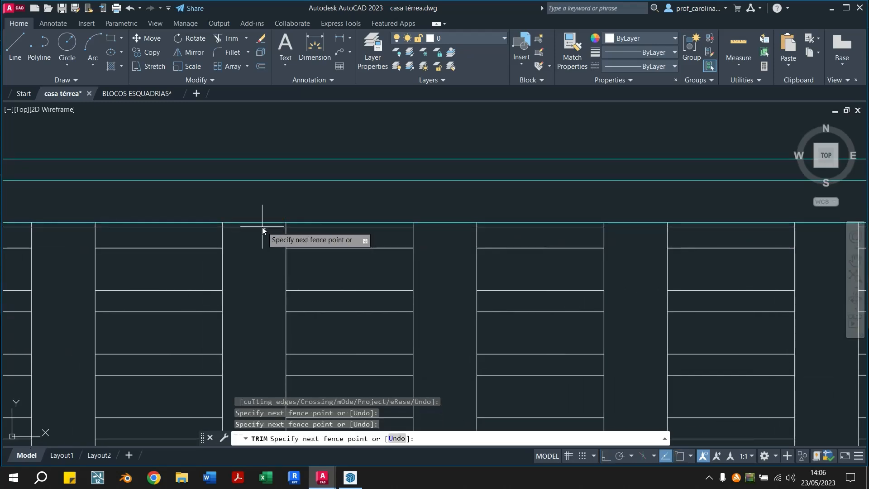
click(262, 227)
middle_drag(223, 235, 603, 235)
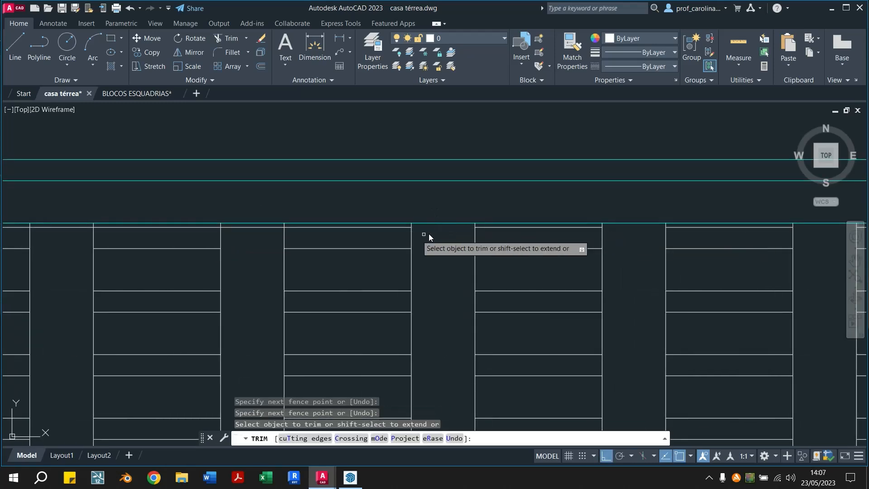
click(248, 227)
click(71, 227)
middle_drag(192, 255, 733, 242)
scroll(620, 218, down, 3)
middle_drag(777, 367, 422, 246)
key(Escape)
key(Escape)
scroll(448, 263, down, 4)
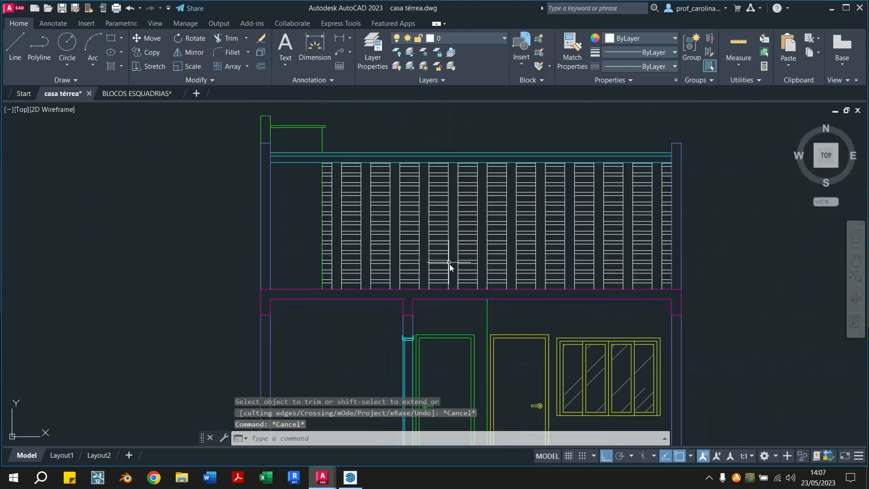
Erase all the white vertical and horizontal lines between the roof and the upper slab
scroll(581, 271, up, 2)
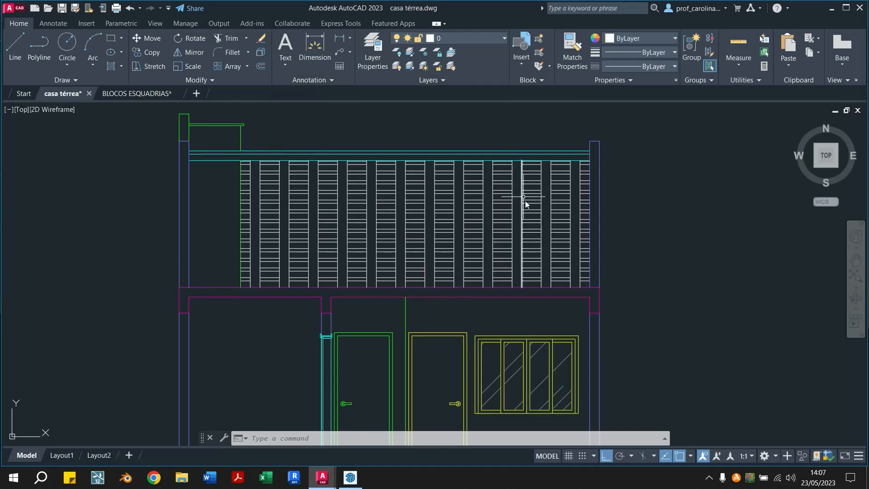
scroll(542, 183, up, 2)
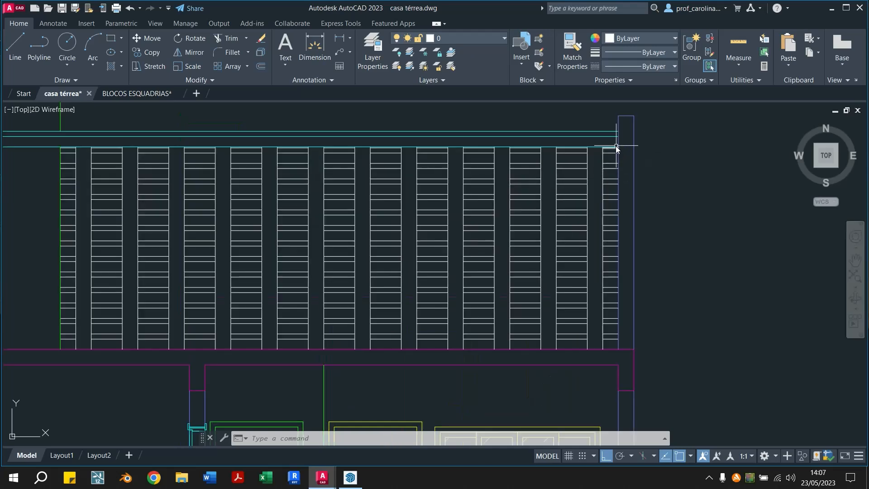
scroll(613, 149, up, 1)
scroll(270, 148, down, 3)
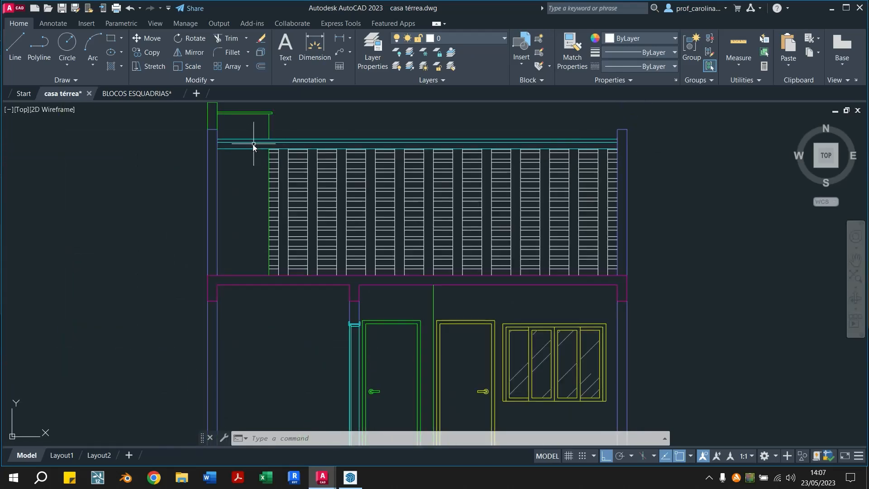
click(252, 144)
click(636, 281)
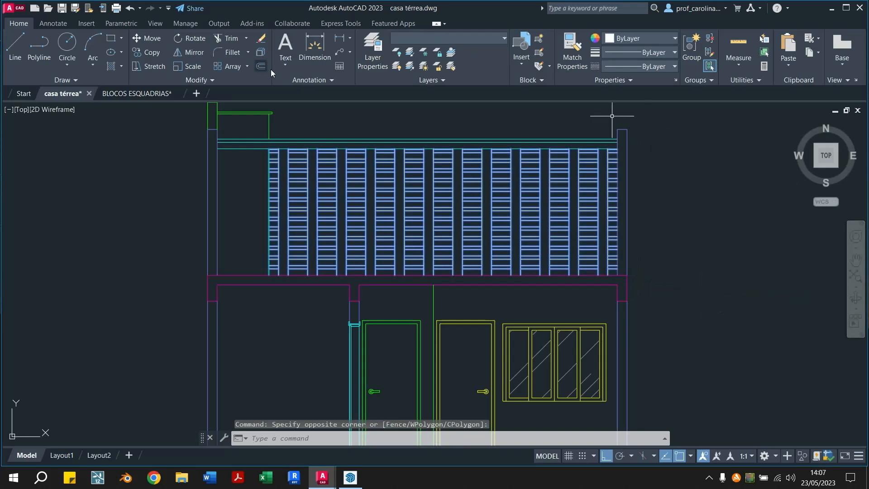
scroll(335, 162, up, 2)
scroll(194, 175, up, 2)
key(Escape)
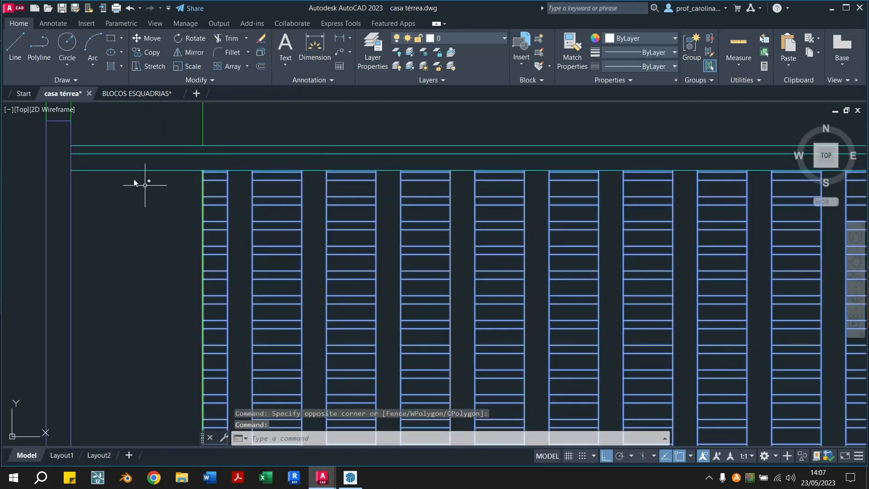
scroll(288, 194, down, 2)
key(Delete)
scroll(289, 188, down, 5)
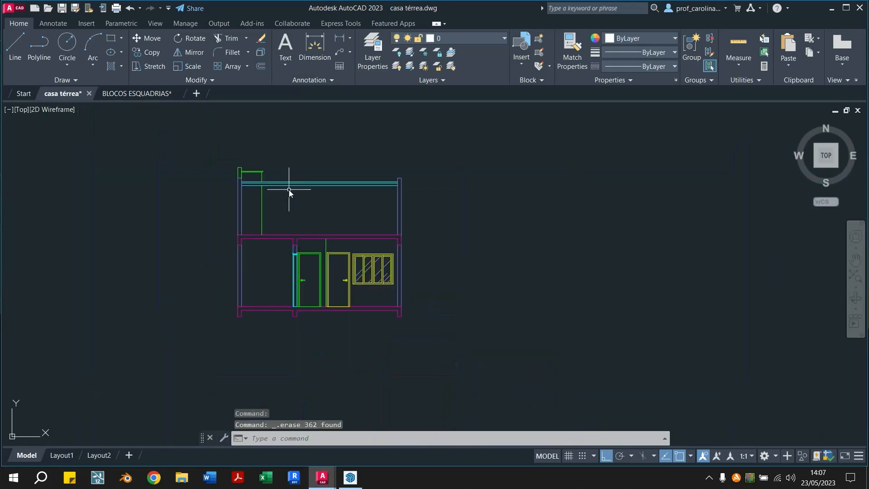
Draw a horizontal line of length 1 outward from the upper right corner of the base slab
scroll(276, 323, up, 2)
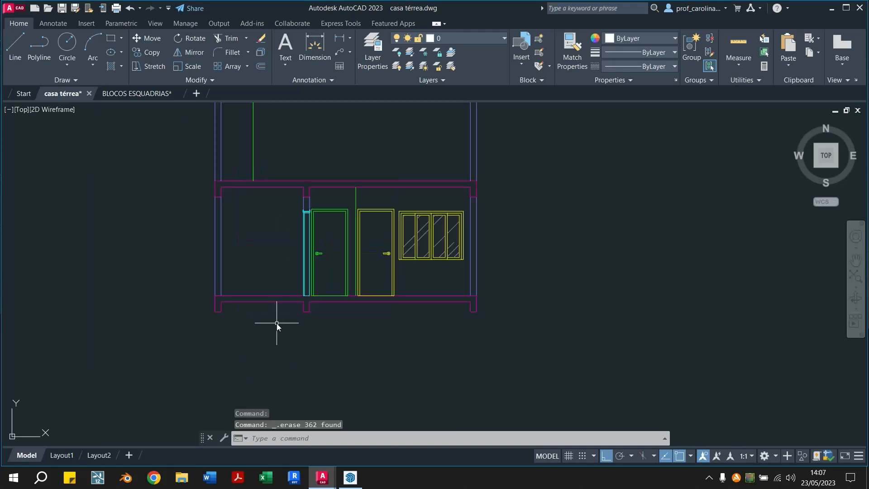
scroll(491, 297, up, 4)
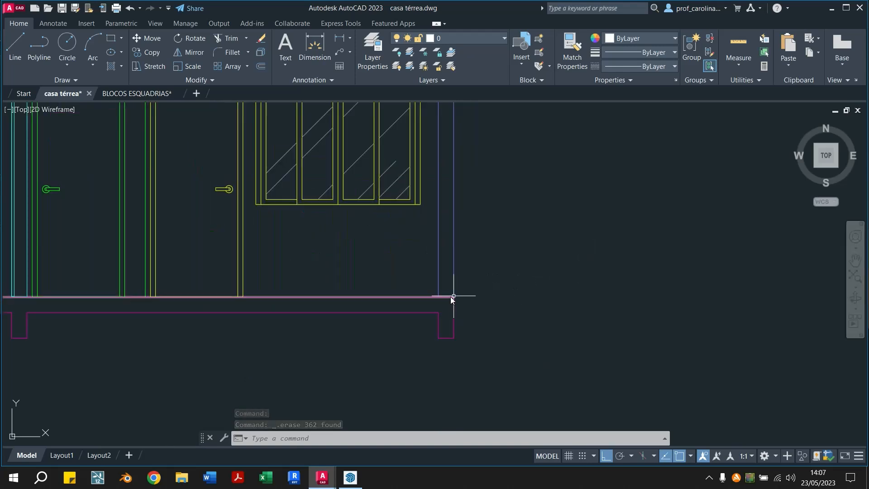
scroll(337, 365, down, 2)
text(l)
key(Return)
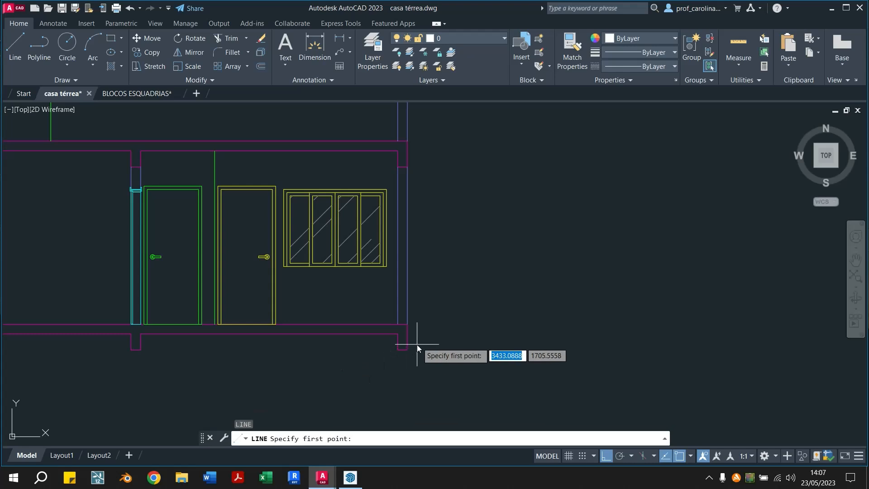
click(409, 324)
text(1)
key(Return)
scroll(488, 332, down, 4)
key(Escape)
middle_drag(395, 292, 575, 311)
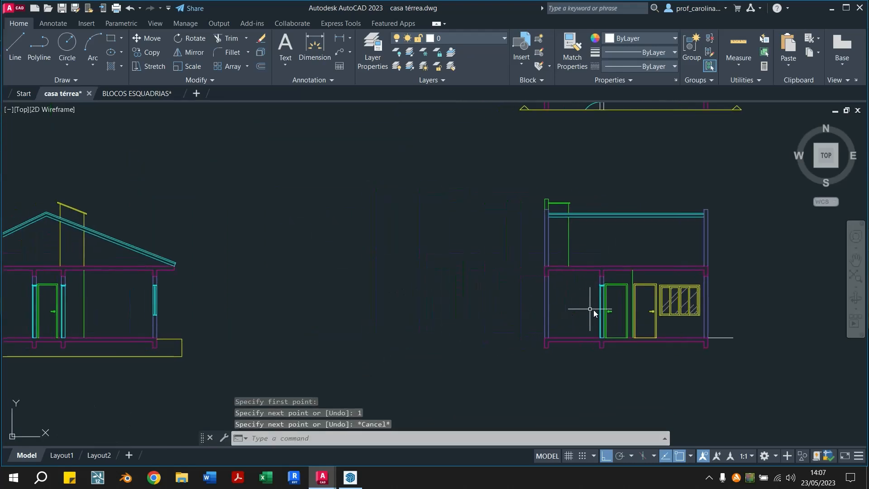
text(dist)
key(Return)
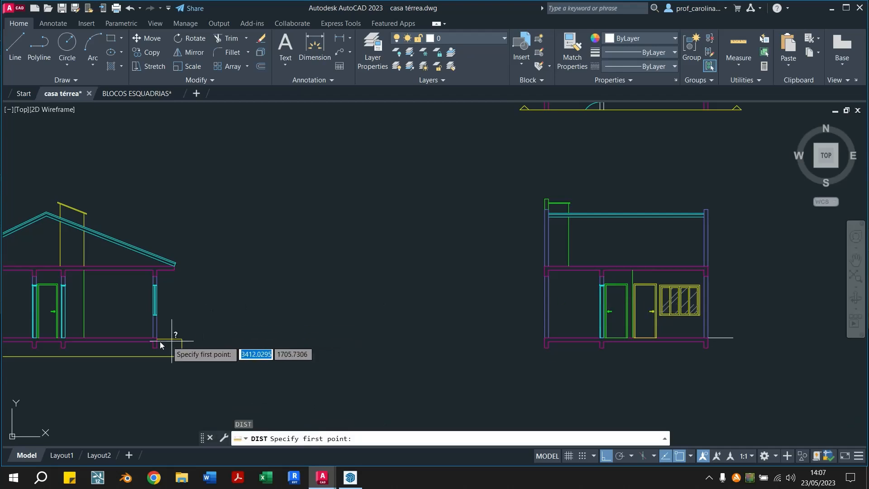
click(156, 340)
key(Escape)
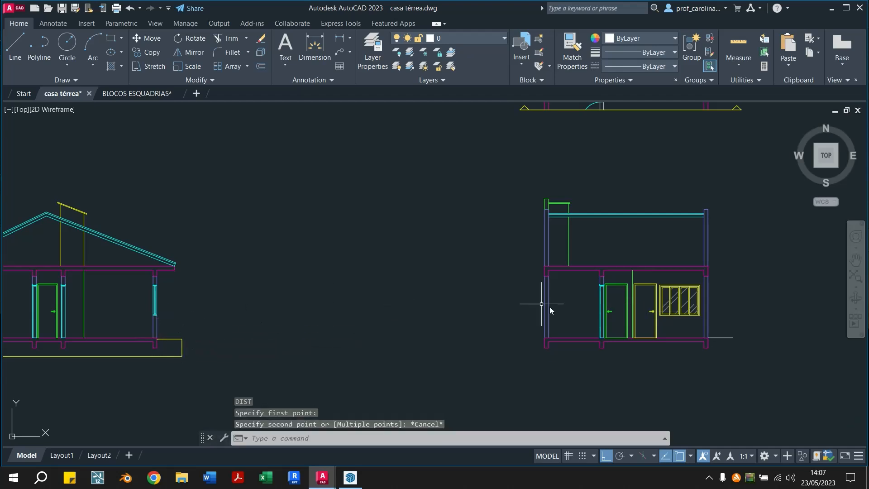
Draw a horizontal line of length 1 outward from the upper left corner of the base slab
text(l)
key(Return)
scroll(352, 362, up, 4)
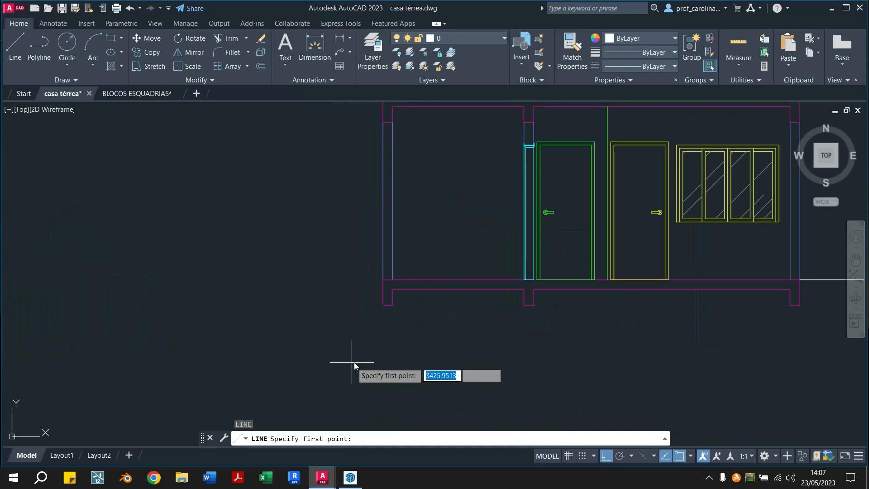
click(382, 281)
text(1)
key(Return)
scroll(325, 279, down, 2)
key(Escape)
middle_drag(390, 283, 256, 300)
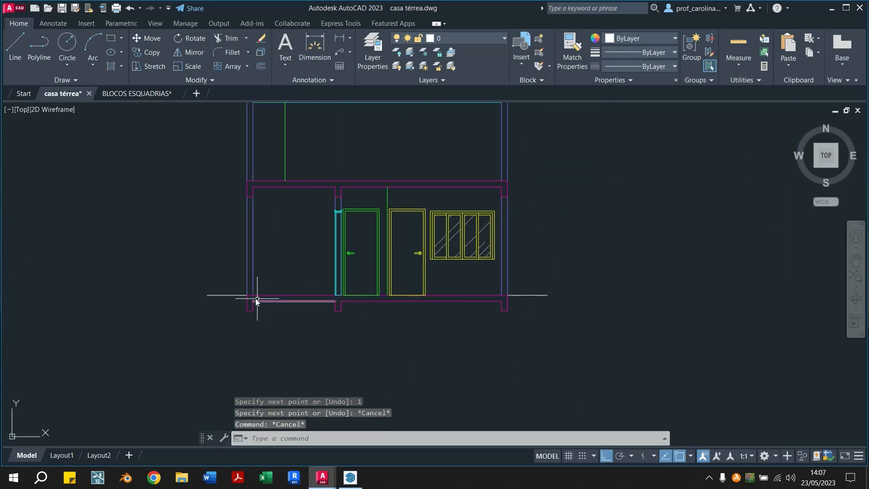
Move both horizontal ground lines beside the base slab down by 0.05
click(226, 295)
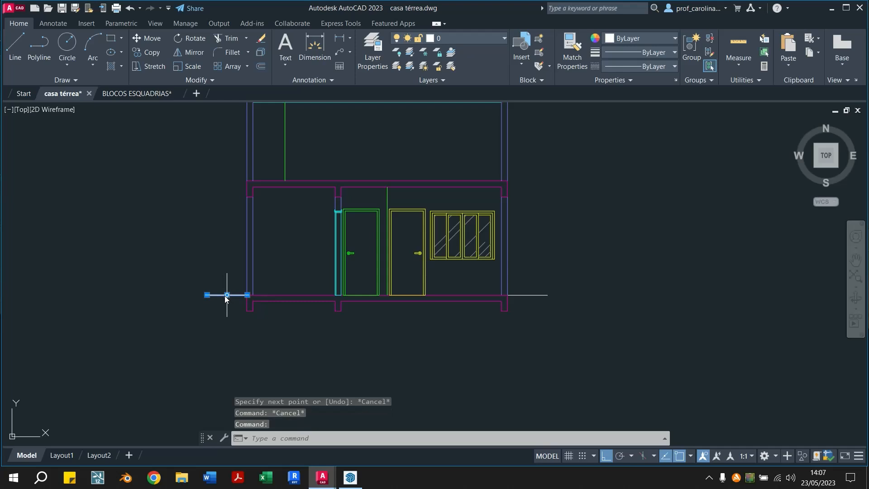
click(526, 295)
text(m)
key(Return)
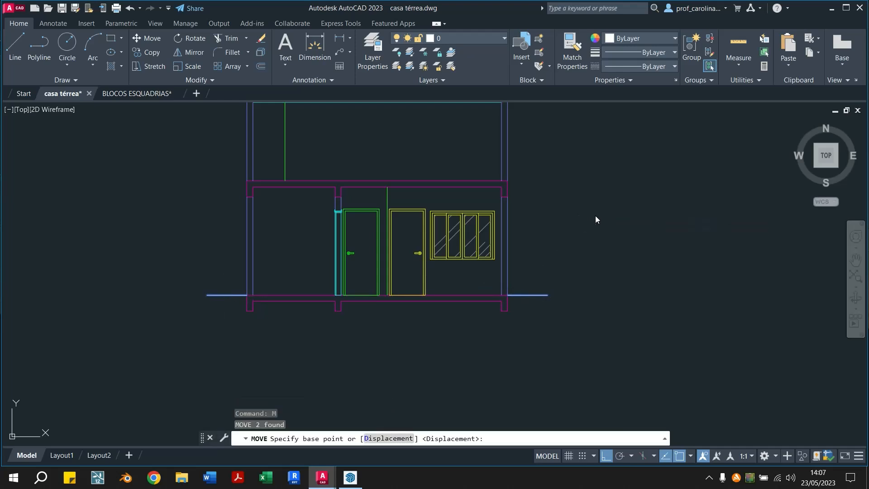
click(595, 215)
text(0.05)
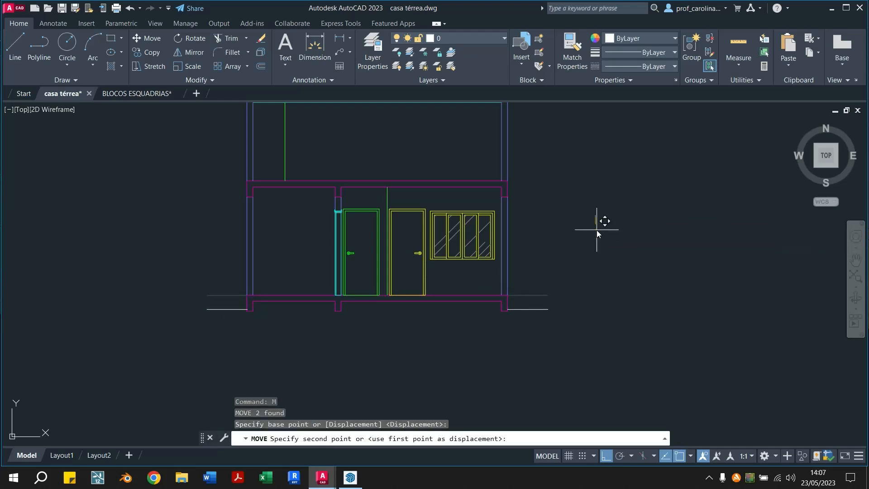
key(Return)
key(Escape)
key(Escape)
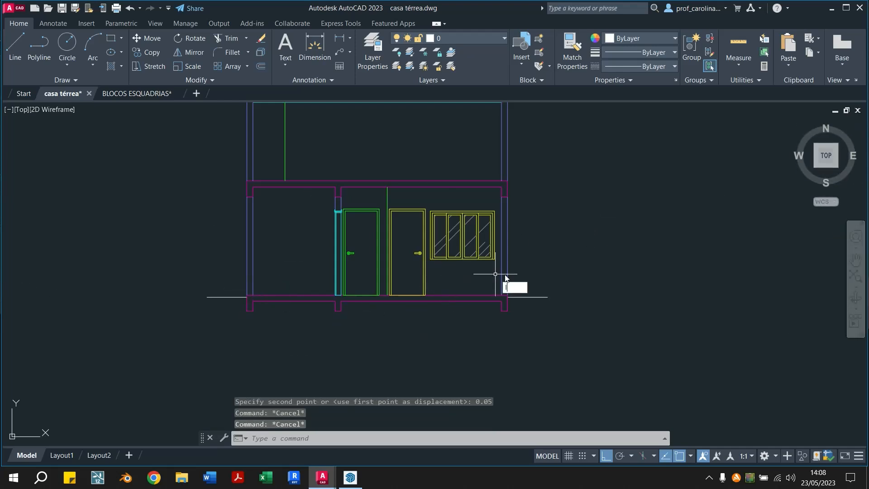
Draw a vertical line 0.50 long downward from the outer end of the right ground line
key(Return)
click(548, 298)
text(0.50)
key(Return)
key(Escape)
key(Escape)
Draw a line 0.50 down from the left ground line's outer end and across to the lower end of the right vertical line
text(l)
key(Return)
scroll(66, 292, down, 5)
mouse_move(136, 303)
middle_down()
mouse_move(215, 289)
mouse_move(430, 307)
middle_up()
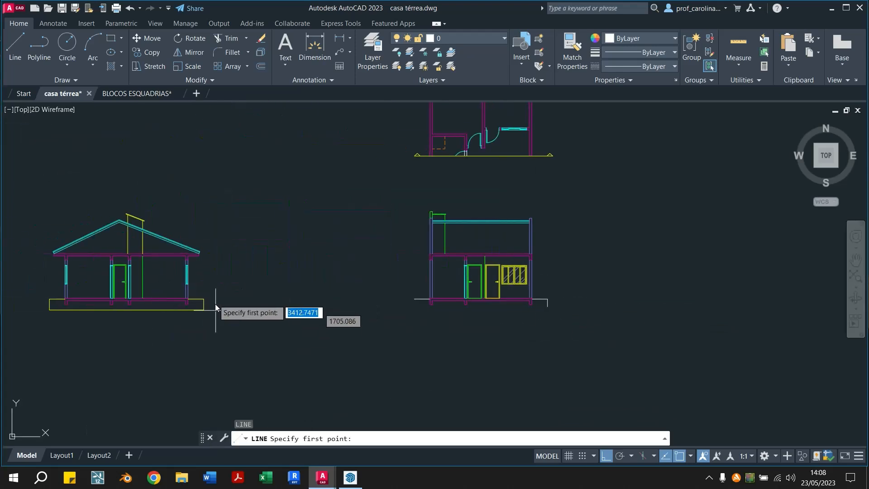
scroll(452, 312, up, 2)
scroll(420, 292, up, 2)
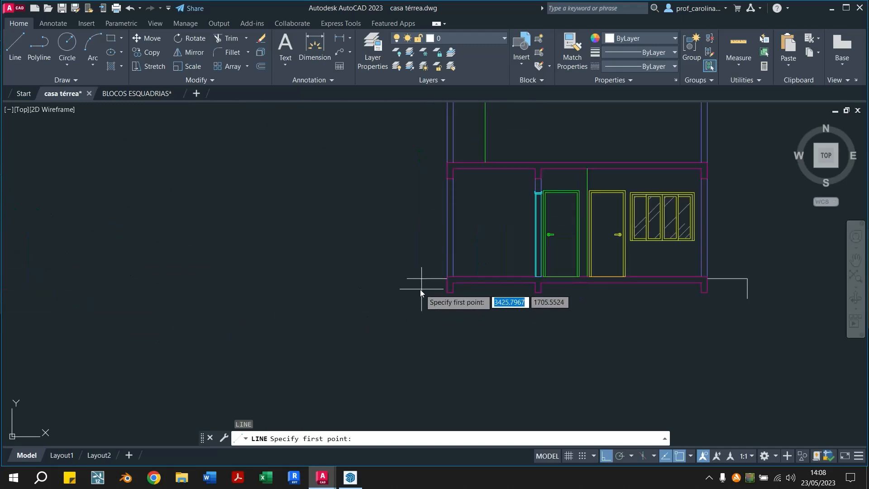
click(407, 278)
middle_drag(426, 311, 257, 322)
text(0.50)
key(Return)
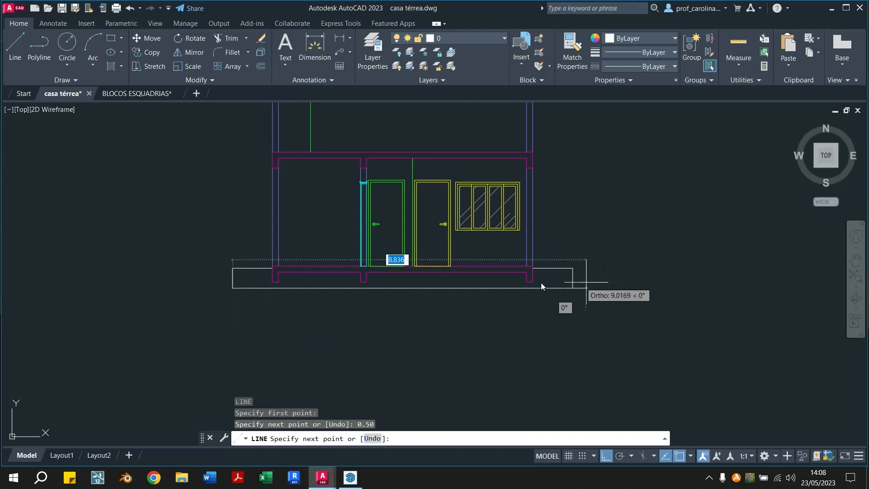
click(573, 288)
key(Escape)
key(Escape)
Match the properties of the yellow window to all the white lines of the ground outline
scroll(475, 283, up, 2)
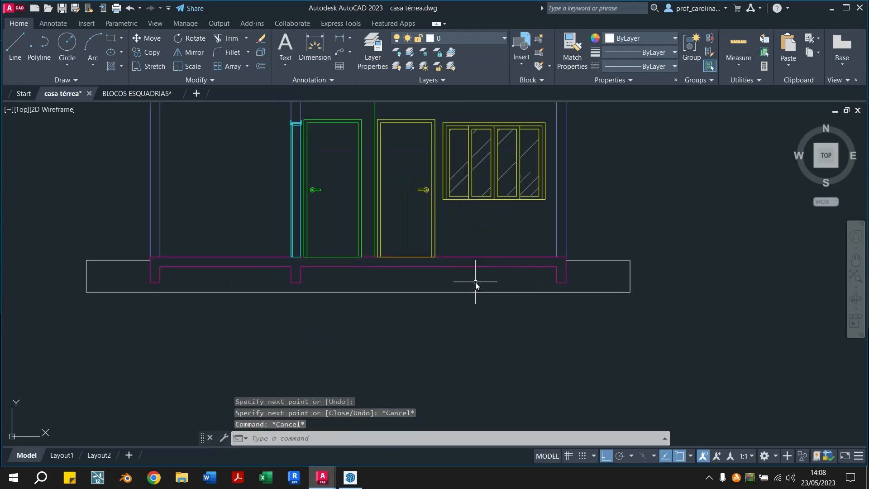
scroll(583, 308, down, 2)
click(572, 46)
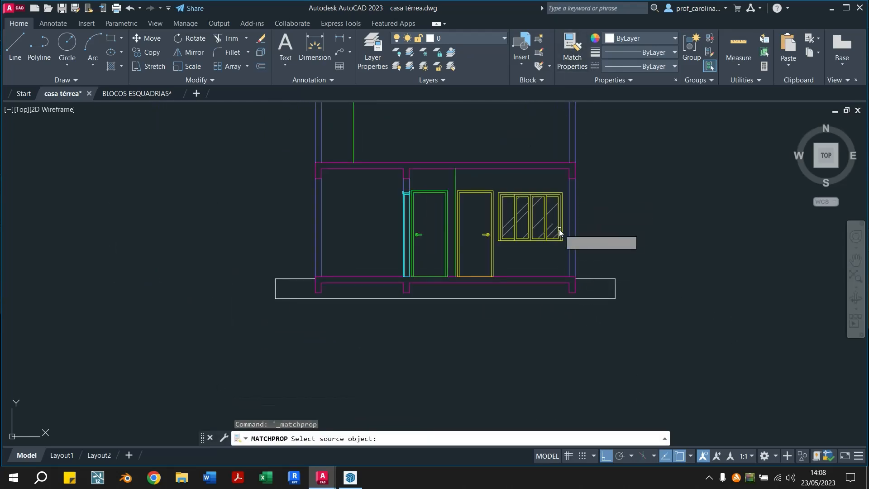
click(530, 242)
click(338, 303)
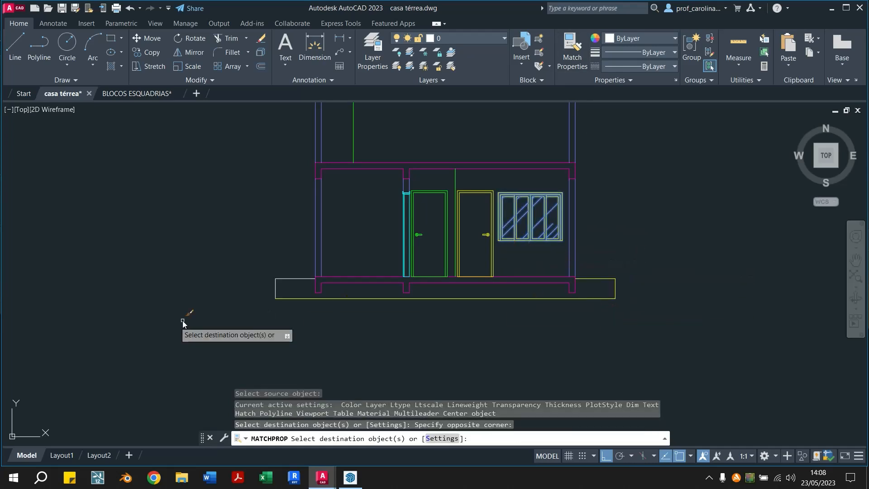
key(Escape)
key(Escape)
scroll(312, 183, down, 3)
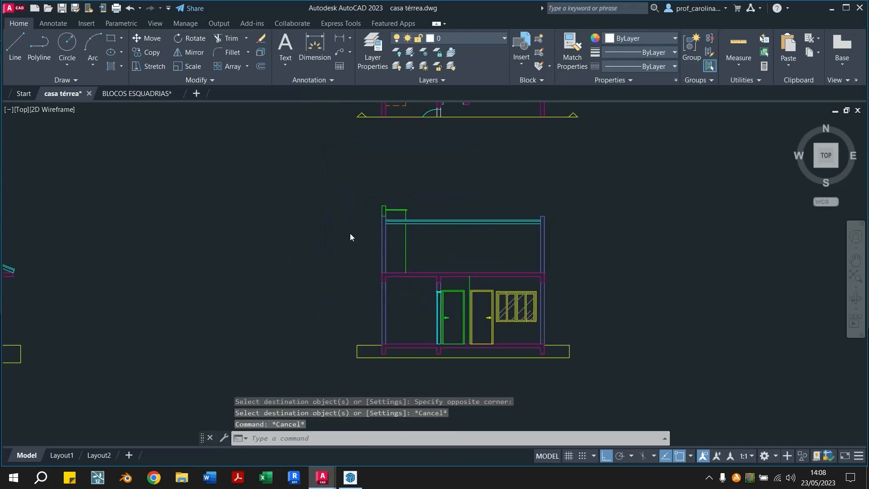
scroll(349, 233, down, 4)
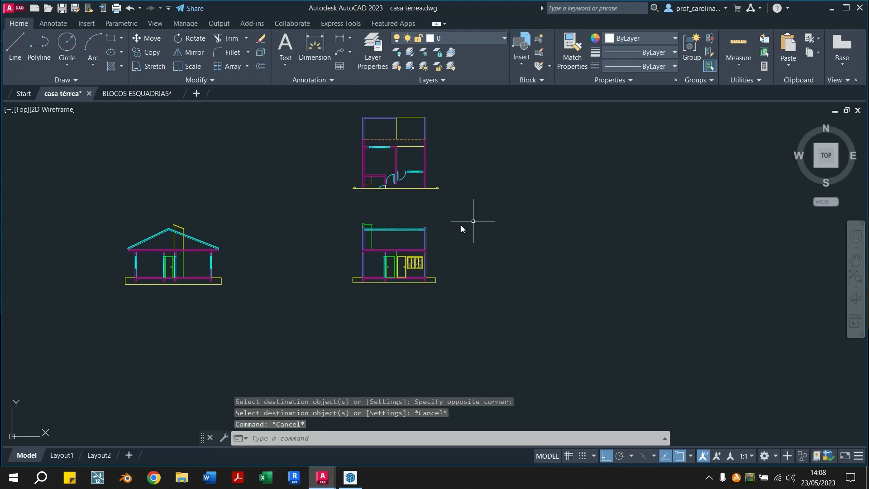
scroll(371, 272, up, 3)
scroll(206, 280, down, 3)
scroll(112, 273, up, 2)
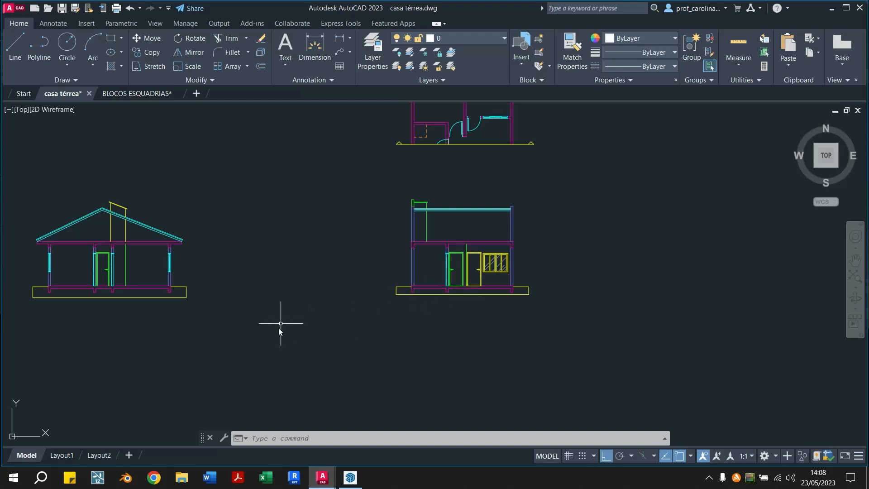
Start a hatch and choose the EARTH pattern for it
click(111, 68)
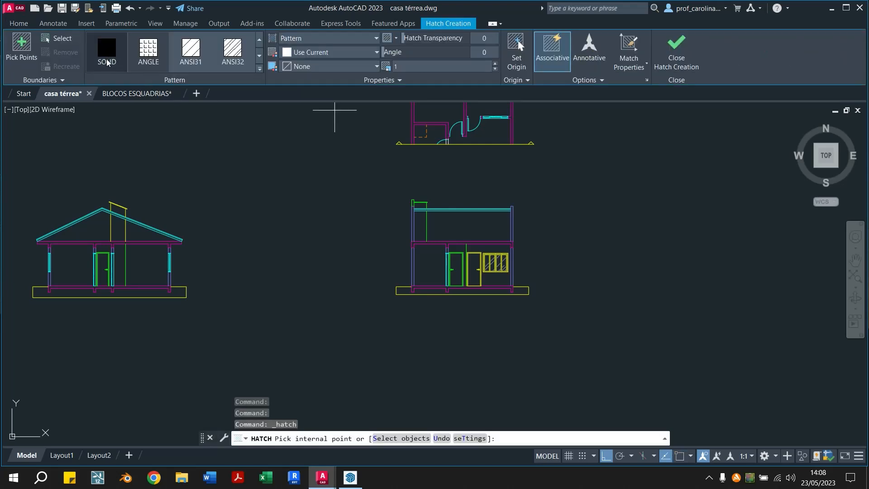
click(19, 23)
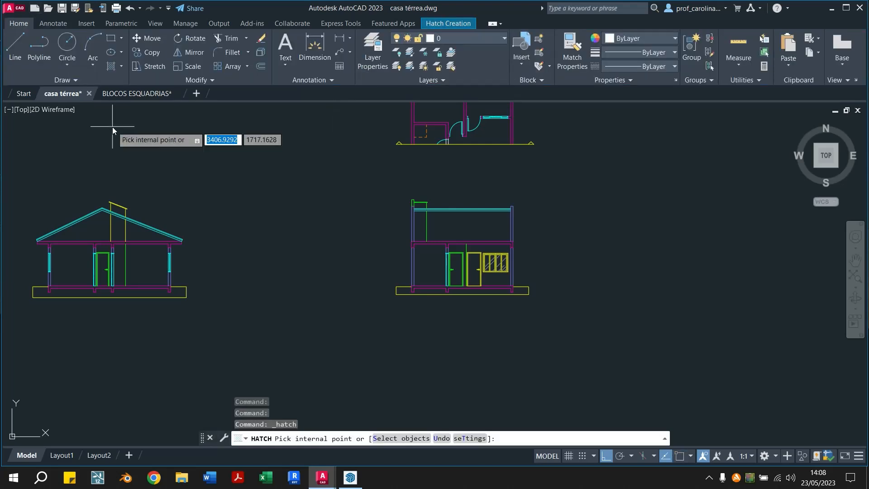
click(109, 67)
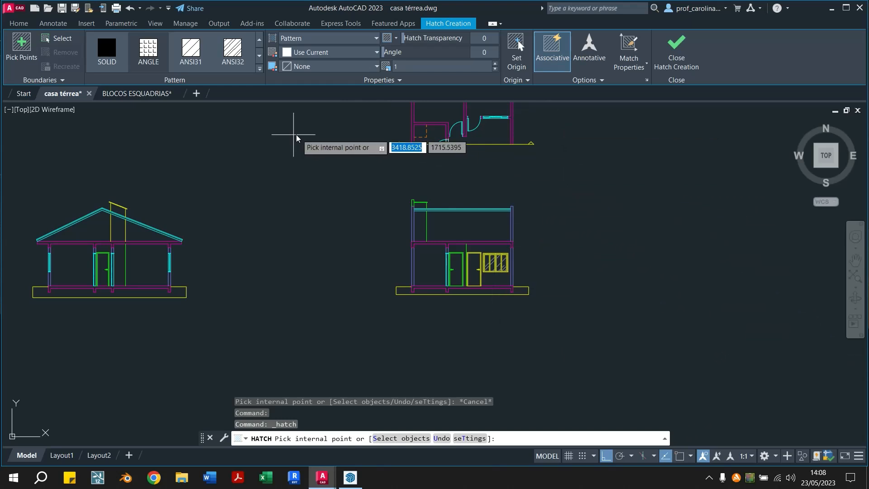
click(260, 57)
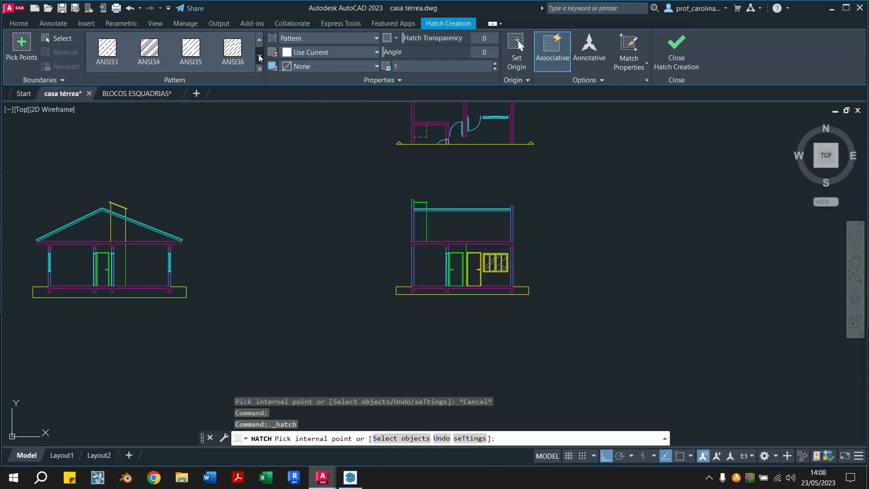
click(260, 57)
click(260, 57)
click(260, 57)
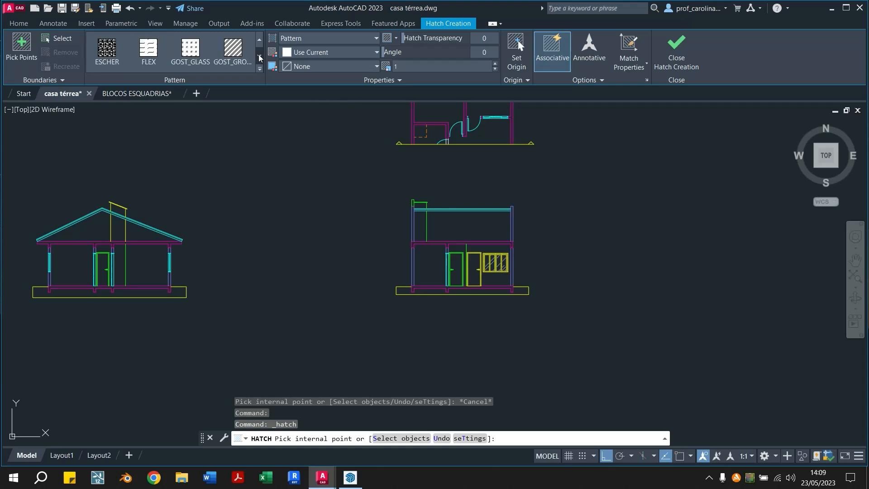
click(259, 41)
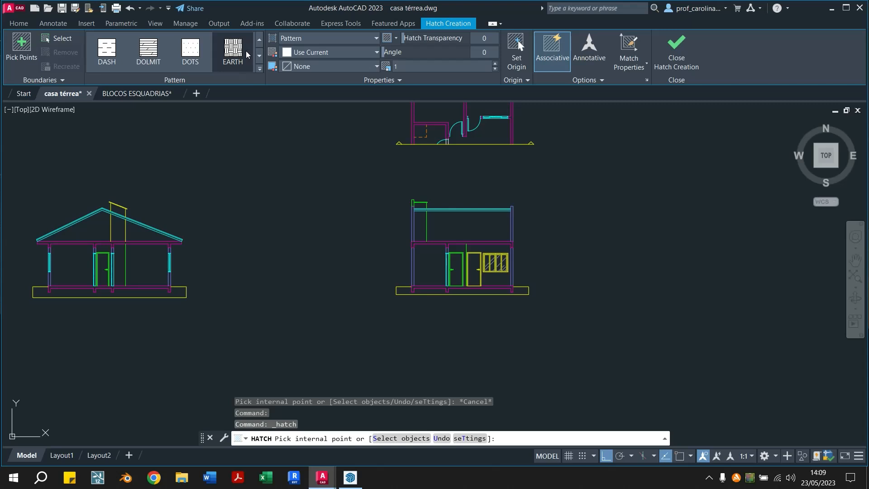
click(234, 60)
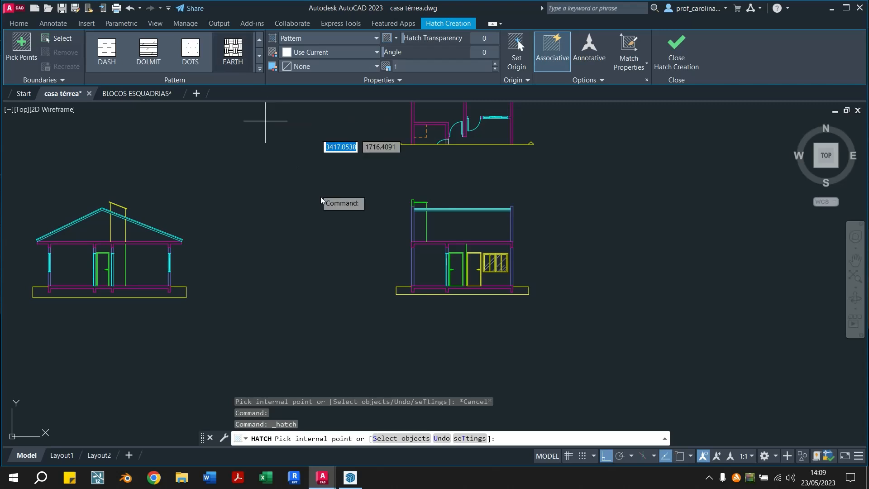
Fill the ground outline under the second section with the hatch at angle 45 and scale 0.05
scroll(337, 277, up, 2)
scroll(516, 329, up, 2)
middle_drag(516, 330, 233, 330)
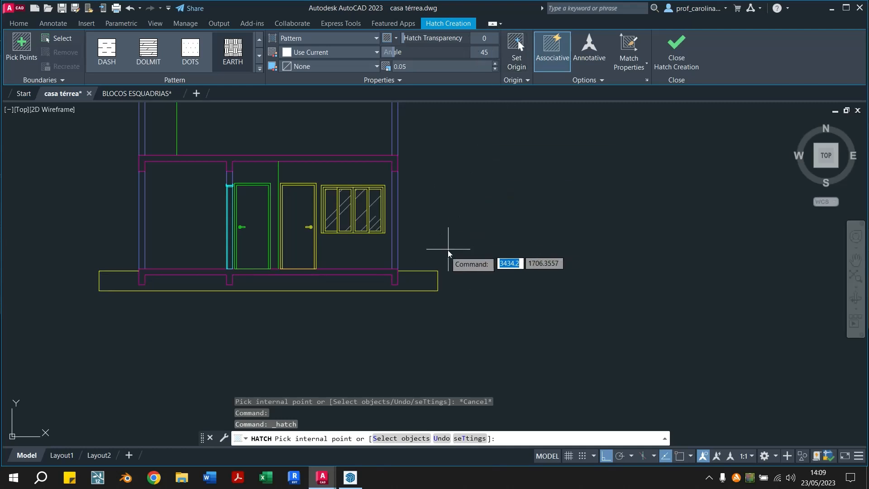
click(424, 285)
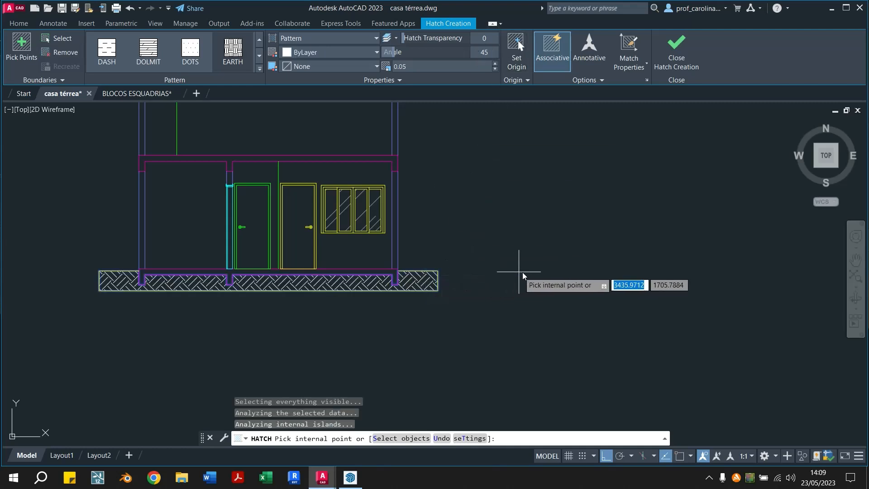
middle_drag(514, 275, 675, 277)
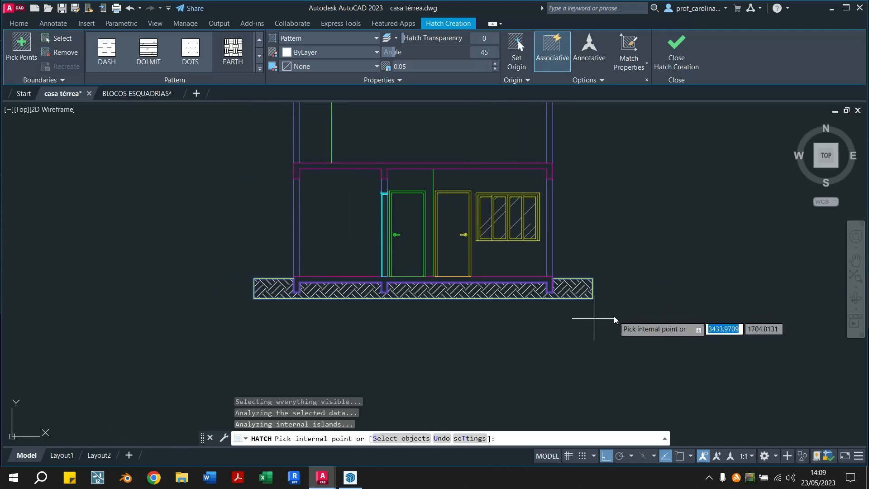
key(Escape)
Hatch the ground outline under the gable-roof section with the same EARTH pattern, angle 45 and scale 0.05
middle_drag(108, 272, 348, 267)
scroll(118, 130, down, 5)
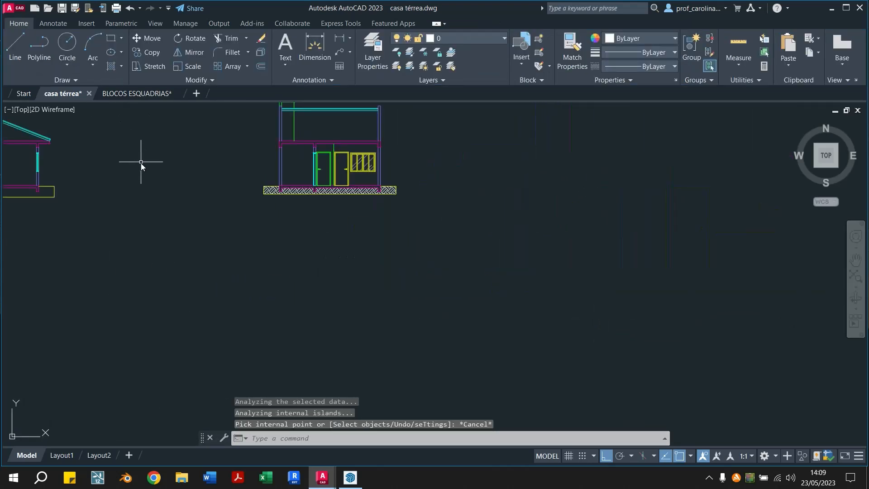
middle_drag(143, 163, 316, 222)
key(space)
scroll(219, 254, up, 2)
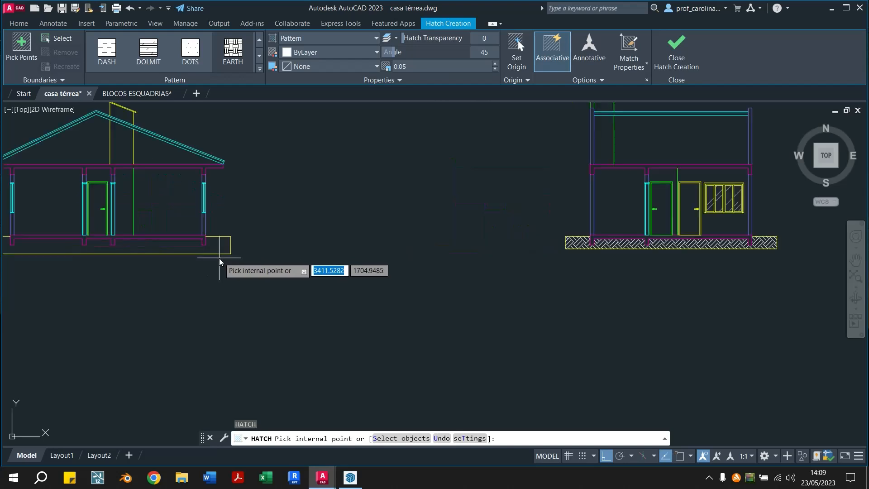
click(219, 247)
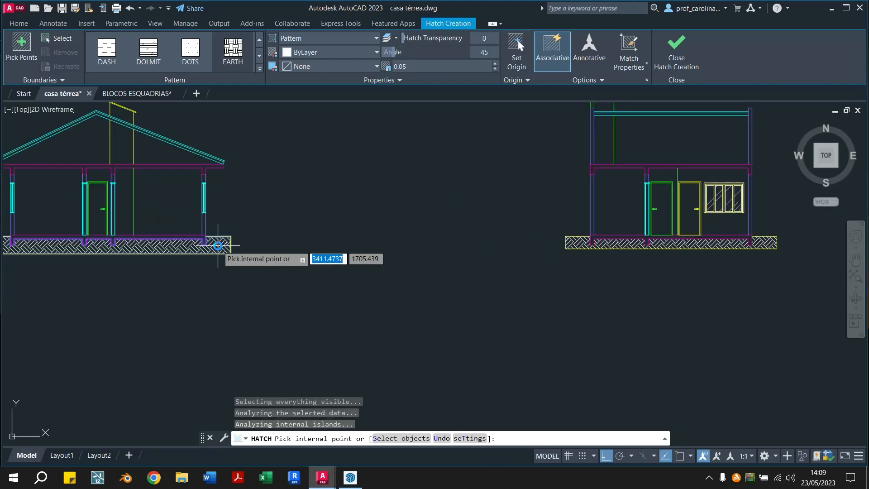
key(Escape)
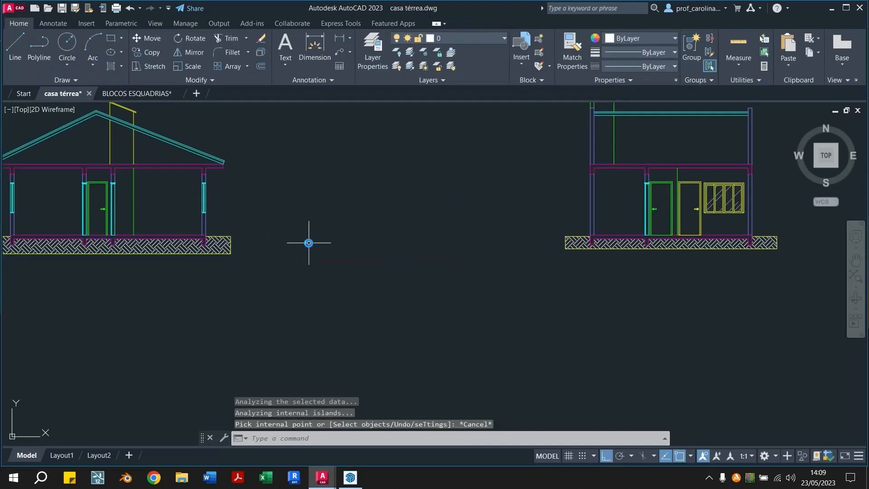
middle_drag(664, 317, 428, 324)
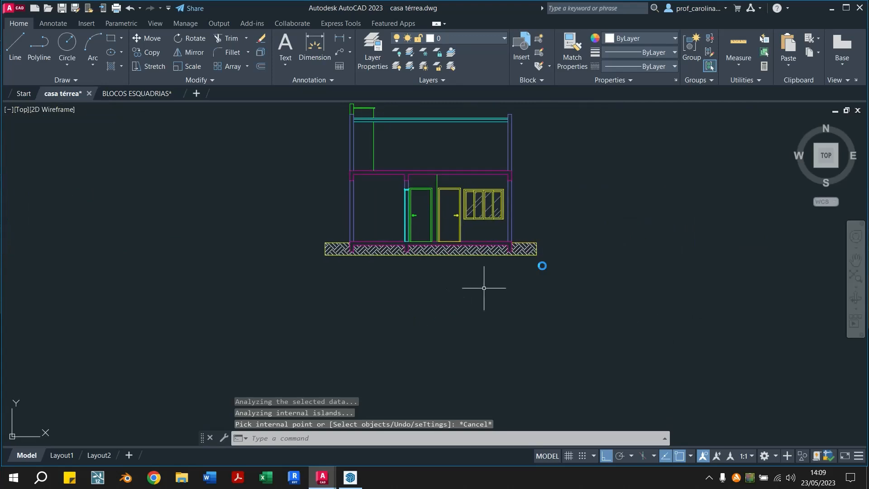
scroll(543, 247, up, 2)
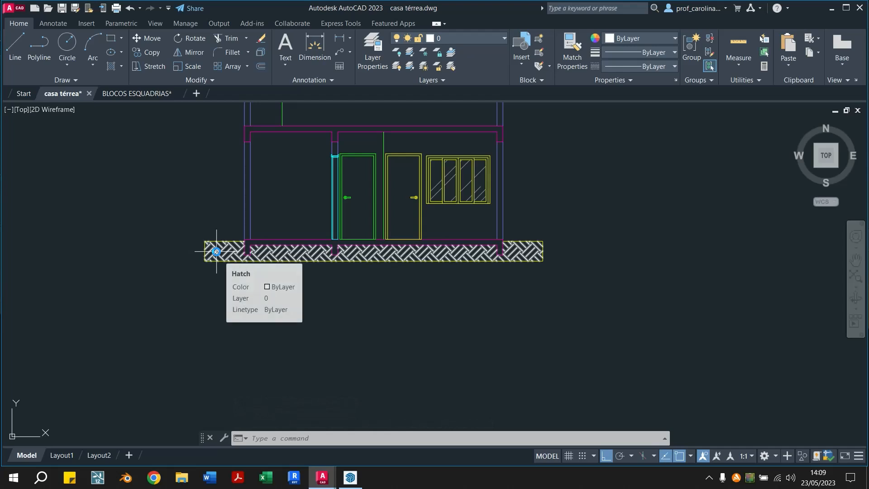
middle_drag(229, 205, 281, 273)
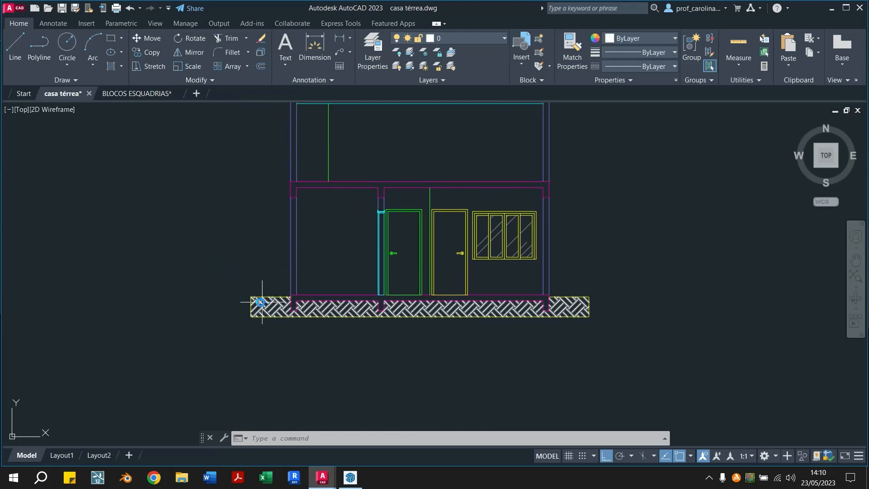
scroll(260, 302, up, 2)
middle_drag(446, 324, 261, 338)
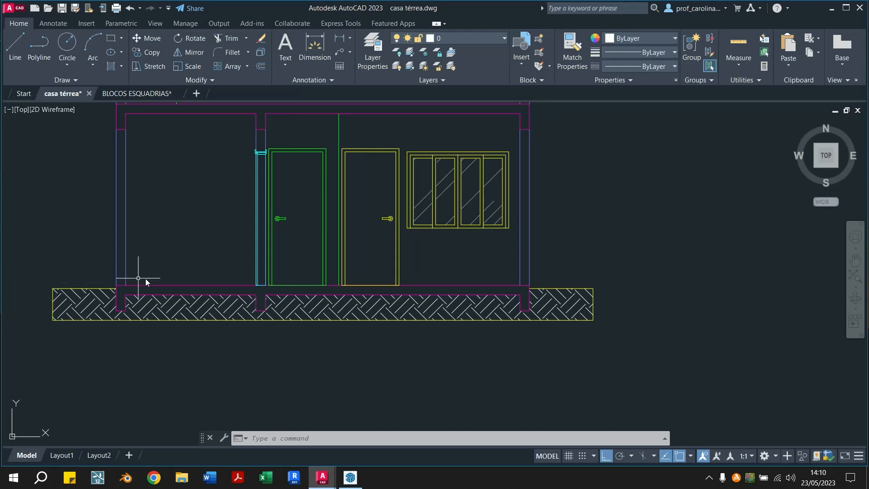
Shorten the upper horizontal line of the second section's ground outline at its right end, leaving a small gap at the corner
scroll(565, 294, up, 6)
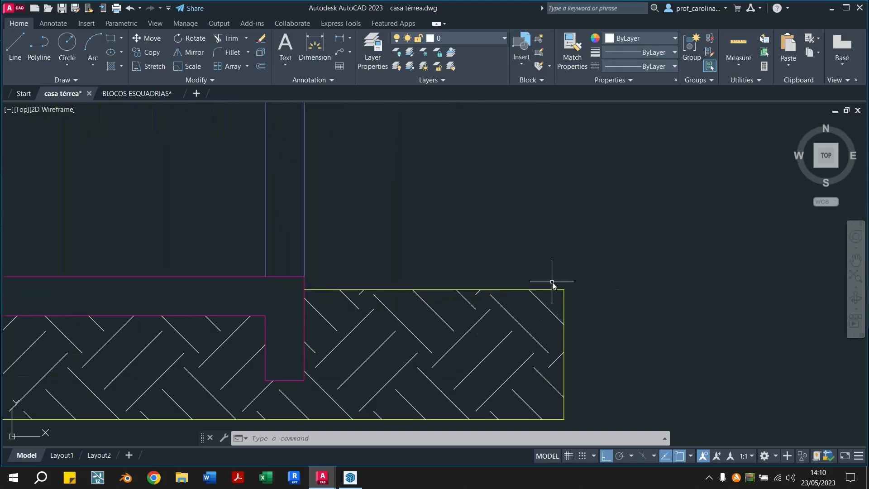
click(560, 289)
scroll(561, 292, up, 4)
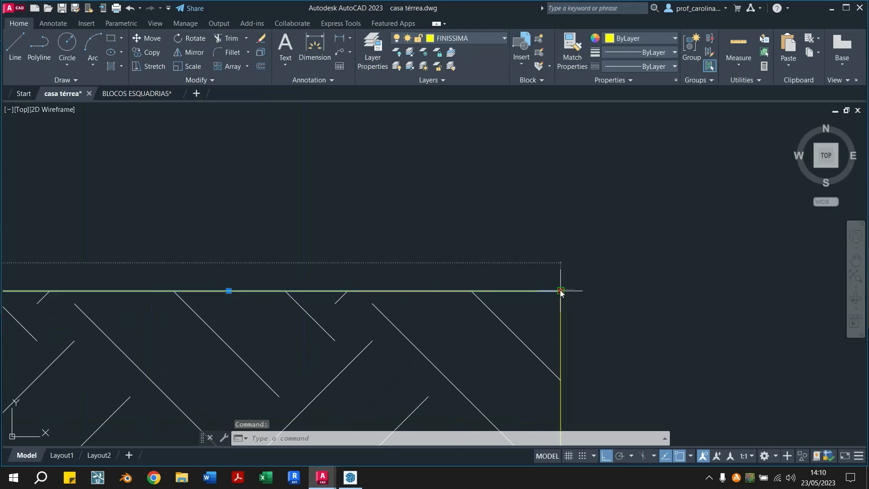
click(561, 291)
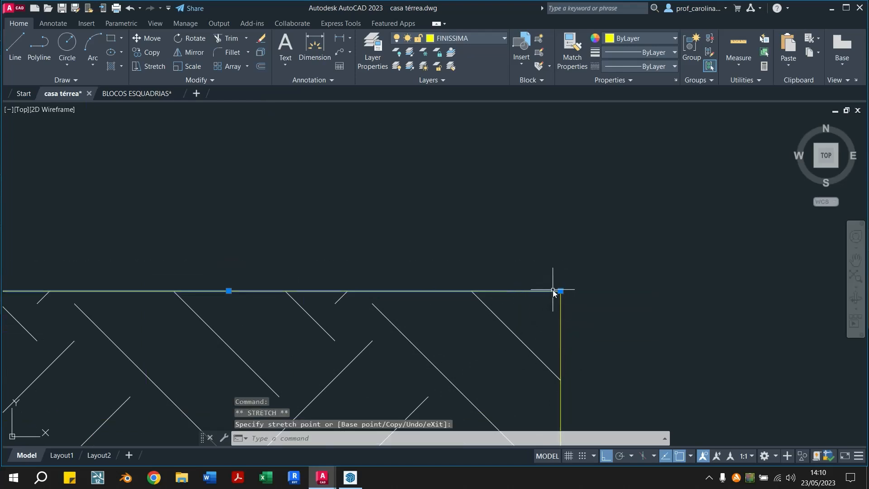
click(509, 278)
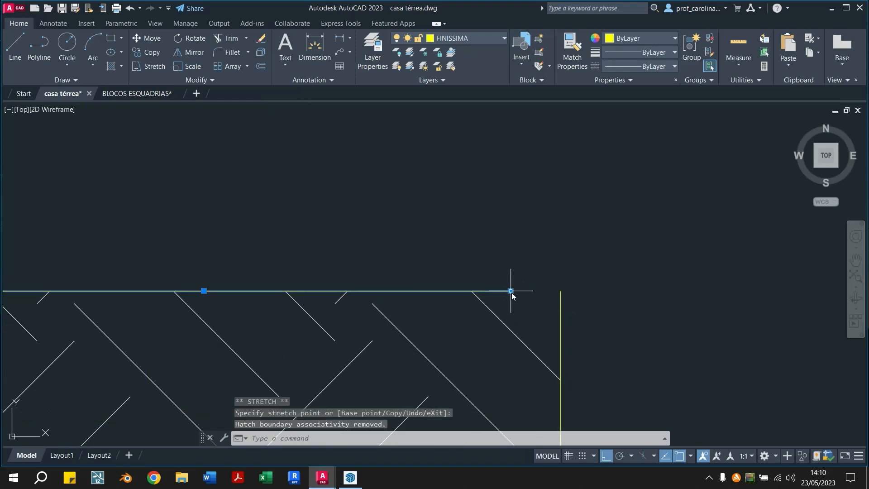
click(510, 291)
click(550, 306)
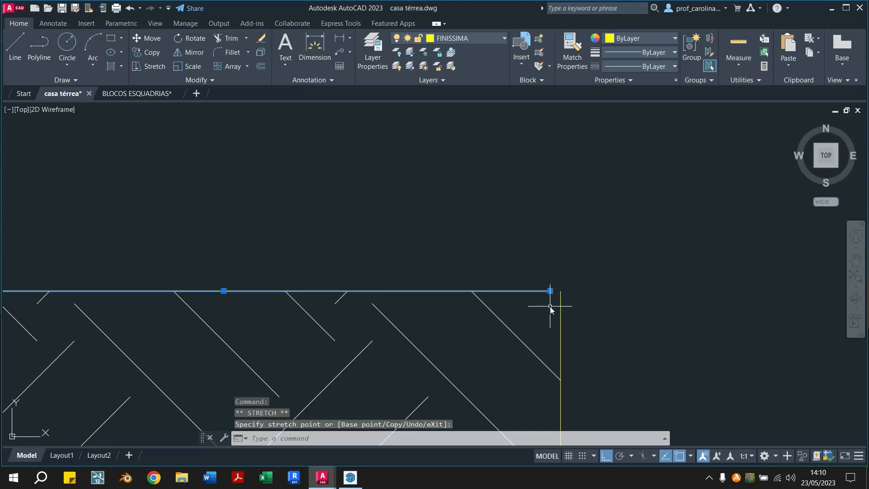
scroll(542, 295, down, 3)
key(Escape)
key(Escape)
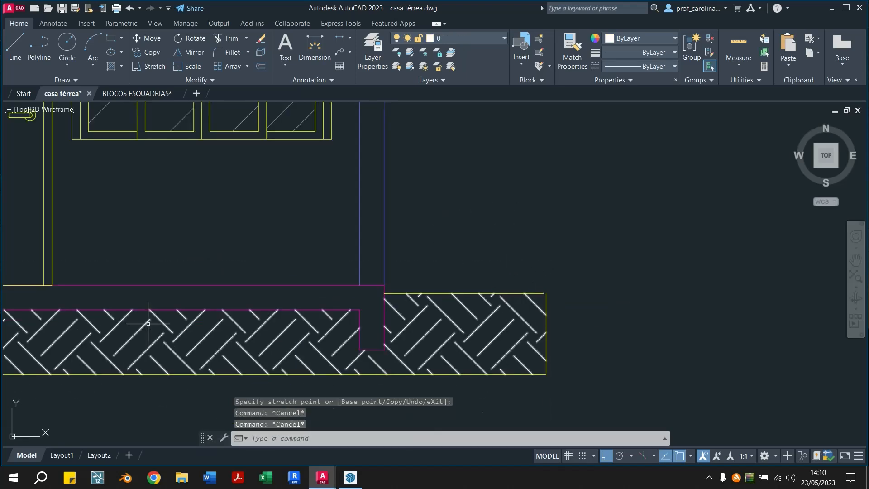
Delete the ground hatch under the second section
click(480, 318)
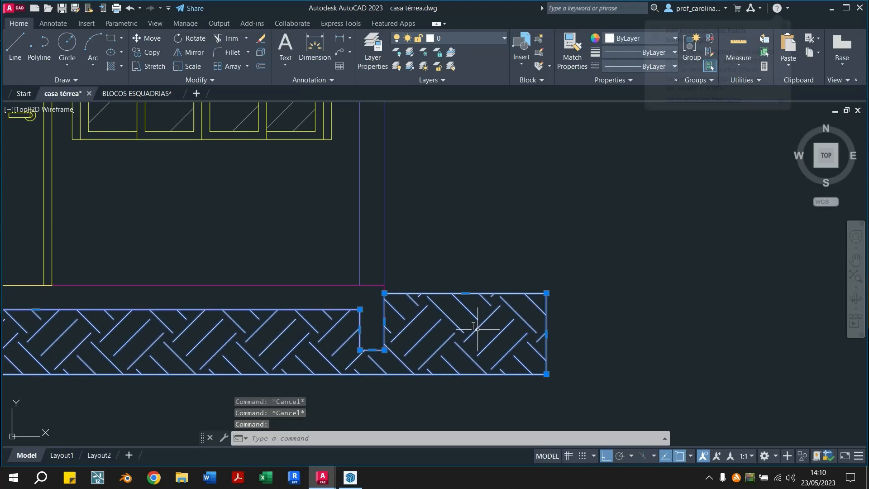
key(Delete)
scroll(480, 320, down, 4)
middle_drag(137, 329, 247, 316)
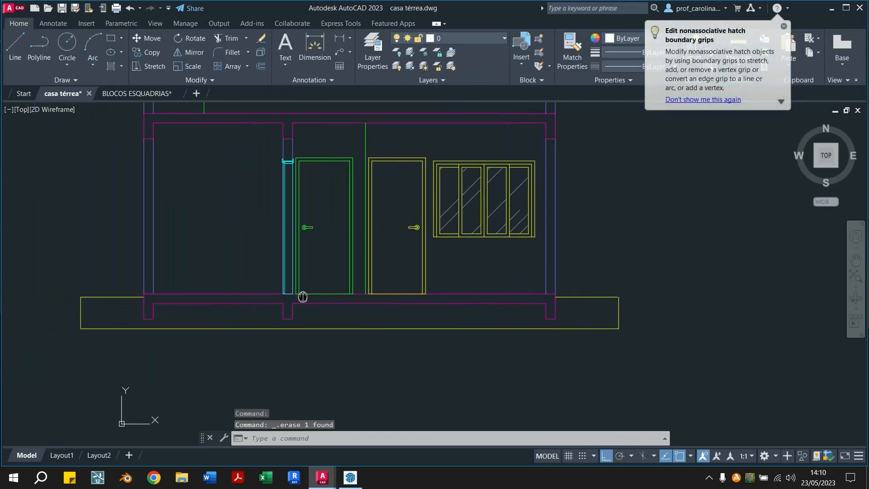
Try to hatch the open ground outline under the second section with the EARTH pattern at angle 45 and scale 0.05
click(111, 66)
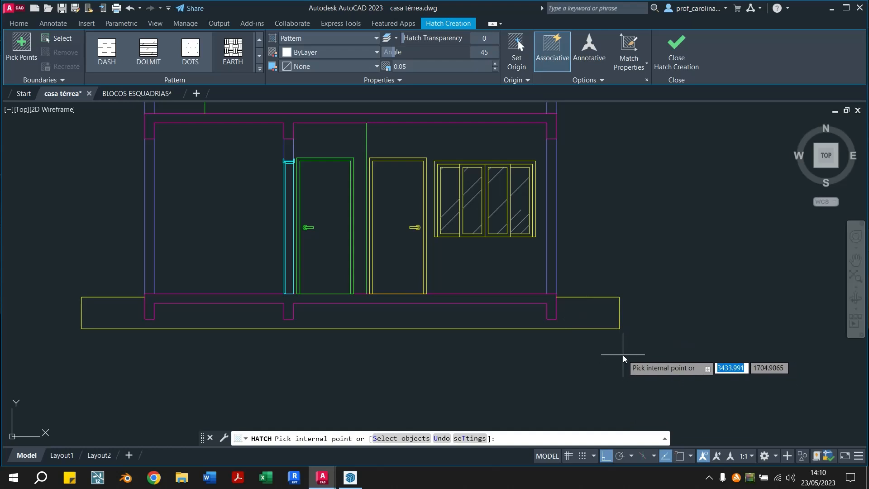
click(590, 314)
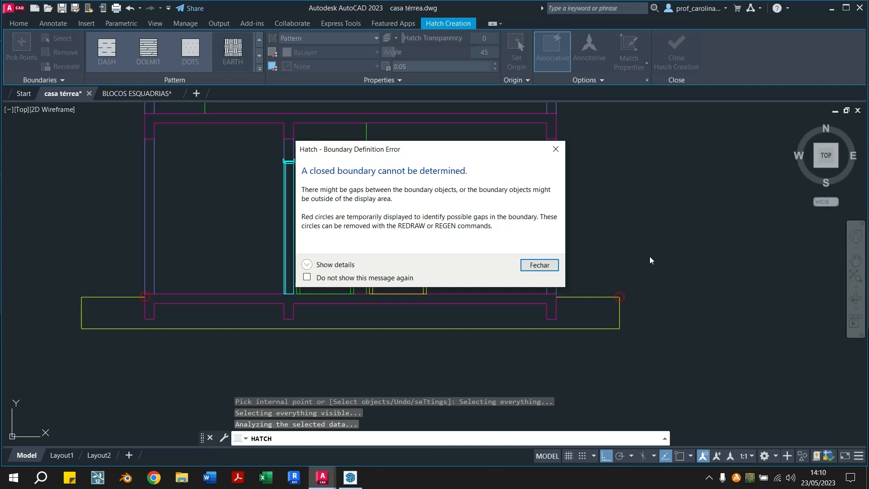
click(556, 150)
key(Escape)
key(Escape)
Close the open upper right corner of the ground outline with a Fillet between its horizontal and vertical lines
scroll(635, 296, up, 2)
scroll(634, 296, up, 3)
text(f)
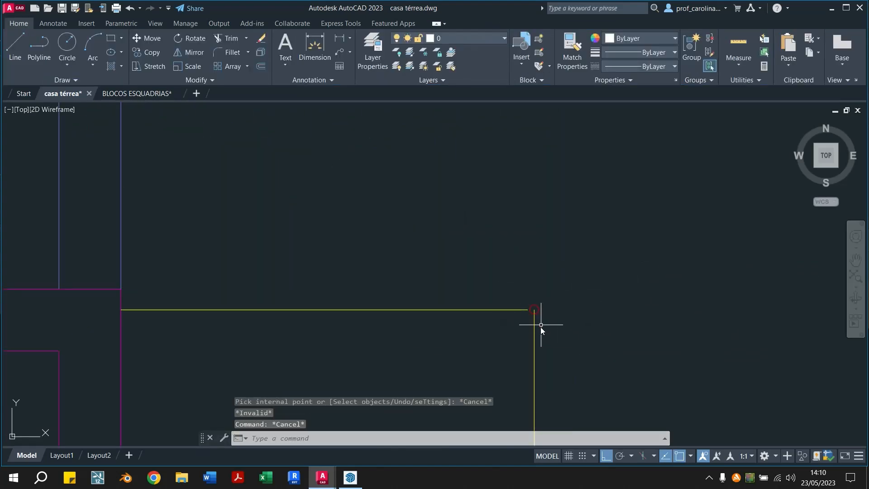
key(Return)
click(534, 333)
key(Escape)
key(Escape)
scroll(563, 321, down, 3)
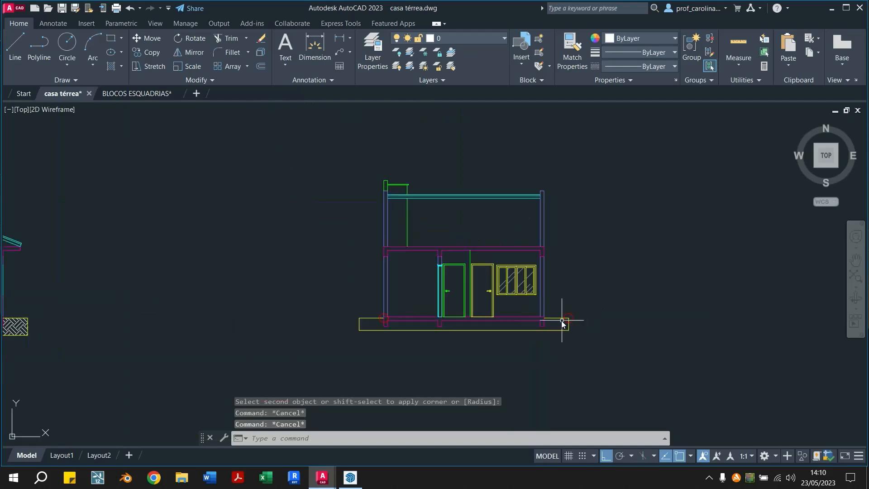
Hatch the closed ground outline under the second section again with the EARTH pattern at angle 45 and scale 0.05
scroll(102, 322, up, 2)
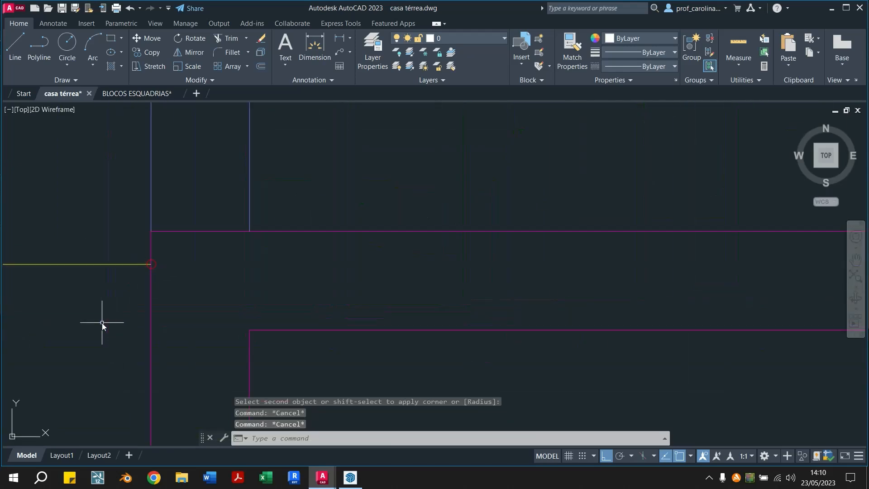
scroll(102, 322, down, 6)
middle_drag(156, 202, 257, 233)
scroll(244, 315, up, 4)
middle_drag(326, 376, 372, 237)
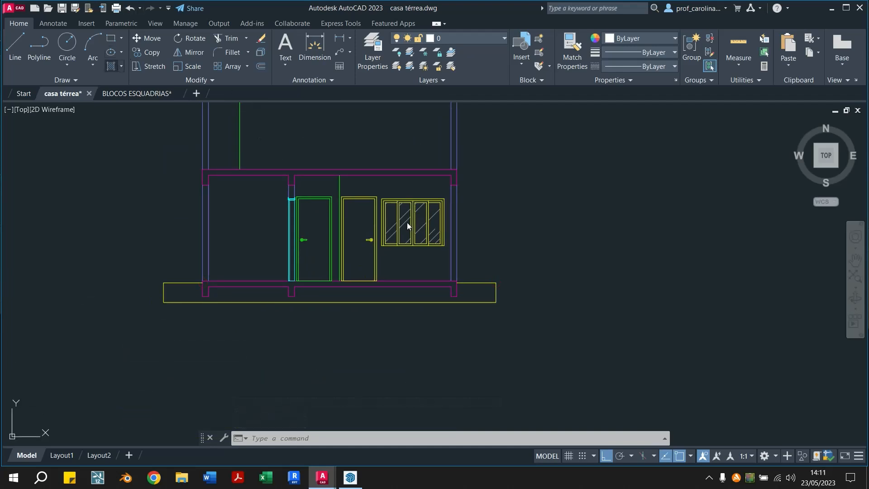
text(h)
key(Return)
click(471, 293)
key(Escape)
key(Escape)
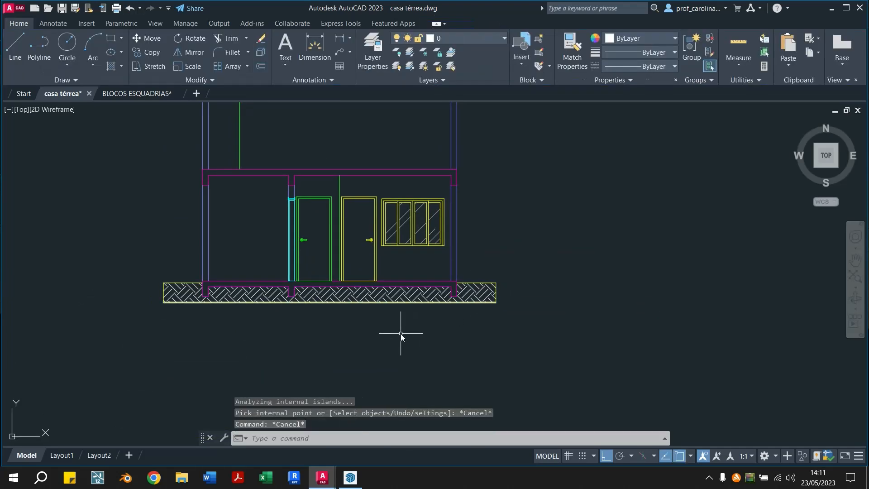
Match the properties of the yellow ground outline to the ground hatches of both sections
click(570, 55)
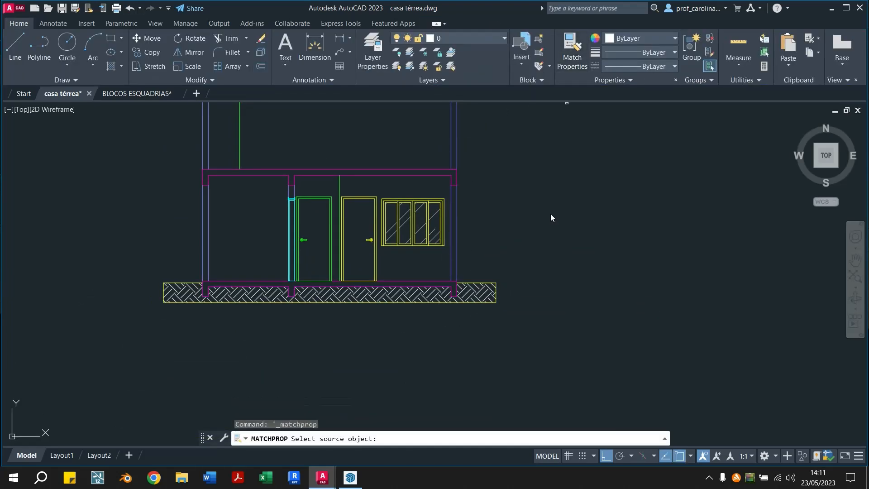
click(496, 296)
click(487, 296)
middle_drag(55, 306, 290, 265)
scroll(288, 265, up, 2)
scroll(287, 265, down, 2)
middle_drag(203, 266, 397, 314)
click(73, 301)
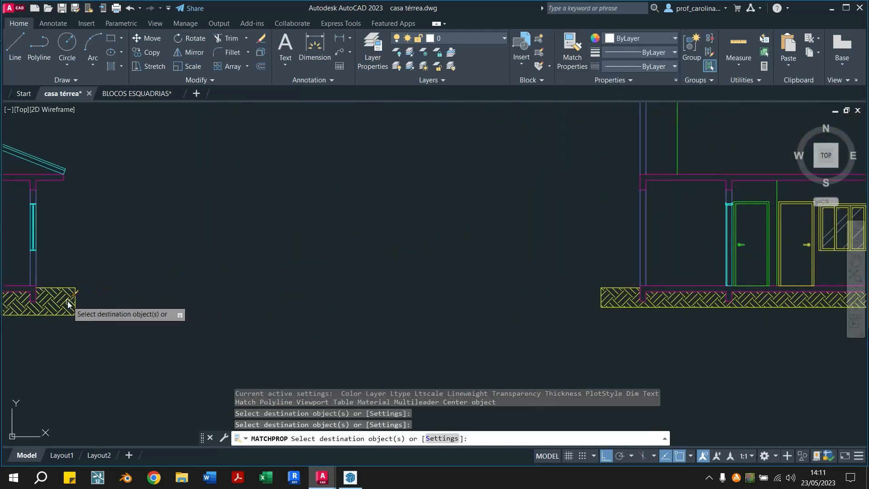
key(Escape)
key(Escape)
Start a new hatch and choose the AR-CONC concrete pattern for it
middle_drag(745, 317, 322, 338)
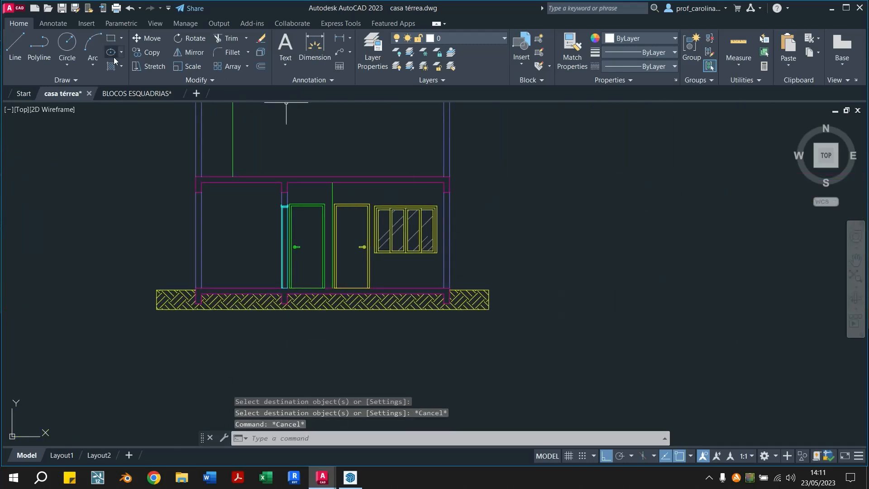
mouse_move(272, 198)
middle_down()
mouse_move(322, 215)
mouse_move(310, 226)
middle_up()
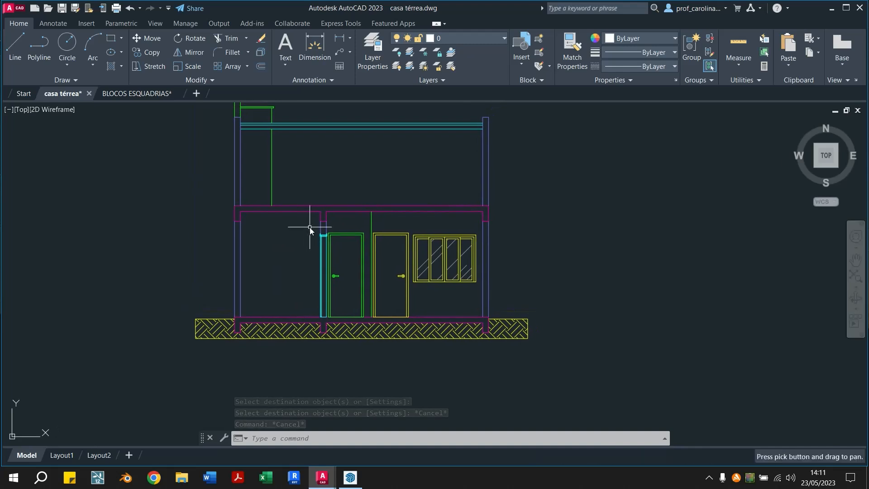
click(111, 66)
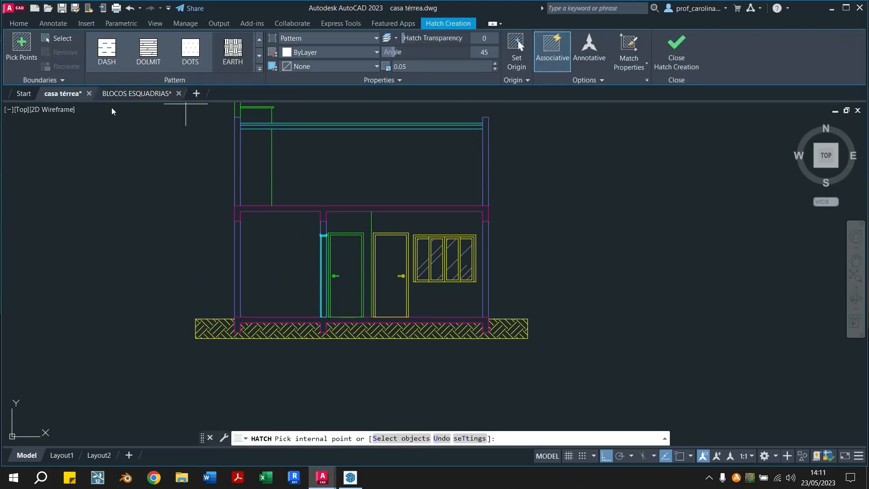
click(260, 56)
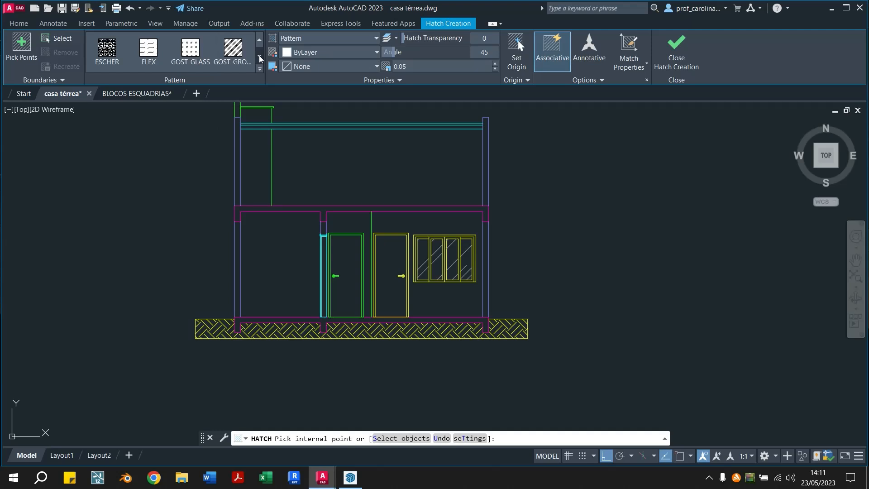
click(260, 40)
click(260, 39)
click(260, 40)
click(261, 40)
click(260, 40)
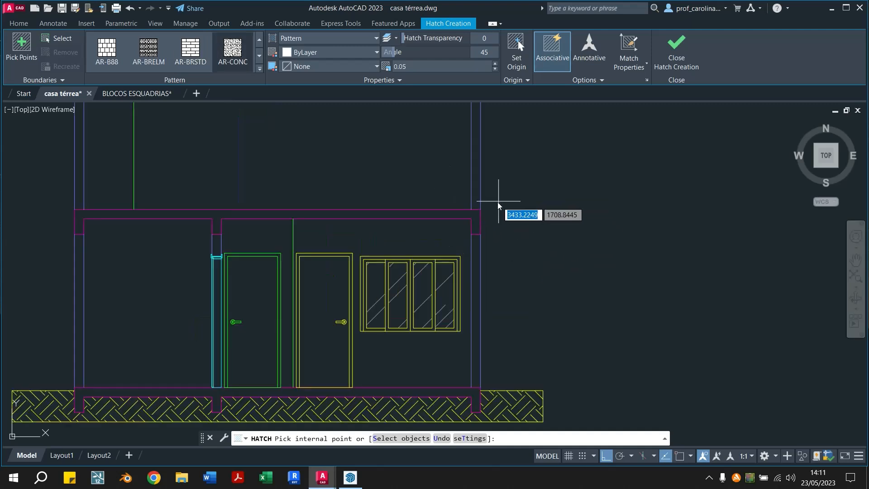
Try filling the second section's upper slab with the AR-CONC hatch at scale 0.05, and delete that hatch
scroll(498, 202, up, 4)
scroll(471, 217, down, 2)
scroll(475, 221, up, 2)
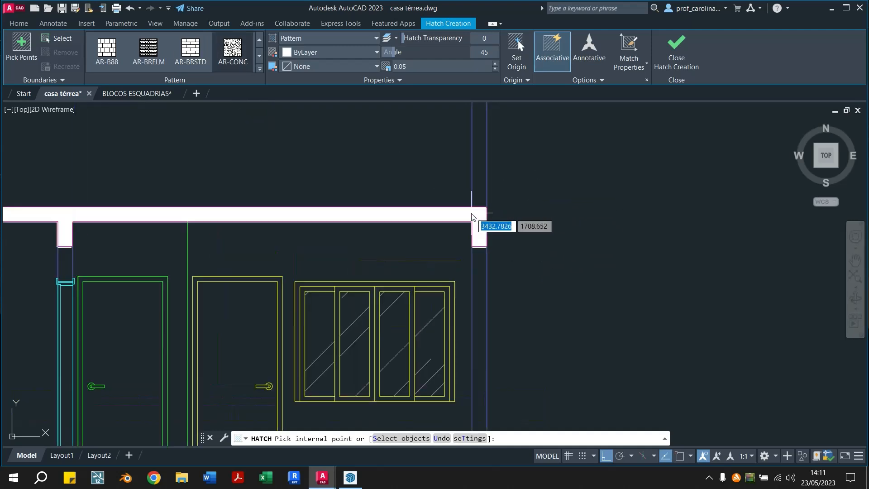
click(475, 222)
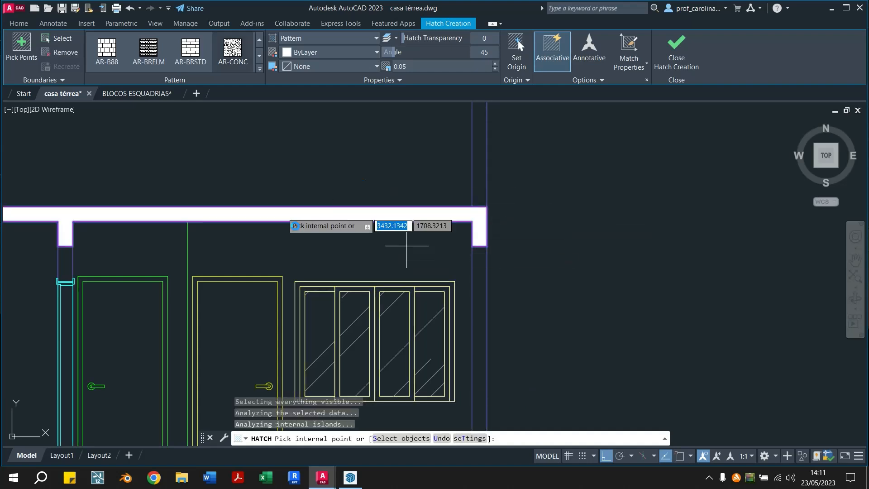
key(ctrl+z)
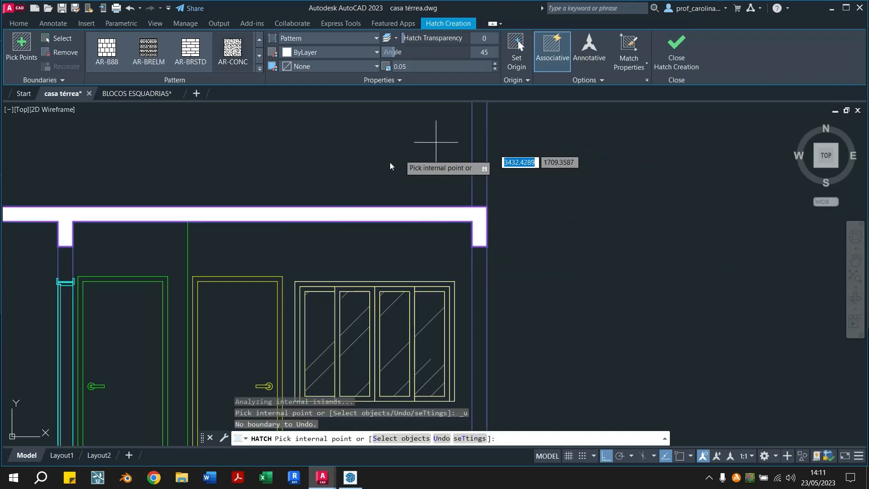
key(Escape)
key(Escape)
click(476, 215)
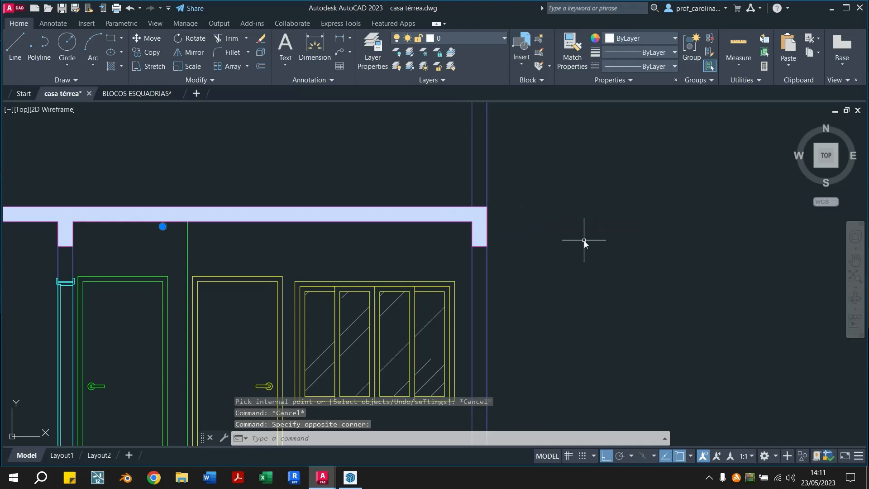
key(Delete)
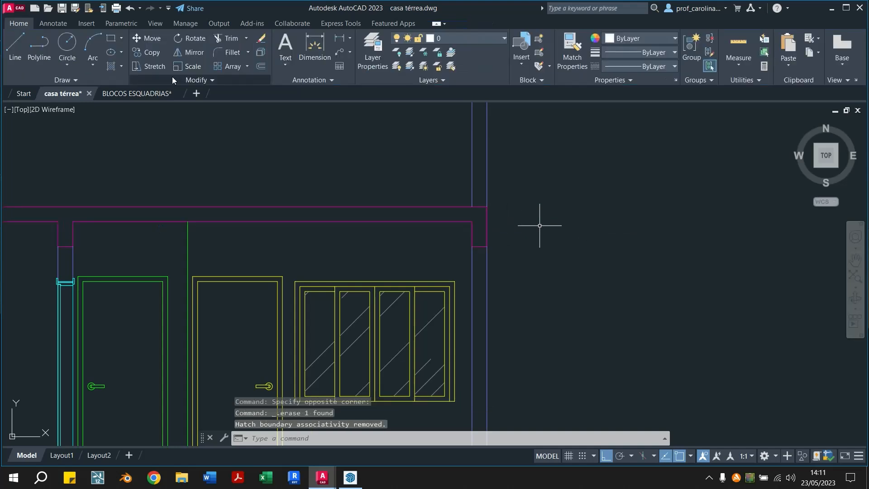
Try the AR-CONC hatch in the second section's upper slab at scale 0.003, and undo the fill
click(114, 67)
click(414, 68)
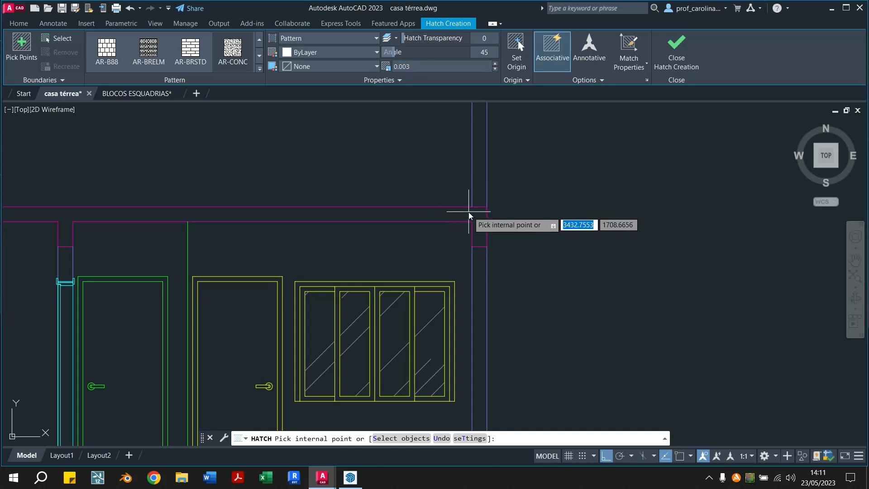
scroll(469, 213, down, 3)
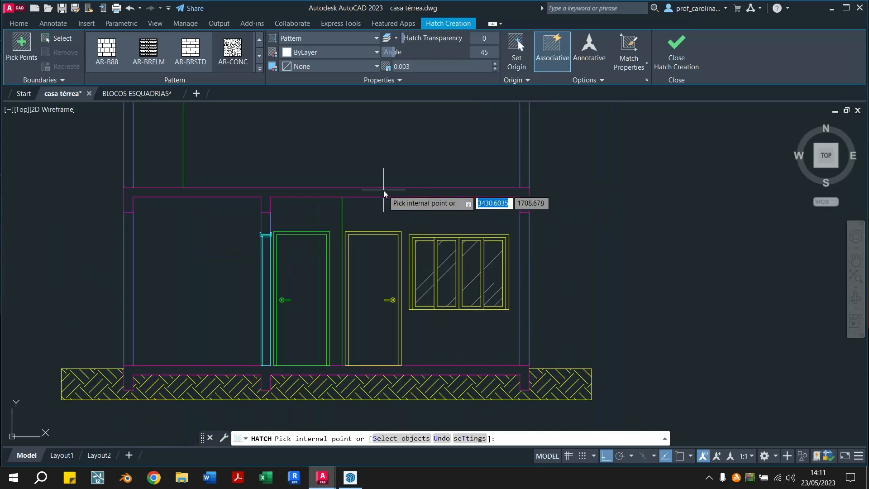
click(384, 190)
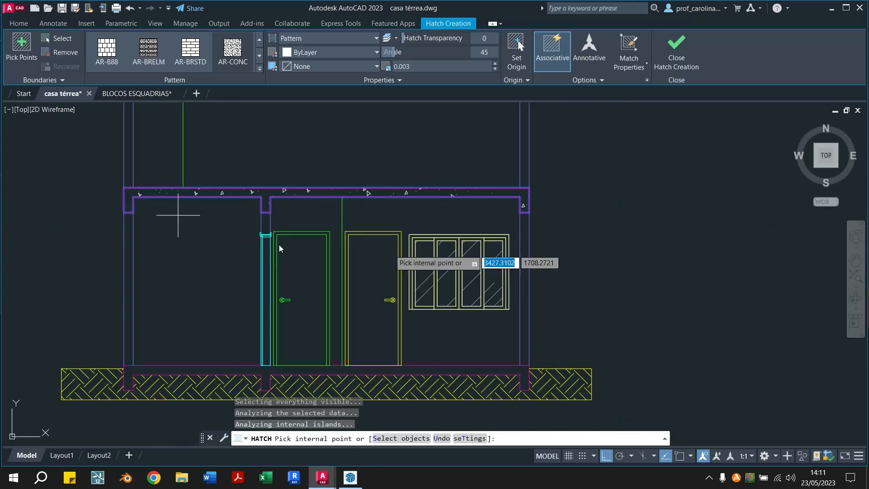
key(ctrl+z)
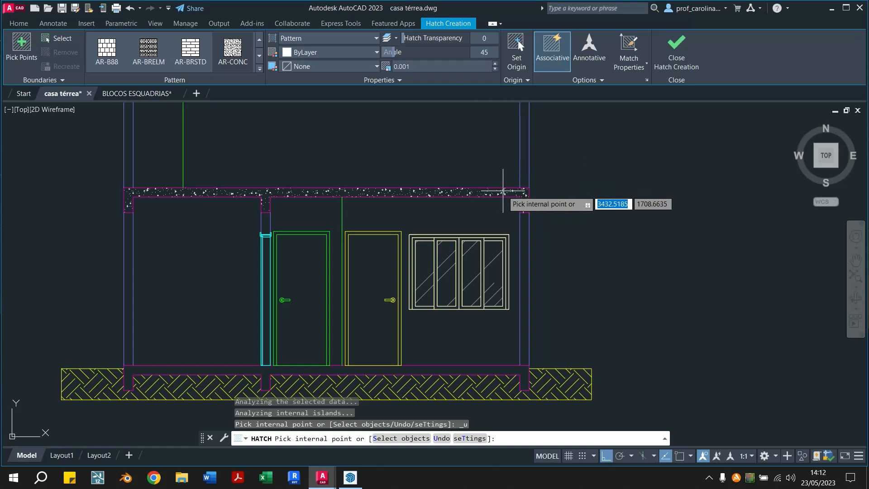
Fill the upper slab and the base slab of the second section with the AR-CONC hatch at angle 45 and scale 0.002
click(429, 65)
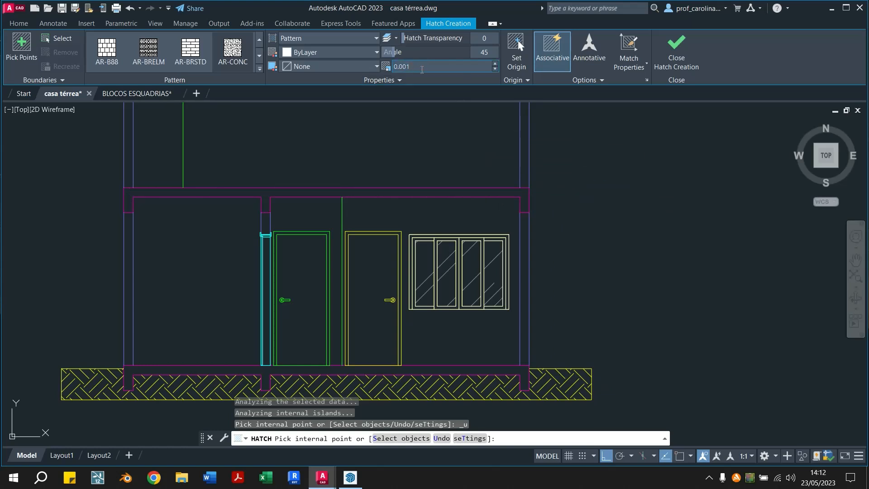
click(523, 194)
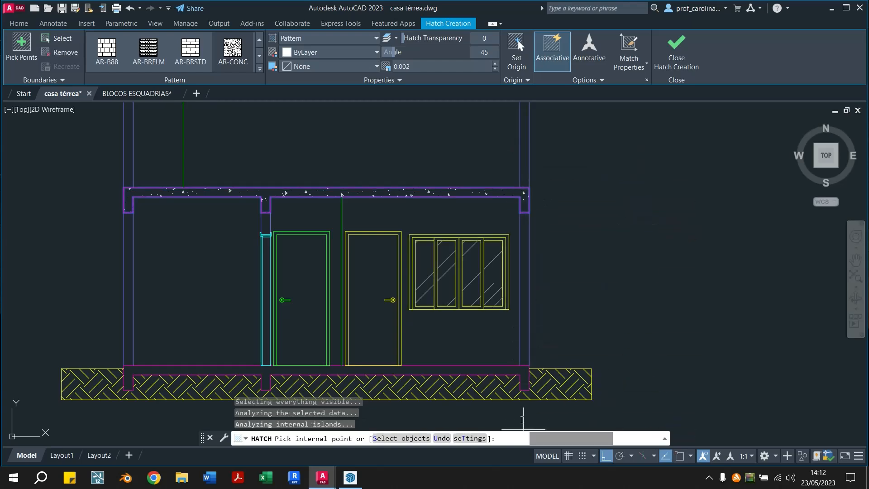
scroll(526, 413, up, 2)
scroll(527, 398, down, 4)
scroll(520, 355, up, 4)
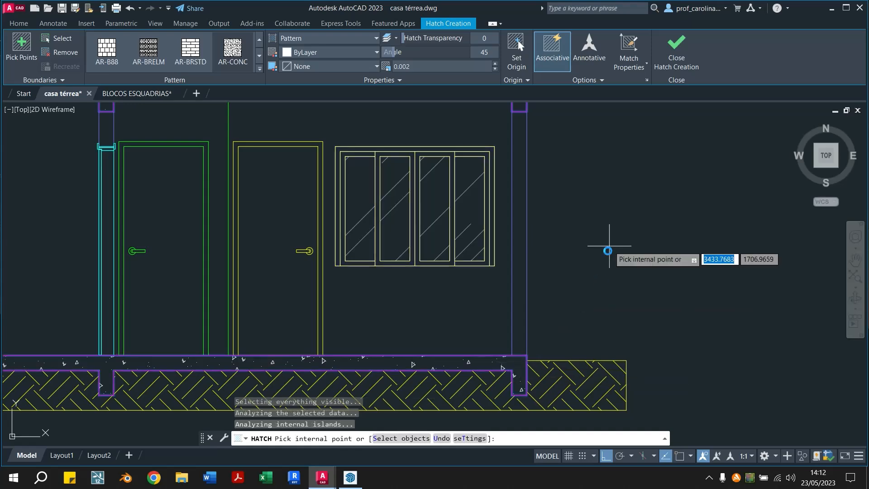
scroll(584, 265, down, 4)
scroll(459, 233, up, 2)
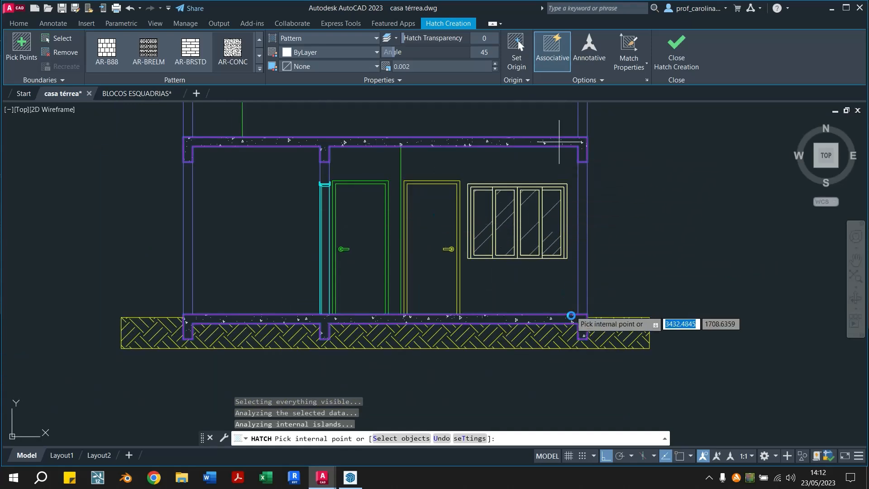
Delete the AR-CONC hatch from the second section's upper and base slabs
key(Escape)
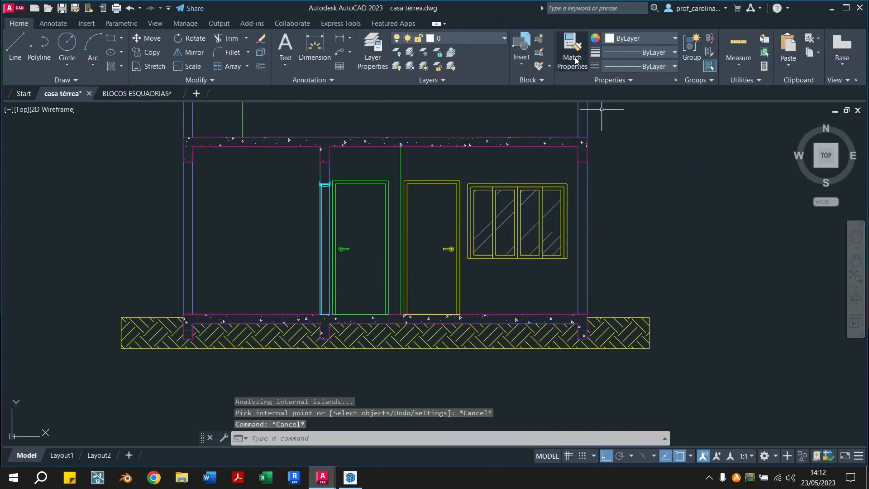
middle_drag(577, 99, 564, 199)
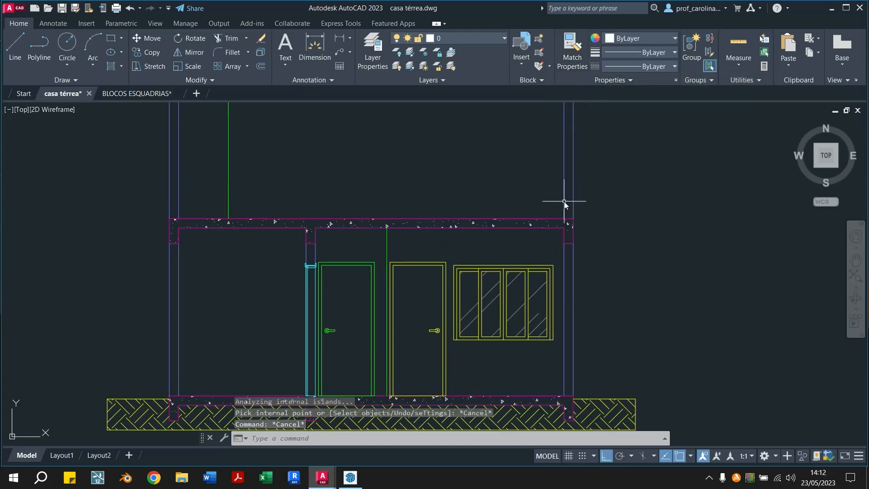
click(568, 227)
key(Delete)
scroll(602, 183, down, 4)
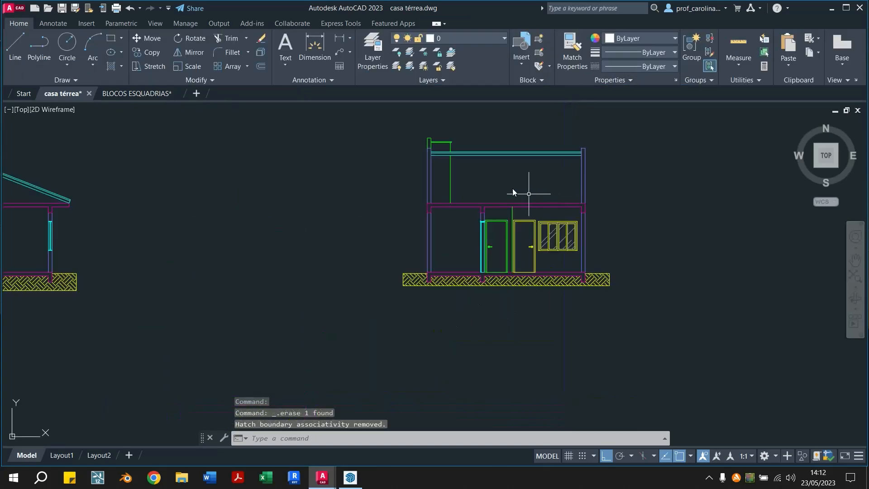
Fill the upper and base slabs of both sections with one AR-CONC hatch at angle 45 and scale 0.002
click(112, 67)
scroll(604, 223, up, 5)
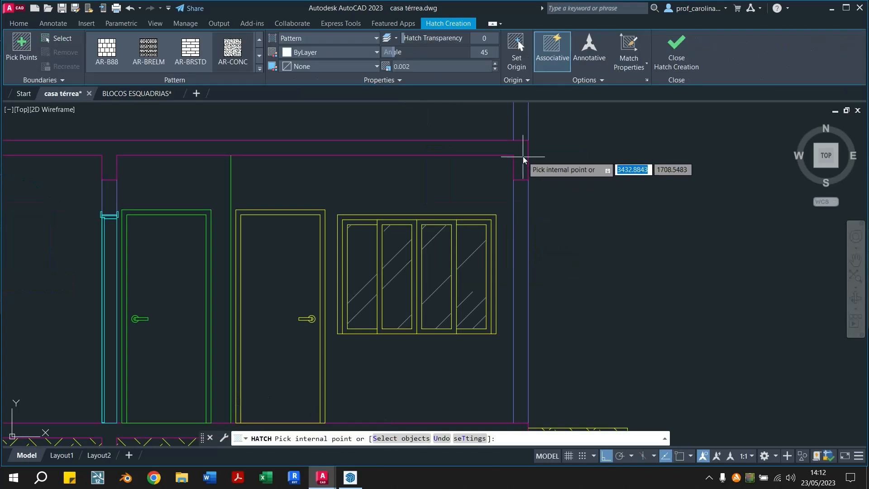
scroll(543, 255, down, 3)
click(518, 286)
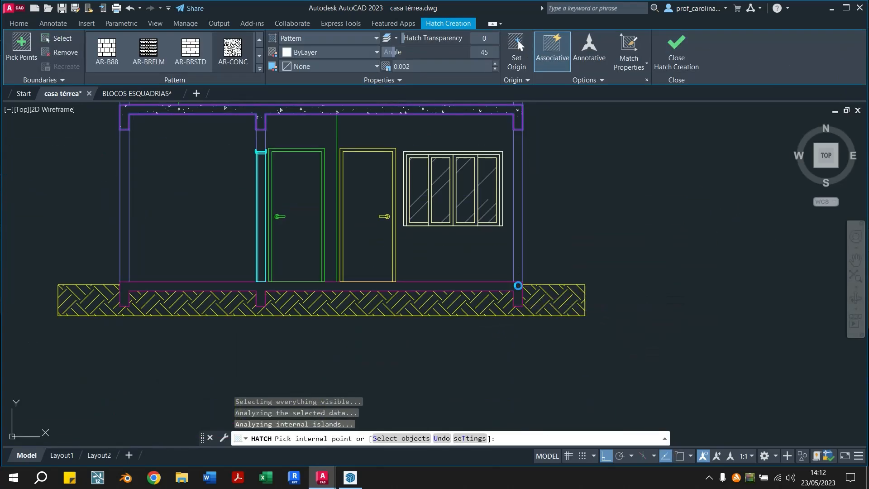
scroll(492, 288, down, 6)
middle_drag(209, 264, 492, 271)
scroll(386, 233, up, 5)
click(378, 225)
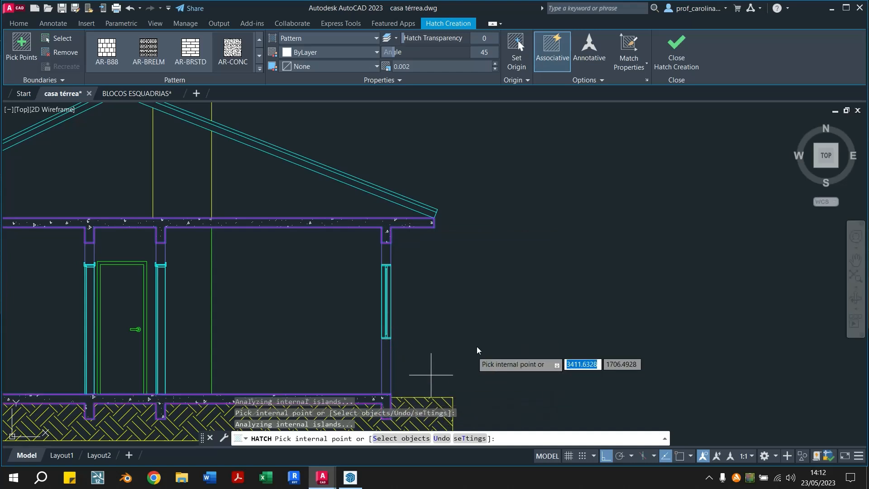
scroll(557, 337, down, 3)
key(Escape)
Try moving the whole second section horizontally away from the first section, and undo the move
mouse_move(558, 339)
middle_down()
mouse_move(292, 260)
mouse_move(334, 266)
middle_up()
key(Escape)
click(637, 199)
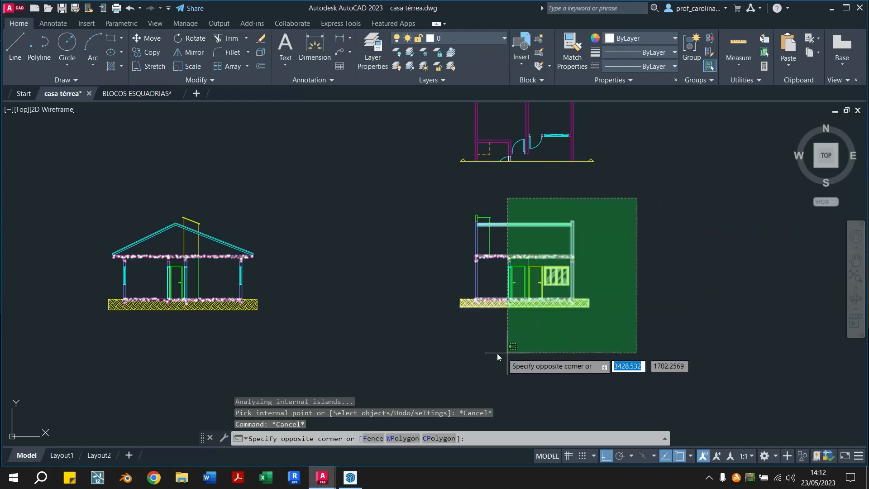
click(456, 352)
click(673, 202)
click(443, 371)
key(Return)
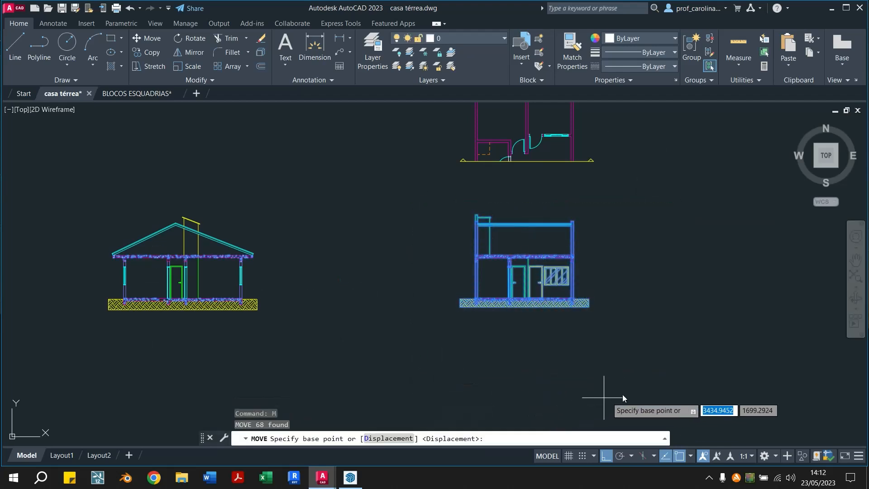
click(504, 368)
click(689, 376)
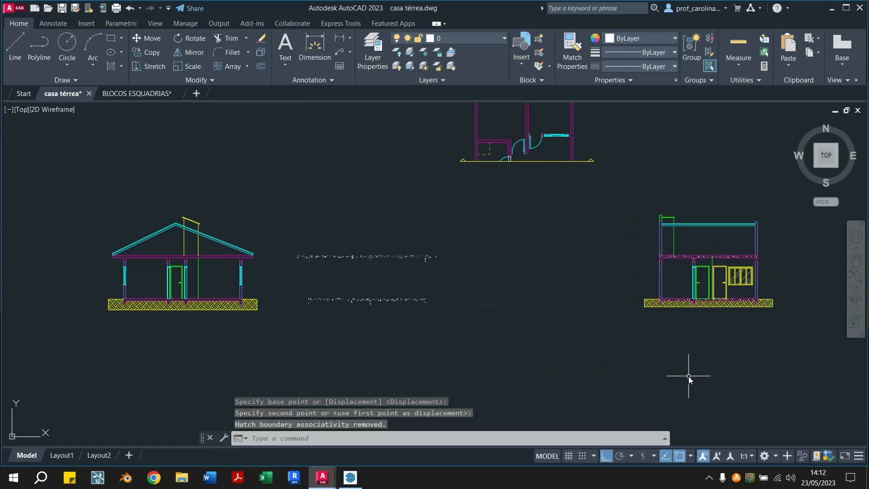
key(ctrl+z)
Try moving the whole second section horizontally toward the first section, and undo the move
click(620, 181)
click(384, 321)
key(Return)
click(536, 346)
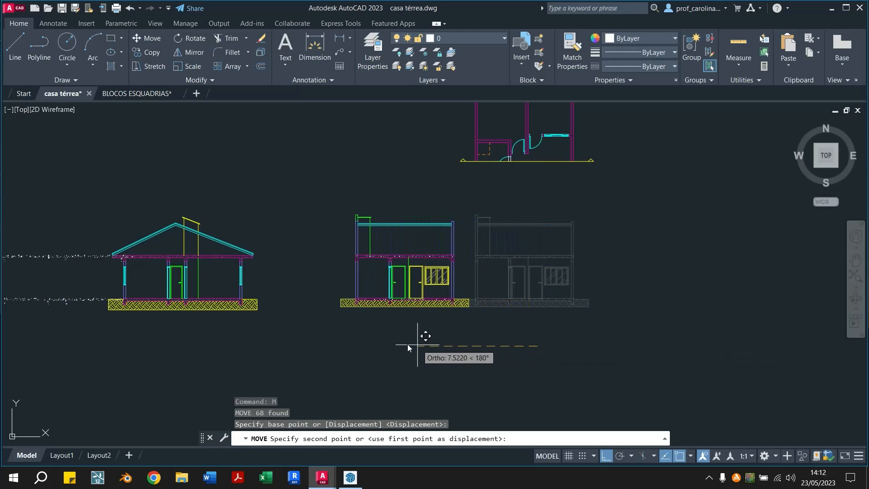
click(401, 344)
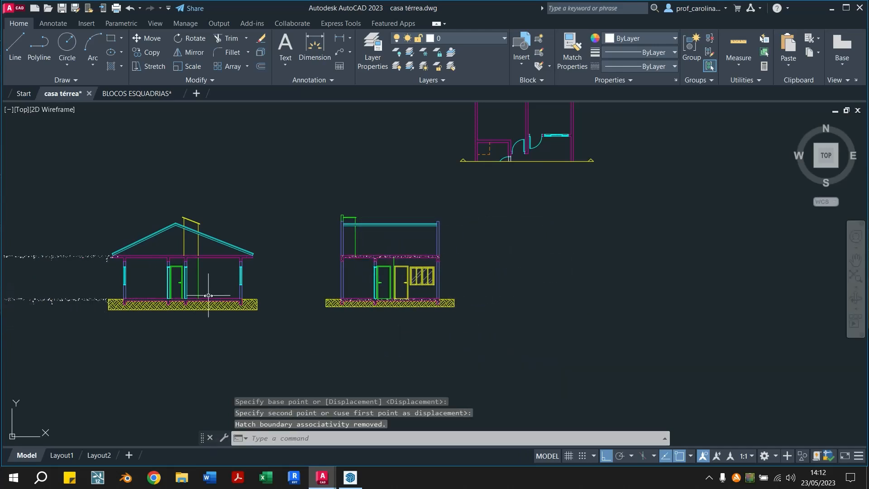
key(ctrl+z)
Delete the shared AR-CONC hatch from the slabs of both sections
scroll(237, 249, up, 3)
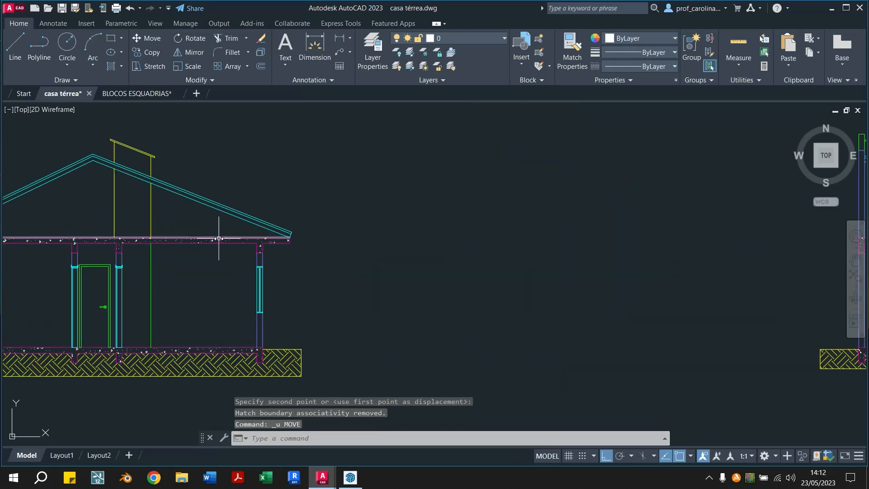
click(219, 240)
key(Delete)
scroll(219, 240, down, 2)
Fill the second section's upper slab and base slab with two separate AR-CONC hatches at angle 45 and scale 0.002
middle_drag(481, 297, 209, 295)
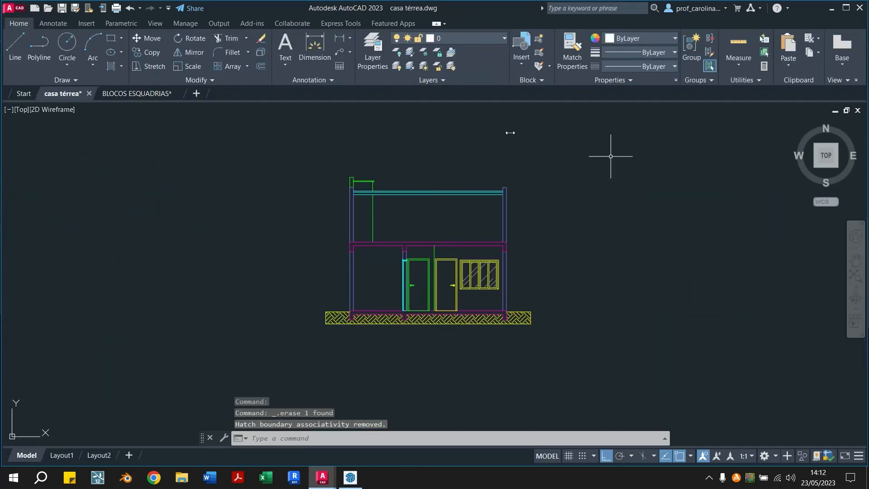
click(108, 66)
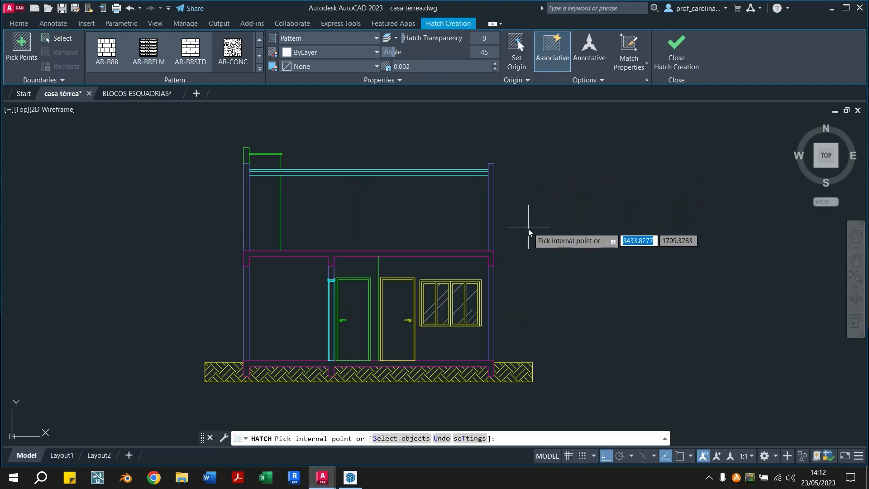
scroll(496, 251, up, 3)
scroll(493, 263, up, 2)
scroll(494, 277, down, 4)
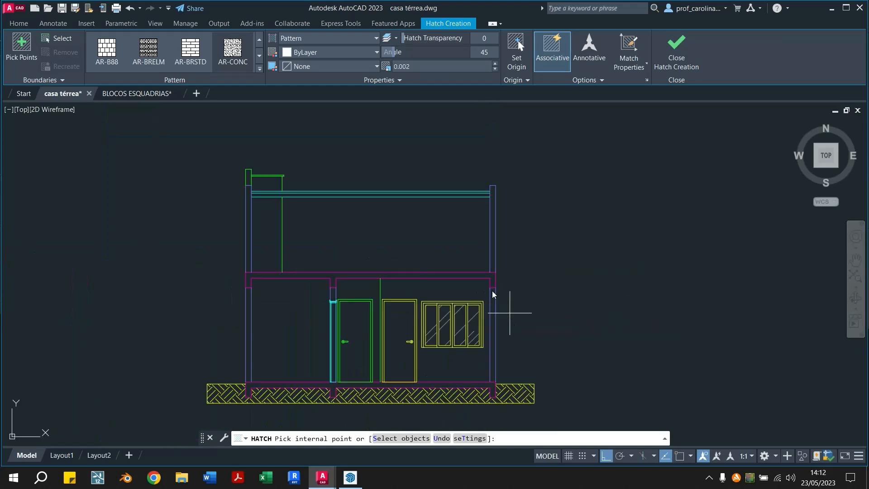
scroll(489, 272, up, 2)
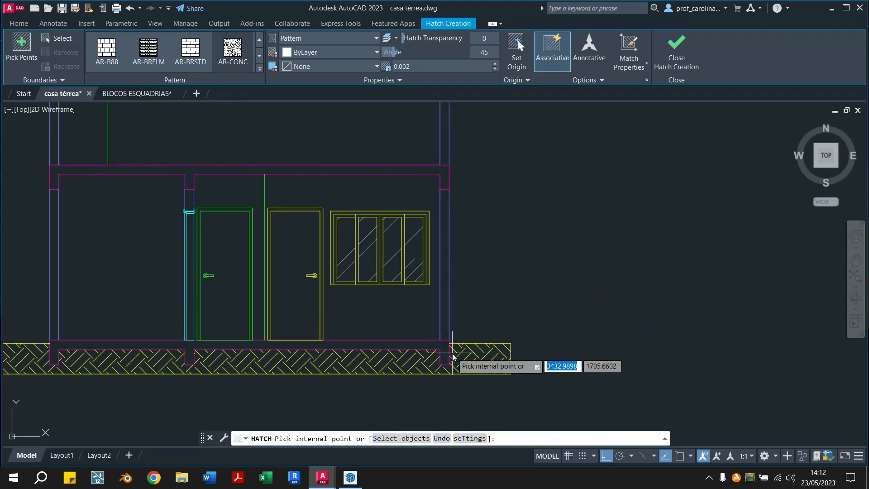
click(445, 174)
key(Escape)
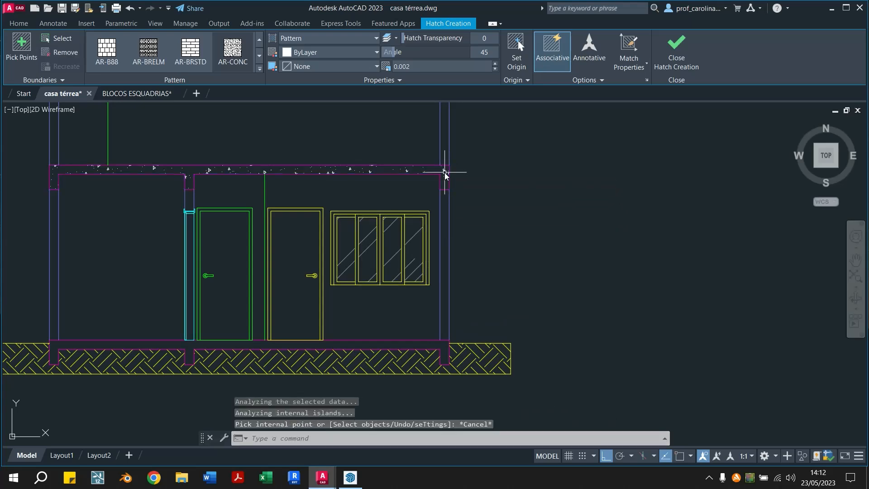
click(111, 66)
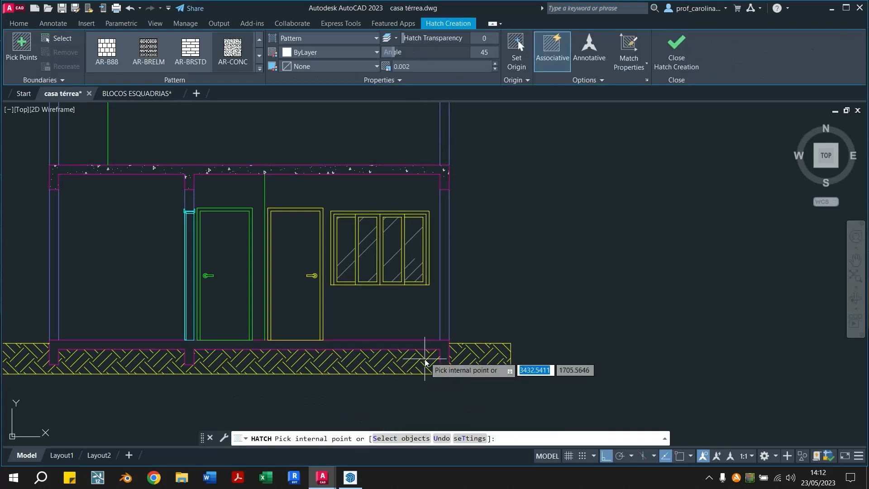
click(440, 346)
key(Escape)
Try moving the second section's upper slab, with its hatch and everything above it, vertically upward, and undo the move
scroll(393, 202, down, 3)
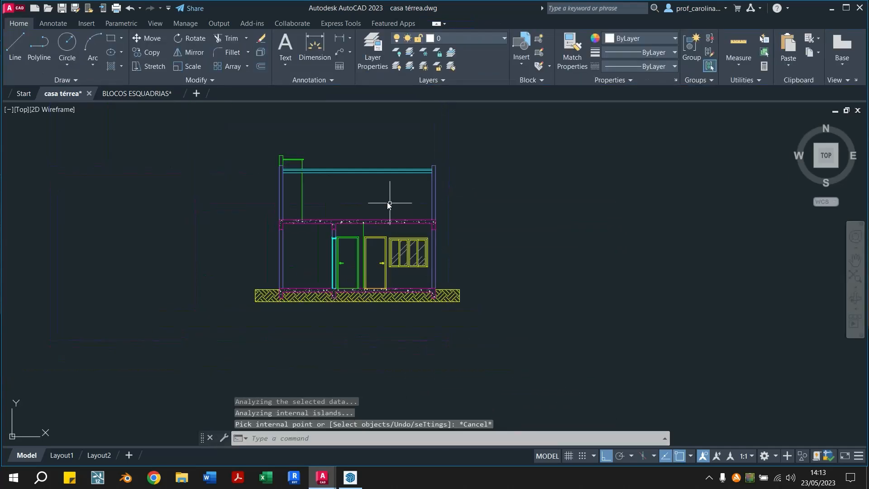
scroll(364, 253, up, 2)
click(172, 140)
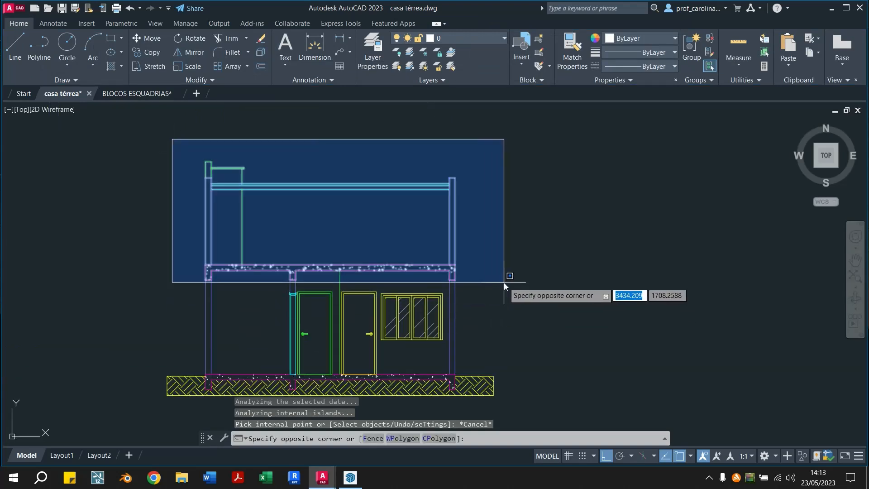
click(503, 282)
text(m)
key(Return)
click(547, 299)
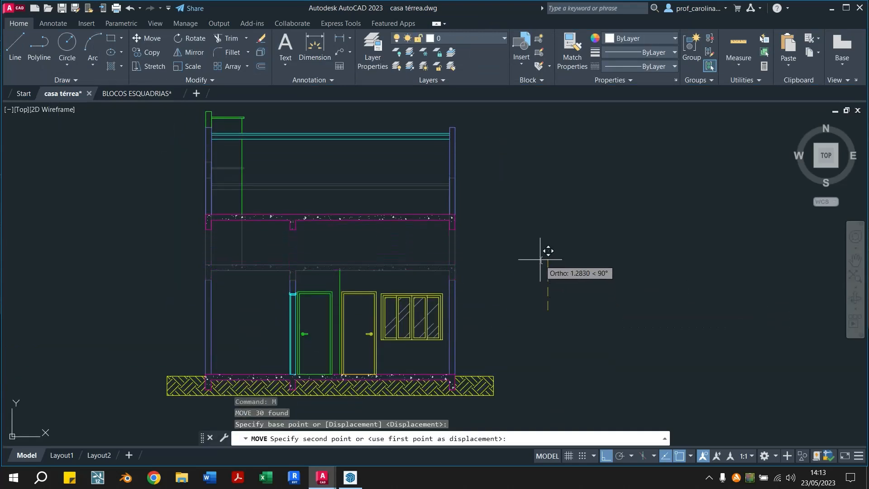
click(549, 248)
key(ctrl+z)
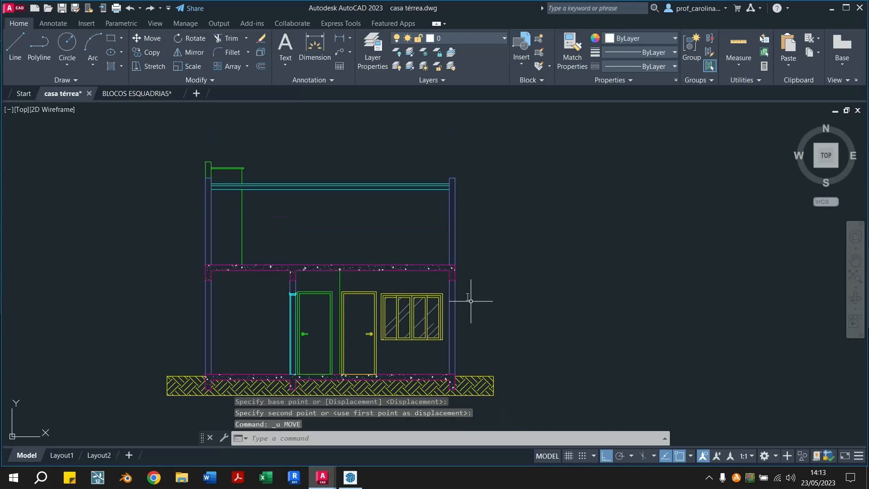
Delete the separate AR-CONC hatches from the second section's upper slab and base slab
click(430, 268)
key(Delete)
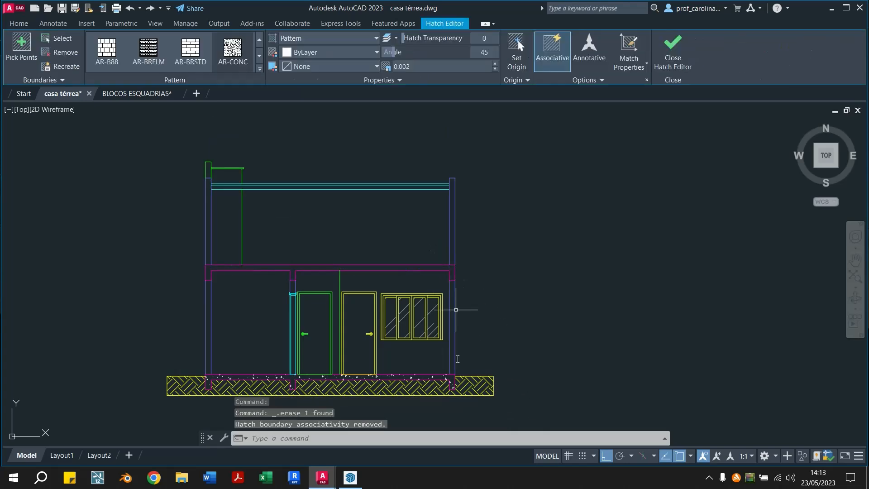
scroll(435, 369, up, 2)
click(427, 371)
key(Escape)
Fill the second section's upper slab and base slab together with an AR-CONC hatch at angle 45 and scale 0.002
text(h)
key(Return)
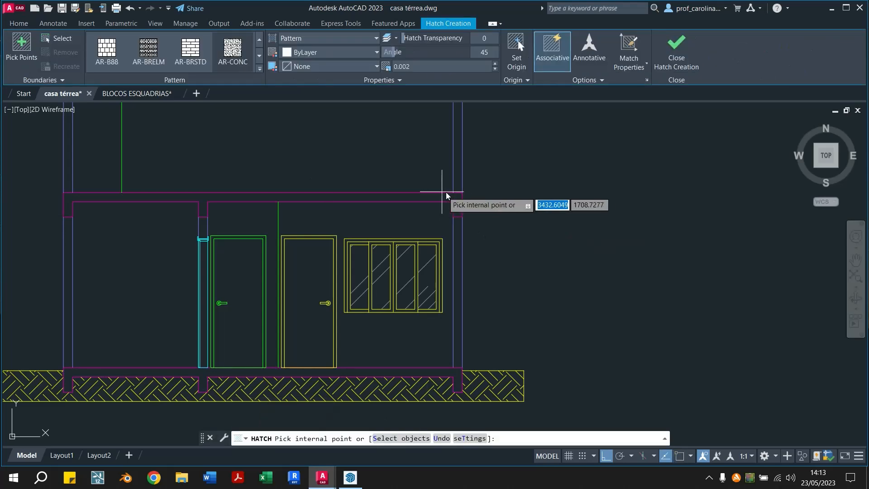
click(449, 197)
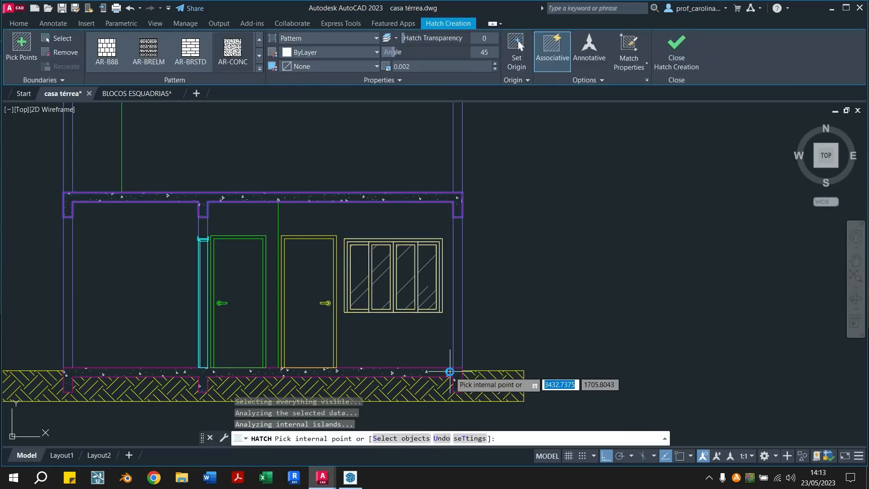
key(Escape)
Try raising the second section's upper slab and everything above it, and undo the move
scroll(483, 315, down, 2)
click(188, 122)
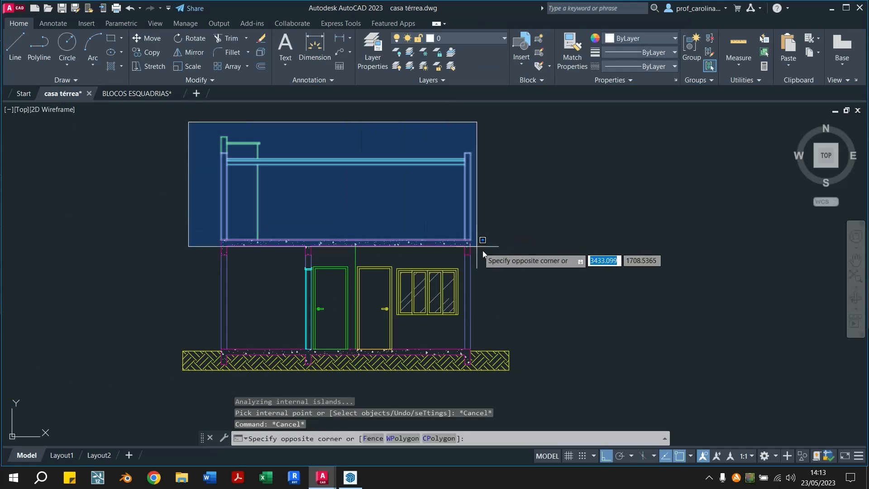
click(487, 260)
text(m)
key(Return)
click(545, 300)
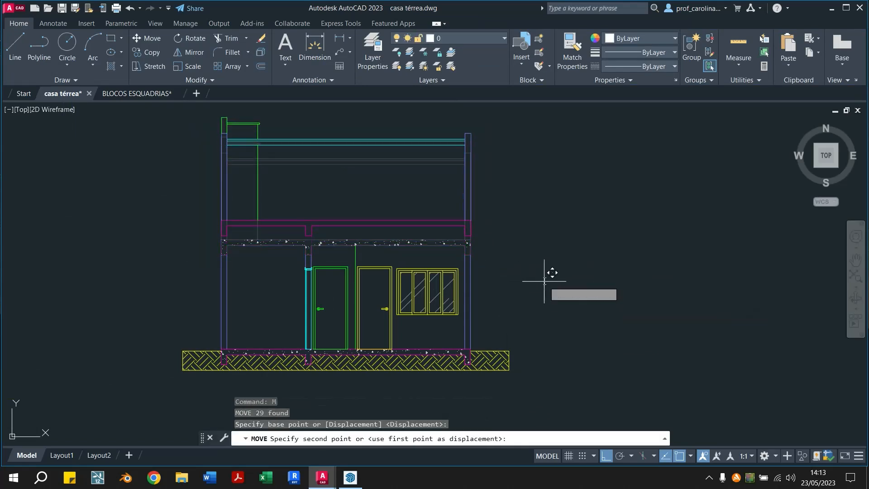
click(543, 275)
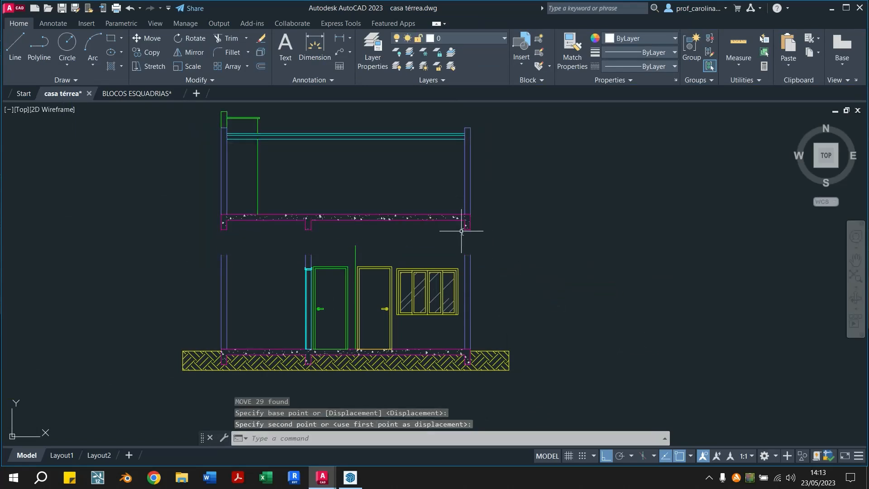
key(ctrl+z)
Select the concrete hatch in the second section's upper slab to check its extent, and clear the selection
scroll(413, 240, up, 3)
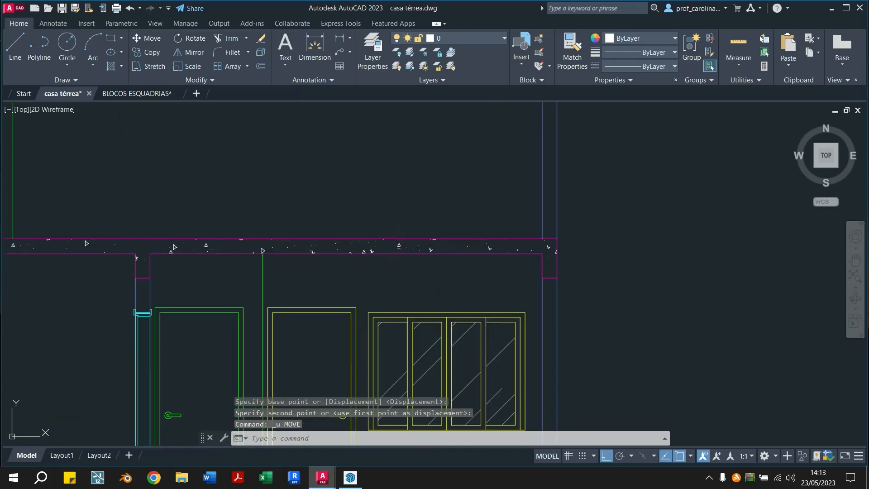
click(397, 243)
scroll(428, 237, down, 3)
key(Escape)
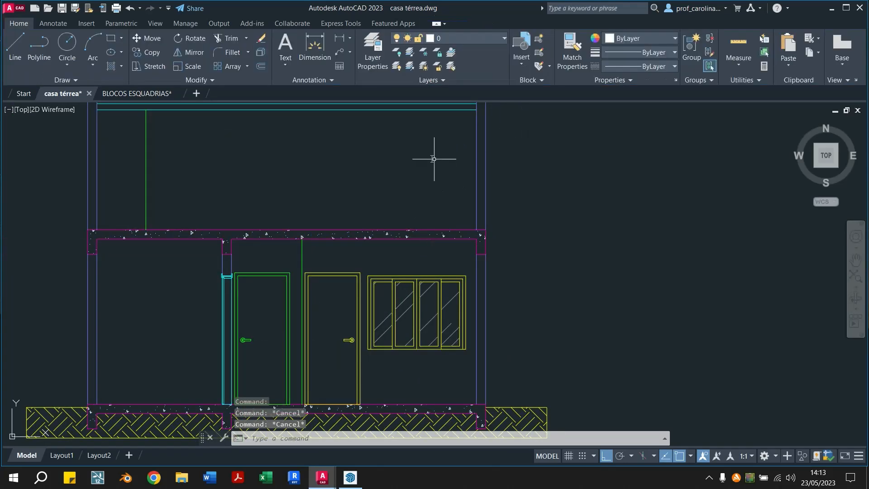
Try once more to move the second section's roof, upper walls and upper slab slightly upward, and undo the move
scroll(337, 210, down, 2)
click(148, 121)
click(480, 270)
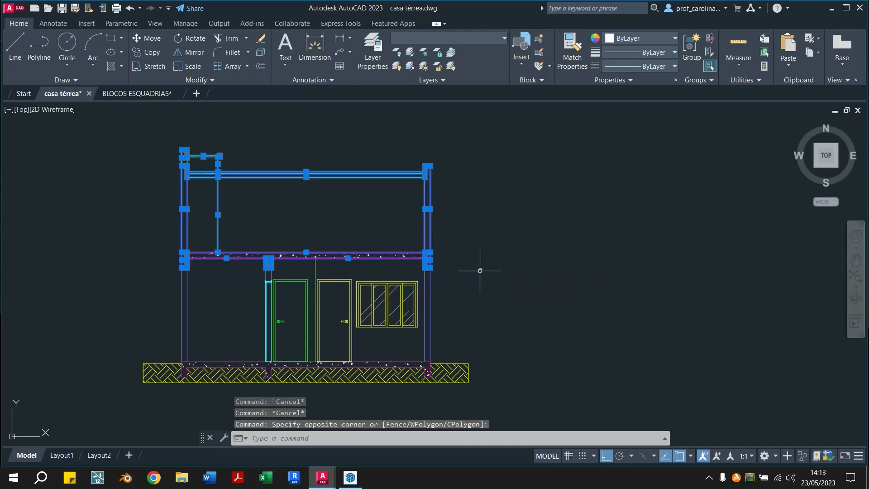
text(m)
key(Return)
click(487, 291)
click(490, 270)
key(Escape)
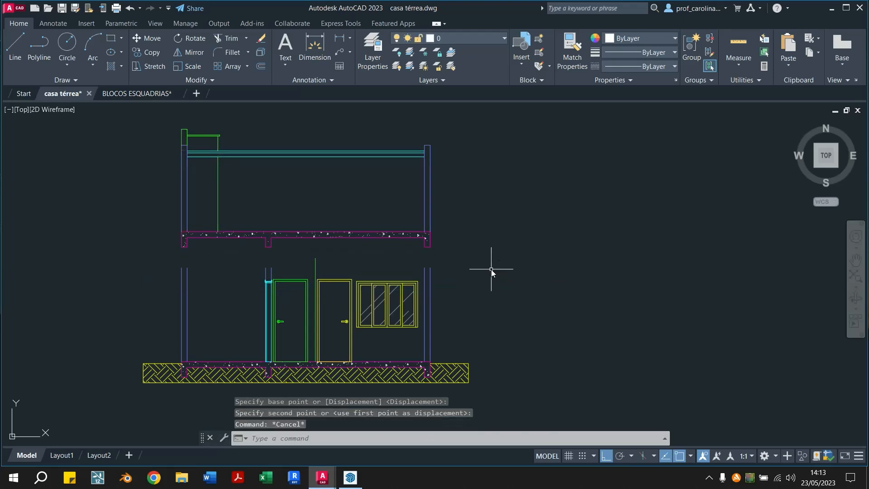
key(ctrl+z)
scroll(490, 270, down, 3)
scroll(490, 270, up, 2)
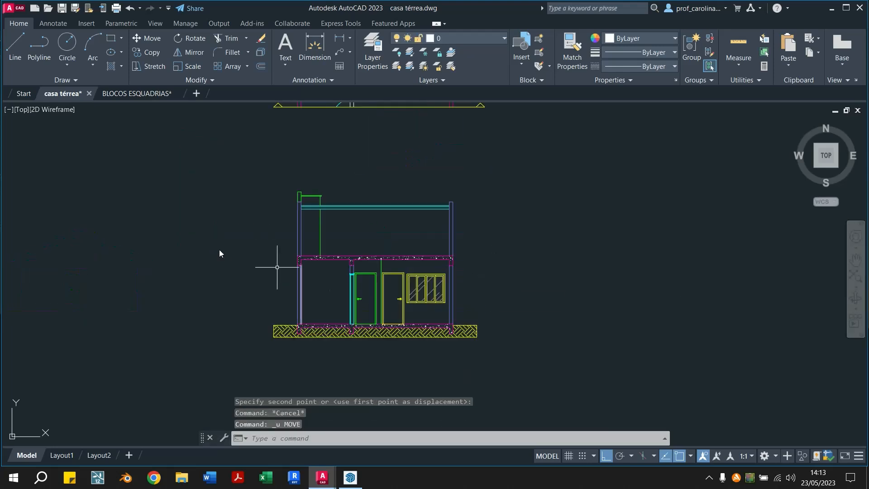
middle_drag(142, 371, 392, 352)
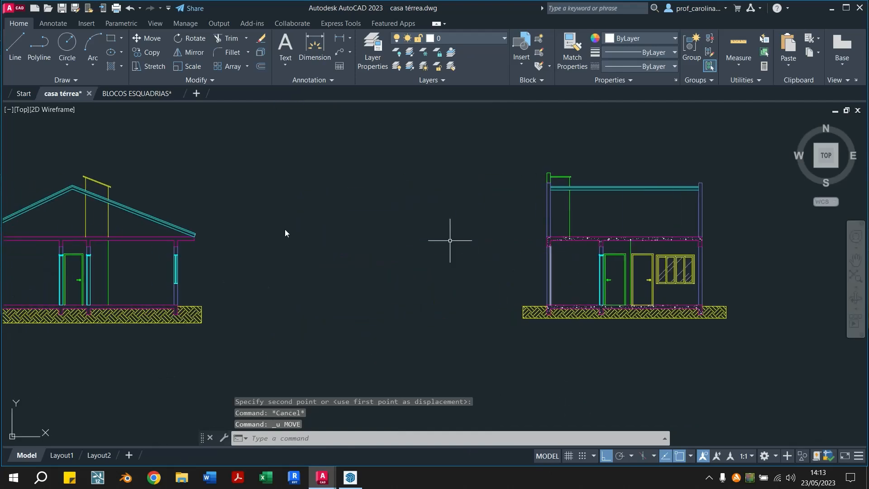
middle_drag(738, 256, 426, 272)
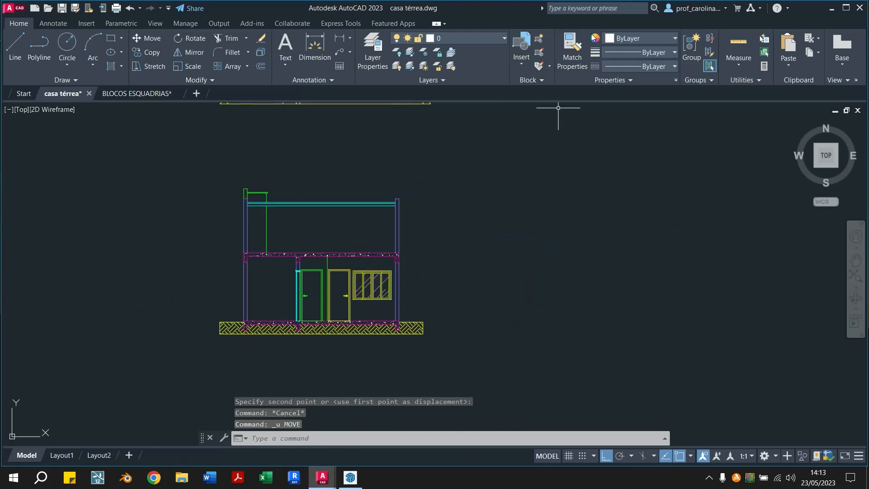
Match the second section's concrete slab hatch to the properties of the yellow door
click(572, 47)
scroll(347, 381, up, 3)
scroll(363, 353, up, 2)
mouse_move(393, 289)
middle_down()
mouse_move(477, 284)
mouse_move(523, 294)
middle_up()
scroll(506, 370, up, 1)
scroll(496, 383, up, 1)
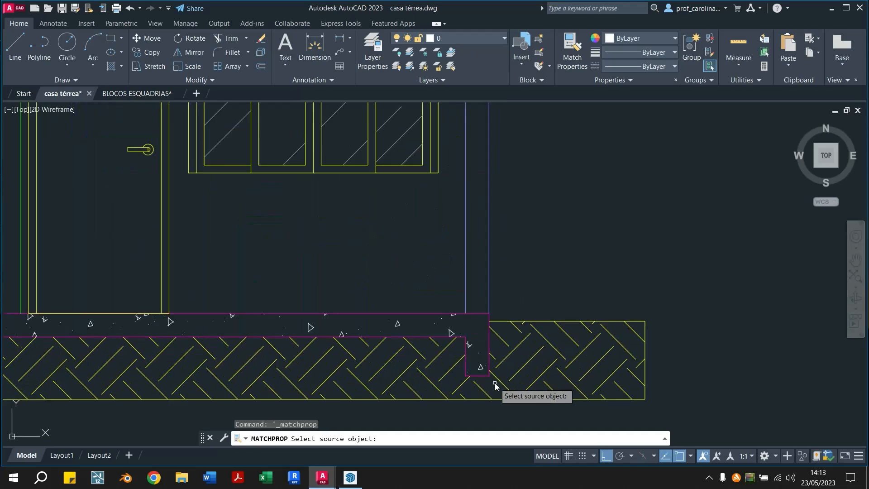
scroll(484, 292, down, 2)
middle_drag(361, 223, 331, 280)
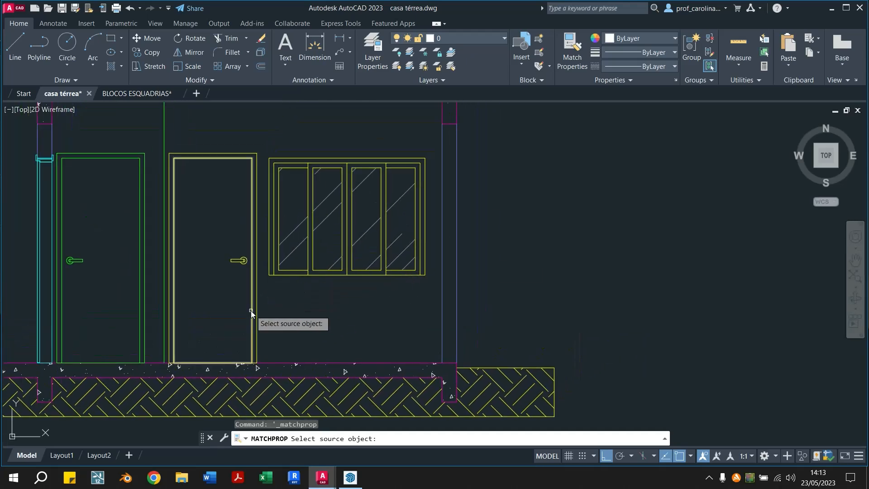
click(251, 310)
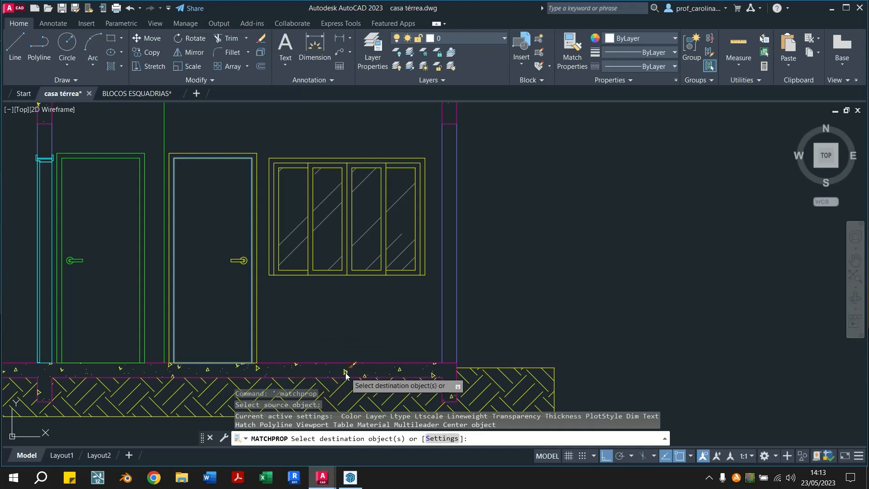
scroll(347, 372, down, 2)
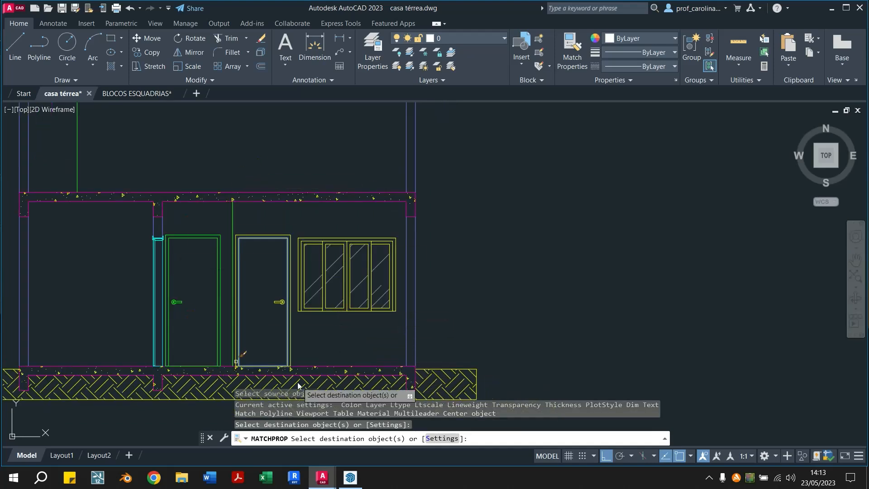
middle_drag(352, 325, 406, 291)
scroll(395, 346, up, 2)
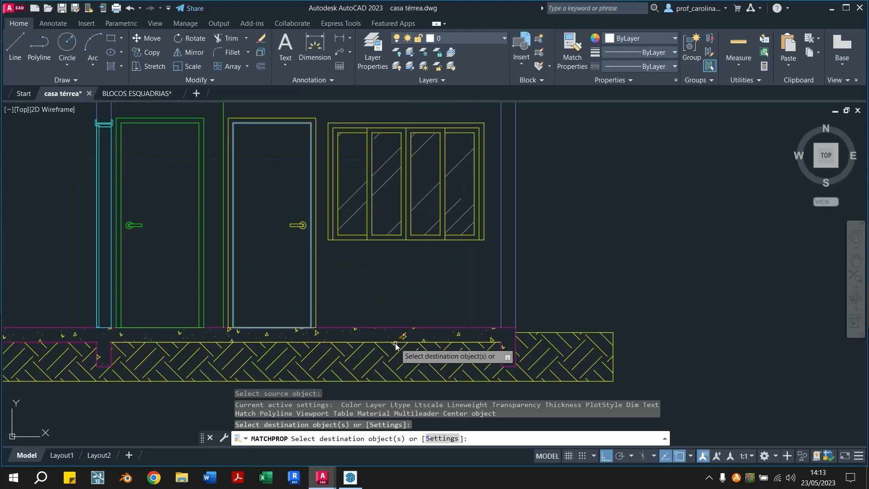
key(Escape)
key(Escape)
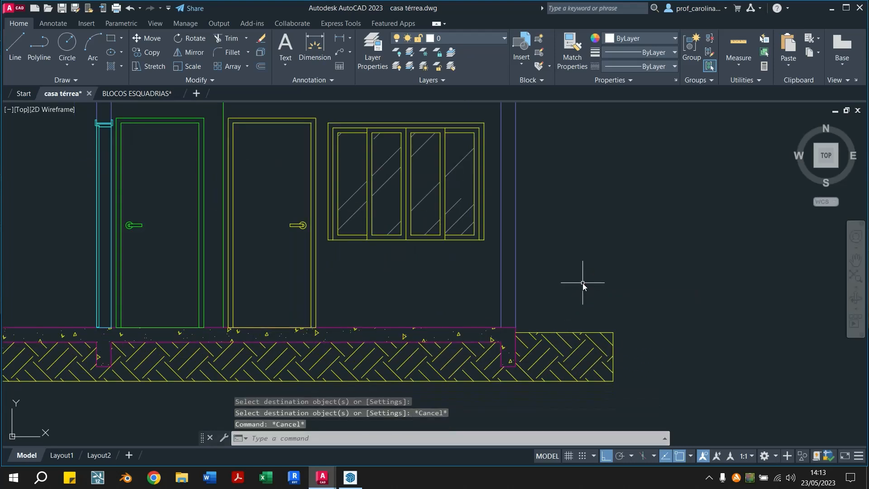
Try matching the second section's concrete slab hatch to the ground's EARTH hatch, and undo the match
click(571, 54)
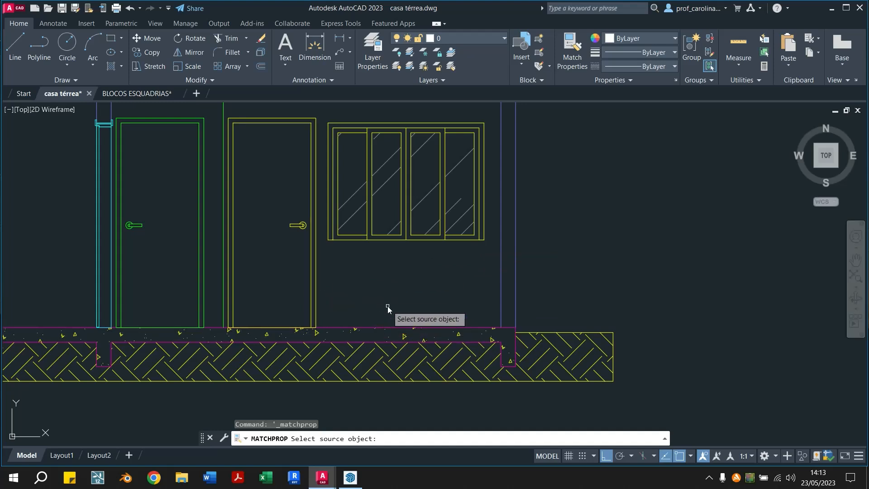
click(558, 350)
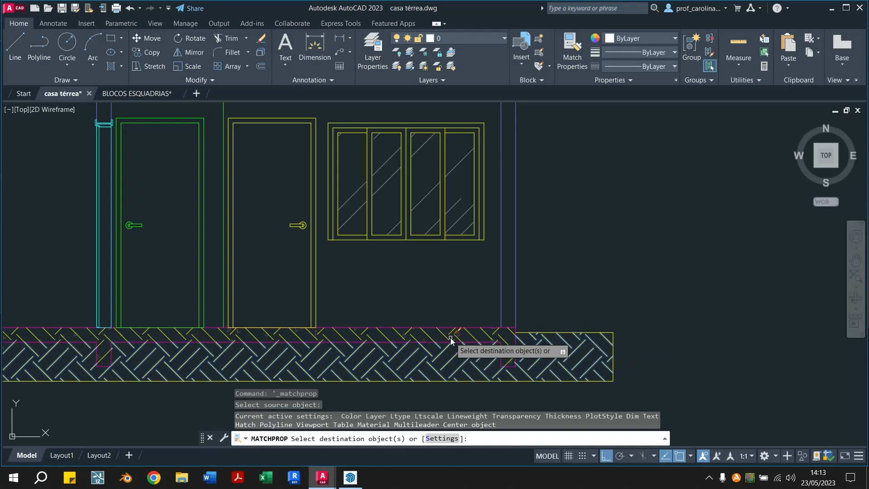
scroll(507, 278, down, 2)
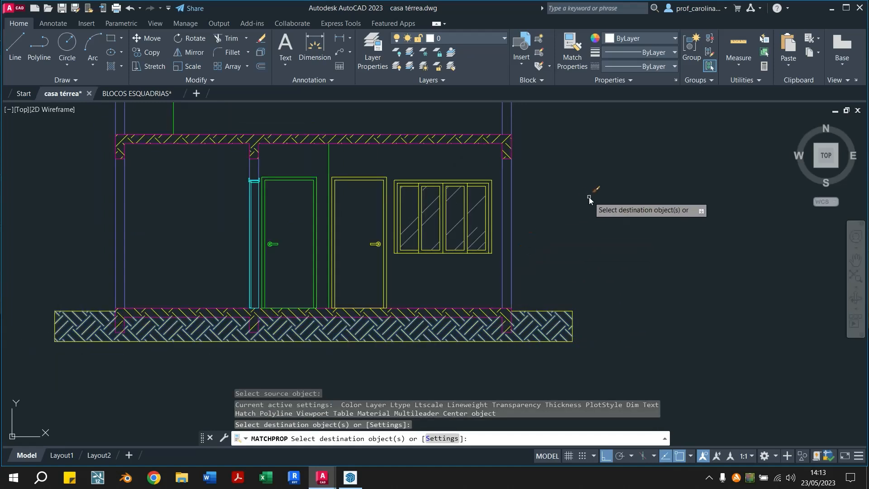
middle_drag(588, 206, 589, 233)
key(ctrl+z)
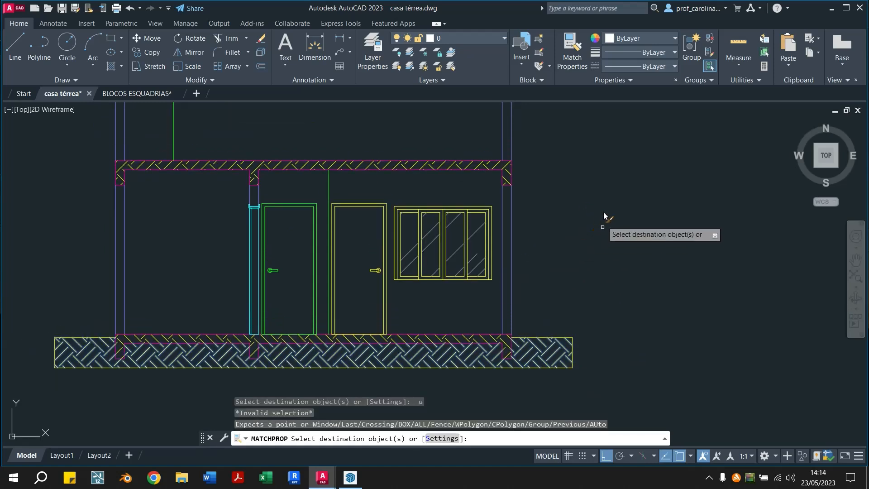
key(Escape)
key(ctrl+z)
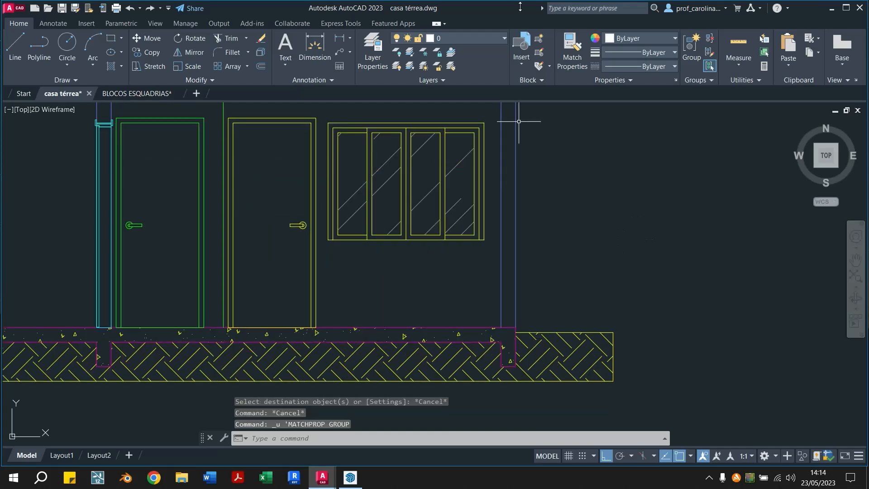
Fill the first section's base slab and upper slab together with an AR-CONC hatch at angle 45 and scale 0.002
scroll(598, 297, down, 2)
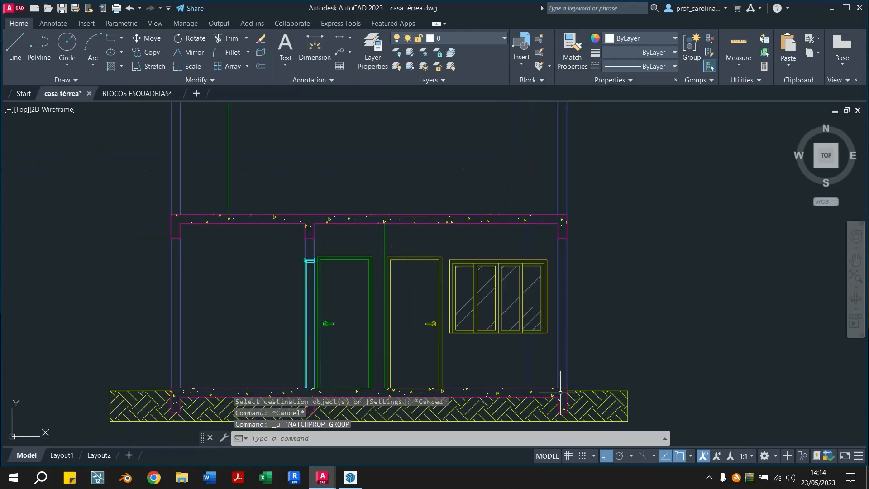
middle_drag(561, 409, 559, 258)
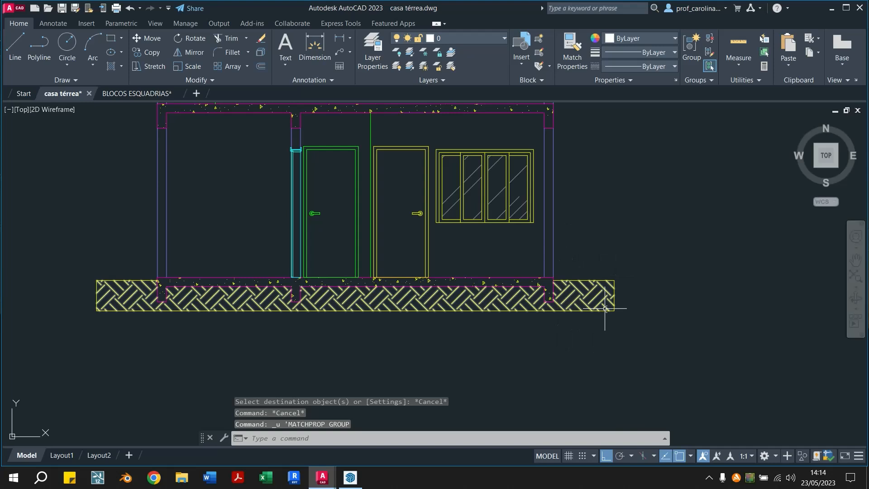
middle_drag(630, 315, 657, 386)
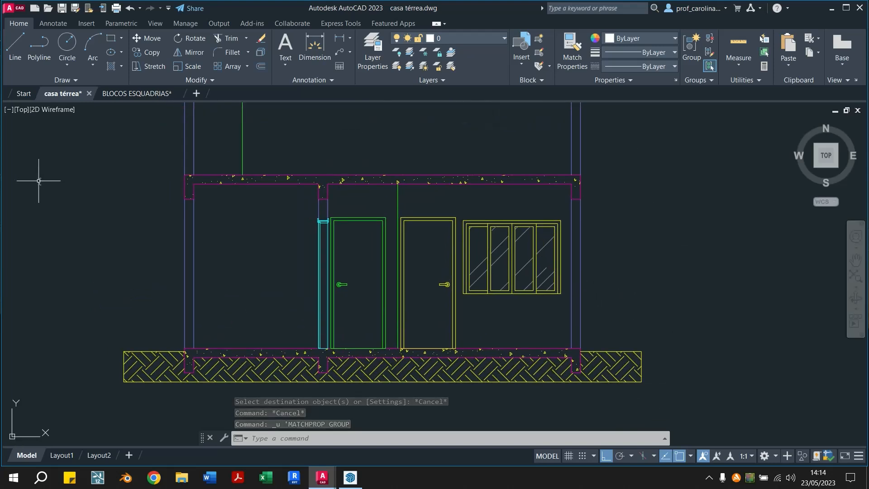
scroll(222, 186, down, 2)
mouse_move(213, 216)
middle_down()
mouse_move(496, 223)
mouse_move(758, 283)
middle_up()
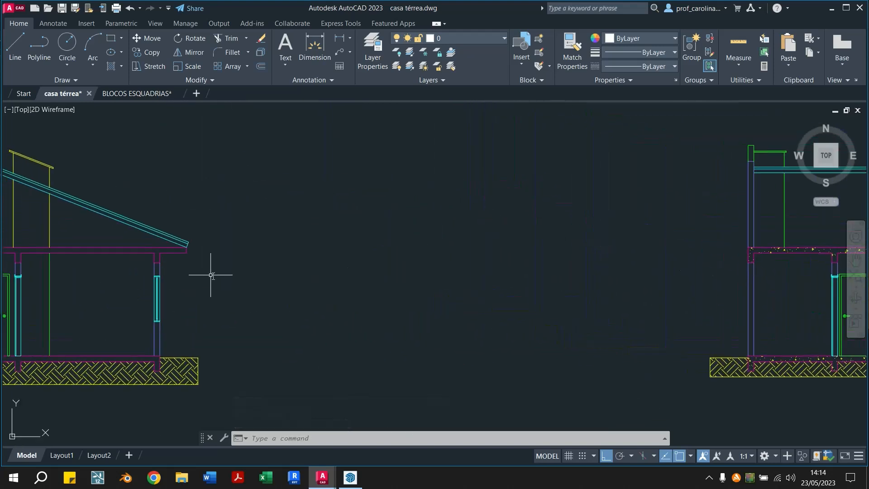
middle_drag(213, 272, 385, 248)
click(111, 67)
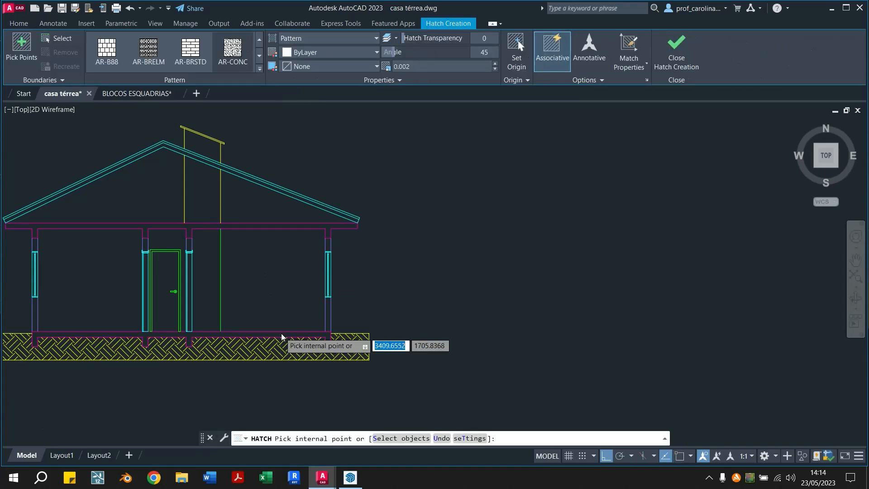
scroll(280, 333, up, 2)
click(295, 333)
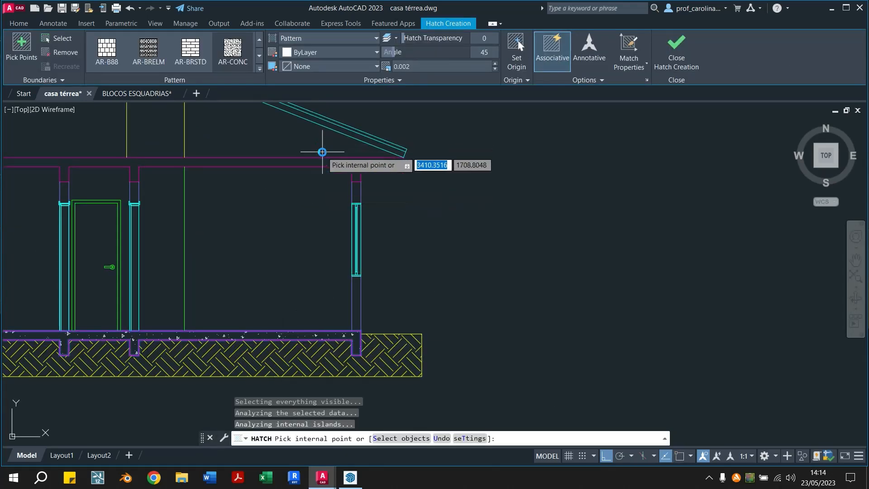
click(353, 167)
key(Escape)
key(Escape)
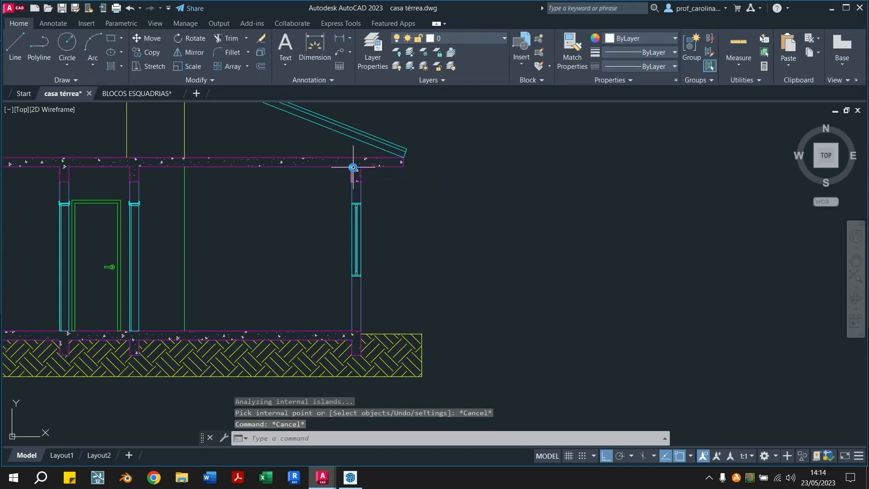
Match the first section's concrete slab hatch to the properties of the yellow vertical line above the upper slab
click(571, 63)
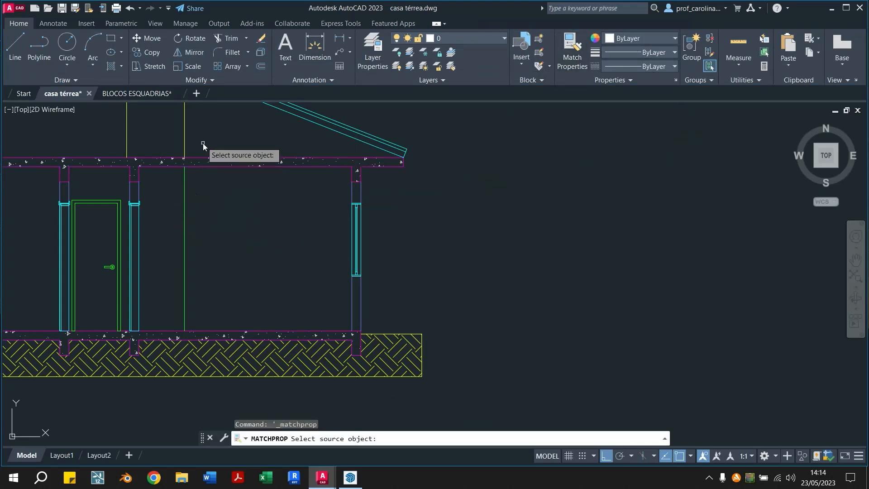
click(185, 135)
click(366, 162)
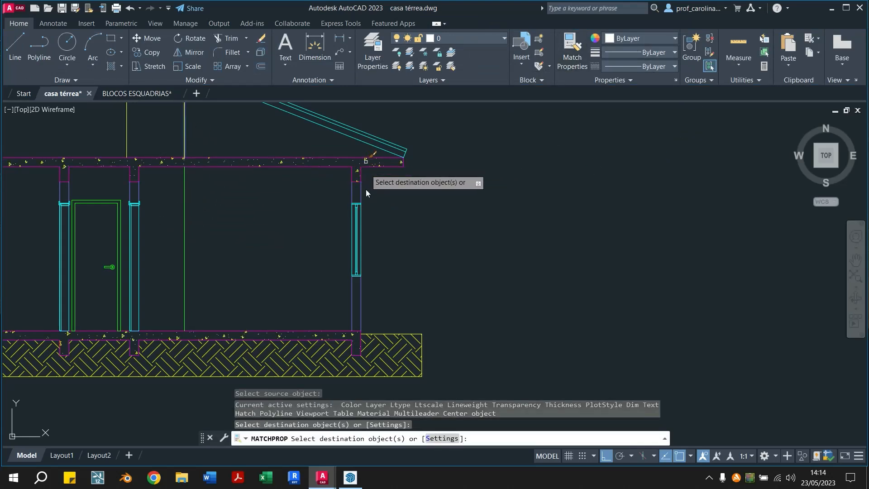
click(352, 335)
scroll(477, 265, down, 3)
middle_drag(476, 265, 353, 273)
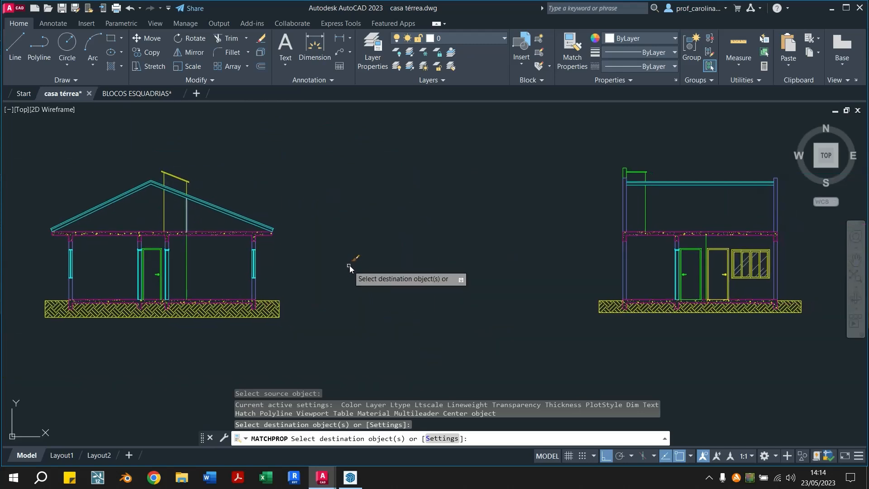
key(Escape)
key(Escape)
Fill the narrow wall surface below and above the roof in the second section with a BRICK hatch at angle 0 and scale 0.015
middle_drag(524, 286, 200, 294)
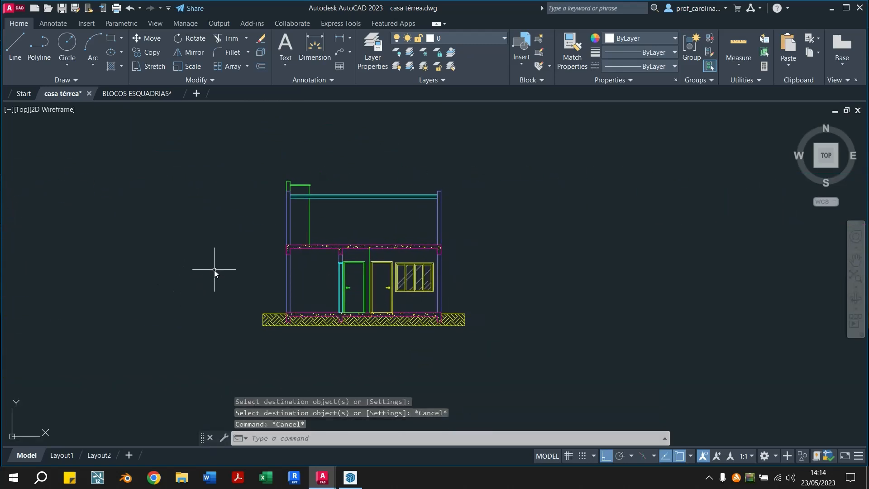
scroll(281, 179, up, 4)
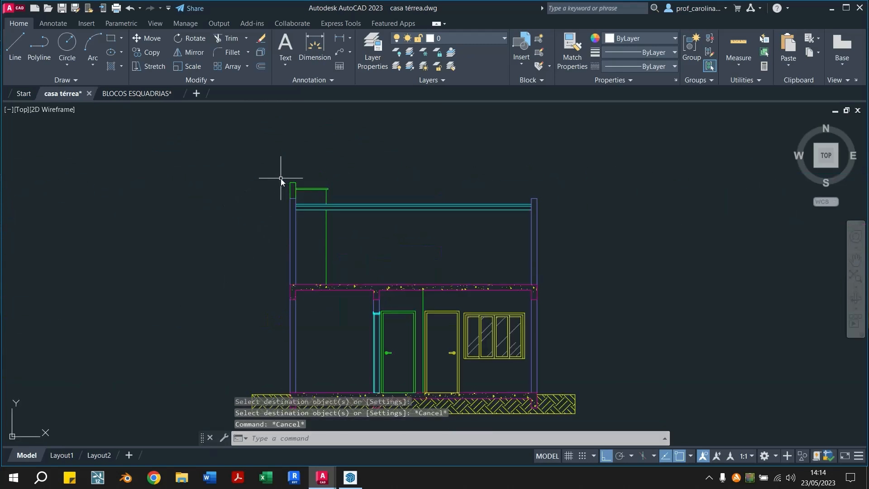
click(110, 64)
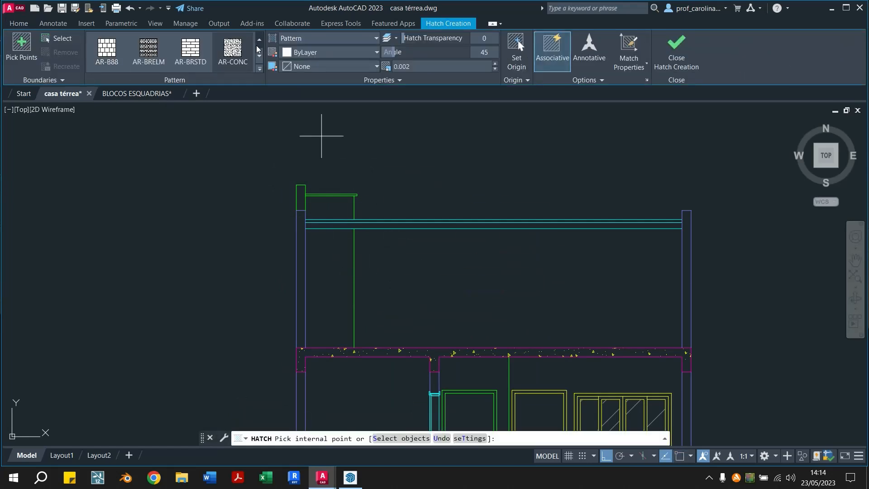
scroll(257, 46, down, 1)
scroll(257, 51, down, 1)
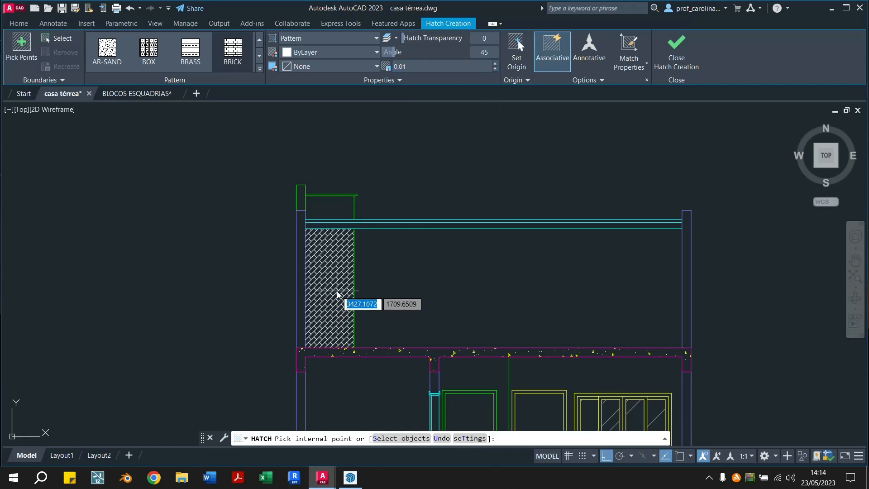
scroll(334, 304, up, 2)
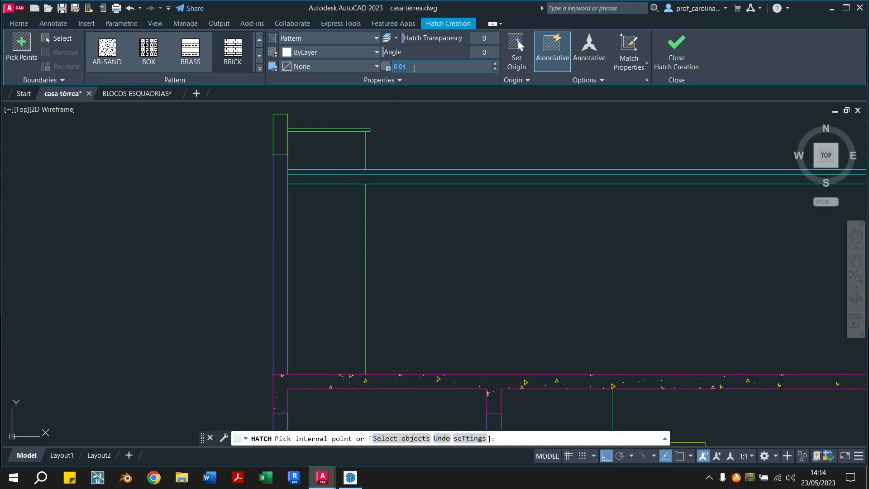
text(2)
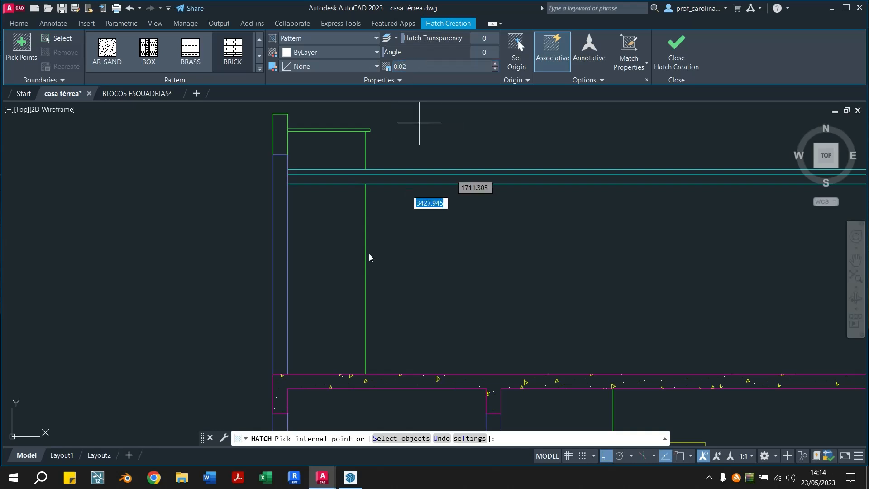
scroll(337, 274, down, 3)
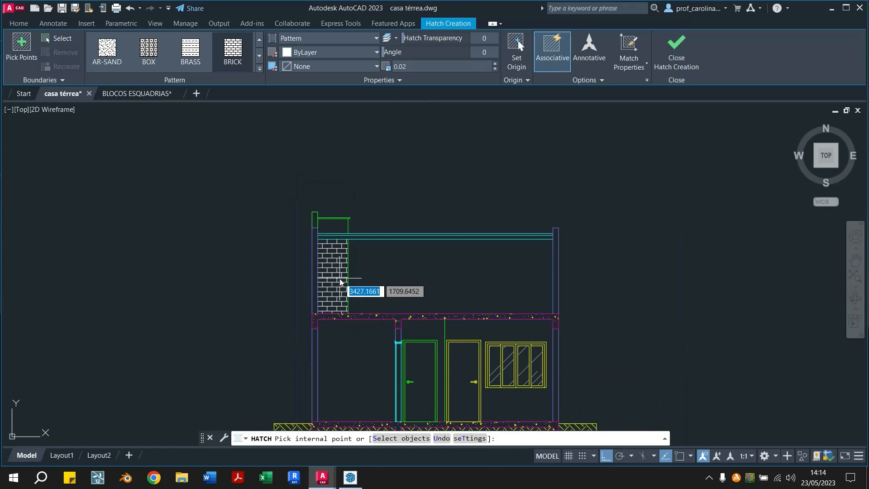
middle_drag(337, 274, 303, 262)
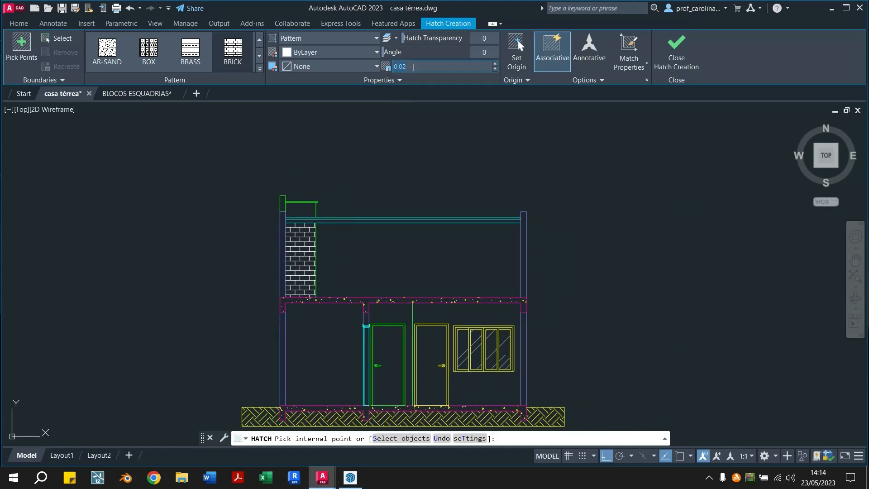
key(Return)
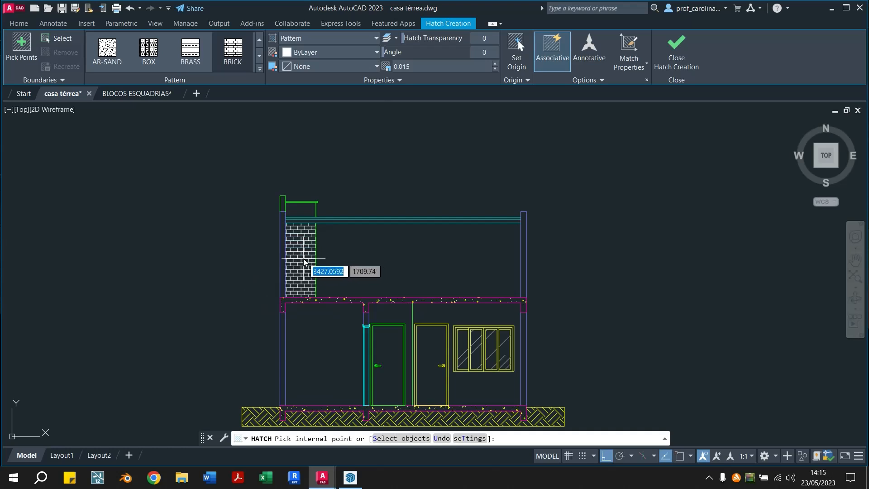
scroll(303, 259, up, 2)
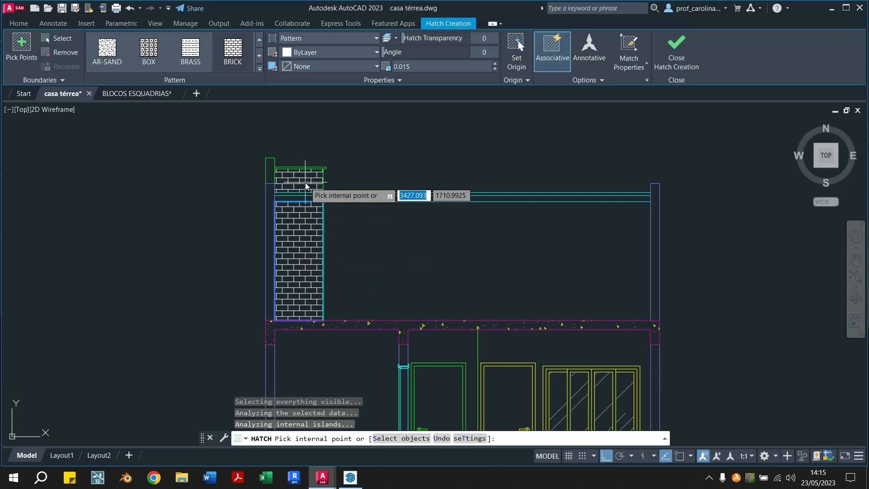
key(Escape)
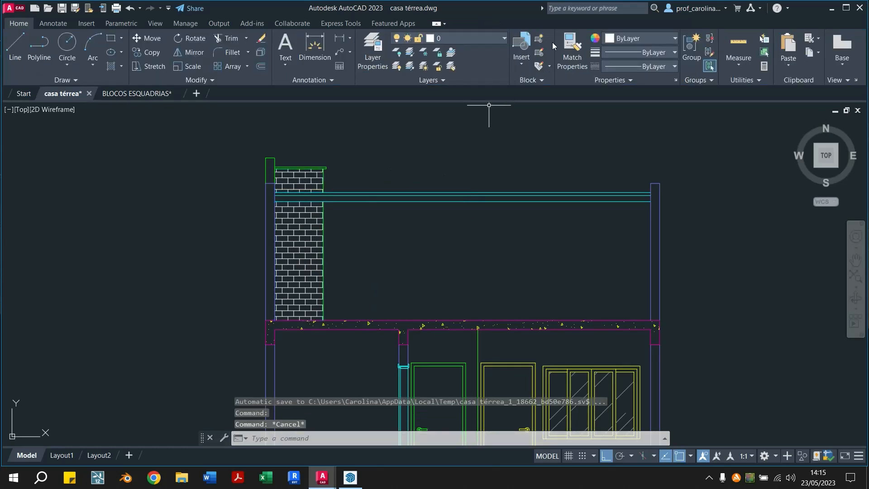
Match the second section's brick hatch to the properties of the green cap above it
click(572, 47)
click(311, 167)
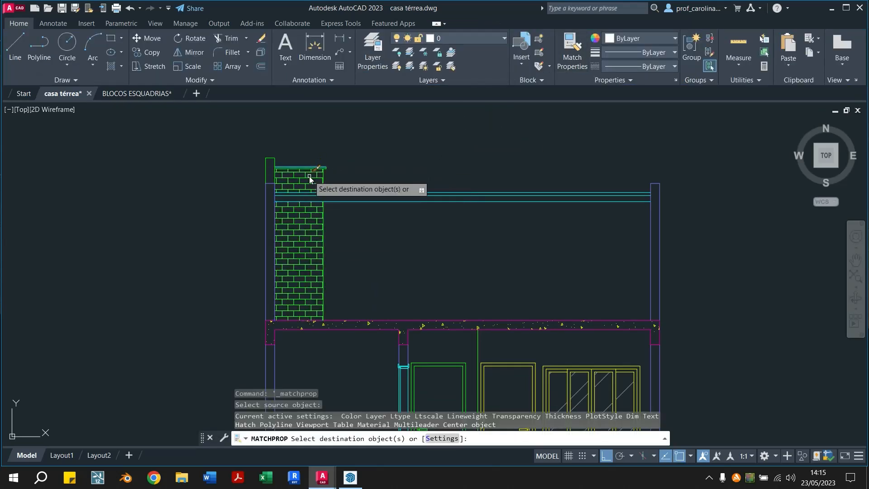
key(Escape)
Match the second section's brick hatch to the properties of the yellow door frame
click(572, 47)
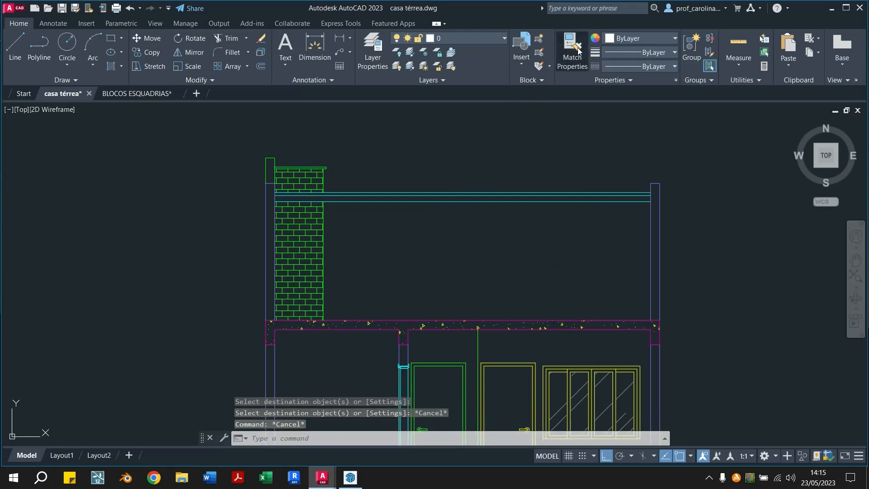
click(501, 361)
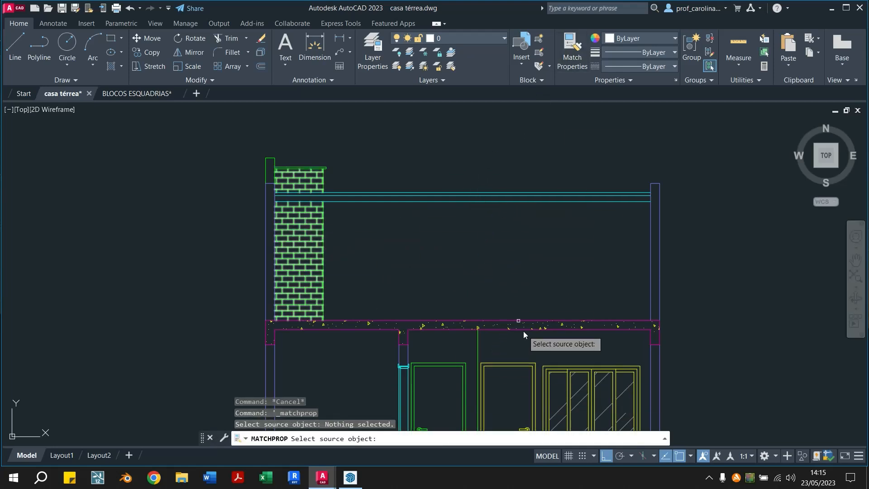
click(575, 45)
click(575, 44)
click(506, 365)
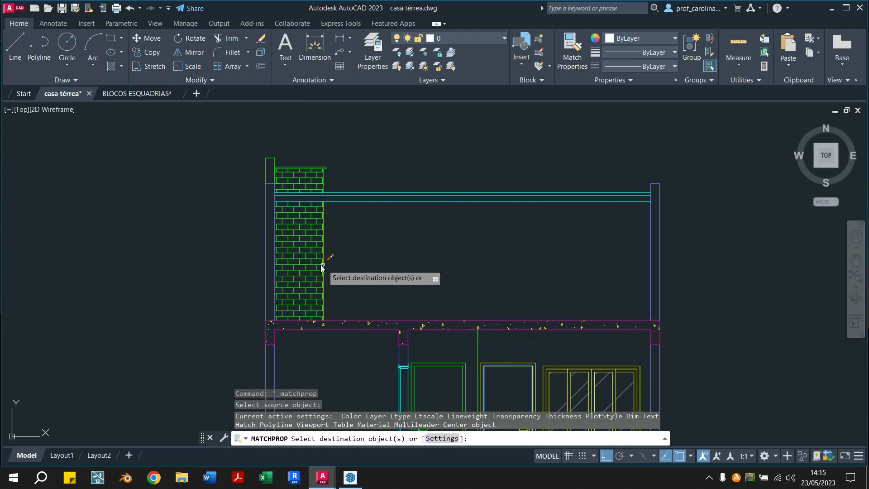
key(Escape)
key(Escape)
Fill the narrow wall surface below and above the roof in the first section with a BRICK hatch at angle 0 and scale 0.015
scroll(392, 227, down, 2)
middle_drag(387, 212, 555, 203)
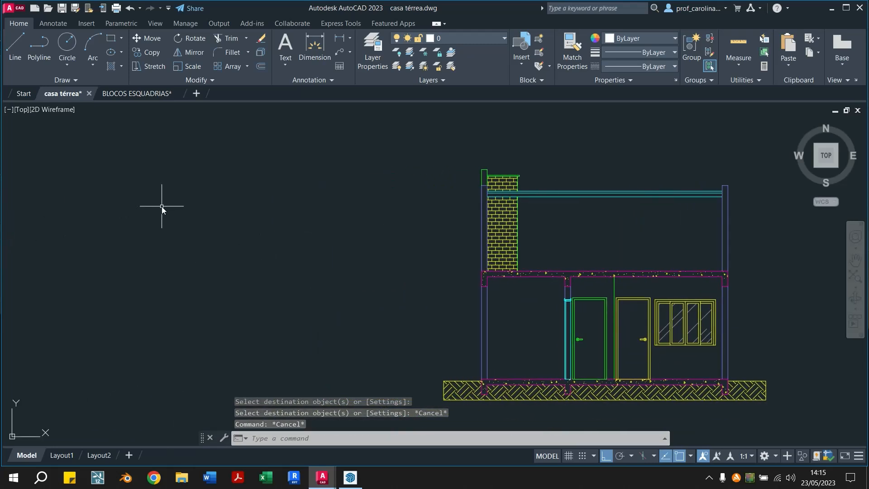
middle_drag(86, 223, 568, 219)
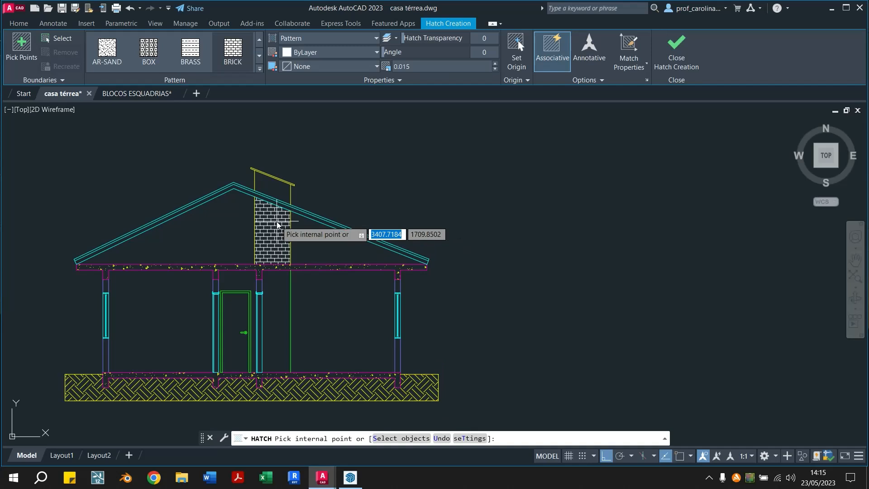
scroll(278, 188, up, 2)
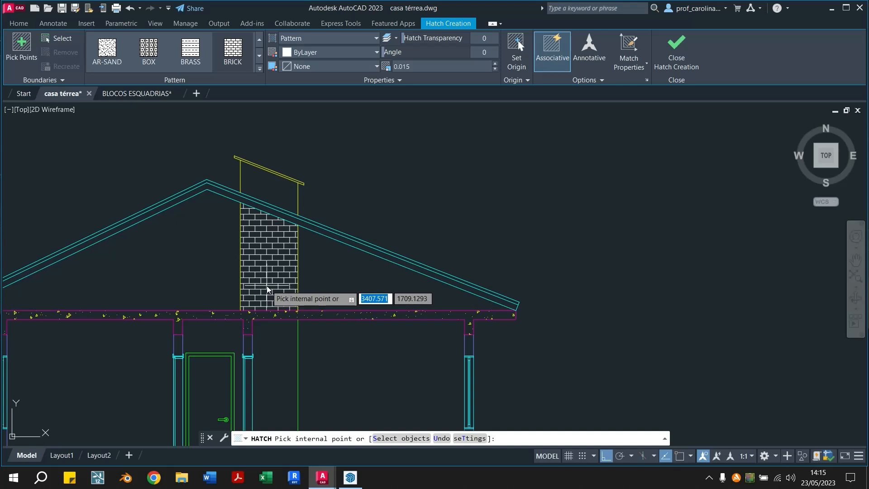
scroll(267, 286, down, 2)
scroll(273, 269, up, 3)
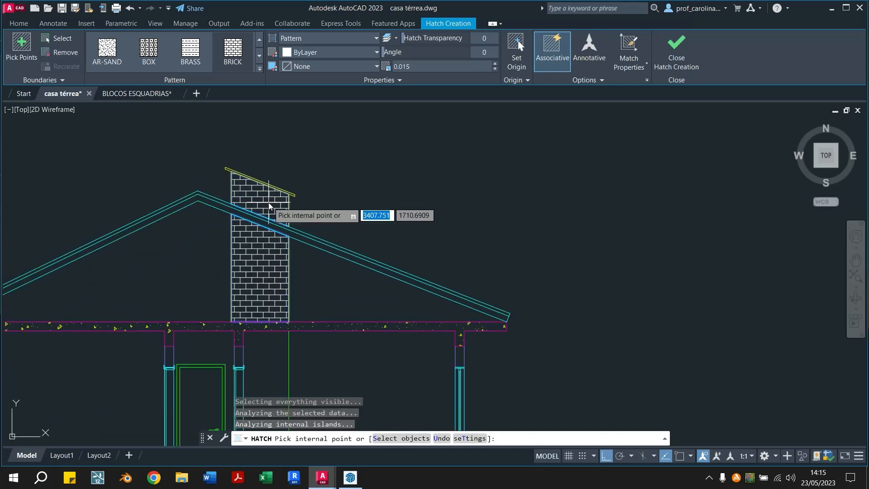
key(Escape)
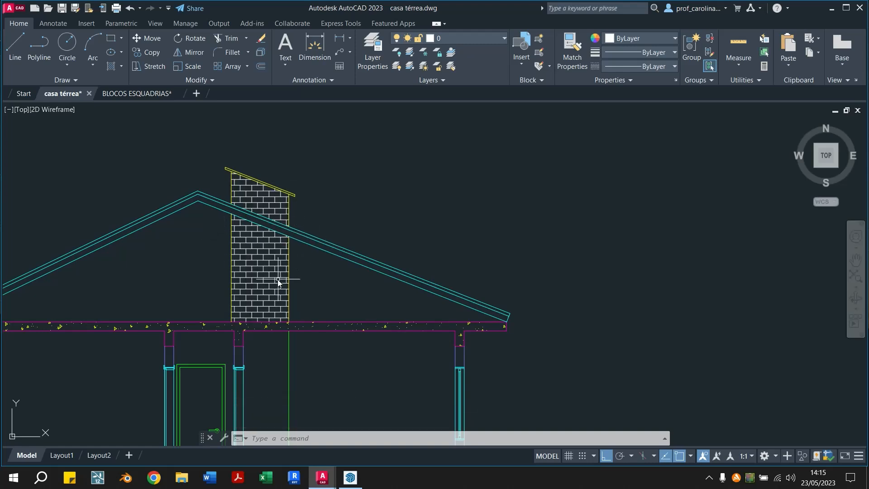
Match the first section's brick hatch to the properties of the second section's yellow brick hatch
click(572, 50)
scroll(323, 218, down, 3)
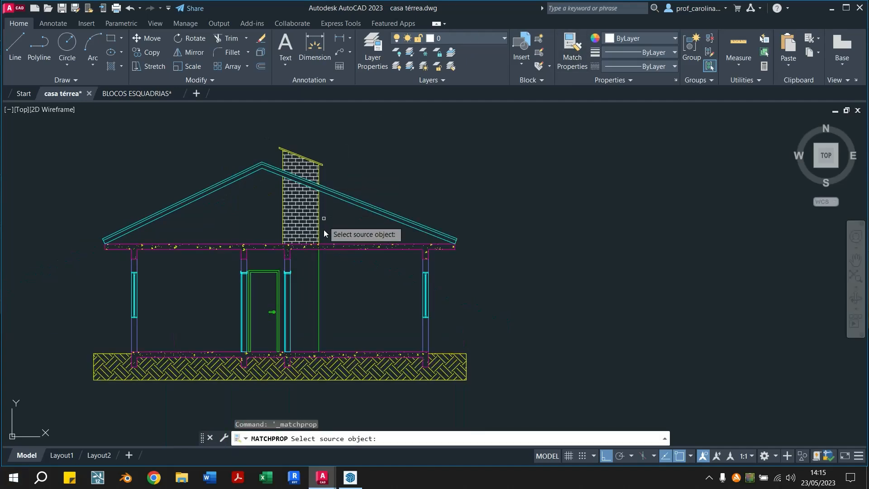
scroll(277, 296, down, 2)
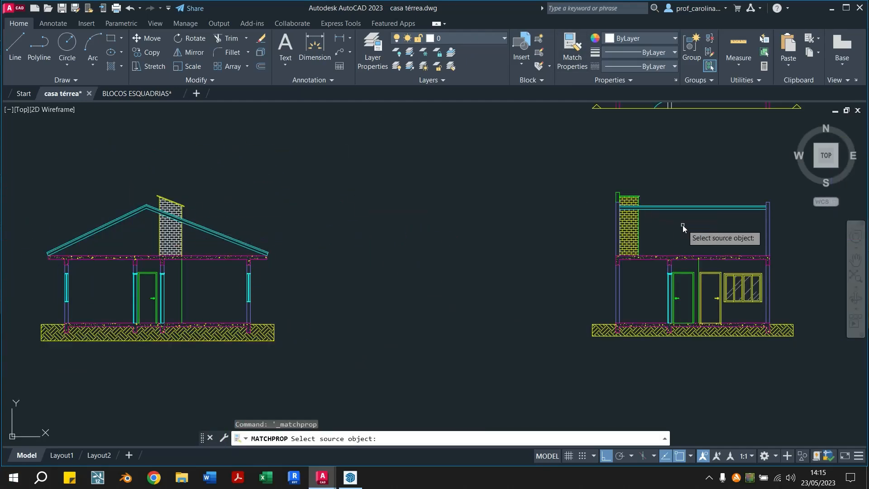
click(630, 241)
click(175, 228)
key(Escape)
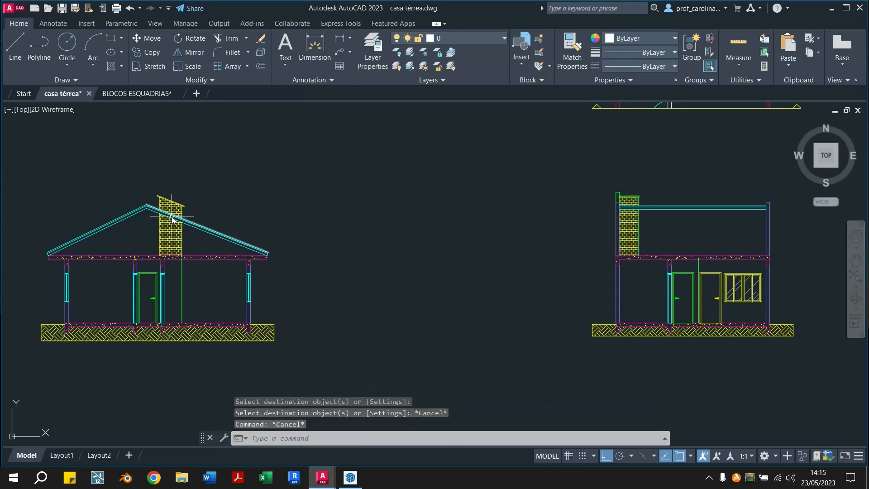
Erase the first section's brick hatch and fill only the wall surface above the roof with BRICK at angle 0 and scale 0.015
scroll(174, 238, up, 2)
click(175, 239)
key(Delete)
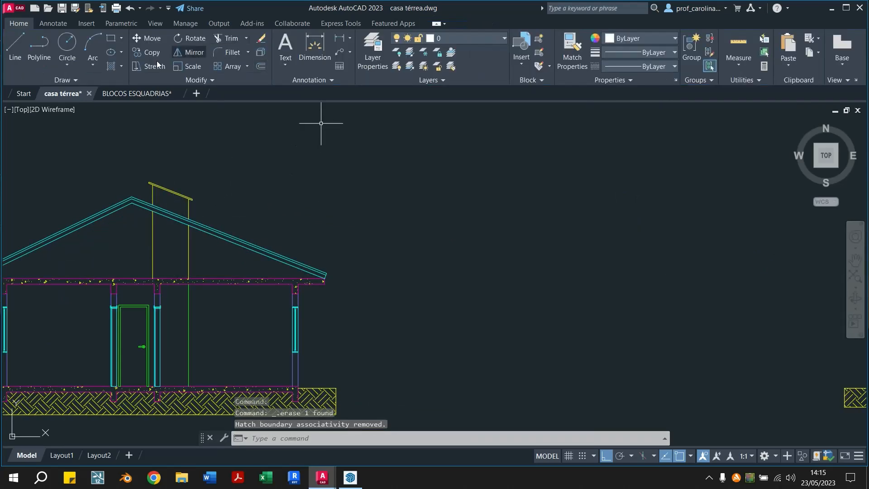
click(113, 66)
click(171, 197)
key(Escape)
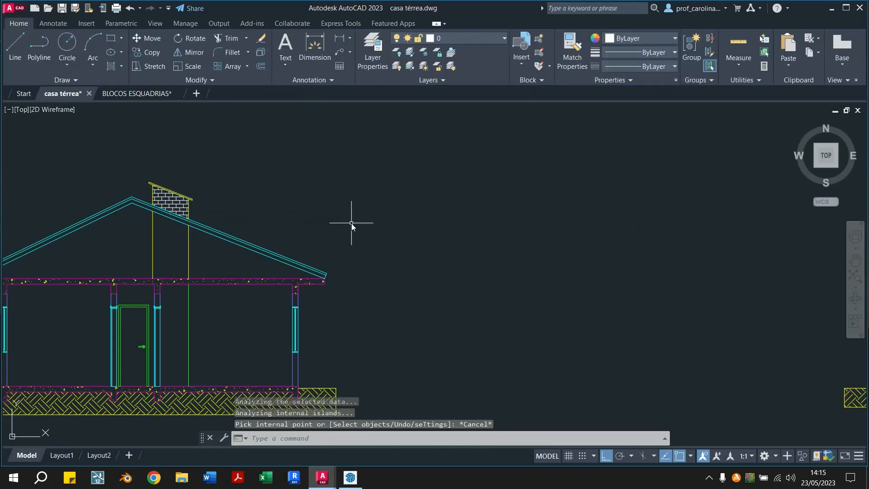
Erase the brick hatch from the narrow wall surface in the second section
scroll(201, 156, down, 2)
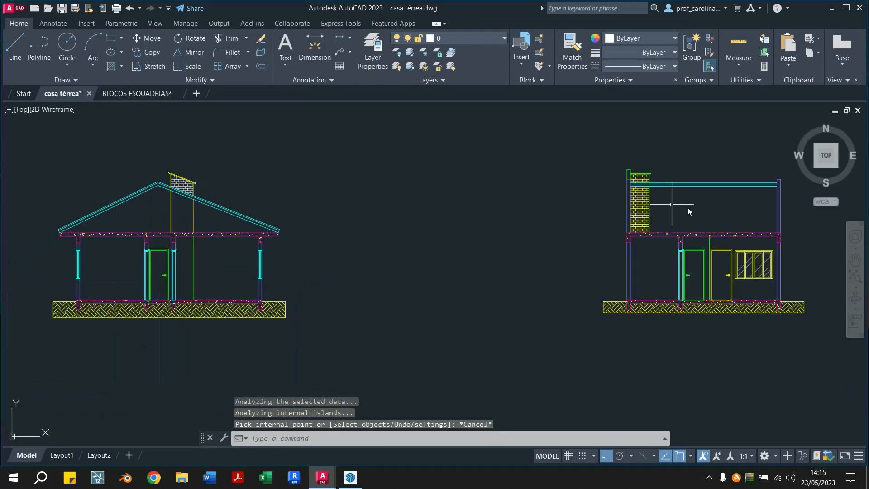
click(645, 216)
key(Delete)
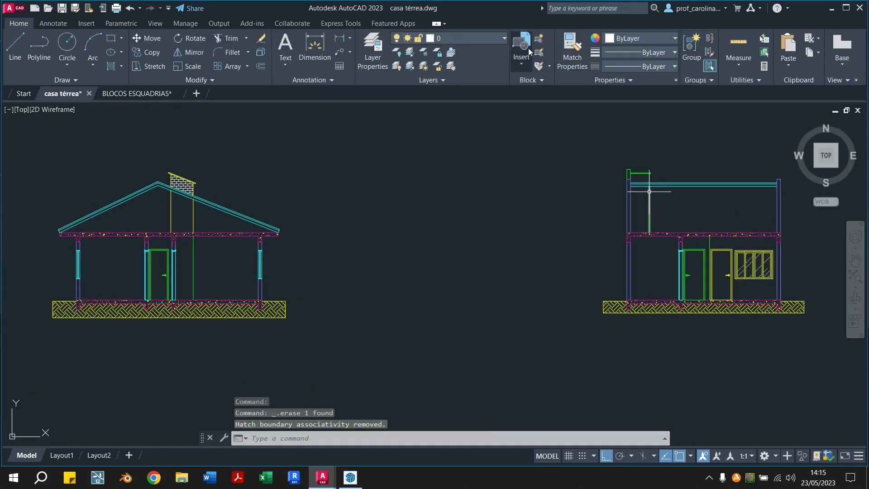
Match the first section's brick hatch above the roof to the properties of the yellow vertical line below it
click(571, 50)
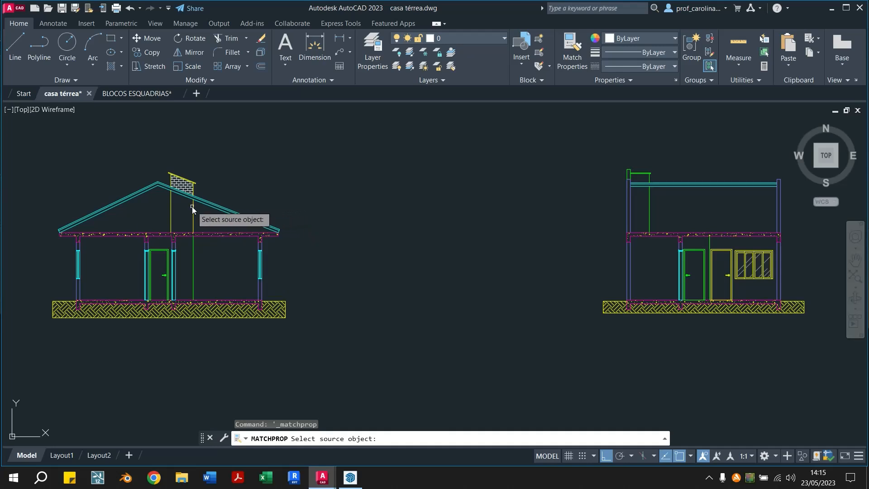
click(190, 181)
key(Escape)
key(Escape)
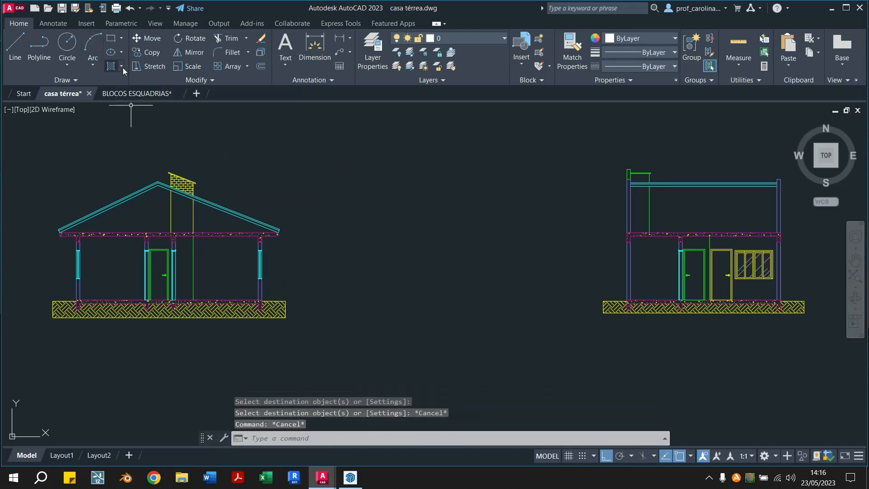
Fill the second section's narrow wall surface above the roof only with a BRICK hatch at angle 0 and scale 0.015
click(110, 66)
scroll(659, 187, up, 2)
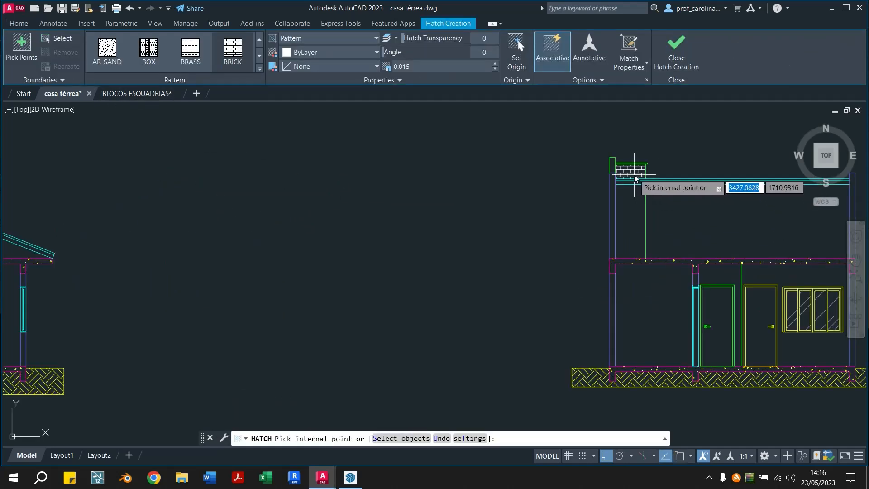
click(633, 175)
key(Escape)
key(Escape)
Match the second section's brick hatch above the roof to the properties of the yellow door frame
click(572, 50)
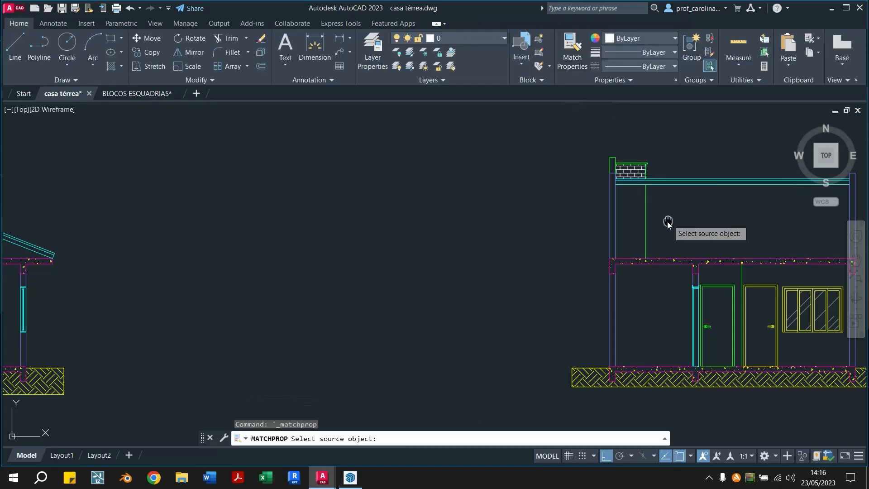
middle_drag(669, 223, 490, 245)
click(578, 307)
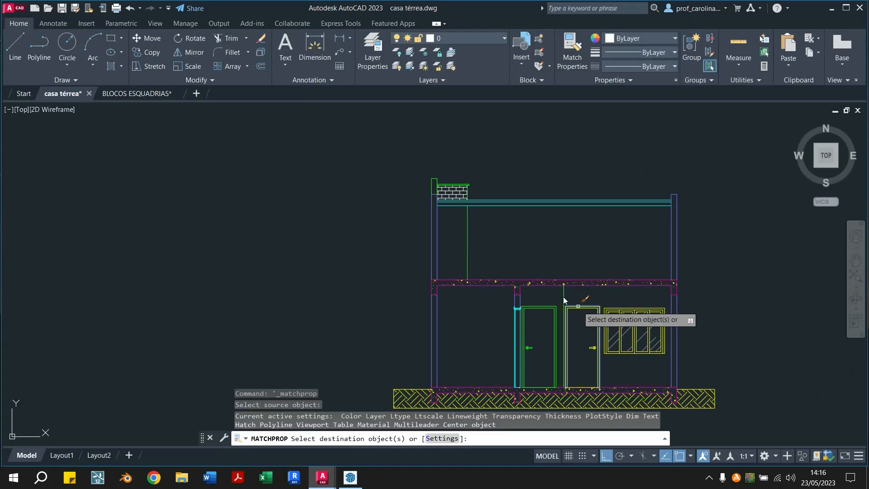
click(452, 193)
key(Escape)
Start a new hatch for the coloured floor plan using the GRASS pattern
scroll(567, 166, down, 4)
scroll(564, 170, down, 3)
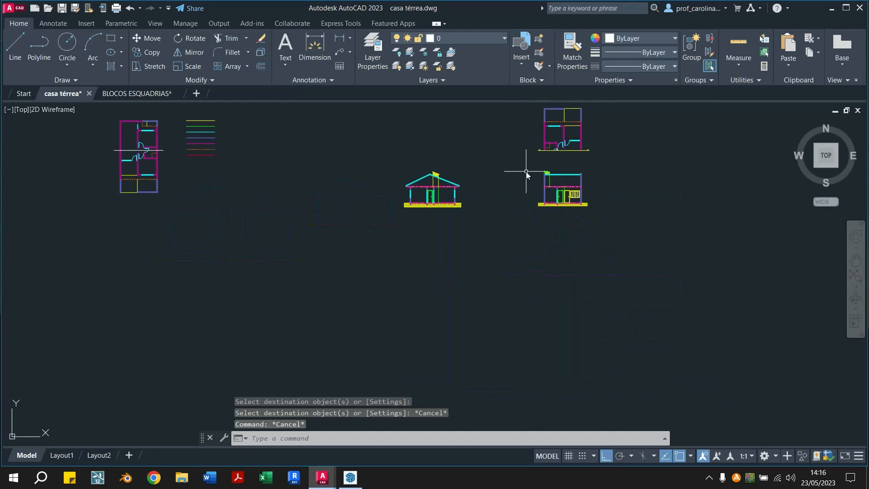
scroll(529, 173, up, 3)
scroll(171, 171, down, 2)
mouse_move(163, 199)
middle_down()
mouse_move(235, 217)
mouse_move(376, 277)
mouse_move(405, 304)
middle_up()
mouse_move(77, 267)
middle_down()
mouse_move(407, 287)
mouse_move(396, 283)
middle_up()
scroll(308, 314, up, 2)
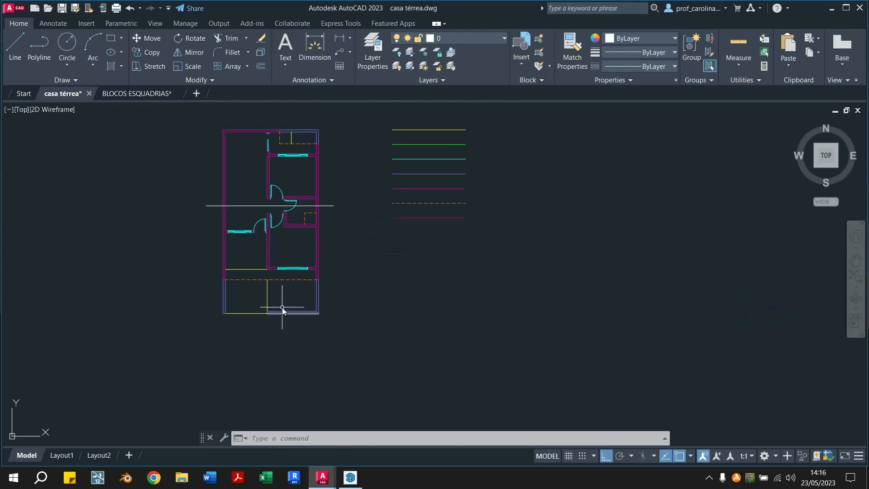
scroll(282, 308, up, 2)
click(112, 66)
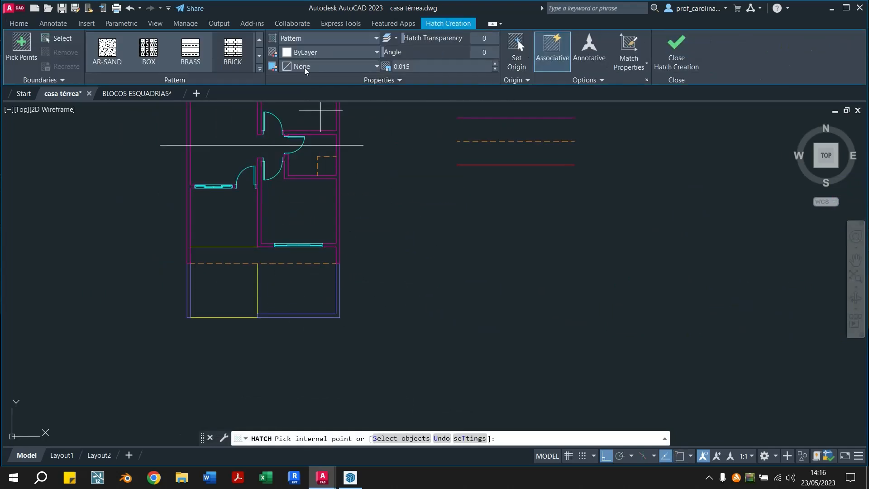
click(260, 55)
click(260, 55)
click(259, 55)
click(259, 54)
click(259, 55)
click(259, 54)
click(190, 48)
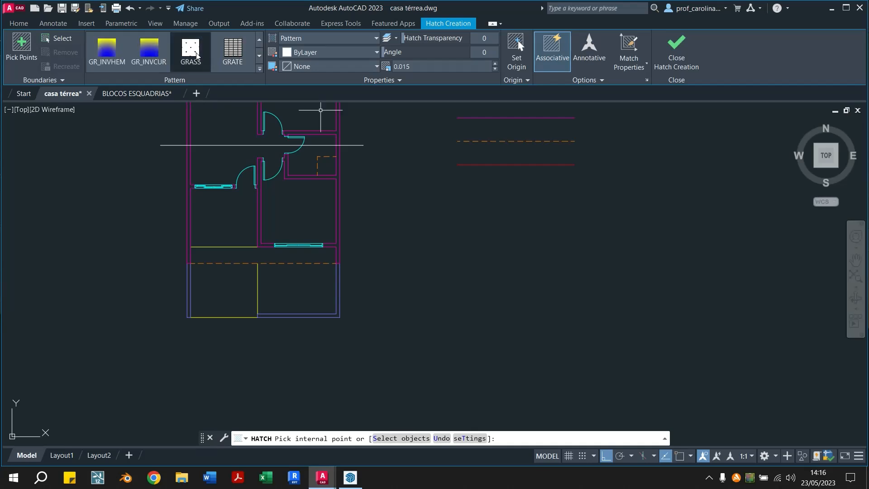
Fill the floor plan's front garden and small rear garden with the GRASS hatch at angle 0 and scale 0.01
scroll(296, 293, up, 2)
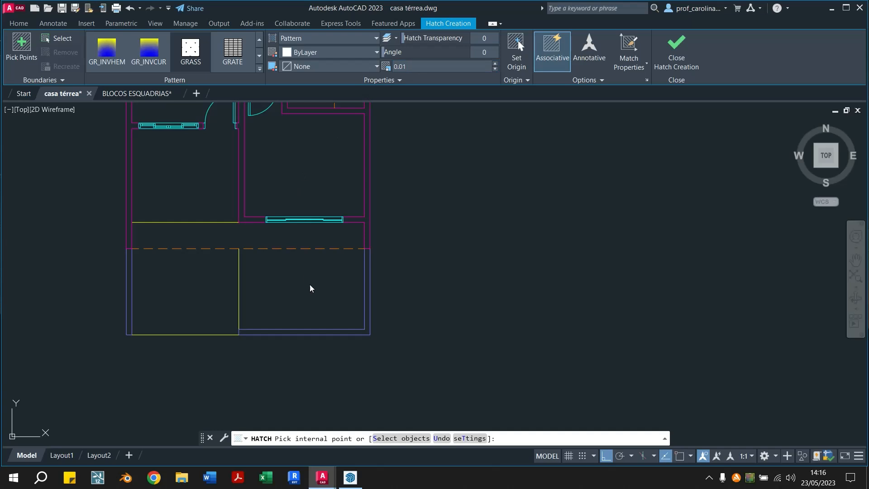
scroll(291, 277, down, 3)
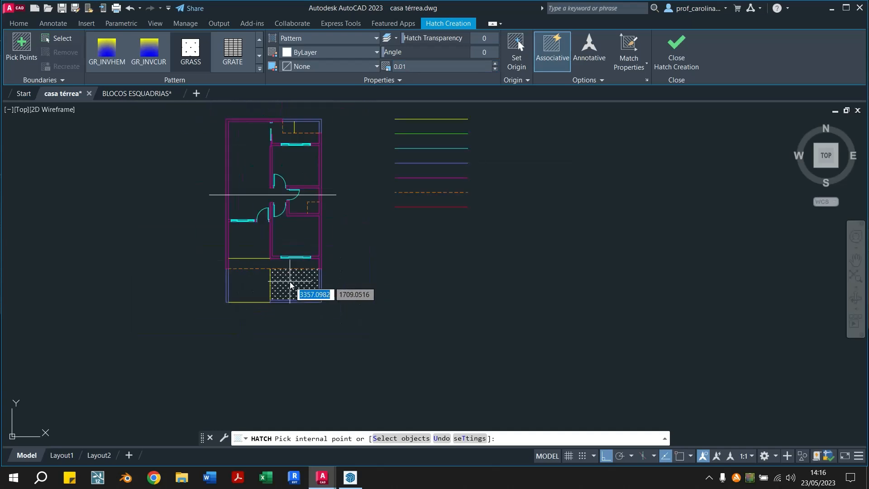
scroll(310, 305, up, 3)
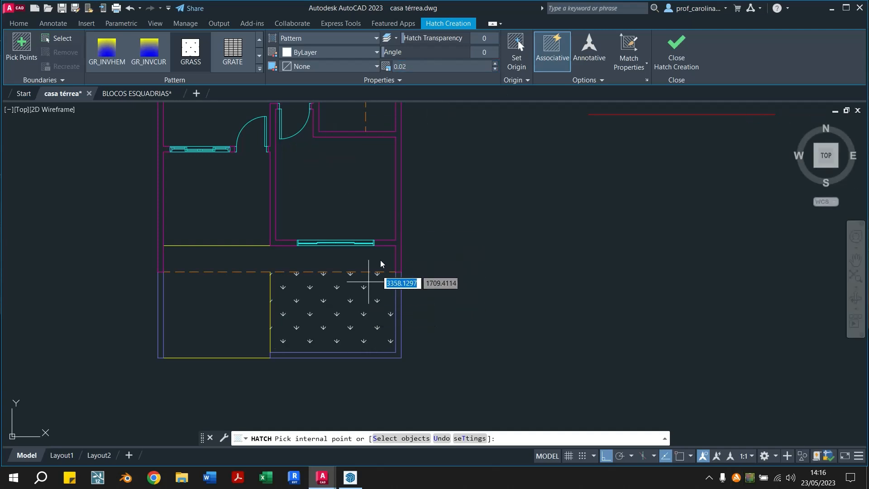
click(421, 68)
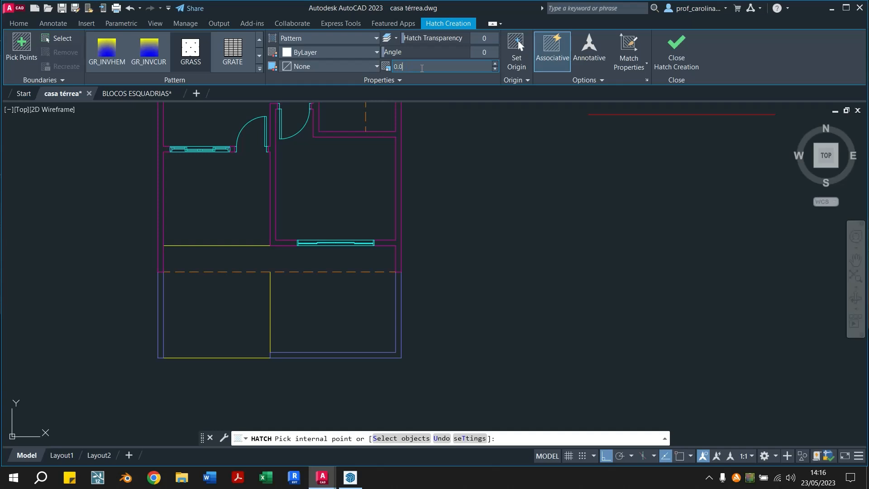
text(0.01)
click(329, 317)
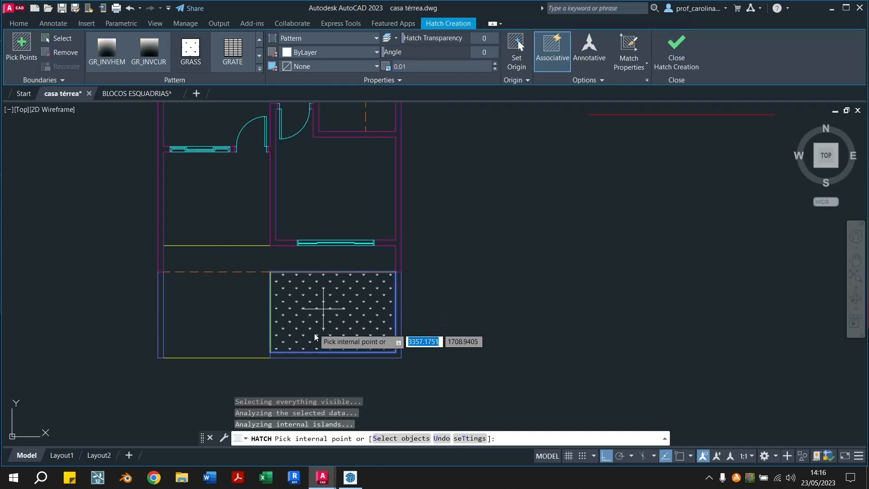
scroll(321, 331, down, 3)
scroll(334, 179, up, 2)
click(348, 173)
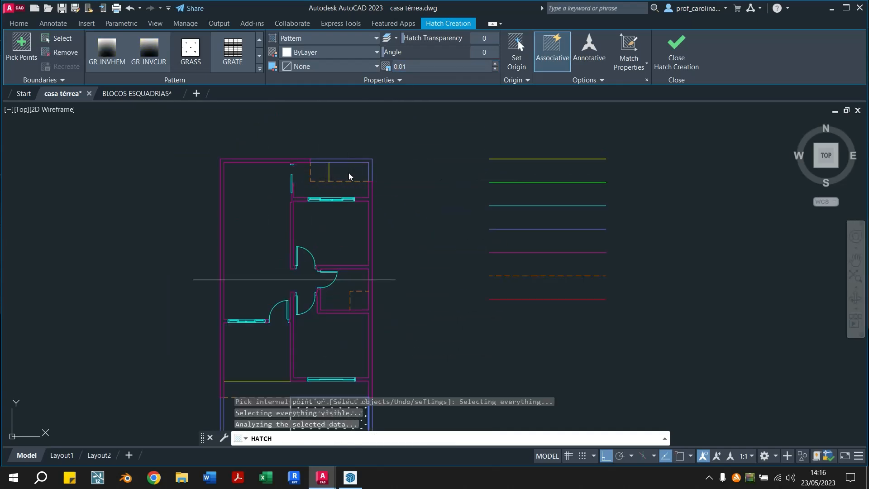
key(Escape)
key(Escape)
Match the floor plan's grass hatch to the properties of the yellow horizontal line at the front porch
scroll(356, 246, down, 2)
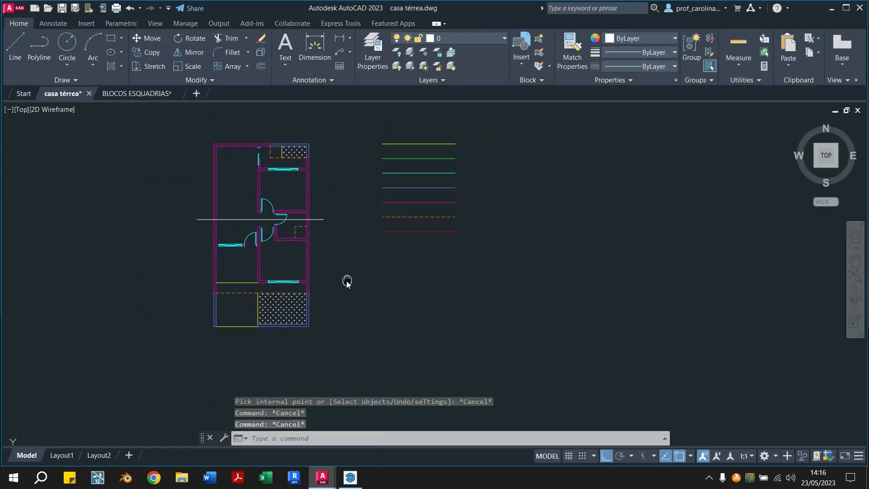
click(572, 50)
scroll(253, 290, up, 2)
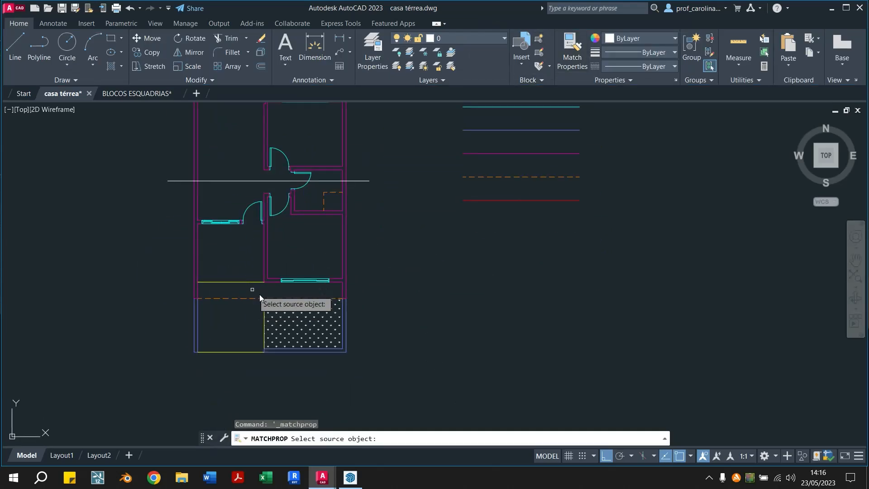
mouse_move(490, 229)
middle_down()
mouse_move(429, 326)
mouse_move(433, 283)
middle_up()
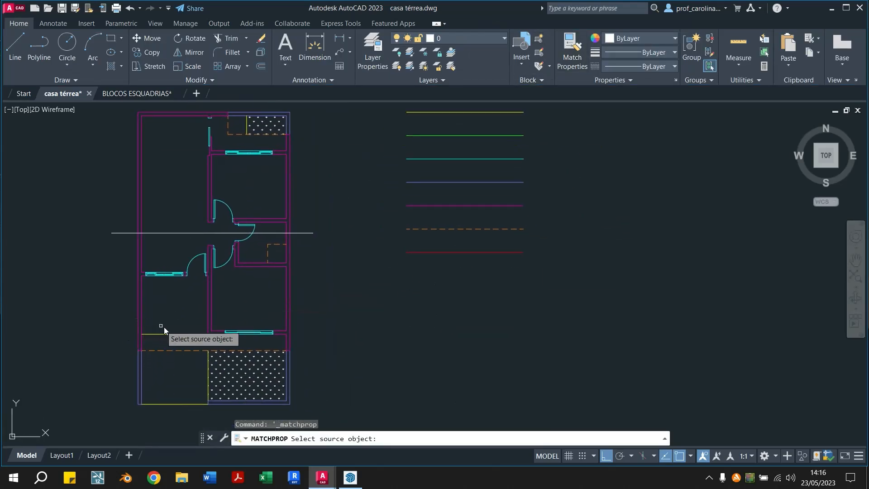
click(174, 334)
click(256, 378)
key(Escape)
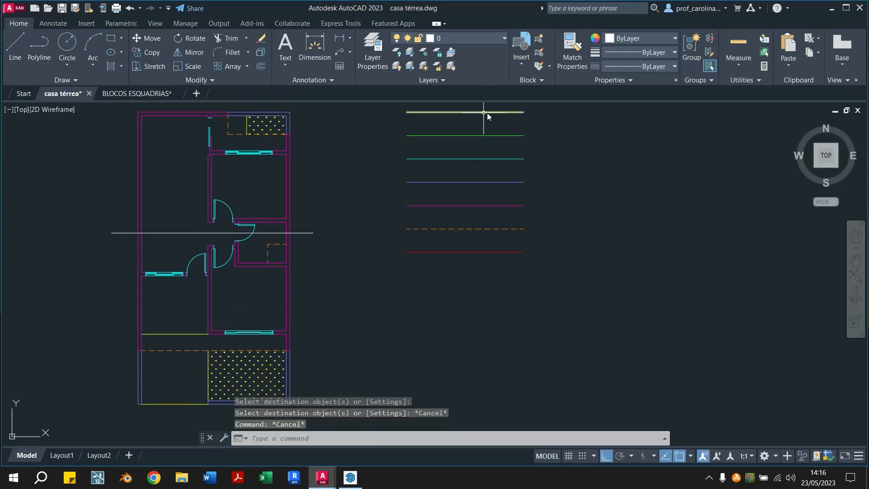
scroll(251, 368, down, 4)
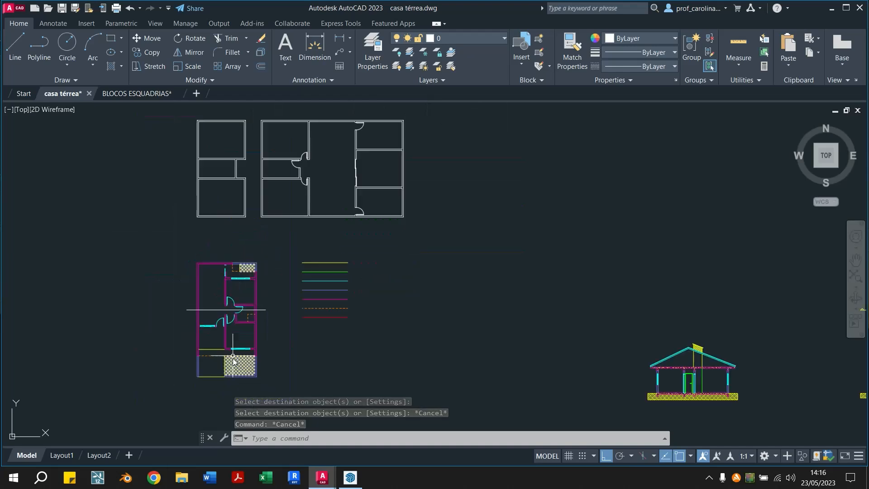
click(572, 59)
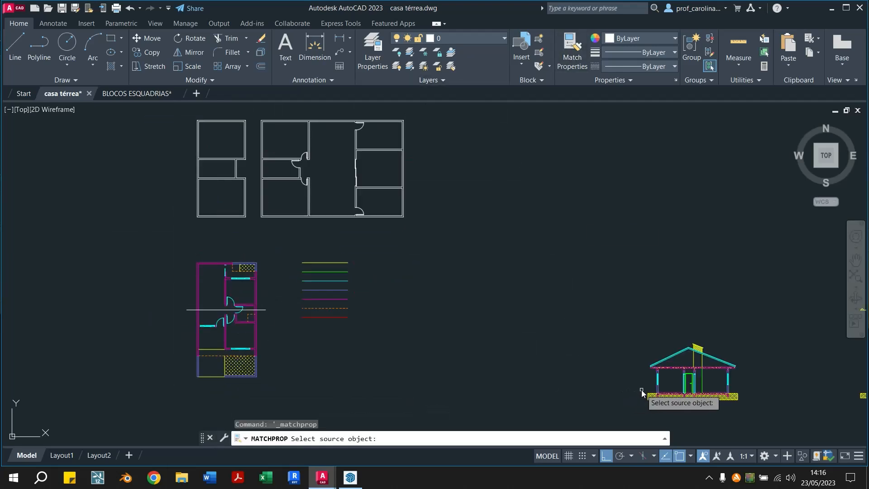
click(652, 396)
scroll(290, 382, up, 4)
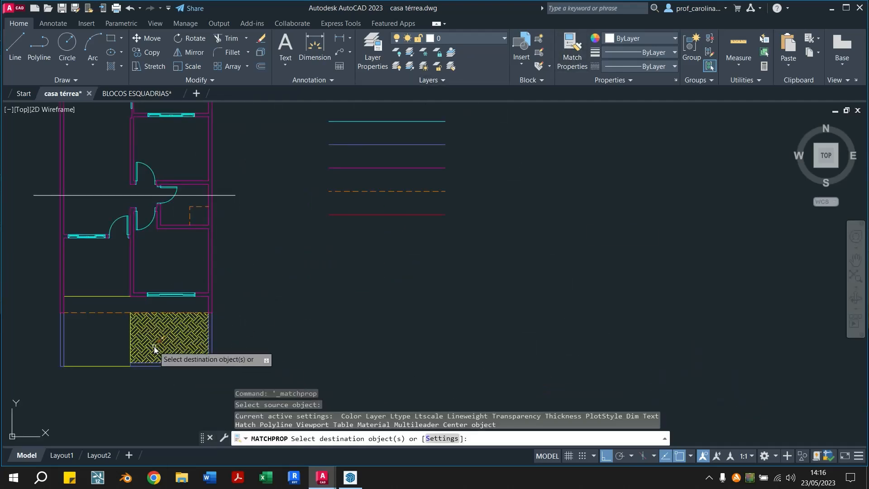
key(Escape)
key(Escape)
Review the hatched sections and the coloured floor plan across the drawing
scroll(421, 339, down, 4)
middle_drag(517, 356, 357, 329)
scroll(214, 273, up, 4)
scroll(214, 275, down, 4)
mouse_move(266, 311)
middle_down()
mouse_move(25, 329)
mouse_move(120, 295)
middle_up()
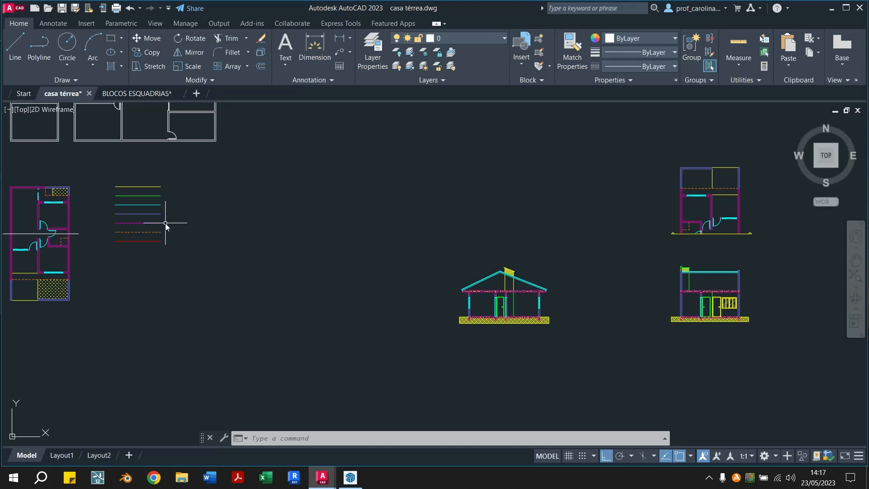
middle_drag(389, 291, 409, 284)
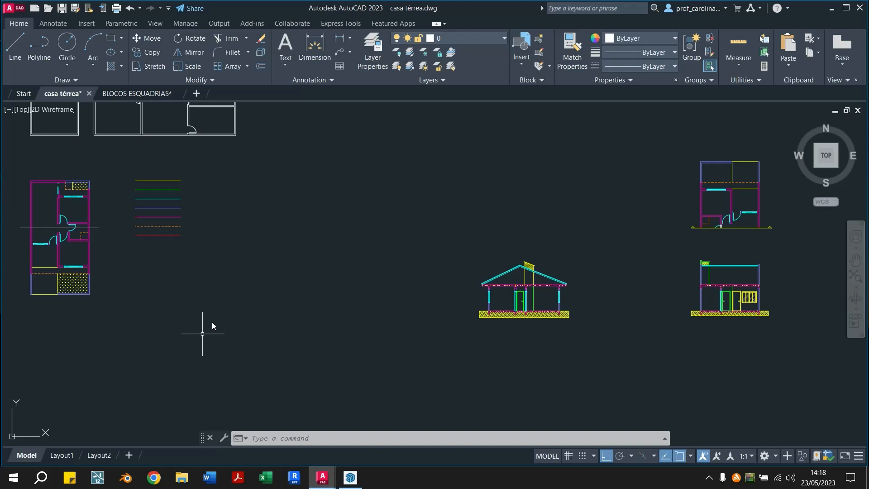
scroll(299, 287, down, 1)
scroll(300, 287, up, 1)
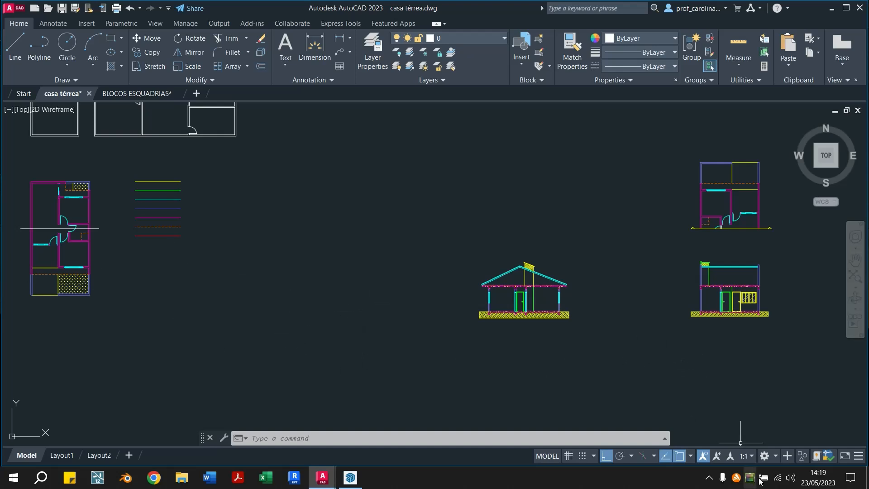
click(709, 479)
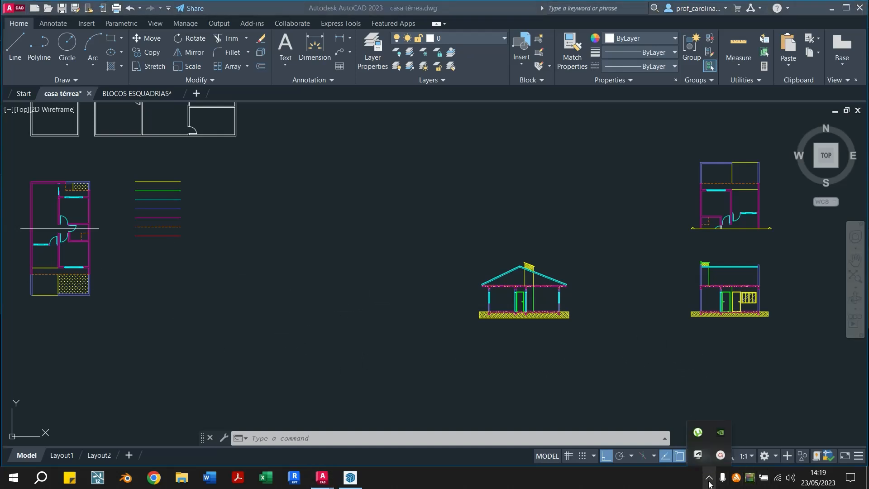